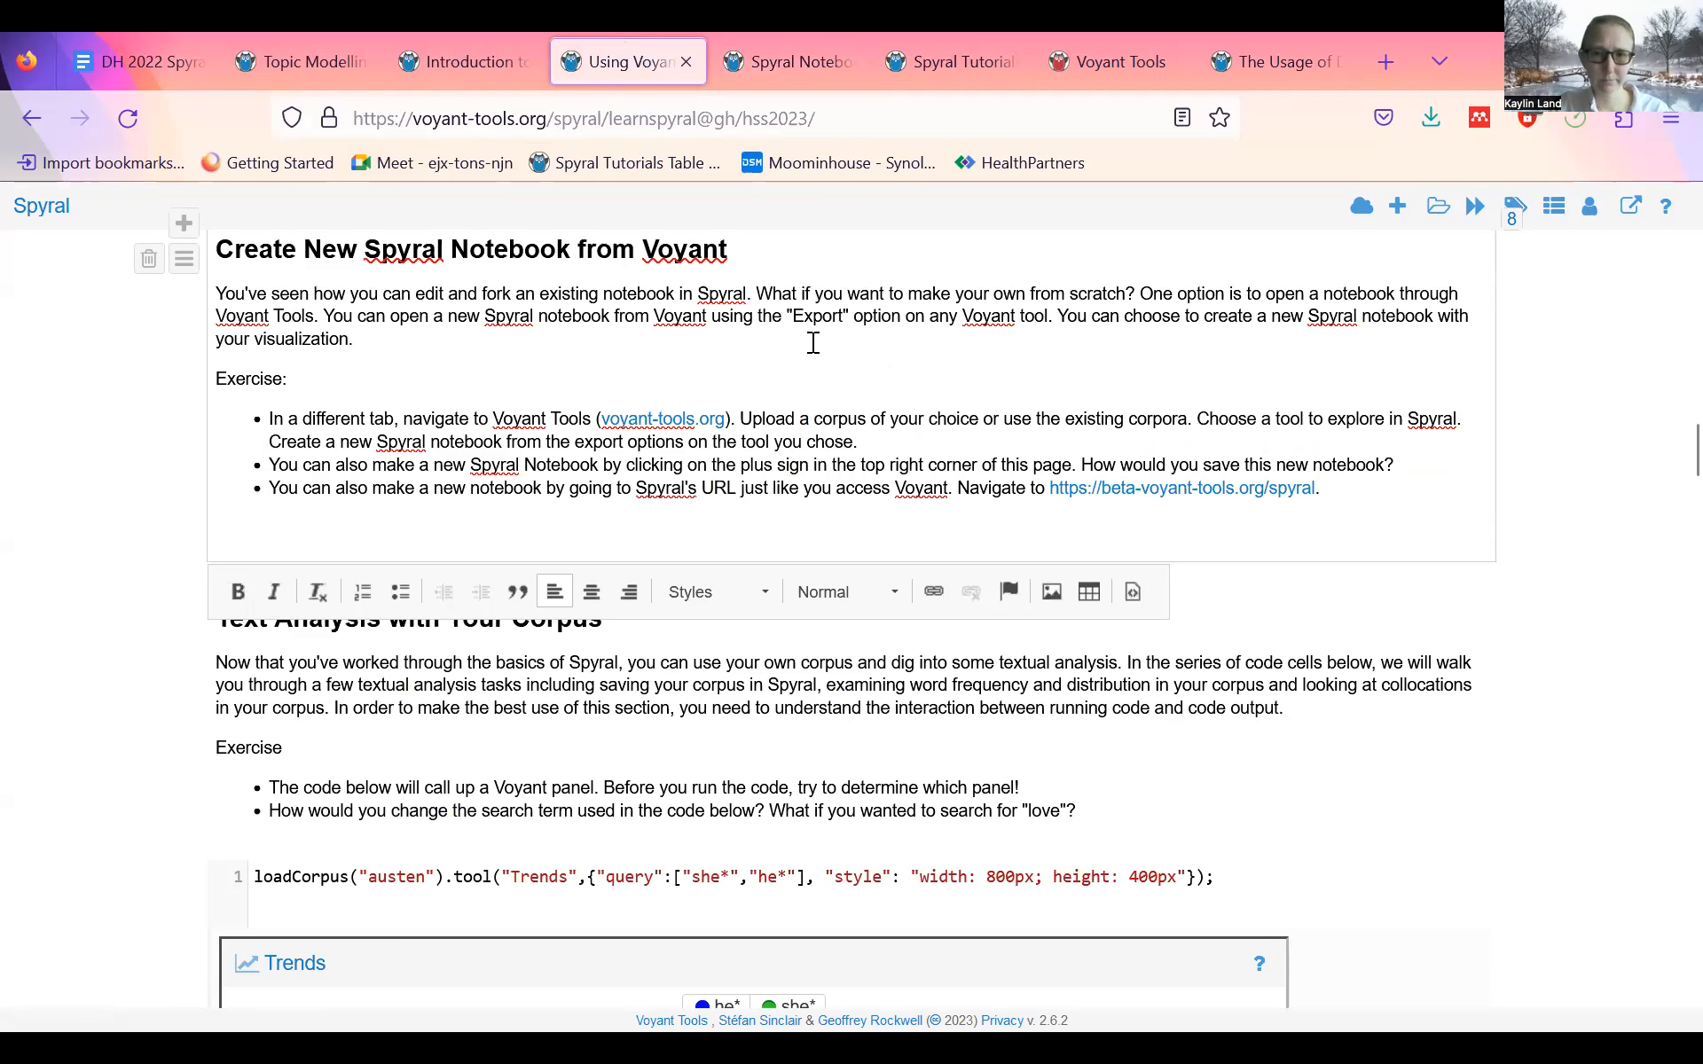
- Read the "Text Analysis with Your Corpus" exercise and examine its Trends code cell and chart
scroll(813, 342, down, 3)
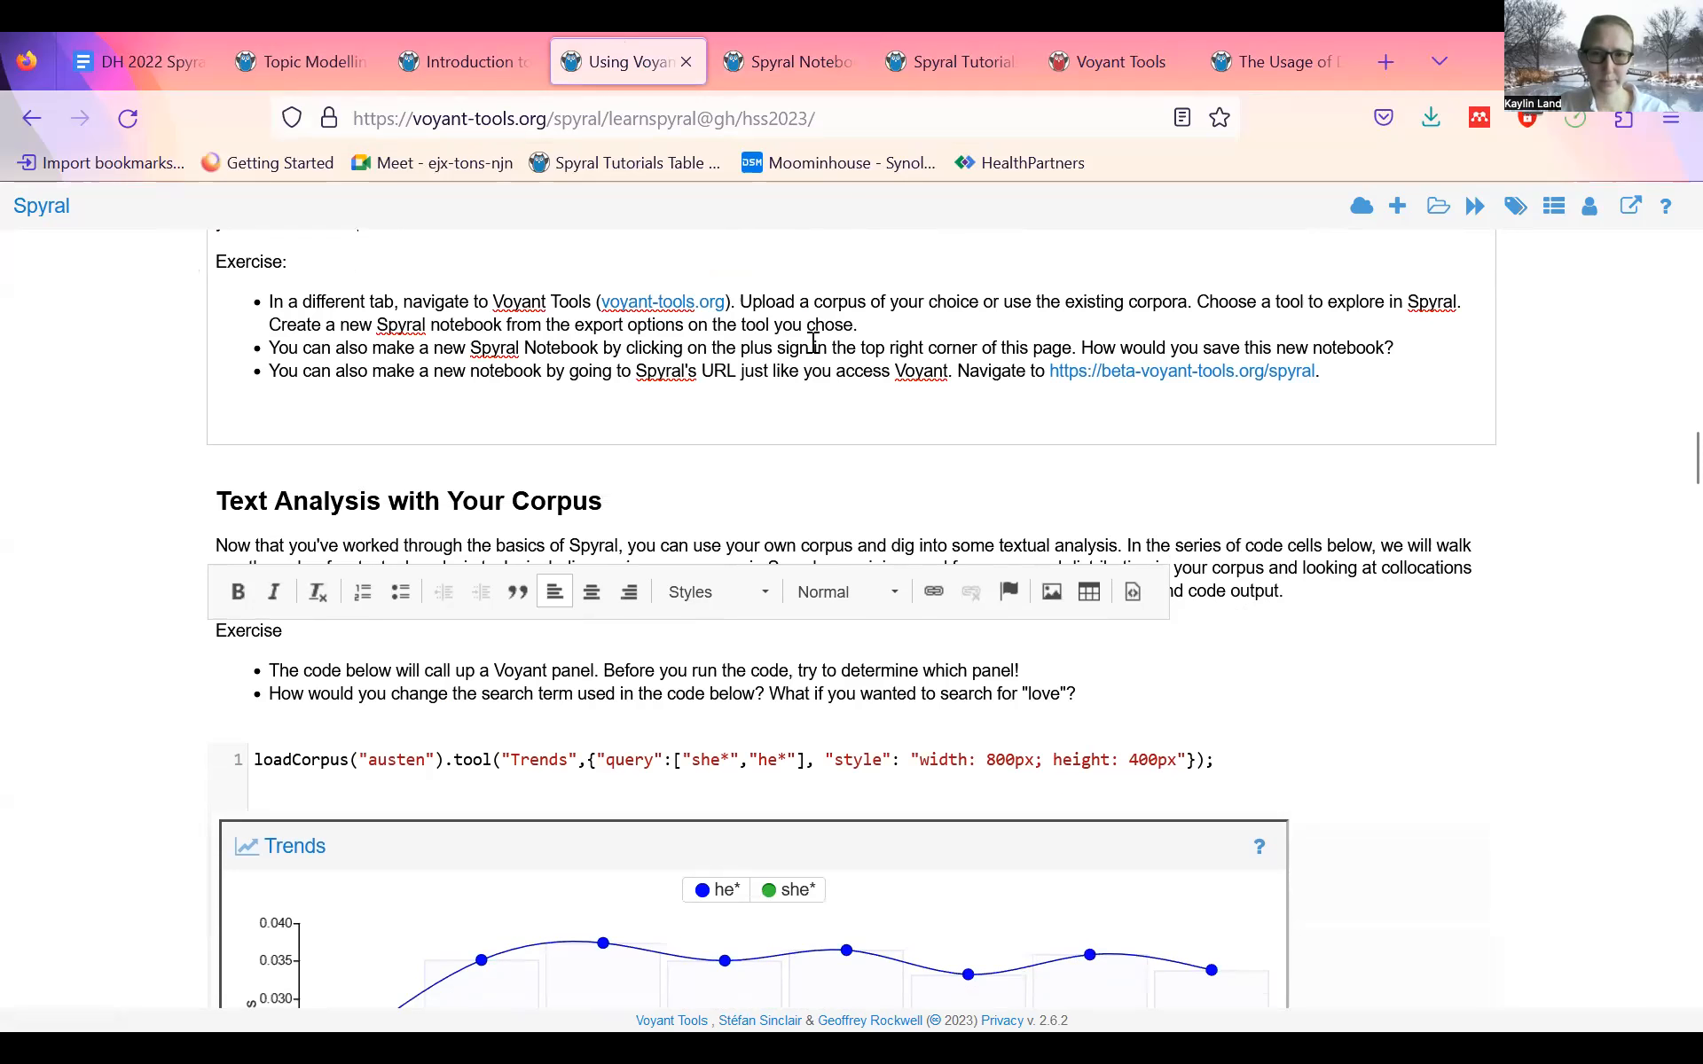
scroll(814, 342, up, 3)
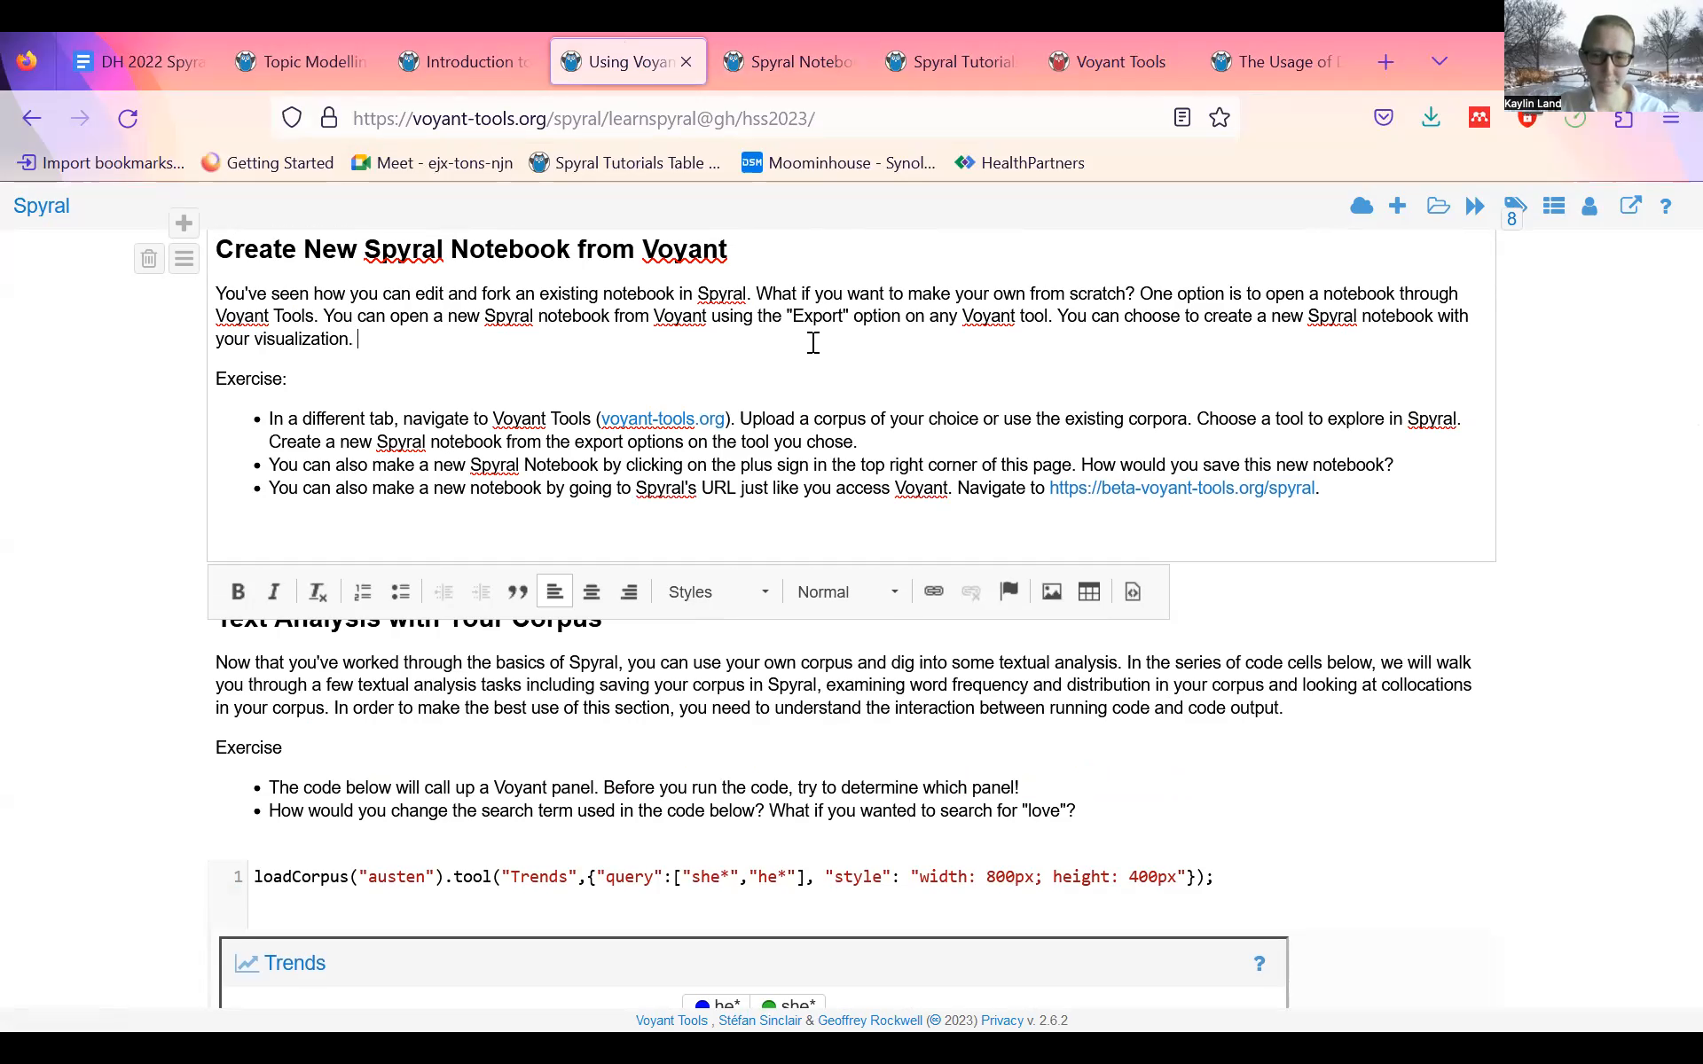
click(714, 787)
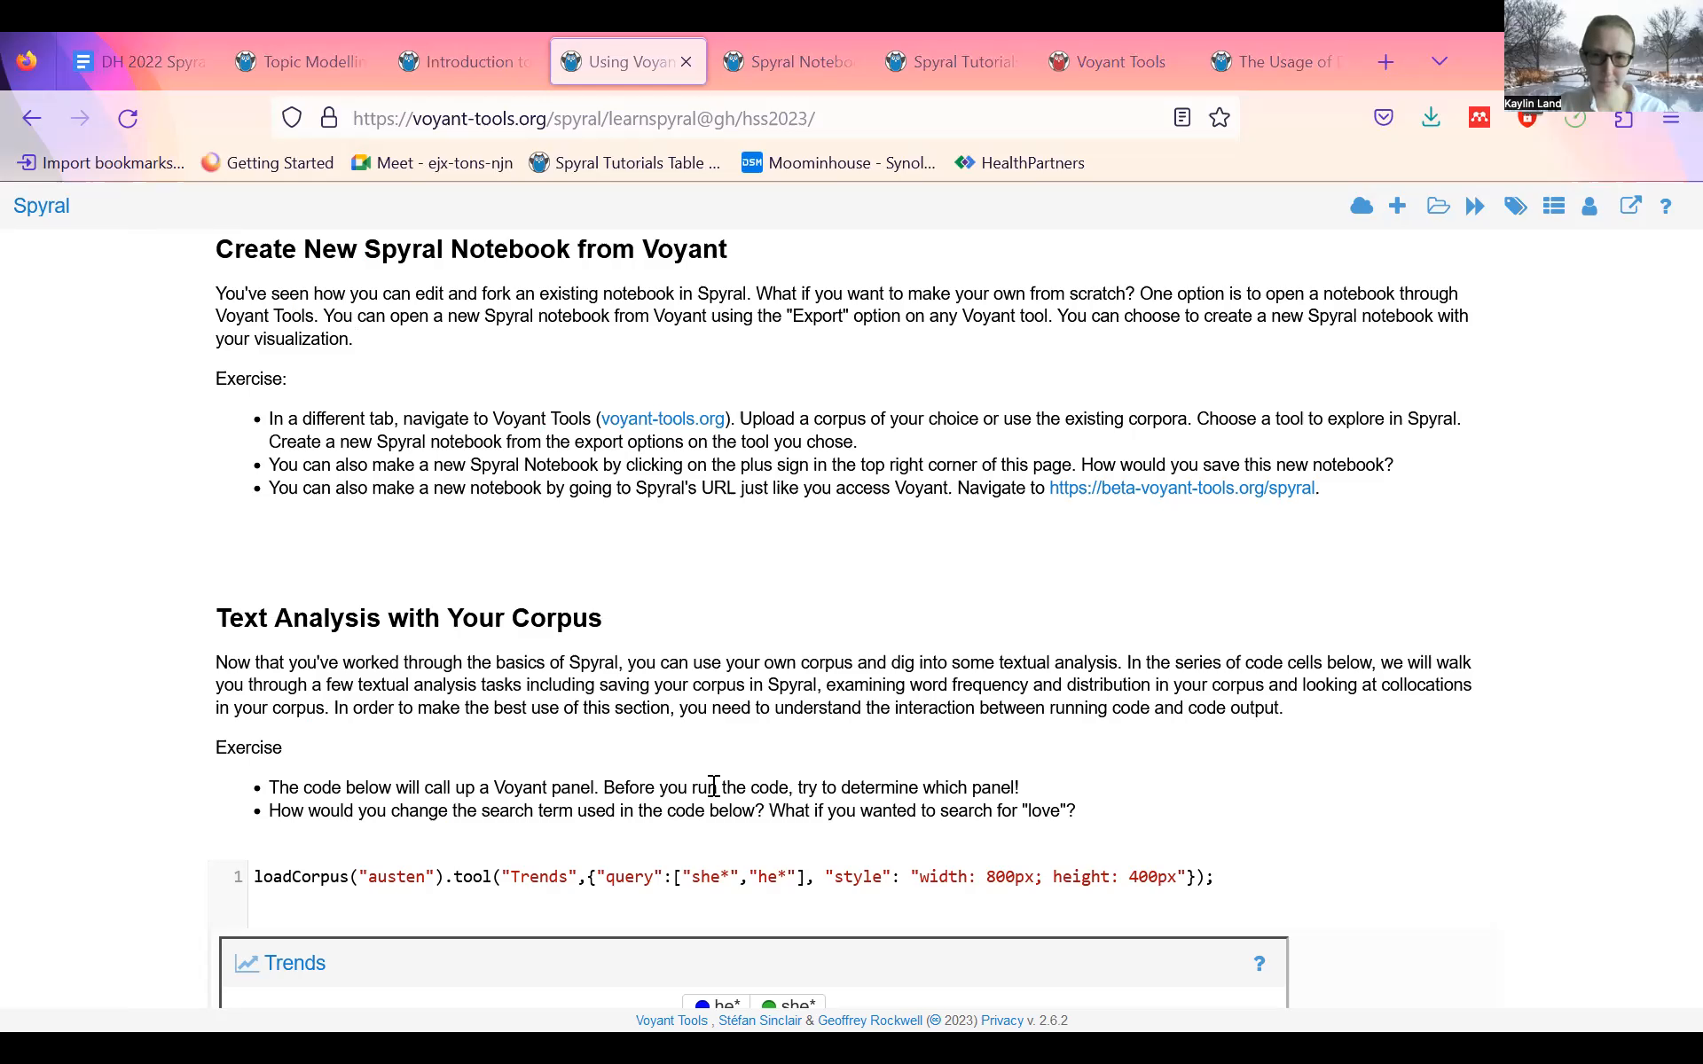
scroll(1063, 324, down, 4)
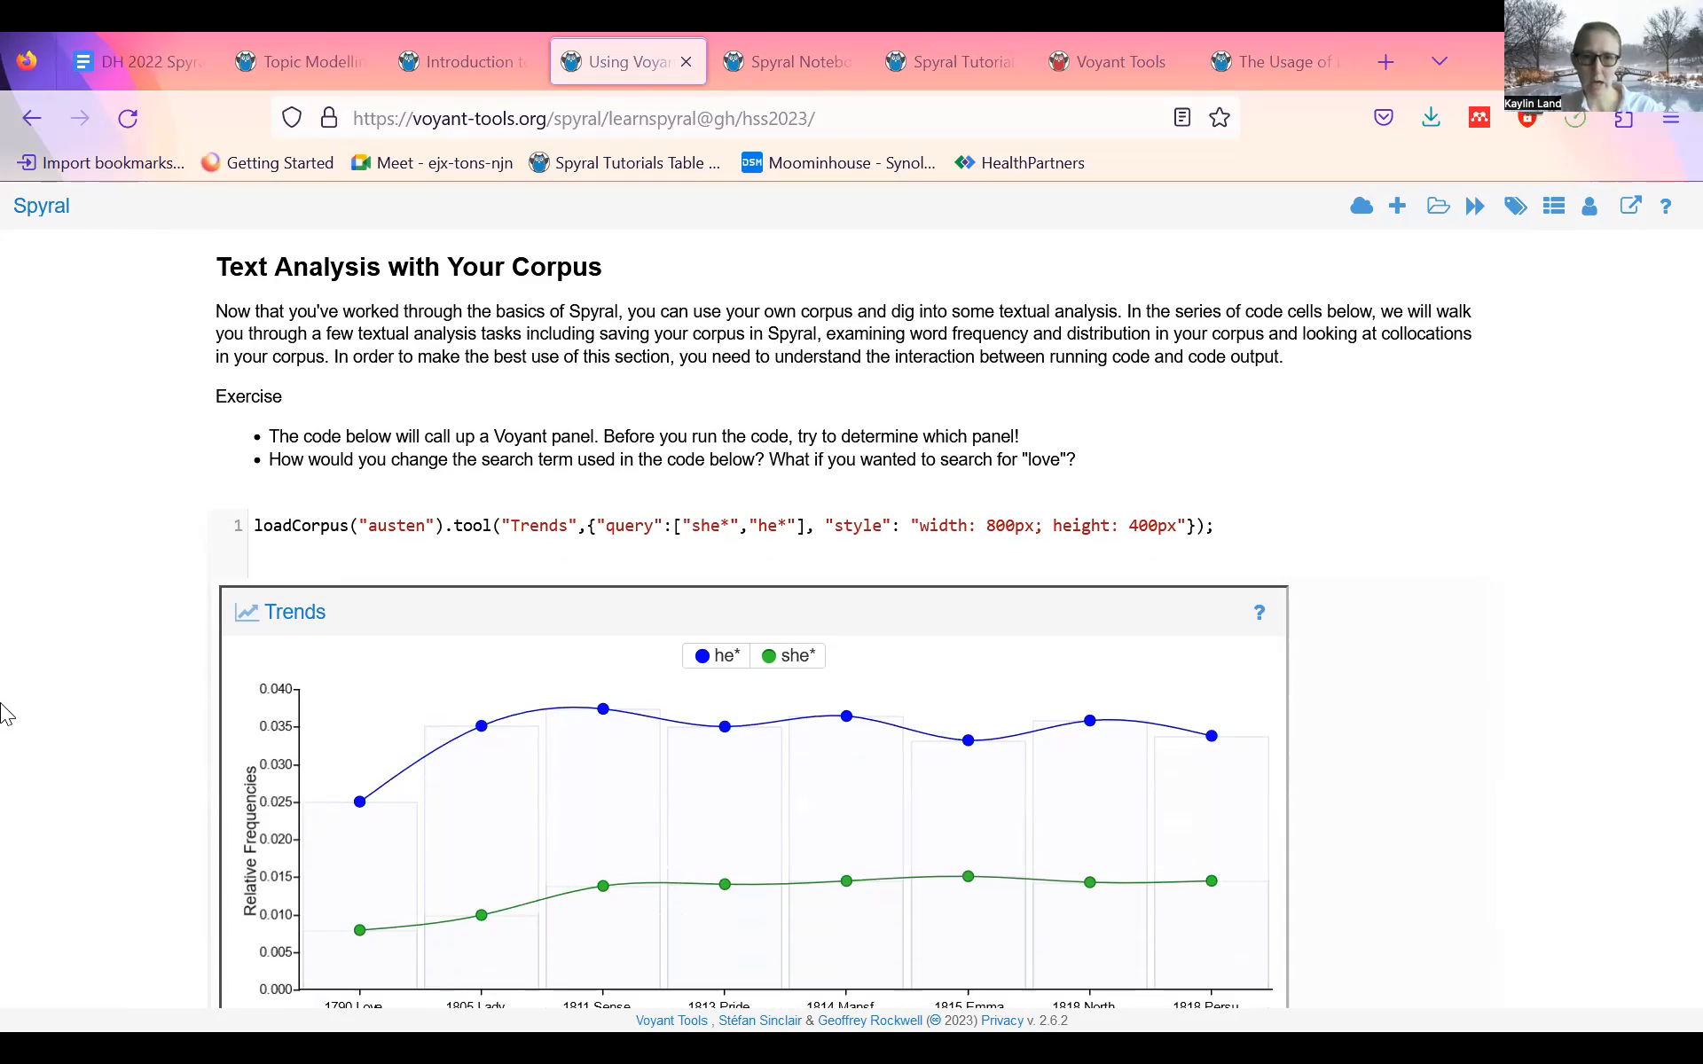
scroll(36, 703, down, 3)
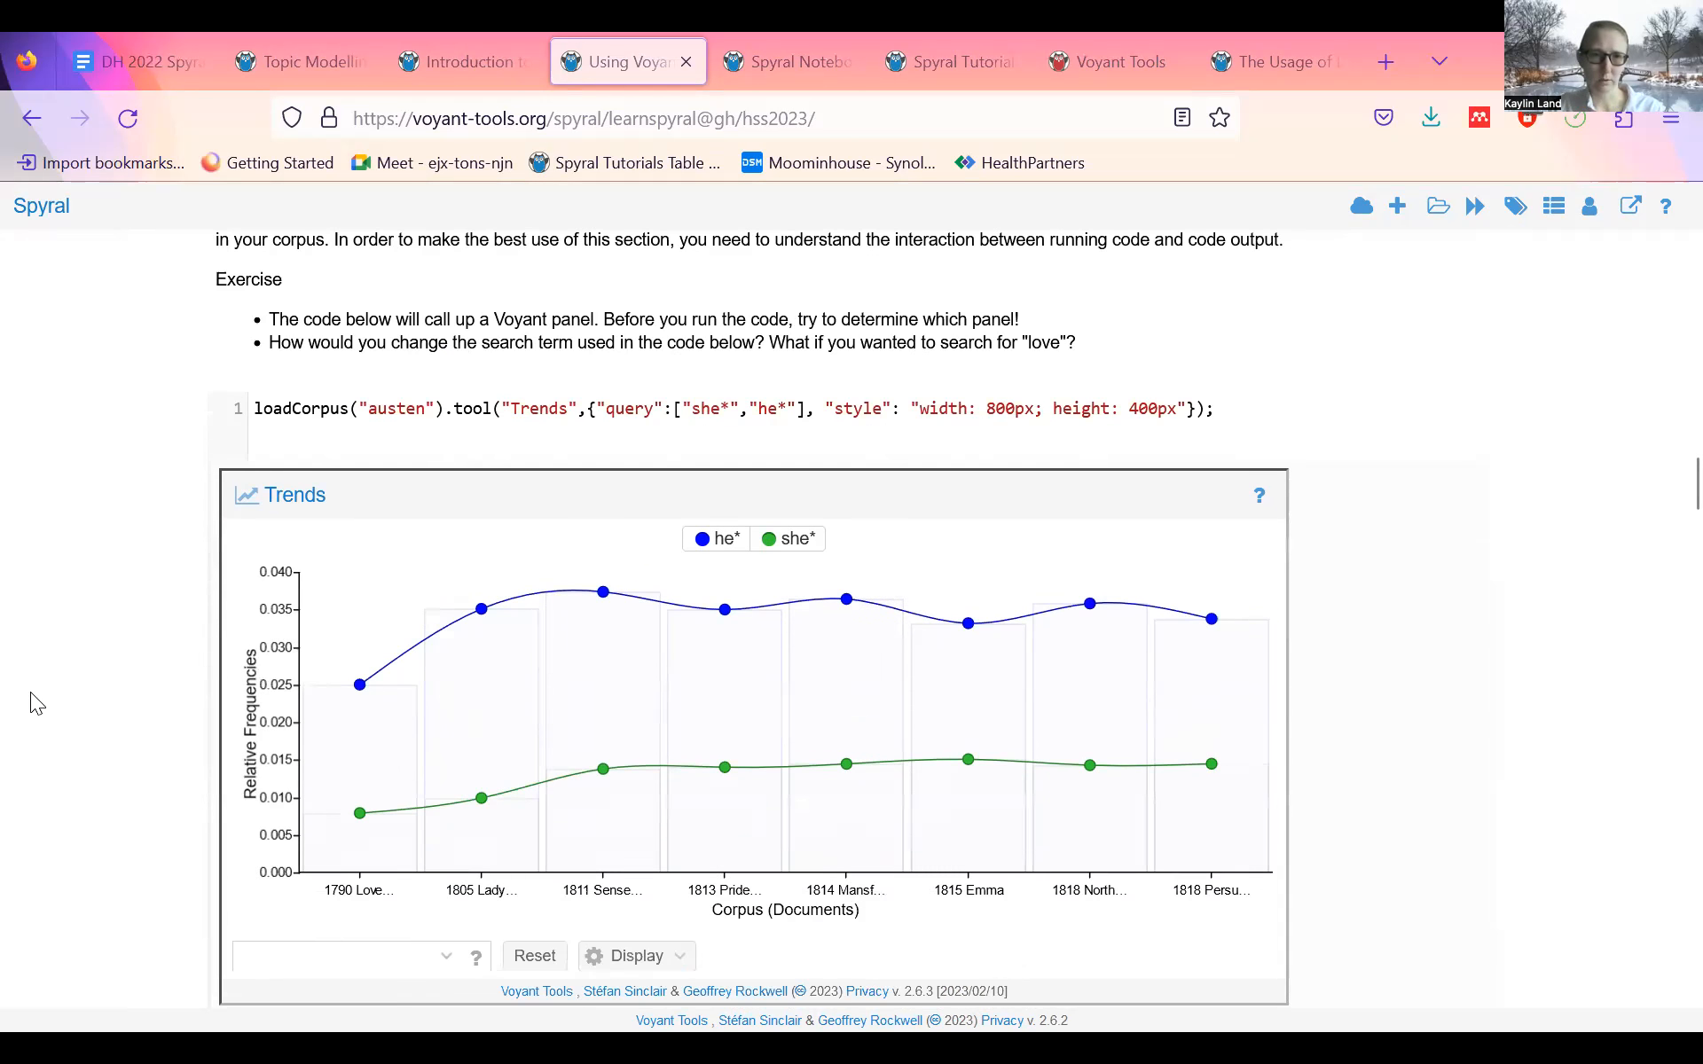
scroll(32, 696, up, 3)
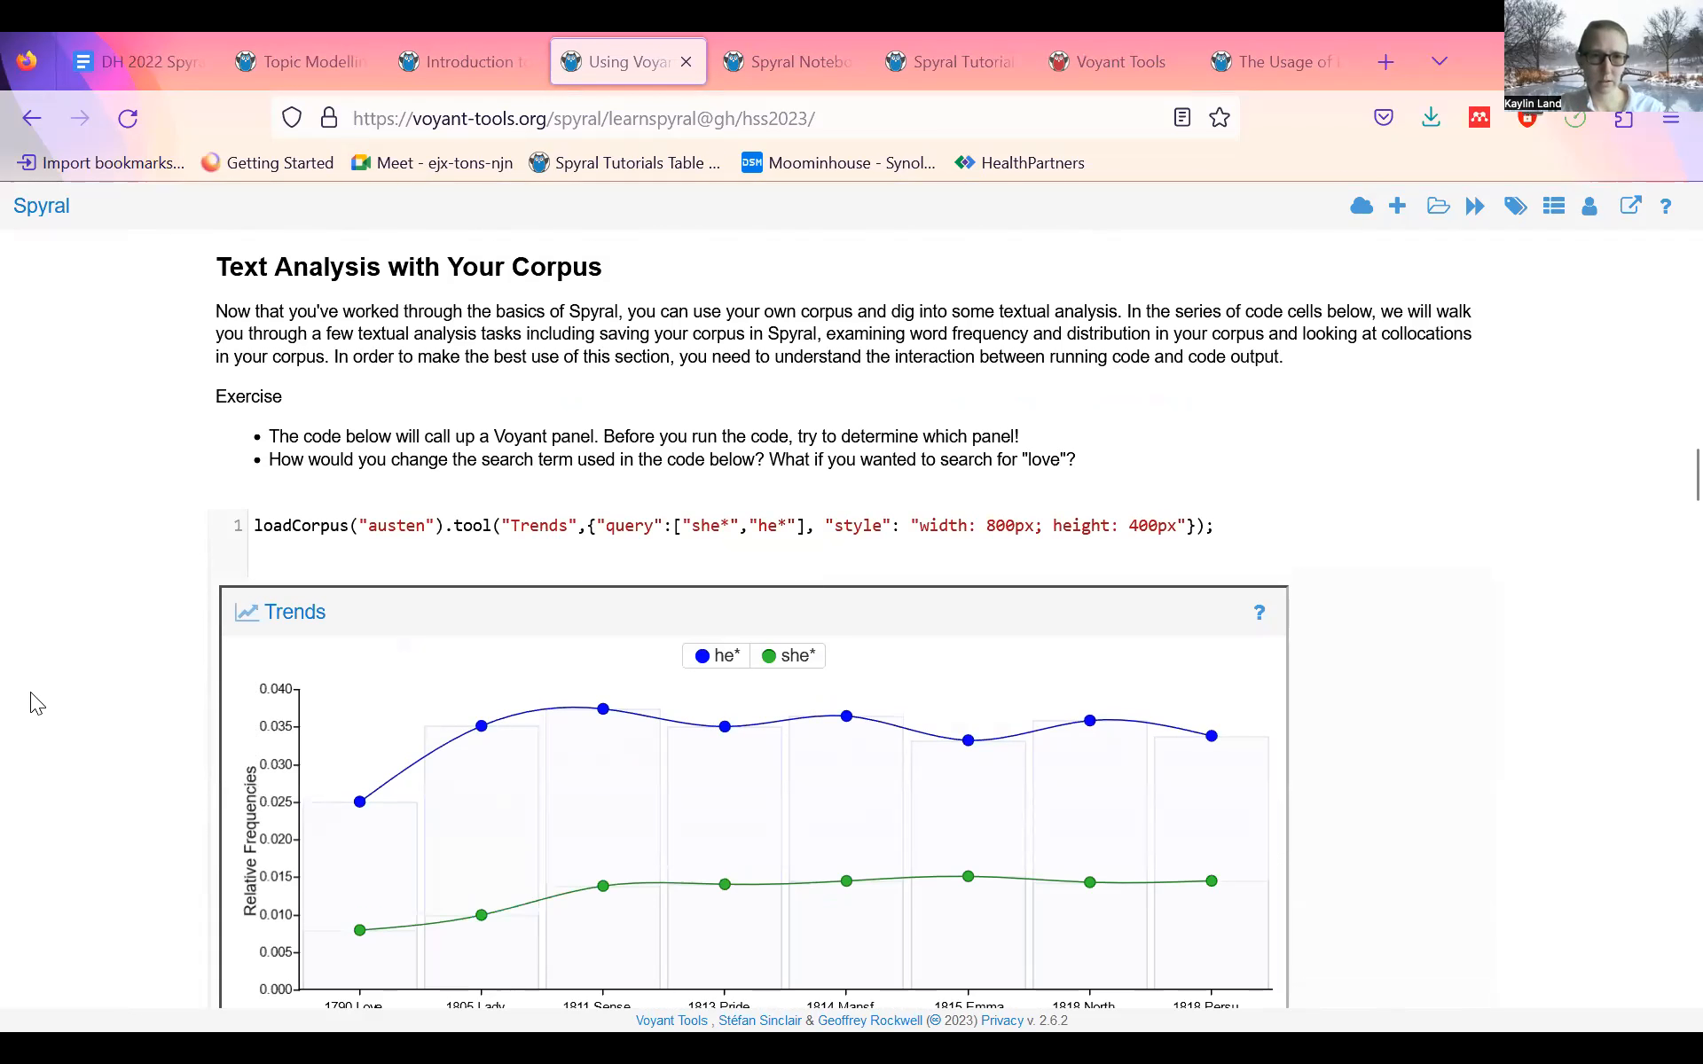
scroll(36, 703, down, 3)
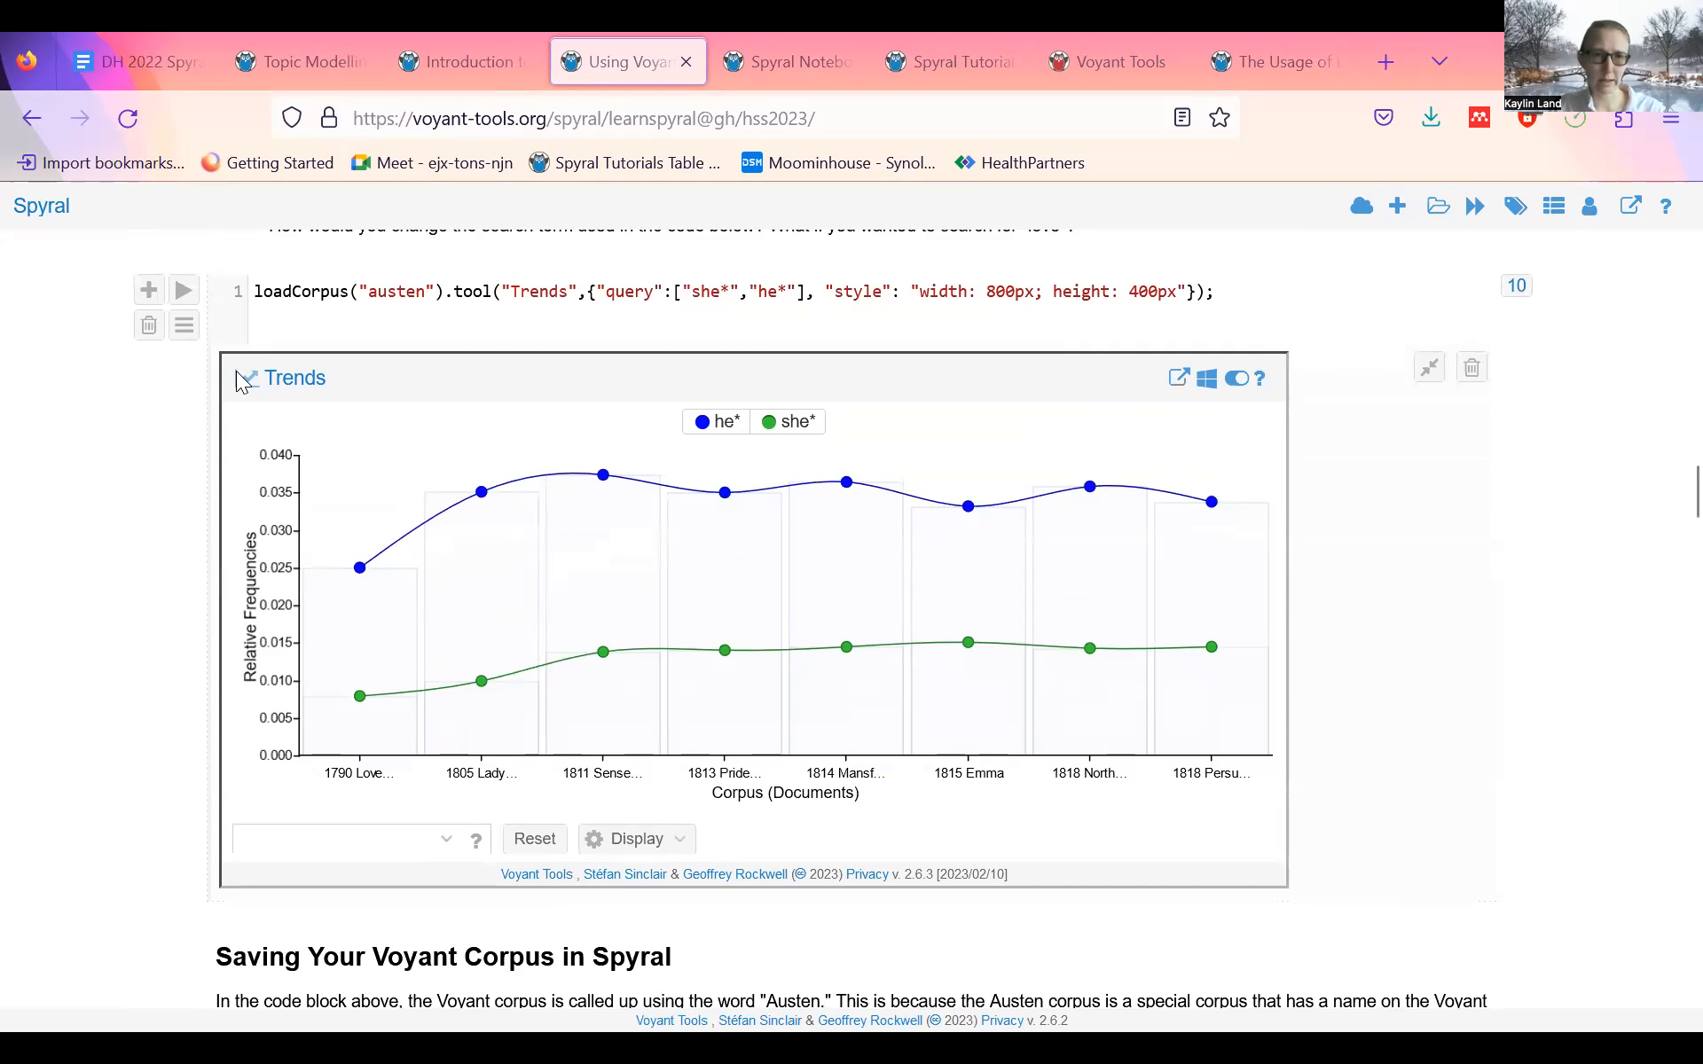
scroll(417, 366, up, 2)
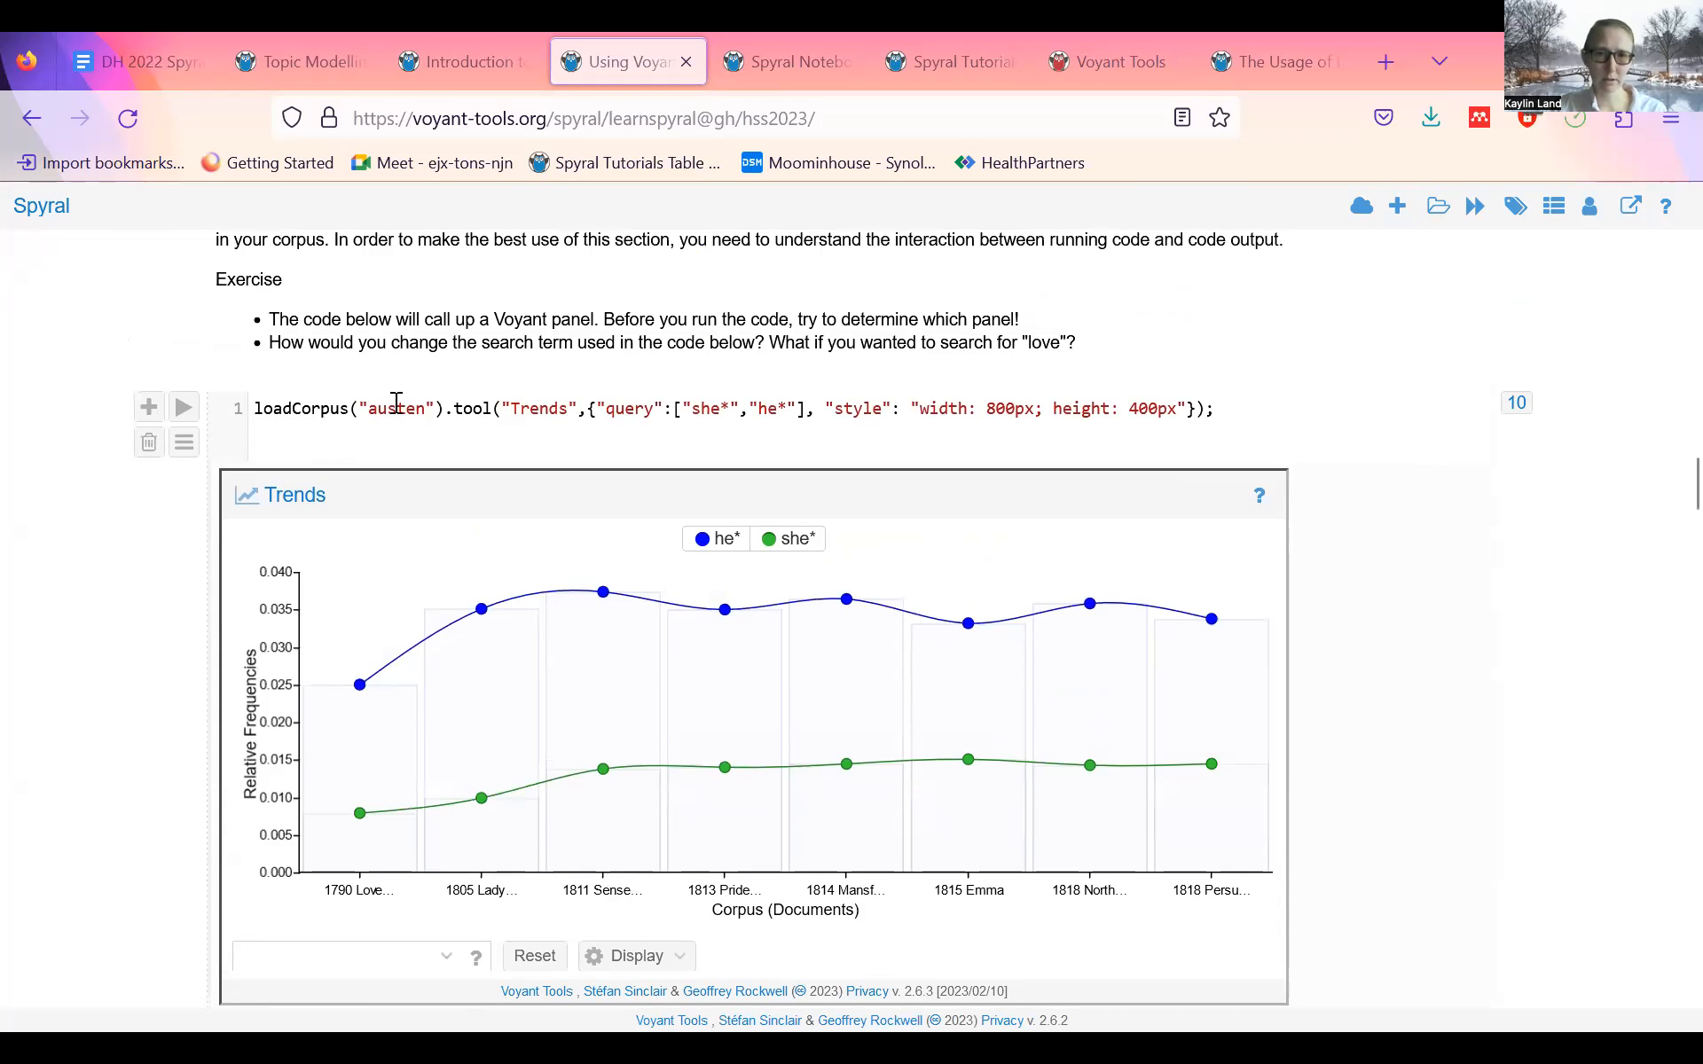
scroll(396, 404, up, 2)
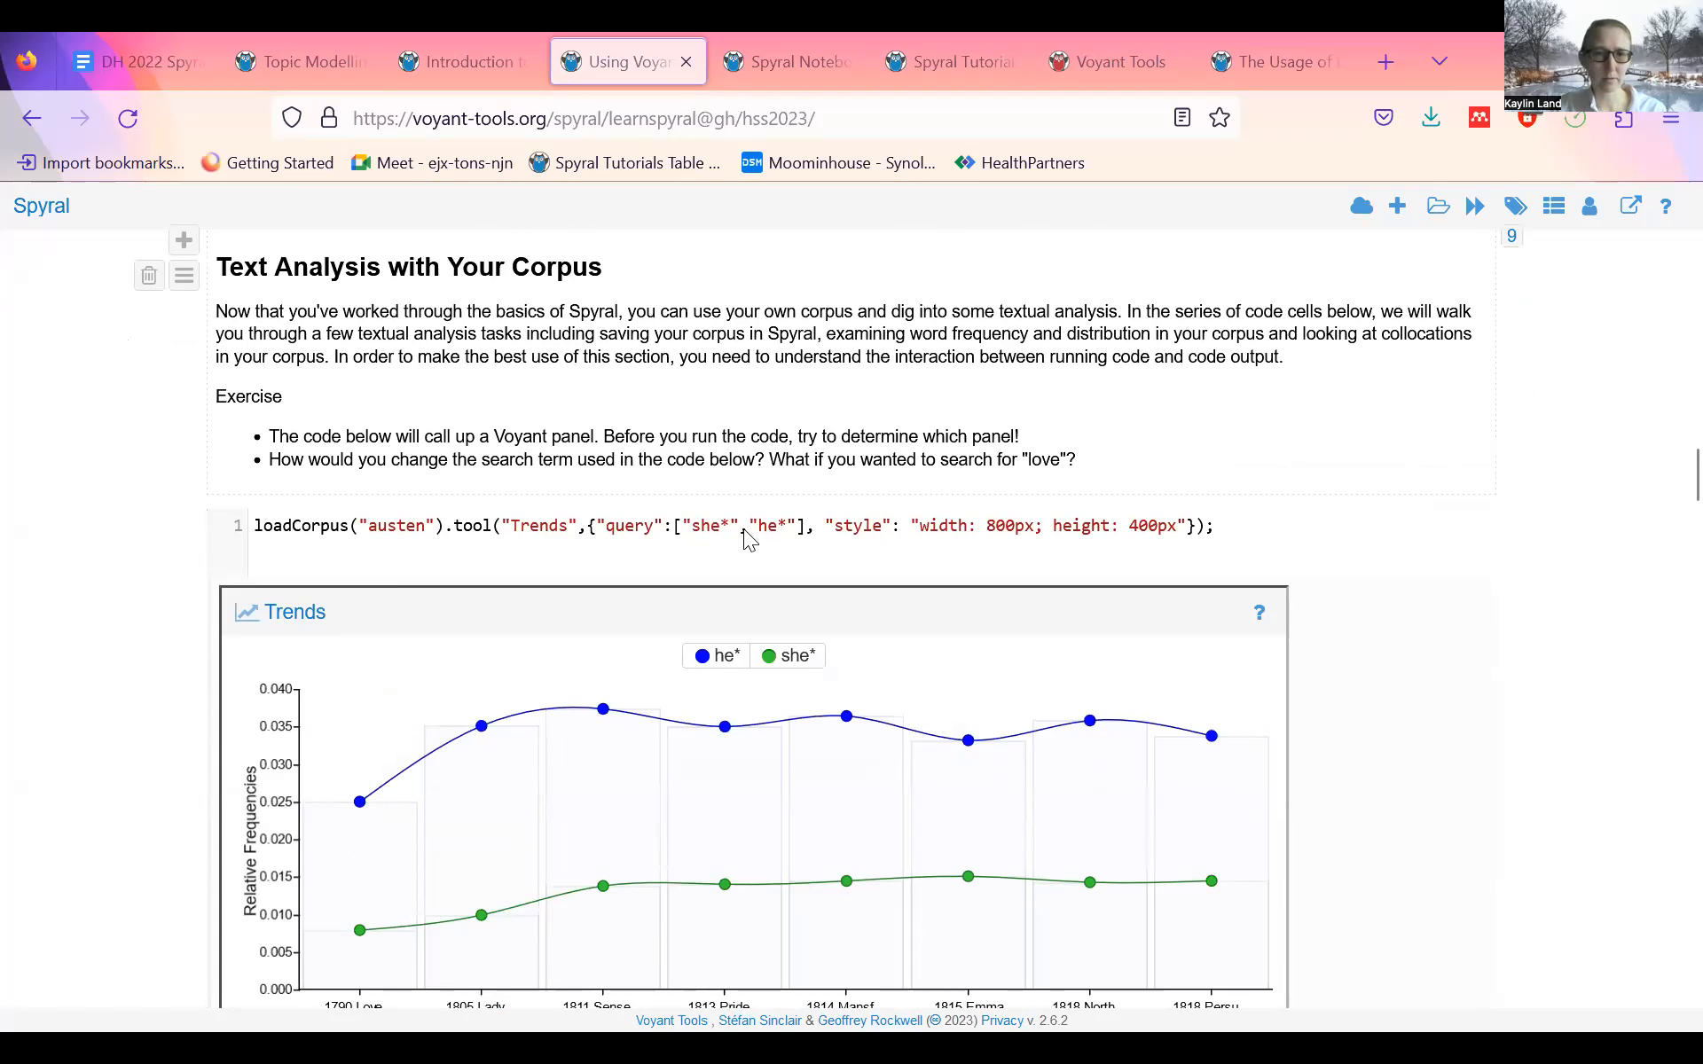
scroll(745, 431, down, 2)
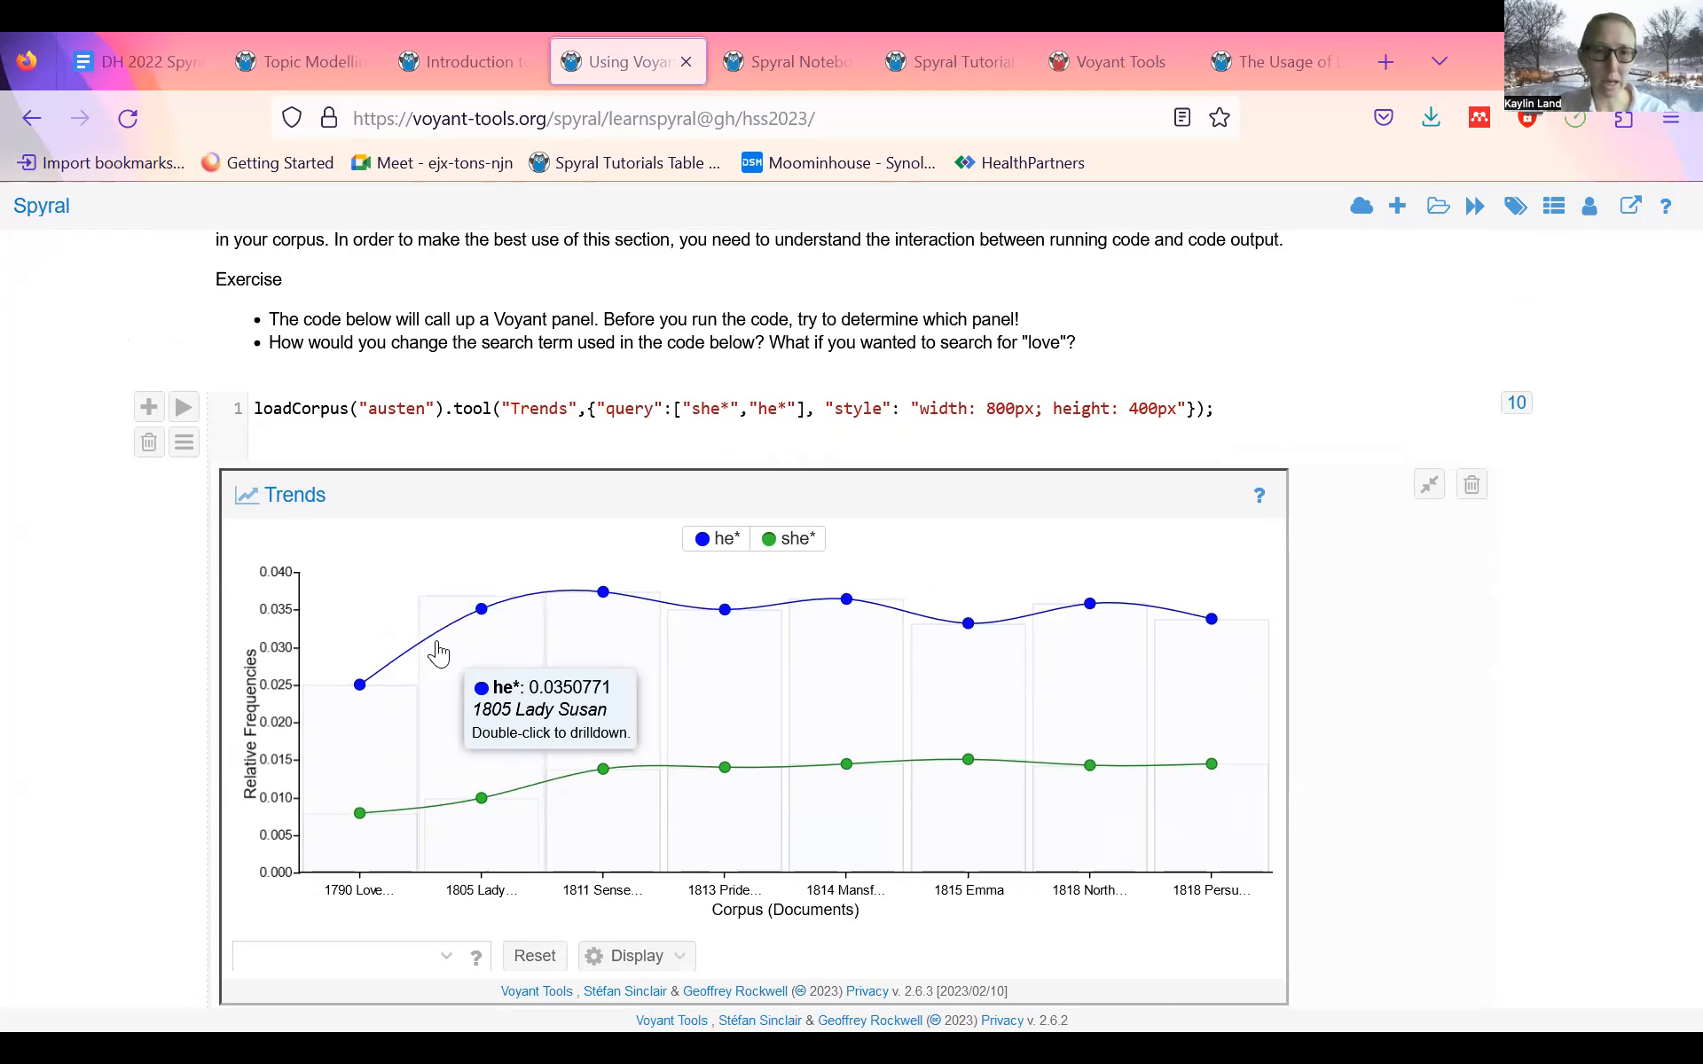
scroll(438, 653, up, 2)
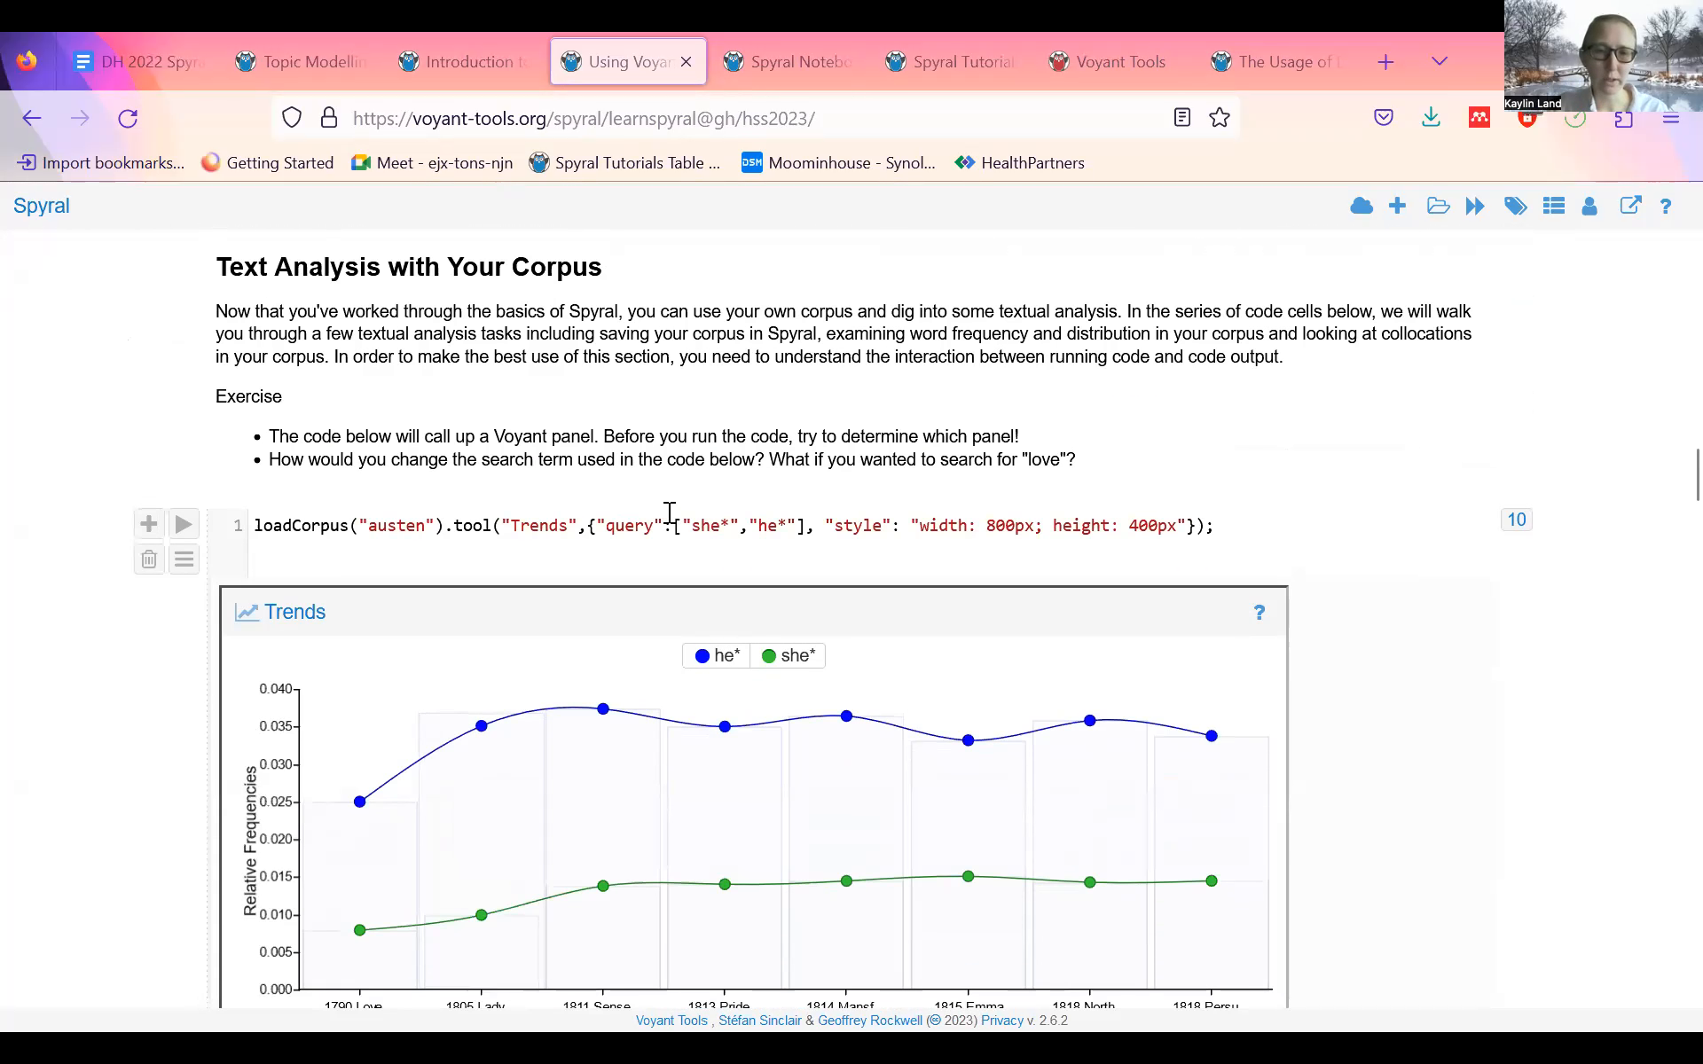
- Examine the "Trends" tool name in the loadCorpus code and compare it with the chart it outputs
drag(568, 530, 503, 529)
double_click(515, 529)
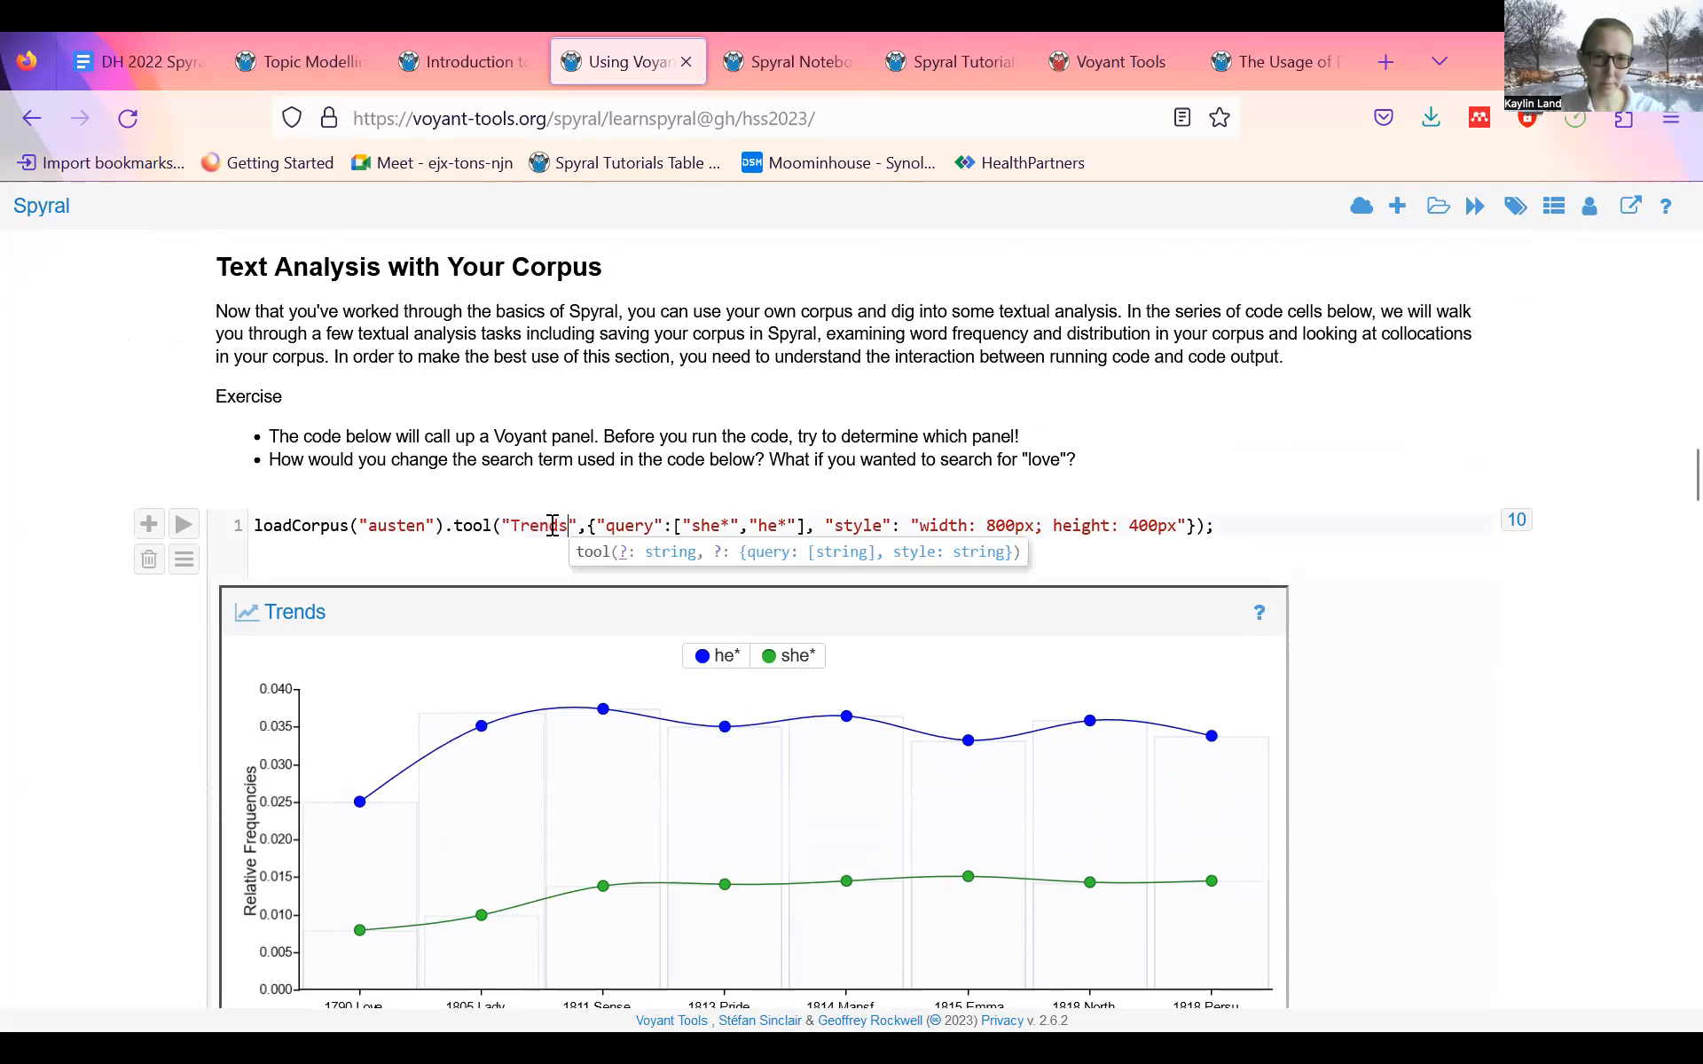
click(514, 530)
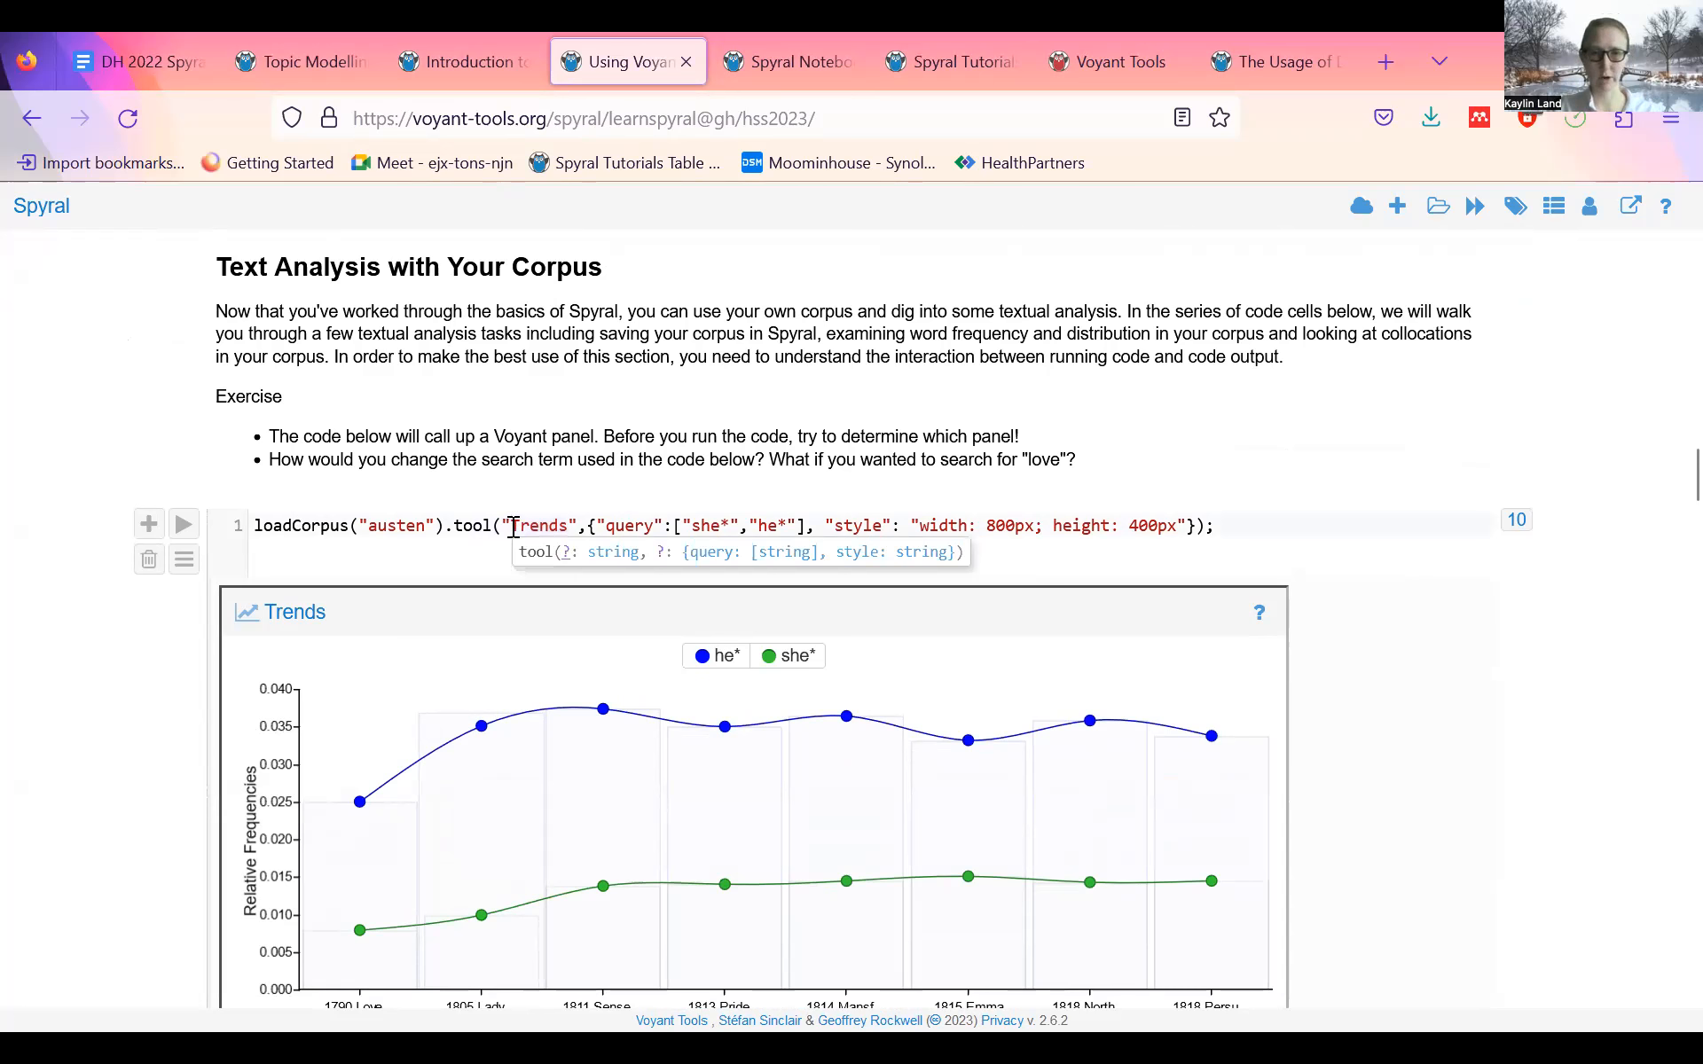
scroll(574, 576, down, 3)
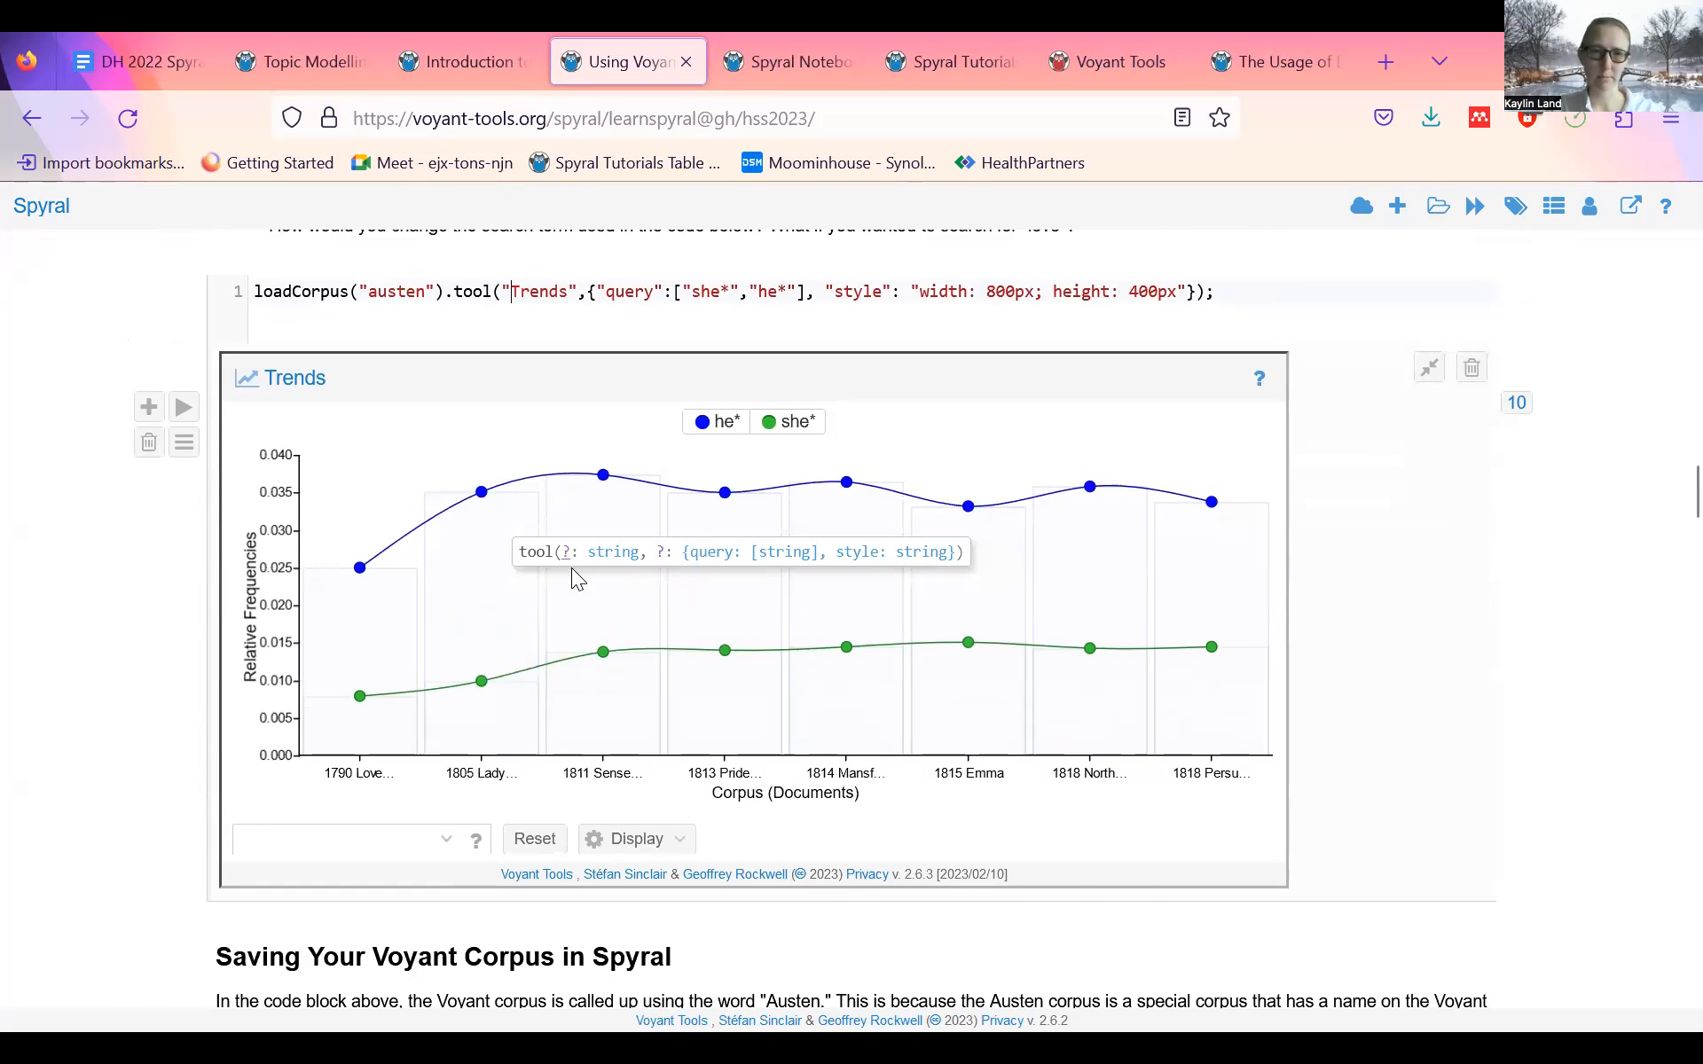
scroll(571, 578, down, 1)
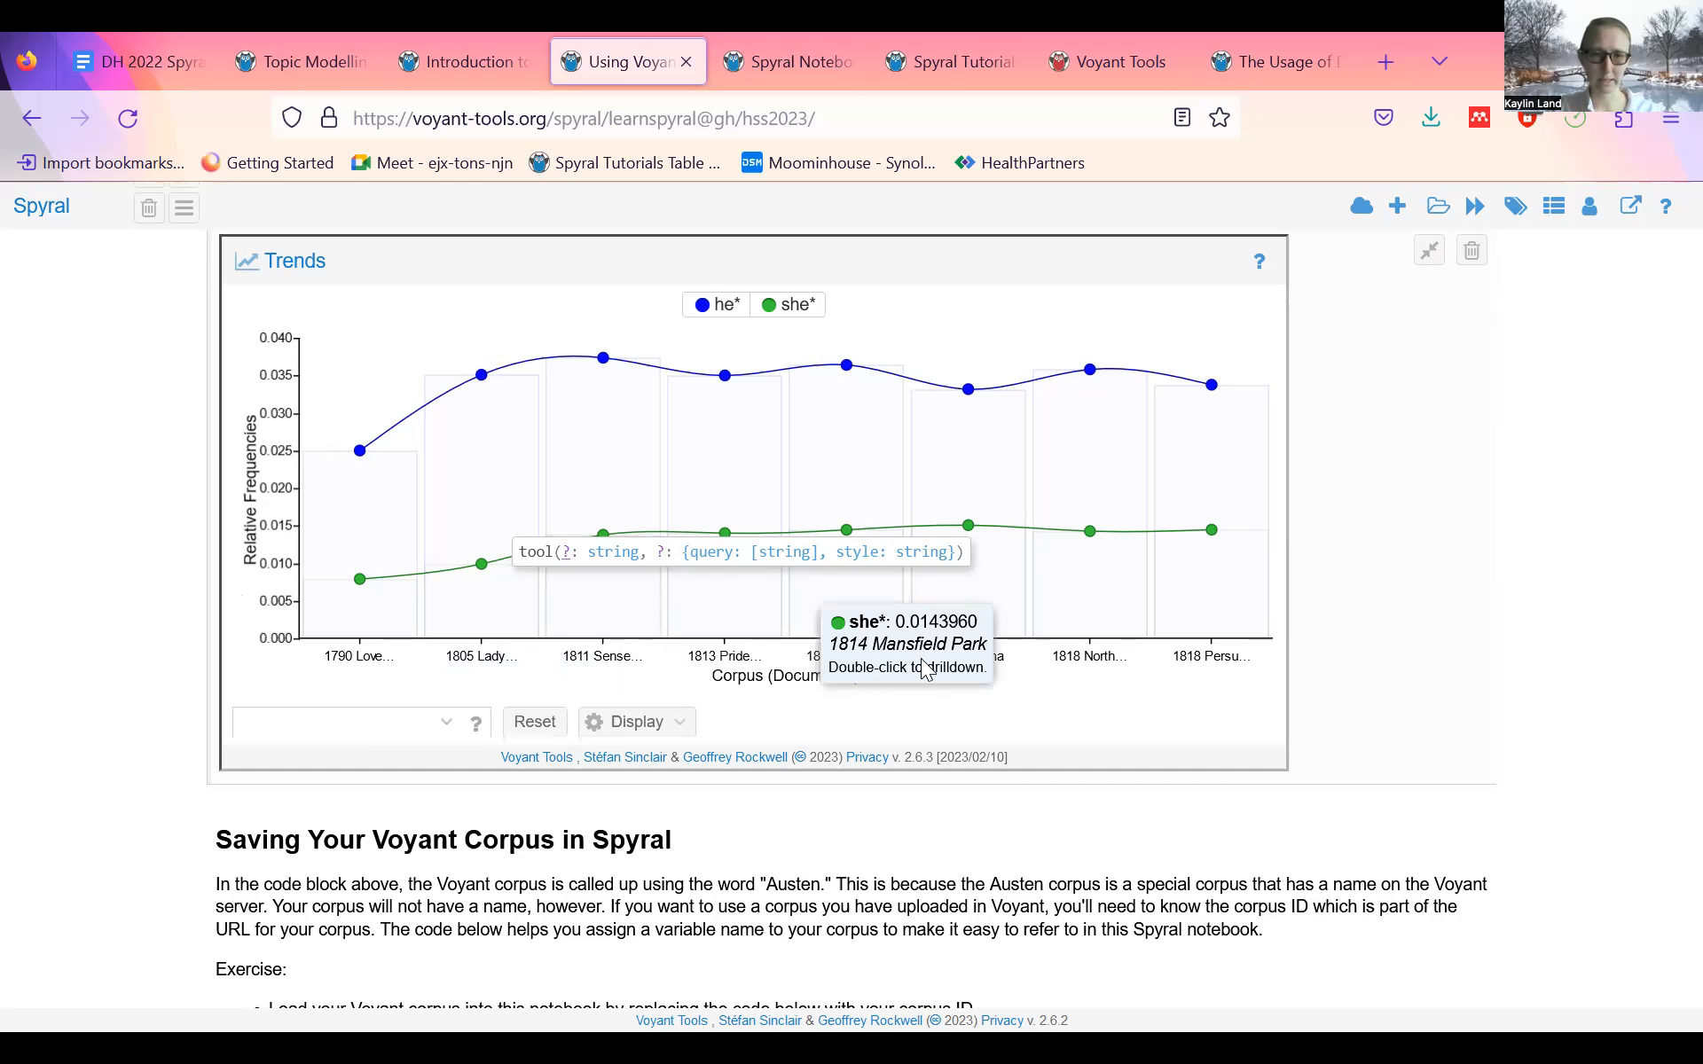
scroll(217, 652, up, 3)
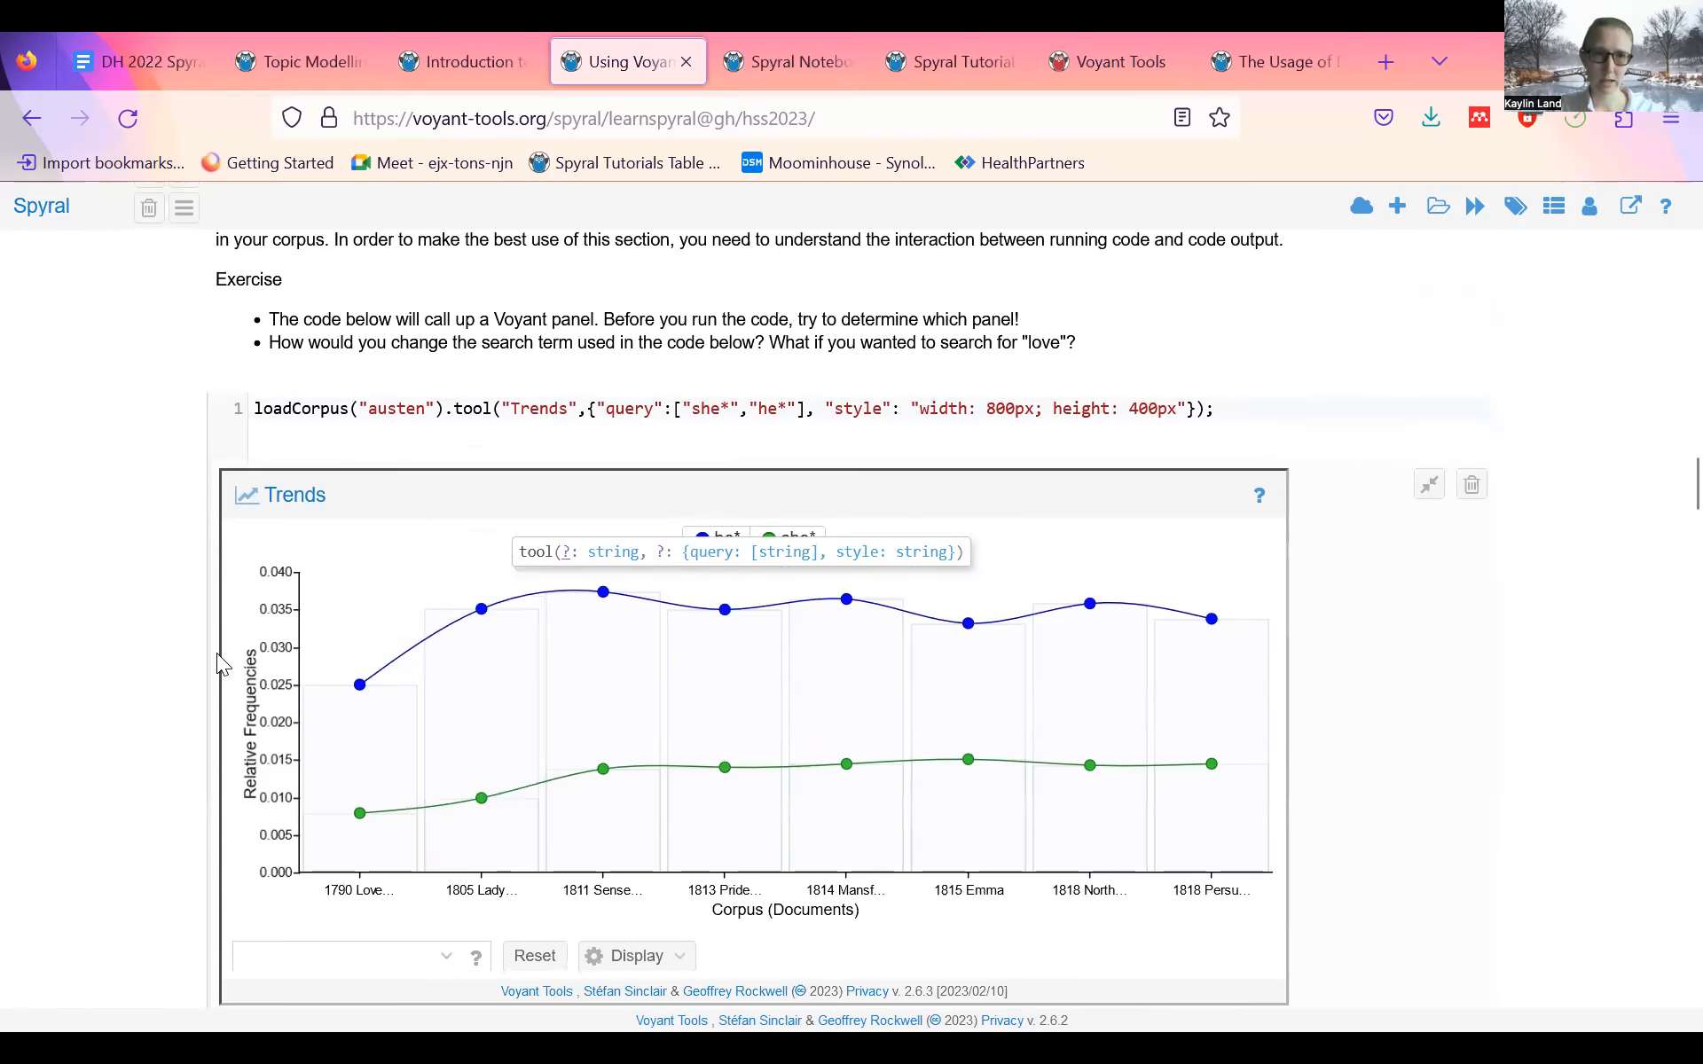
- Copy the corpus ID from the loadCorpus code in the "The Usage of Dialogue in Anne of Green Gables" notebook
click(428, 409)
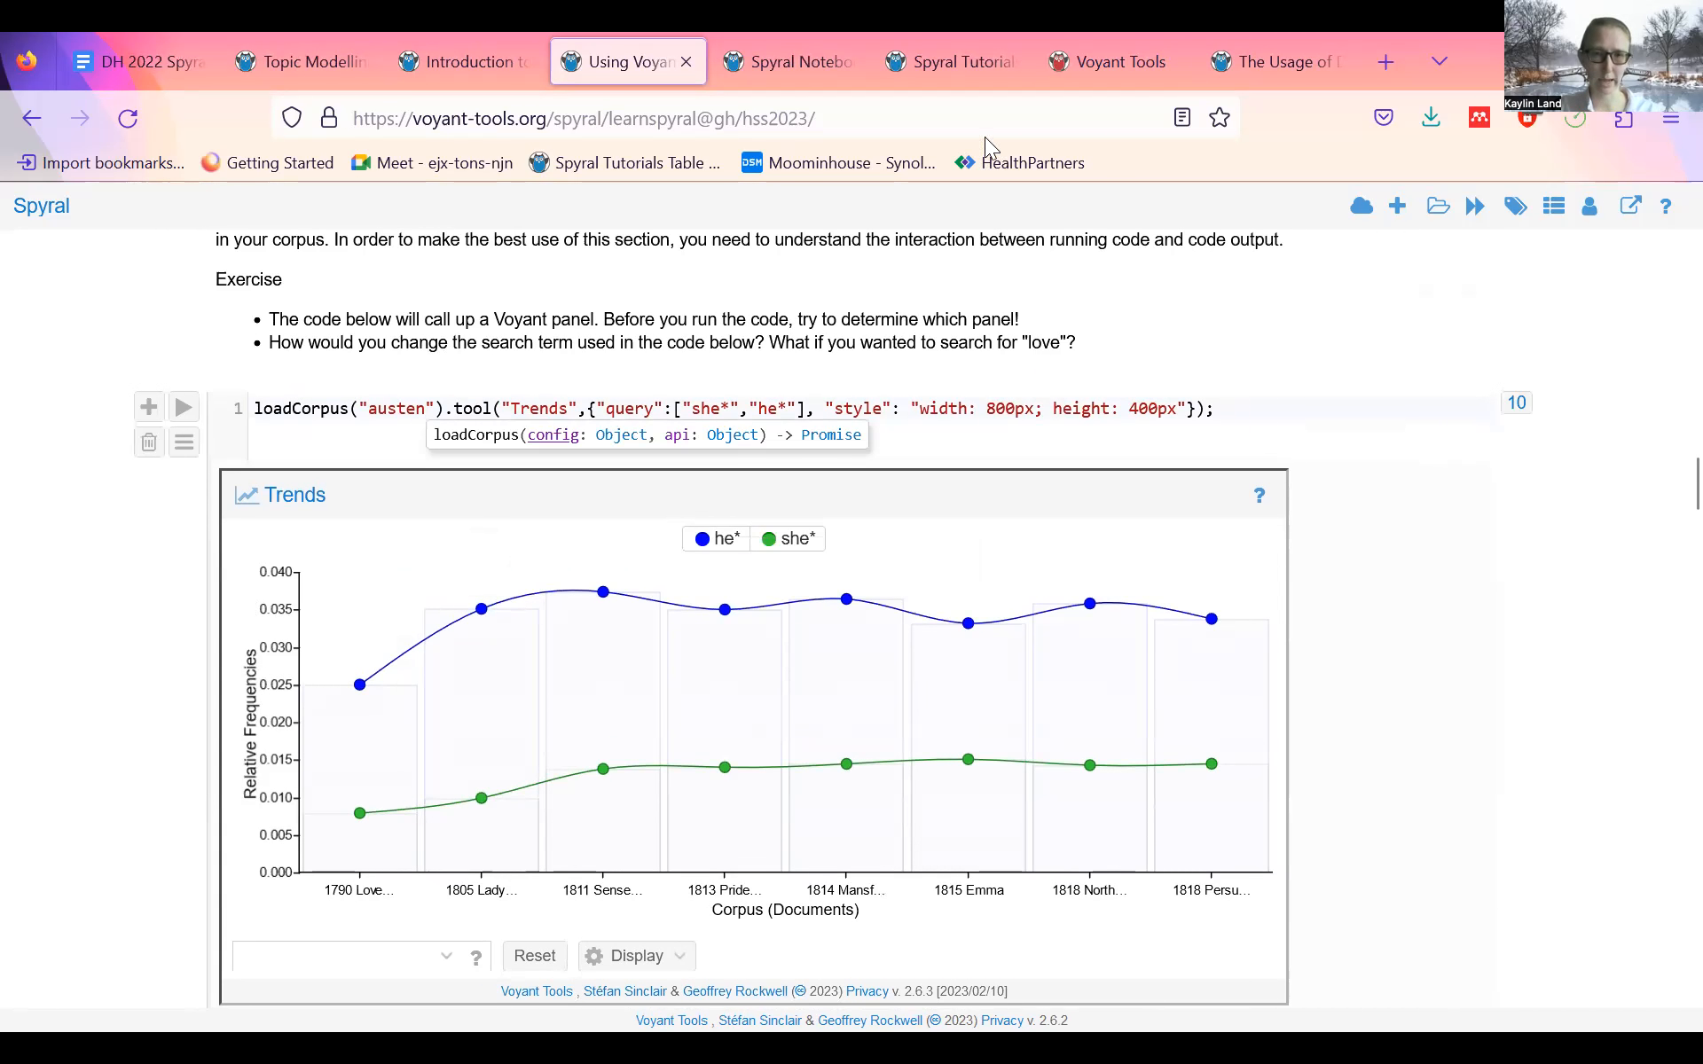
click(1064, 40)
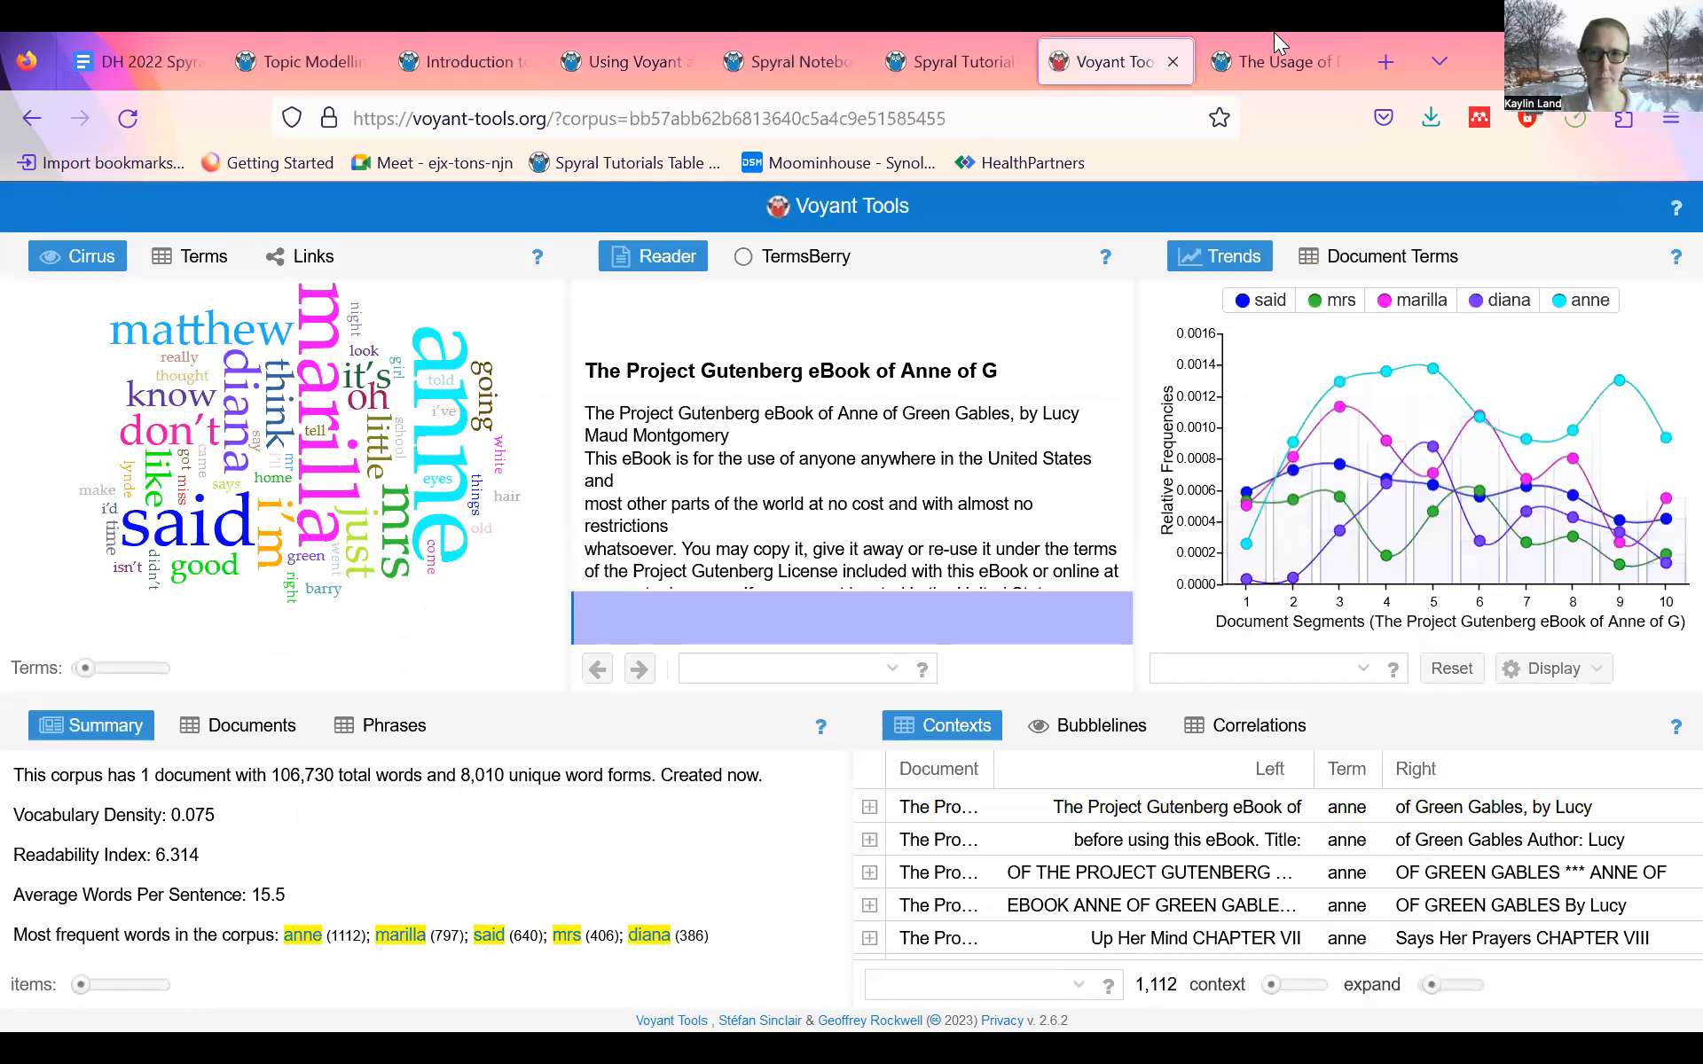
click(1274, 36)
drag(672, 513, 372, 515)
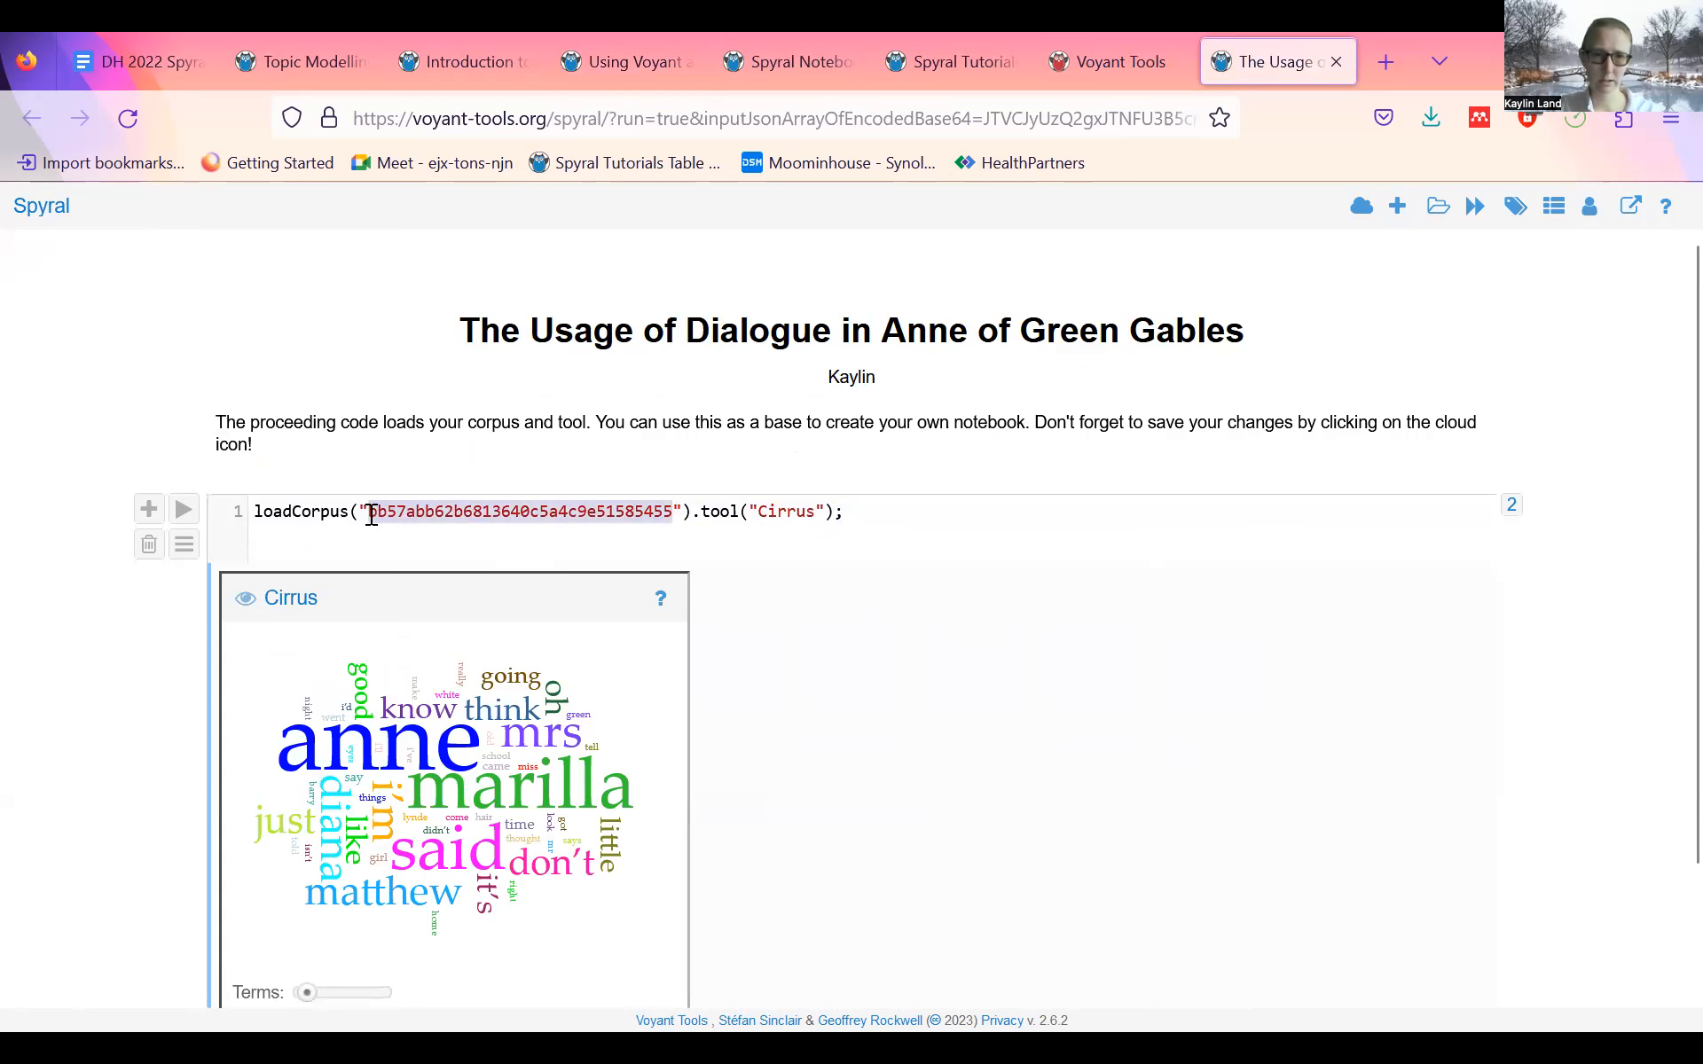
right_click(369, 514)
click(455, 679)
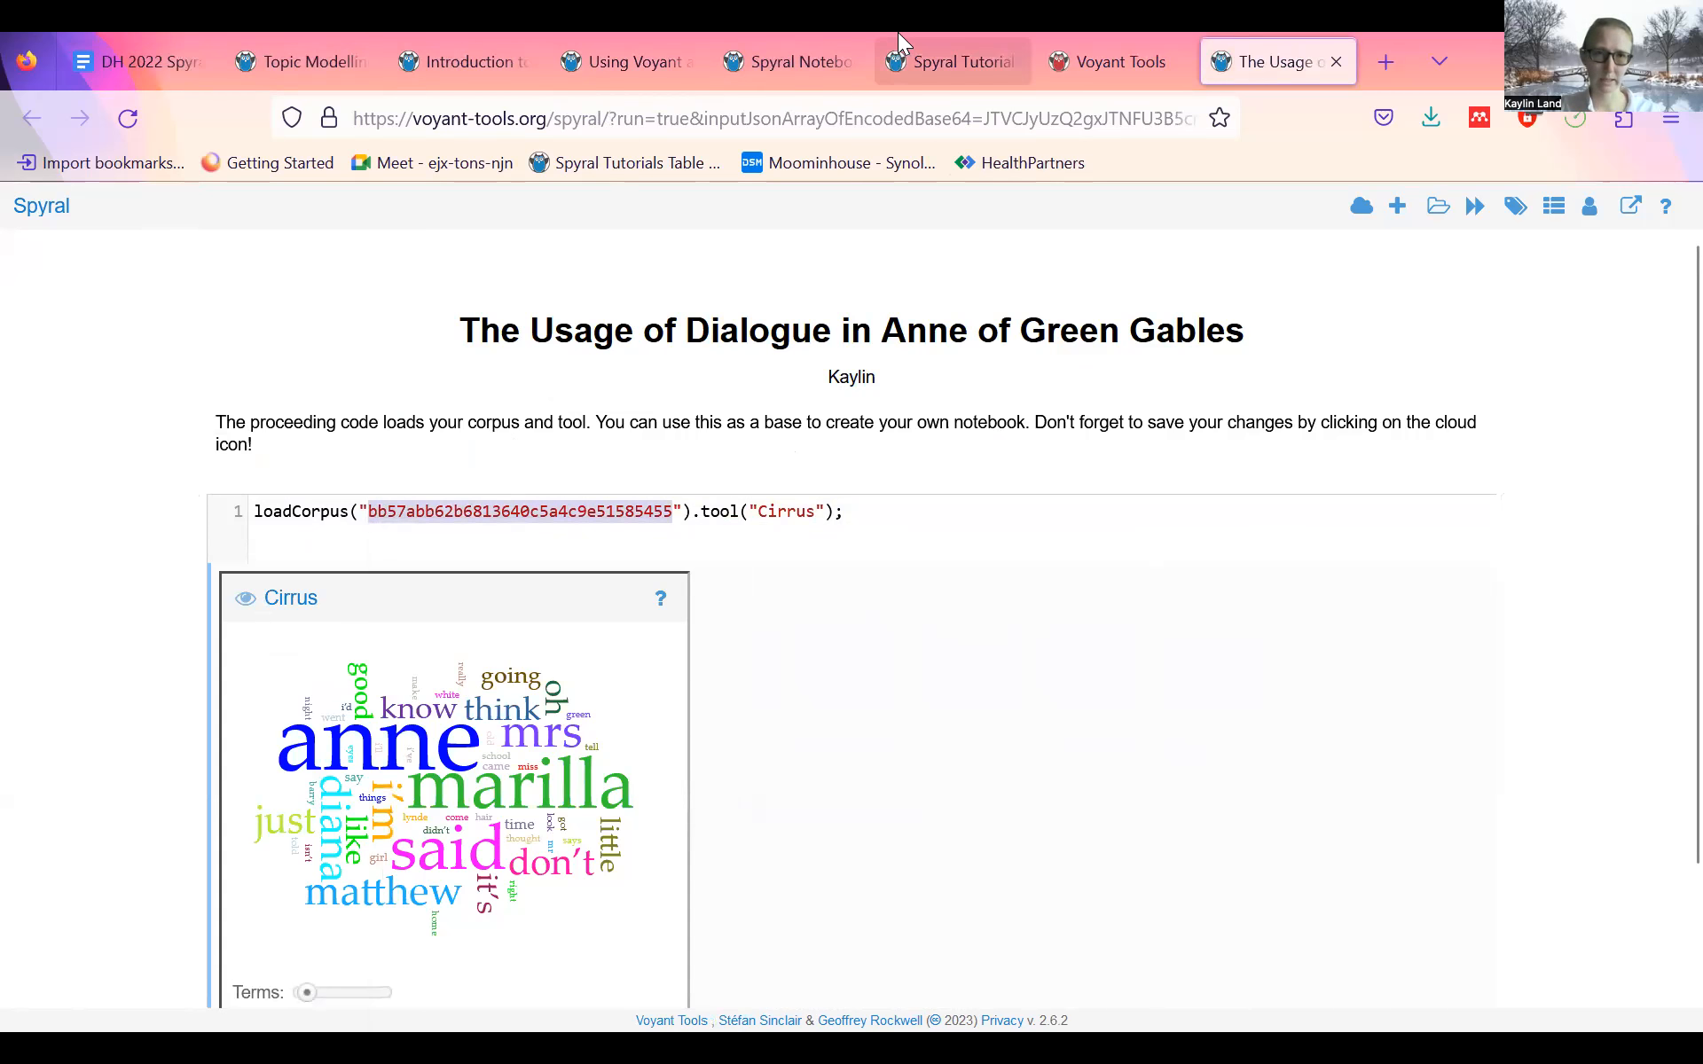
- Replace "austen" in the tutorial notebook's Trends code with the copied corpus ID and run the cell
click(448, 36)
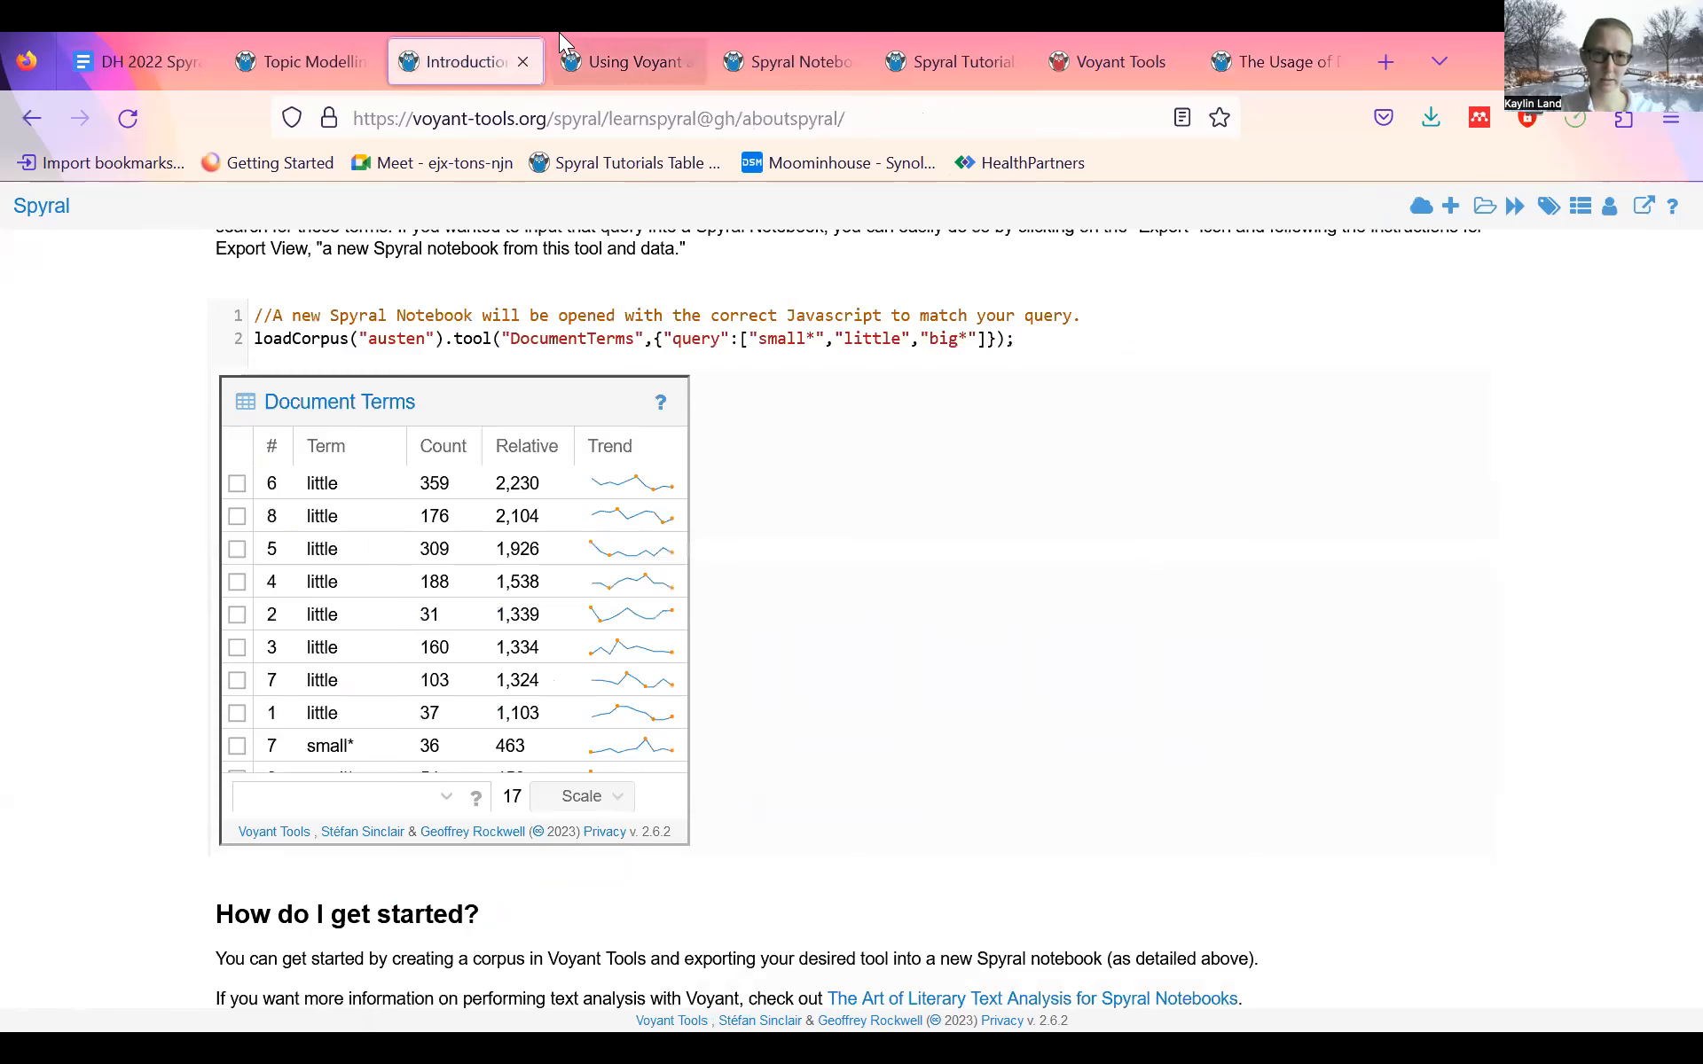
click(561, 36)
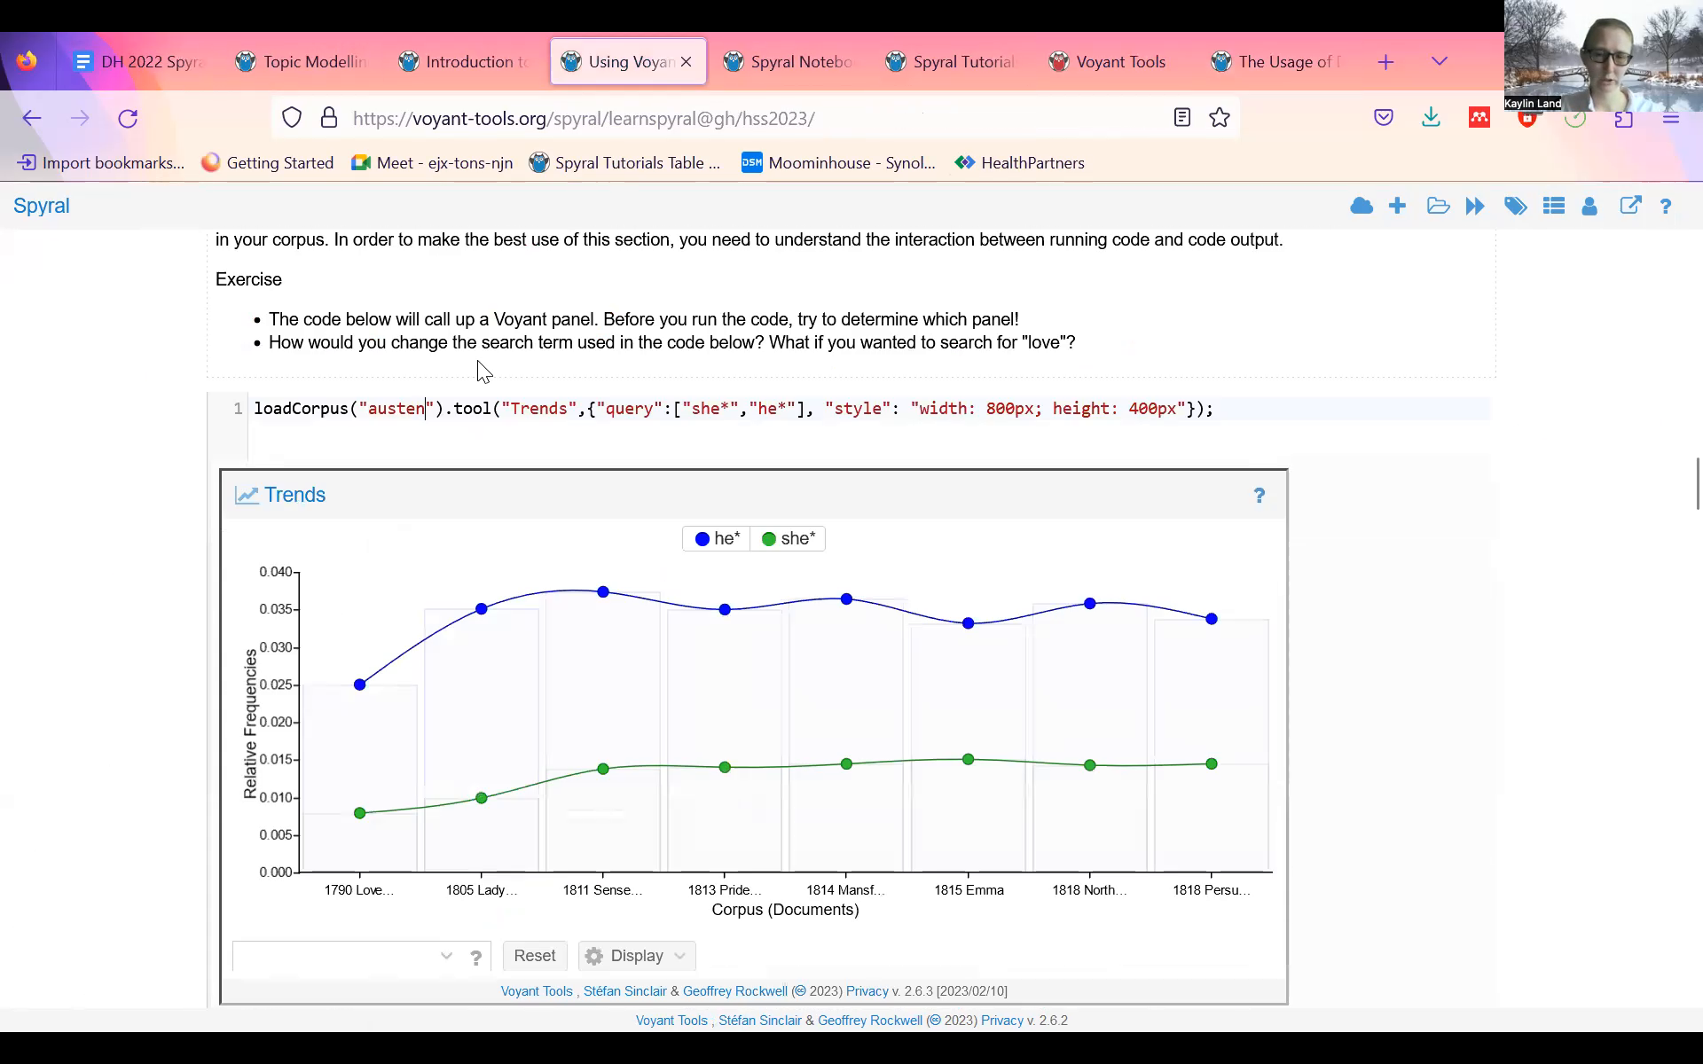
key(BackSpace)
key(BackSpace)
key(BackSpace)
key(BackSpace)
key(BackSpace)
key(BackSpace)
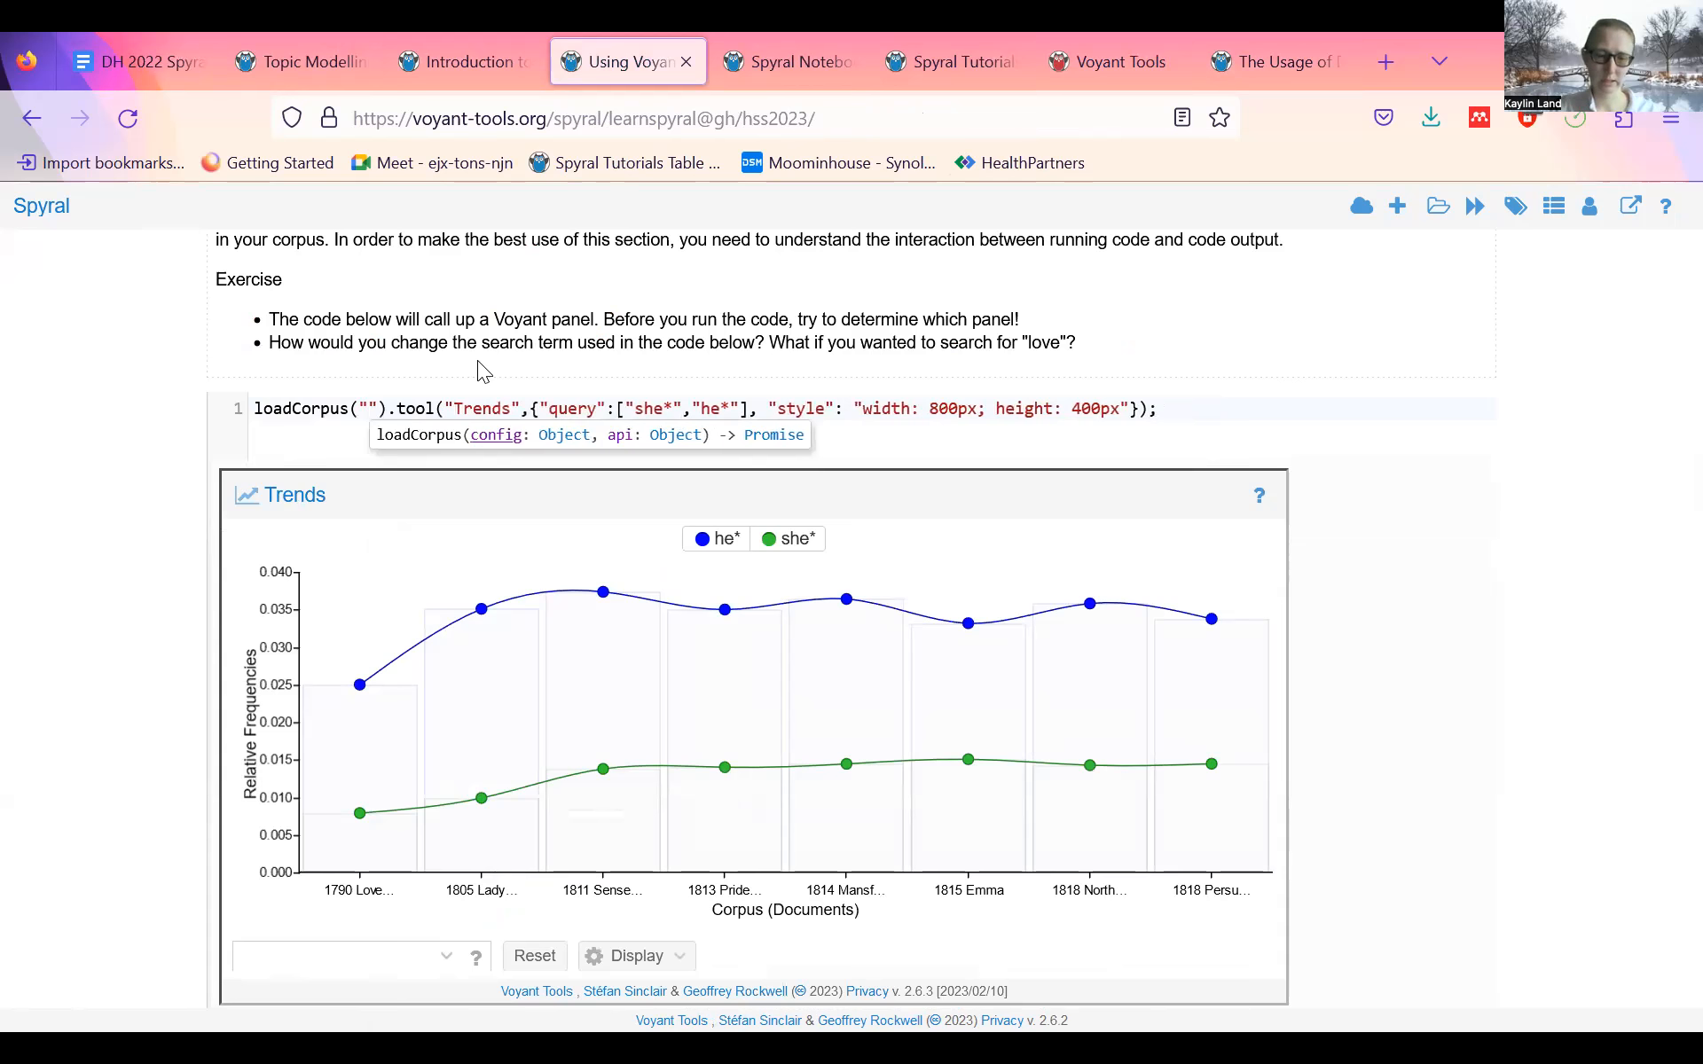
key(ctrl+v)
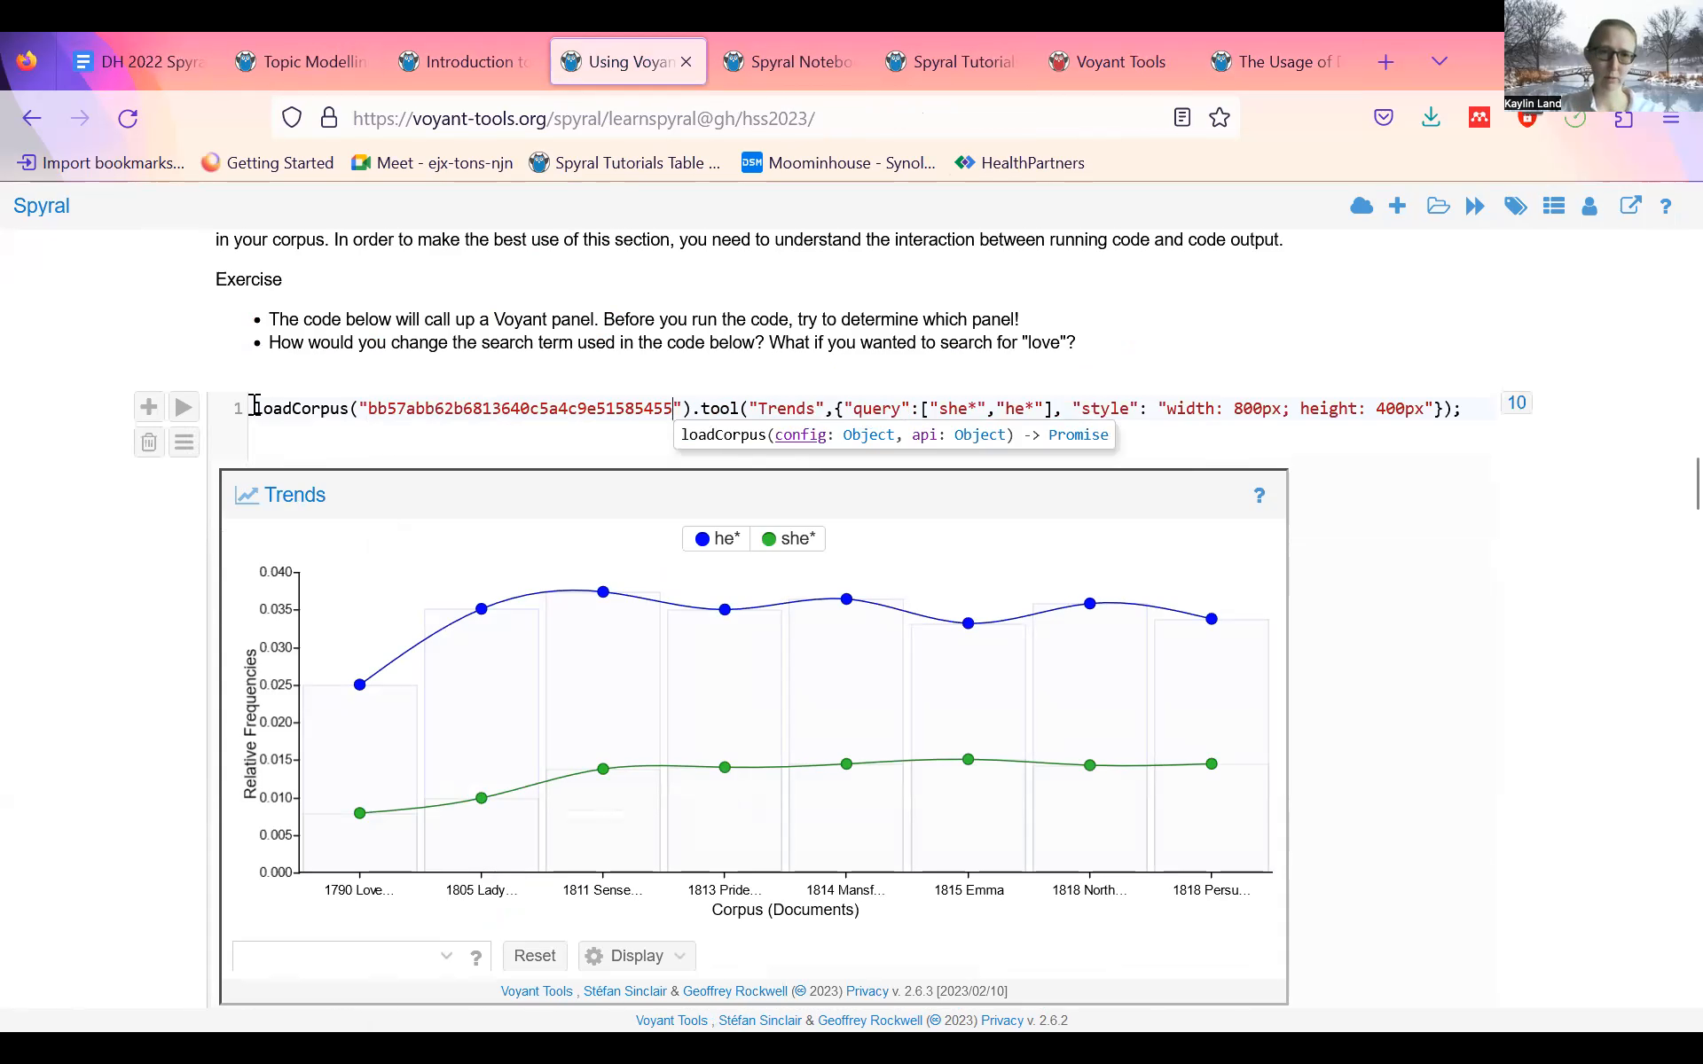
click(182, 415)
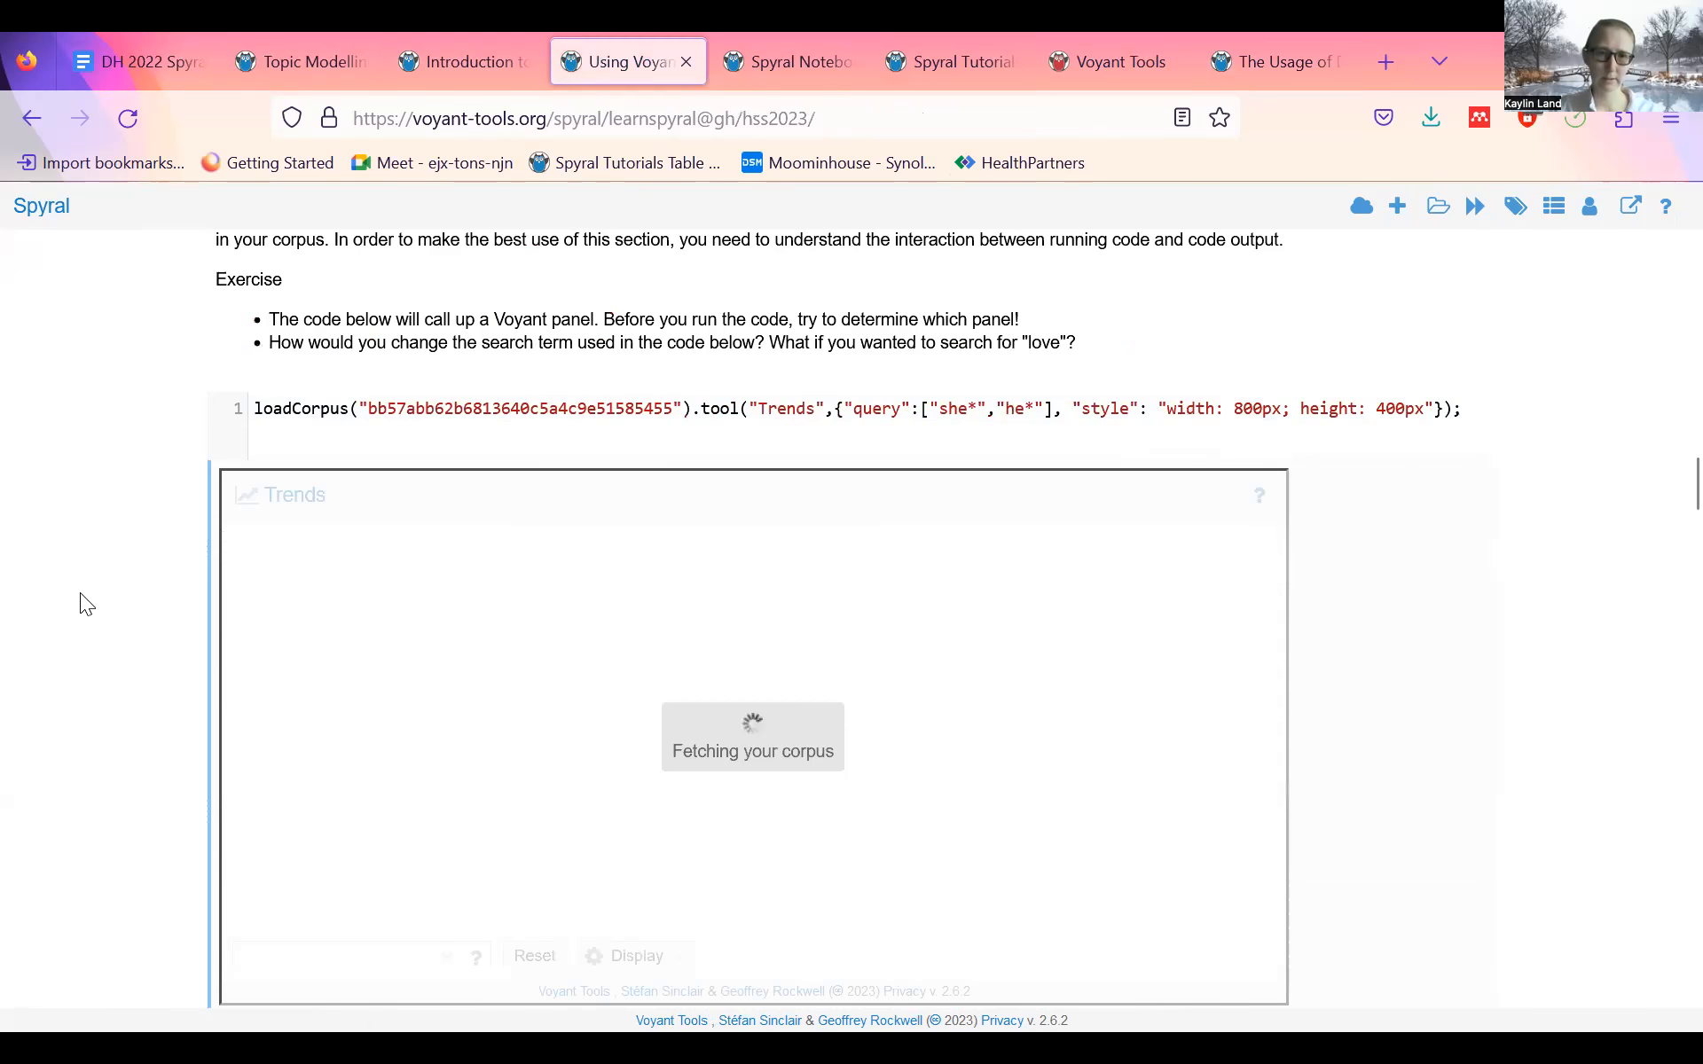
scroll(78, 594, down, 2)
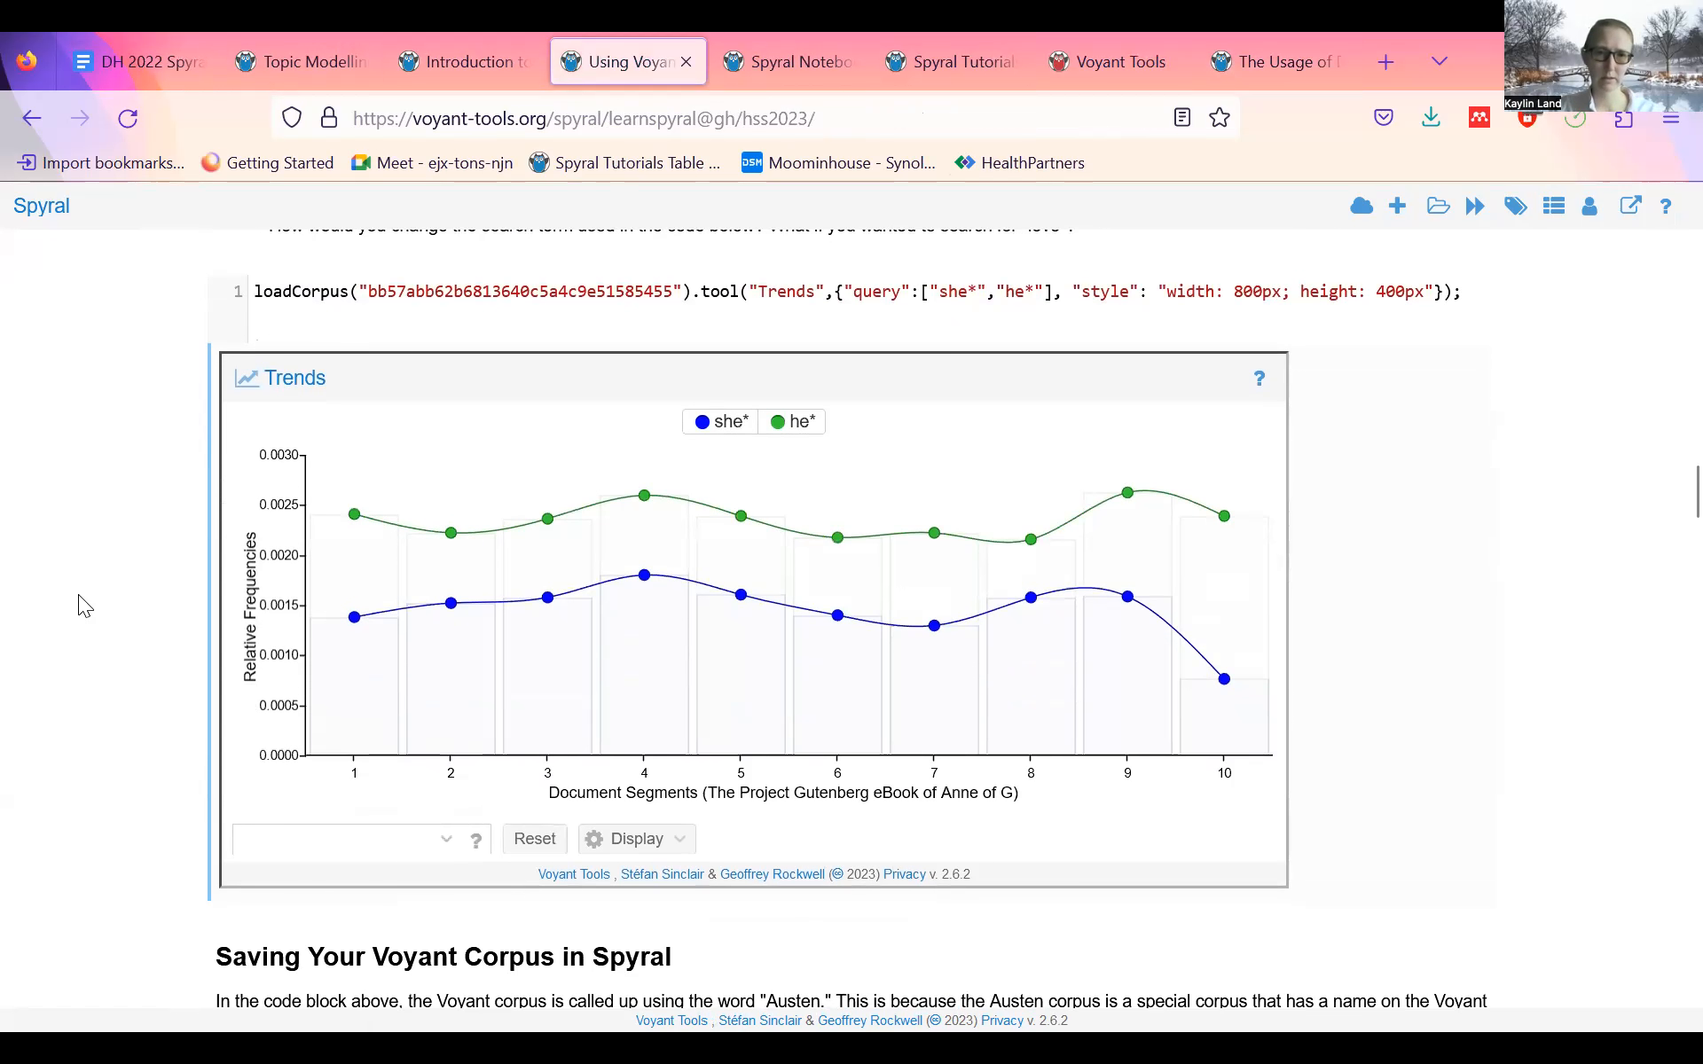
scroll(78, 594, up, 1)
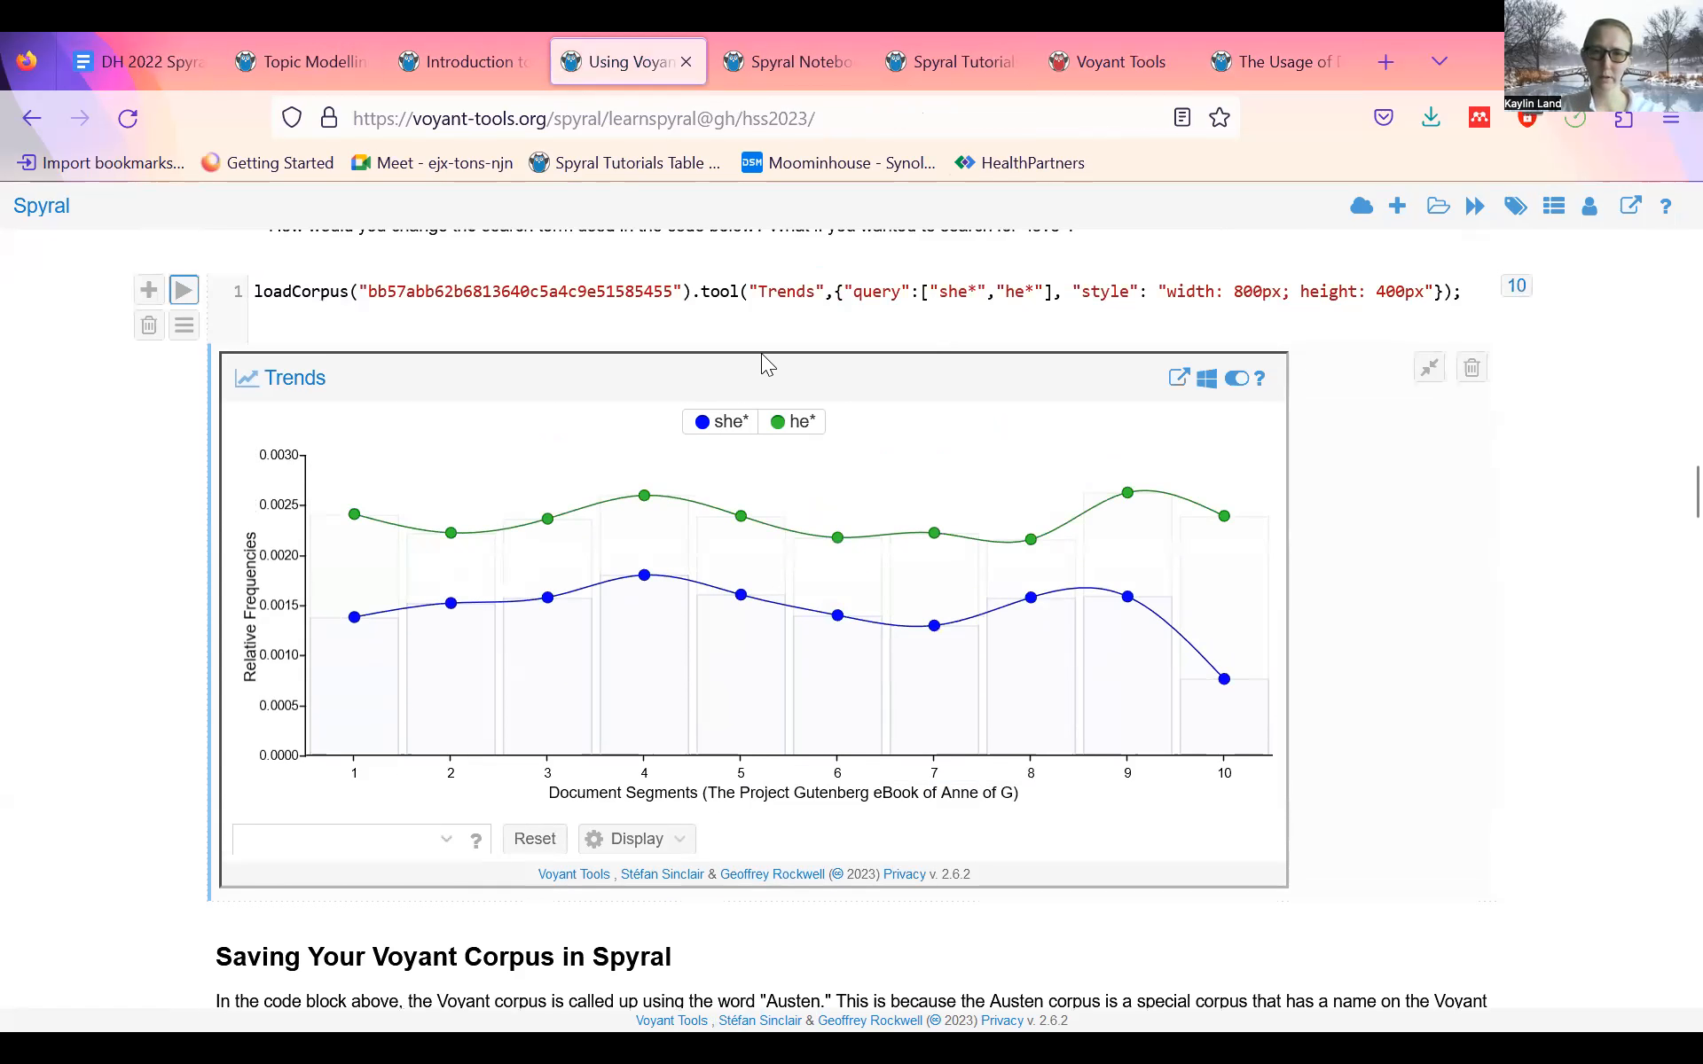
- Examine the query terms, loadCorpus call, tool name and style settings in the Trends code line
click(964, 293)
click(1036, 294)
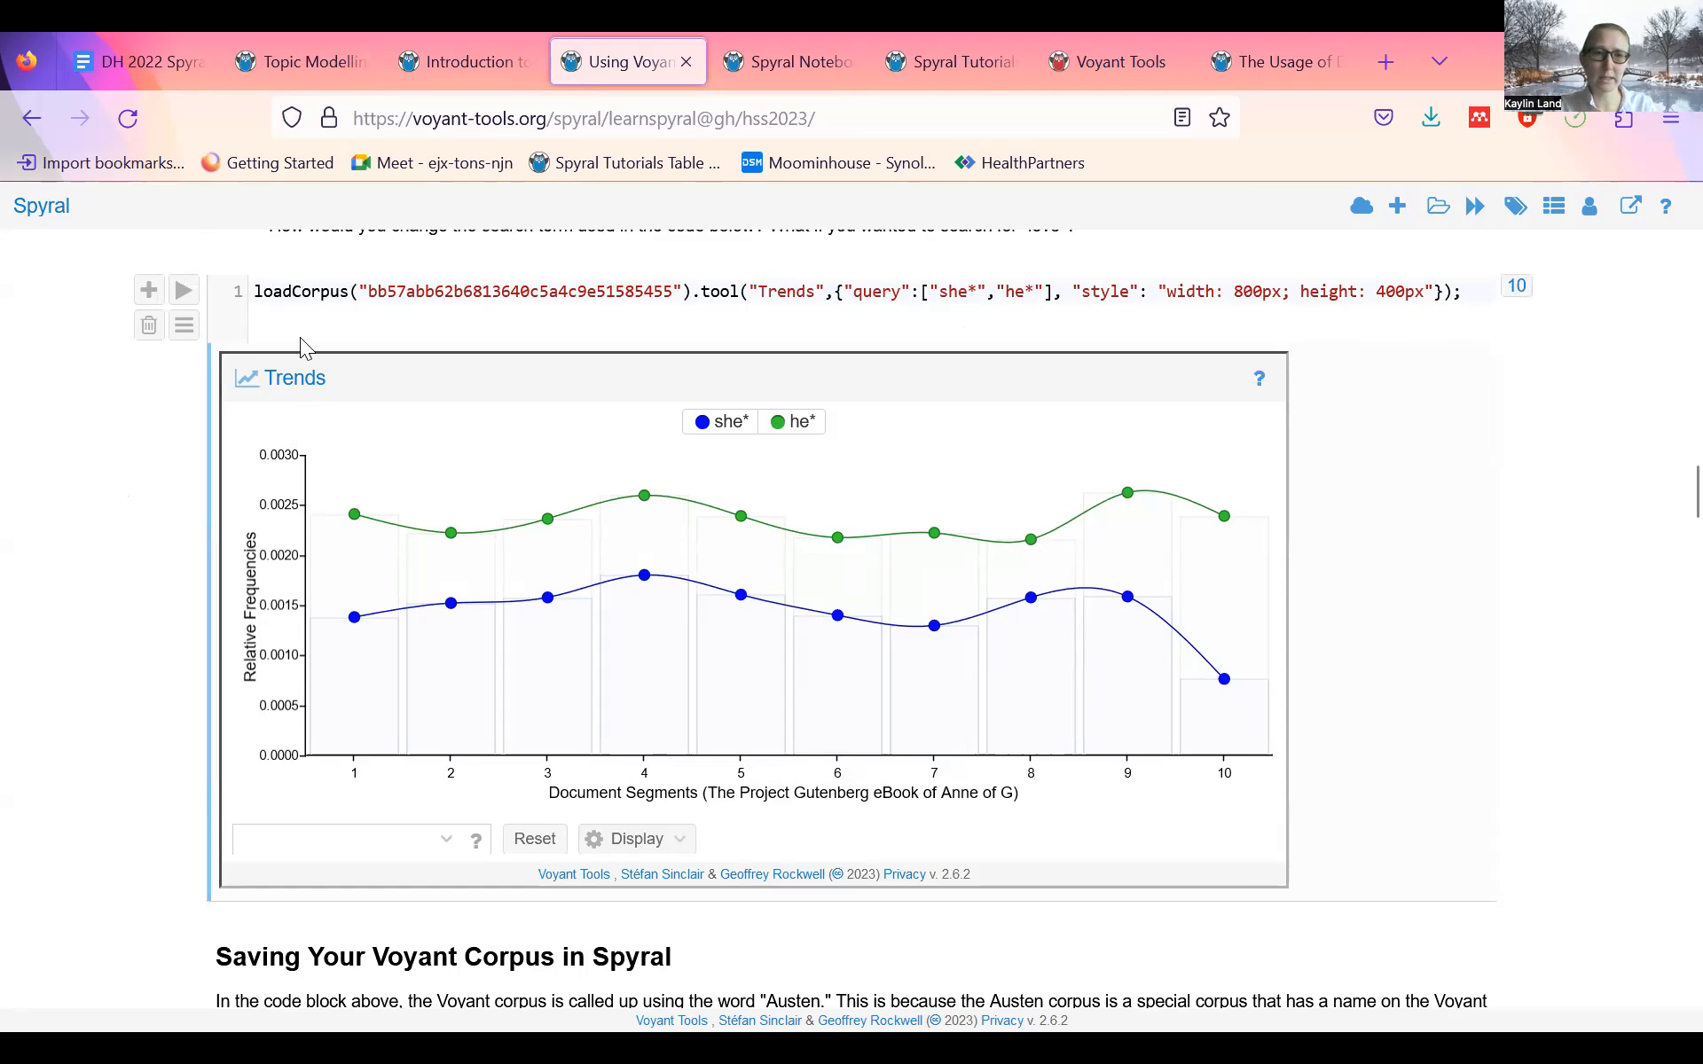
drag(257, 288, 361, 295)
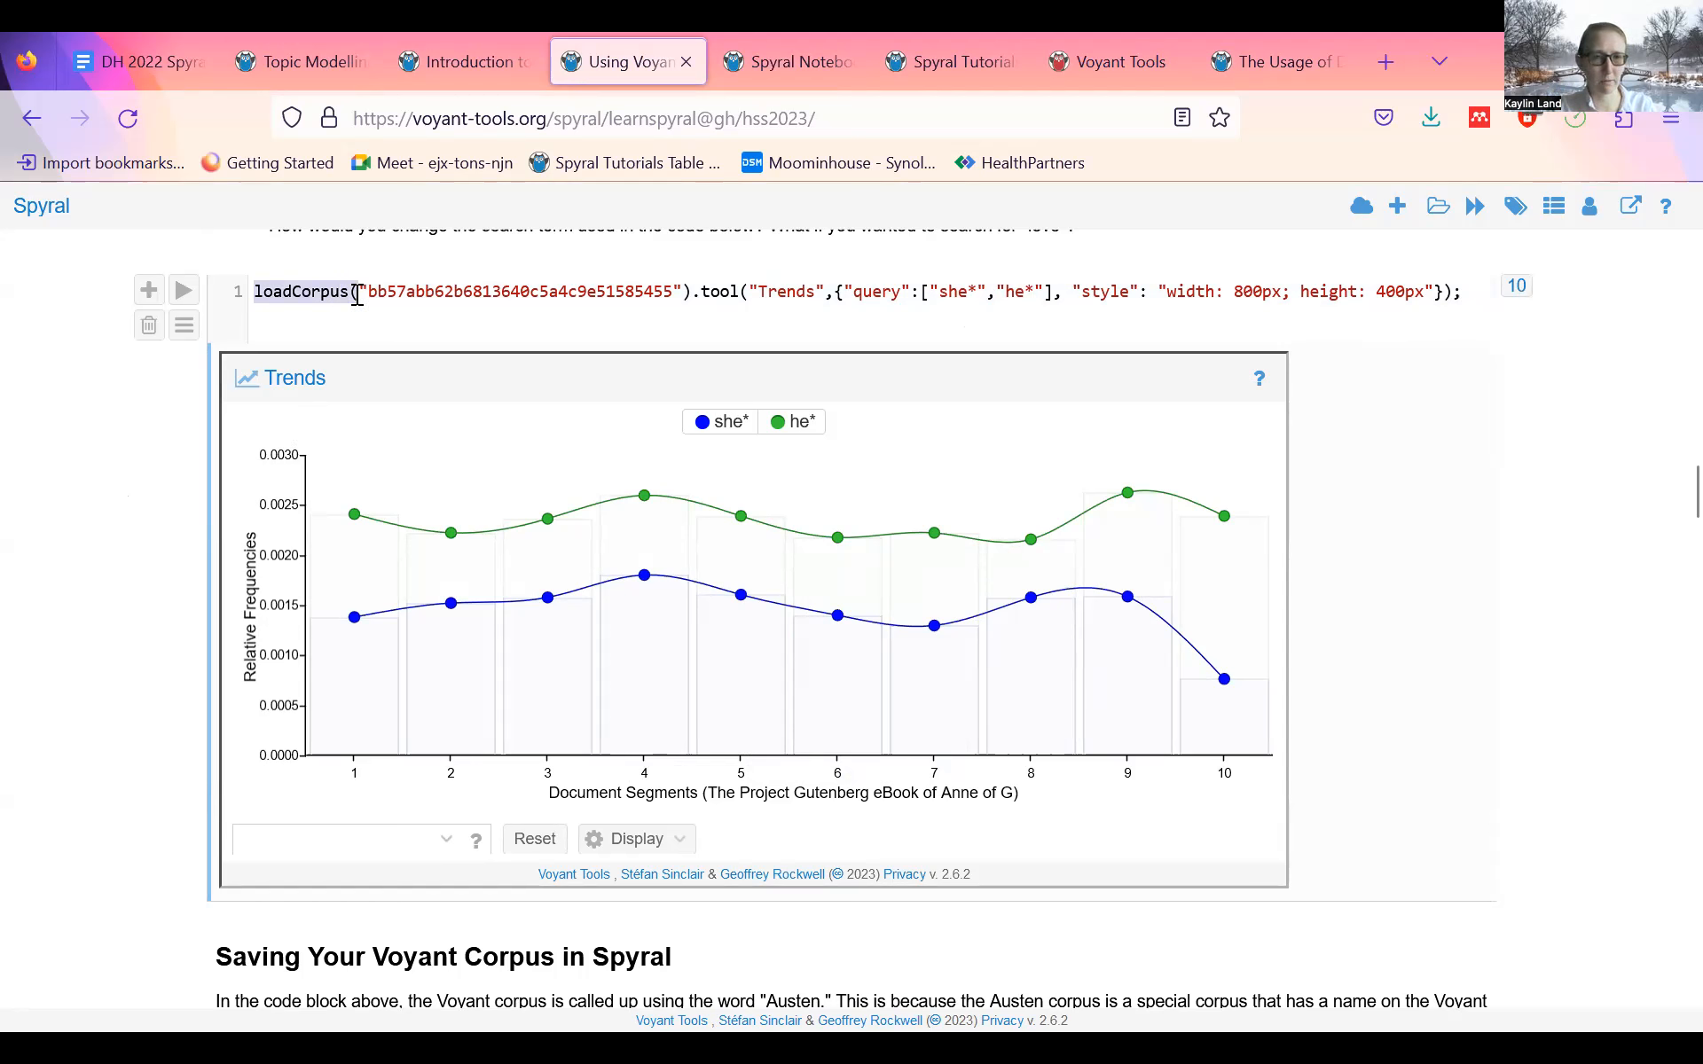
click(742, 289)
click(796, 291)
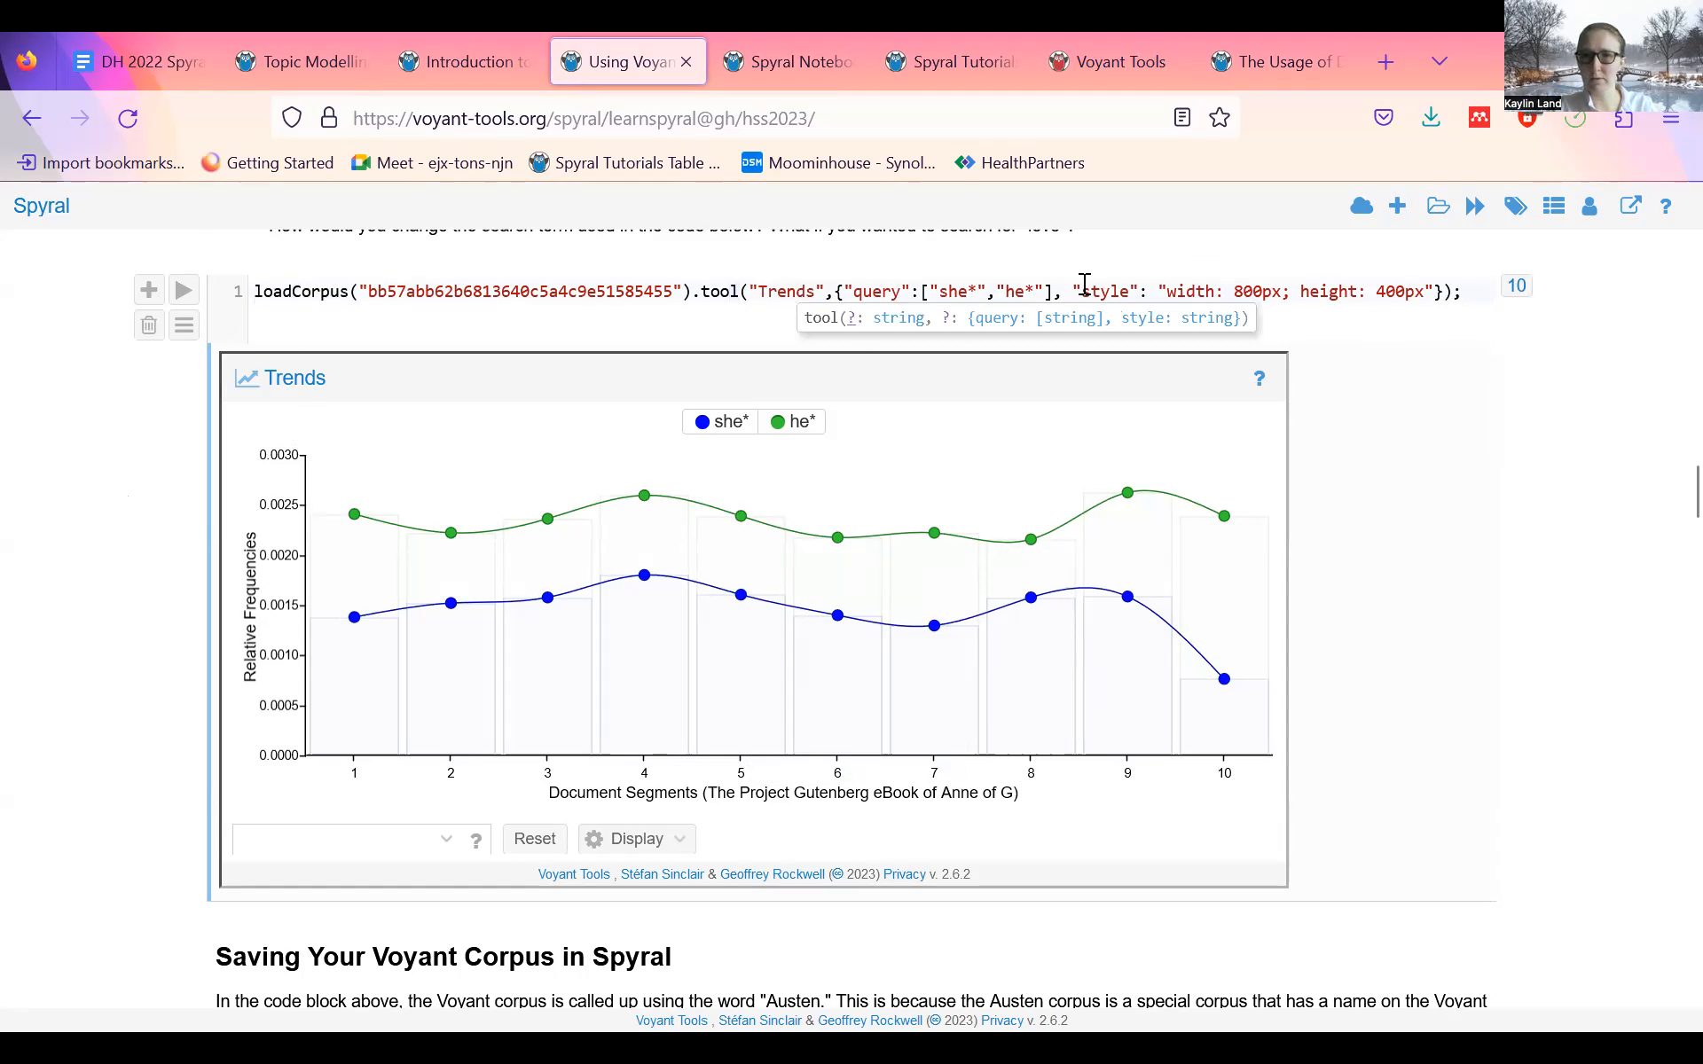
drag(1081, 291, 1456, 294)
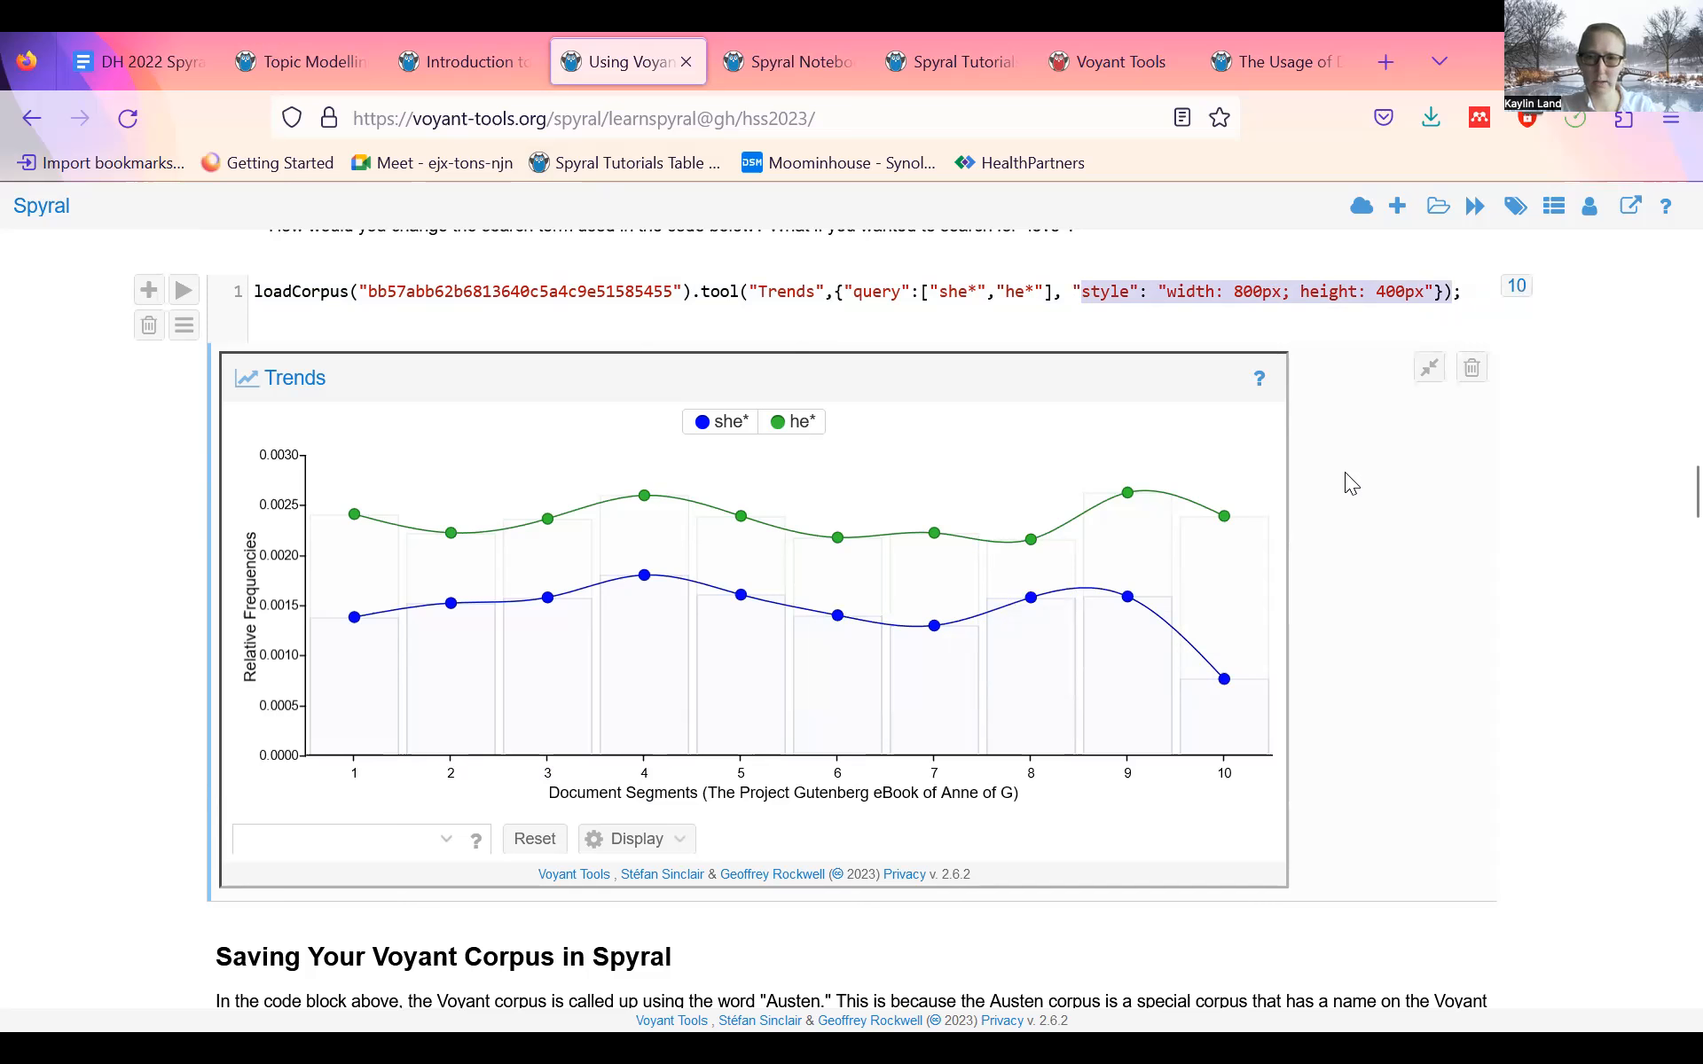
scroll(1344, 471, down, 1)
scroll(1344, 471, up, 1)
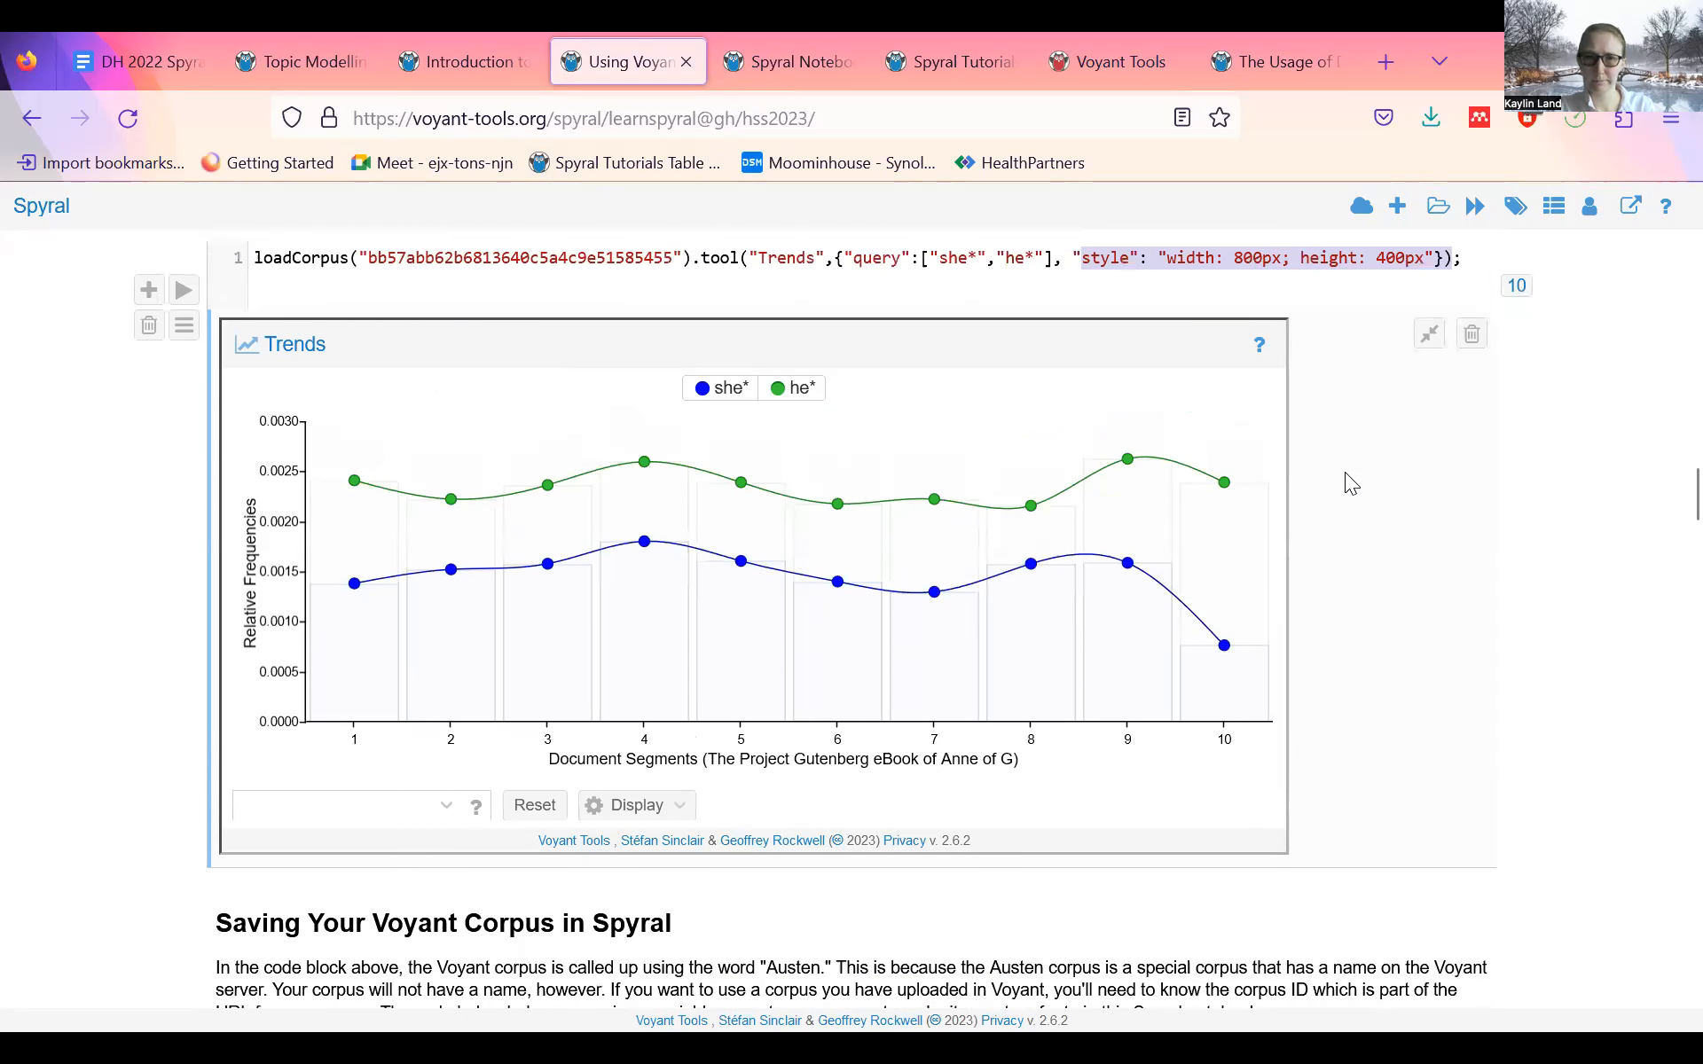
- Change the first query term in the Trends code to said*
click(968, 292)
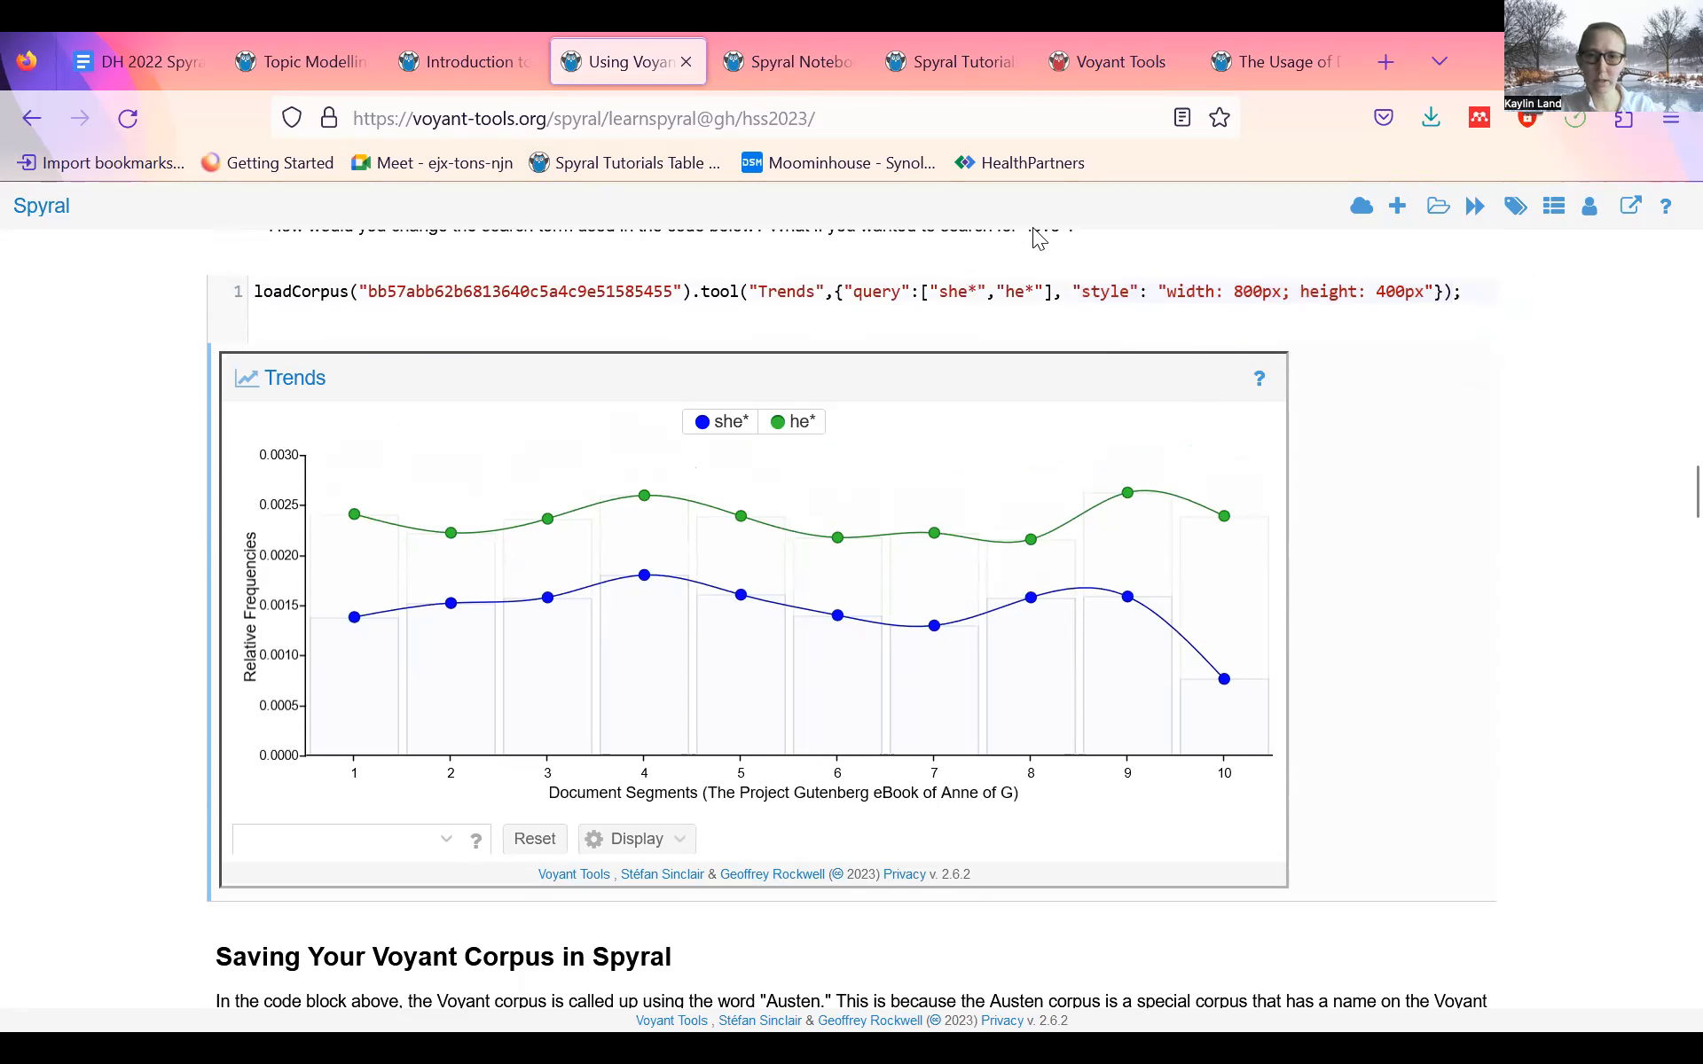
key(BackSpace)
key(BackSpace)
key(BackSpace)
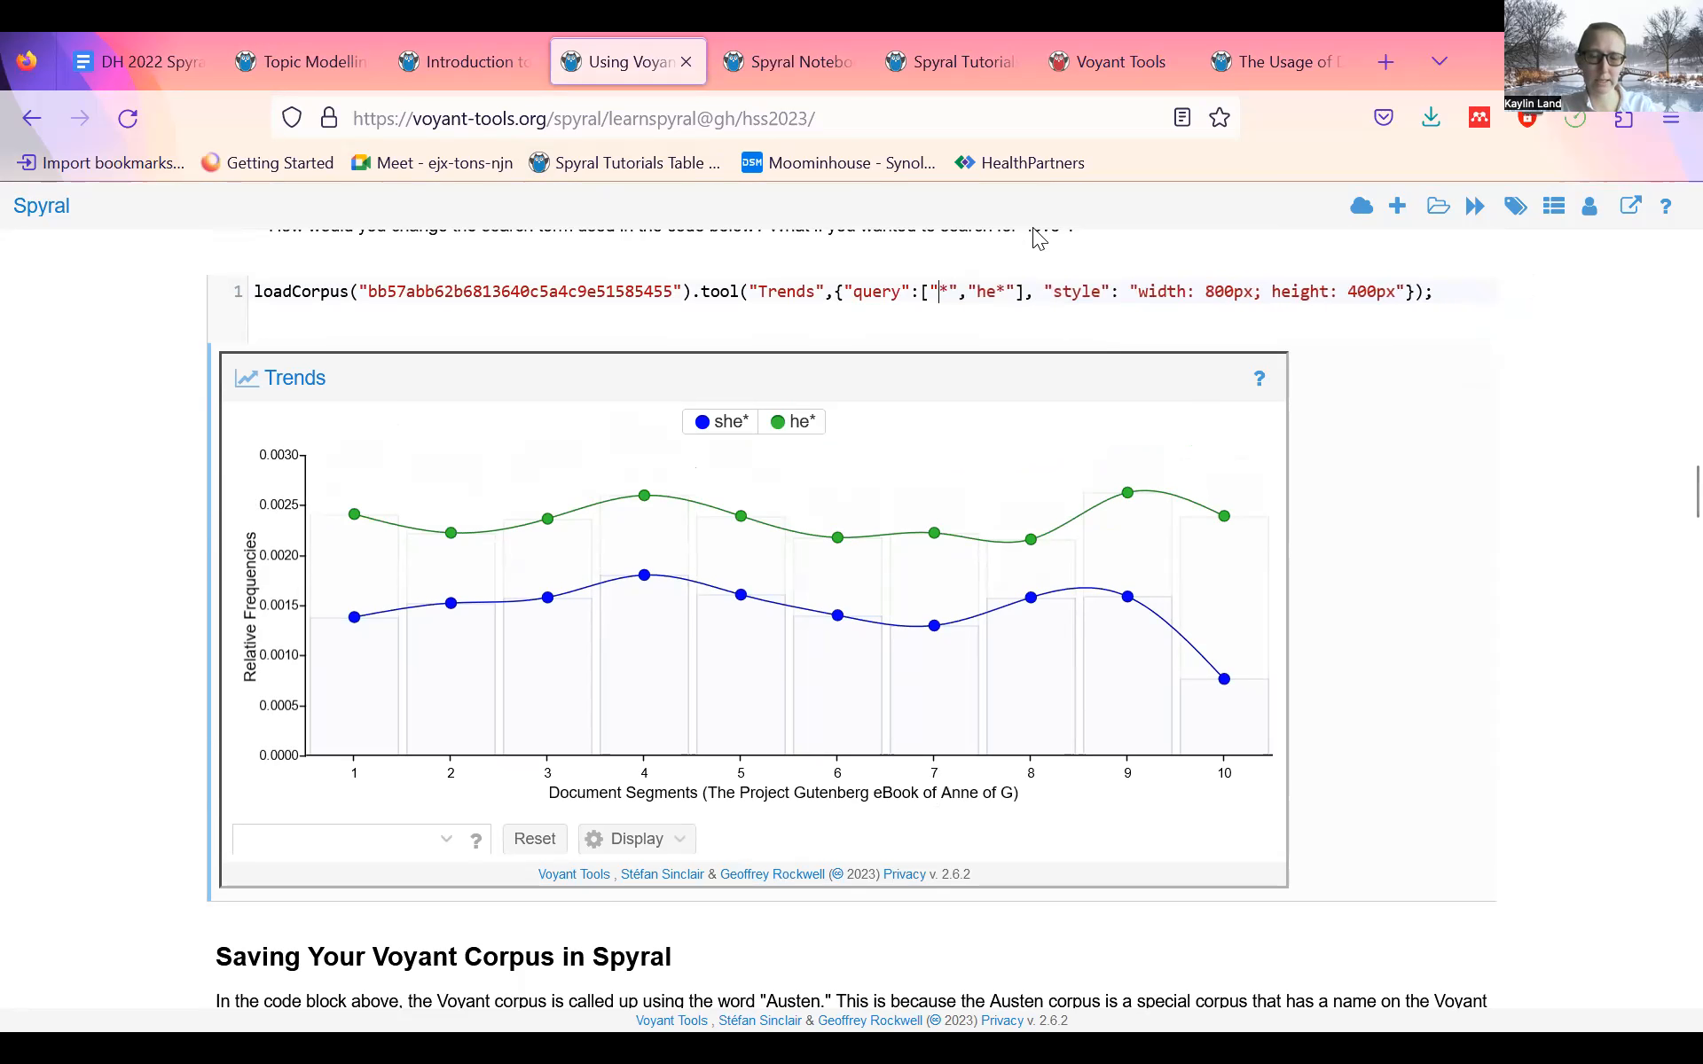
text(said)
- Change the second query term in the Trends code to replied* and run the cell
click(1024, 292)
key(BackSpace)
key(BackSpace)
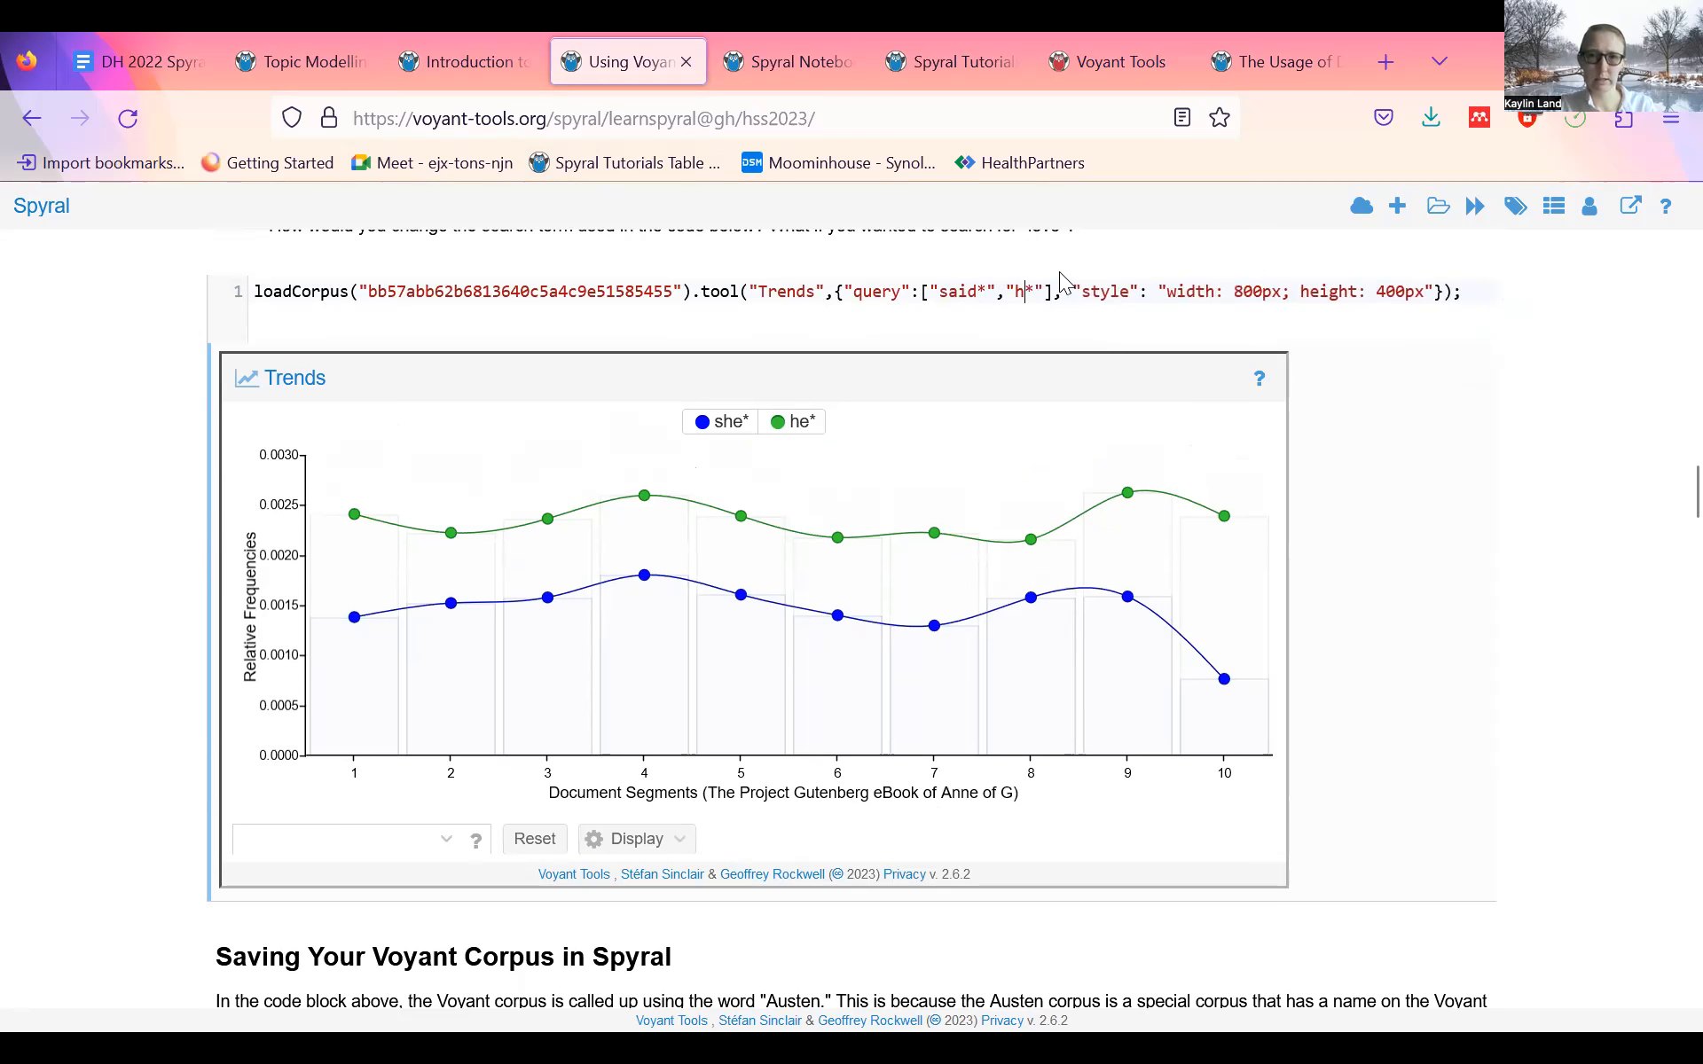
text(repli)
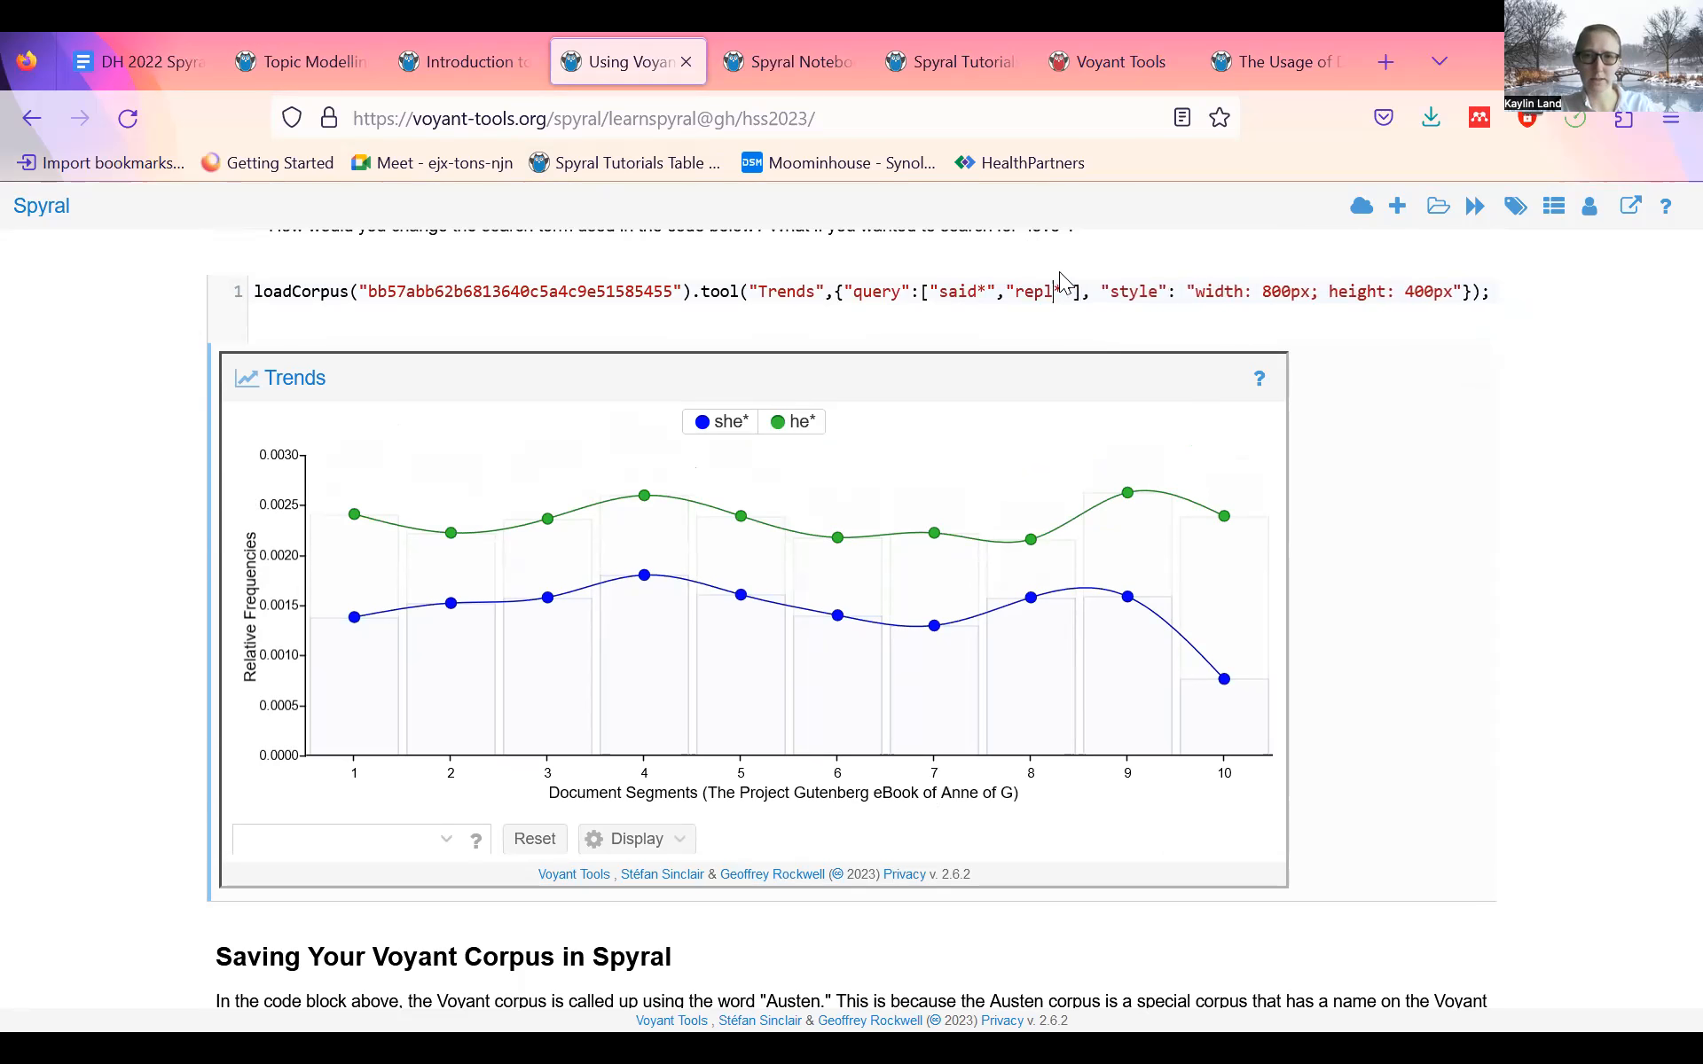
text(ed)
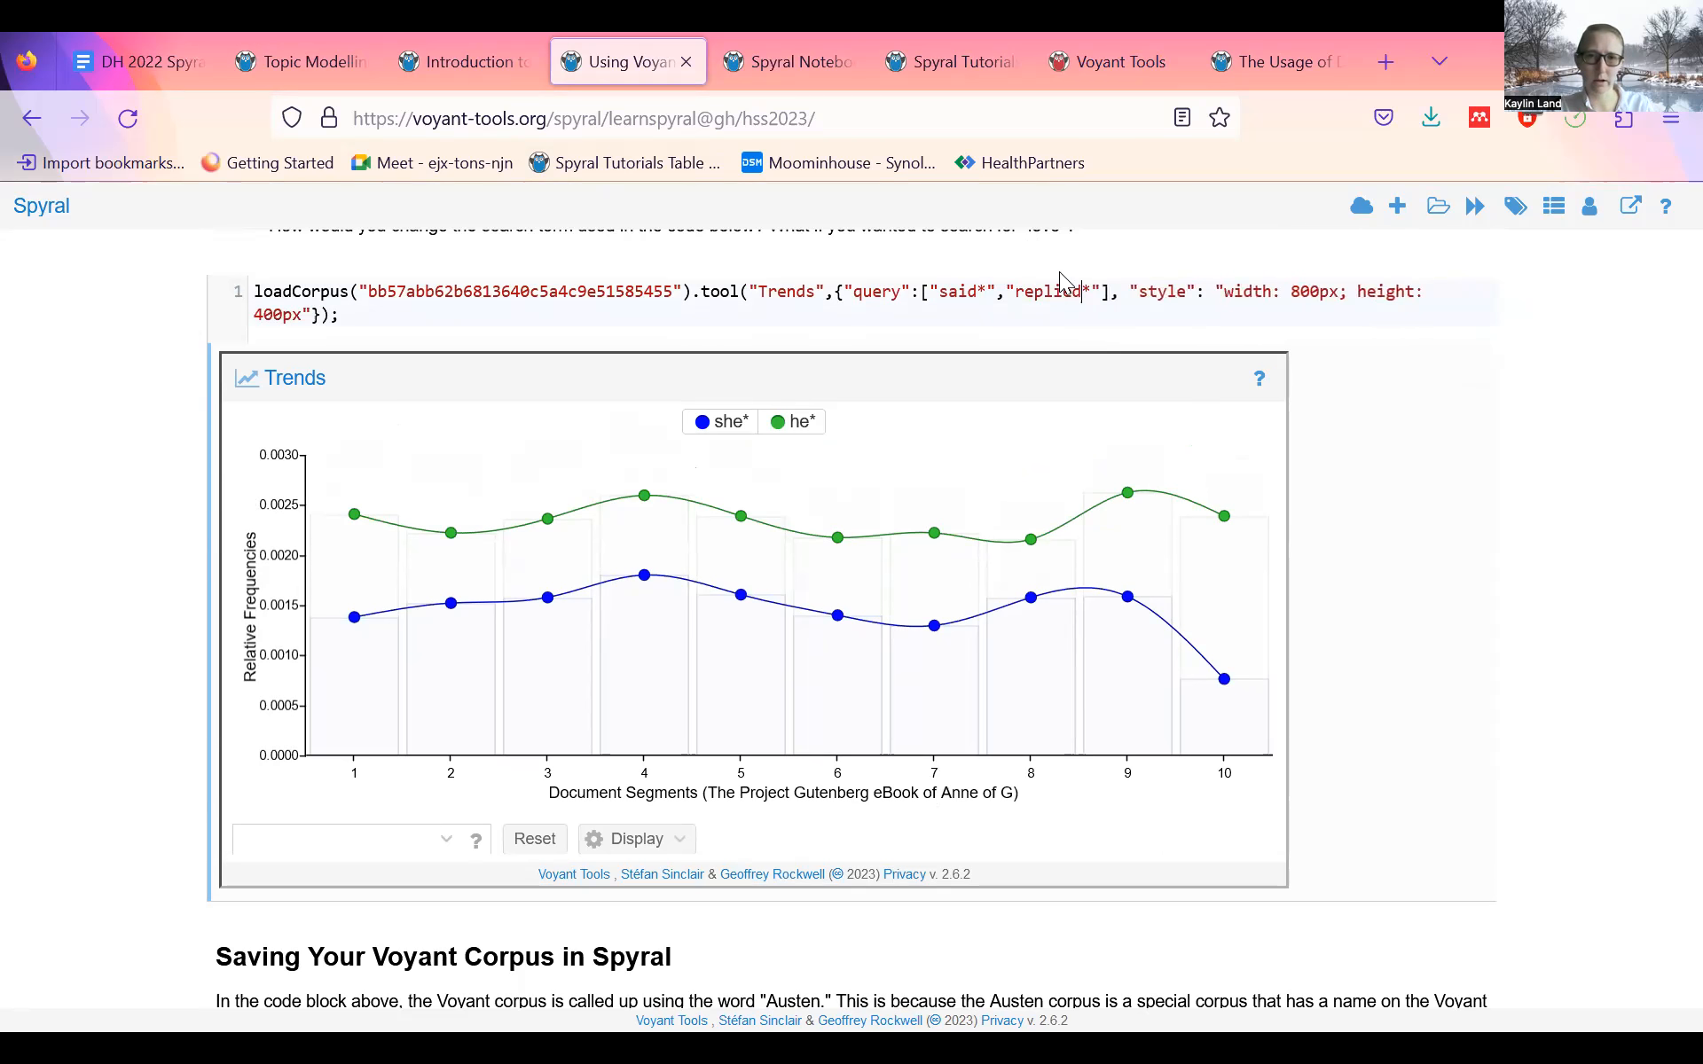
click(181, 303)
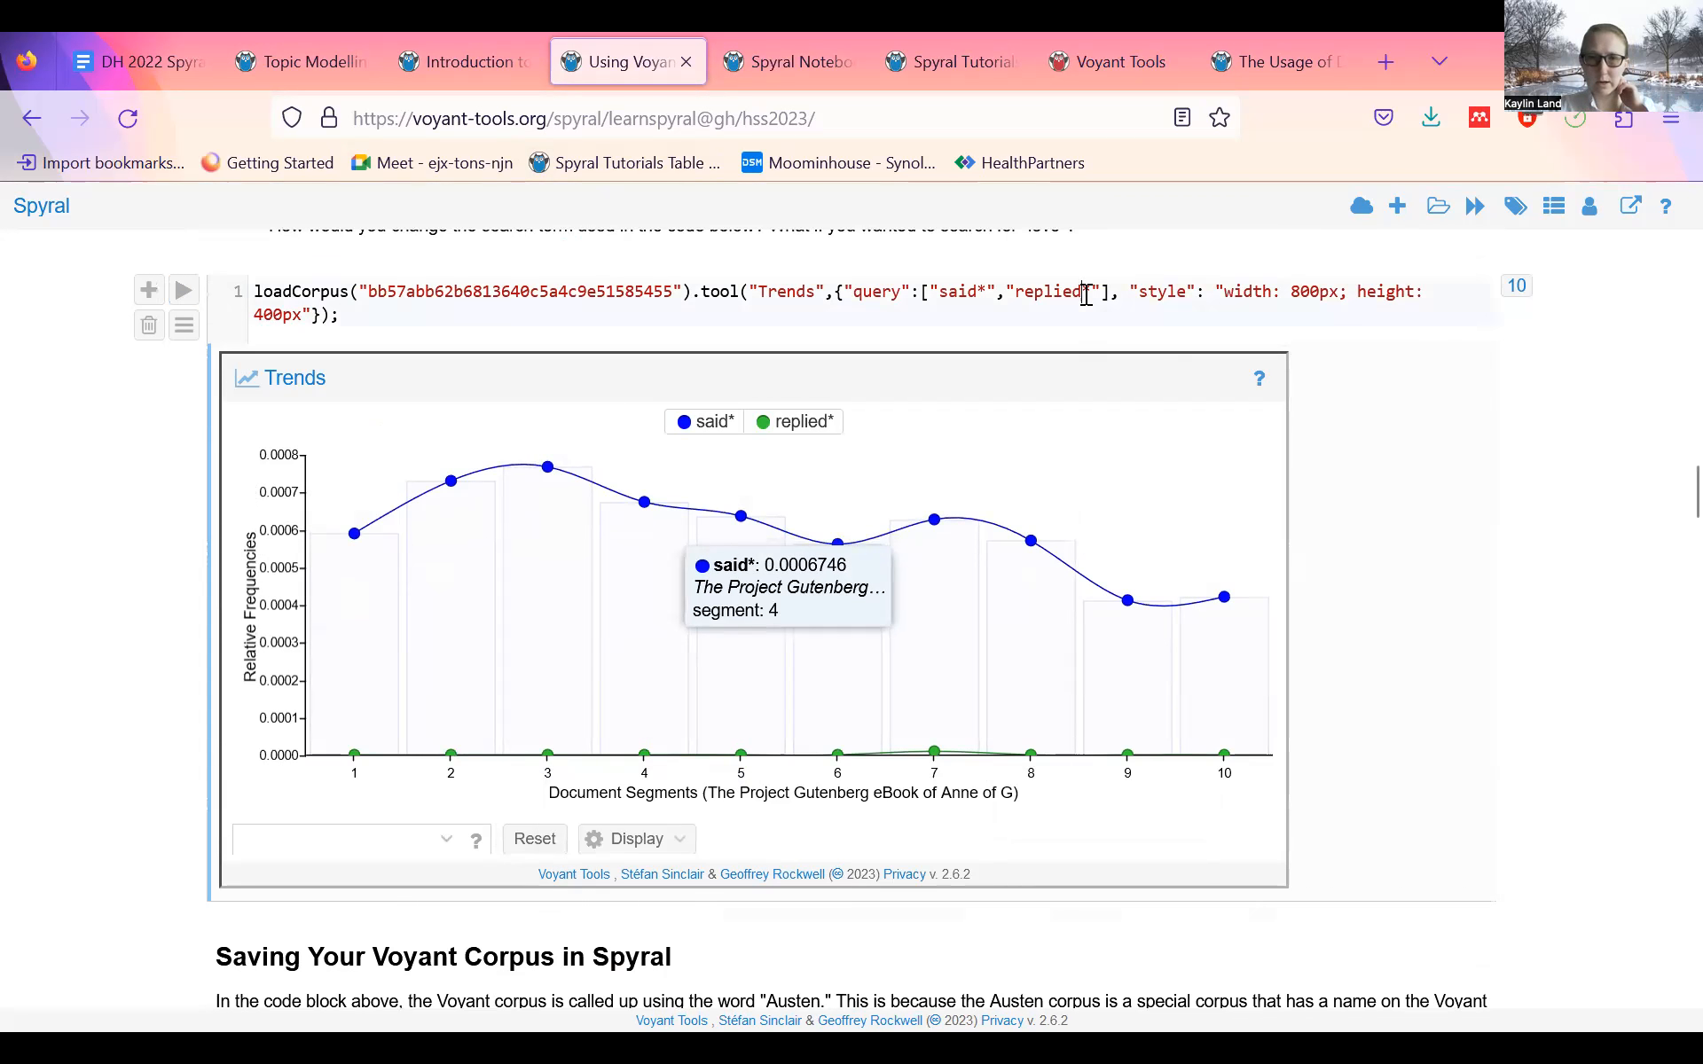
- Replace the second query term in the Trends code with answer* and run the cell
drag(1085, 295, 1018, 298)
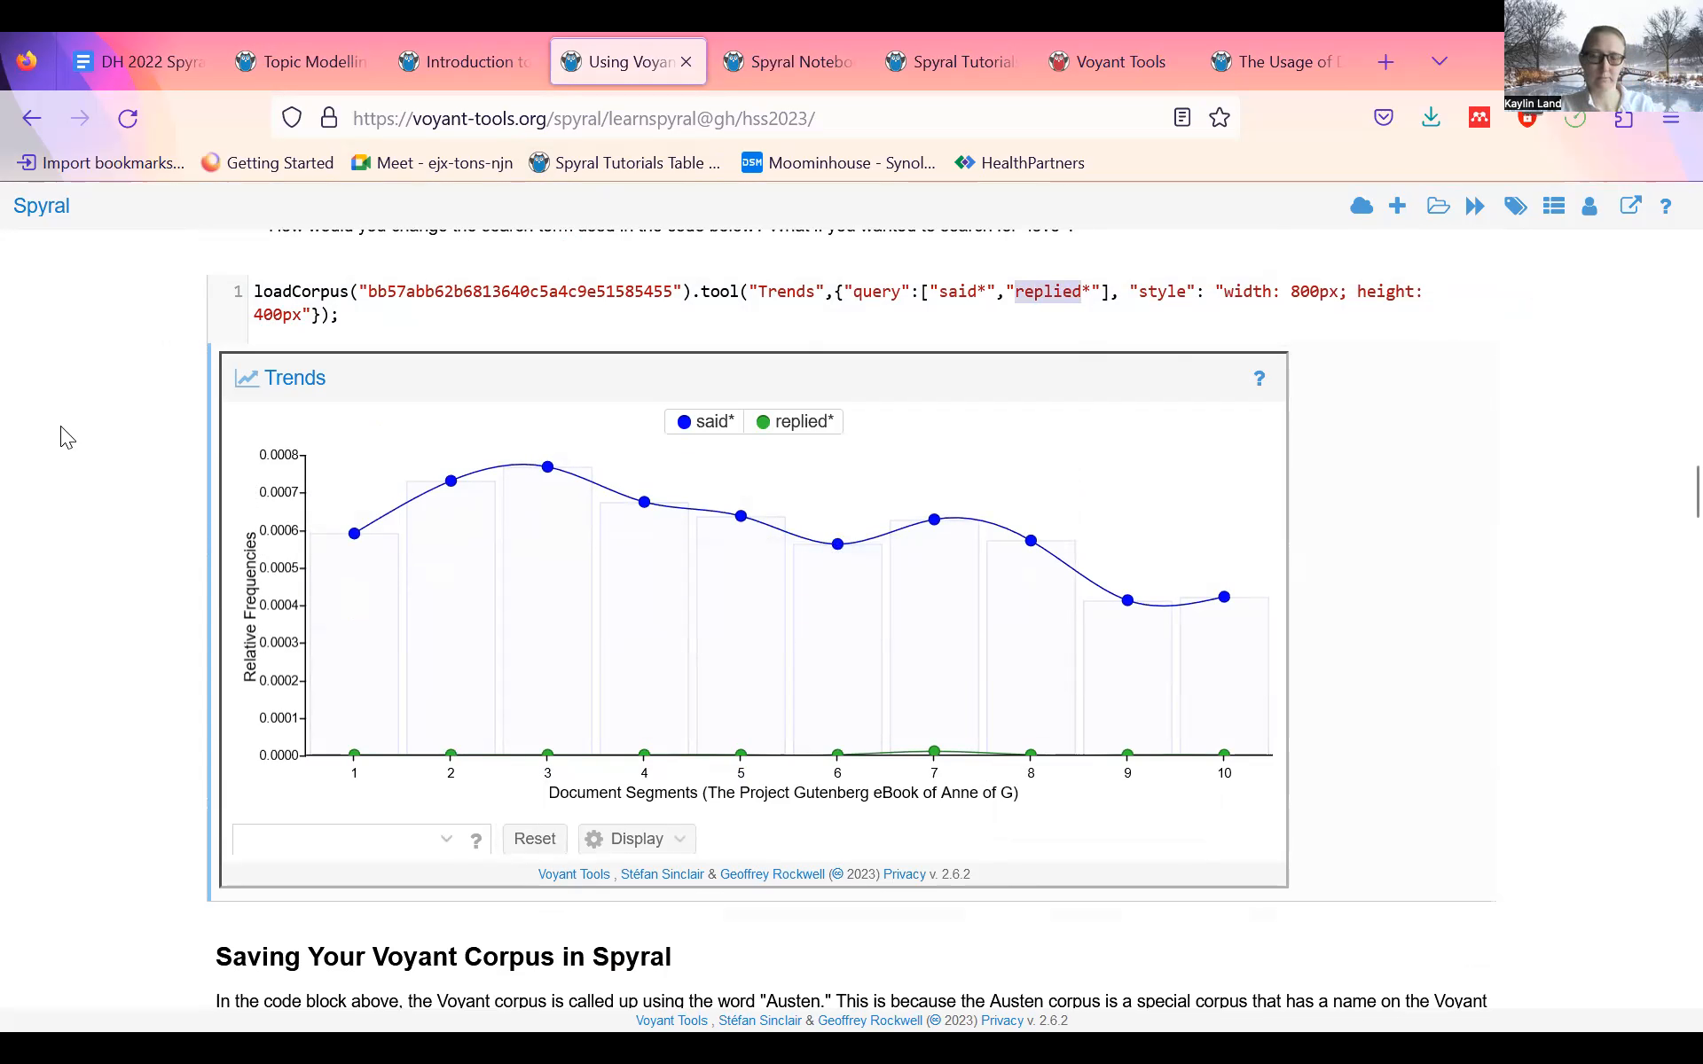
text(answered)
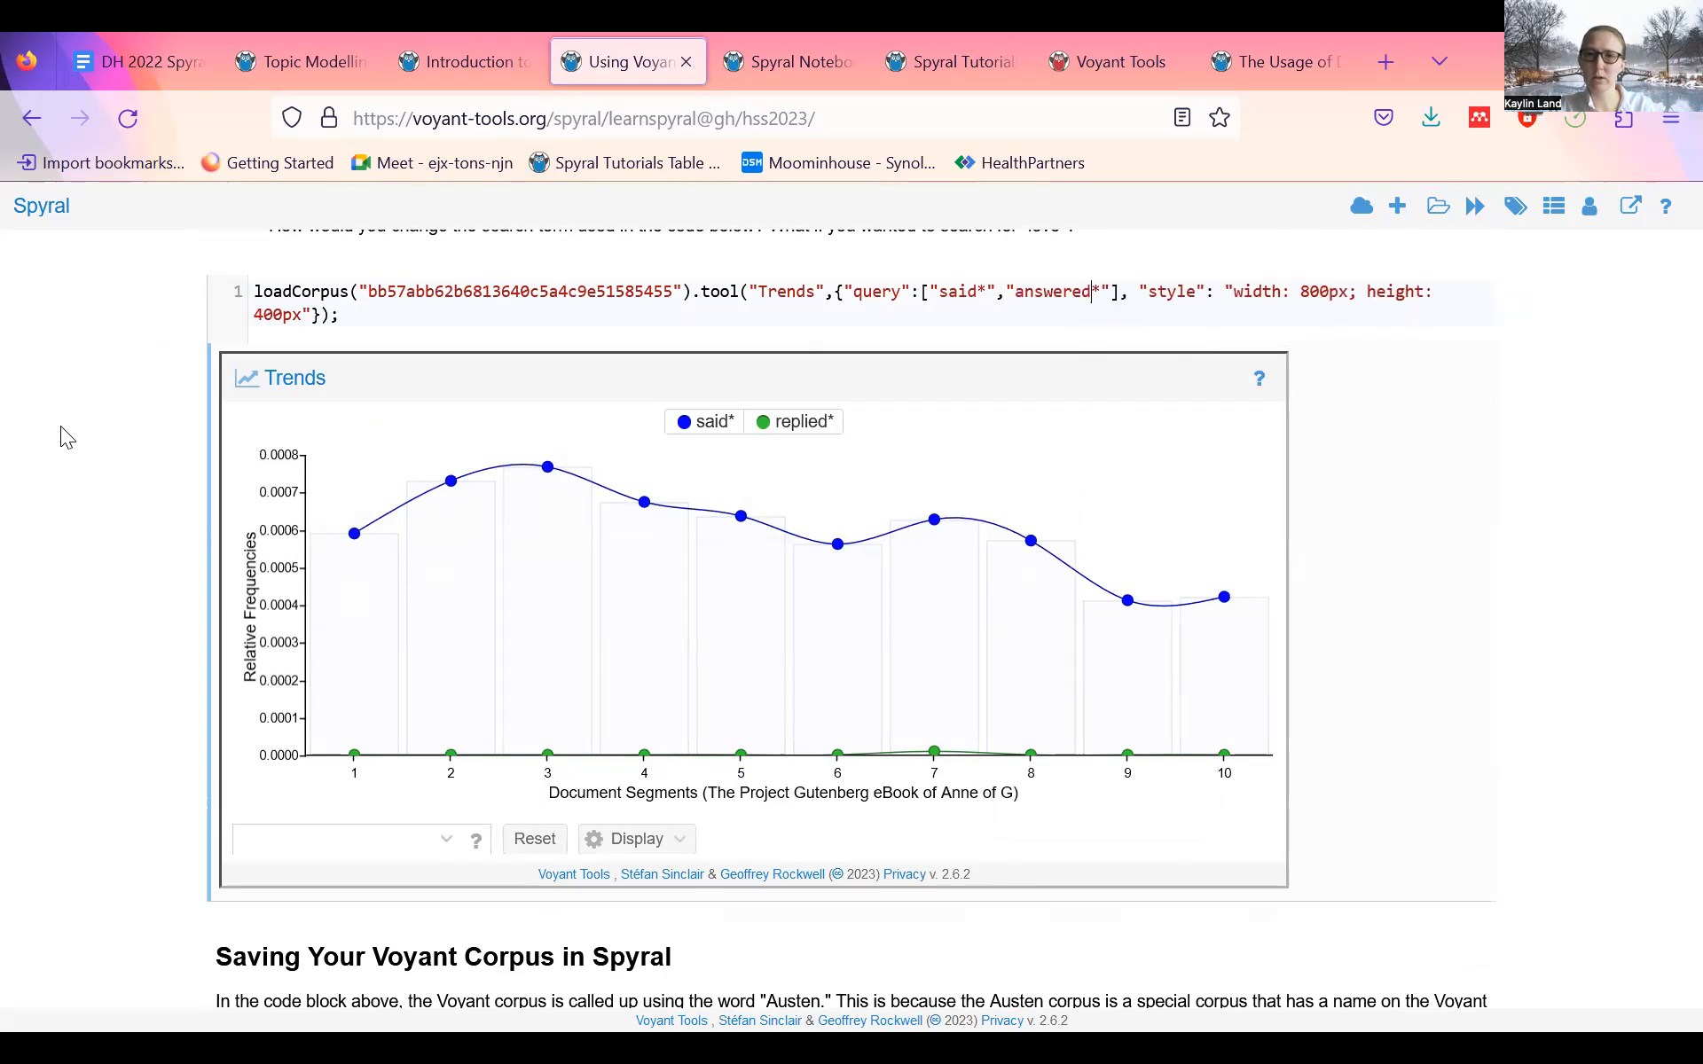
key(BackSpace)
key(BackSpace)
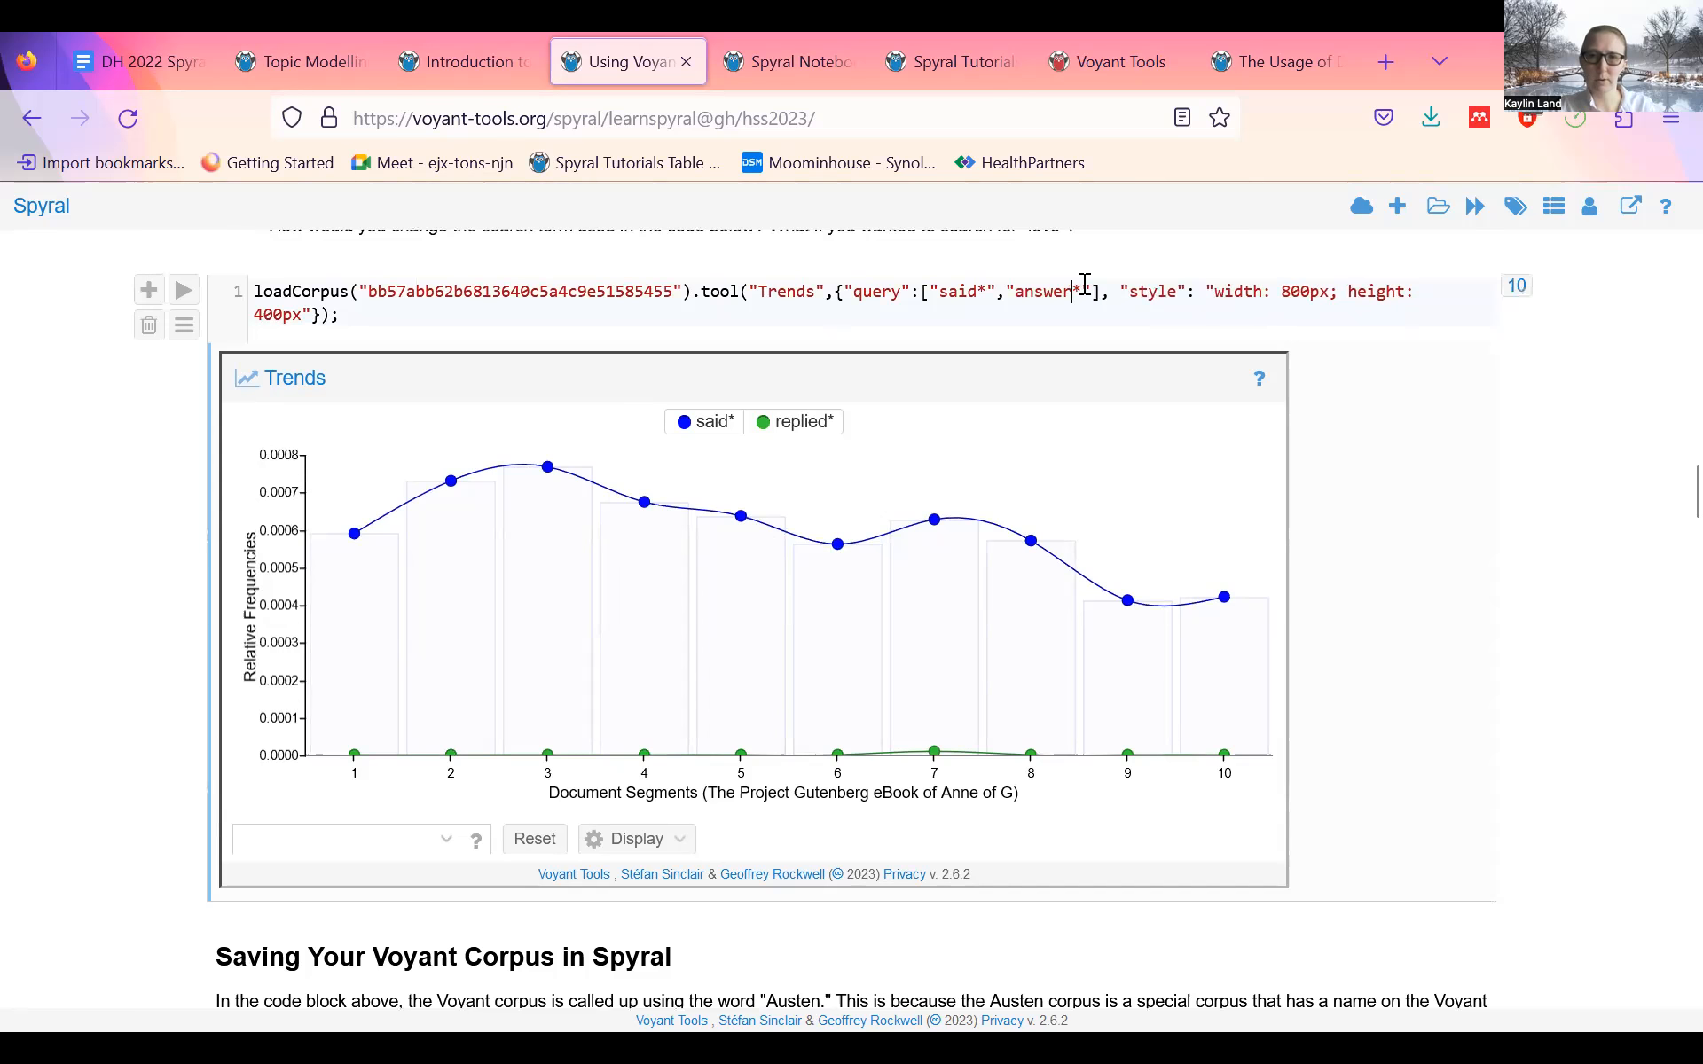
click(184, 290)
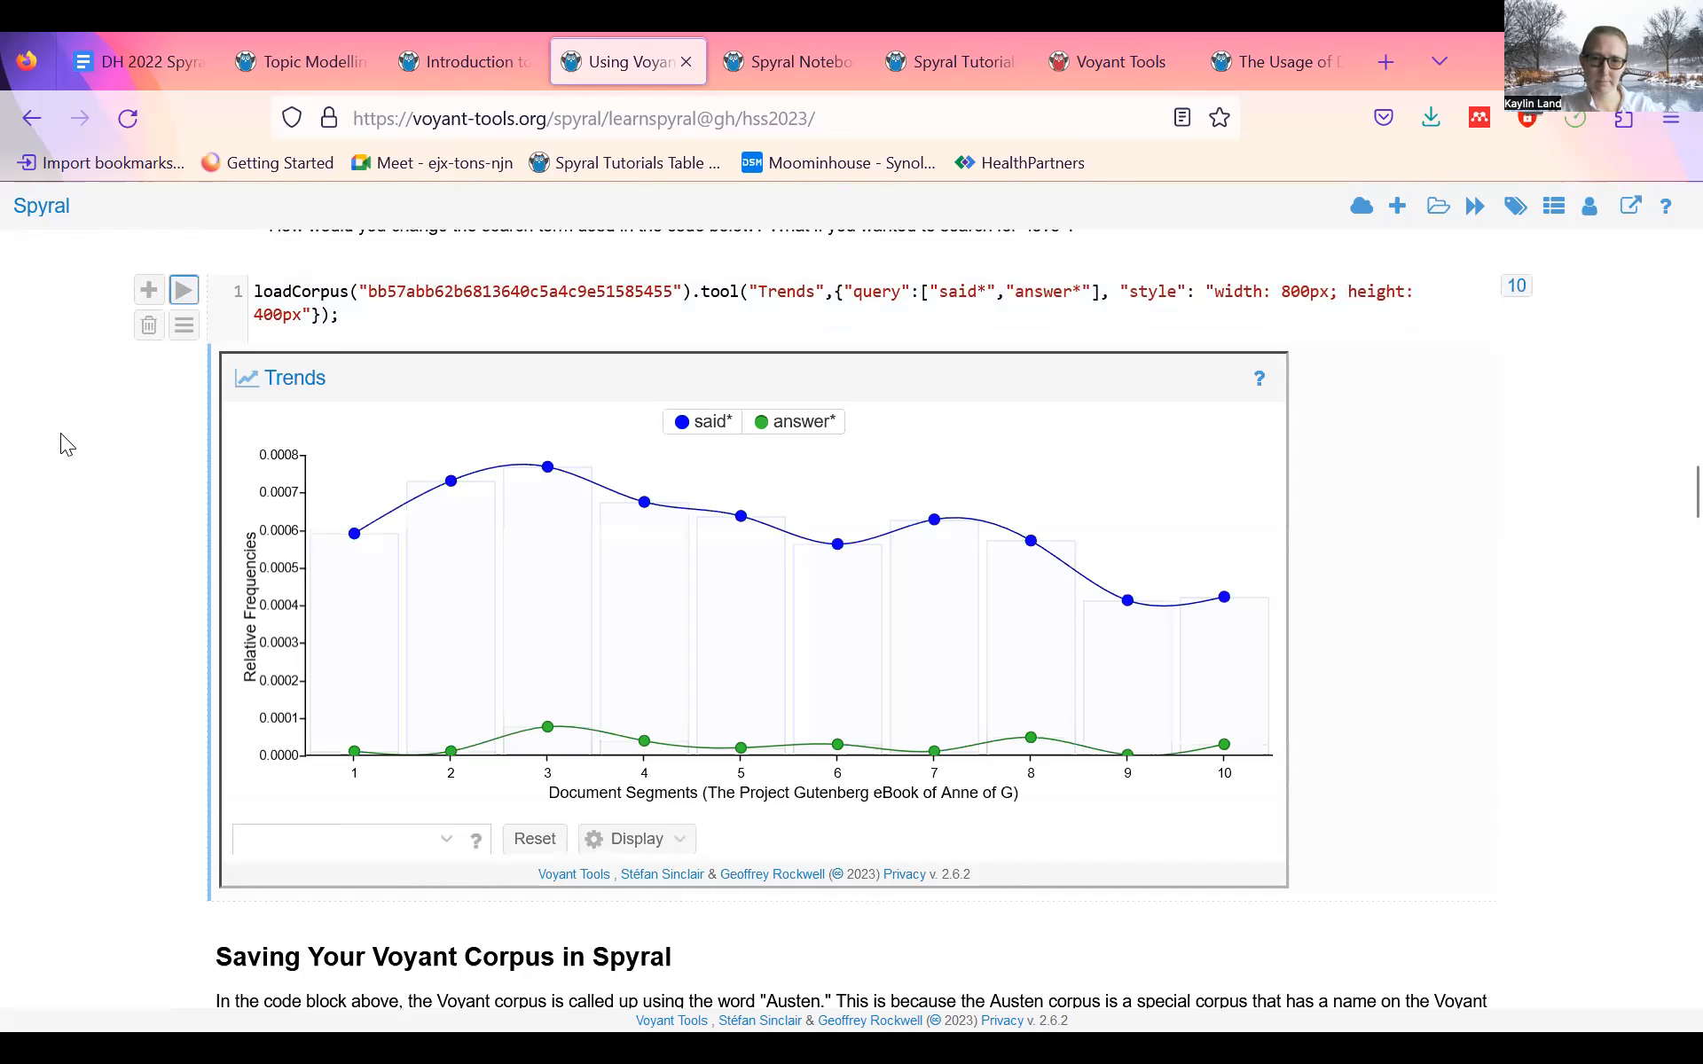
- Look through the notebook sections on saving a Voyant corpus and uploading a corpus directly to Spyral, then return to the Trends code
scroll(60, 433, down, 2)
scroll(61, 432, up, 2)
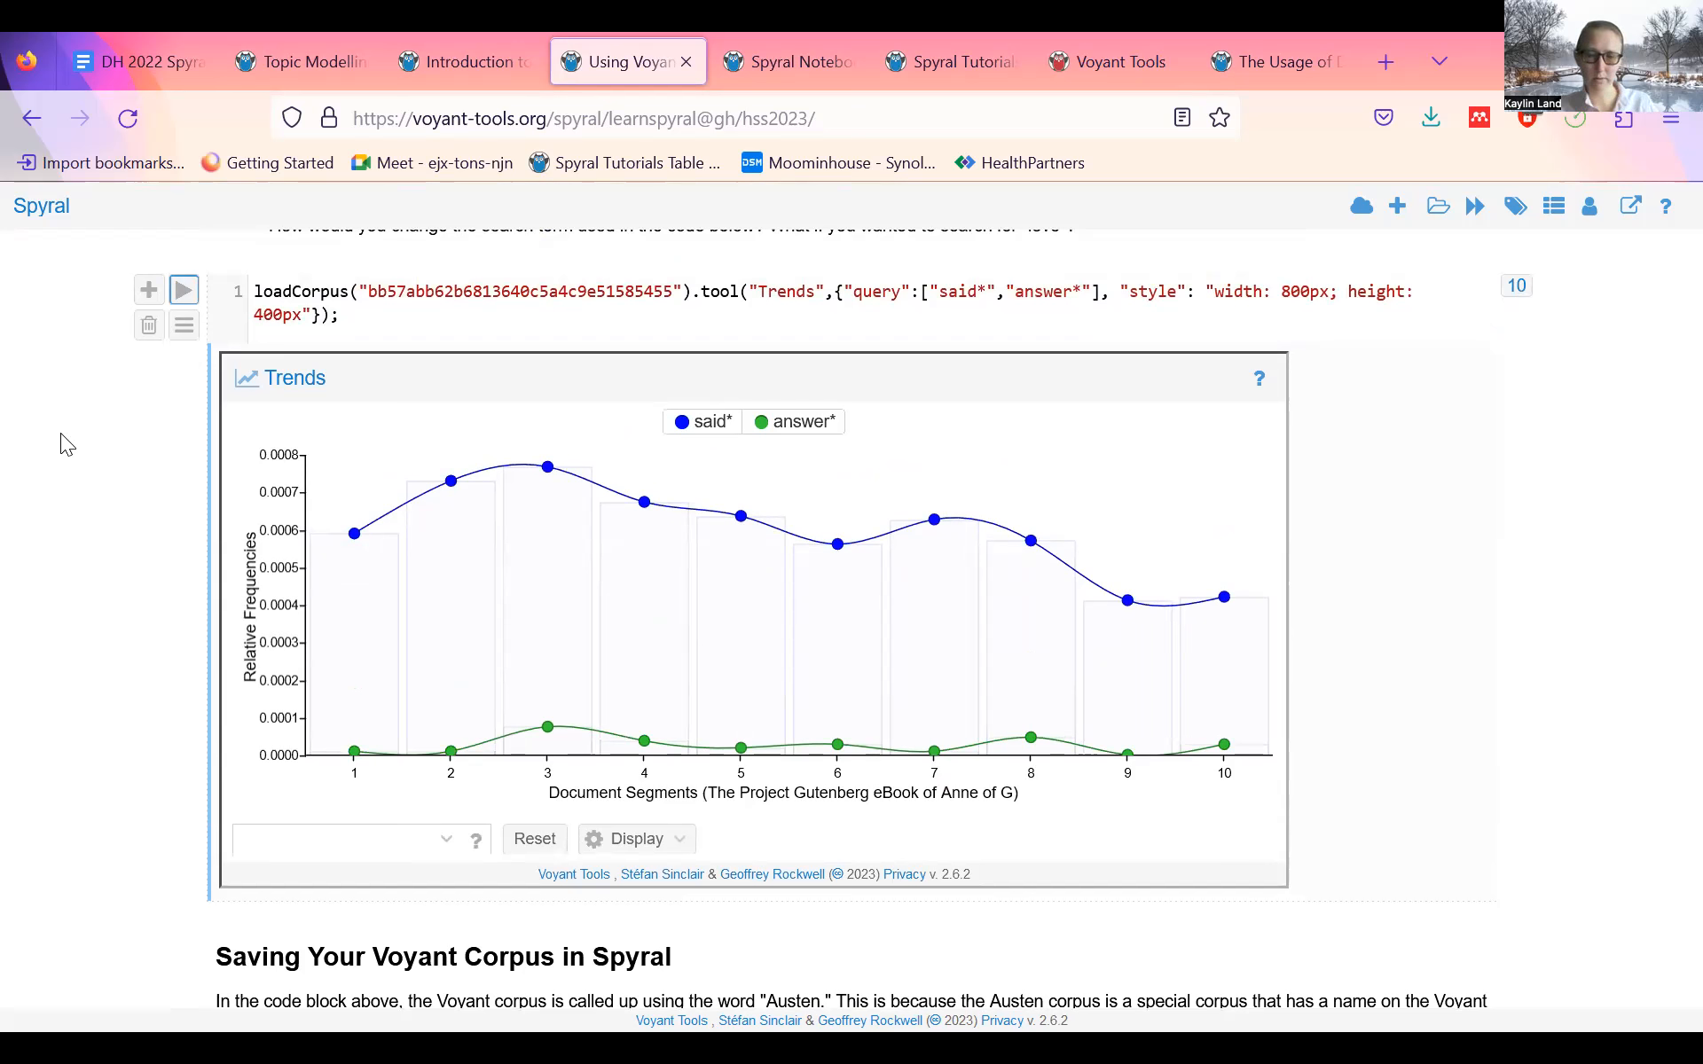
scroll(61, 431, down, 6)
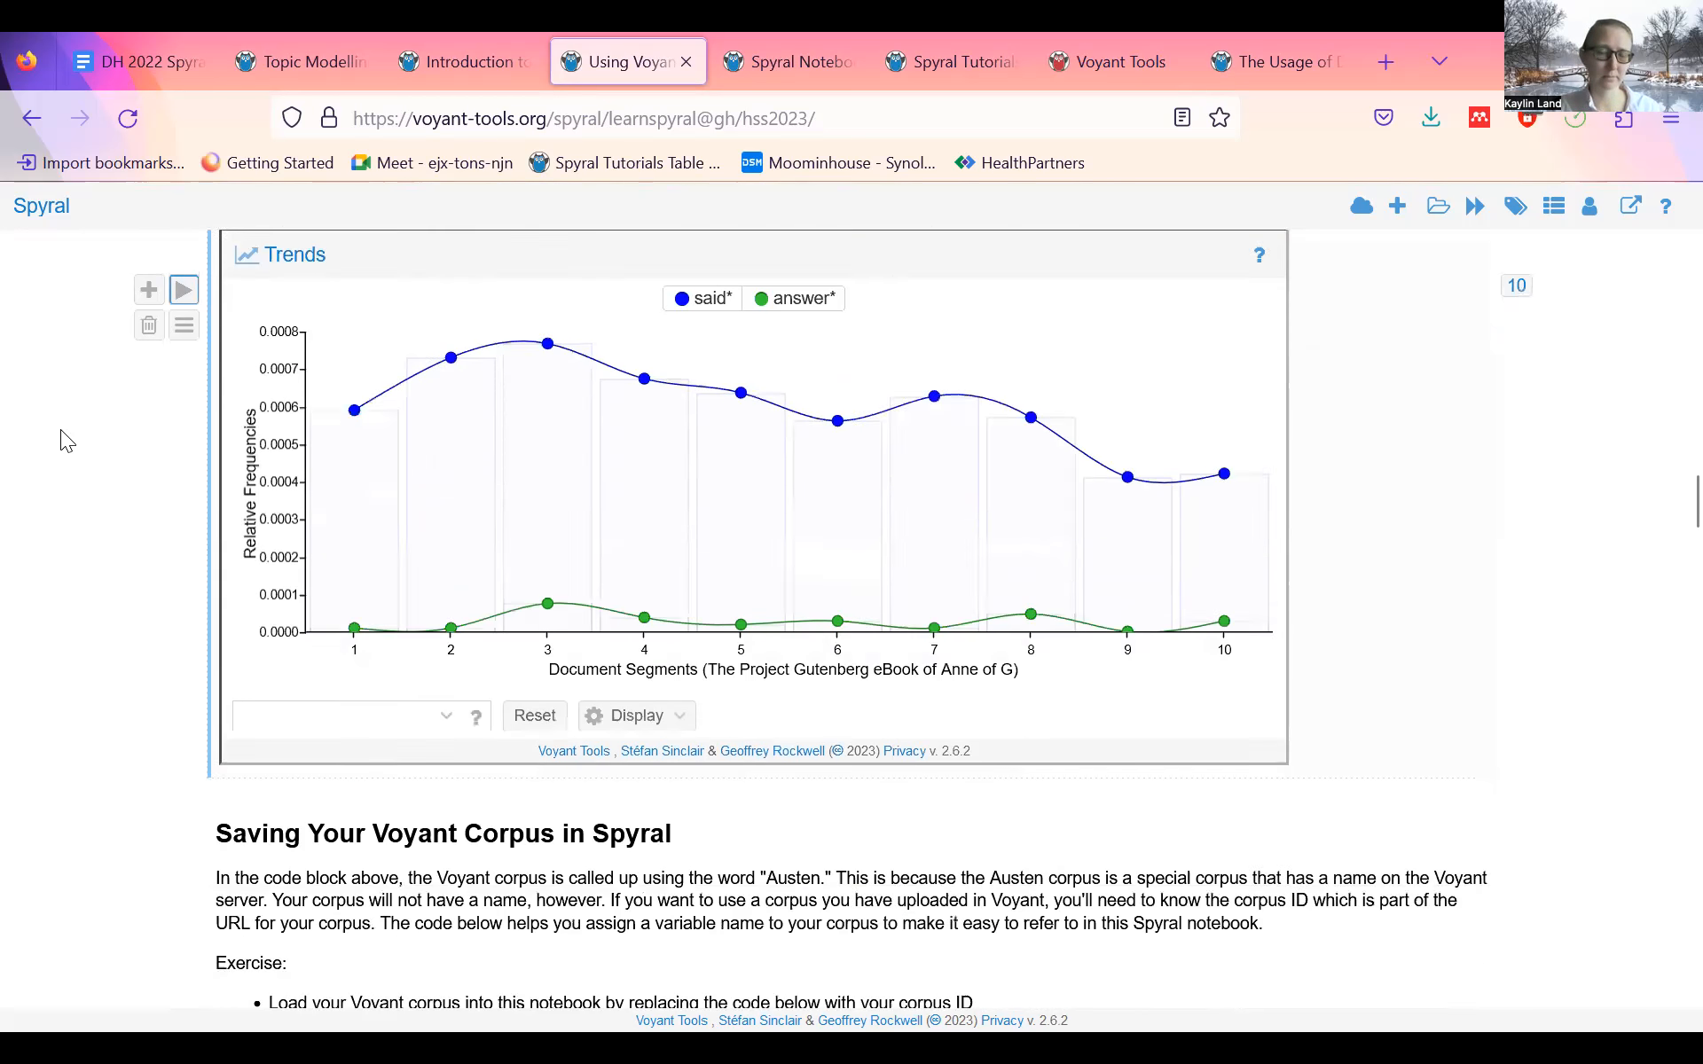
scroll(65, 439, down, 4)
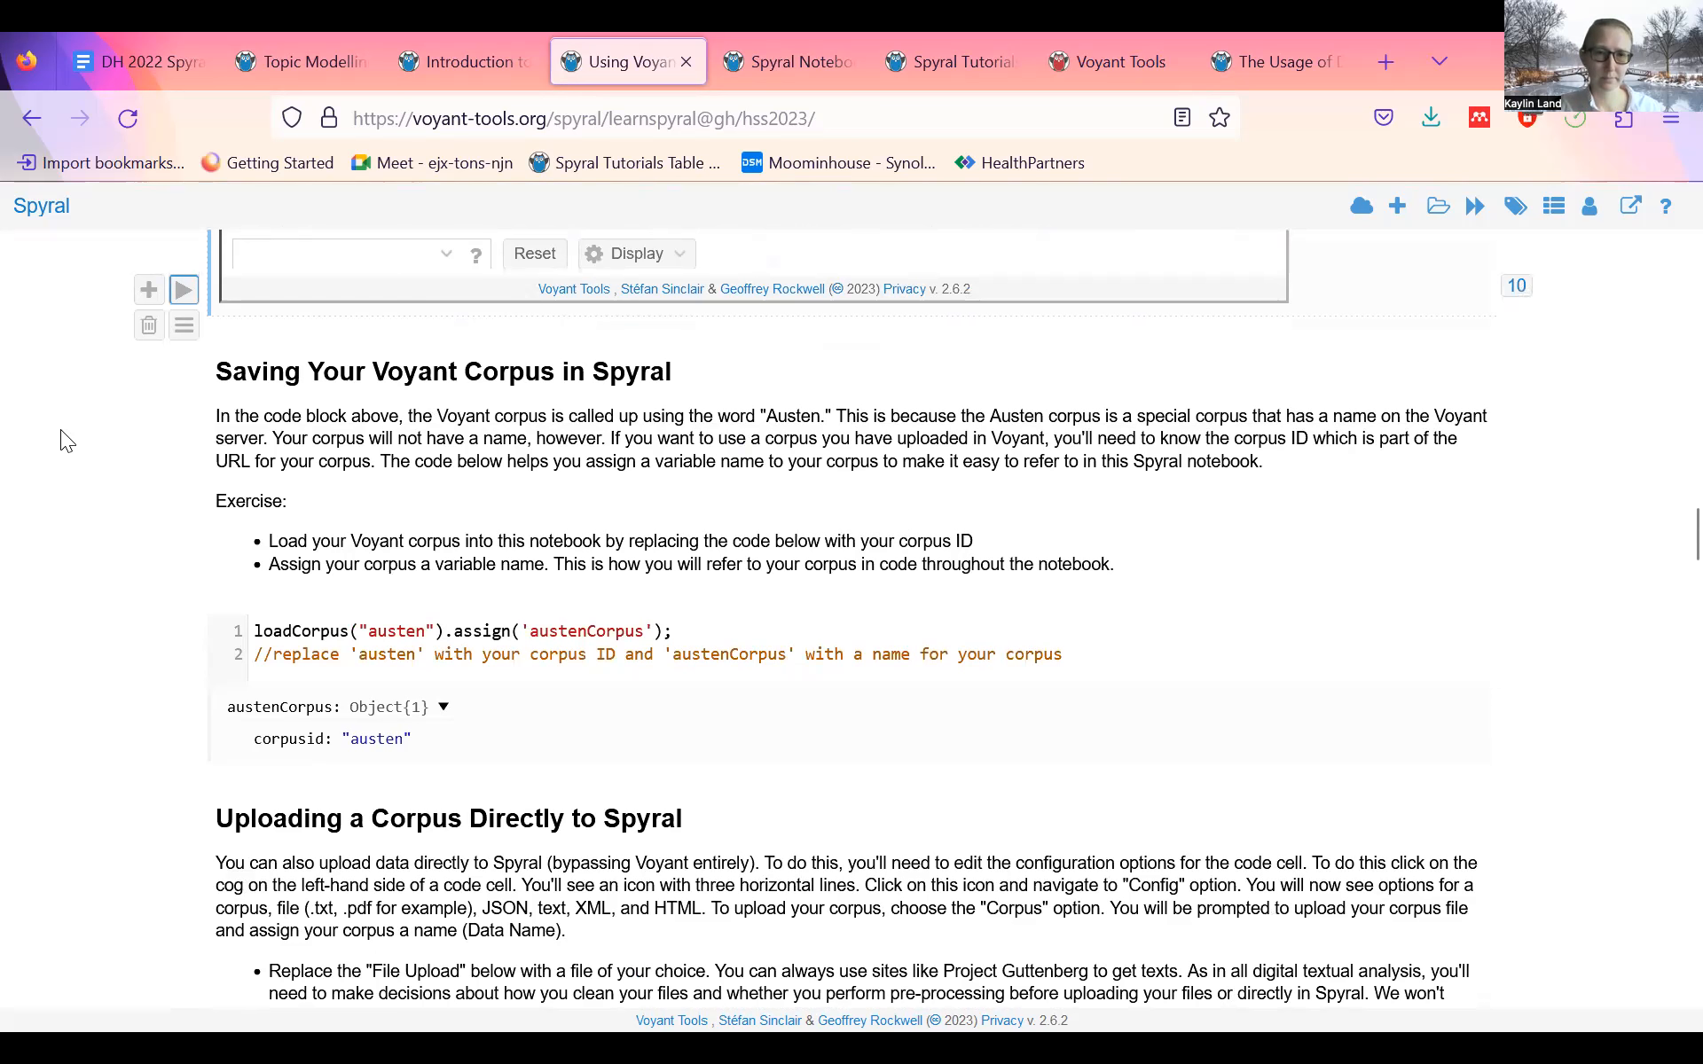
scroll(62, 432, down, 2)
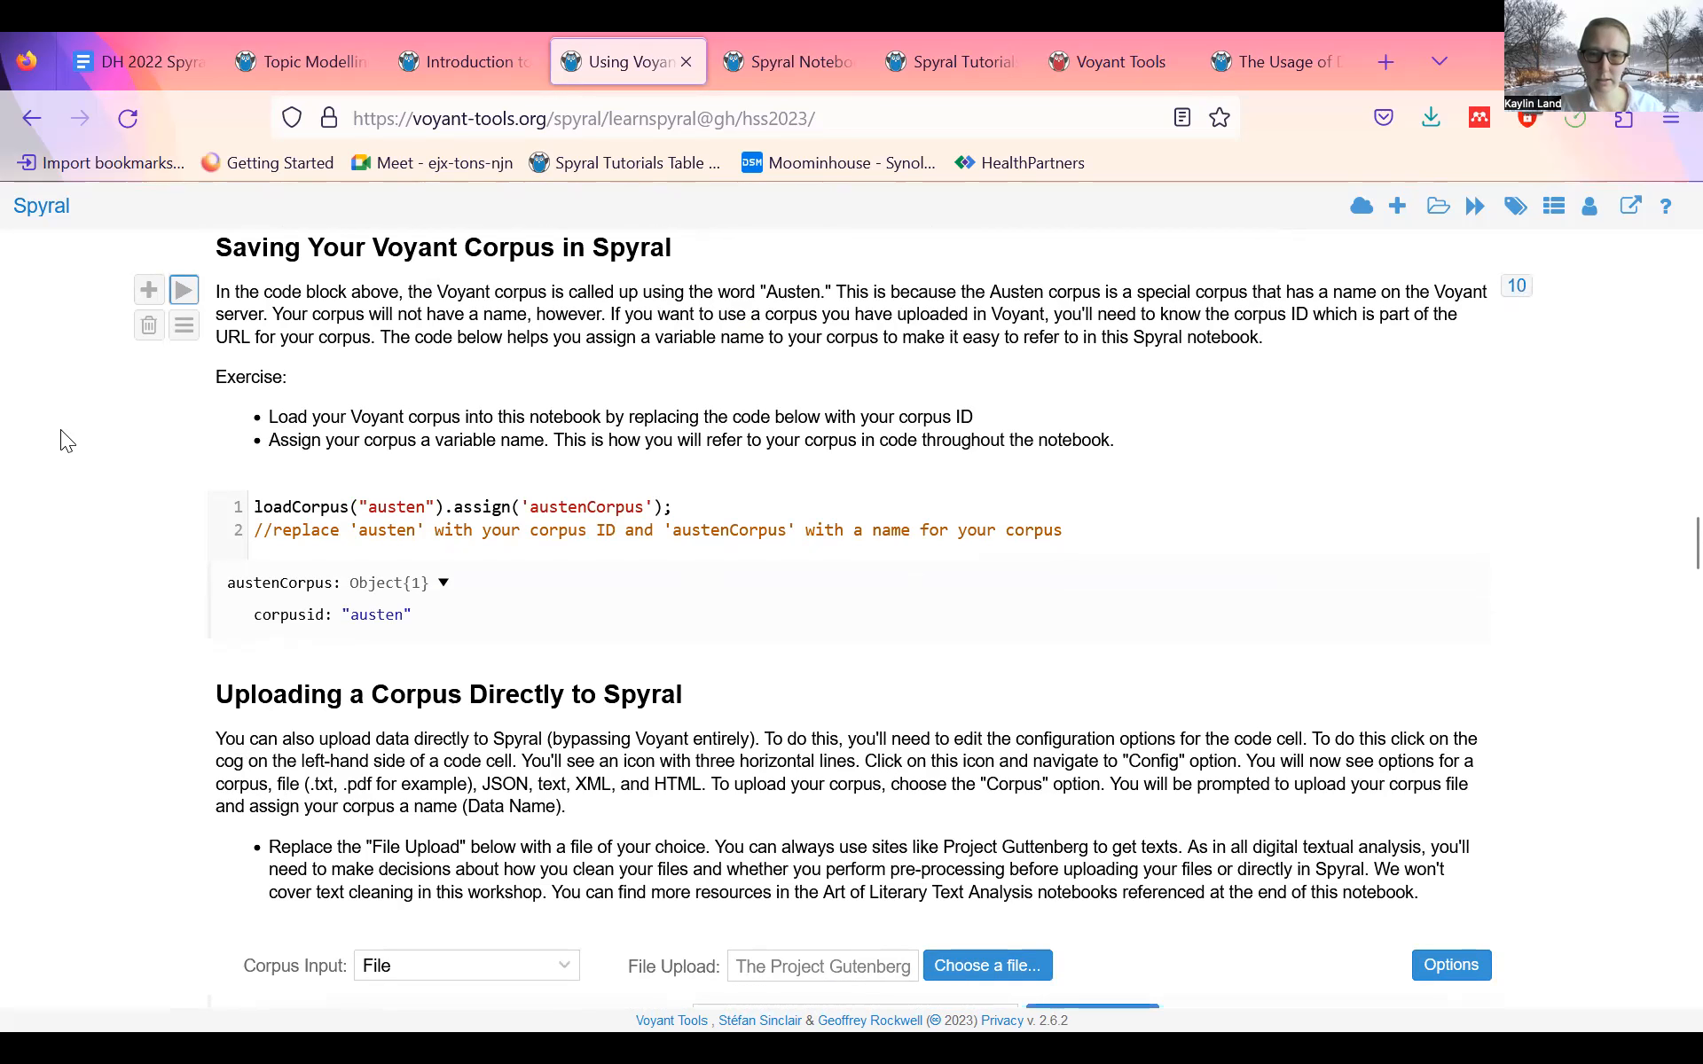
scroll(61, 429, down, 6)
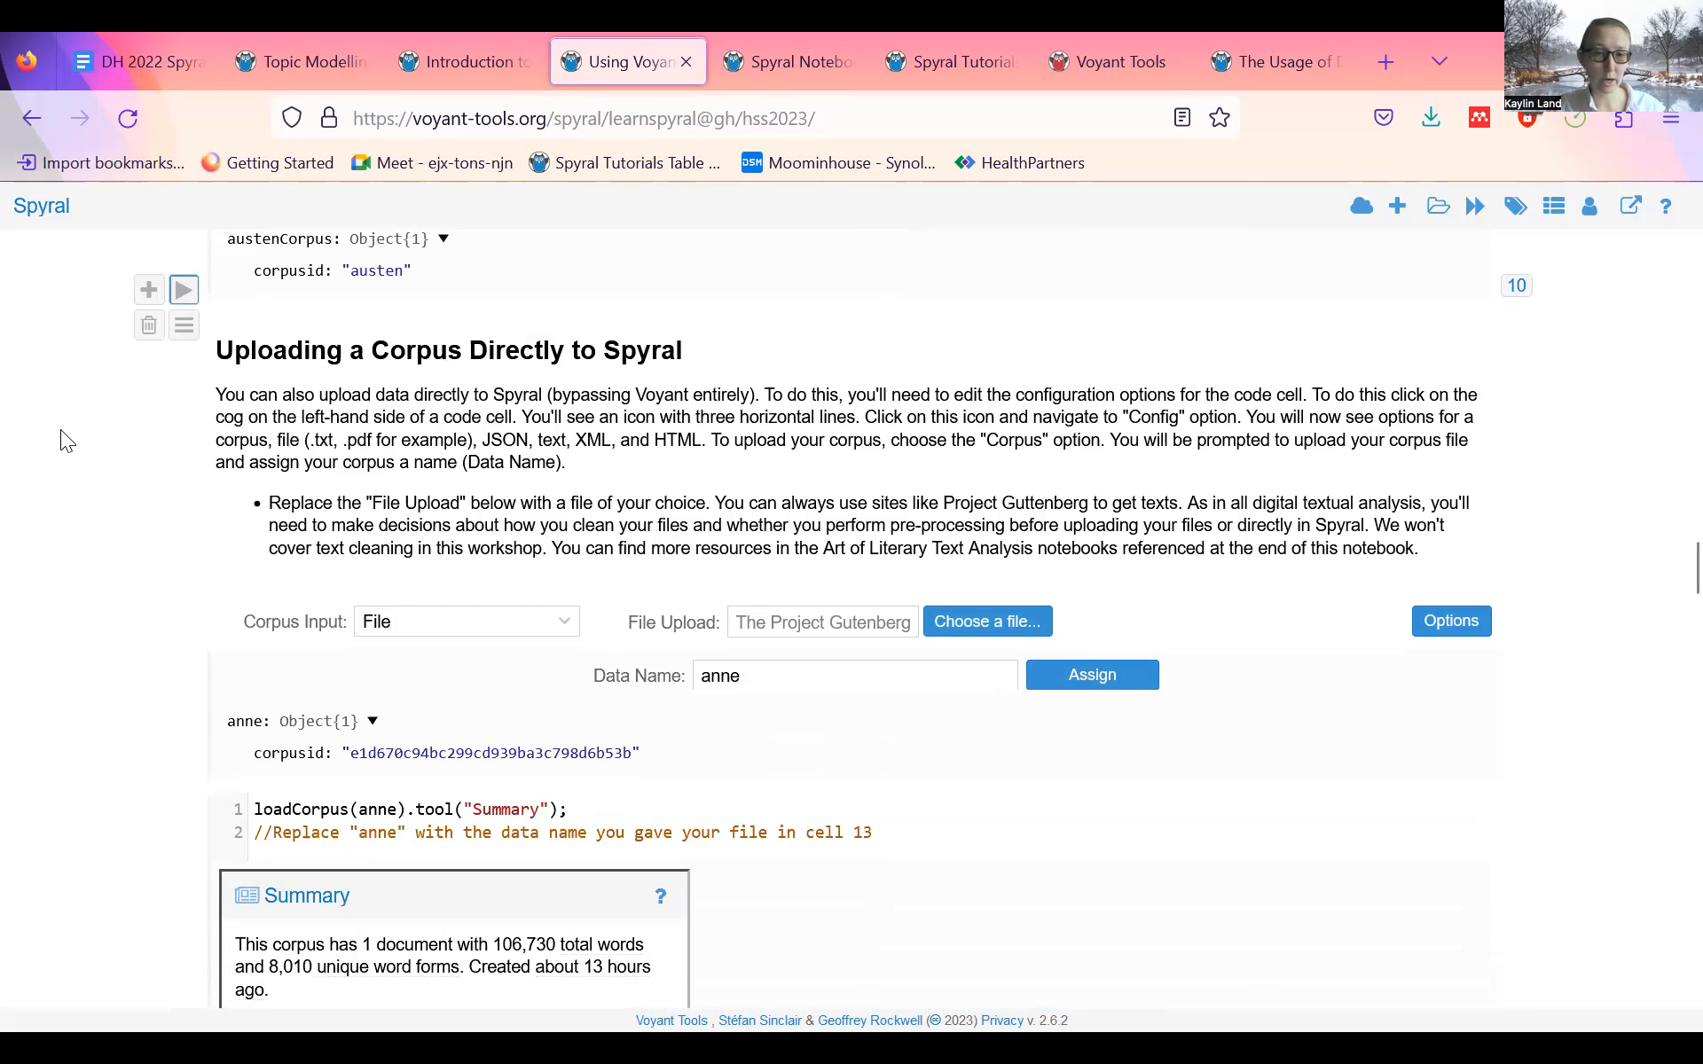
scroll(61, 428, down, 2)
scroll(60, 426, up, 2)
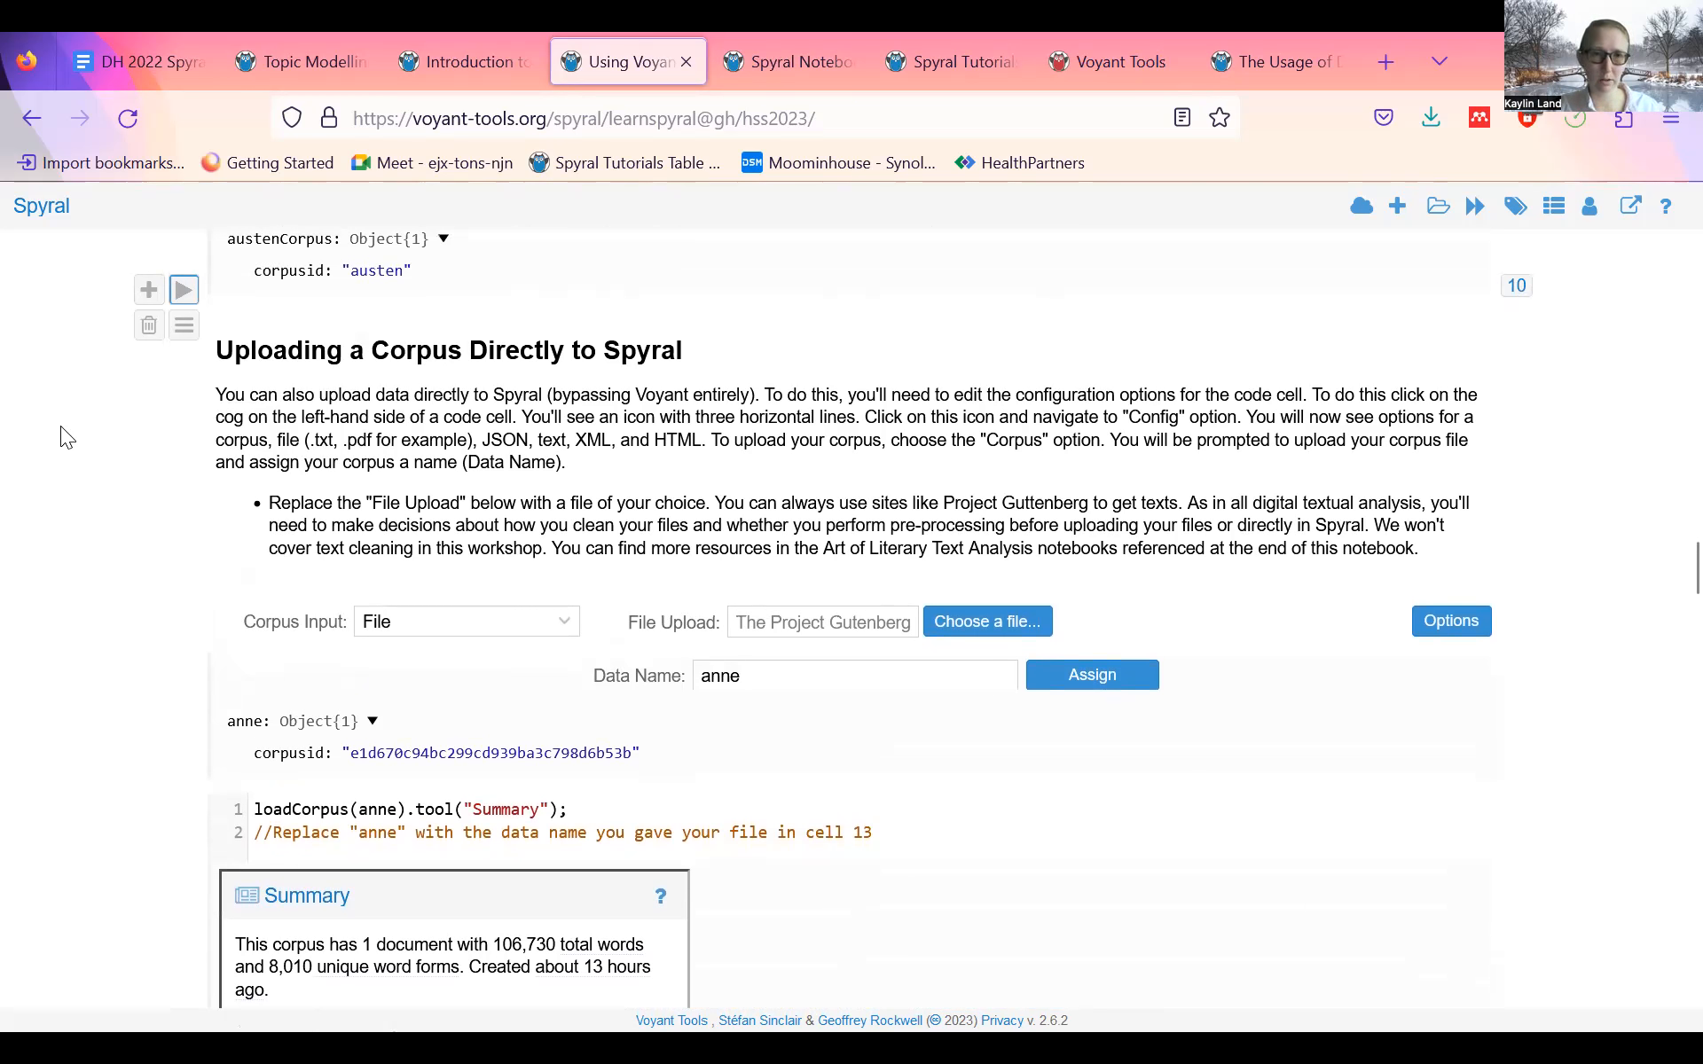
scroll(61, 425, up, 9)
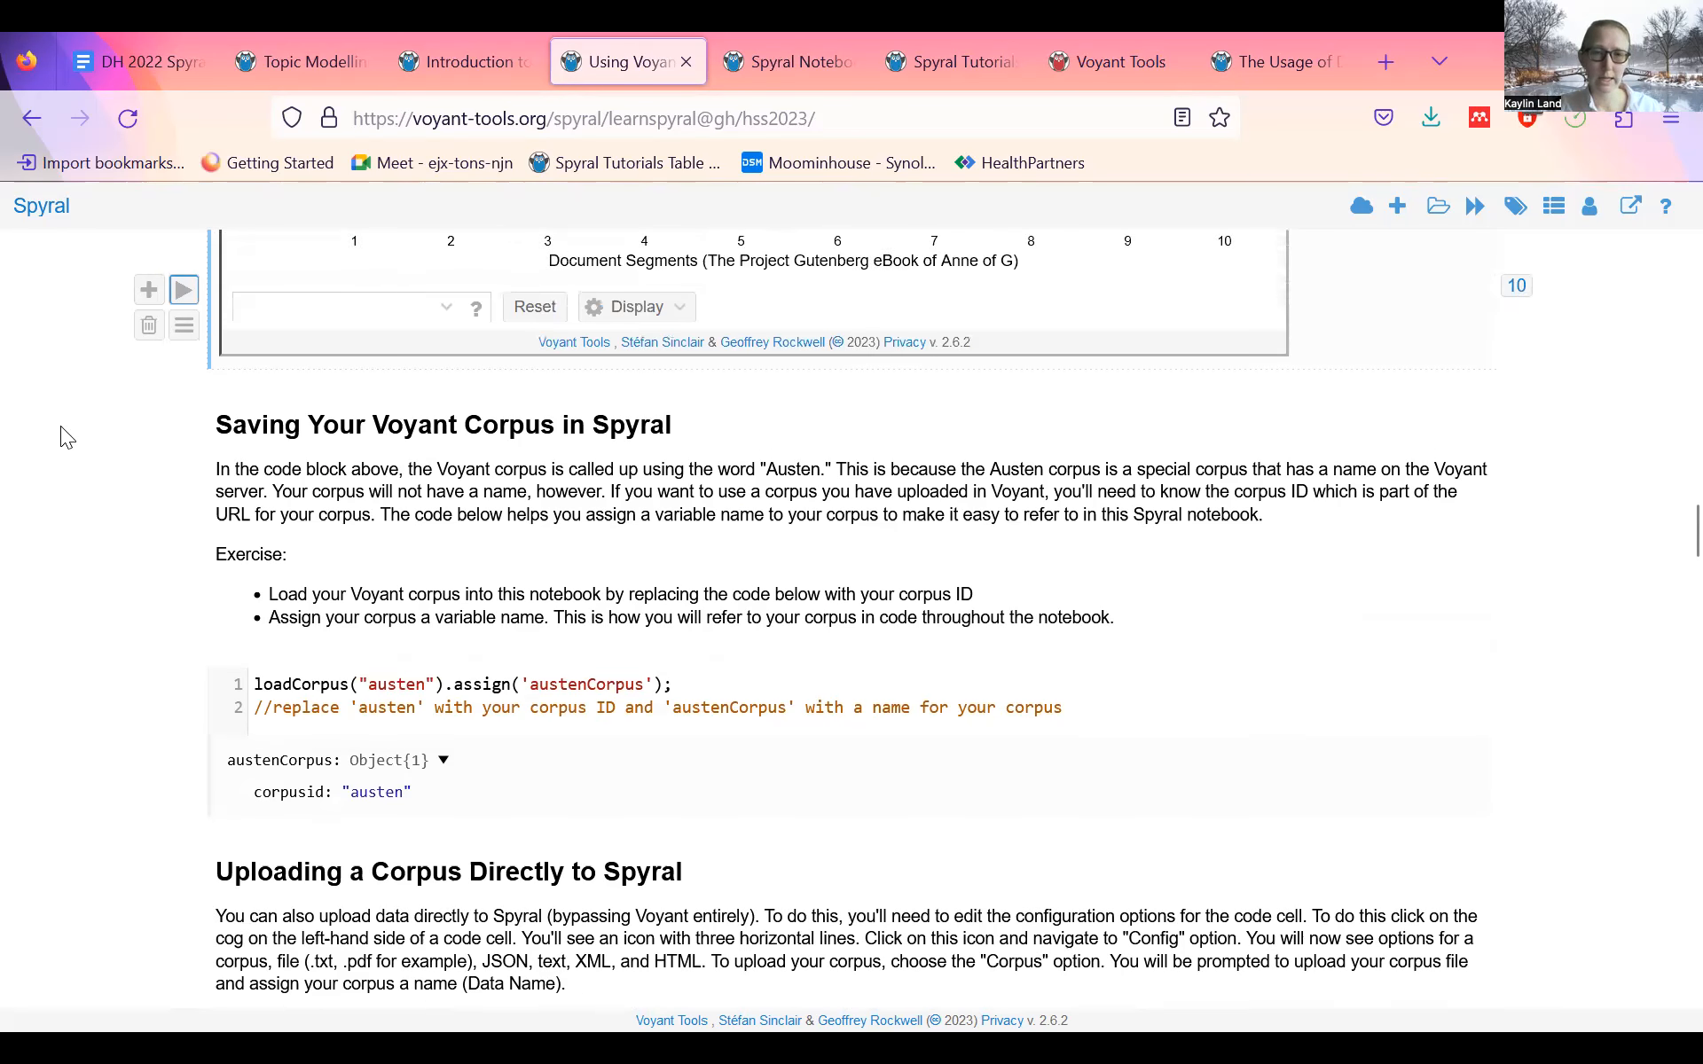
scroll(61, 427, up, 5)
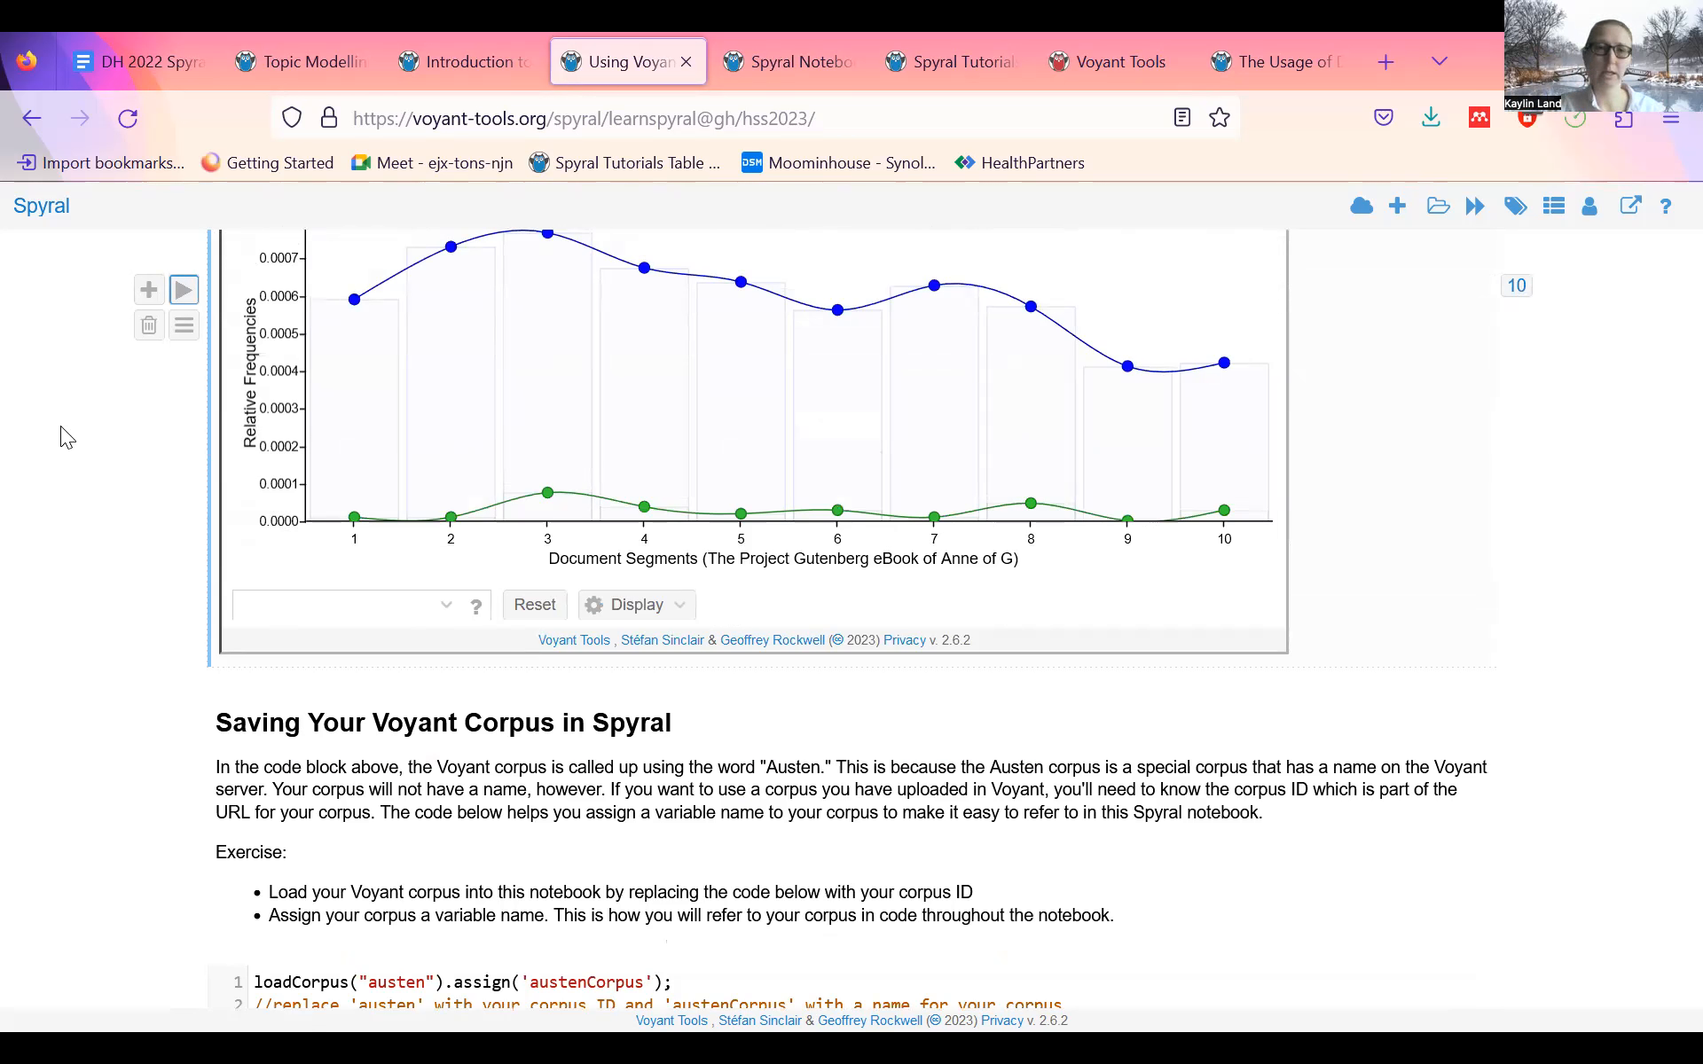
scroll(60, 426, up, 6)
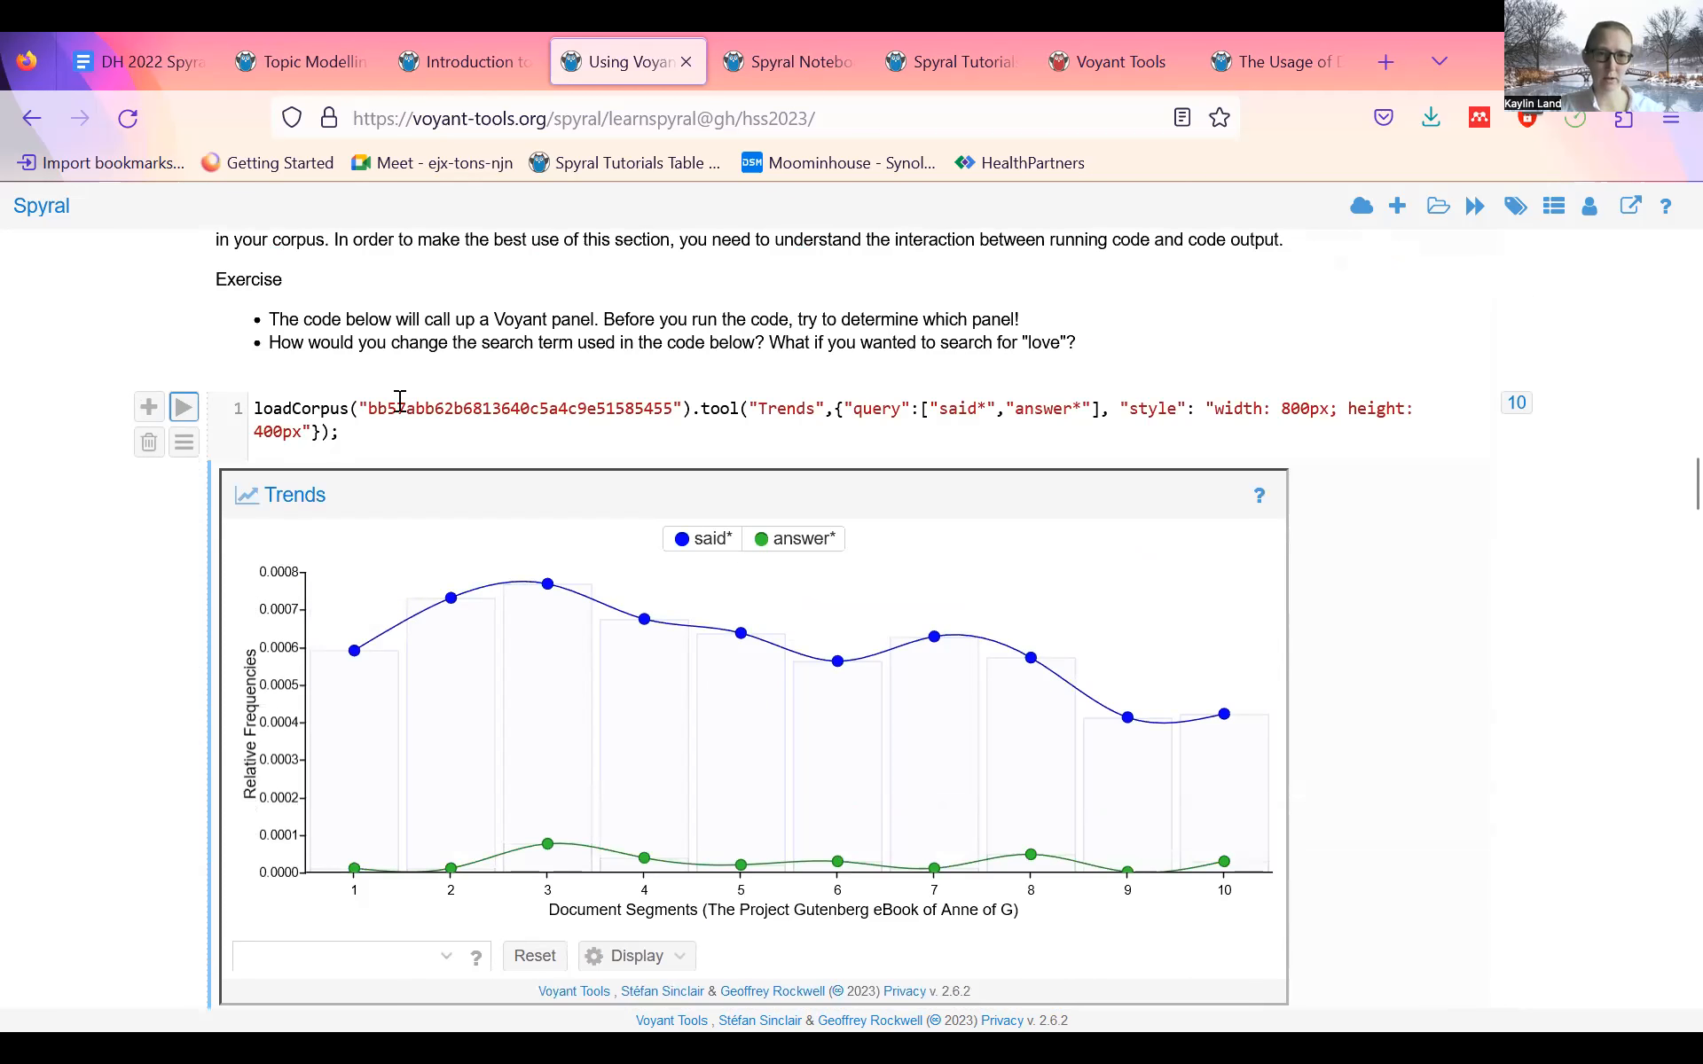
- Highlight the corpus ID in the Trends code and in the loadCorpus code of "The Usage of Dialogue in Anne of Green Gables" notebook
drag(368, 408, 668, 412)
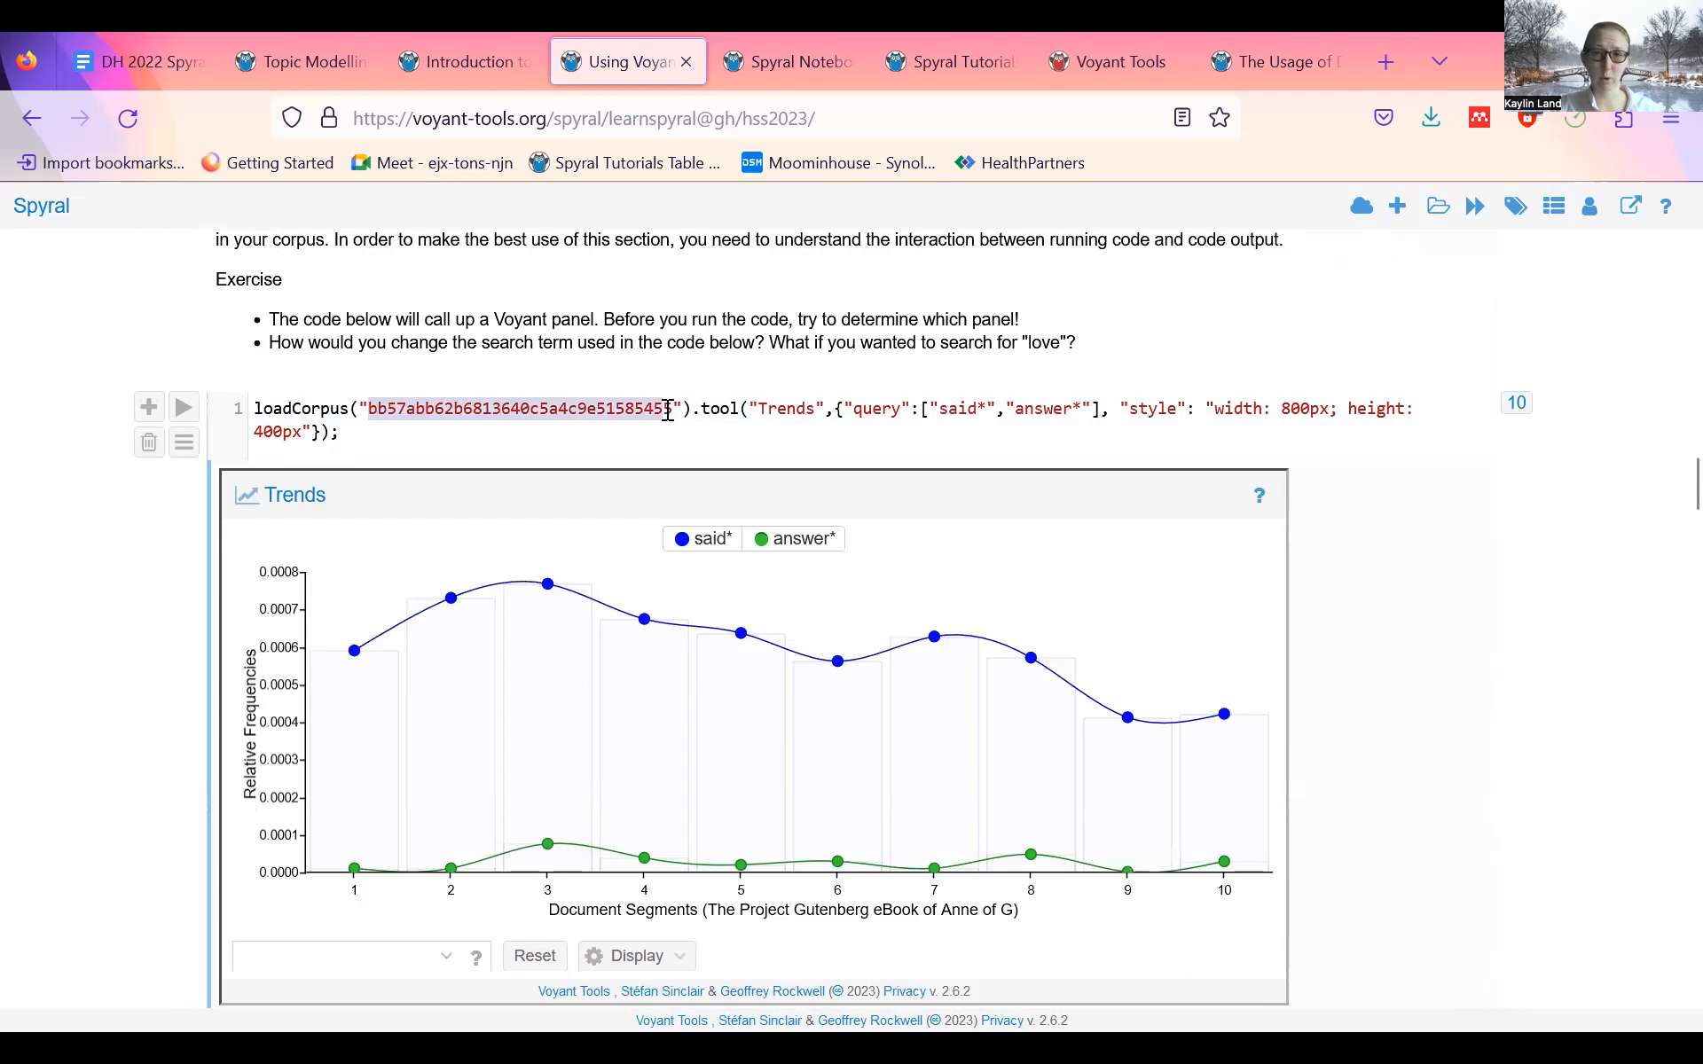
click(1121, 62)
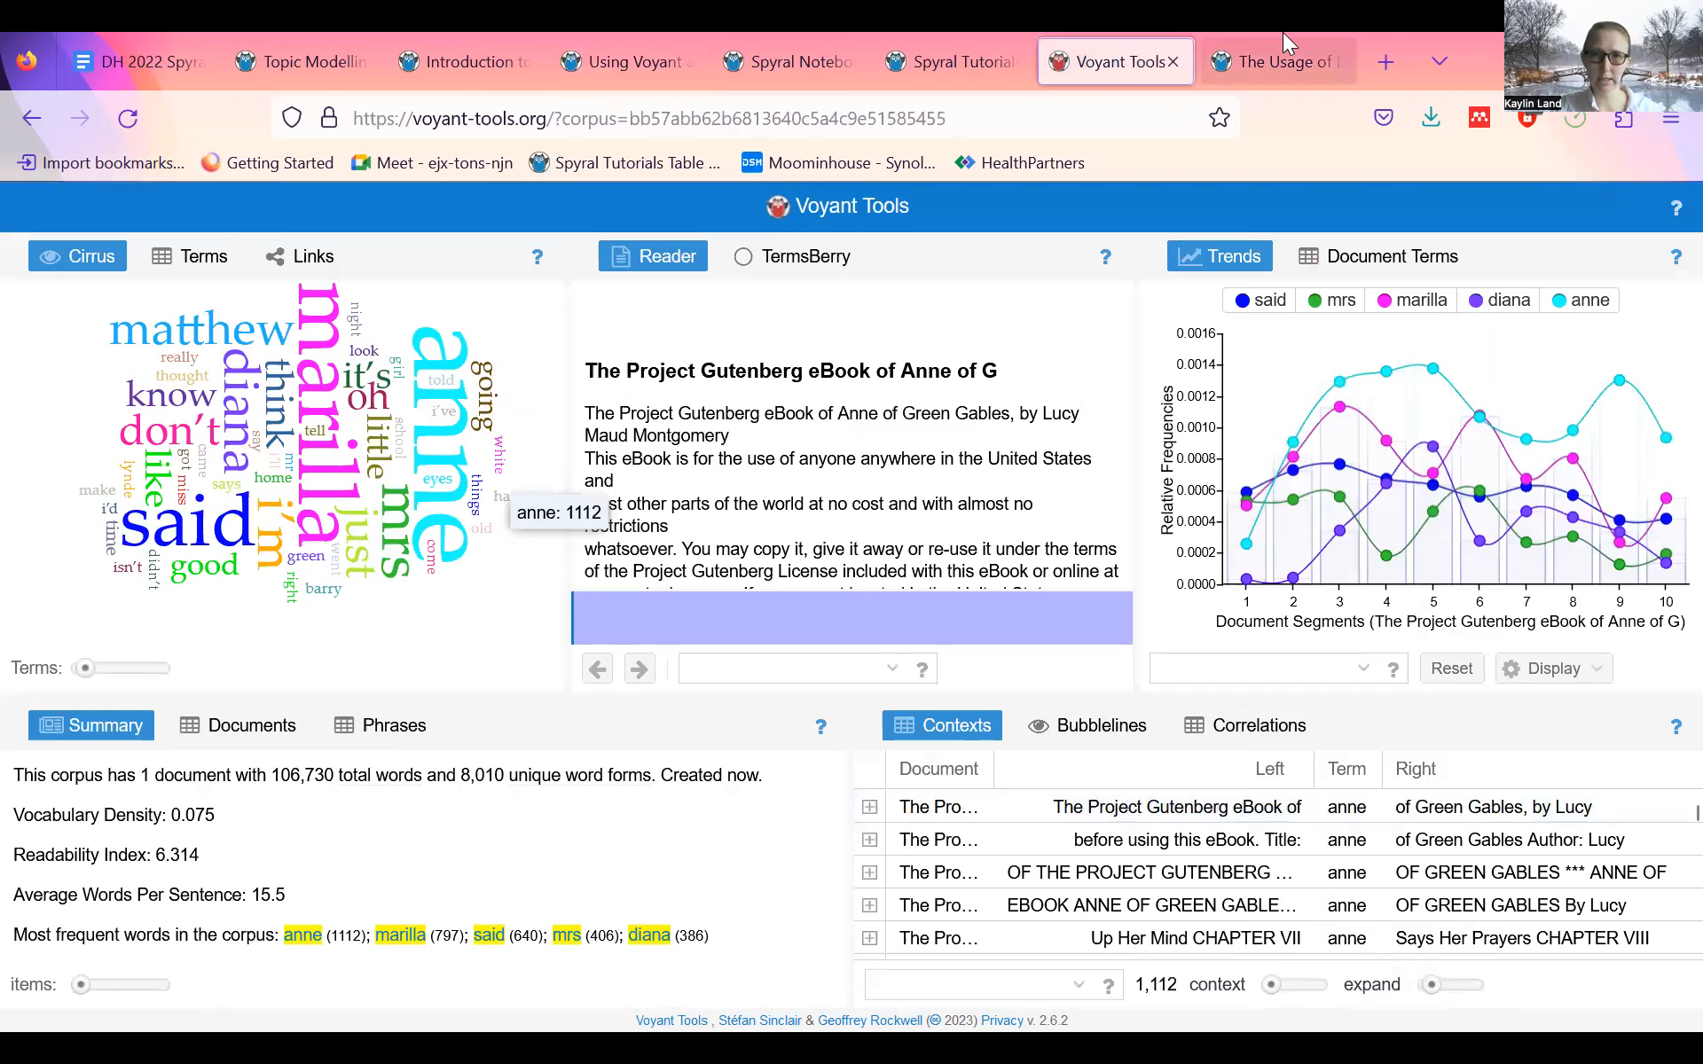
click(1277, 61)
click(399, 511)
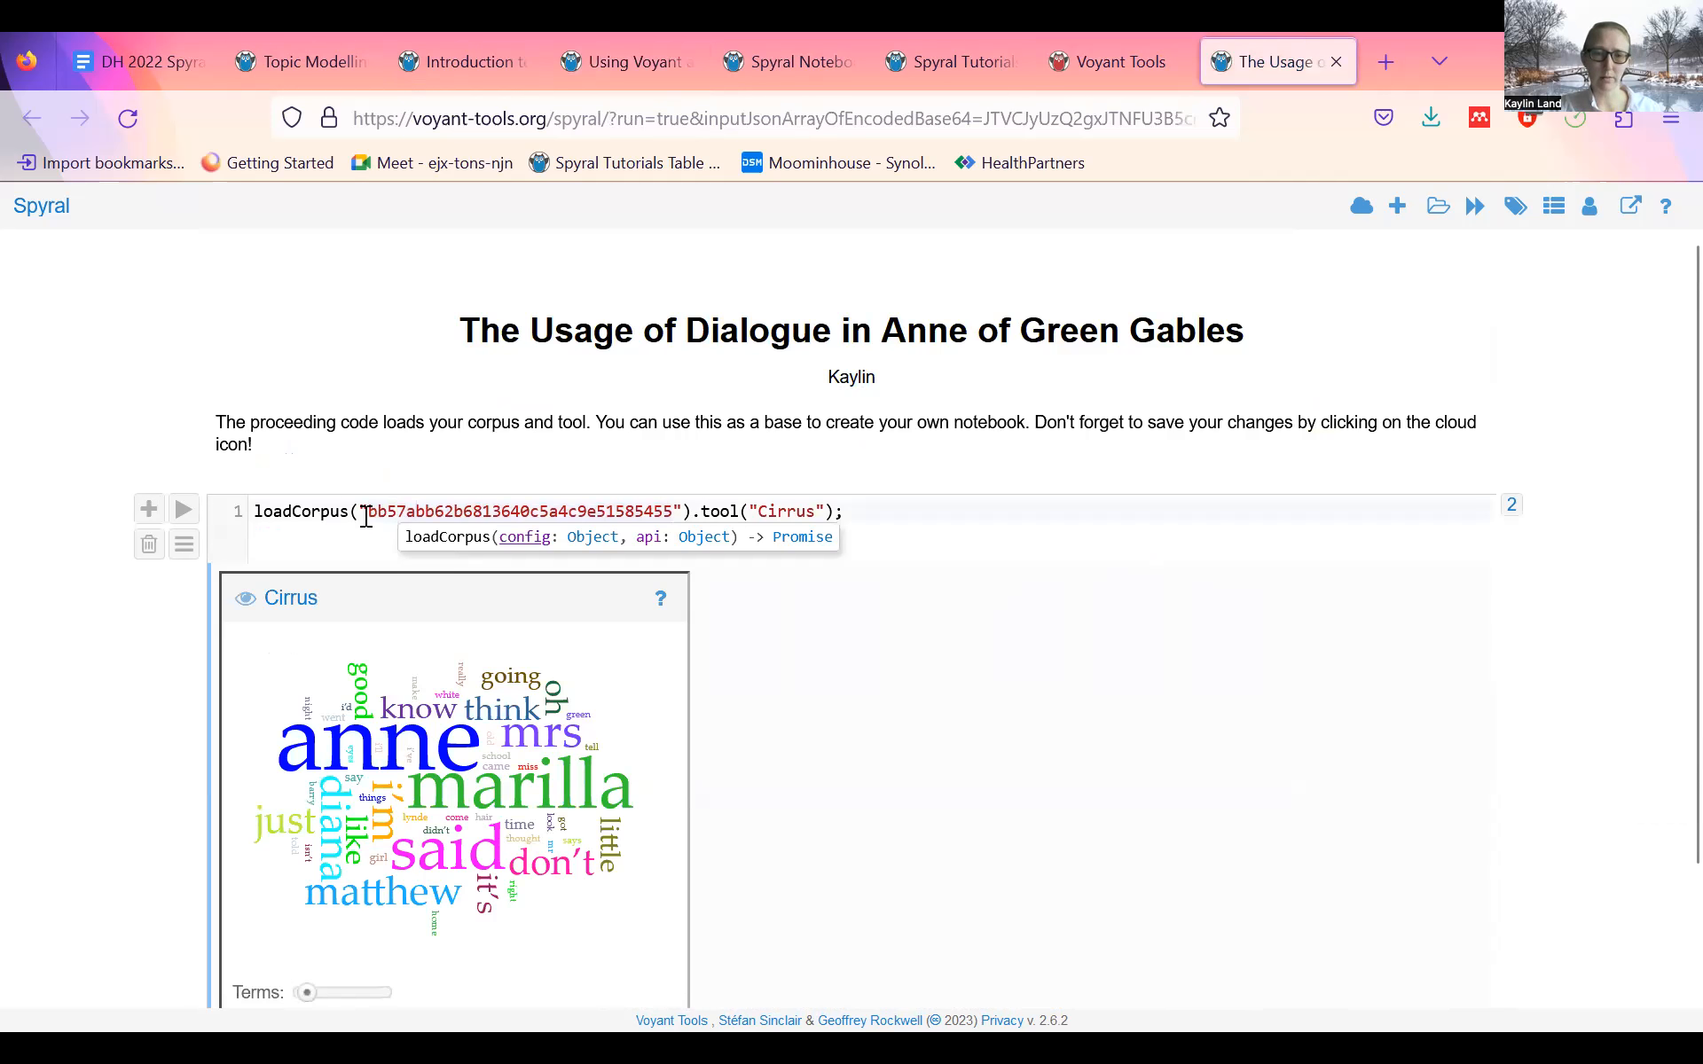
mouse_move(365, 515)
mouse_down()
mouse_move(559, 493)
mouse_move(679, 500)
mouse_move(669, 512)
mouse_up()
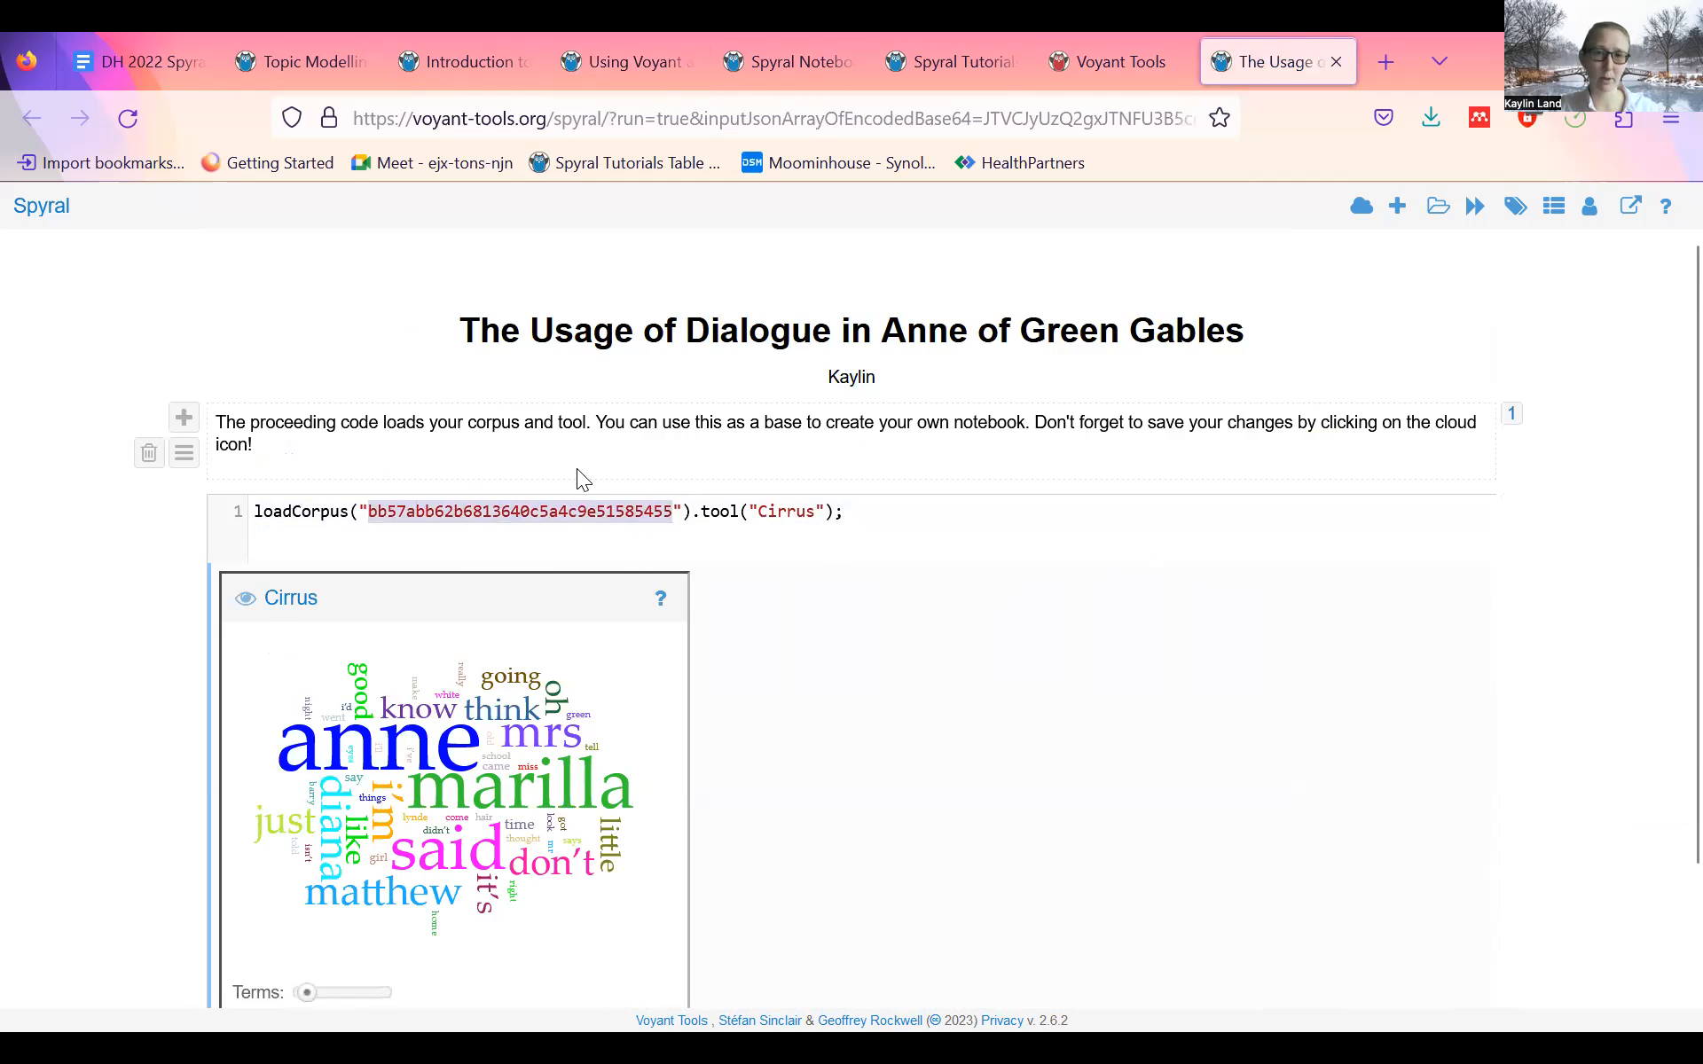
- Locate the corpus ID in the Voyant Tools page URL, compare it with the dialogue notebook's code, and return to the tutorial notebook
click(1062, 34)
drag(1005, 108, 574, 133)
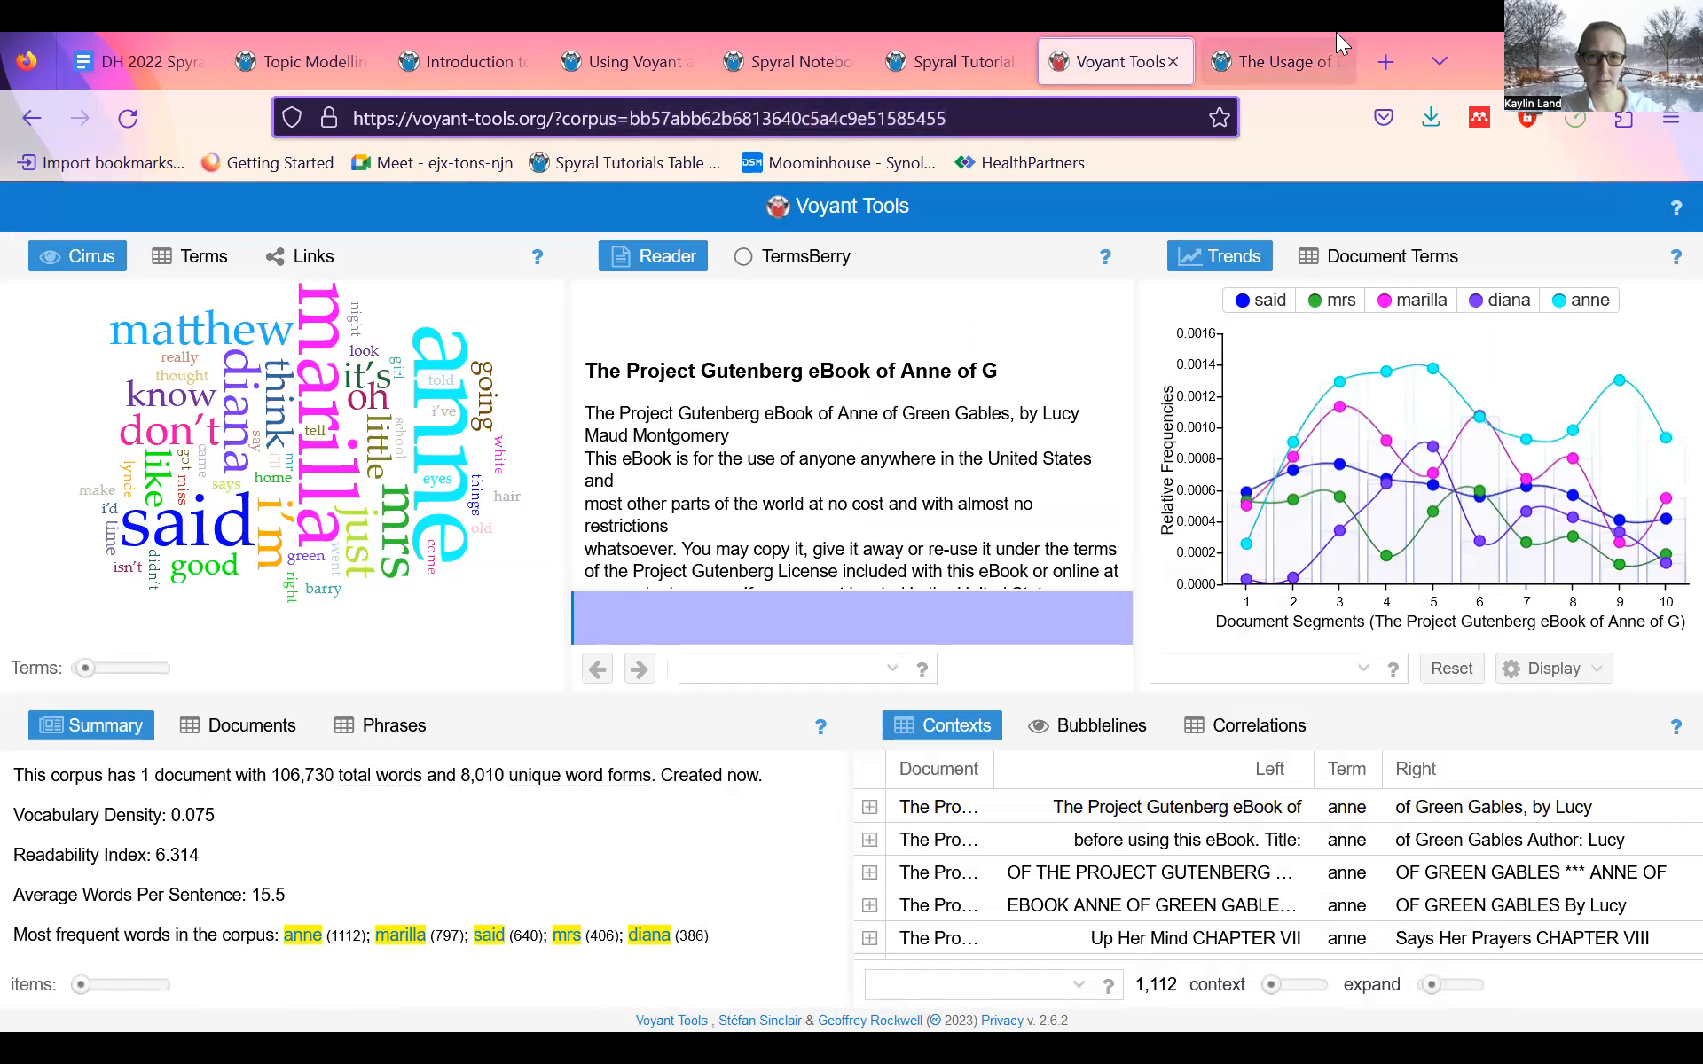
click(1277, 61)
click(391, 511)
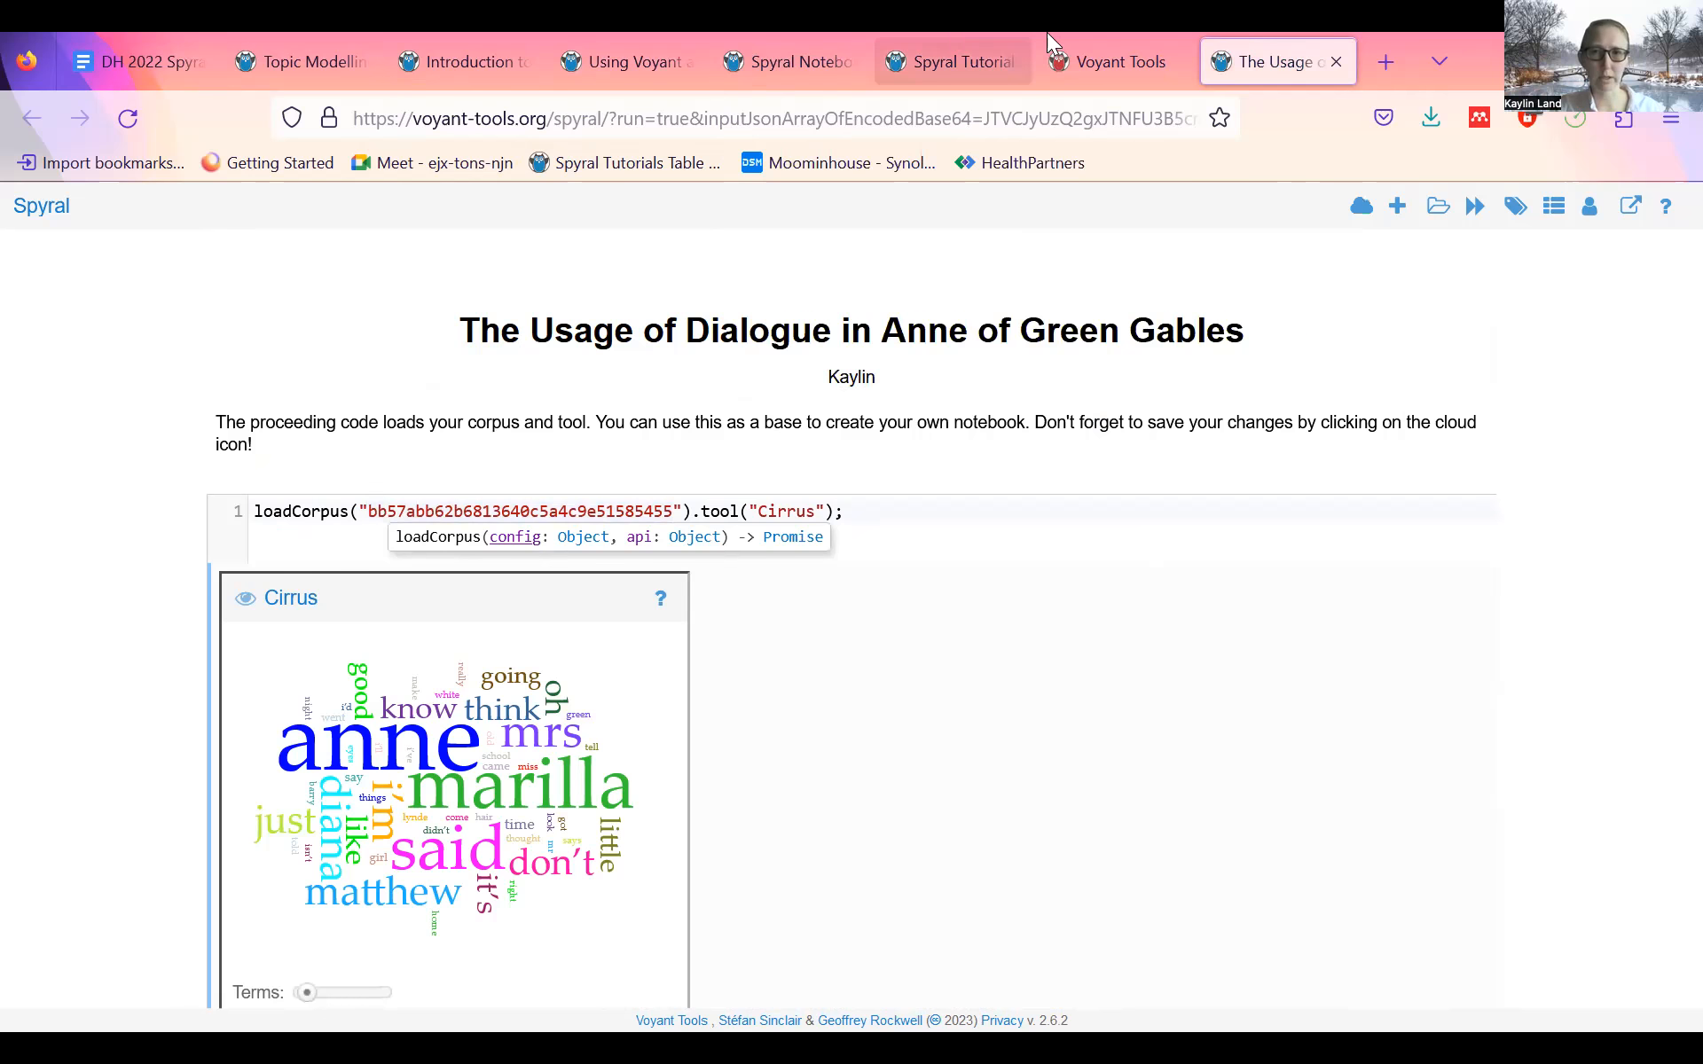
click(1070, 37)
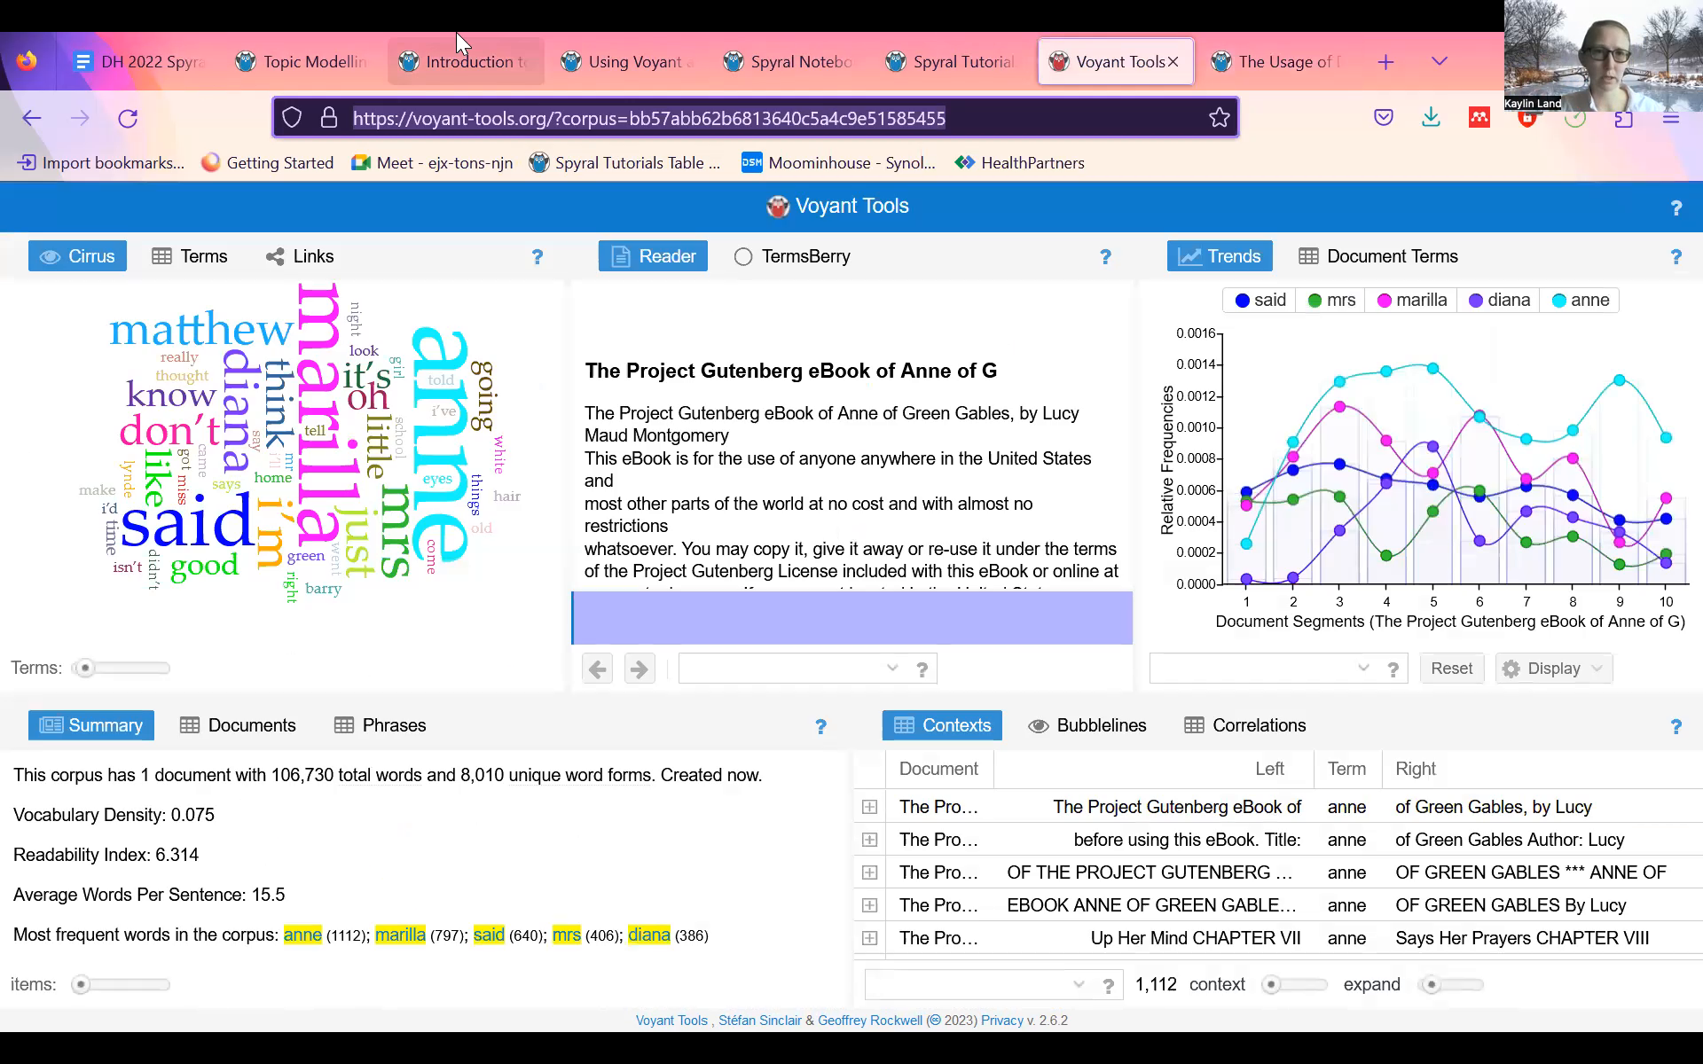
click(465, 60)
click(606, 65)
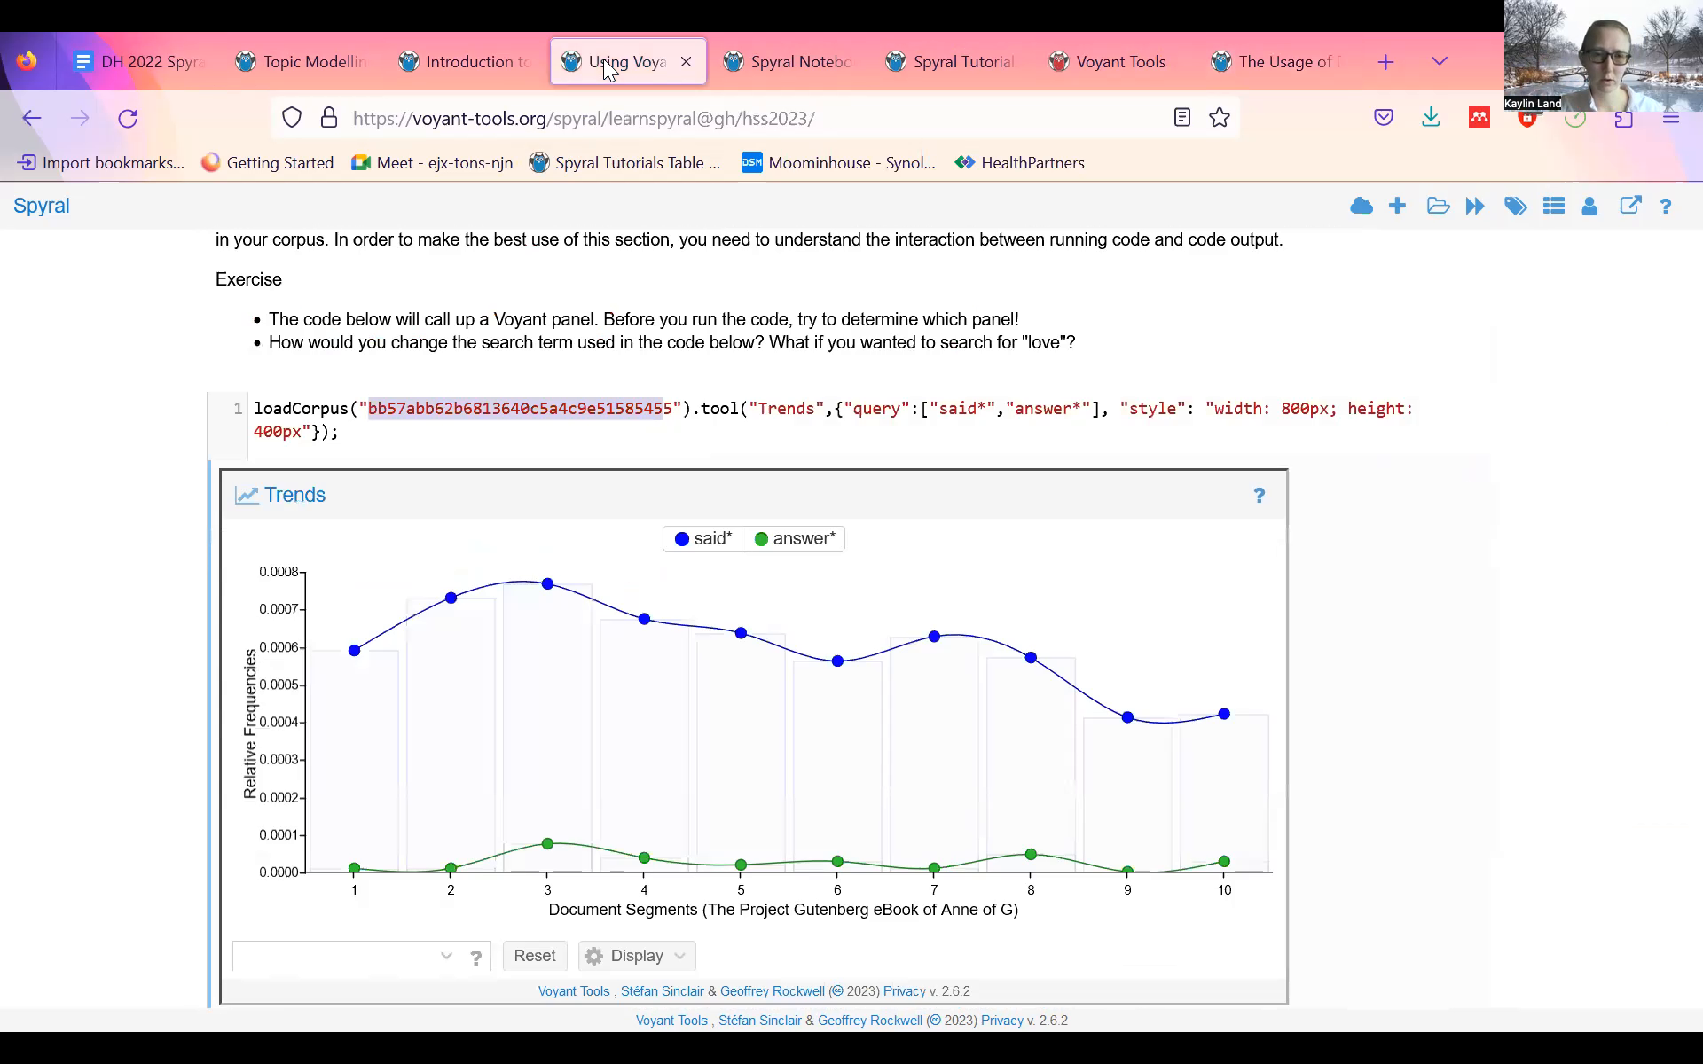
- Review the exercise and the loadCorpus("austen").assign('austenCorpus') code under "Saving Your Voyant Corpus in Spyral"
scroll(81, 456, down, 8)
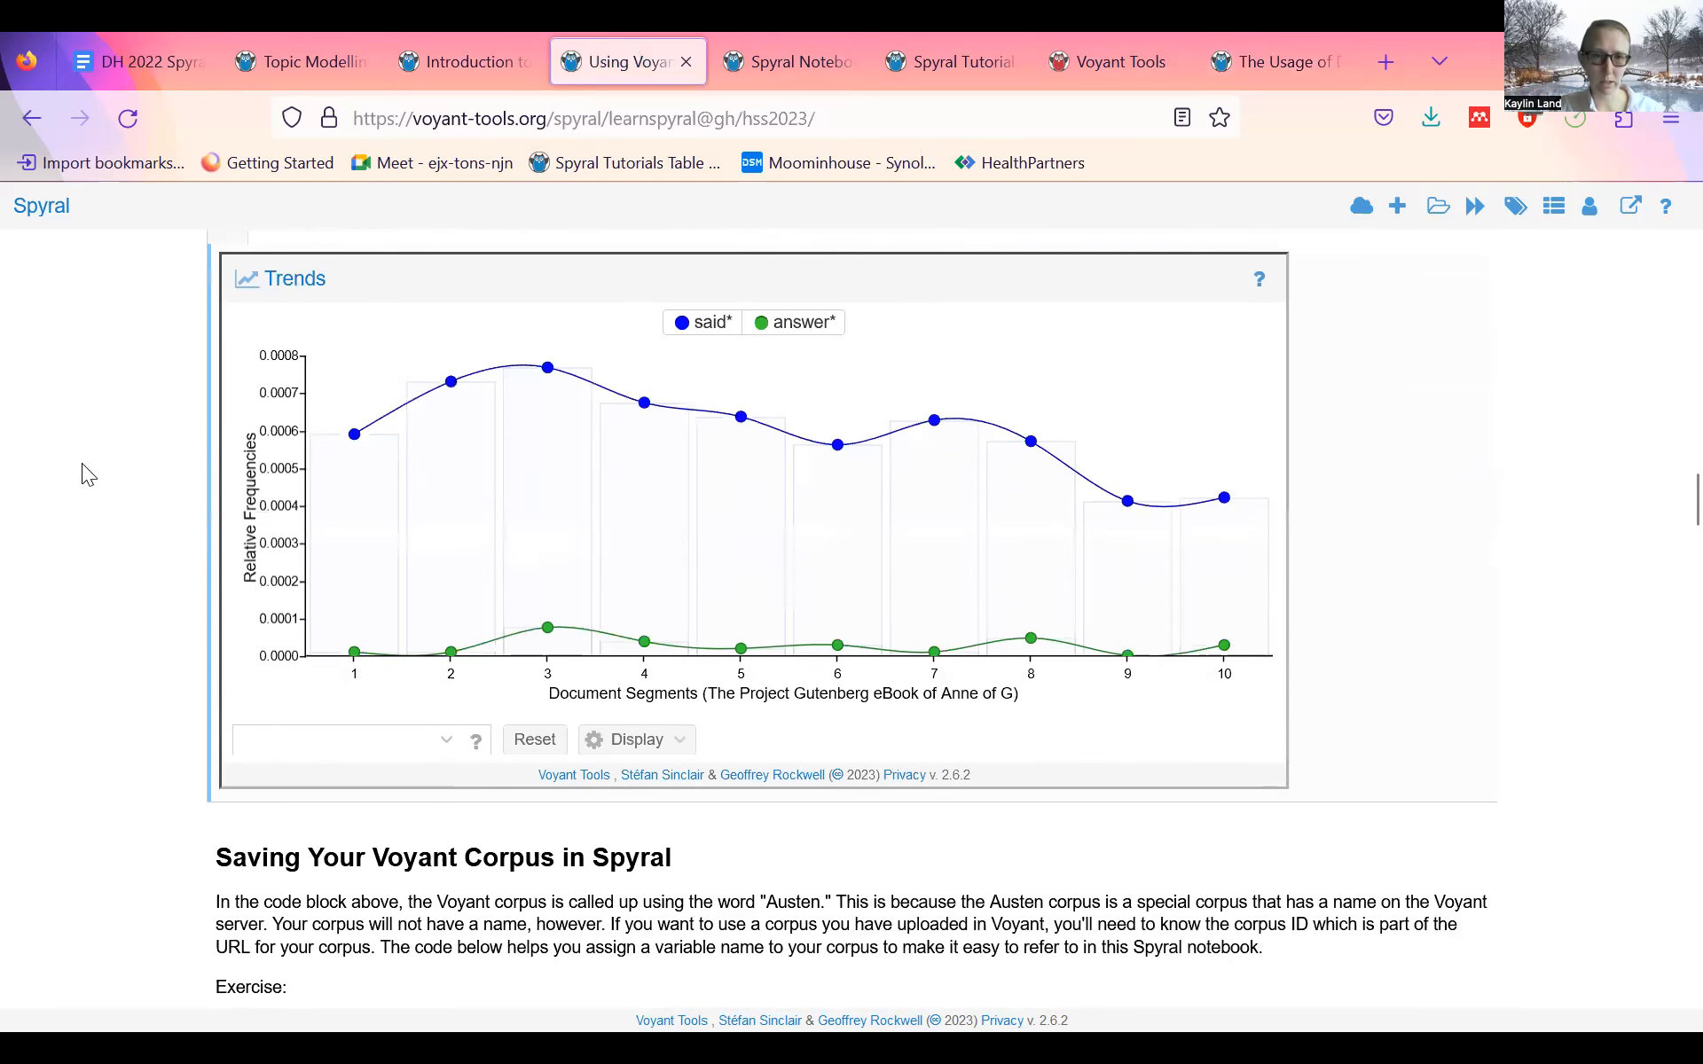
scroll(75, 468, down, 1)
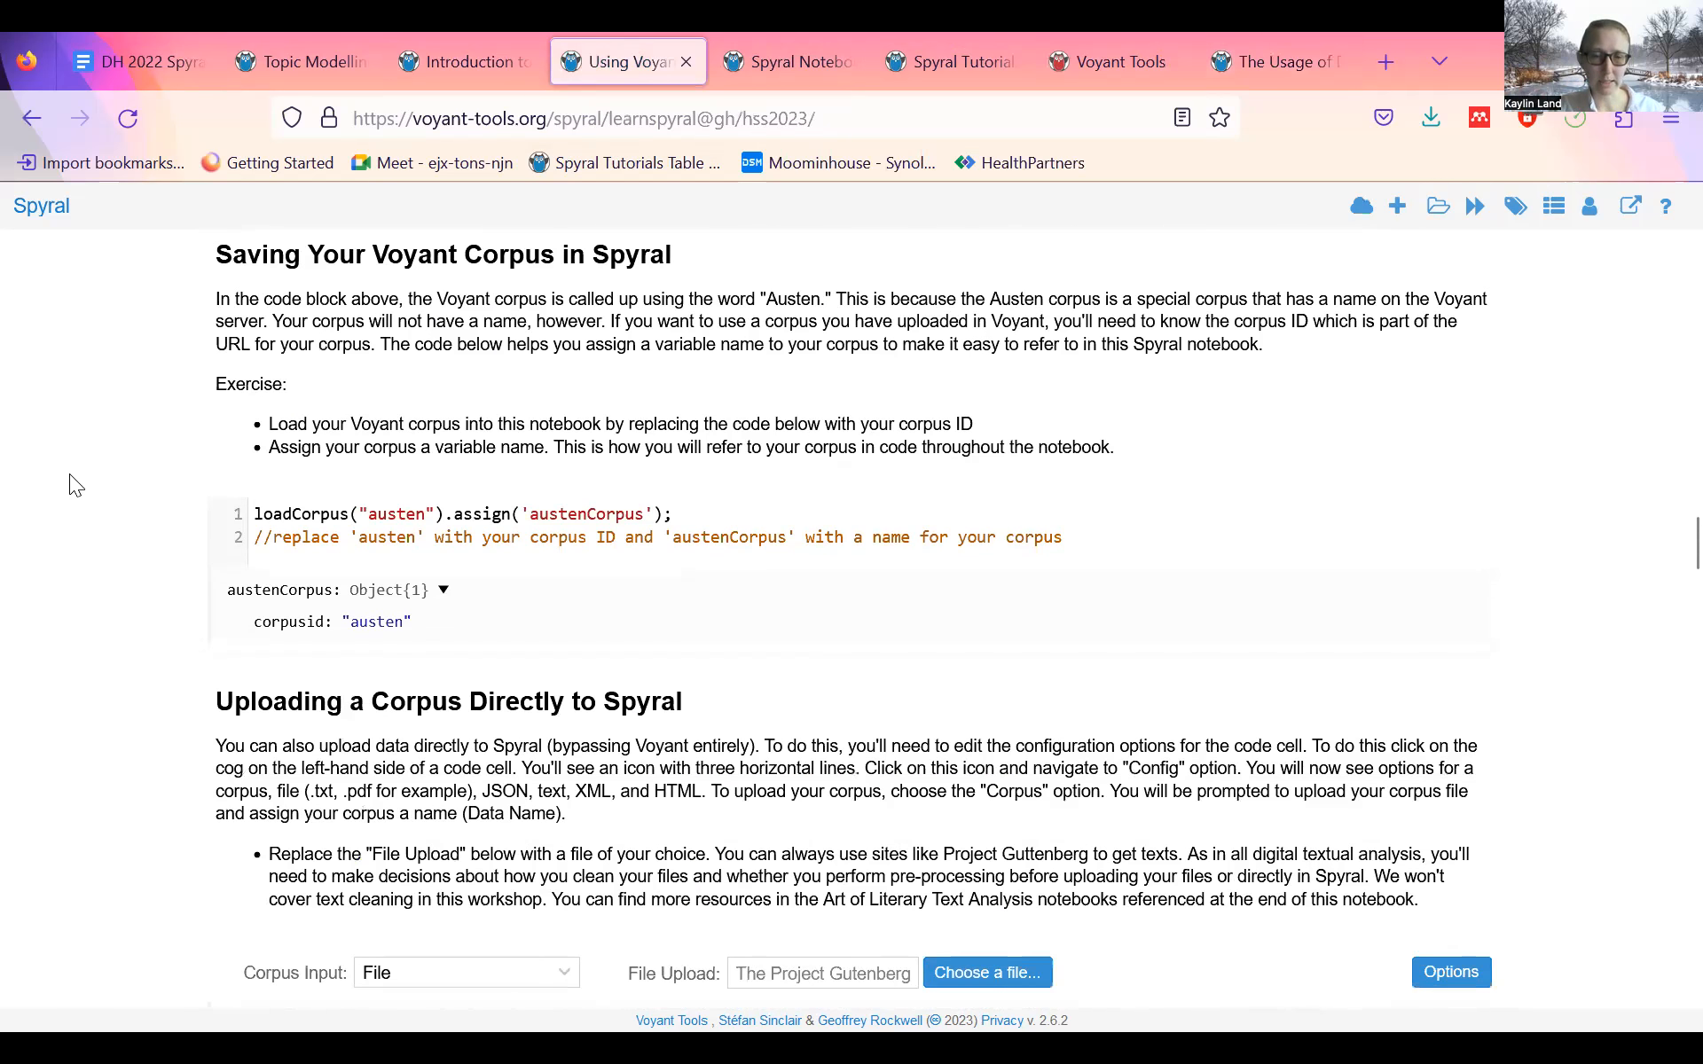
scroll(49, 466, down, 5)
scroll(50, 466, up, 2)
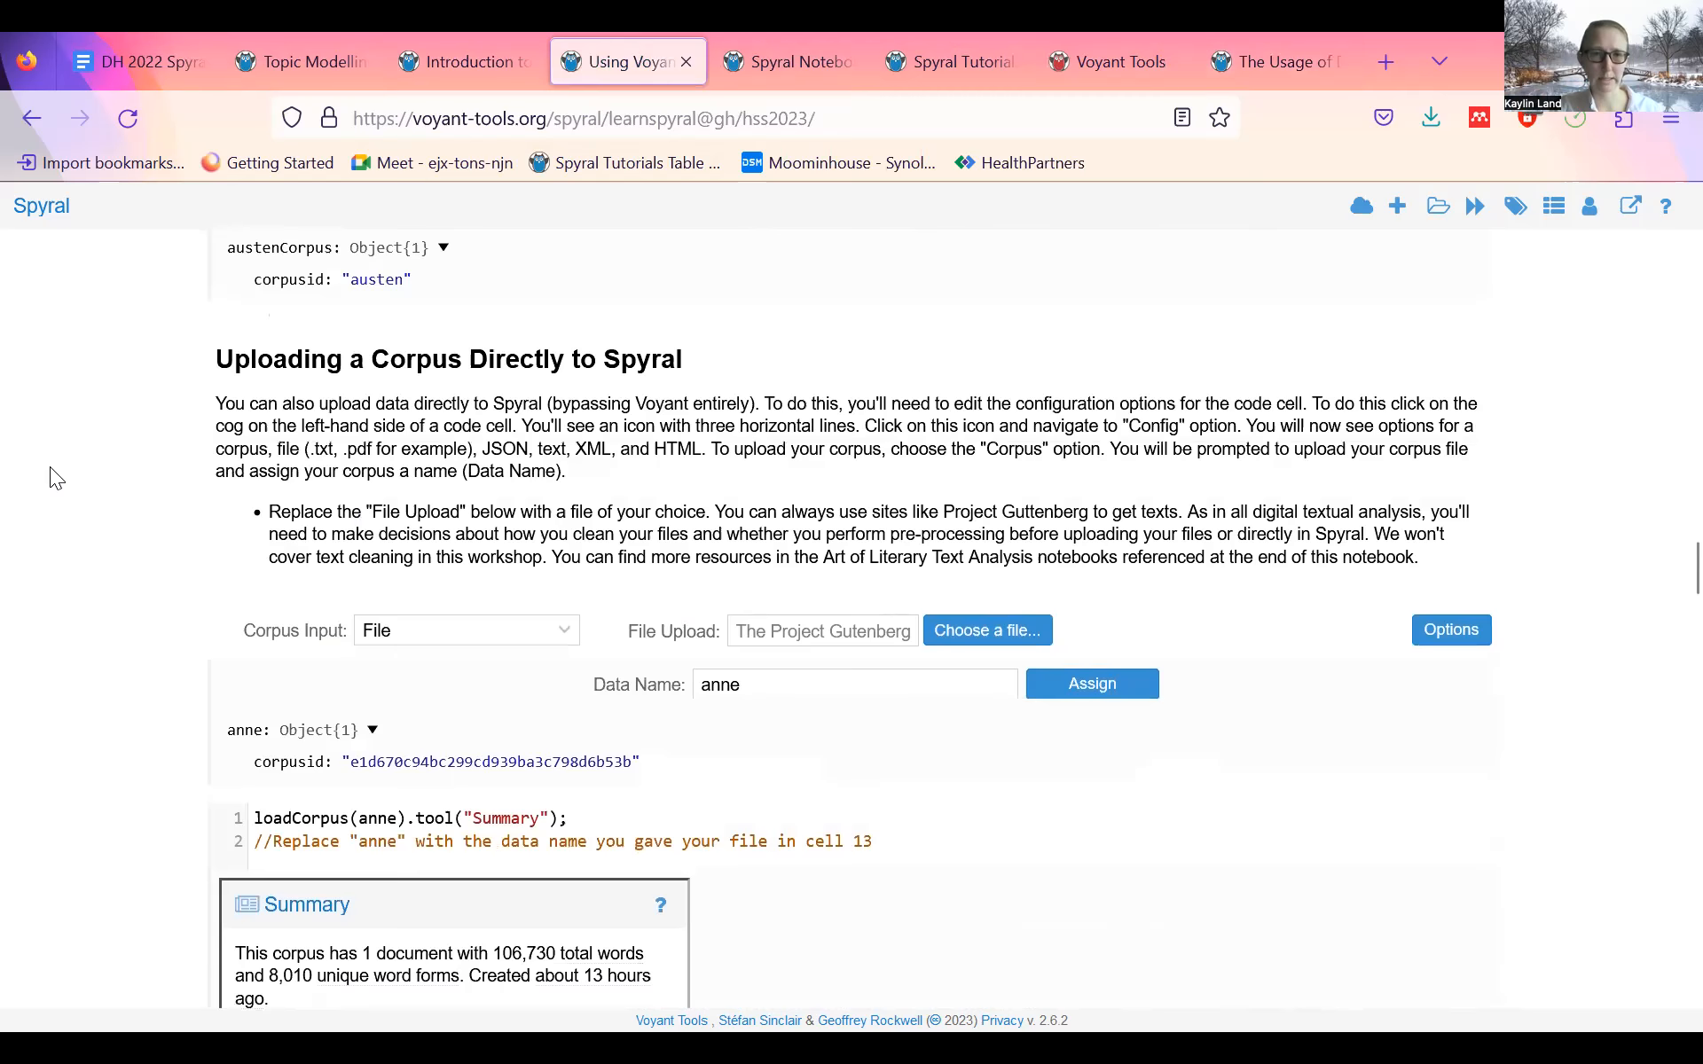
scroll(50, 467, down, 1)
scroll(49, 467, up, 4)
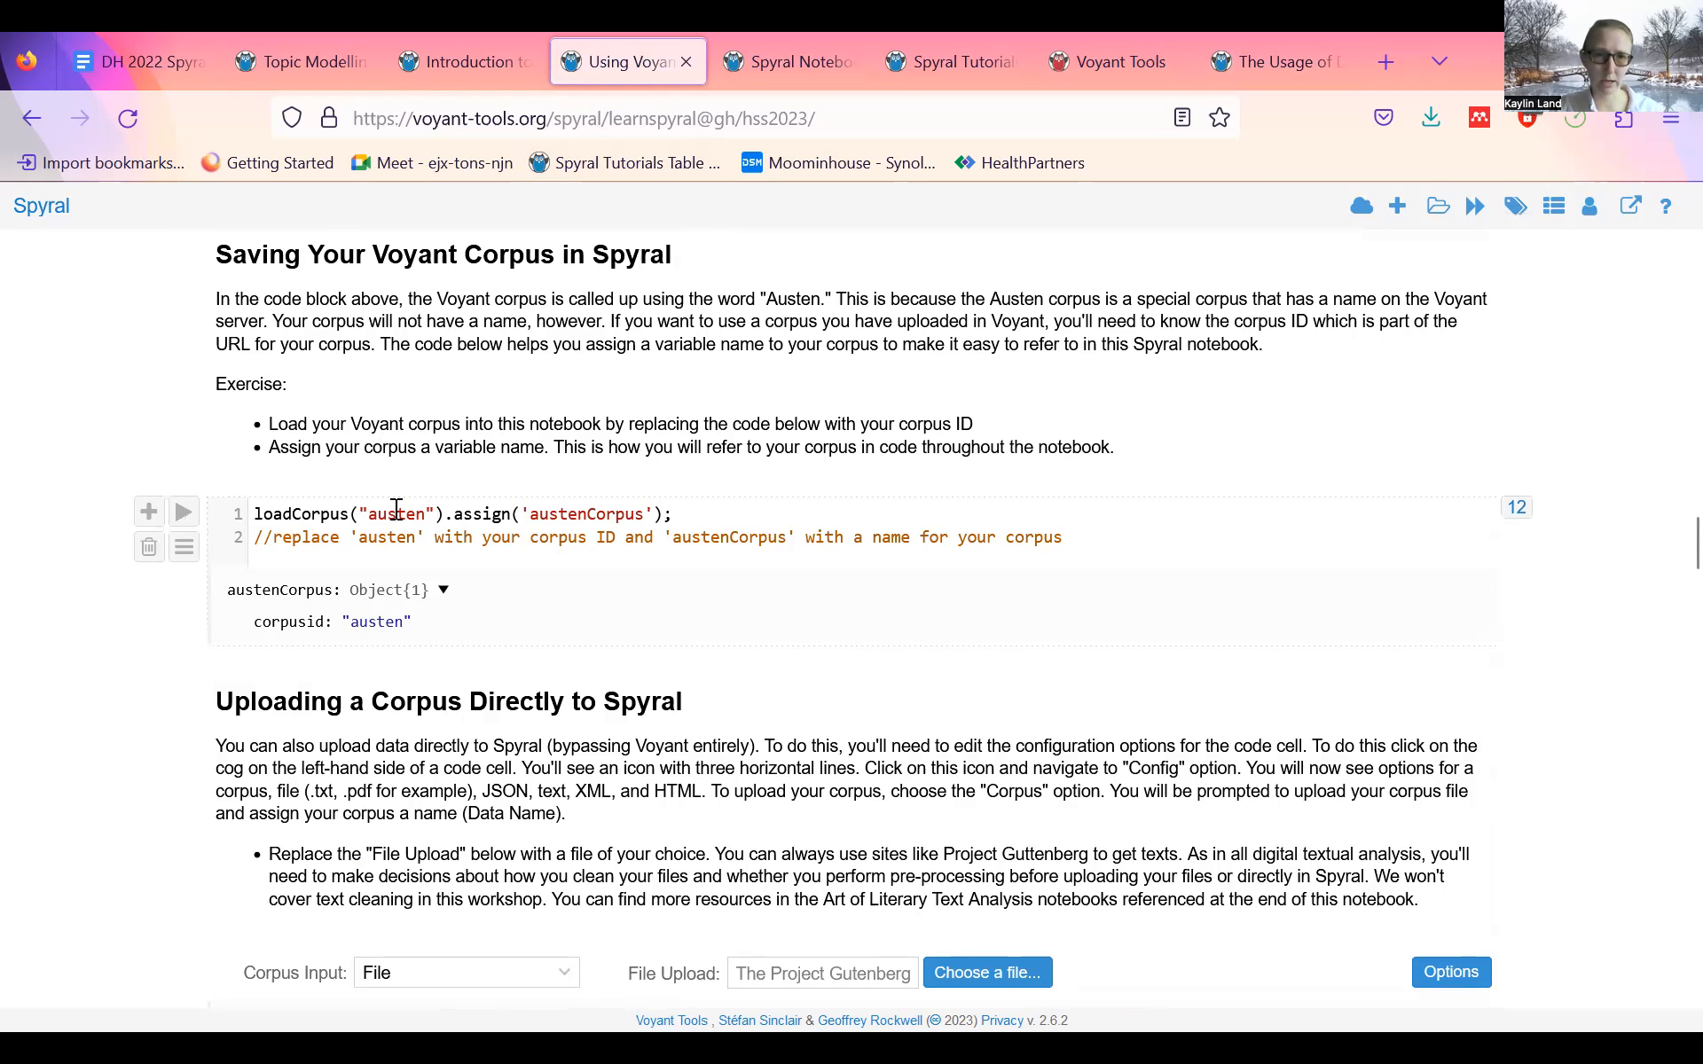
scroll(431, 569, down, 1)
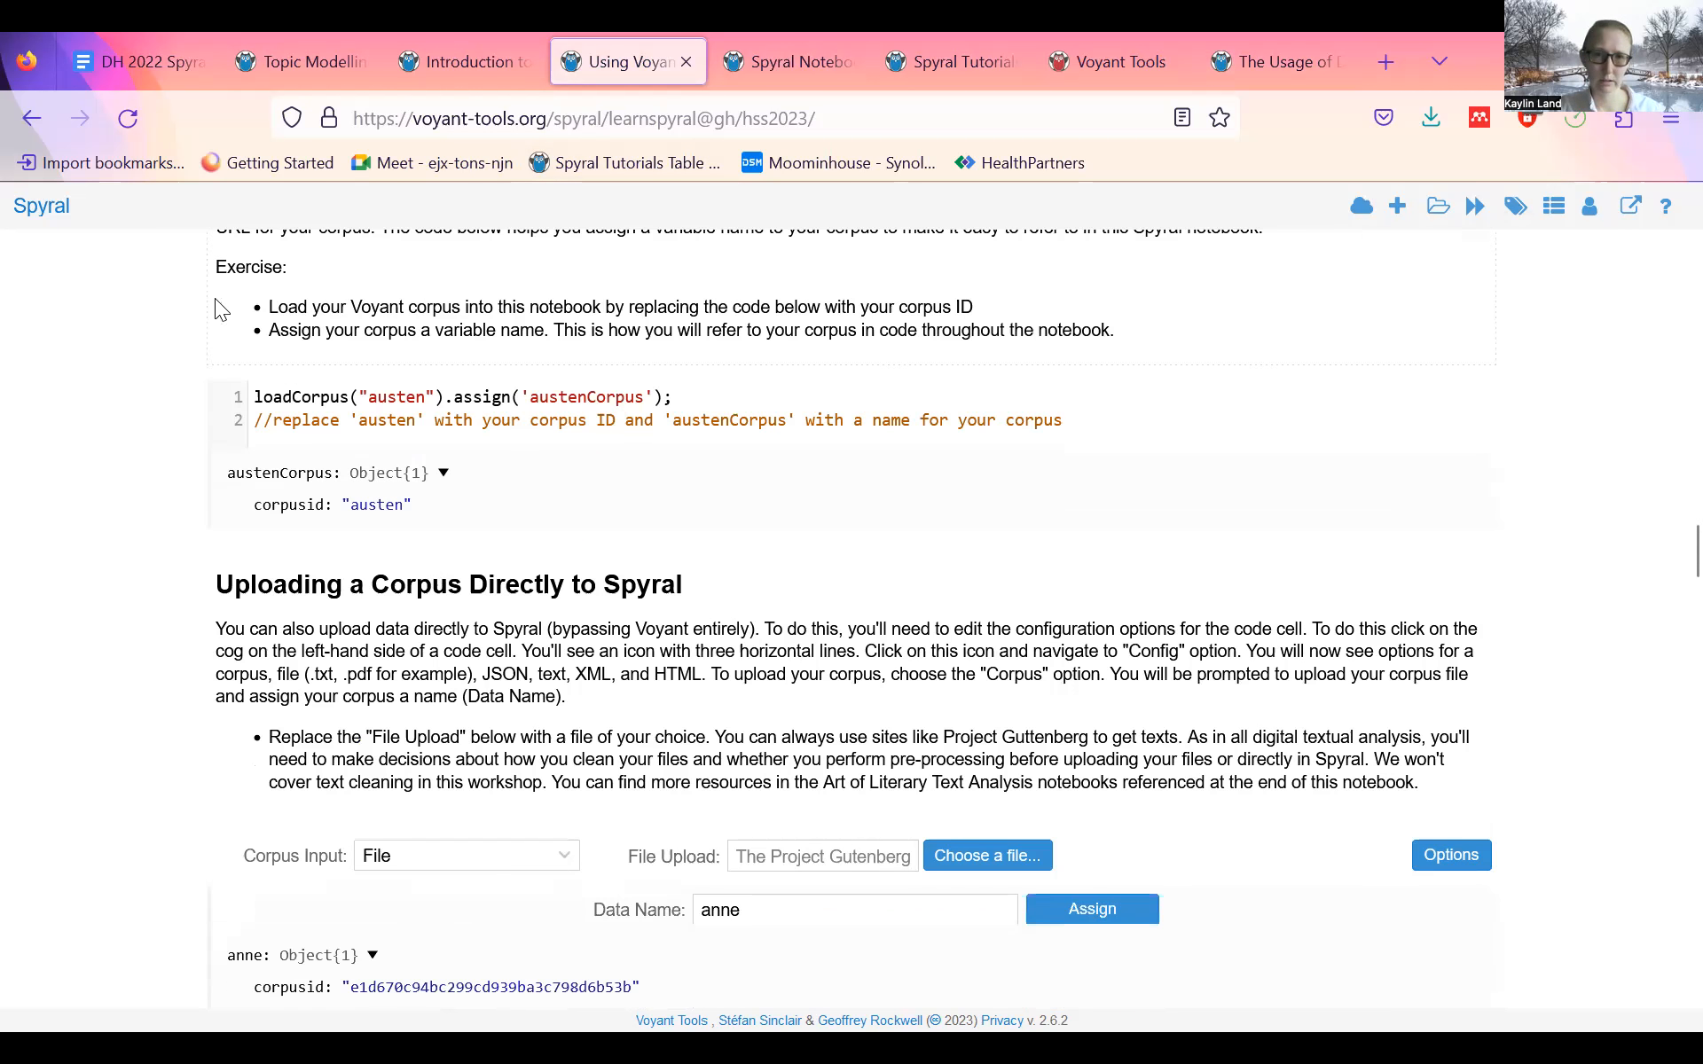
- Review the "Uploading a Corpus Directly to Spyral" instructions and show the available actions for the file-upload cell named anne
scroll(211, 351, down, 3)
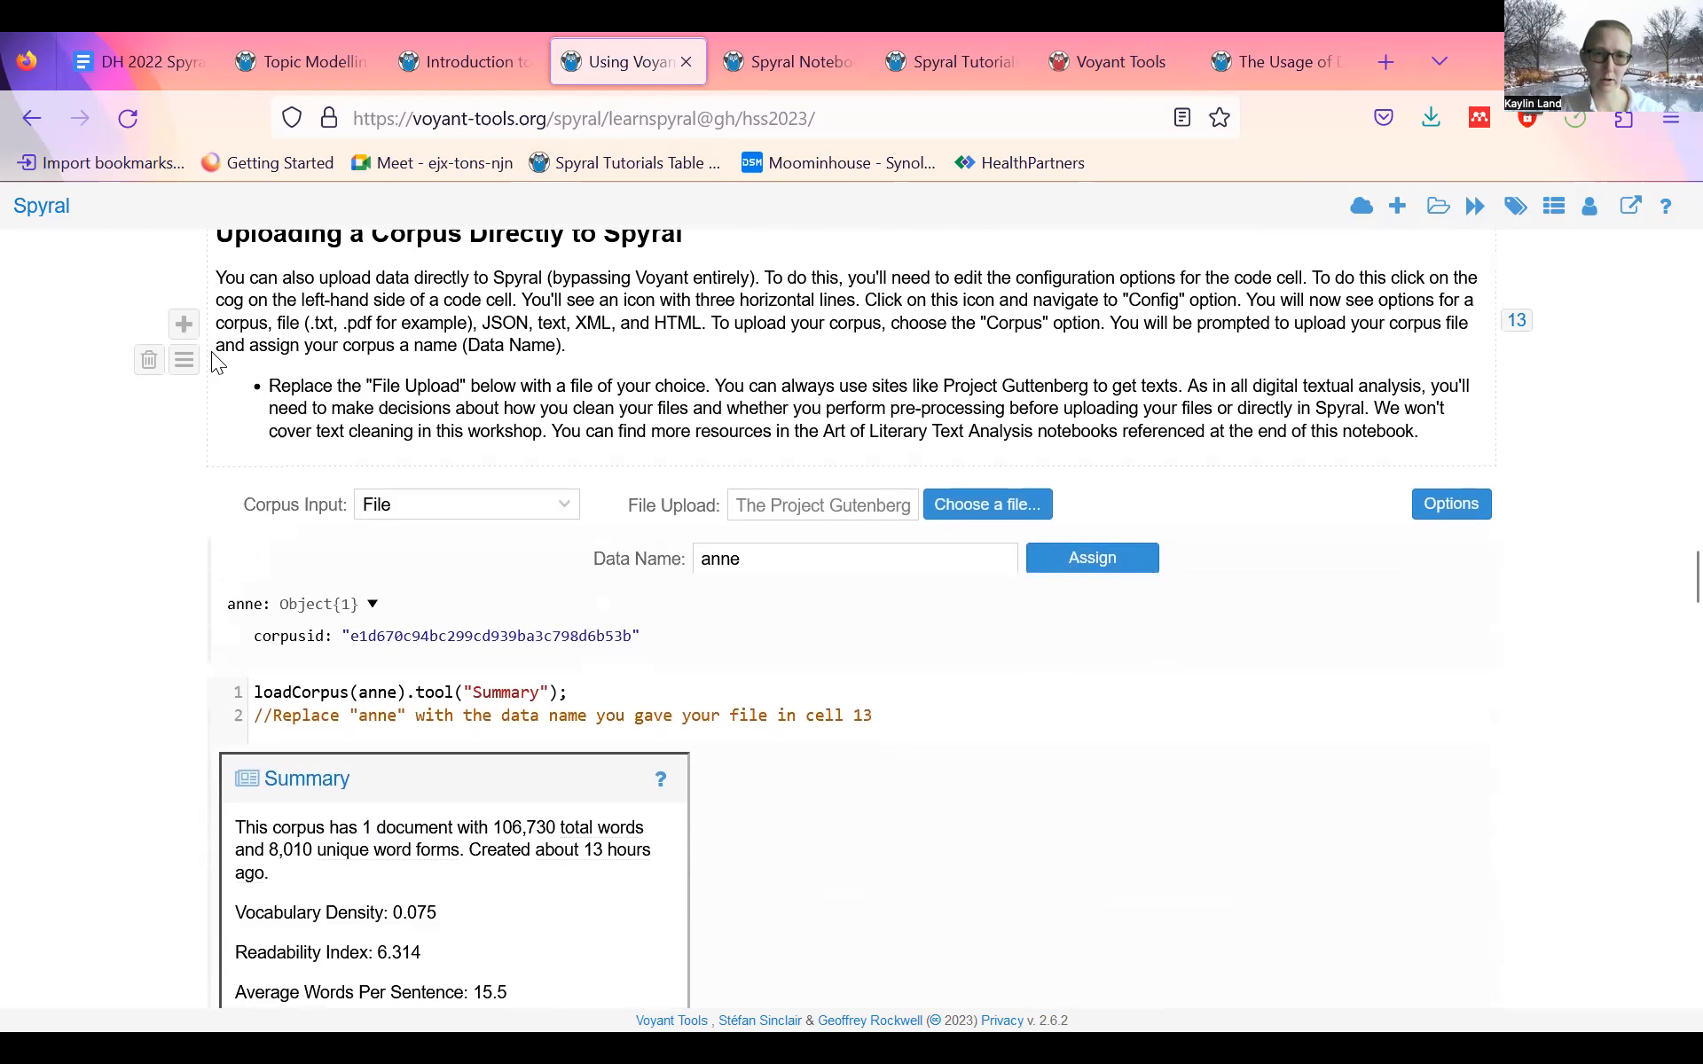
scroll(134, 399, up, 2)
scroll(124, 435, down, 2)
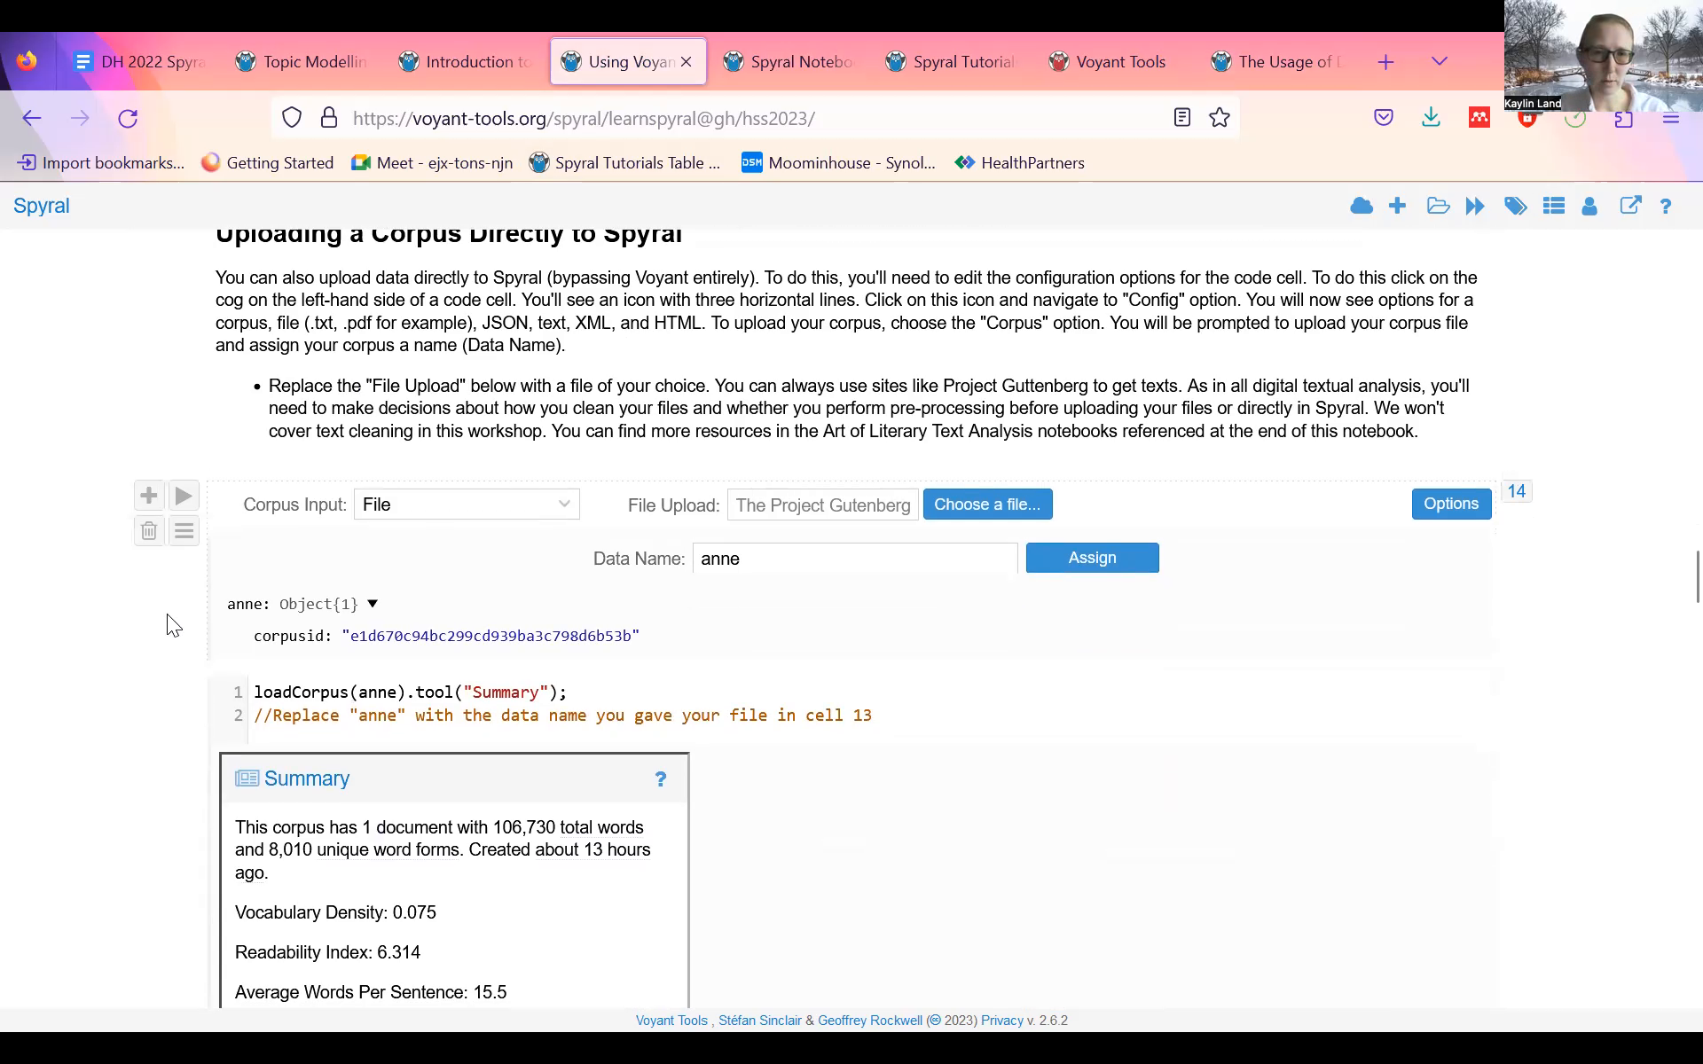
scroll(168, 621, down, 1)
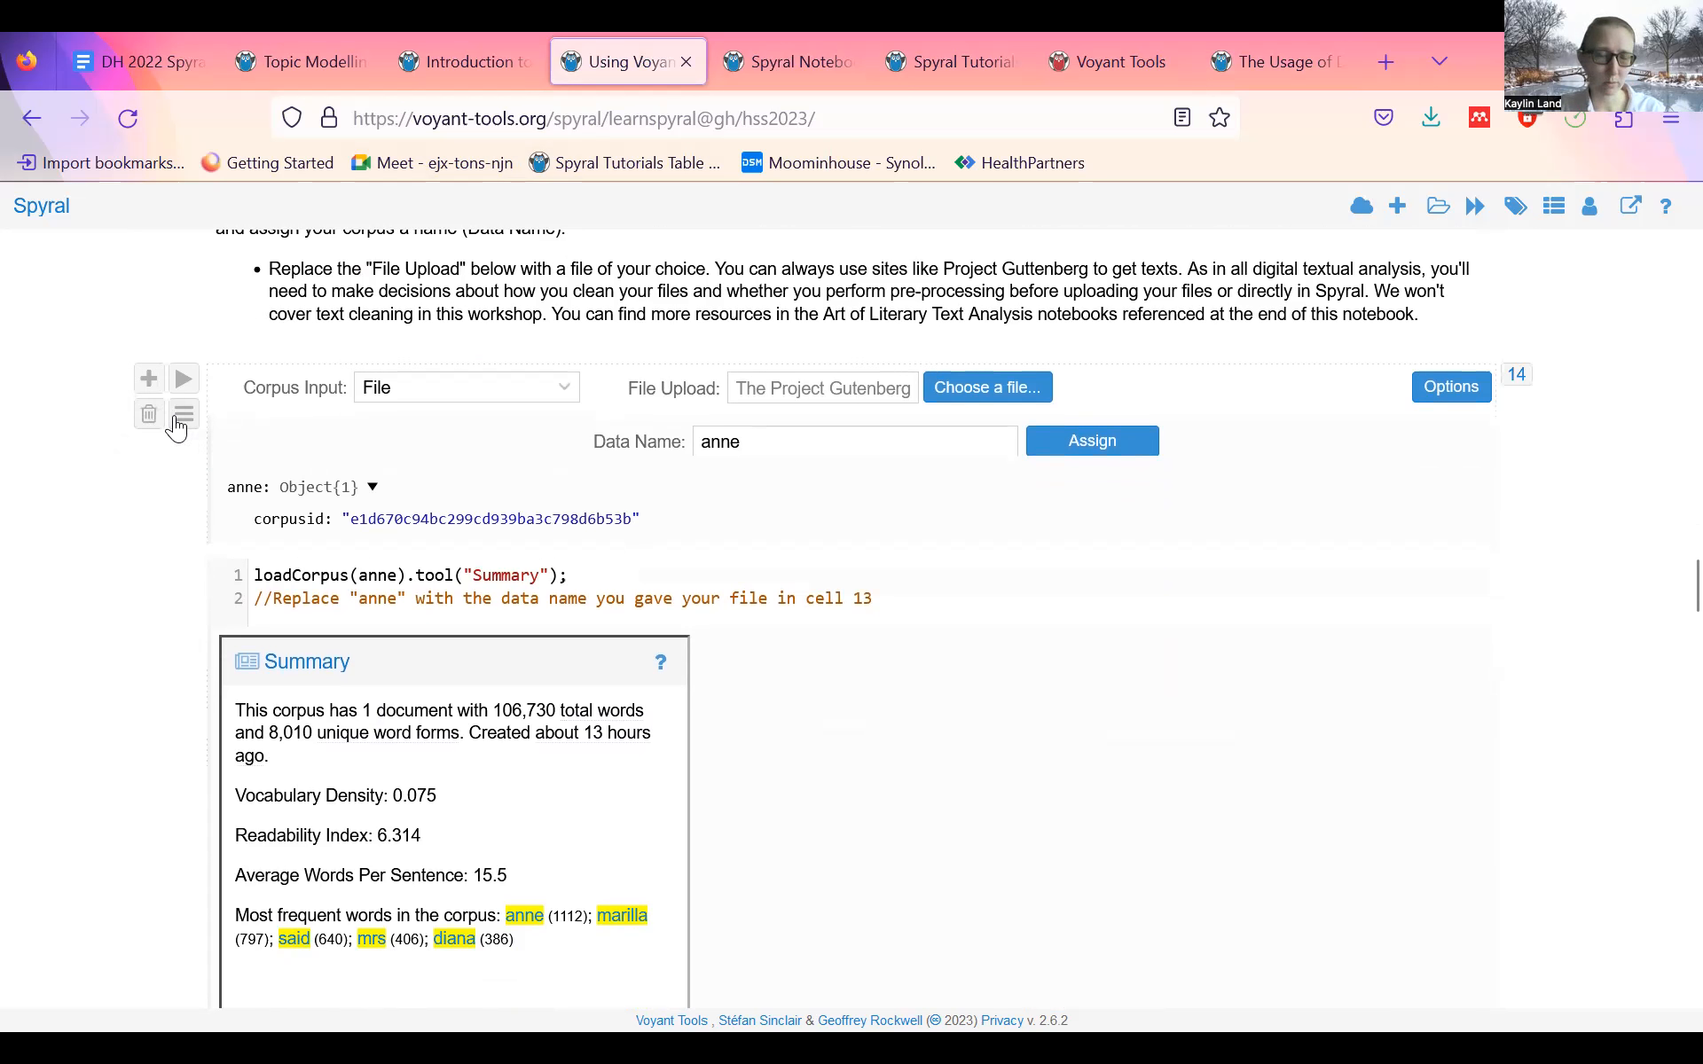
click(183, 414)
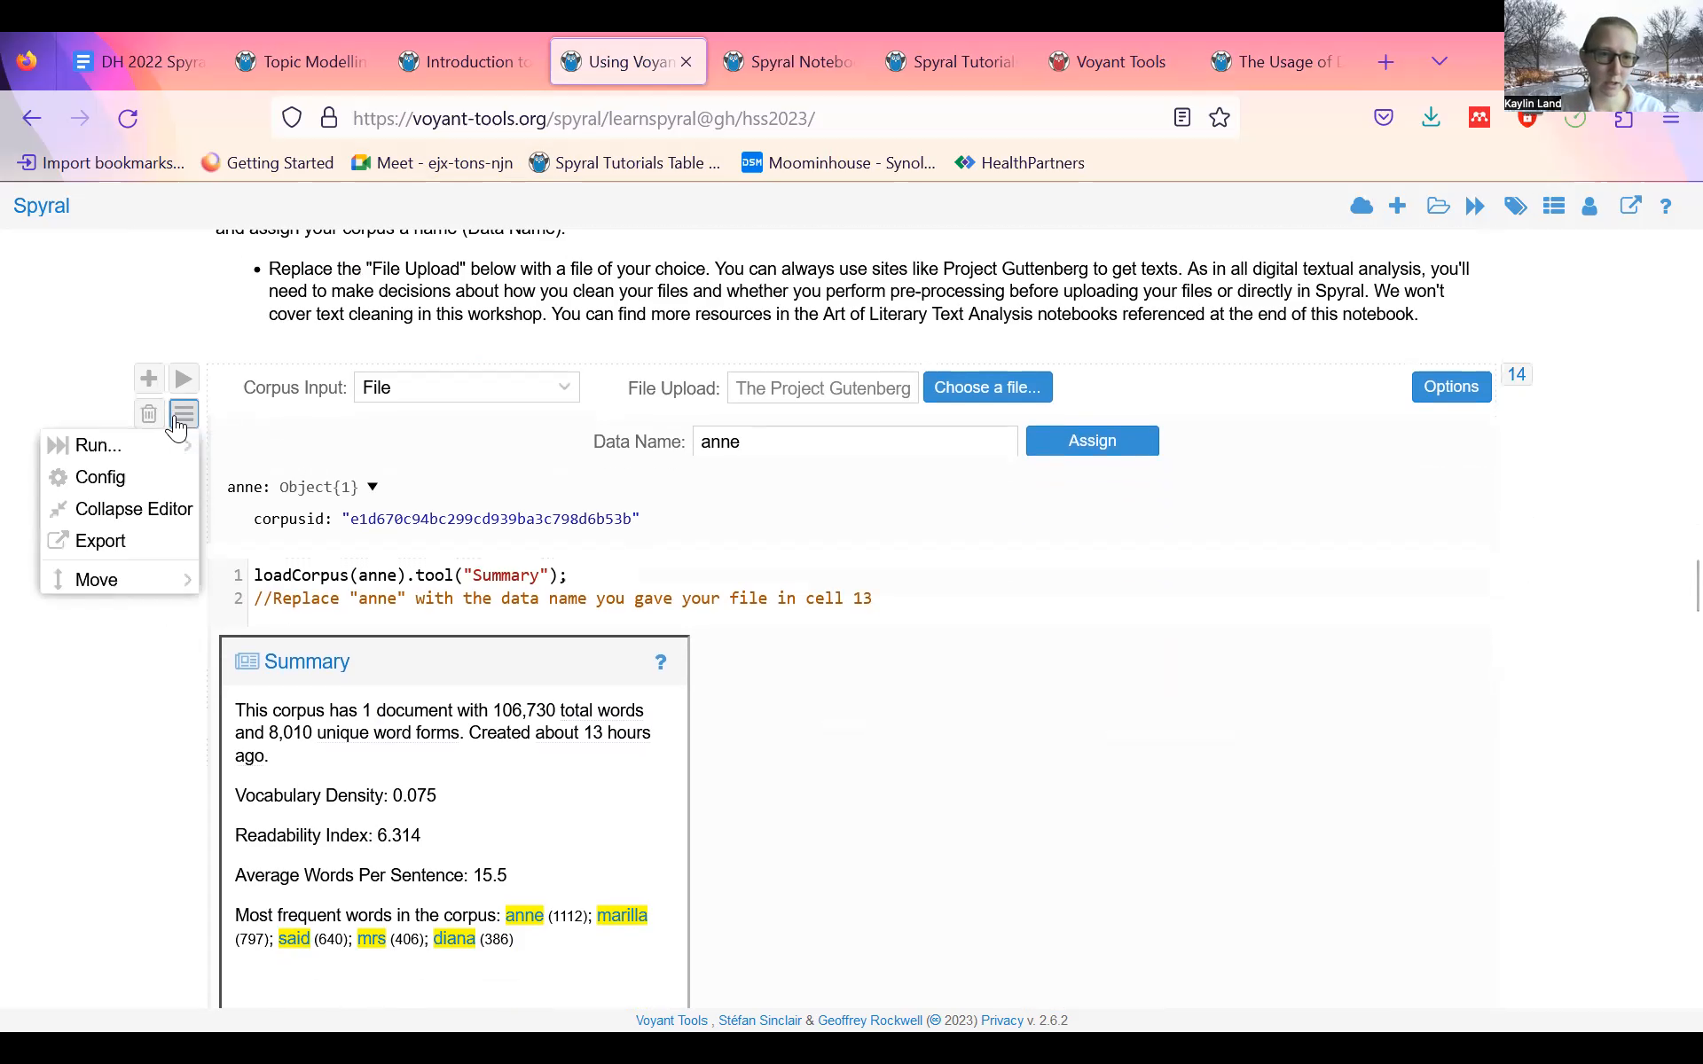
click(292, 351)
scroll(250, 506, up, 3)
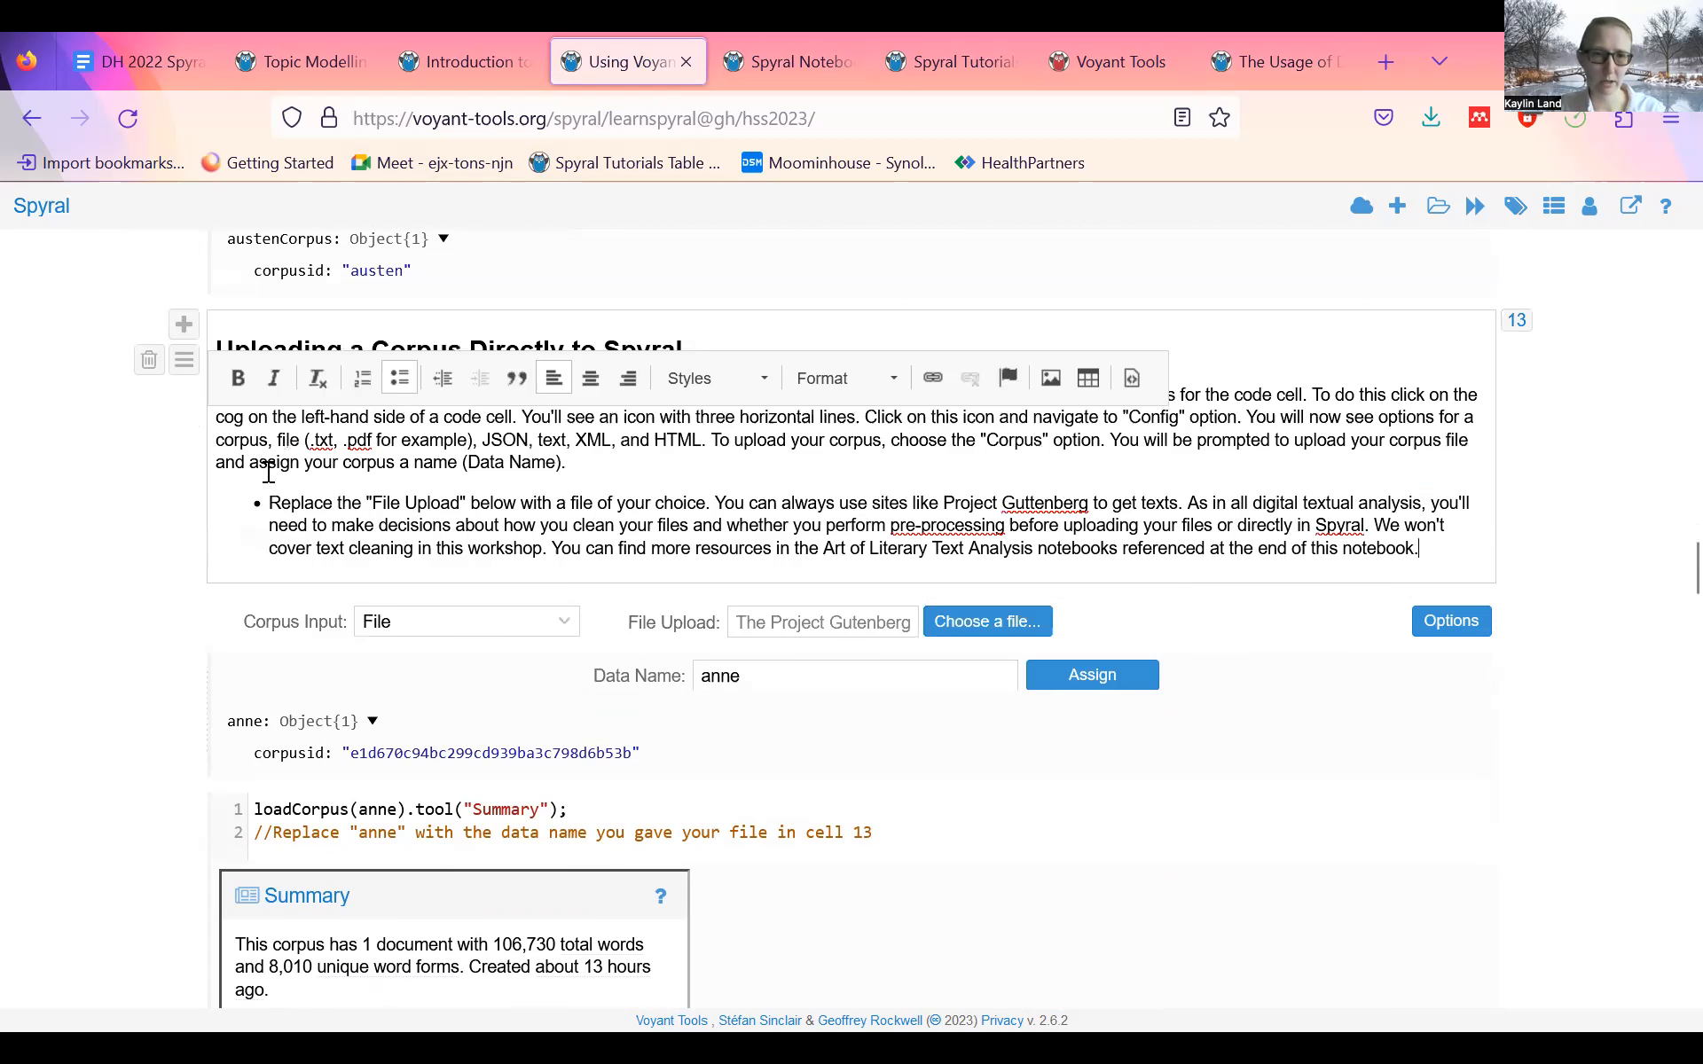
- Add a new code cell directly below the "Uploading a Corpus Directly to Spyral" text cell
click(180, 326)
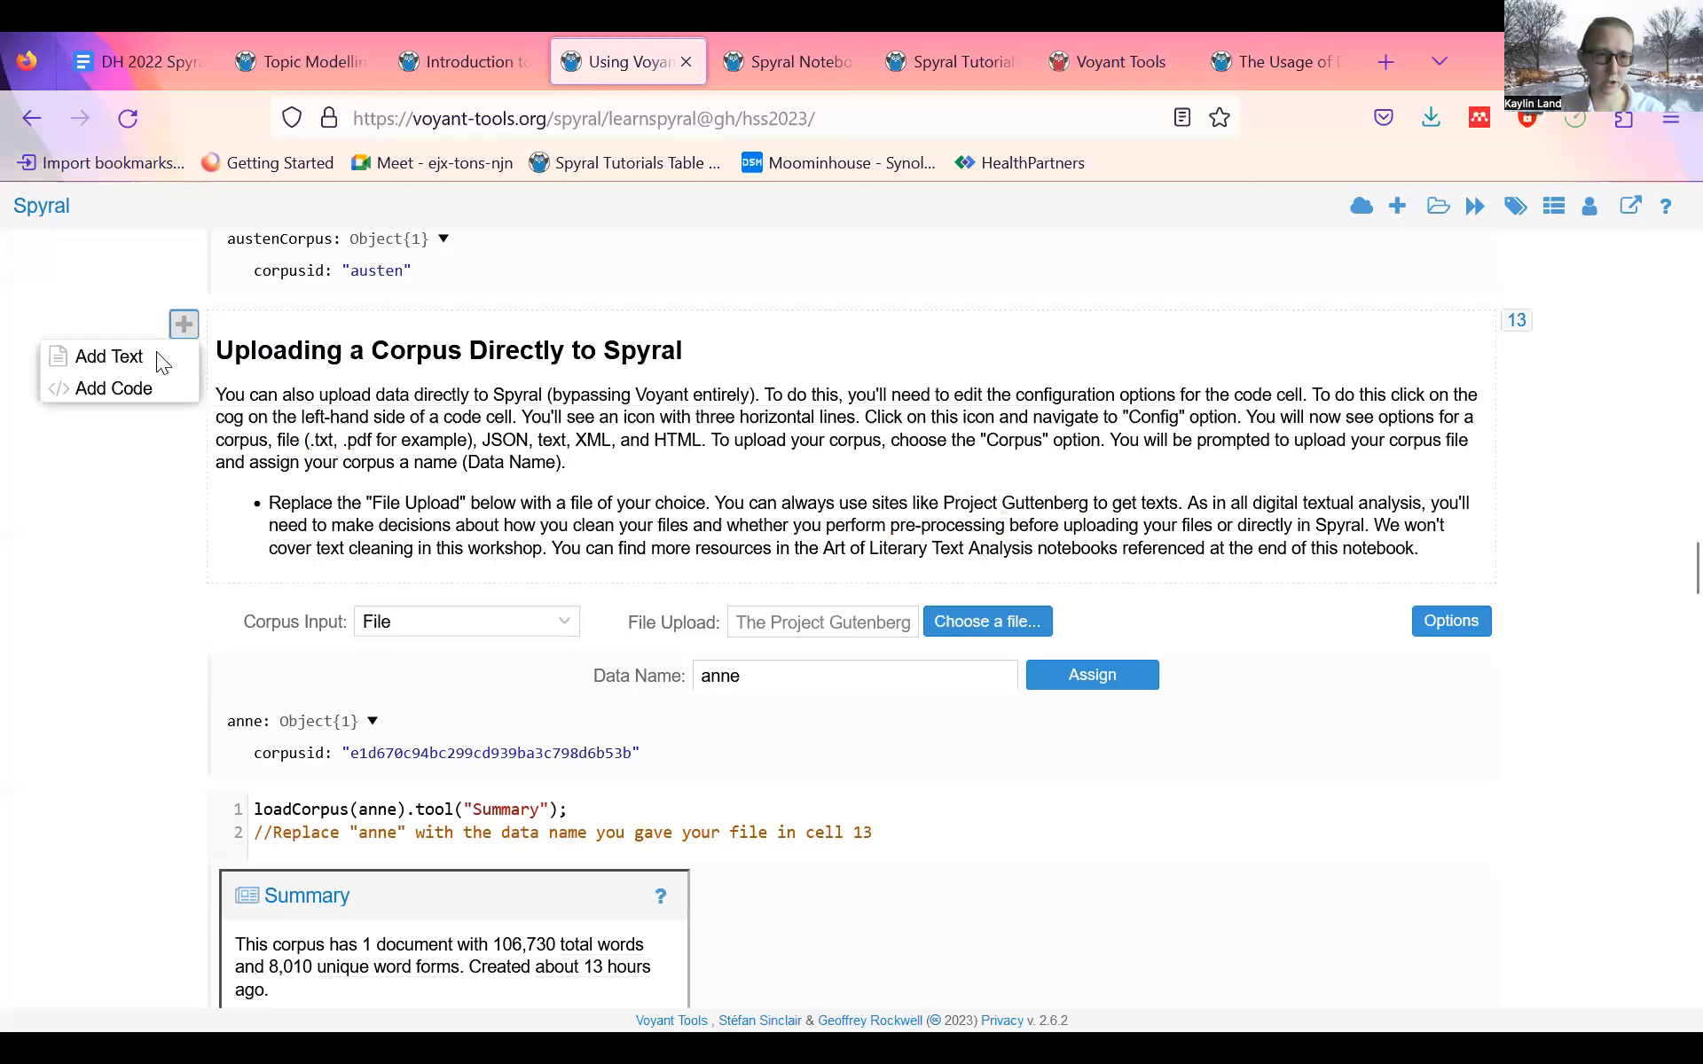
click(137, 392)
click(358, 377)
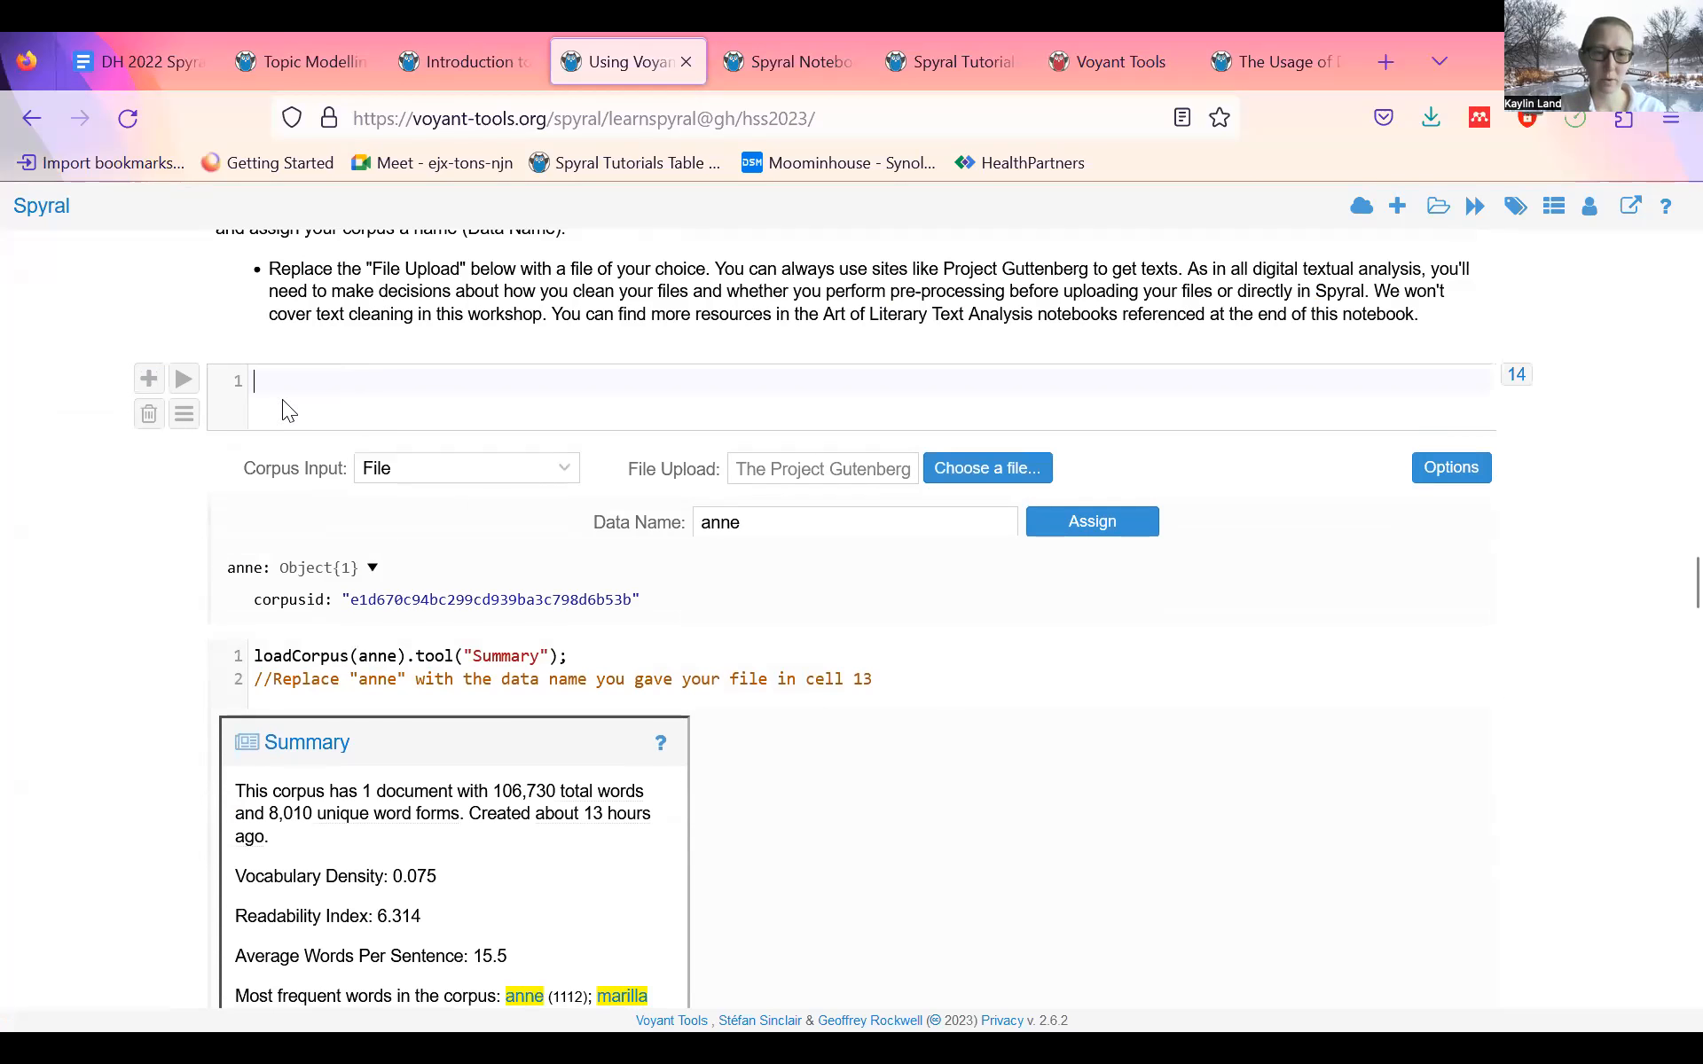
- Configure the new empty code cell as a Corpus data cell
click(184, 415)
mouse_move(182, 443)
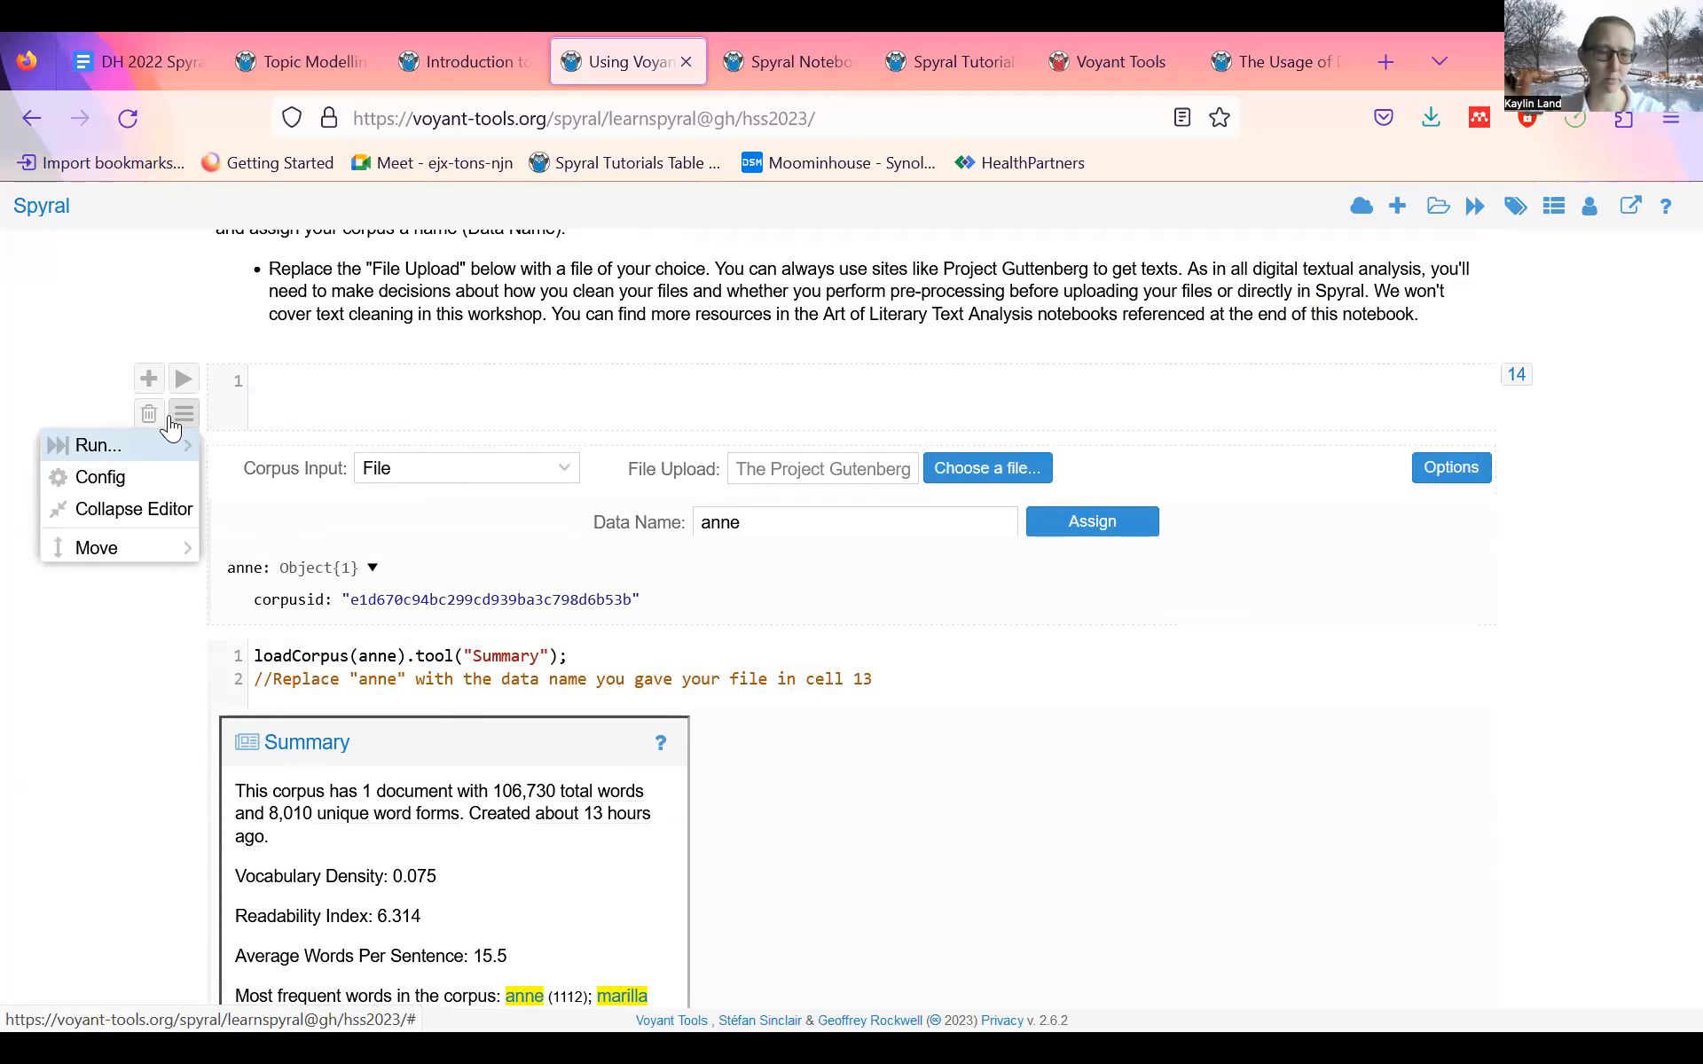
click(135, 493)
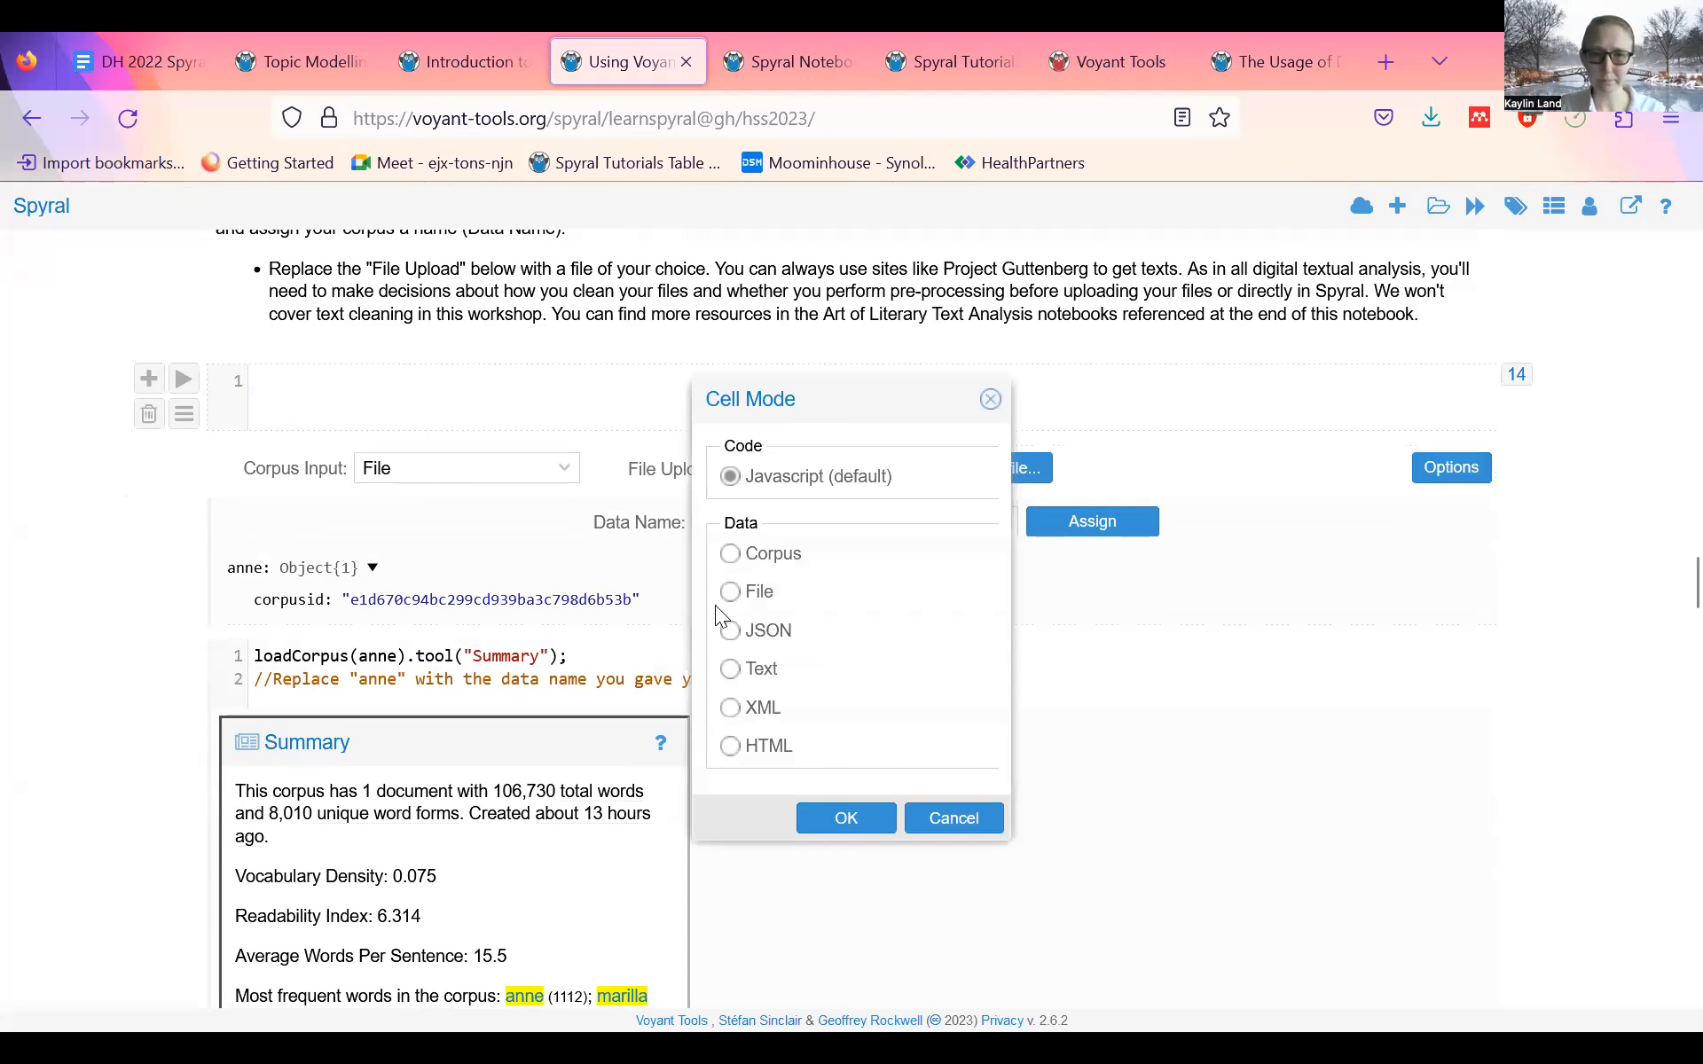
drag(758, 403, 804, 329)
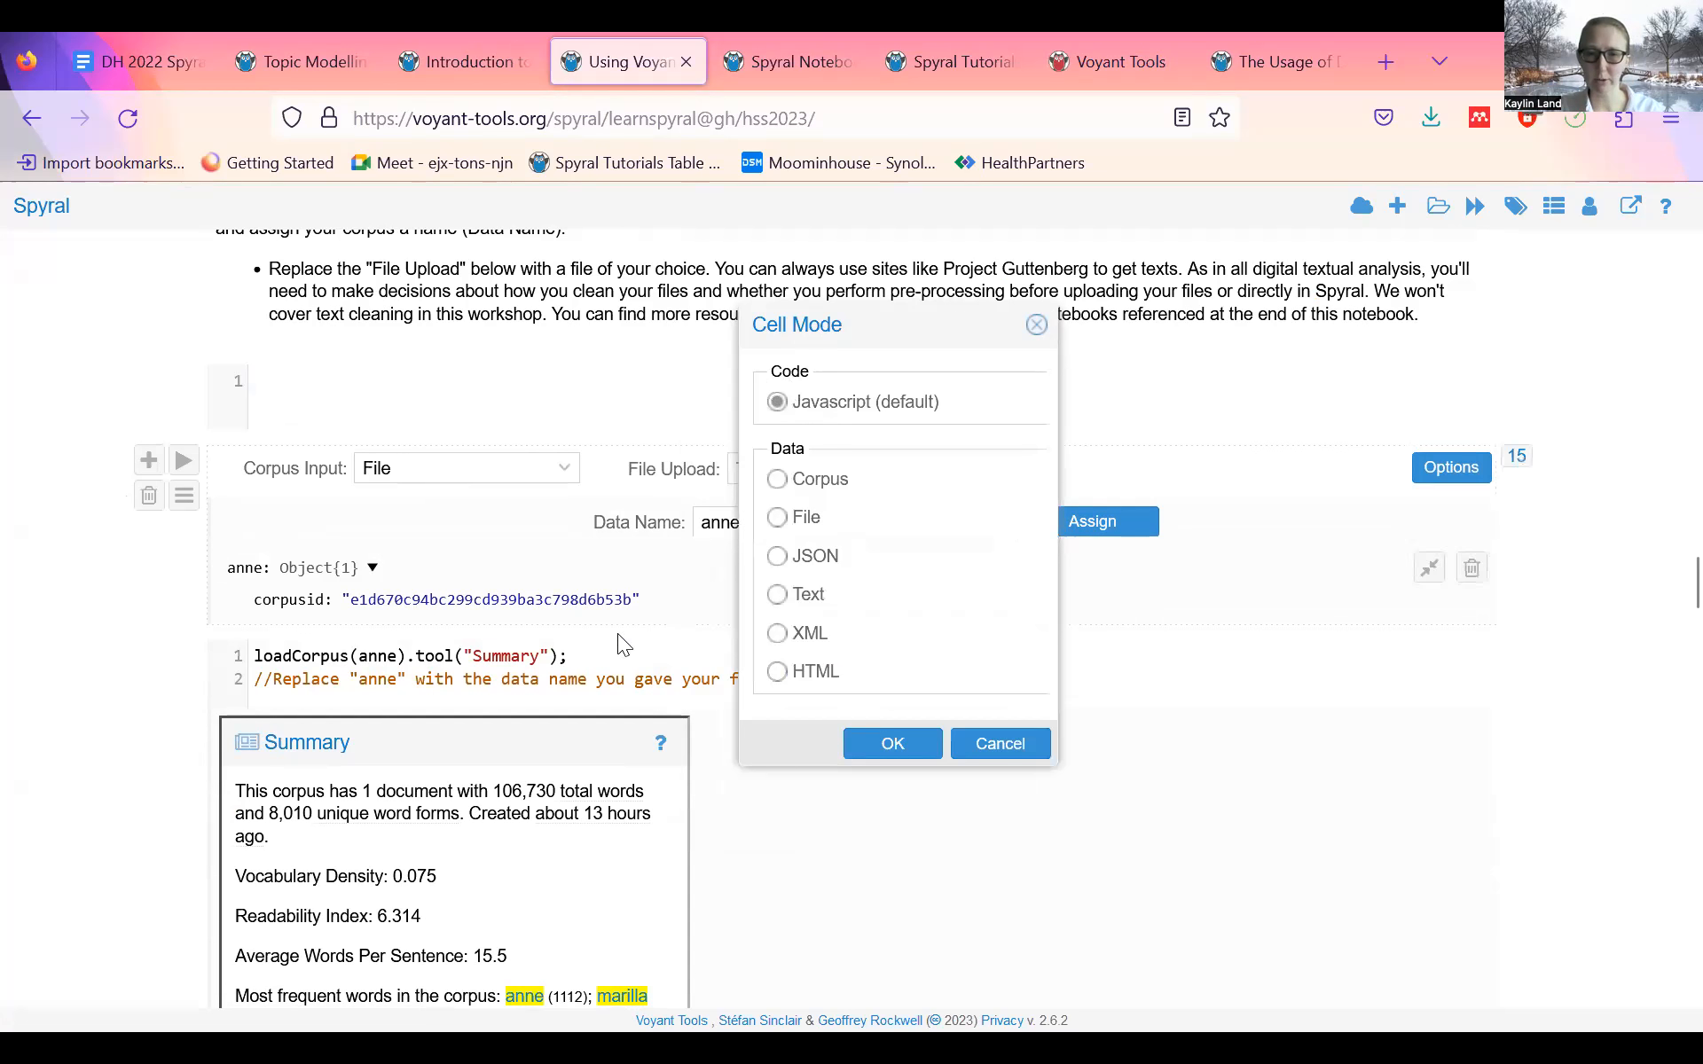
click(779, 479)
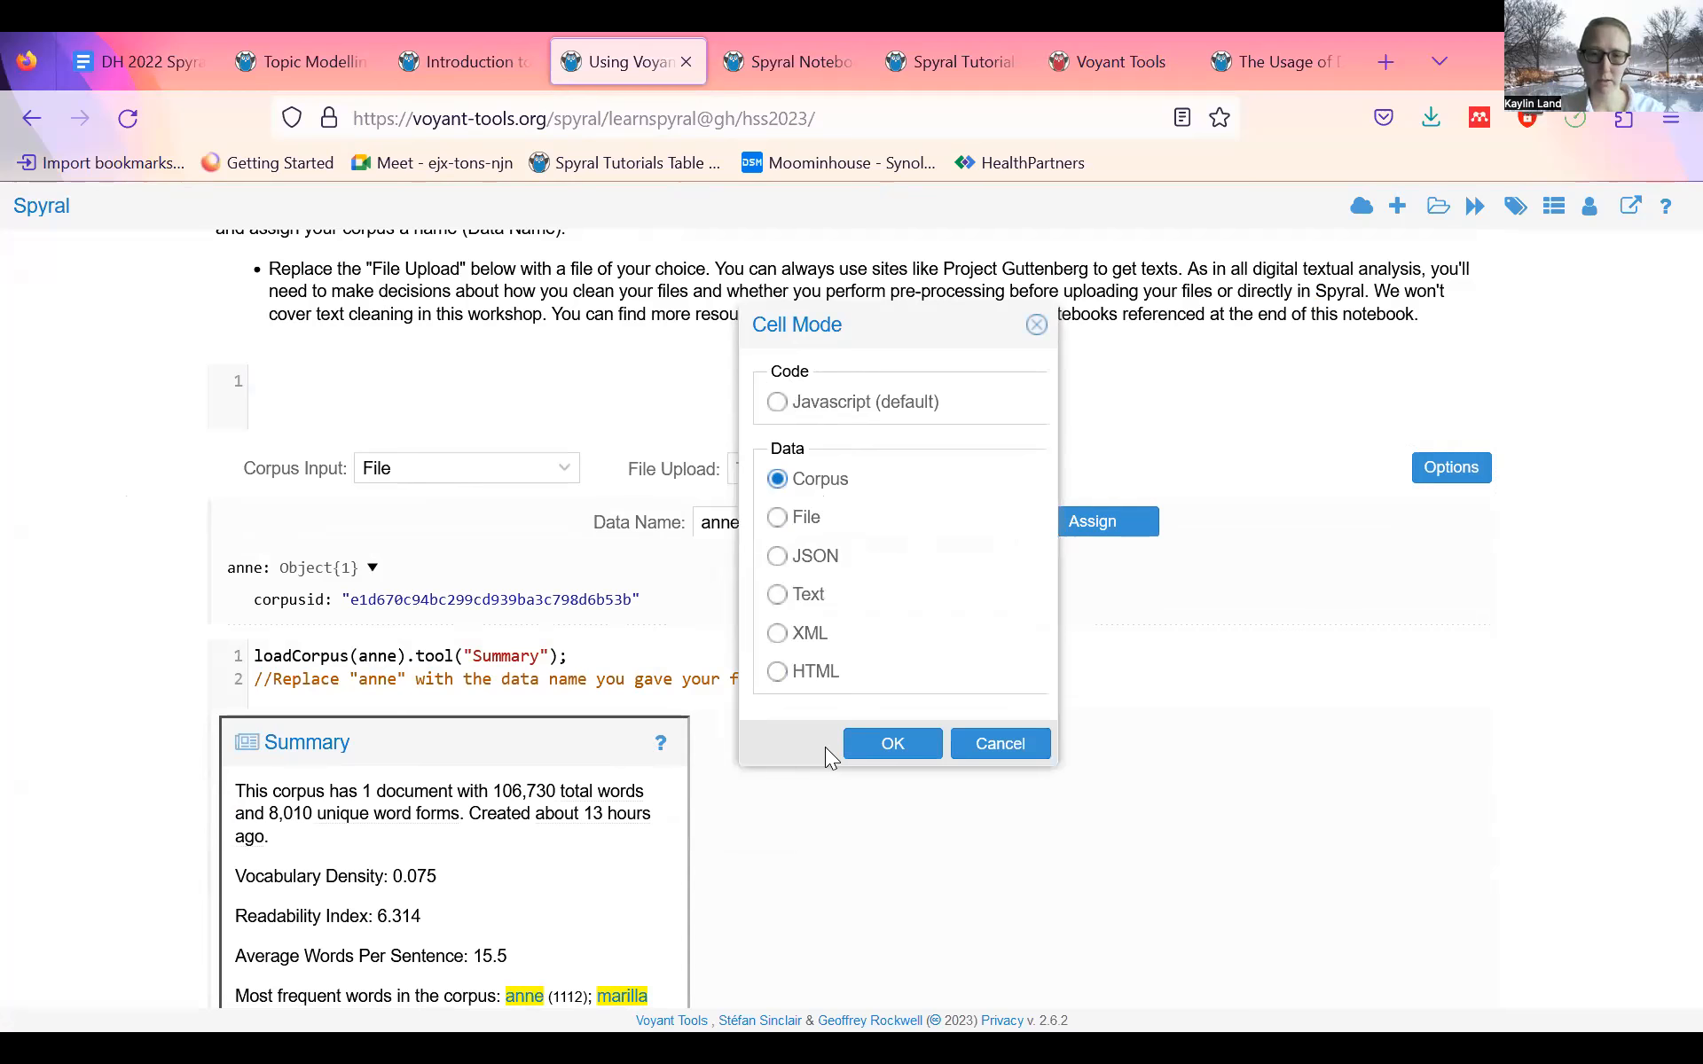
click(915, 745)
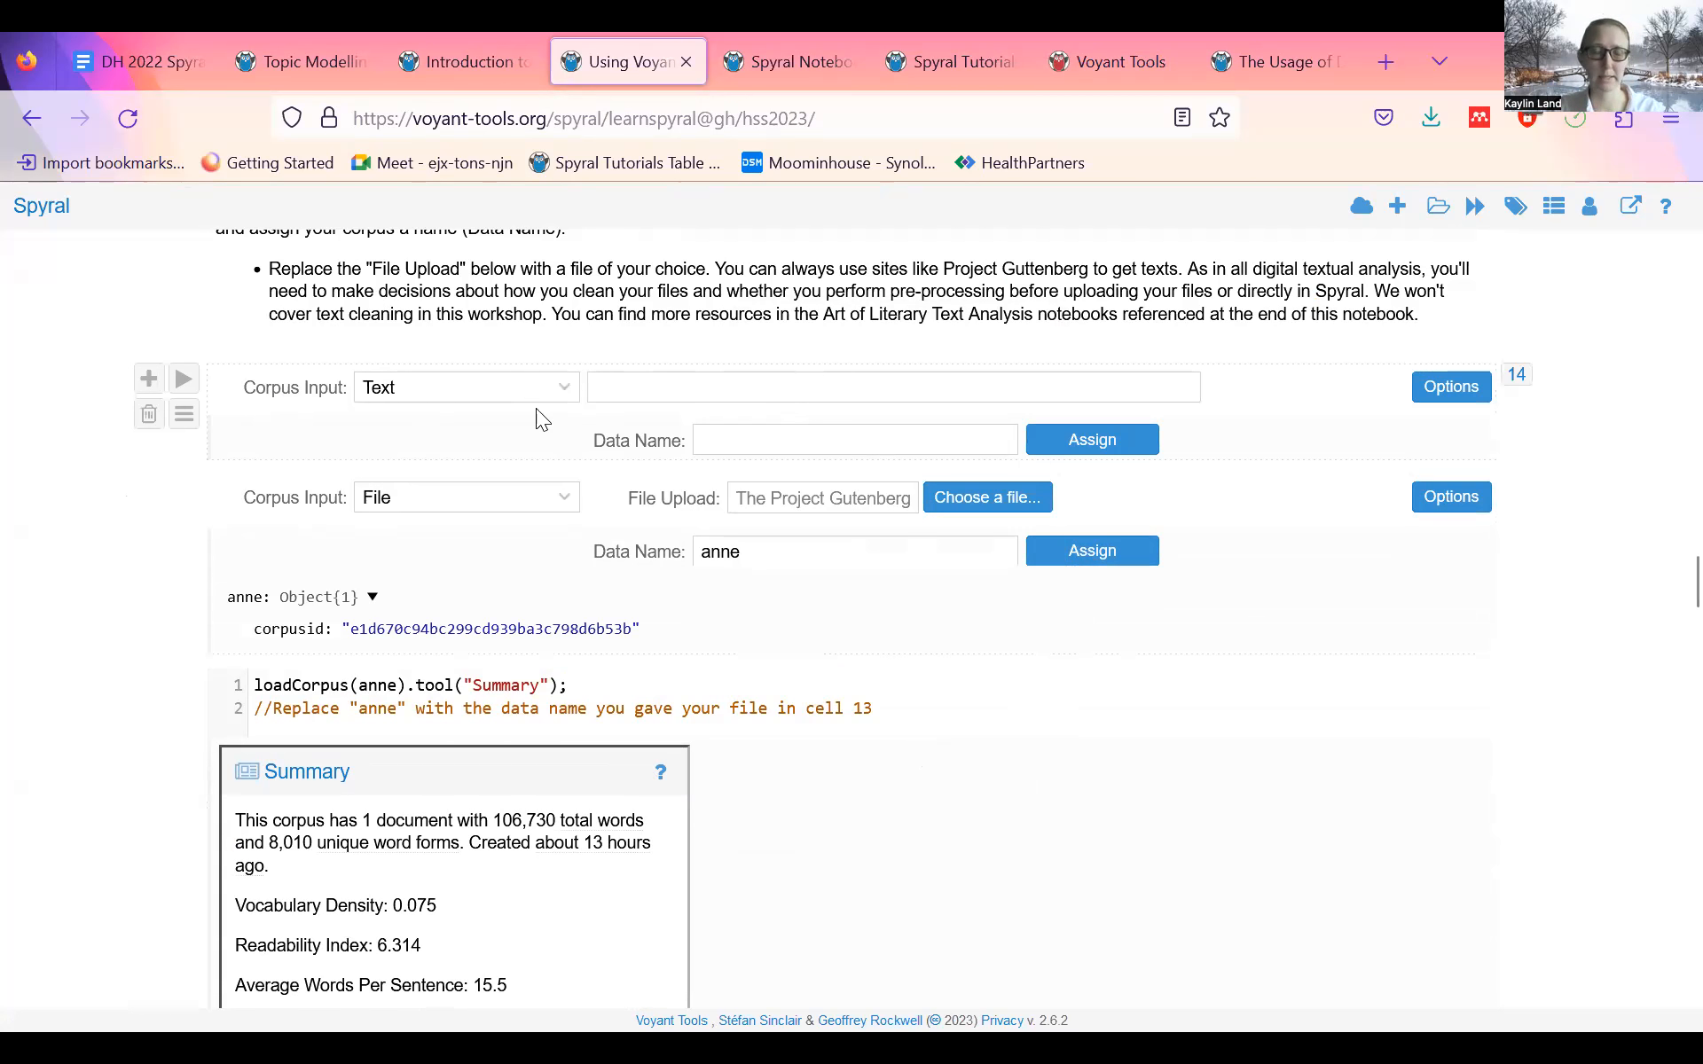
- Show the Text and Variable choices for the new cell's corpus input, and set the input to File
click(575, 390)
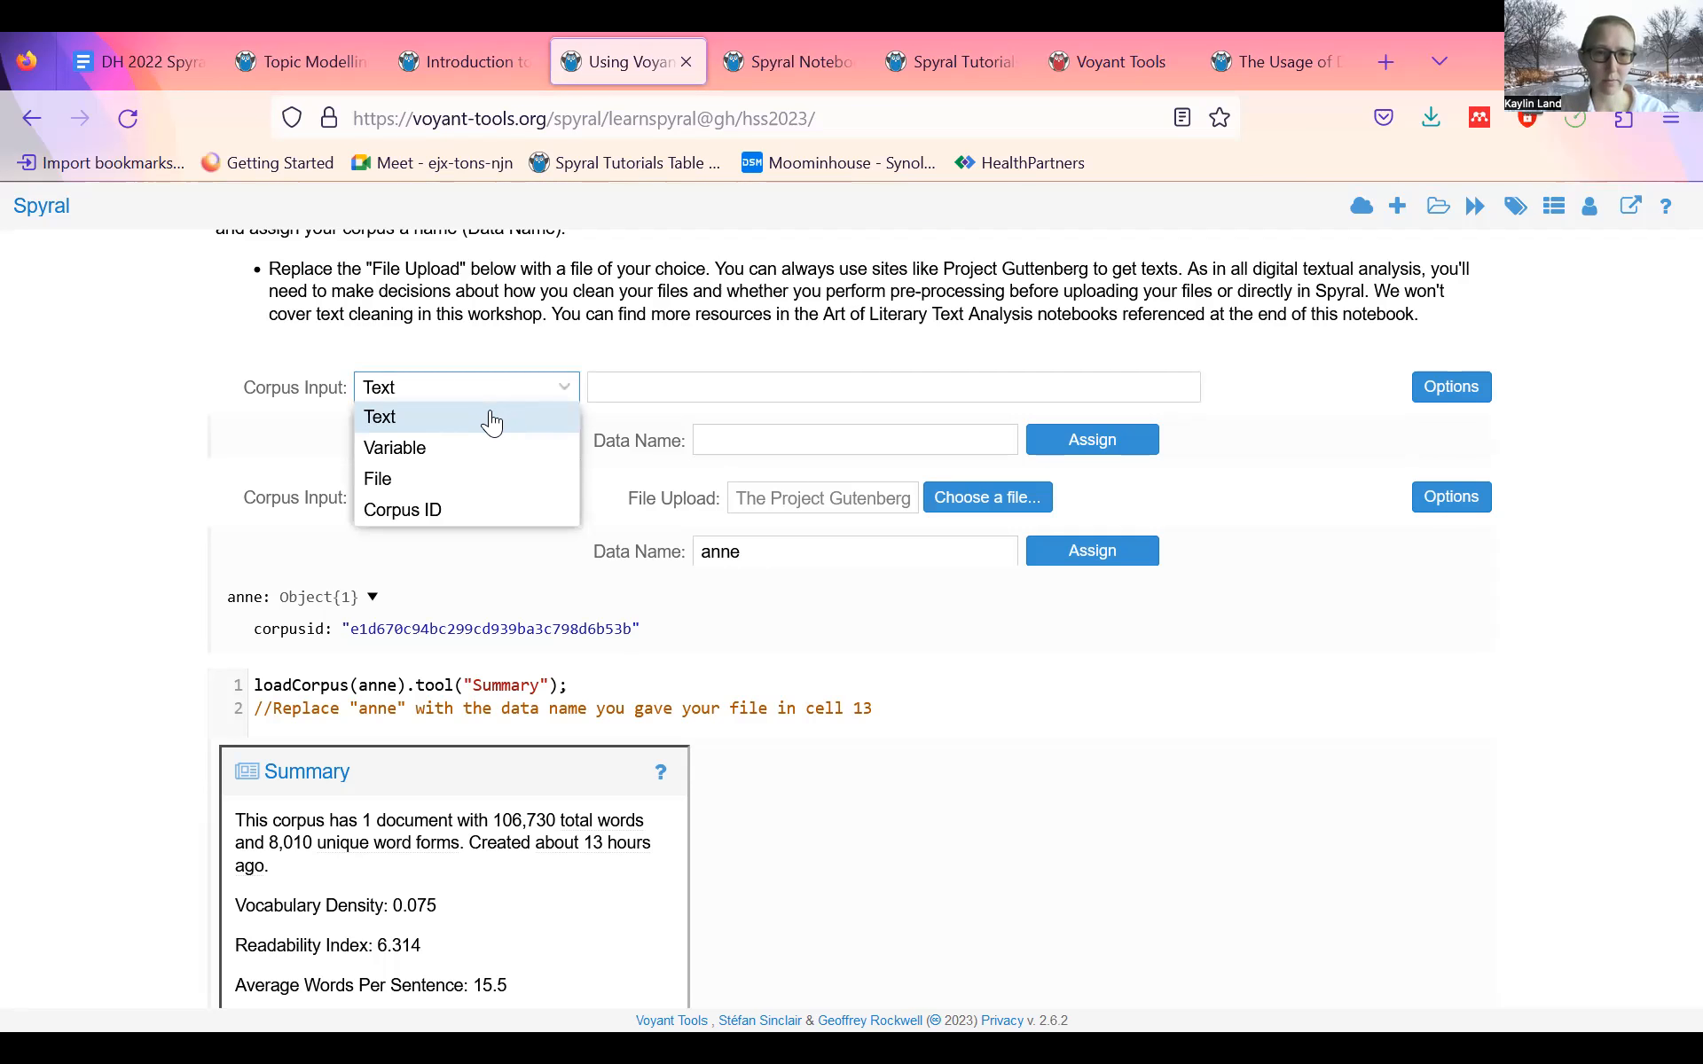
click(649, 383)
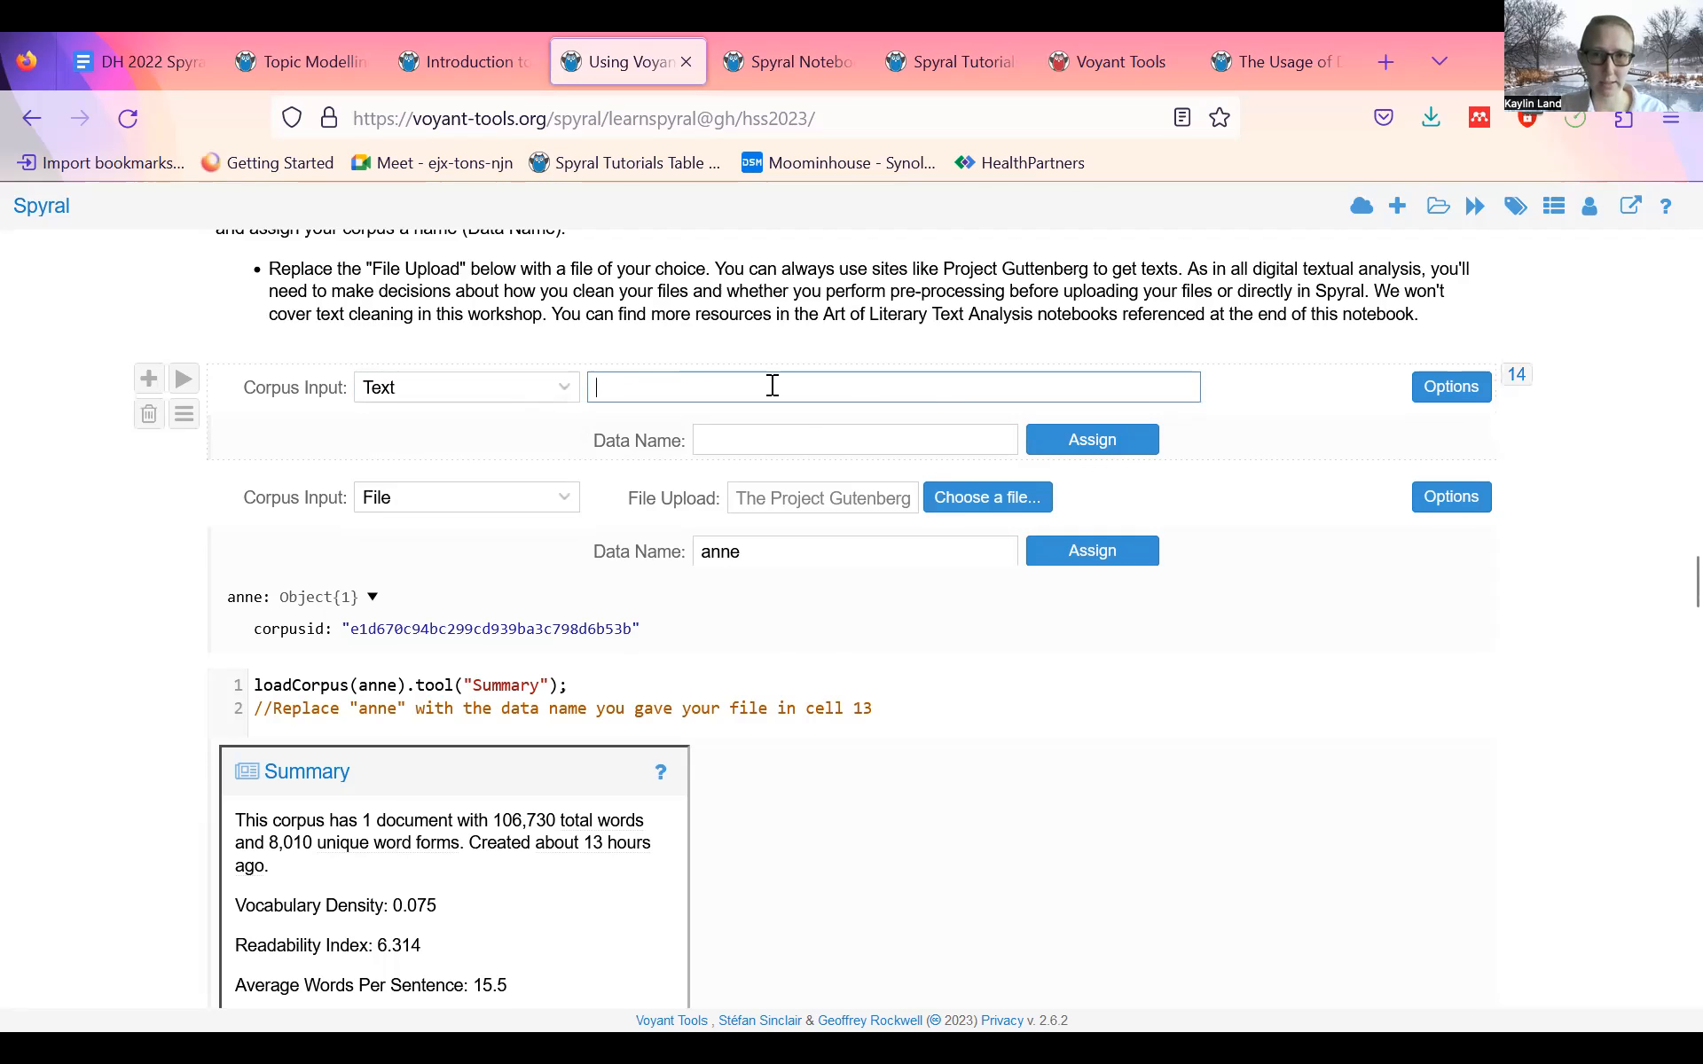
click(485, 387)
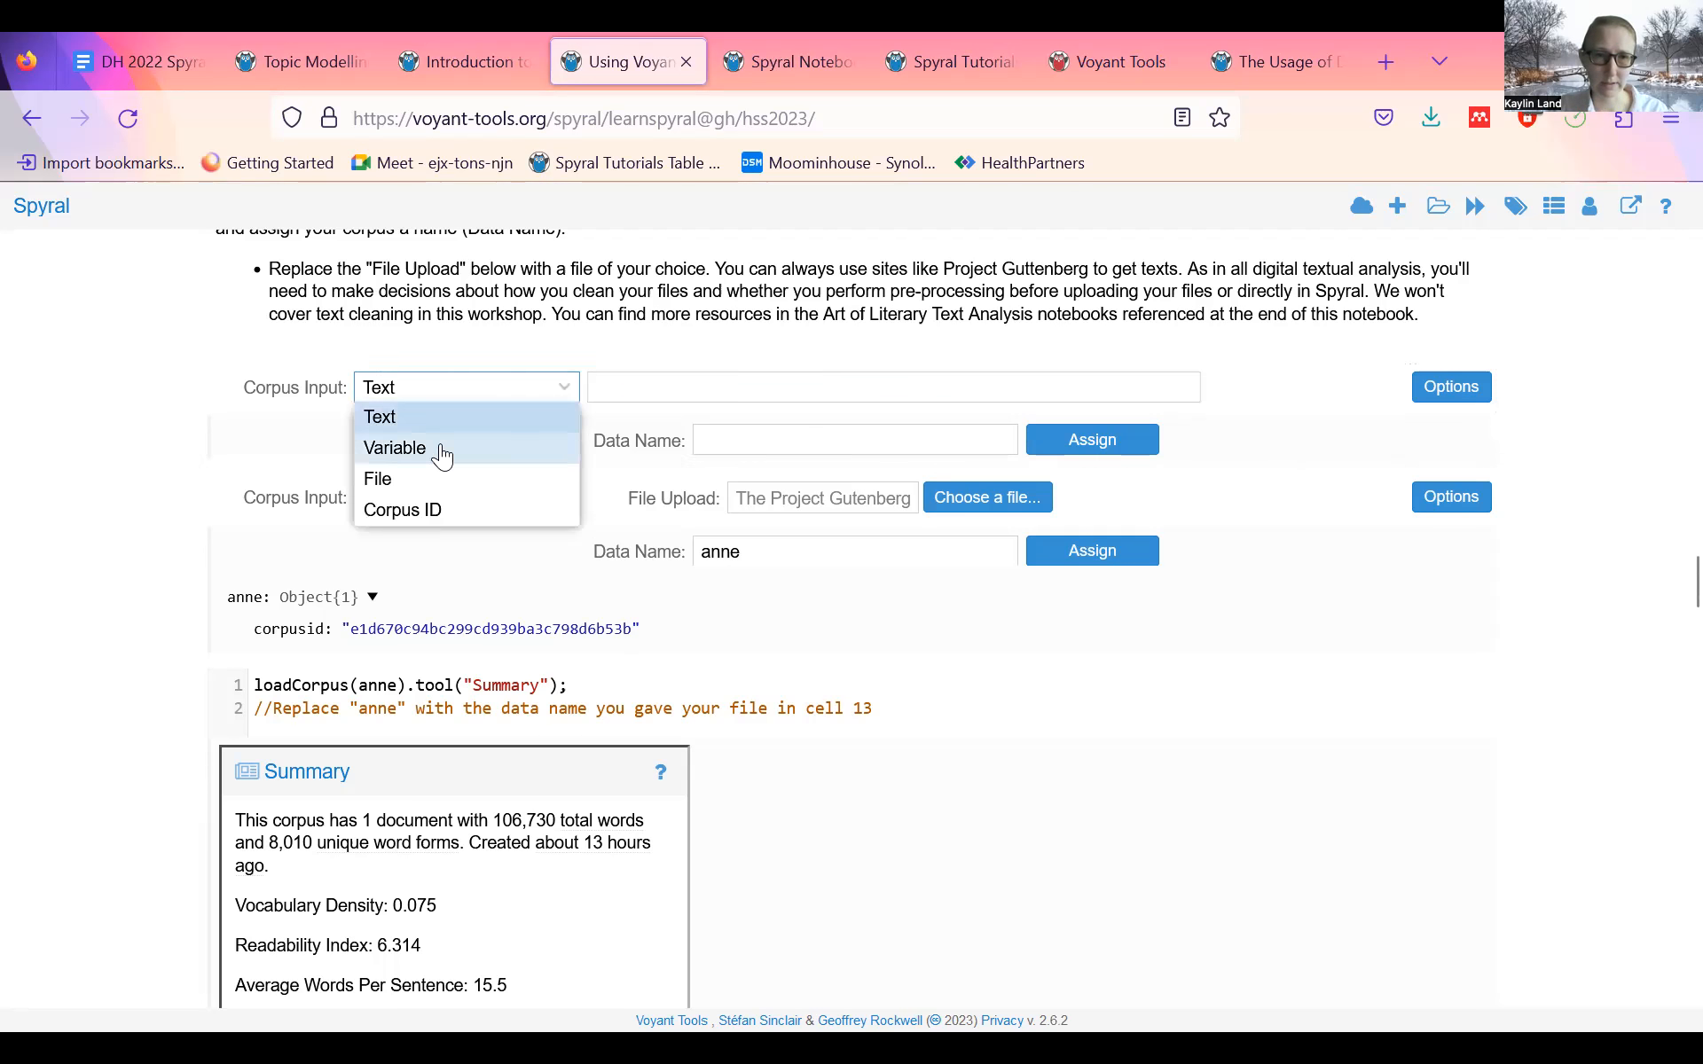
click(532, 446)
click(684, 399)
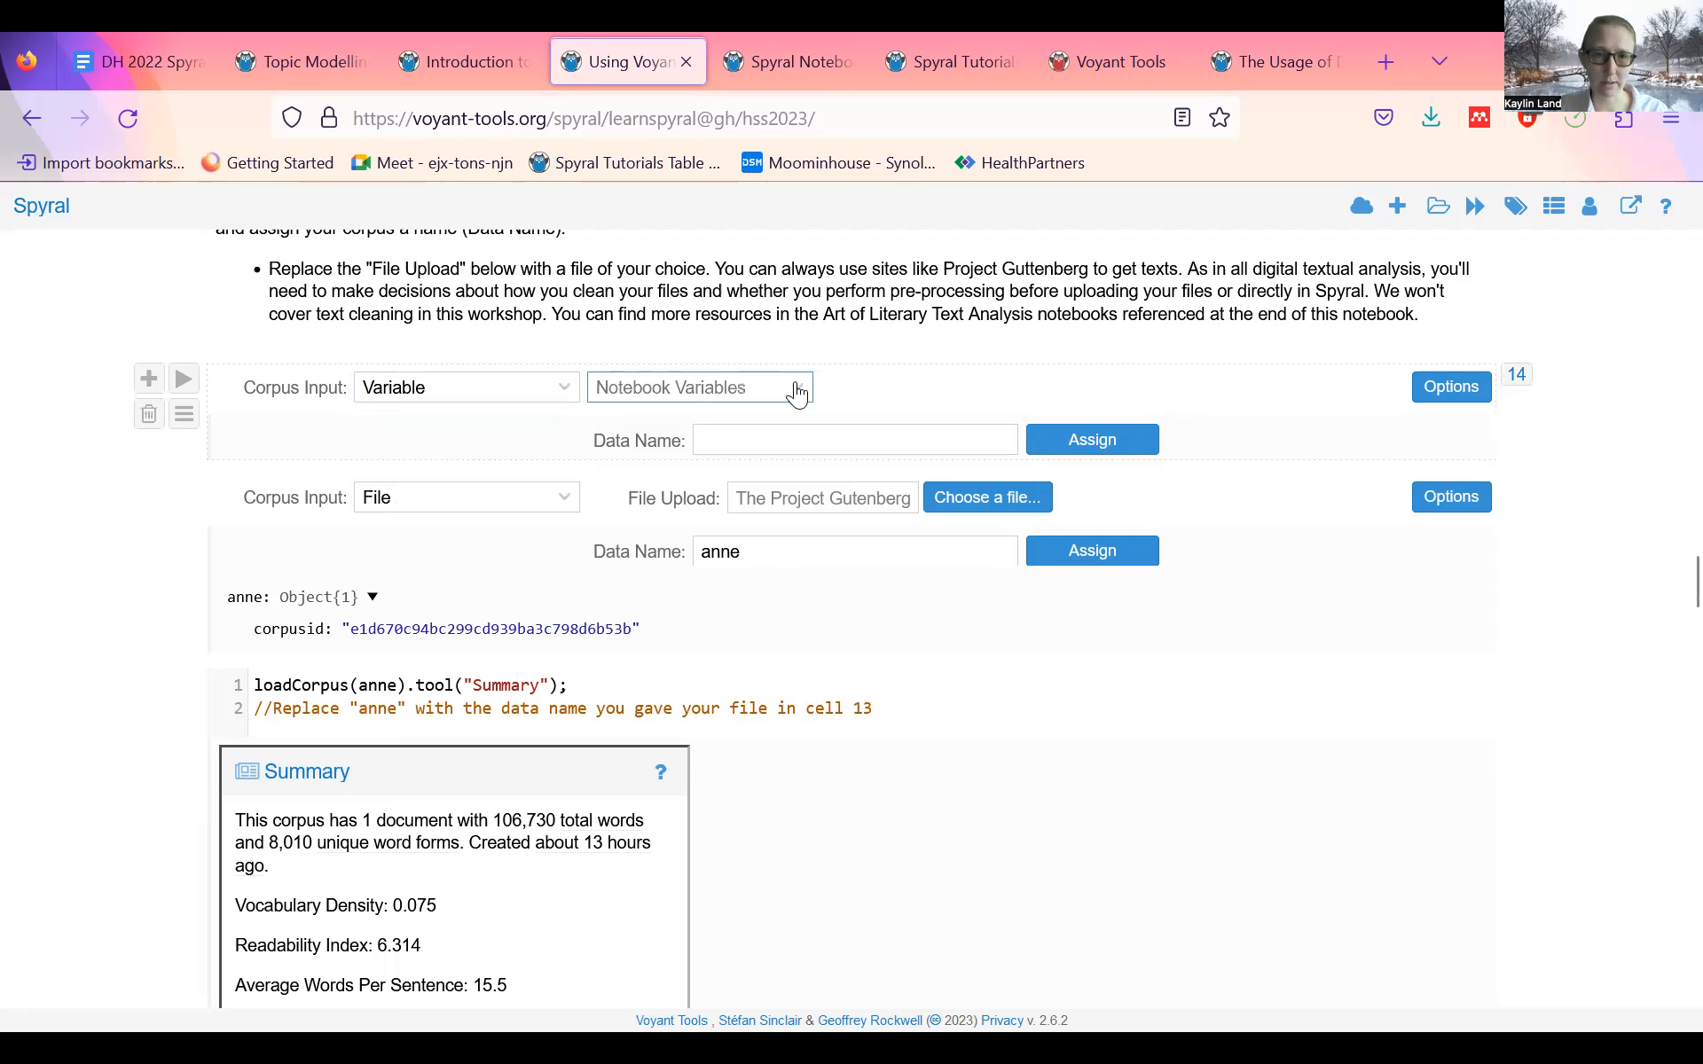
click(567, 390)
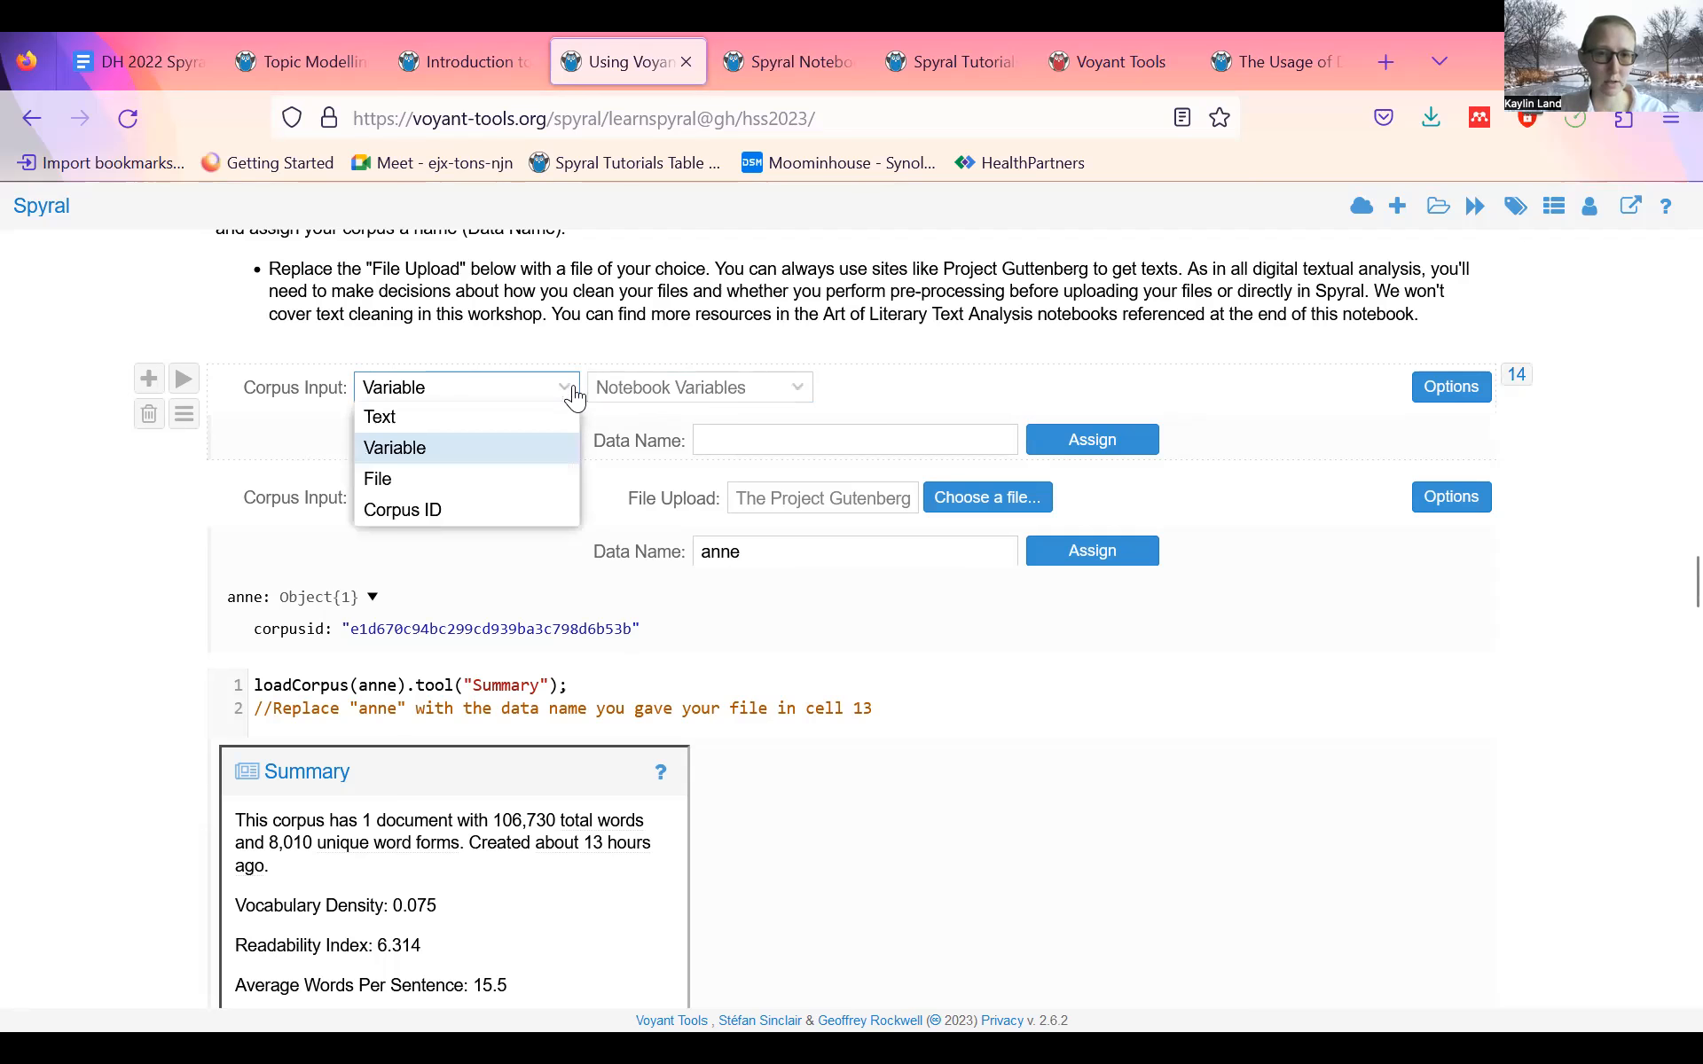
click(467, 477)
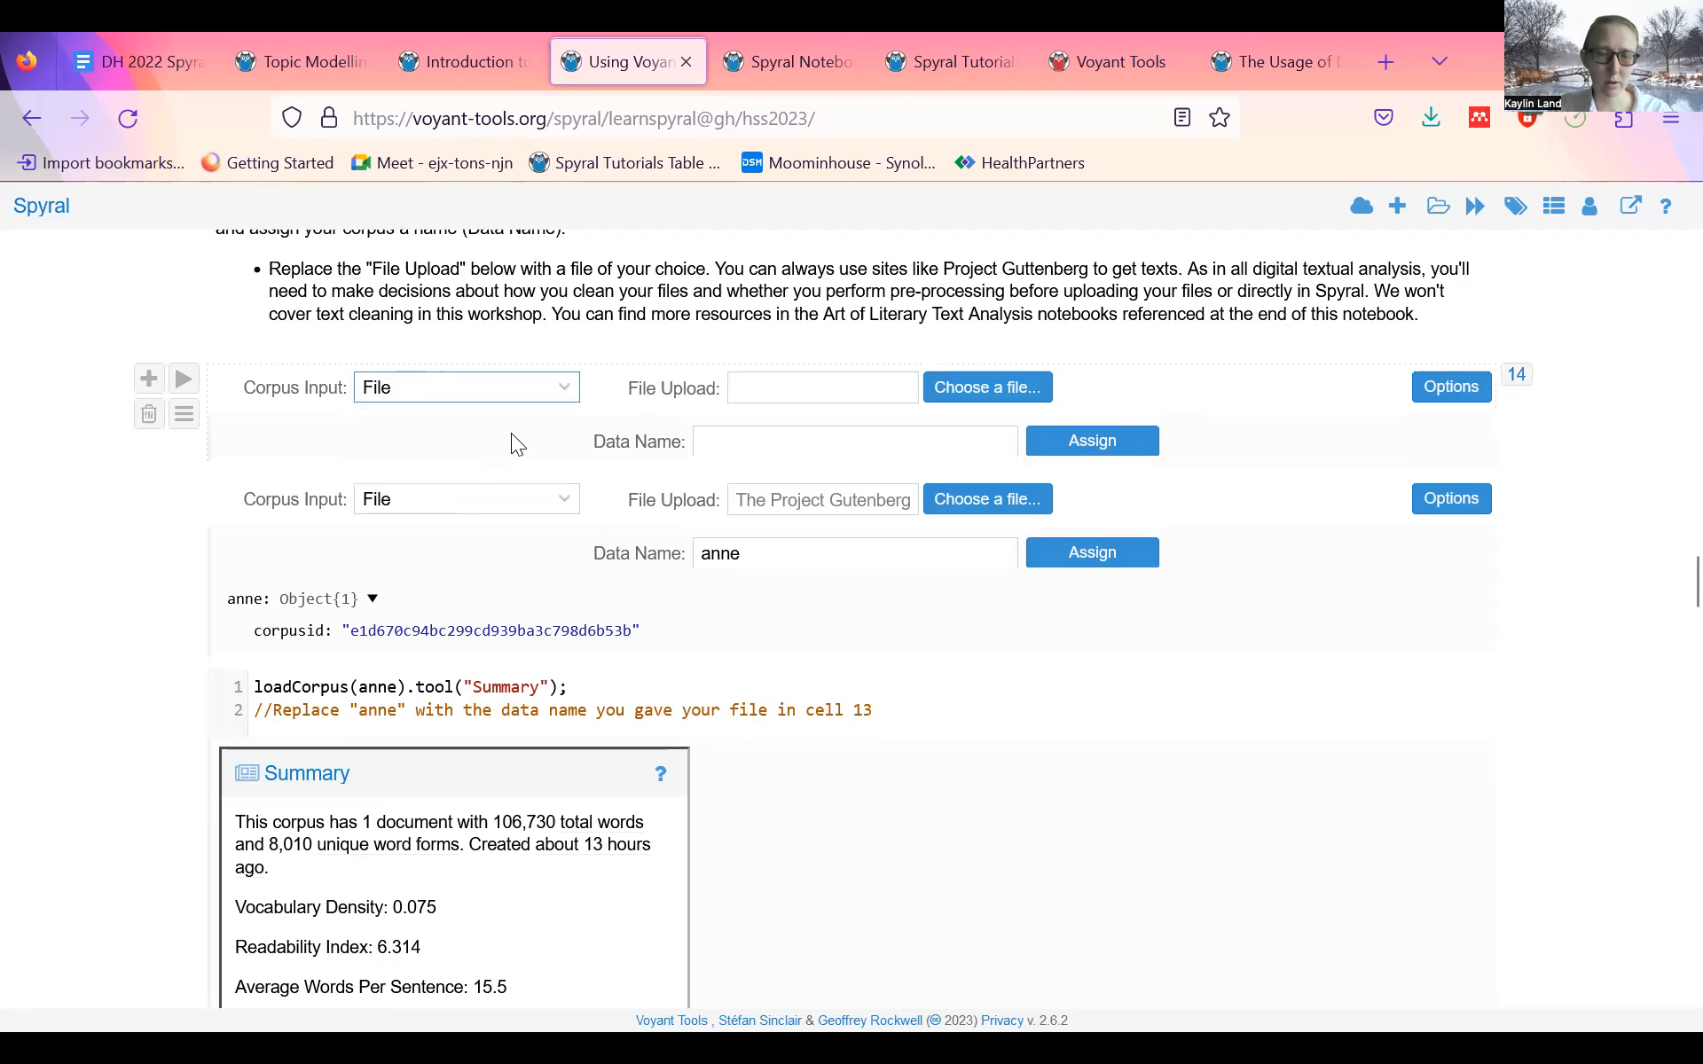
click(564, 391)
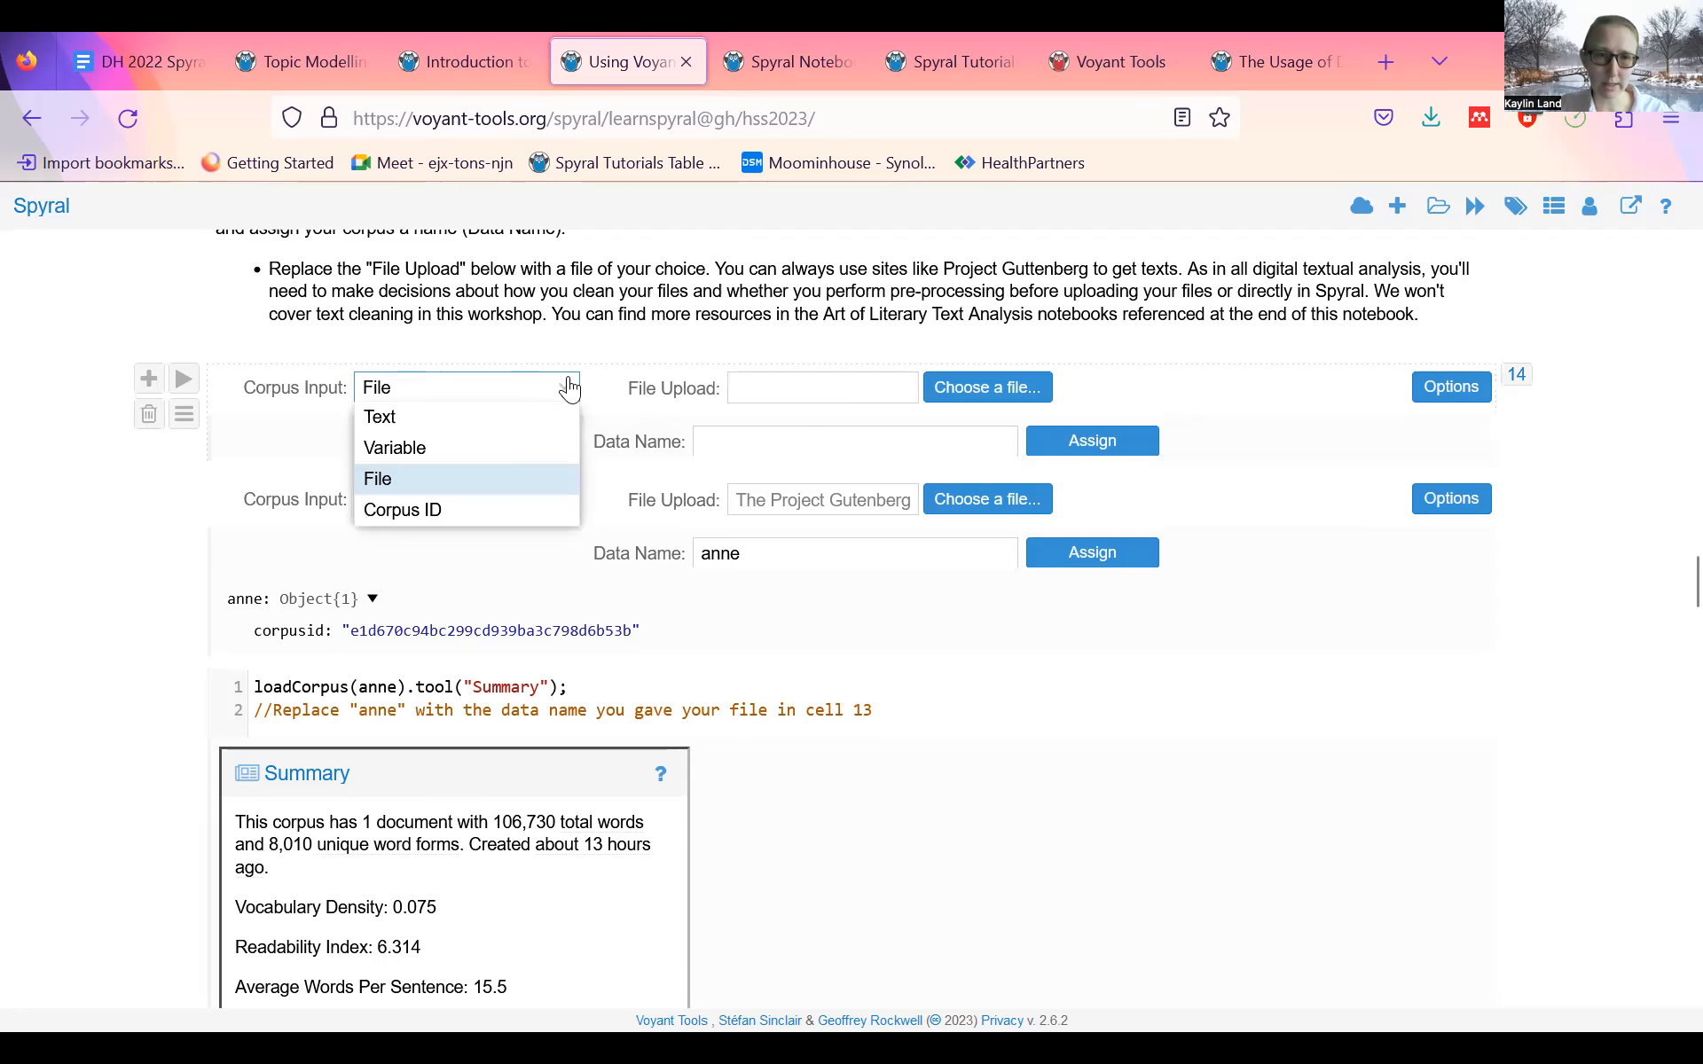
click(437, 483)
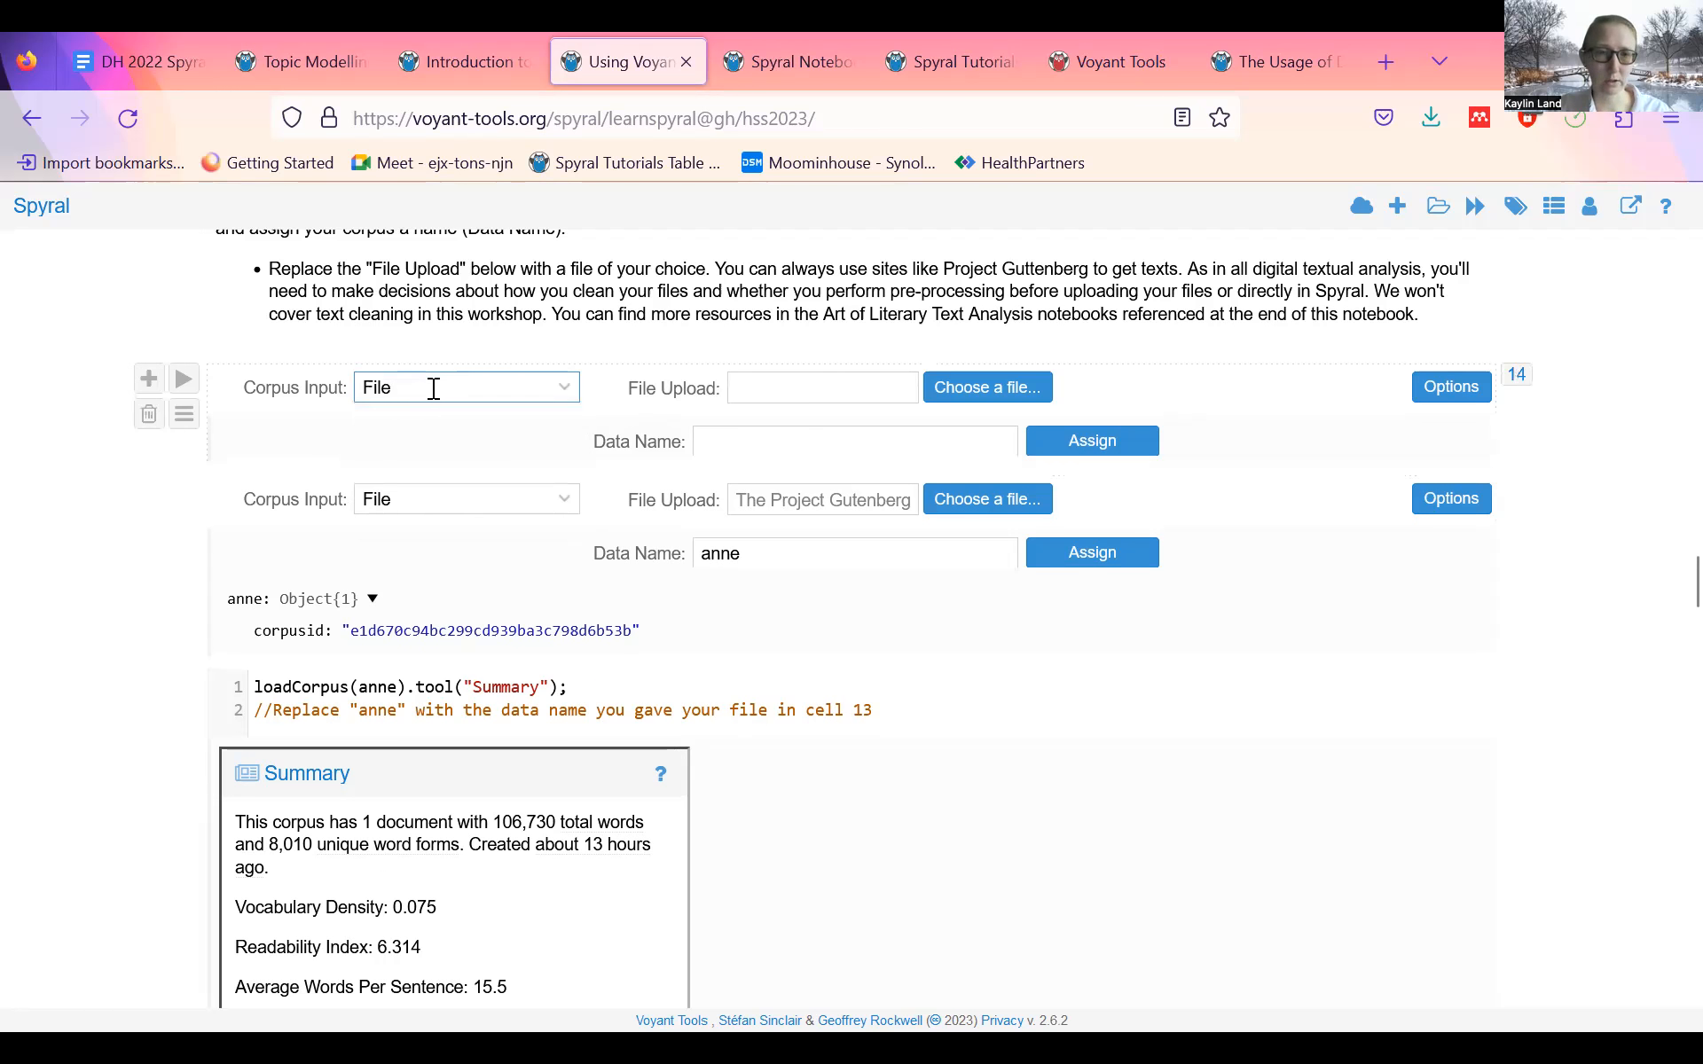
- Choose The Project Gutenberg eBook of Anne of G.txt from the Spyral documents folder as the new cell's upload file
click(765, 382)
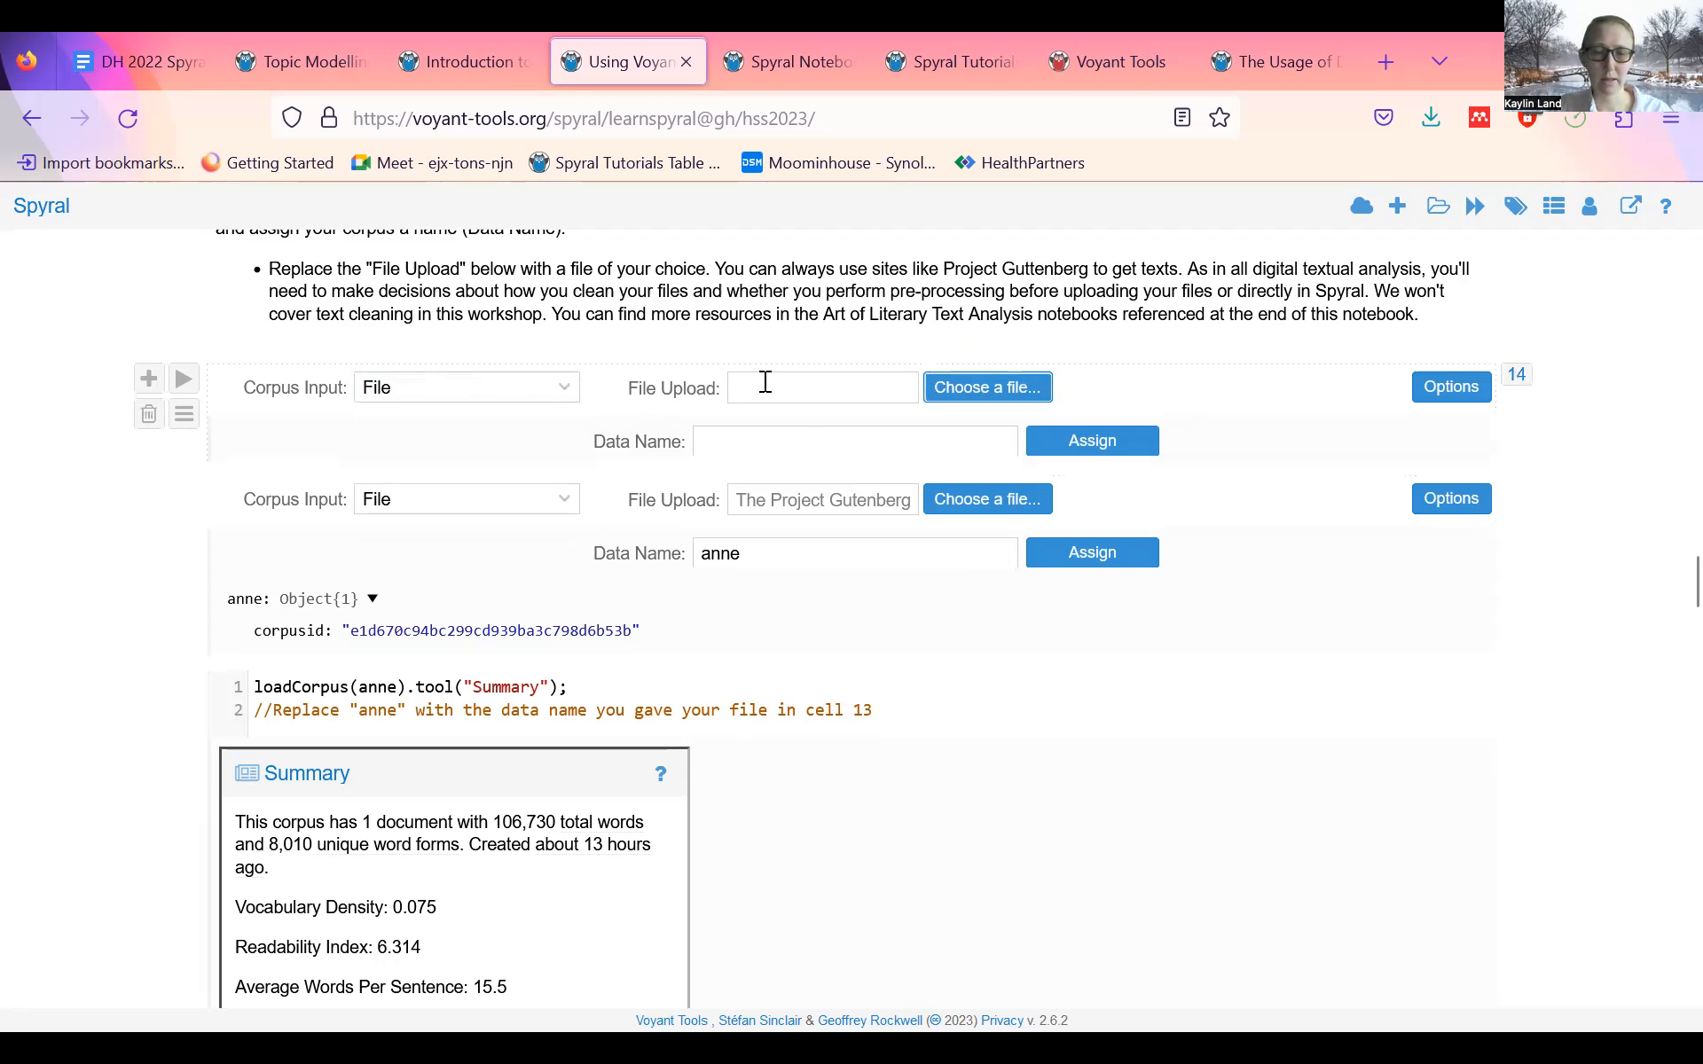
click(964, 390)
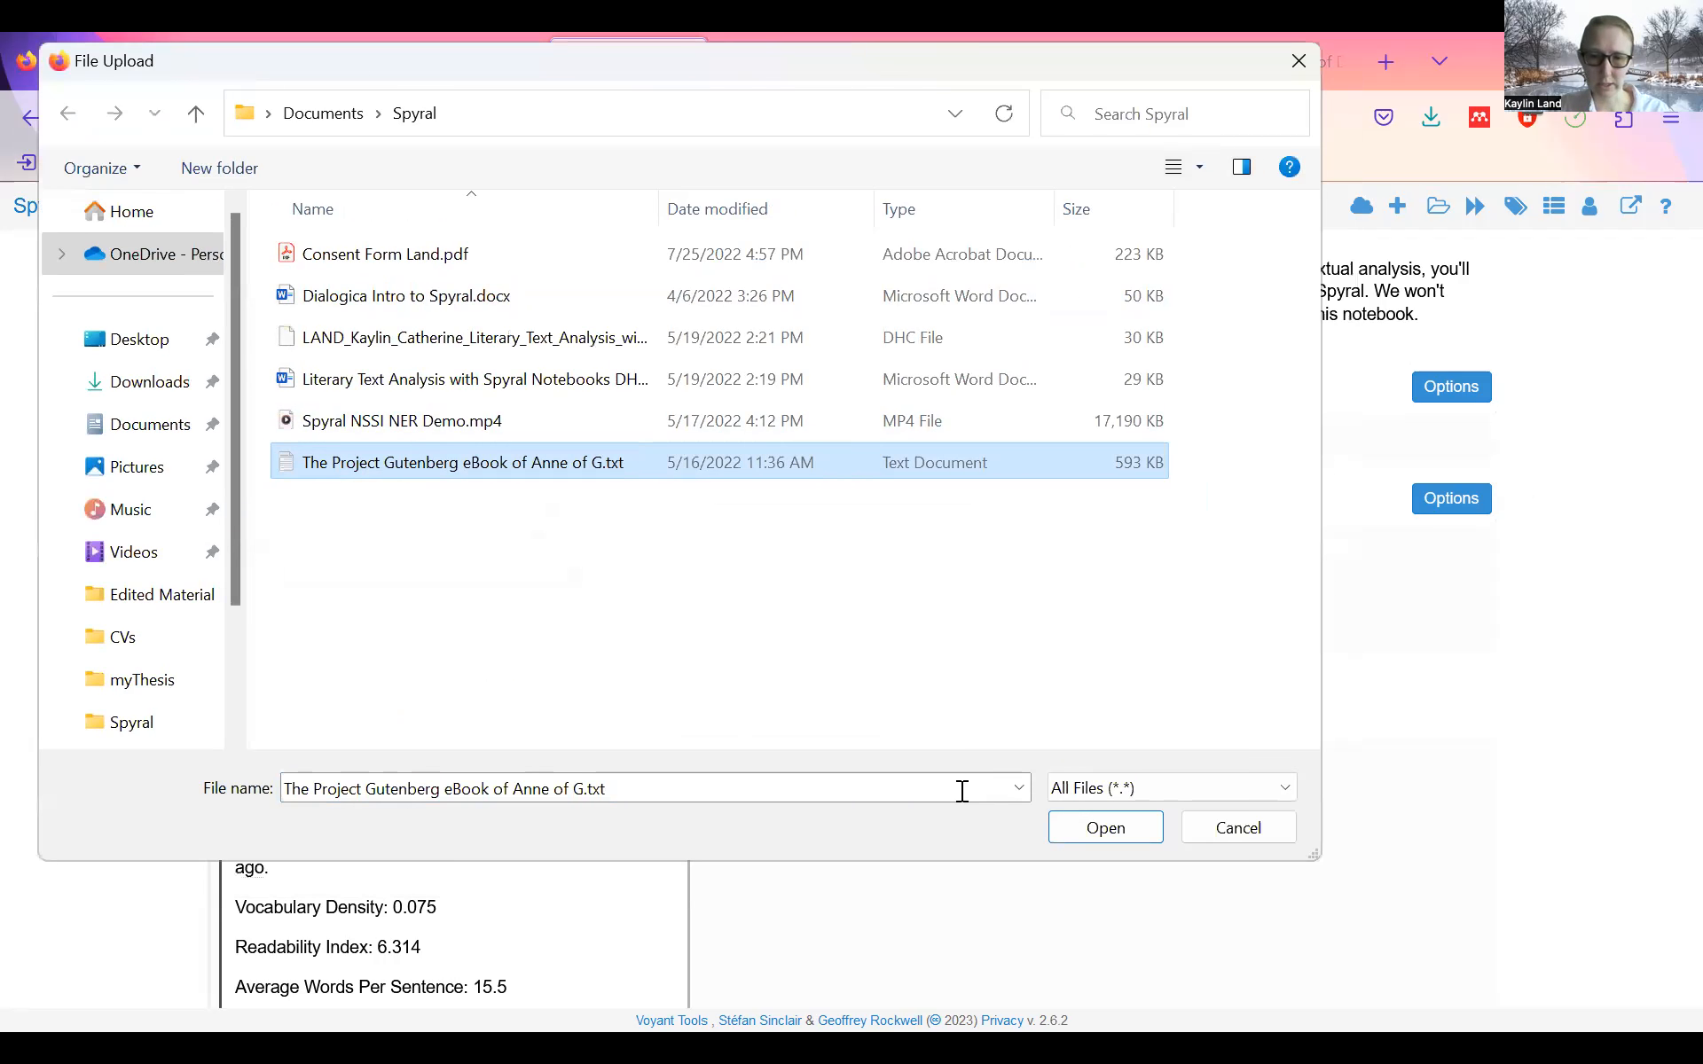
click(1089, 812)
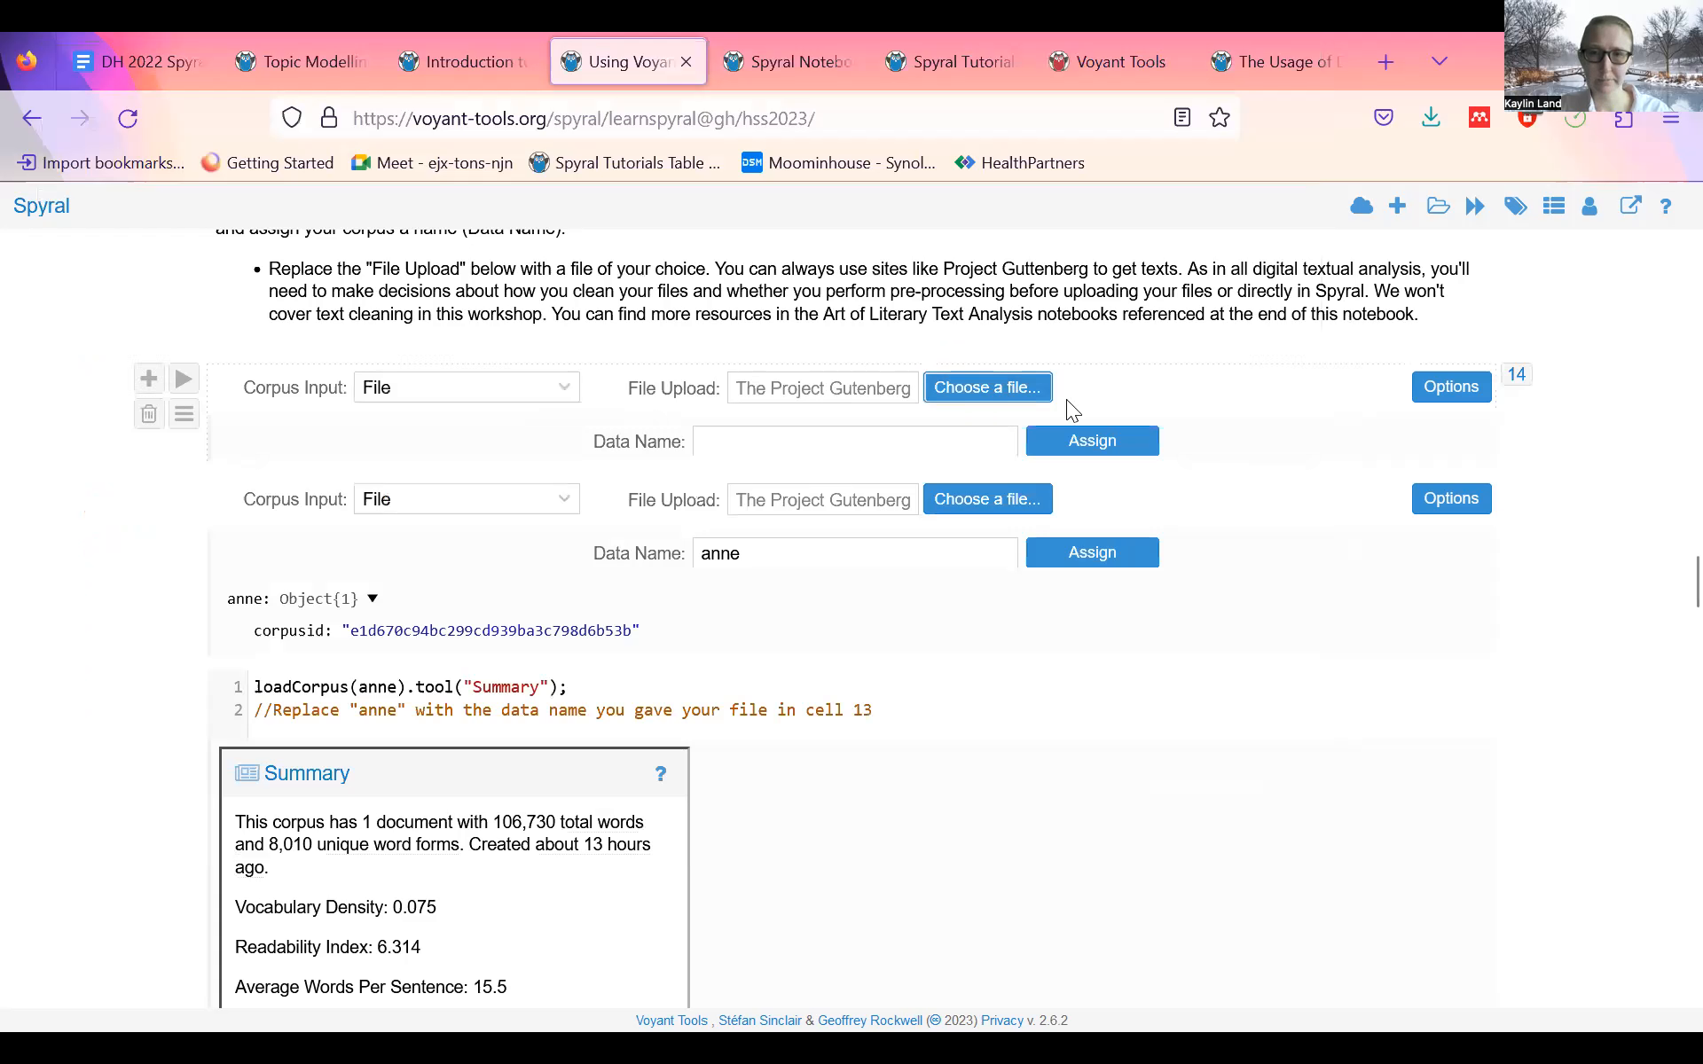
- Open the new corpus cell's options and examine the XPath fields offered for XML input
click(1431, 397)
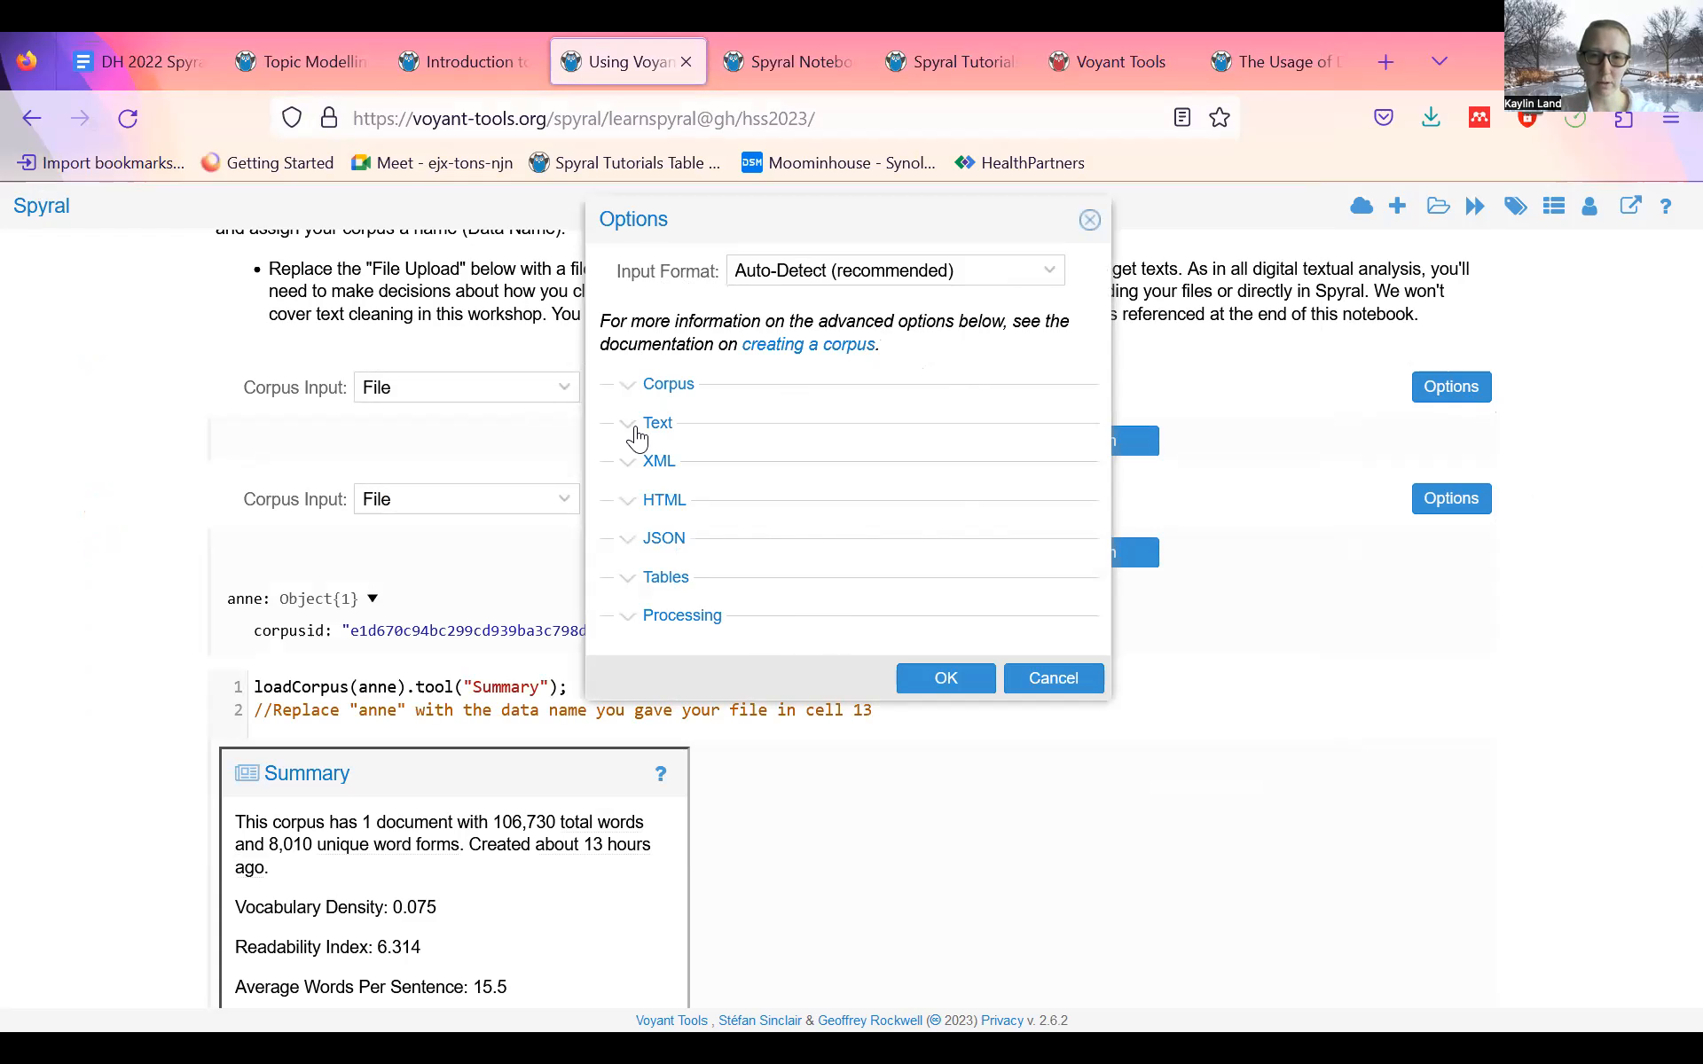
click(627, 581)
click(629, 582)
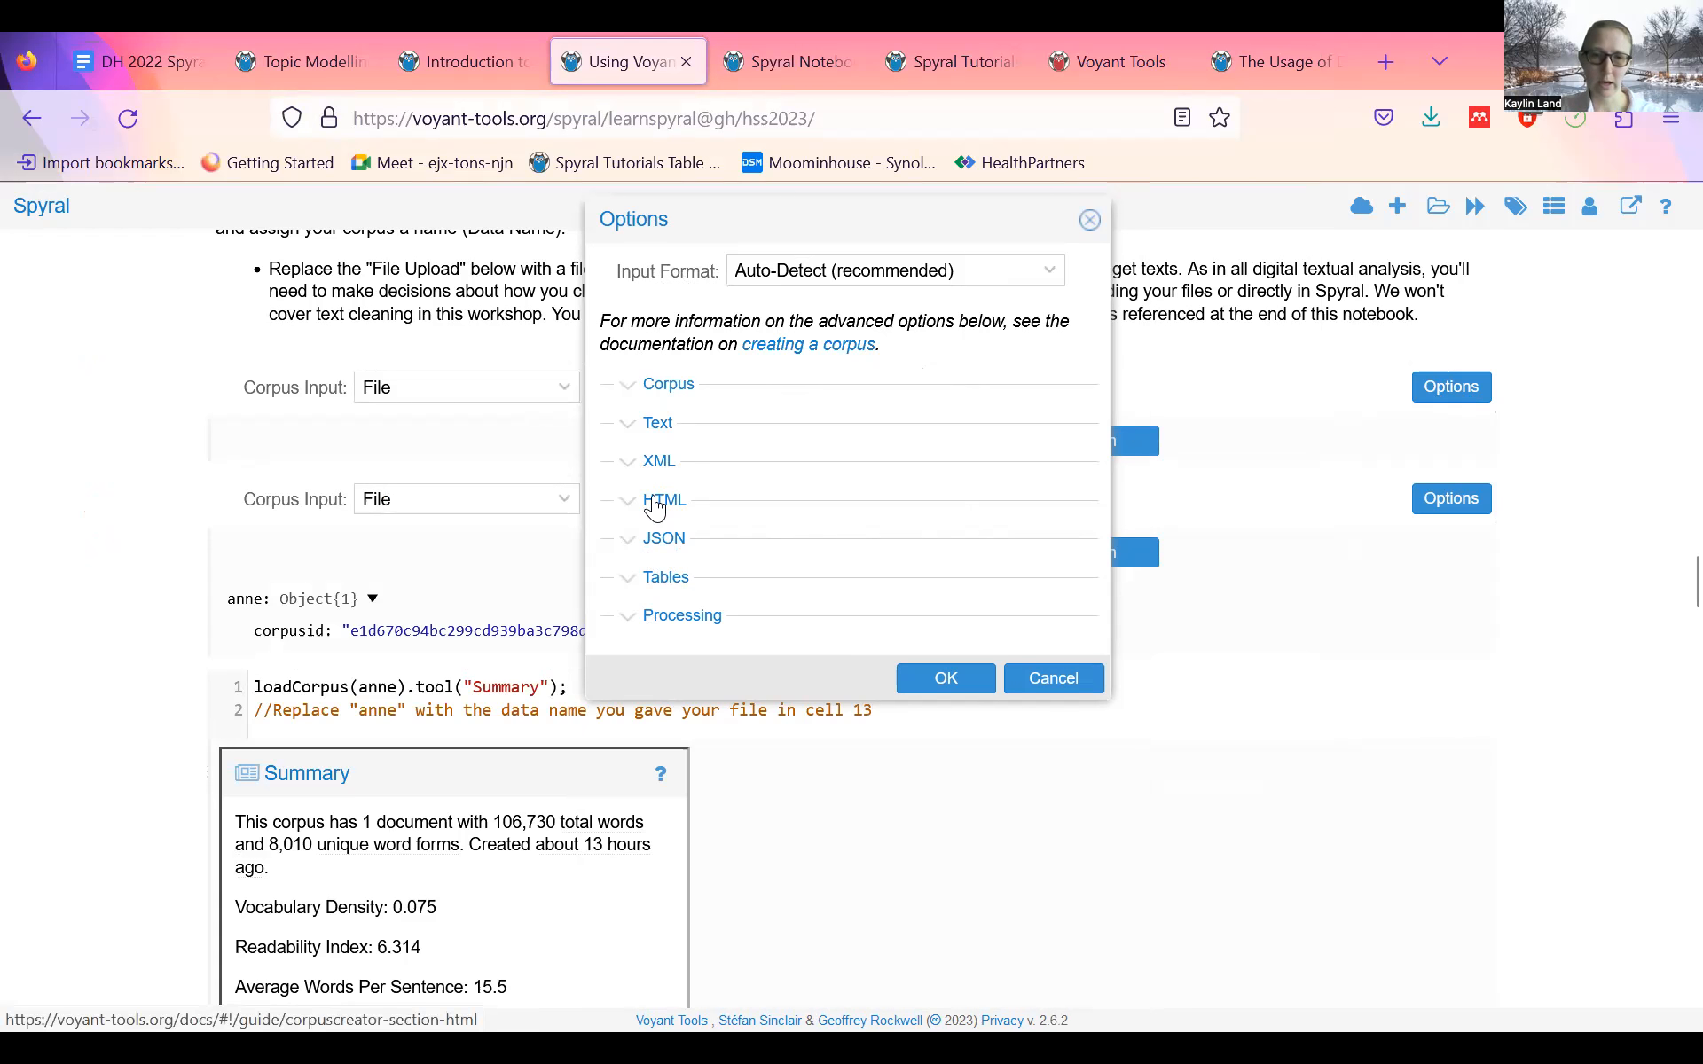
click(628, 466)
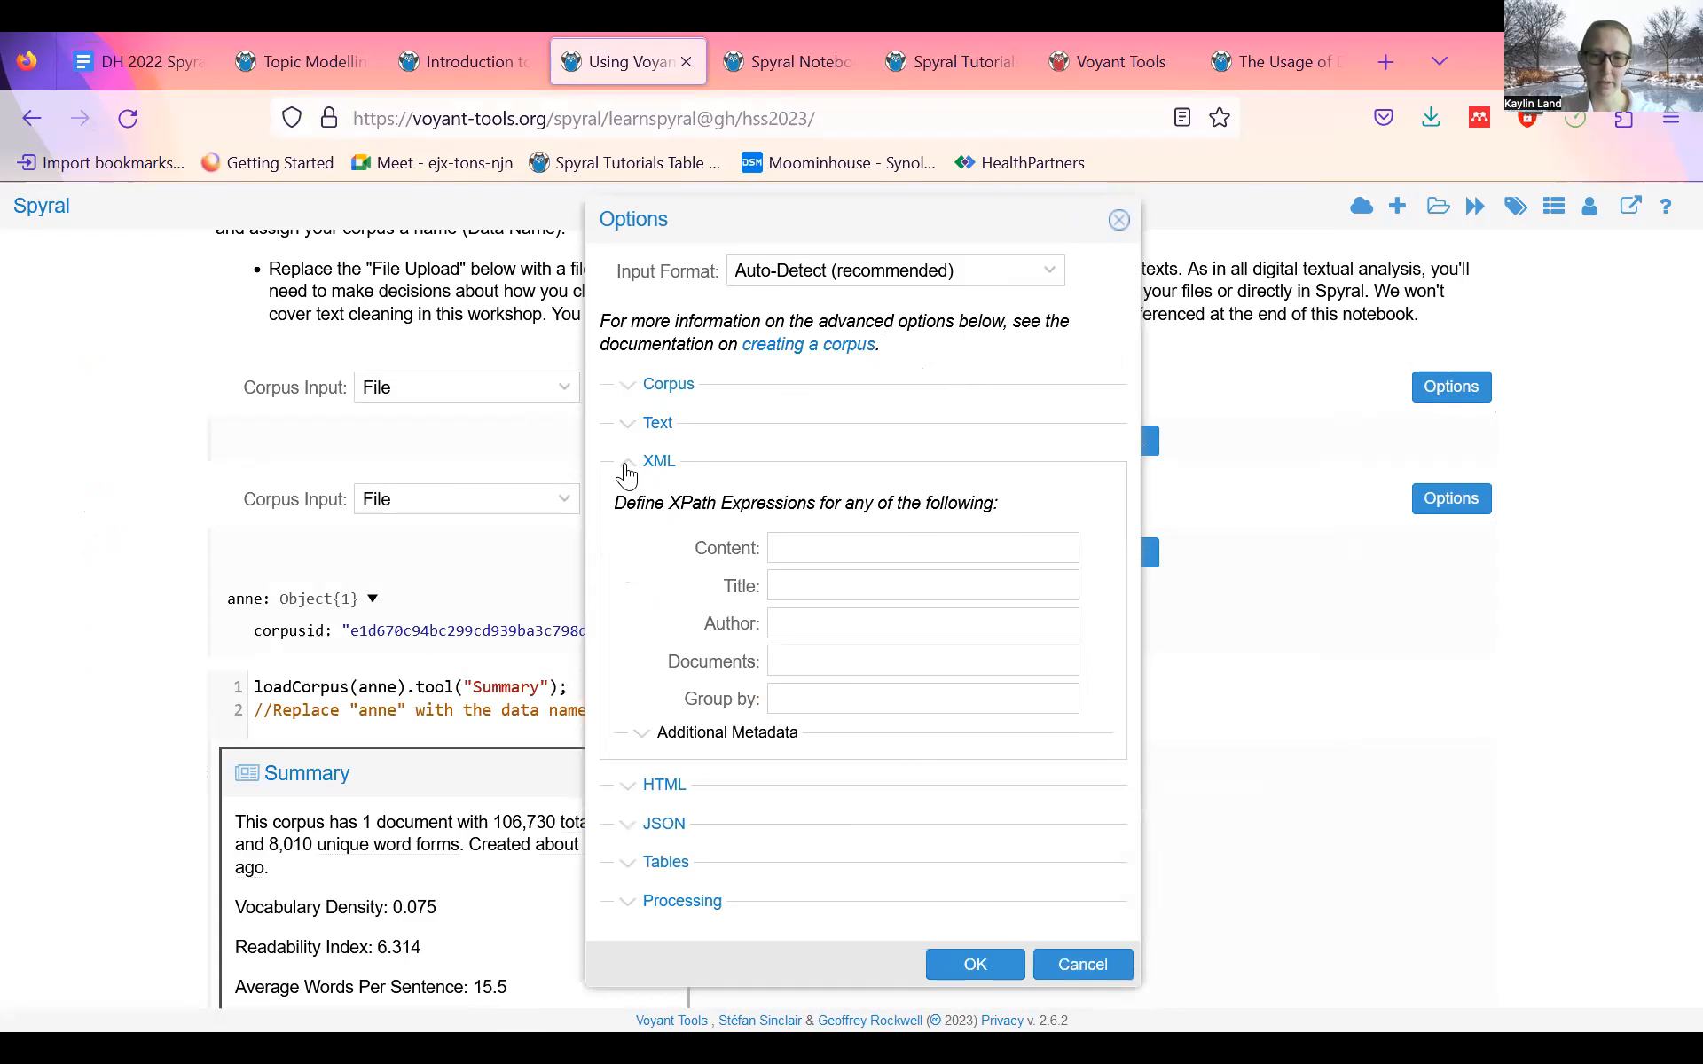
click(627, 470)
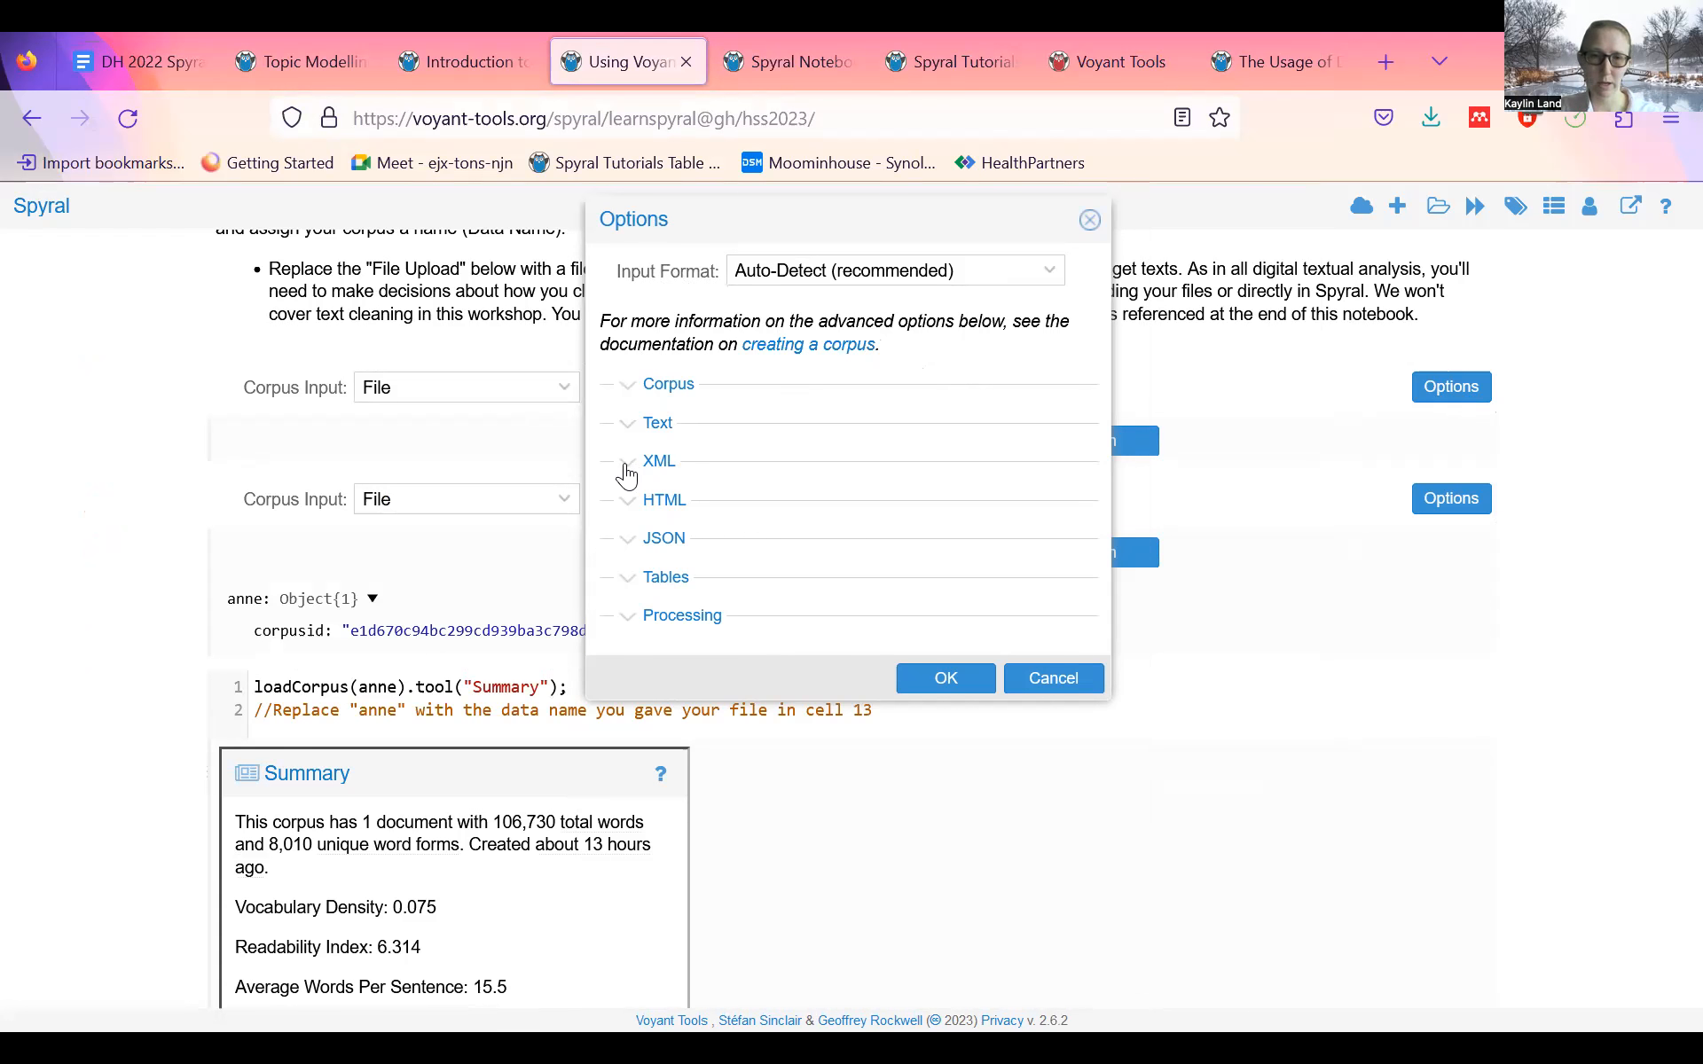
click(627, 470)
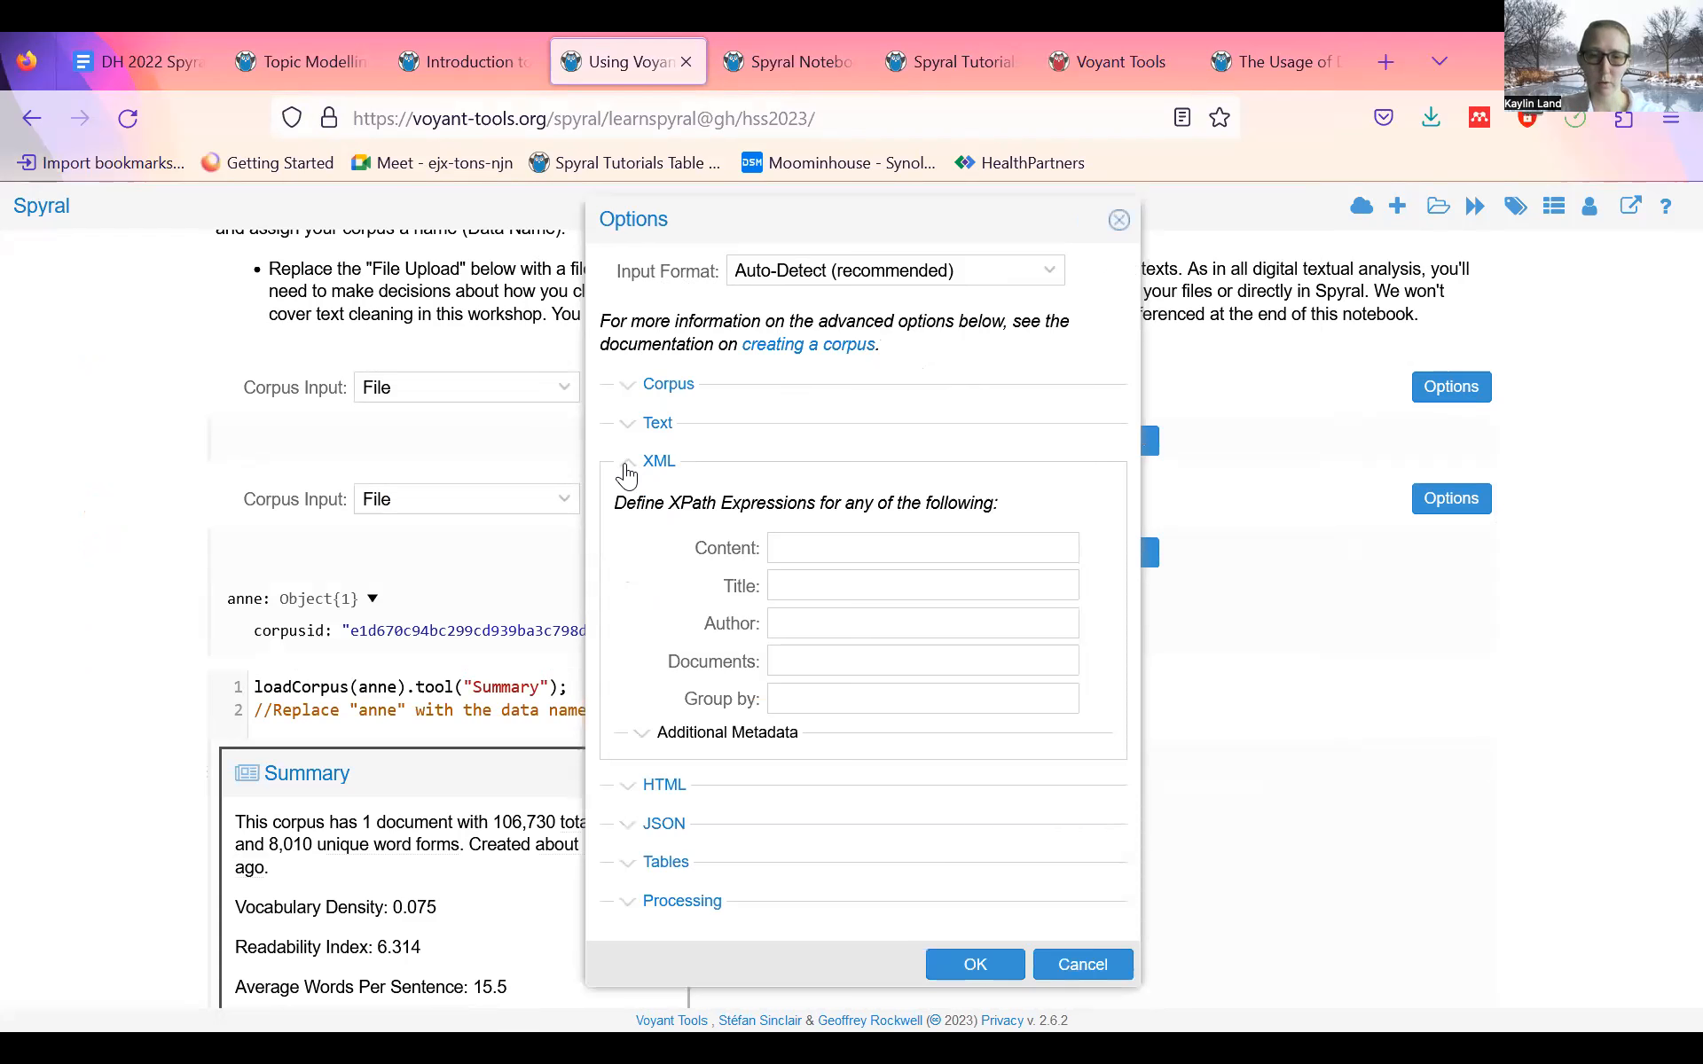
click(627, 470)
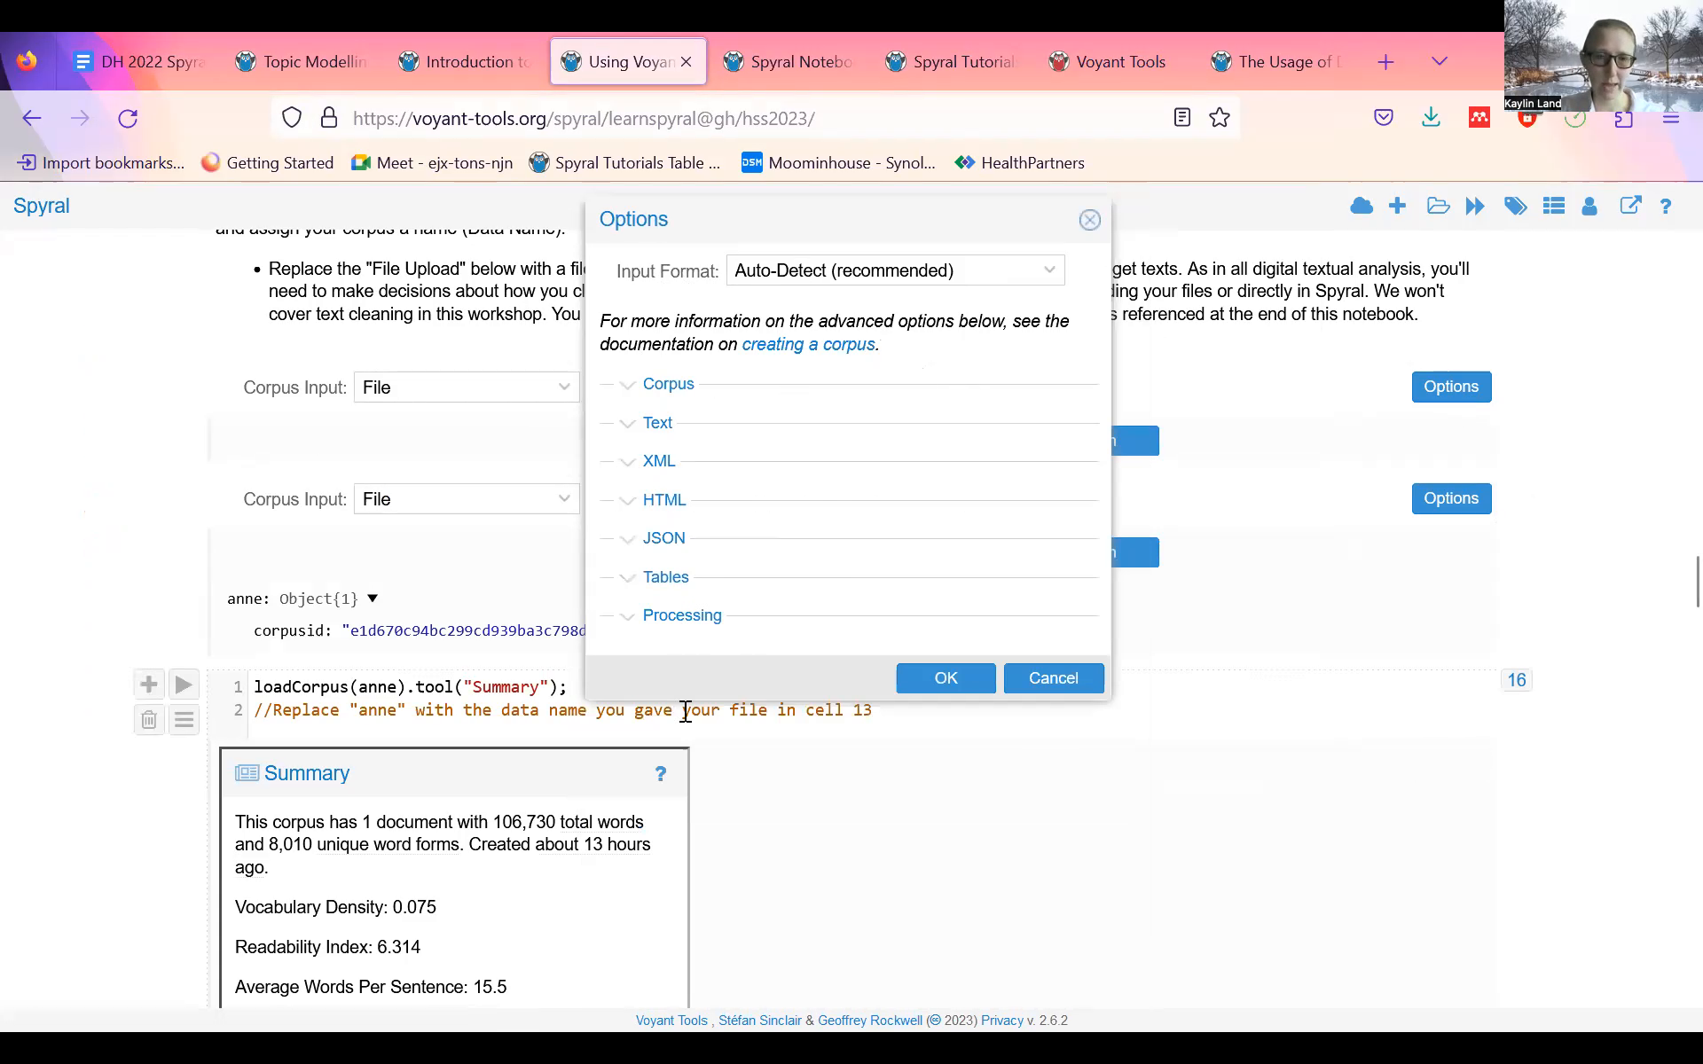
- Examine the text language and tokenization choices under the Processing options, and accept the options with the automatic settings
click(628, 614)
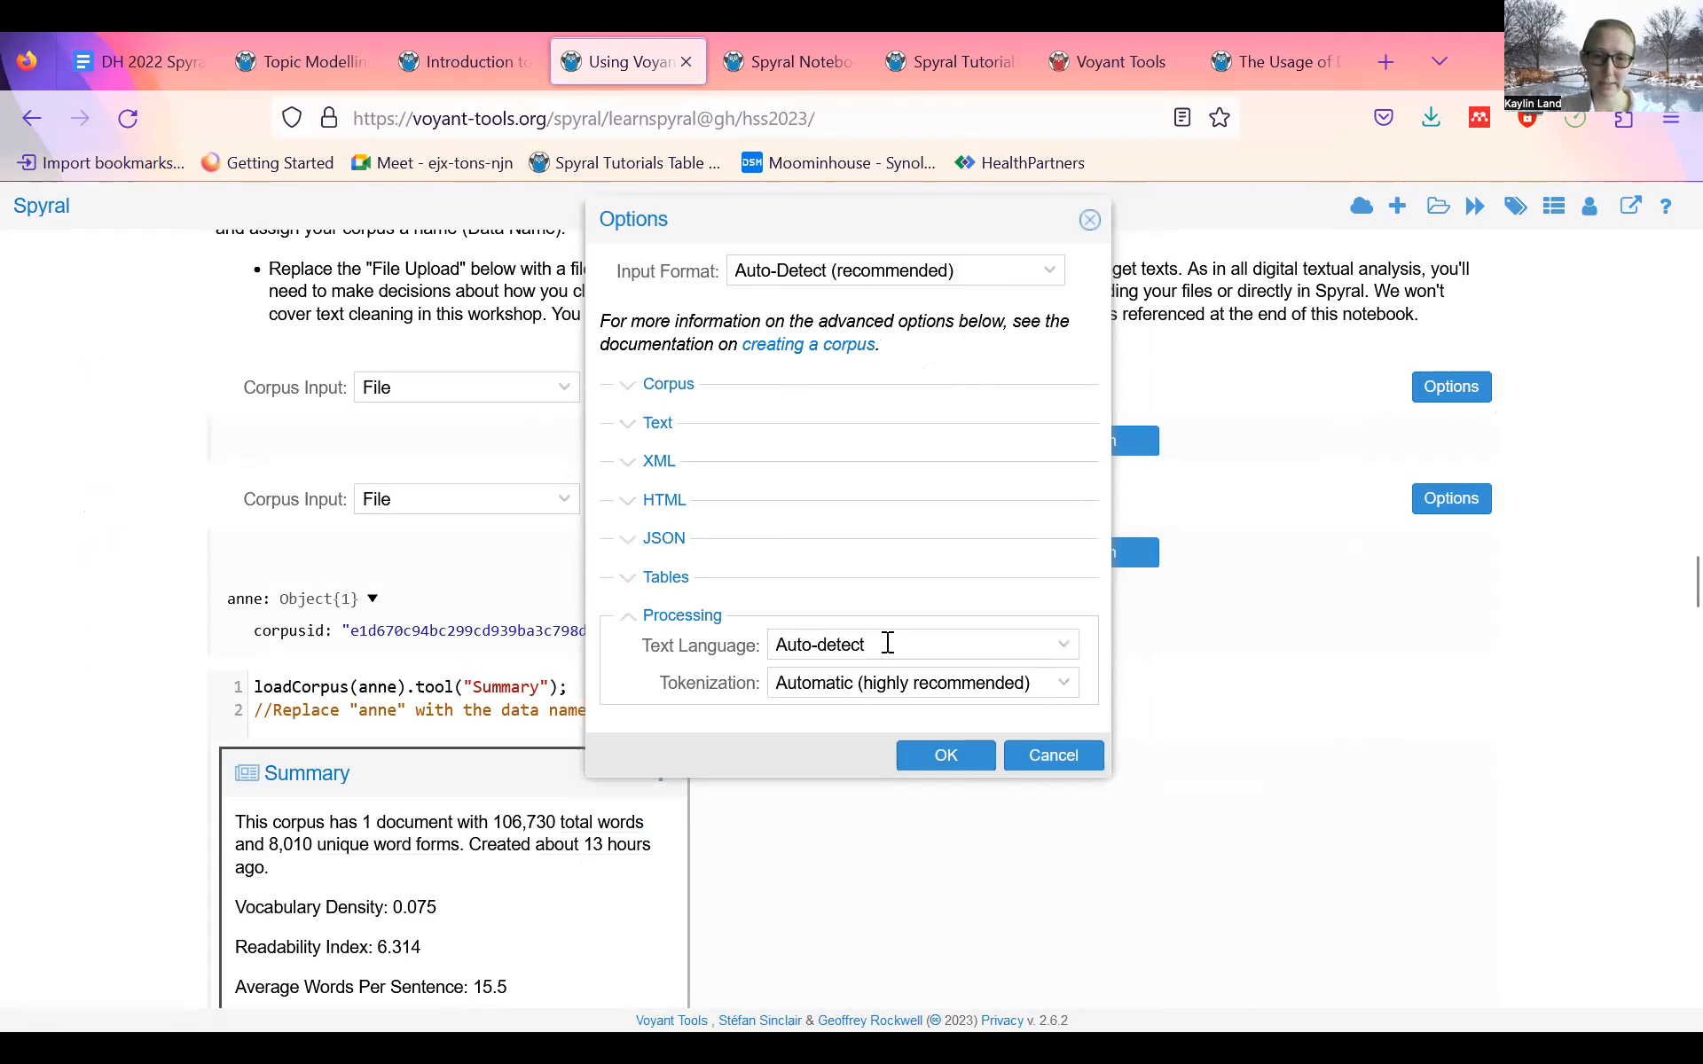
click(1065, 653)
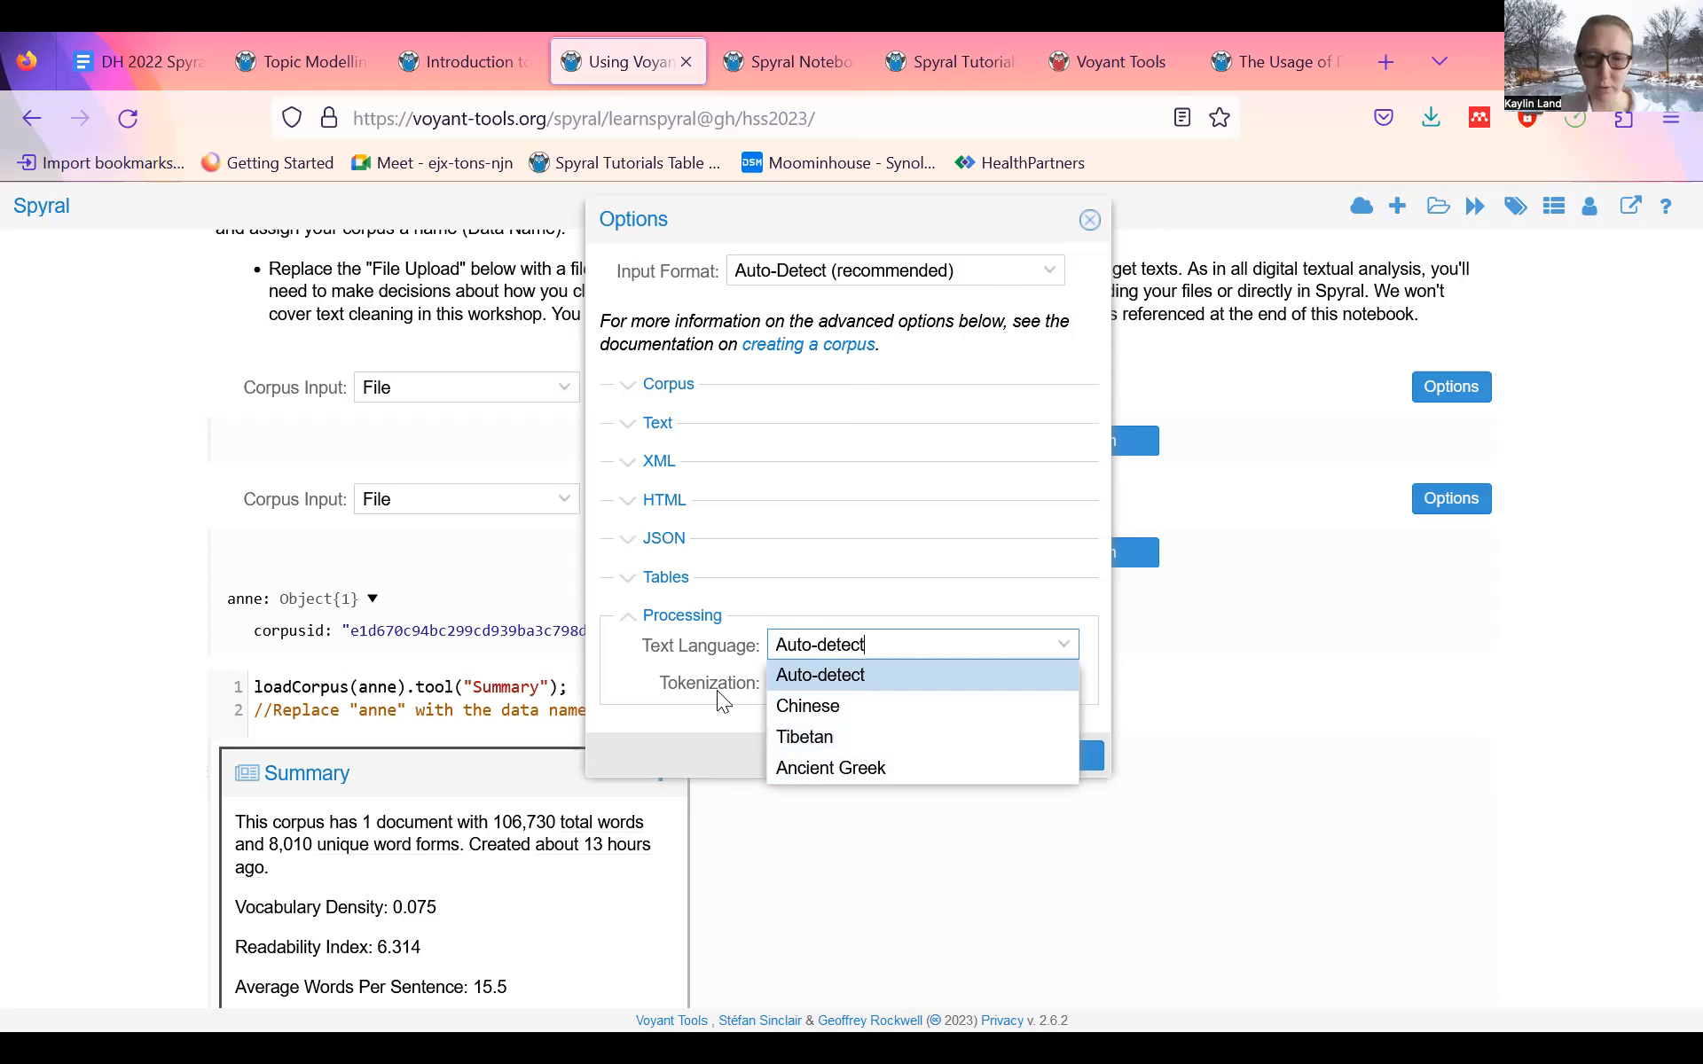
click(621, 658)
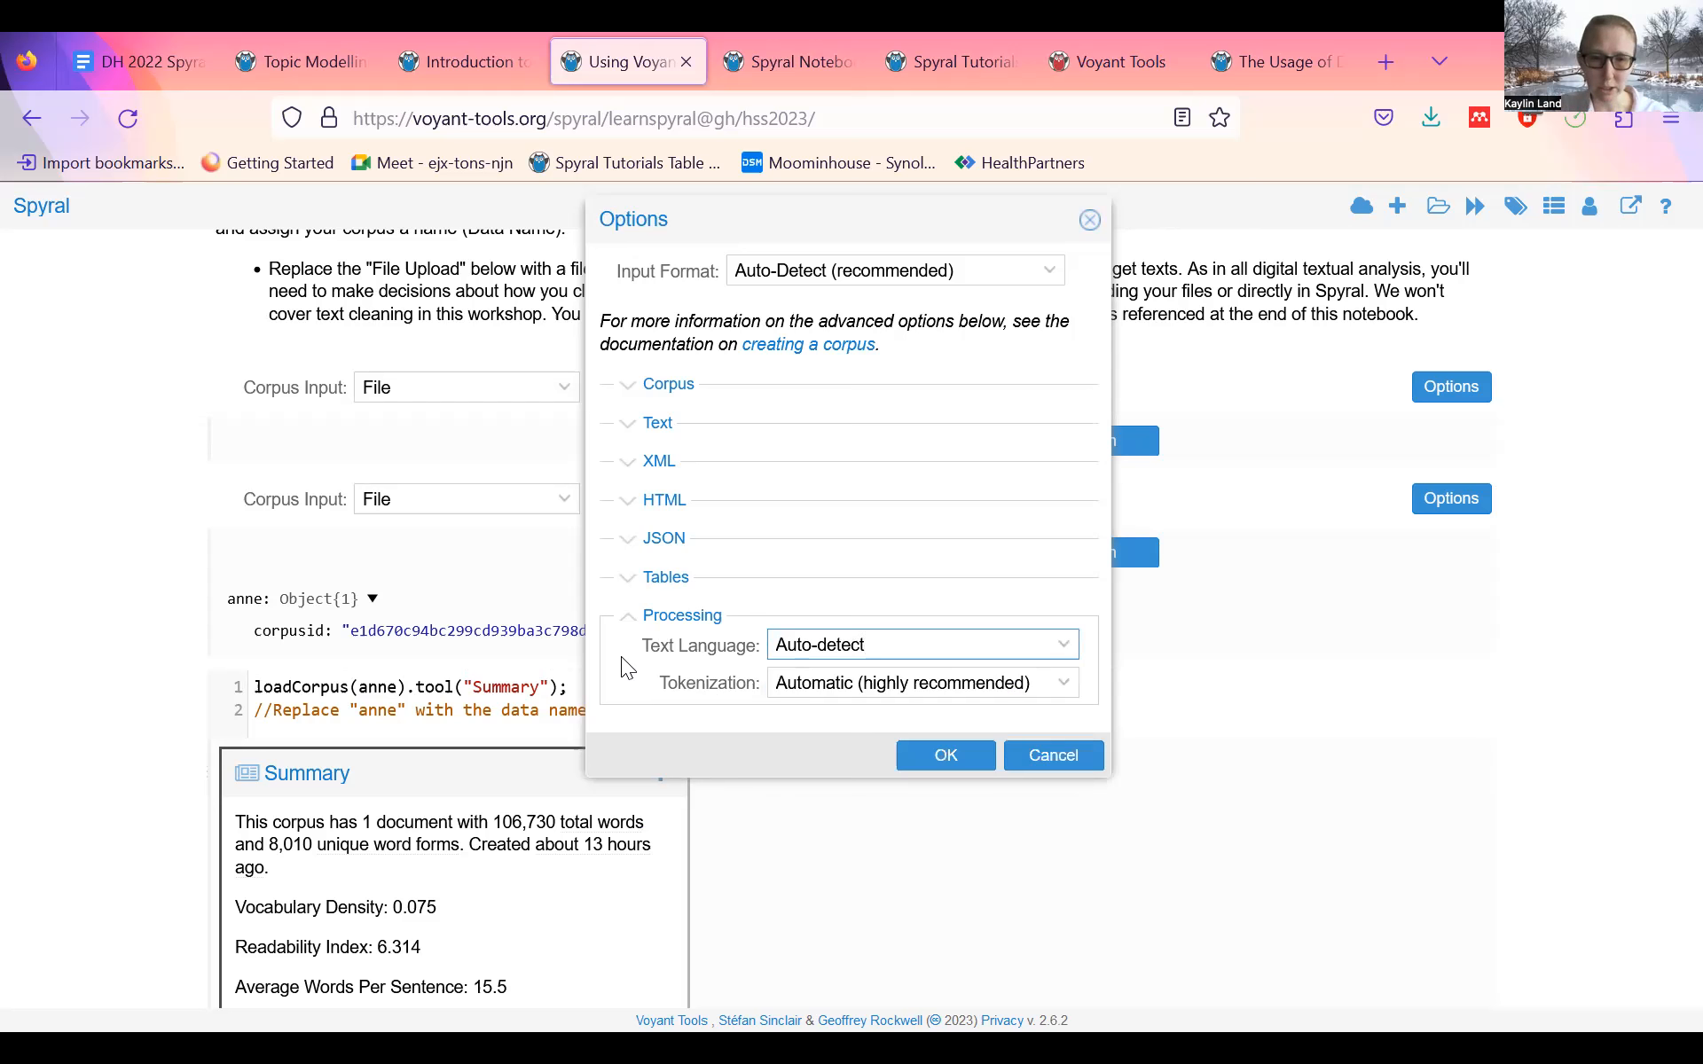
click(814, 679)
click(1080, 689)
click(919, 484)
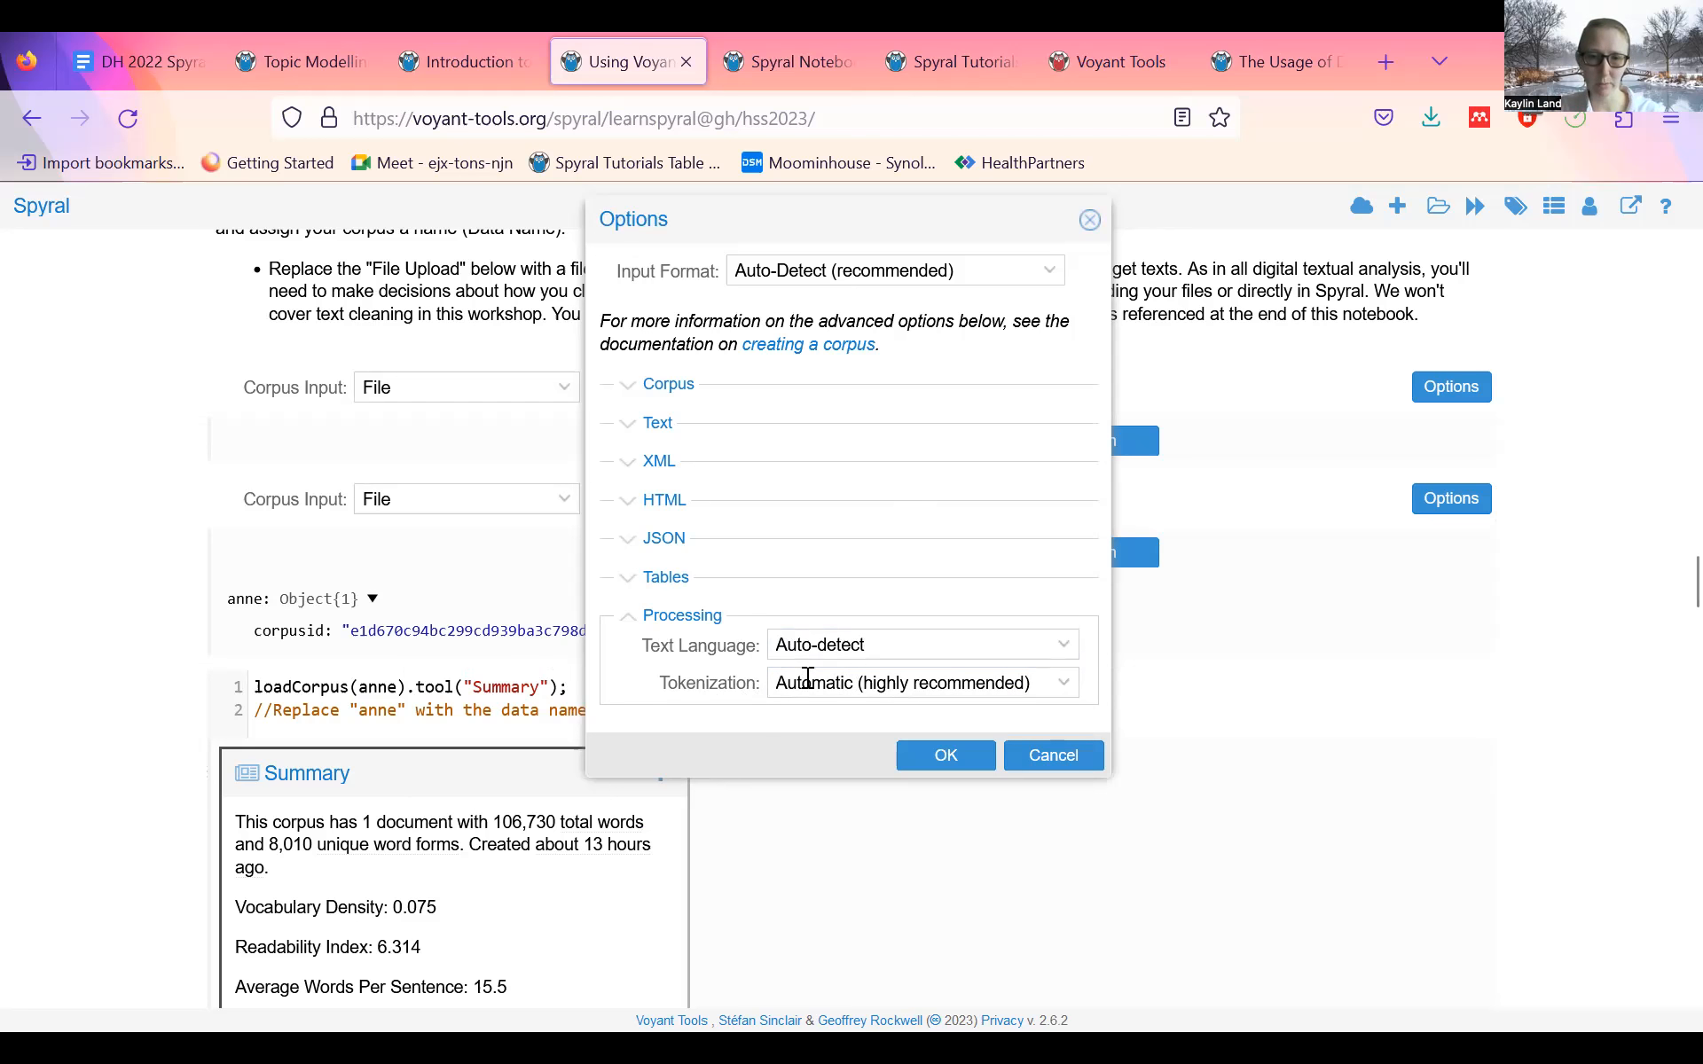
click(943, 750)
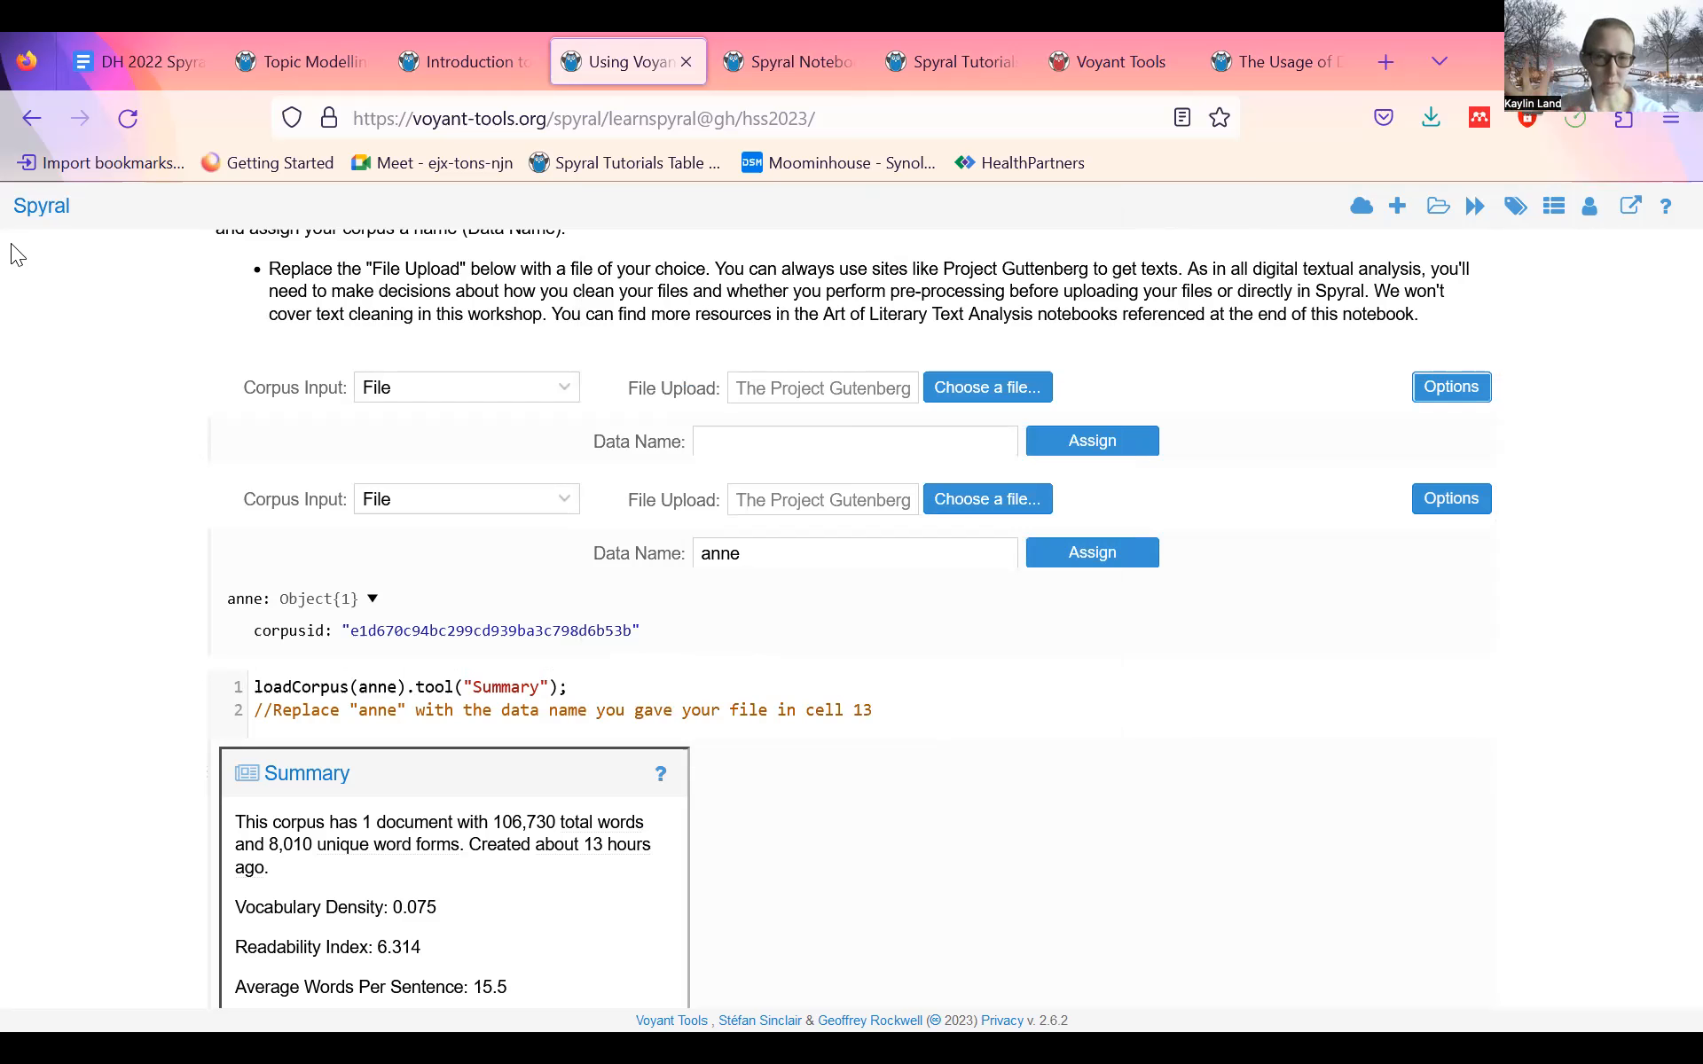
- Review the new cell's configuration again, keeping Corpus as the cell mode and File as the corpus input
mouse_move(150, 408)
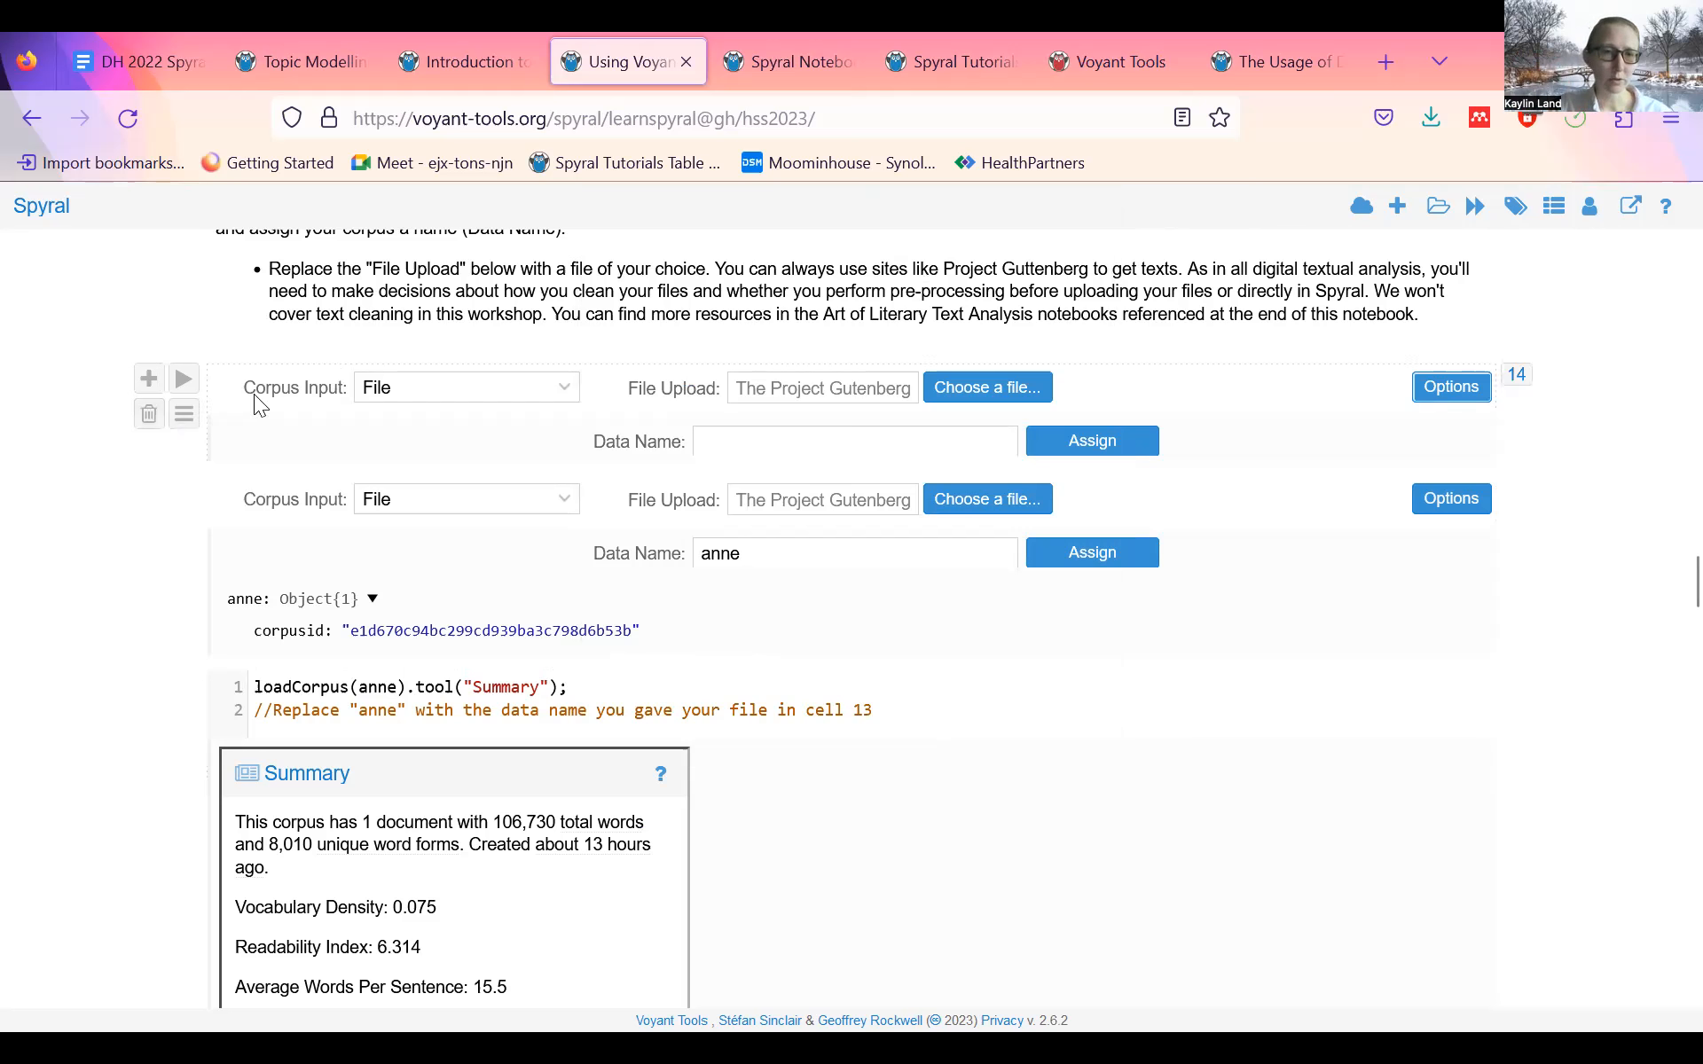
click(184, 420)
click(115, 476)
click(187, 417)
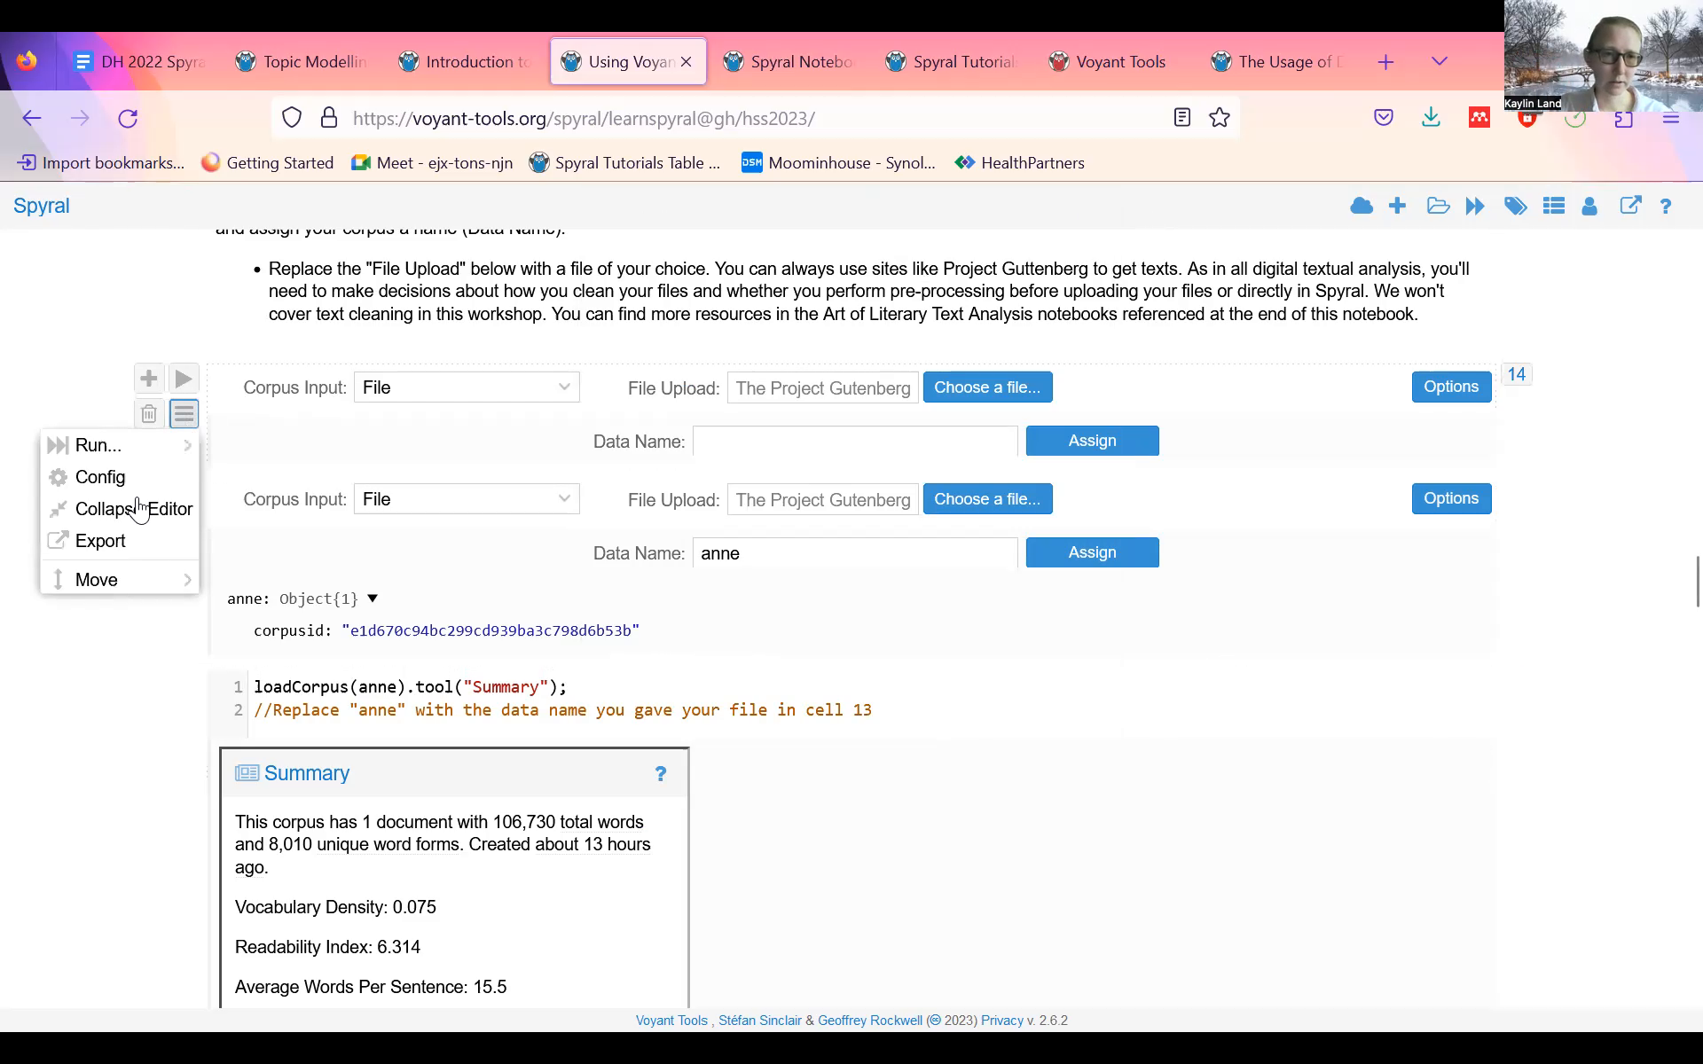
click(117, 474)
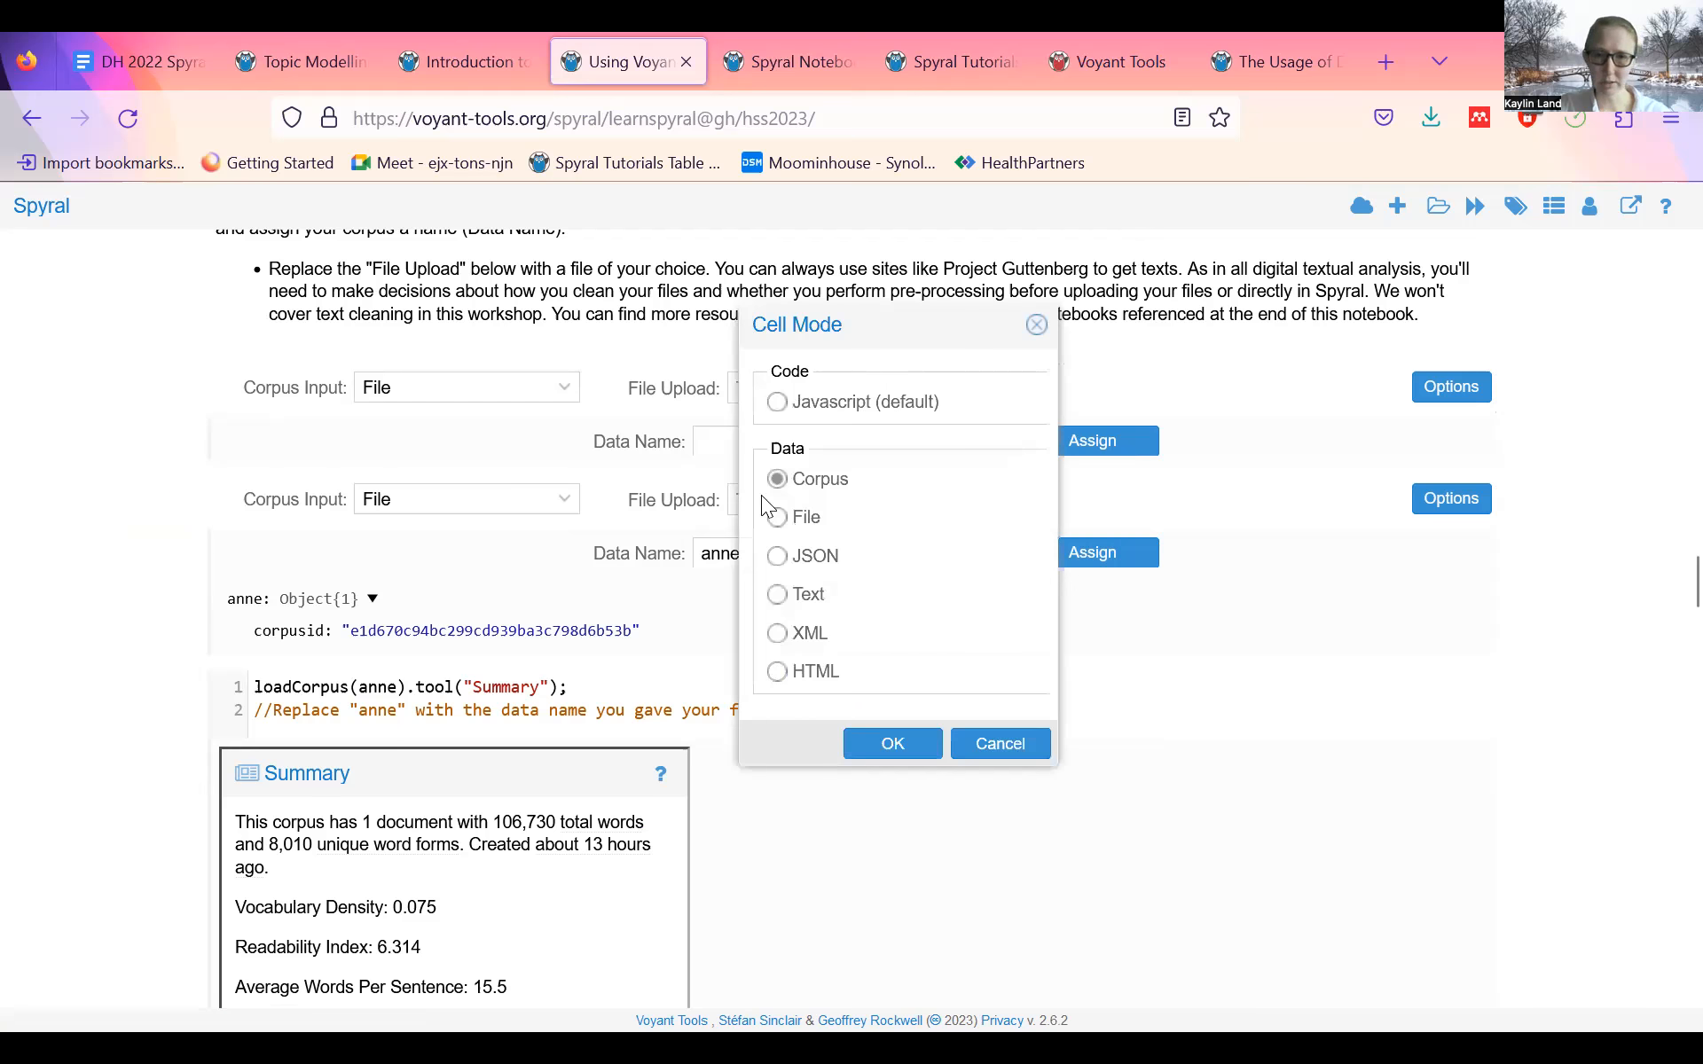
click(884, 744)
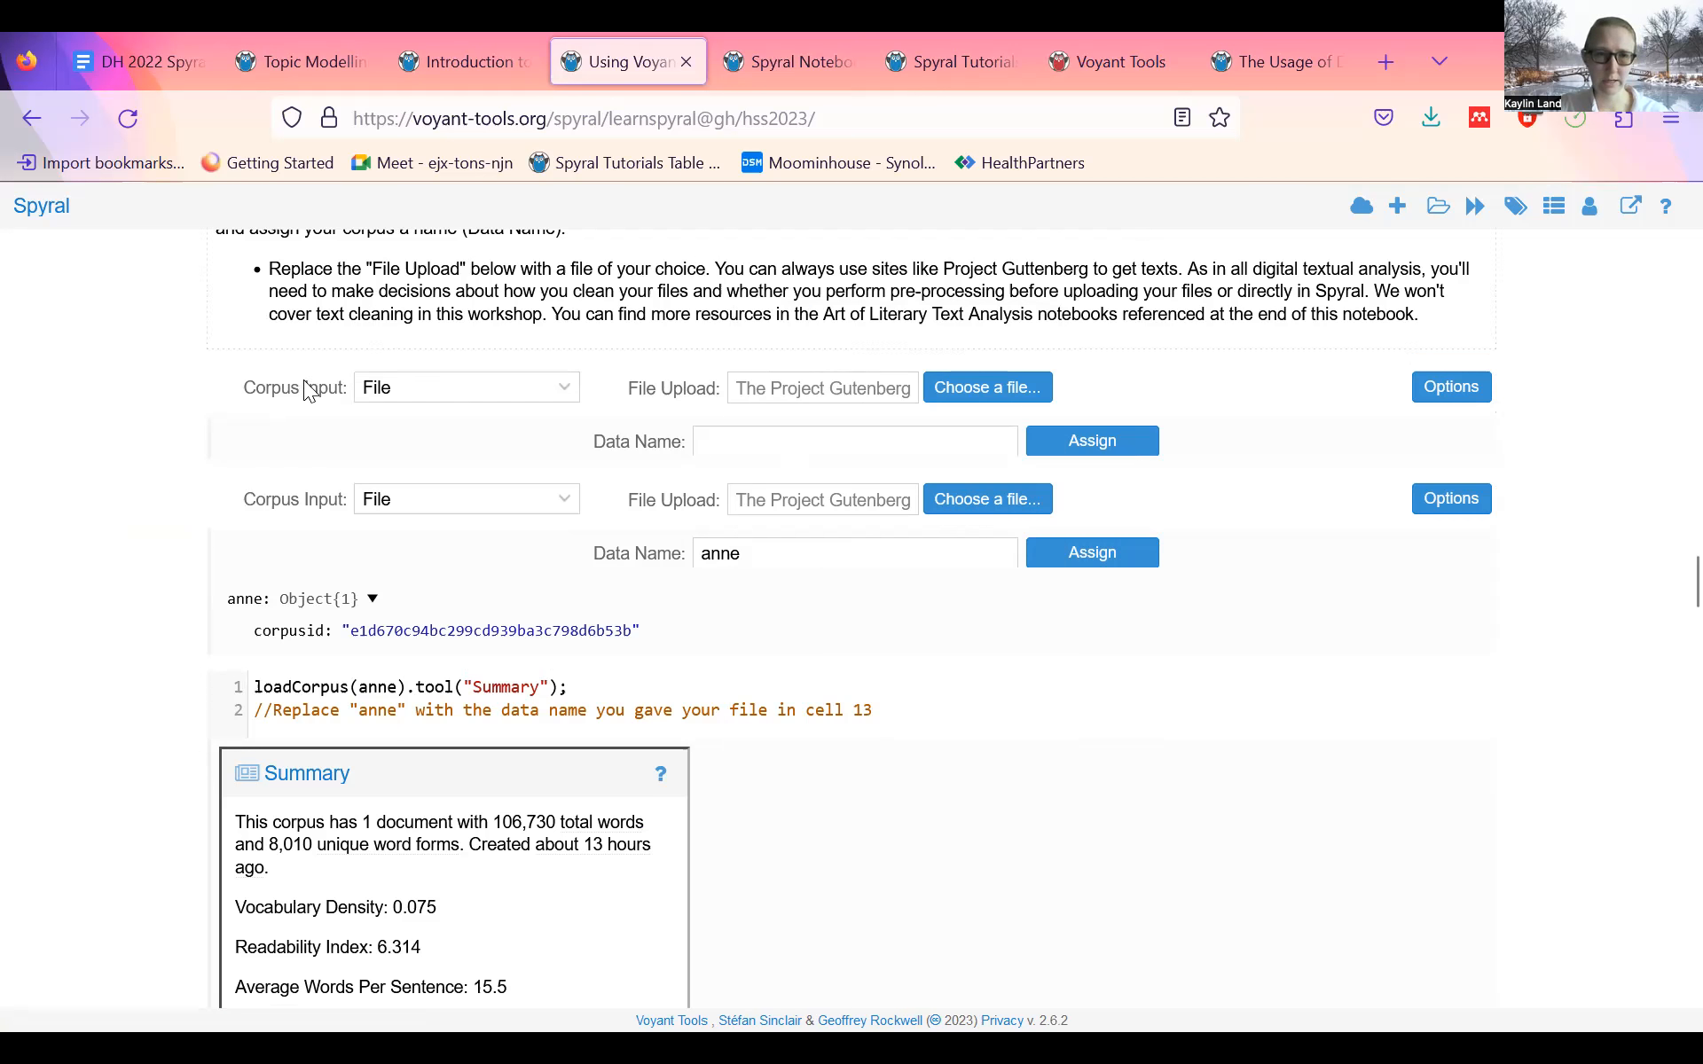
click(463, 391)
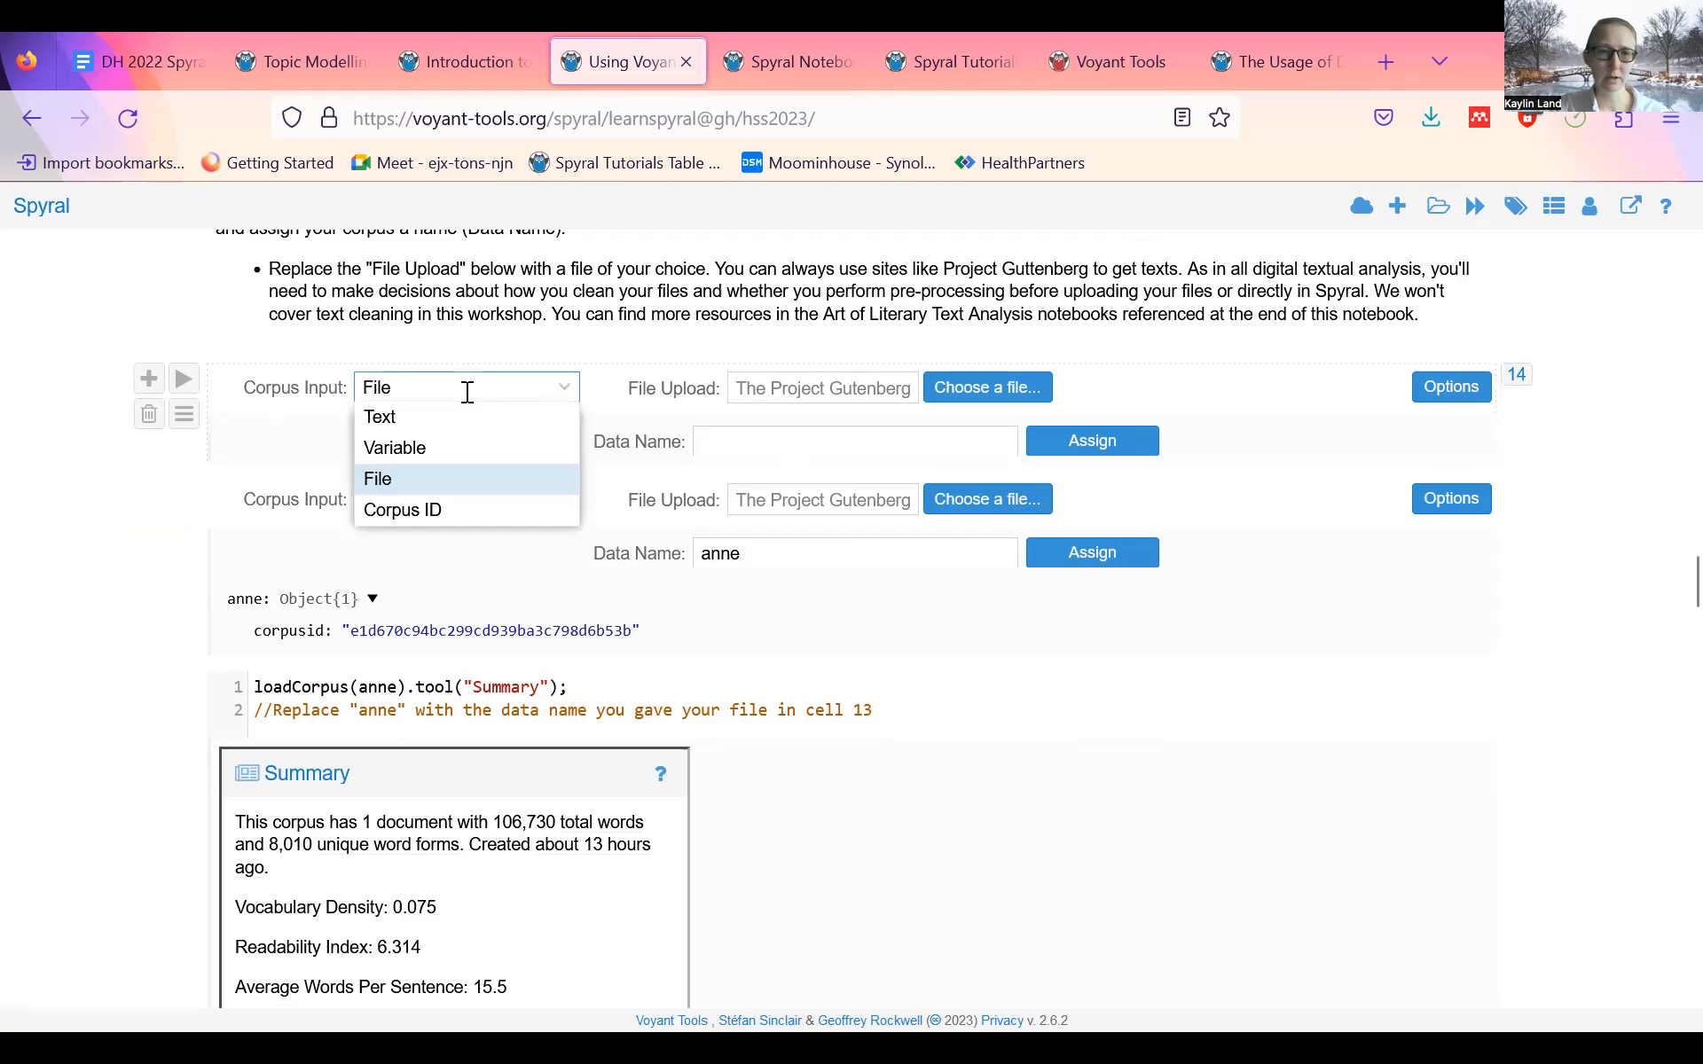
click(395, 480)
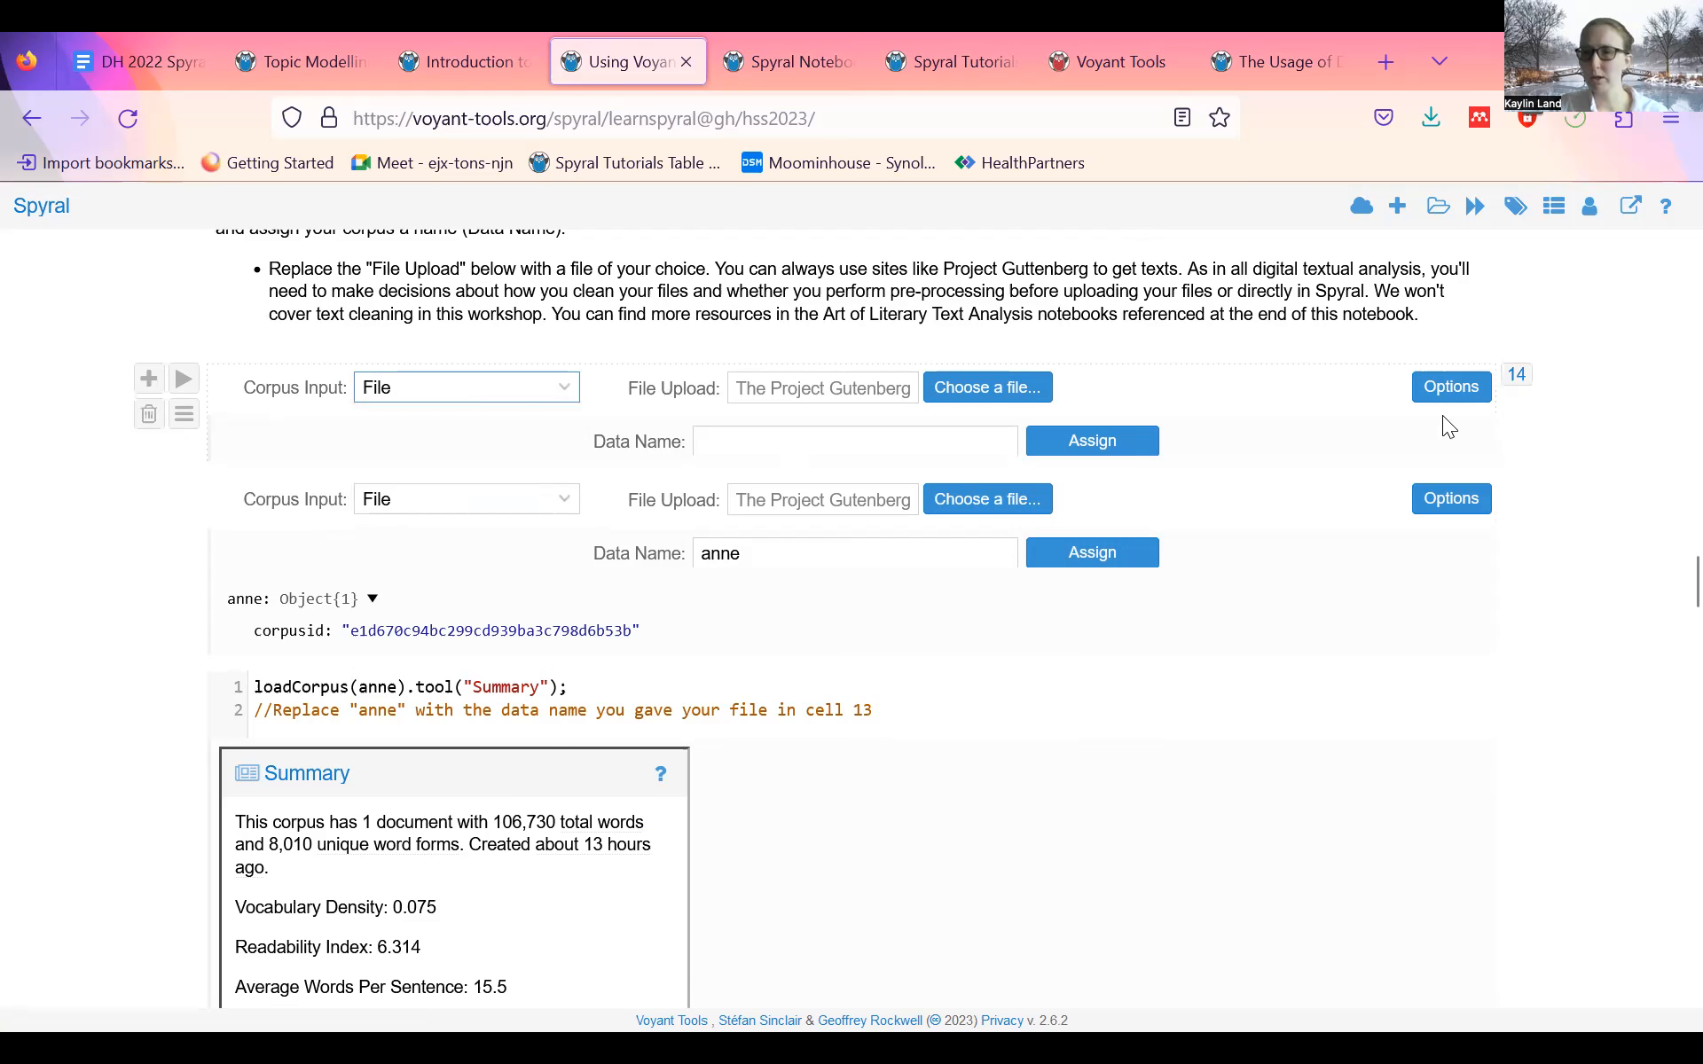
- Give the new corpus cell the data name "Anne" and assign the uploaded Project Gutenberg file to it
click(832, 441)
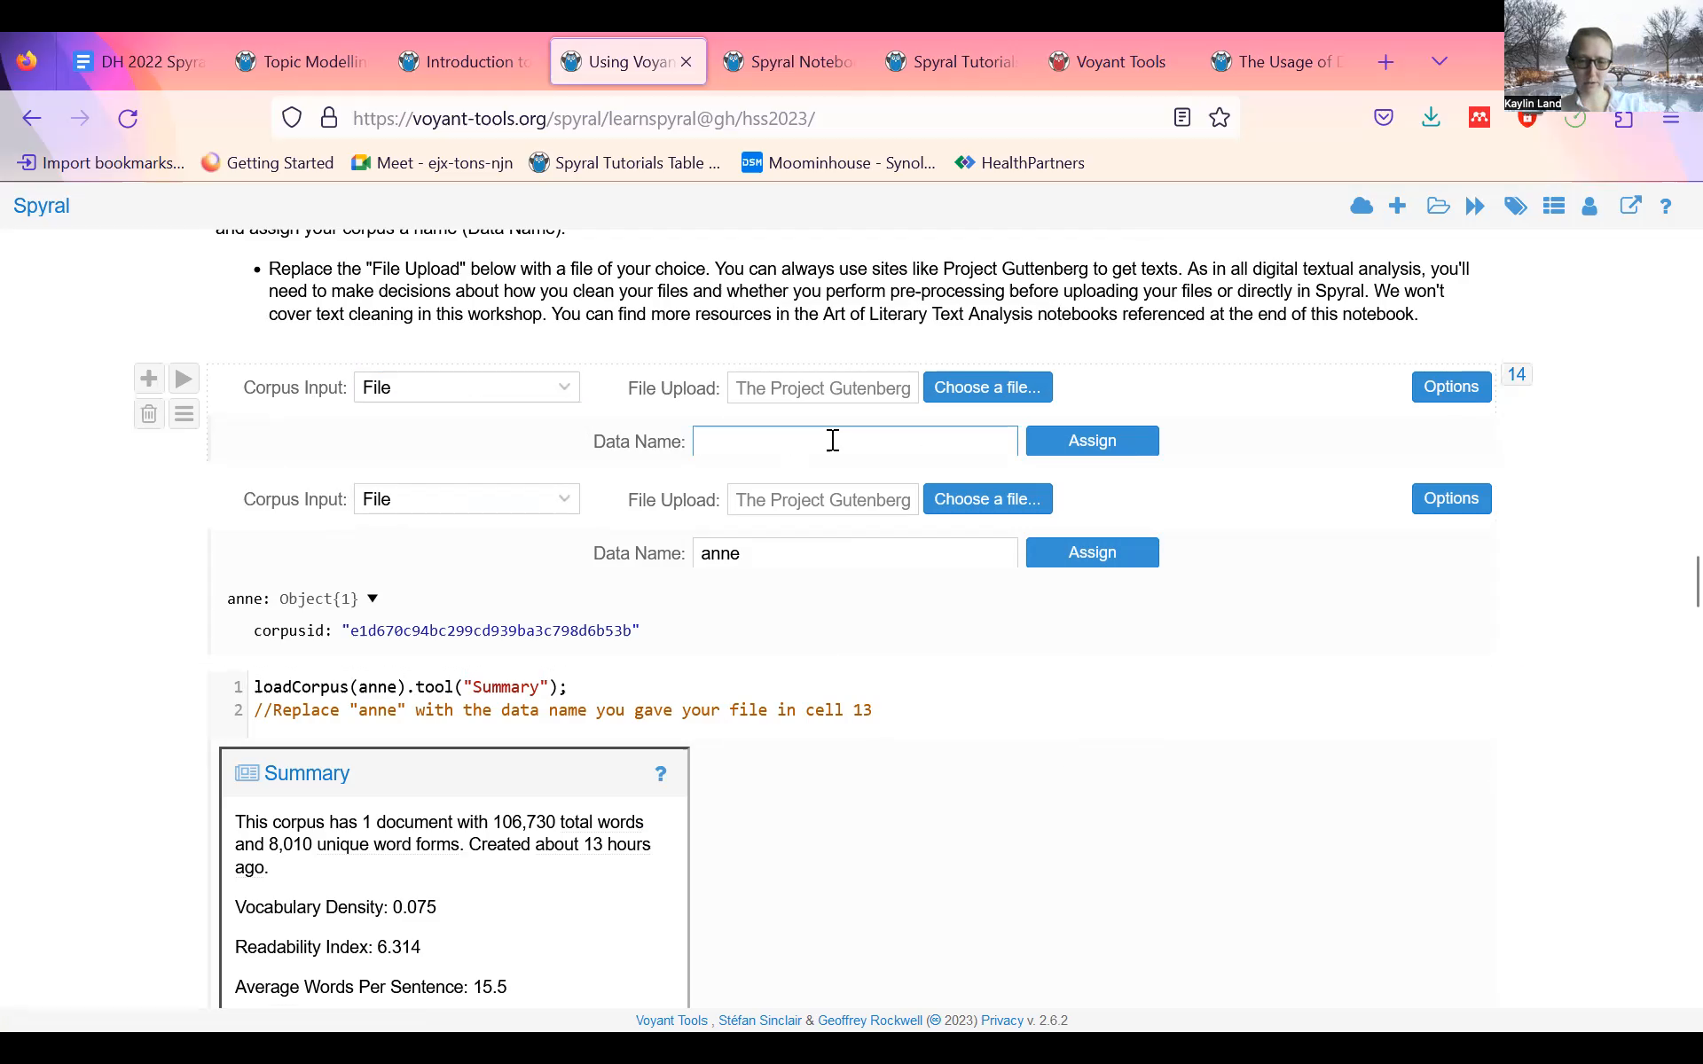
text(Anne)
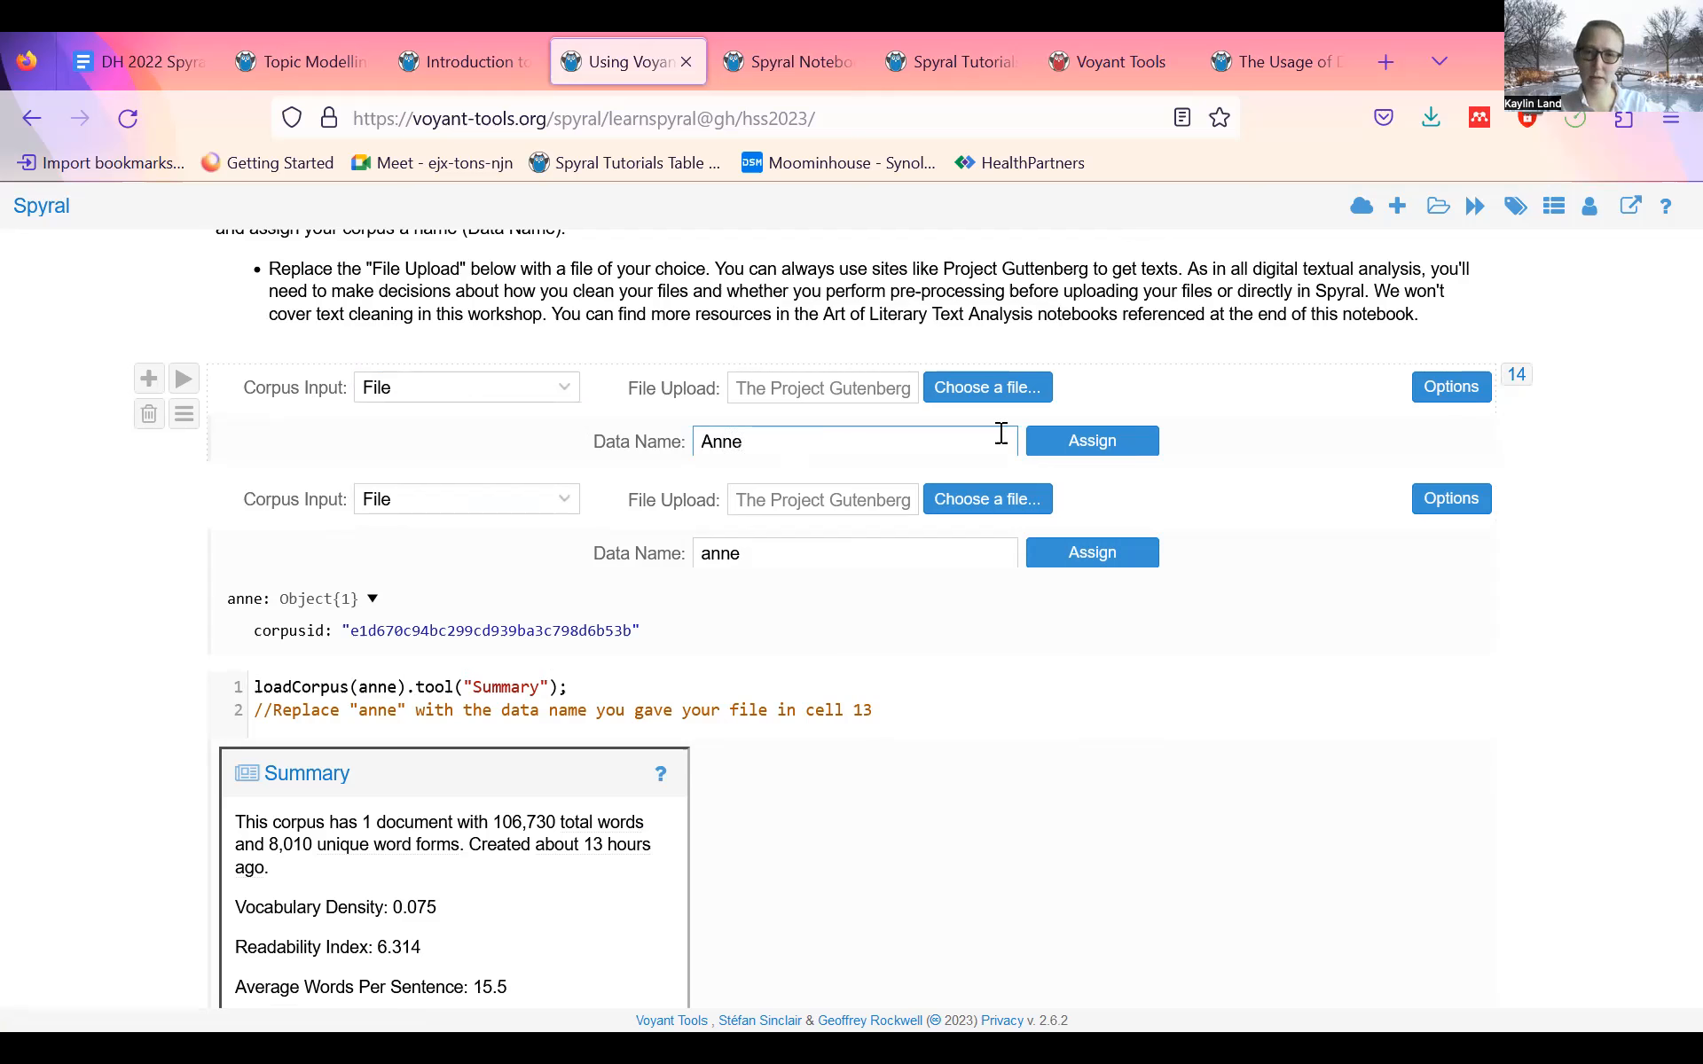
click(1092, 442)
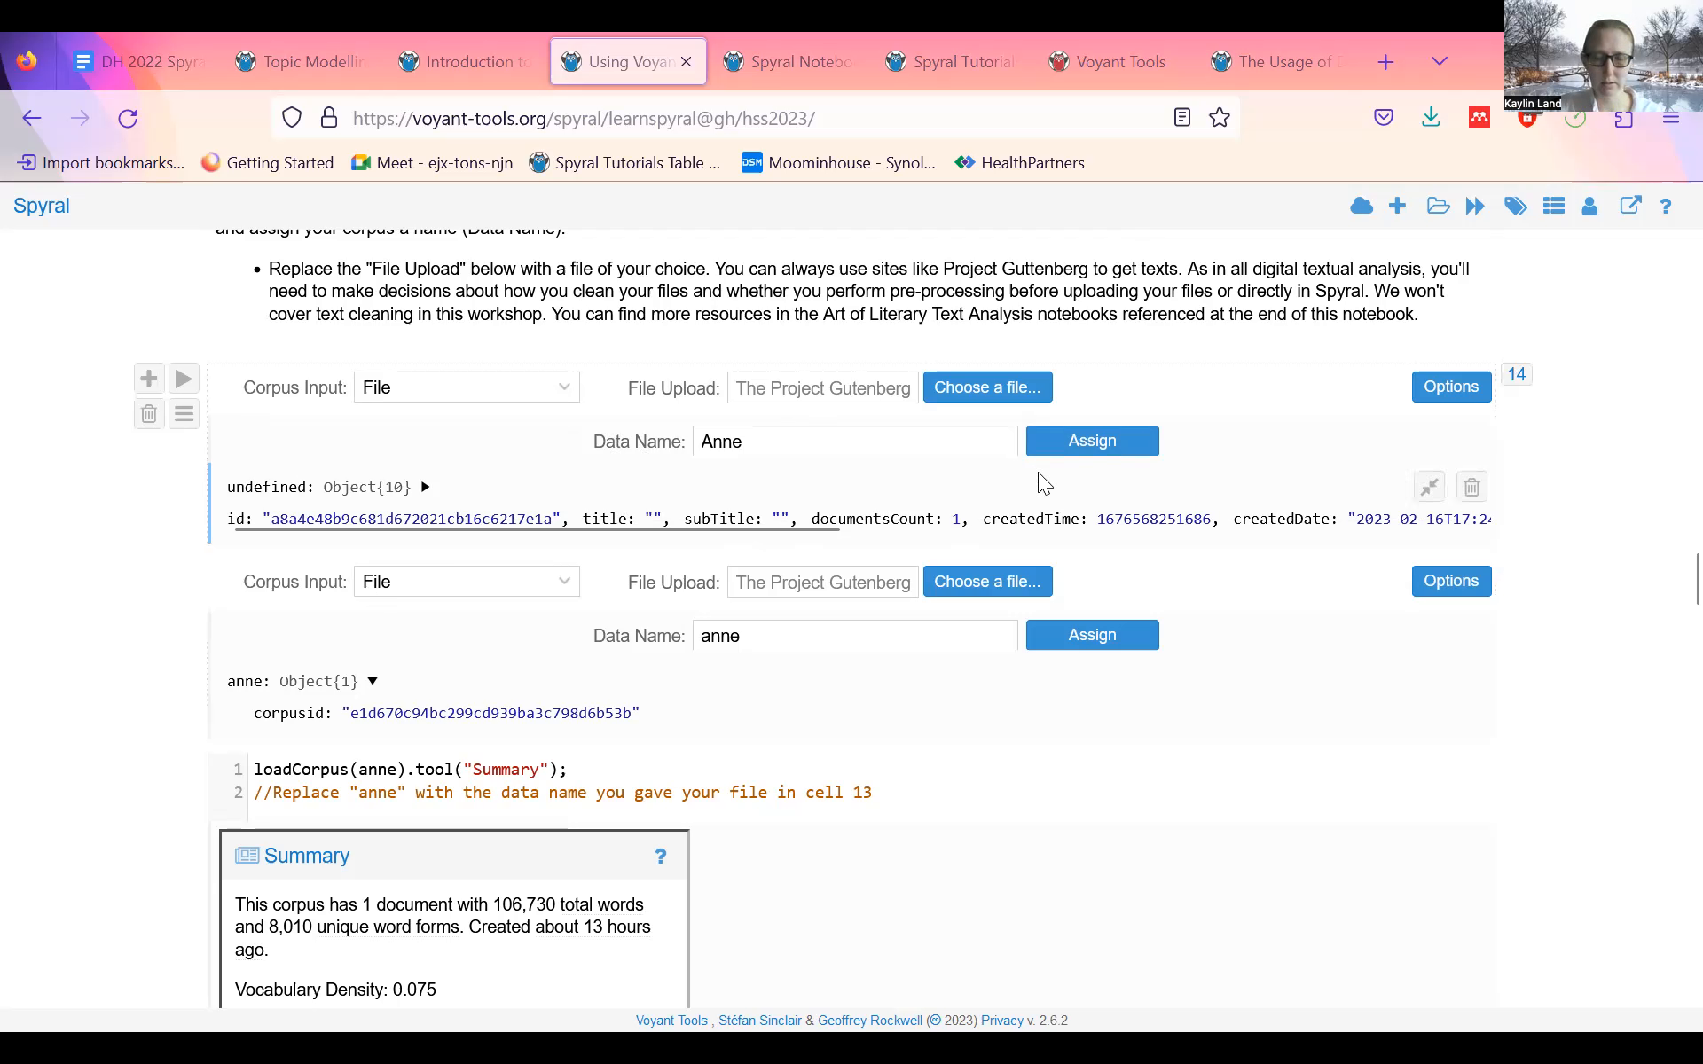
- Change the new cell's data name to lowercase "anne" and assign the corpus again
click(714, 441)
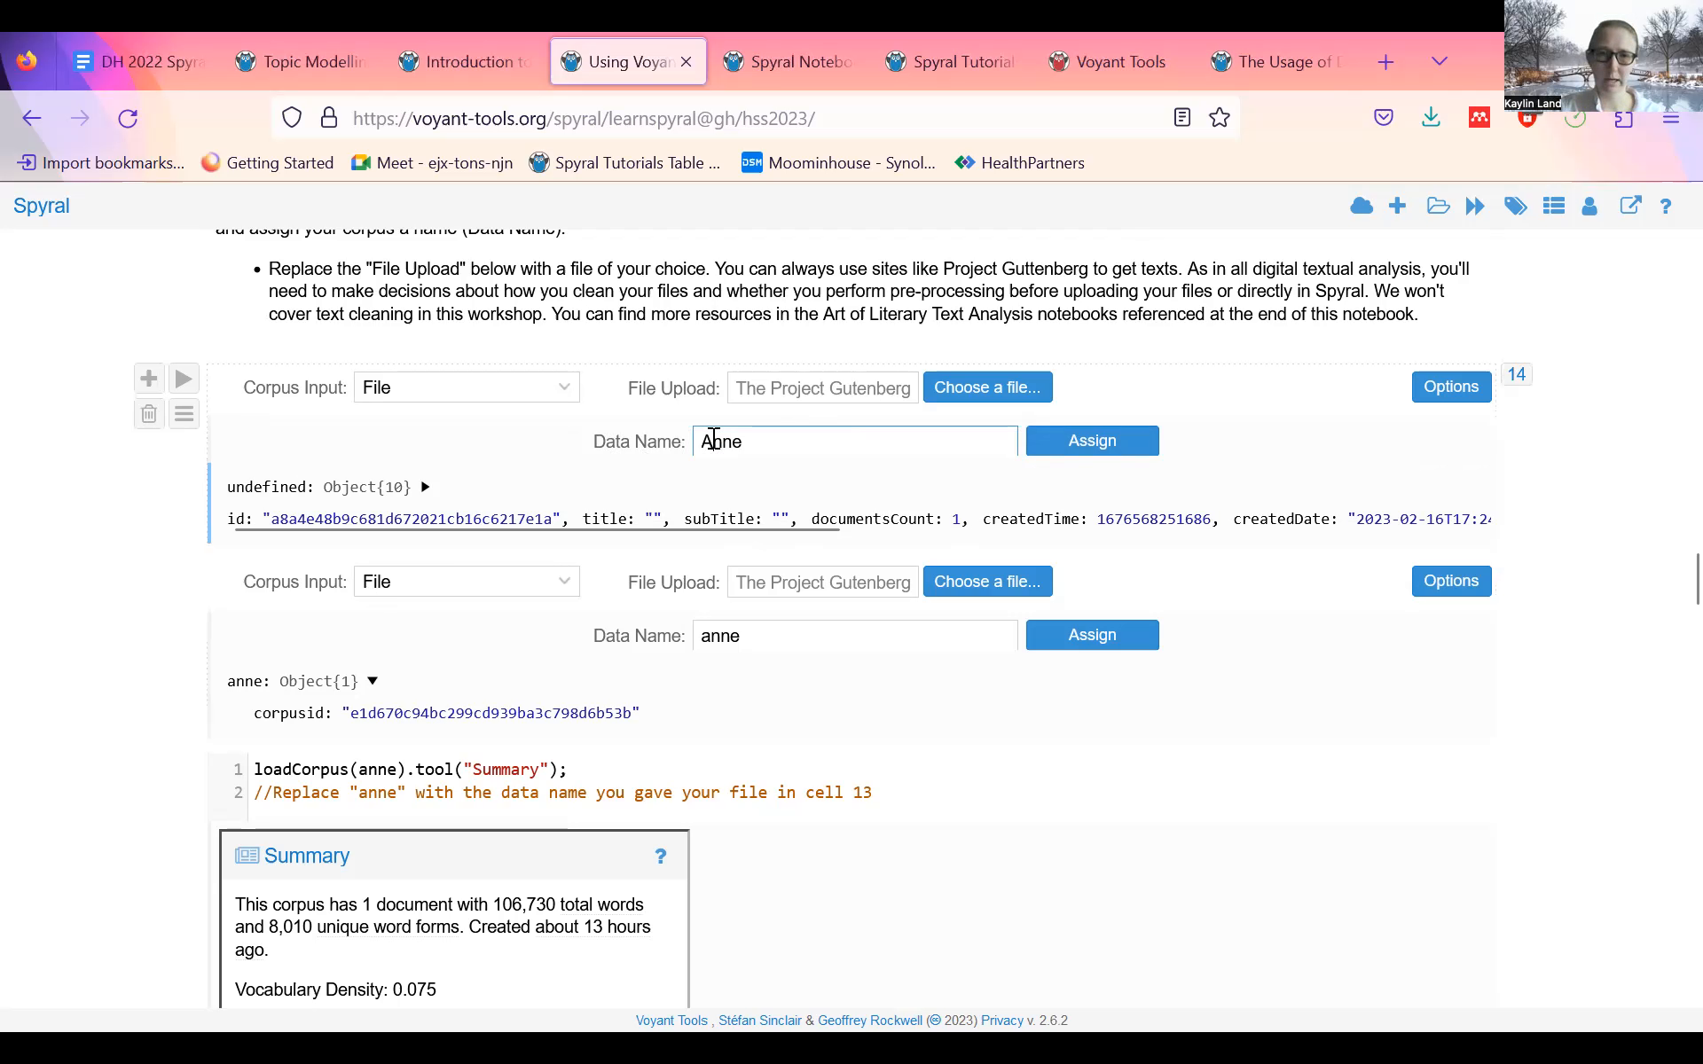
key(BackSpace)
text(a)
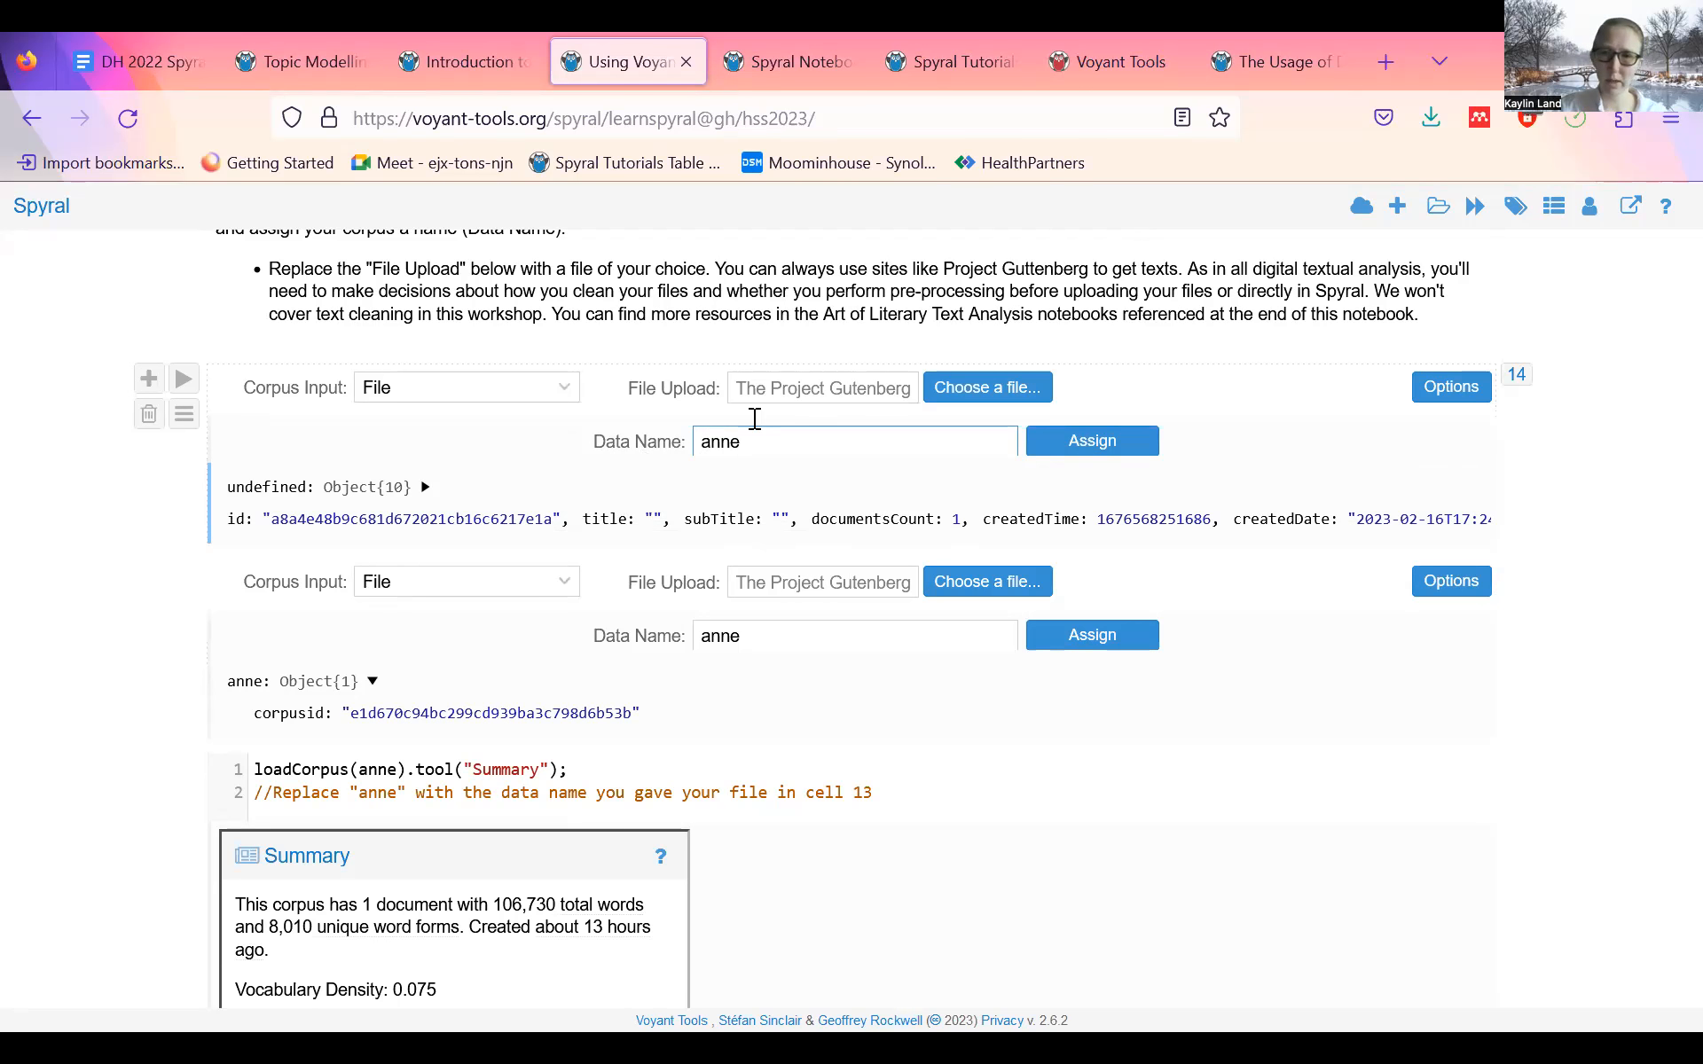
click(1061, 450)
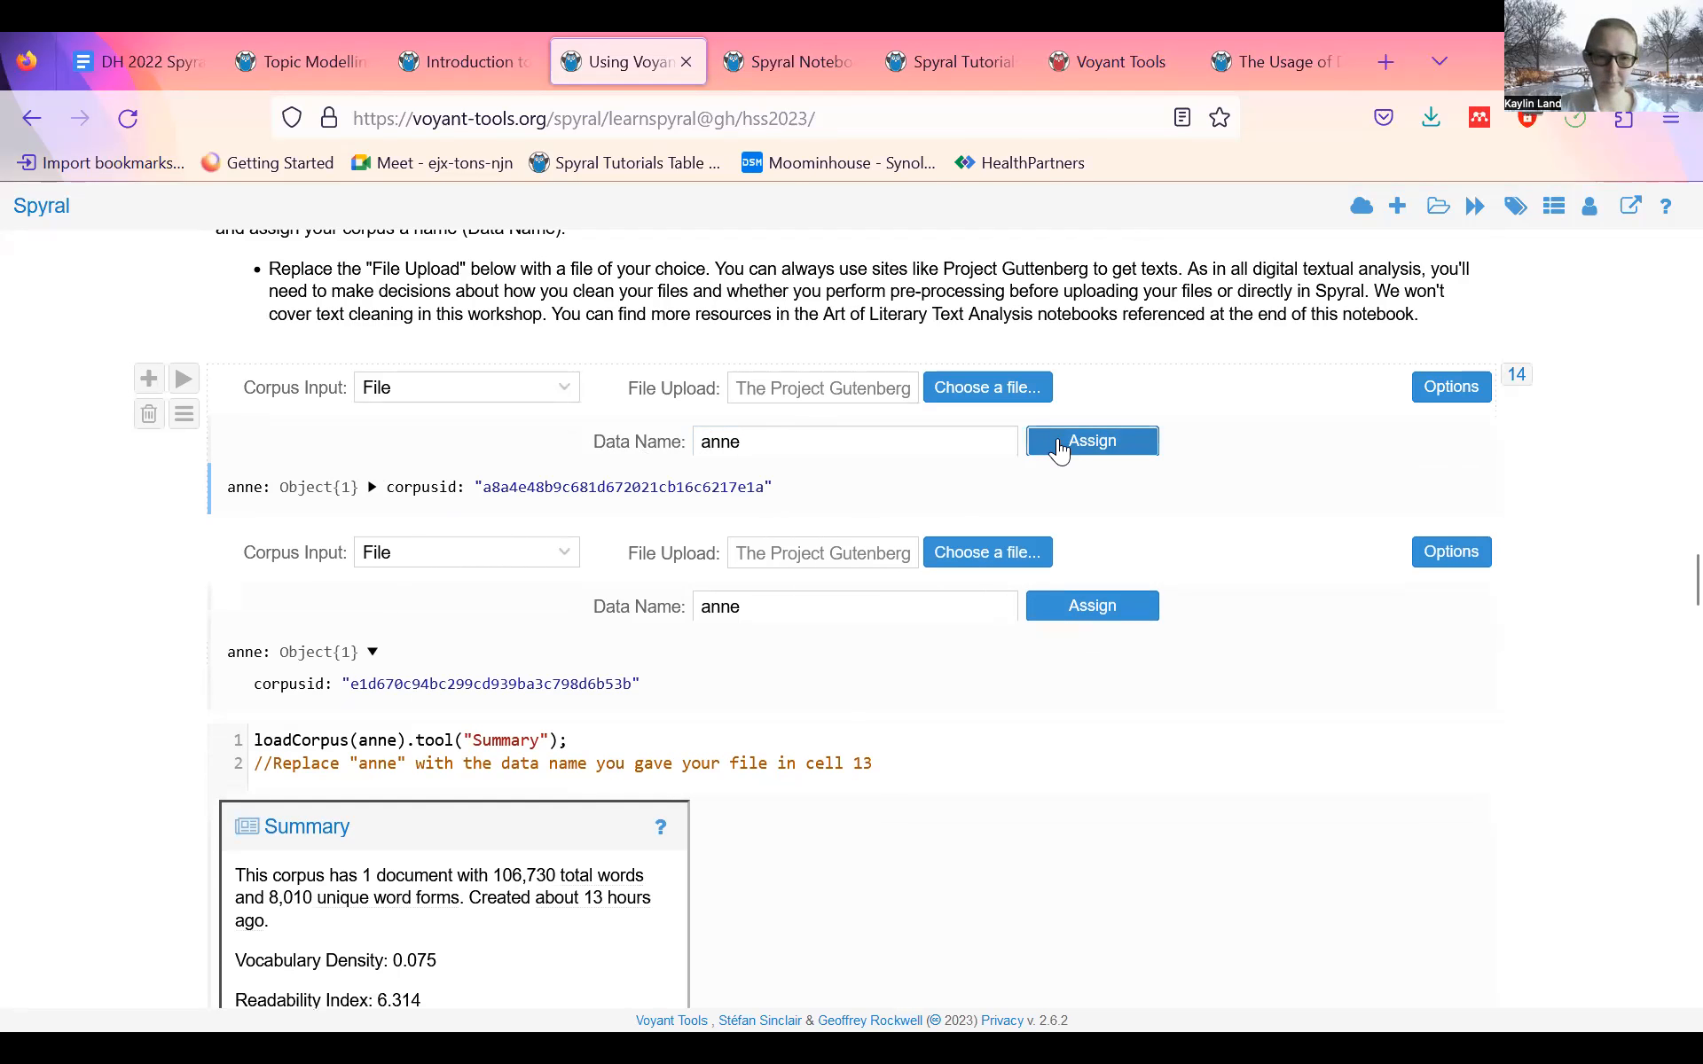
- Glance at the Voyant Tools corpus page, and reopen the new corpus cell's options with the Processing section collapsed
scroll(559, 437, down, 2)
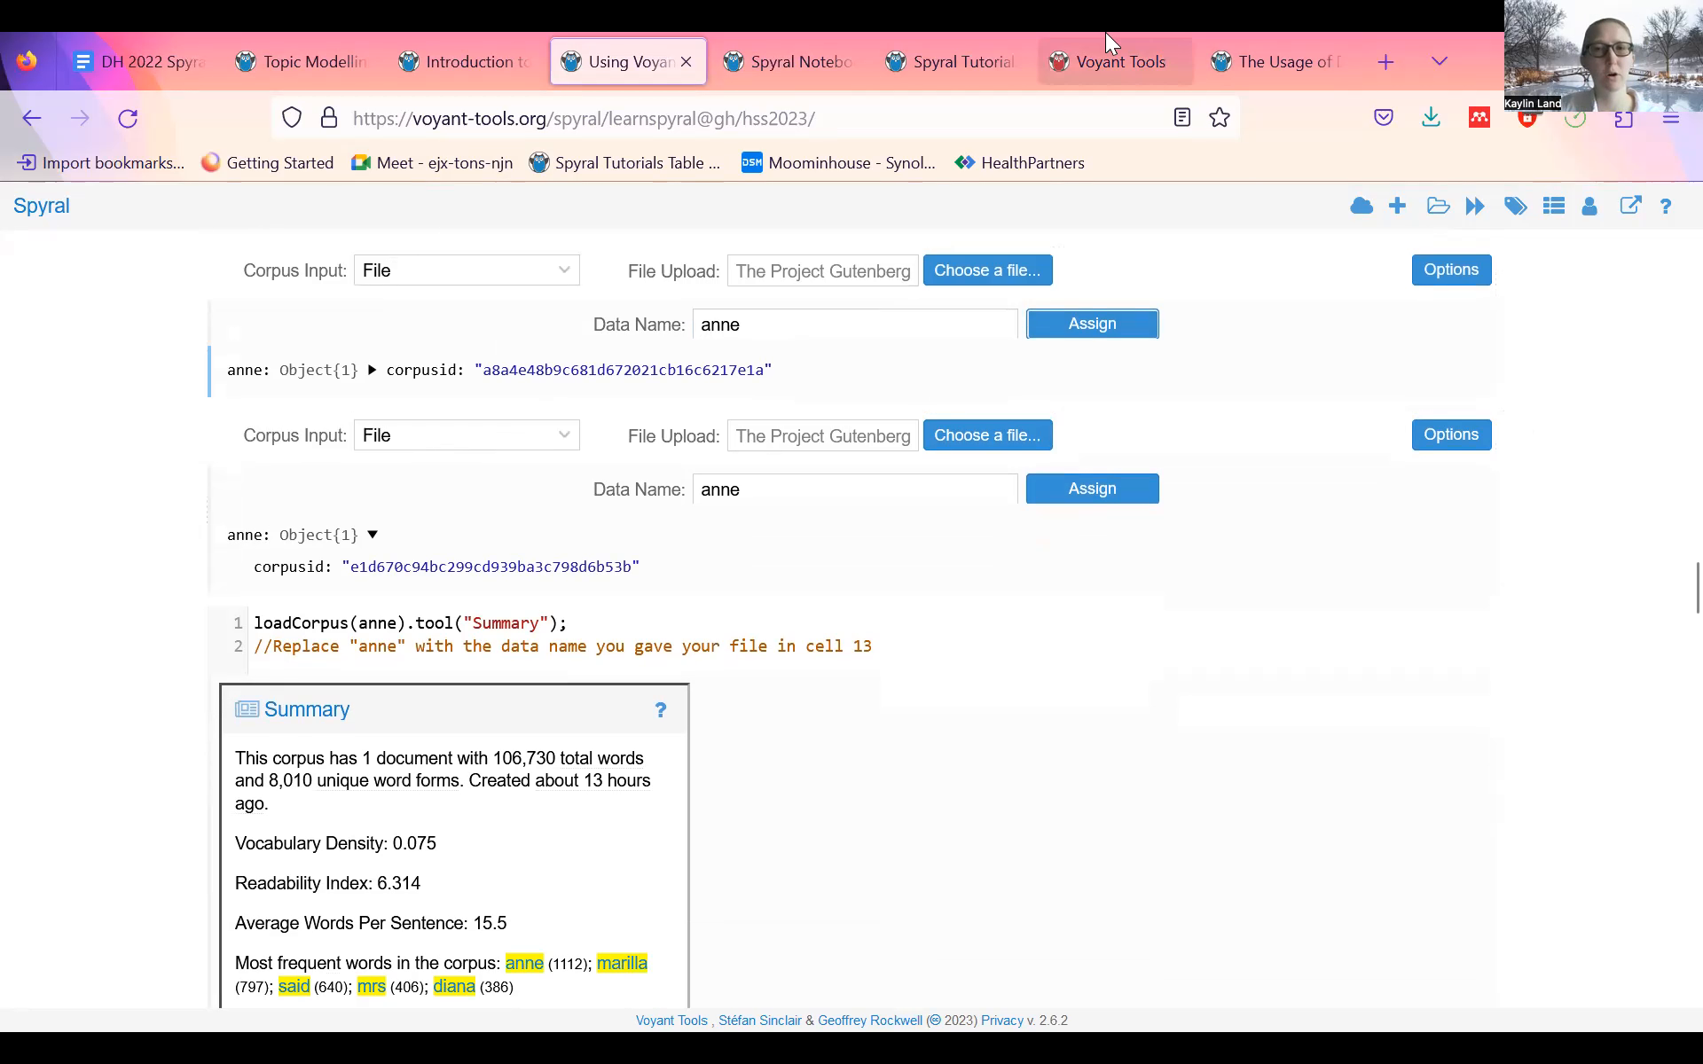
click(1112, 62)
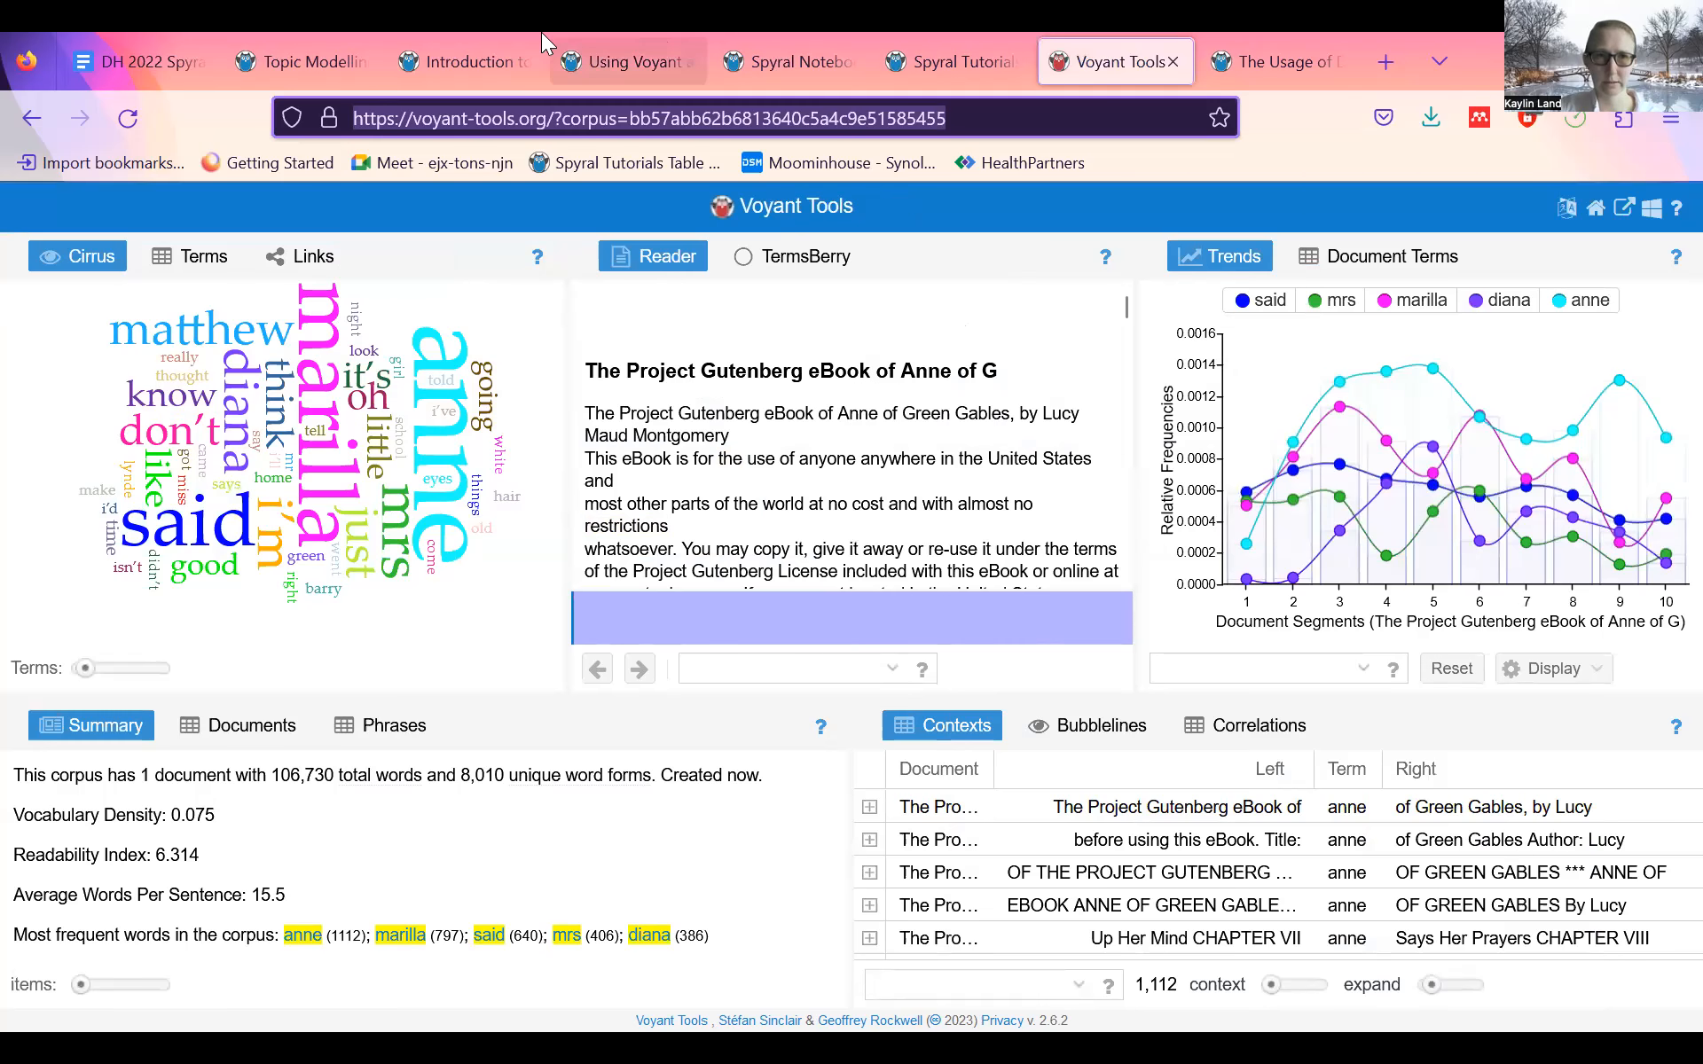
click(435, 53)
click(579, 35)
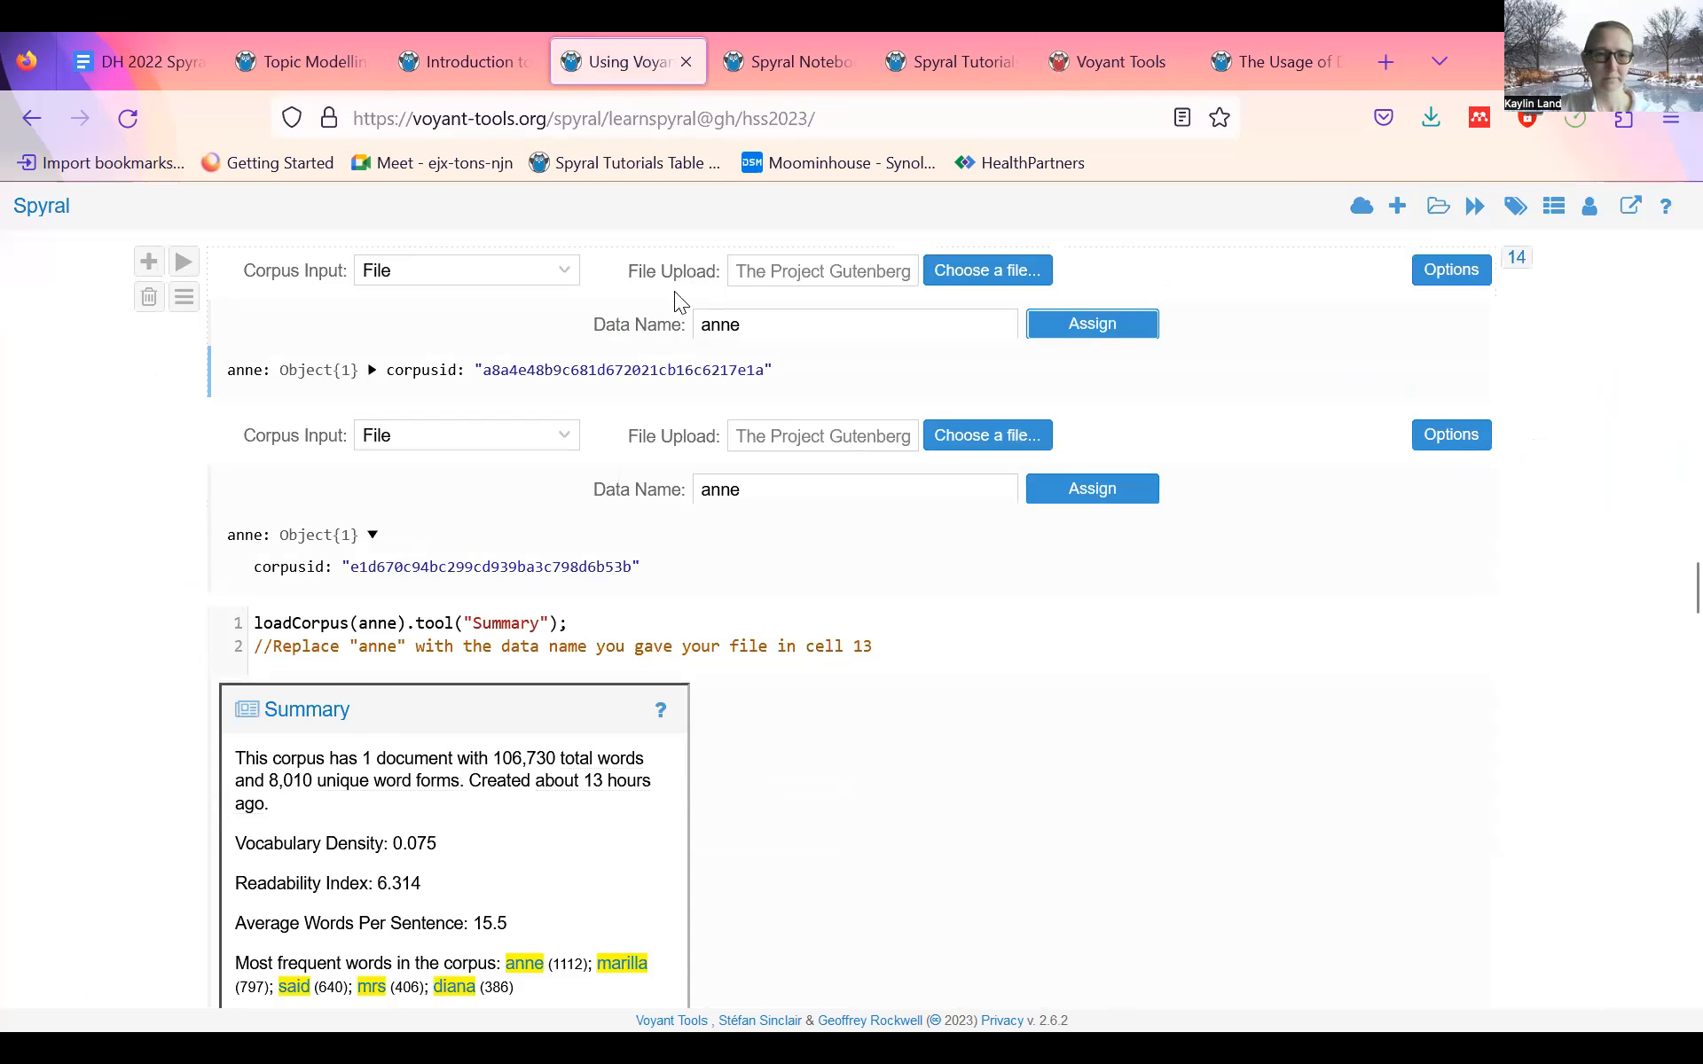
click(1443, 270)
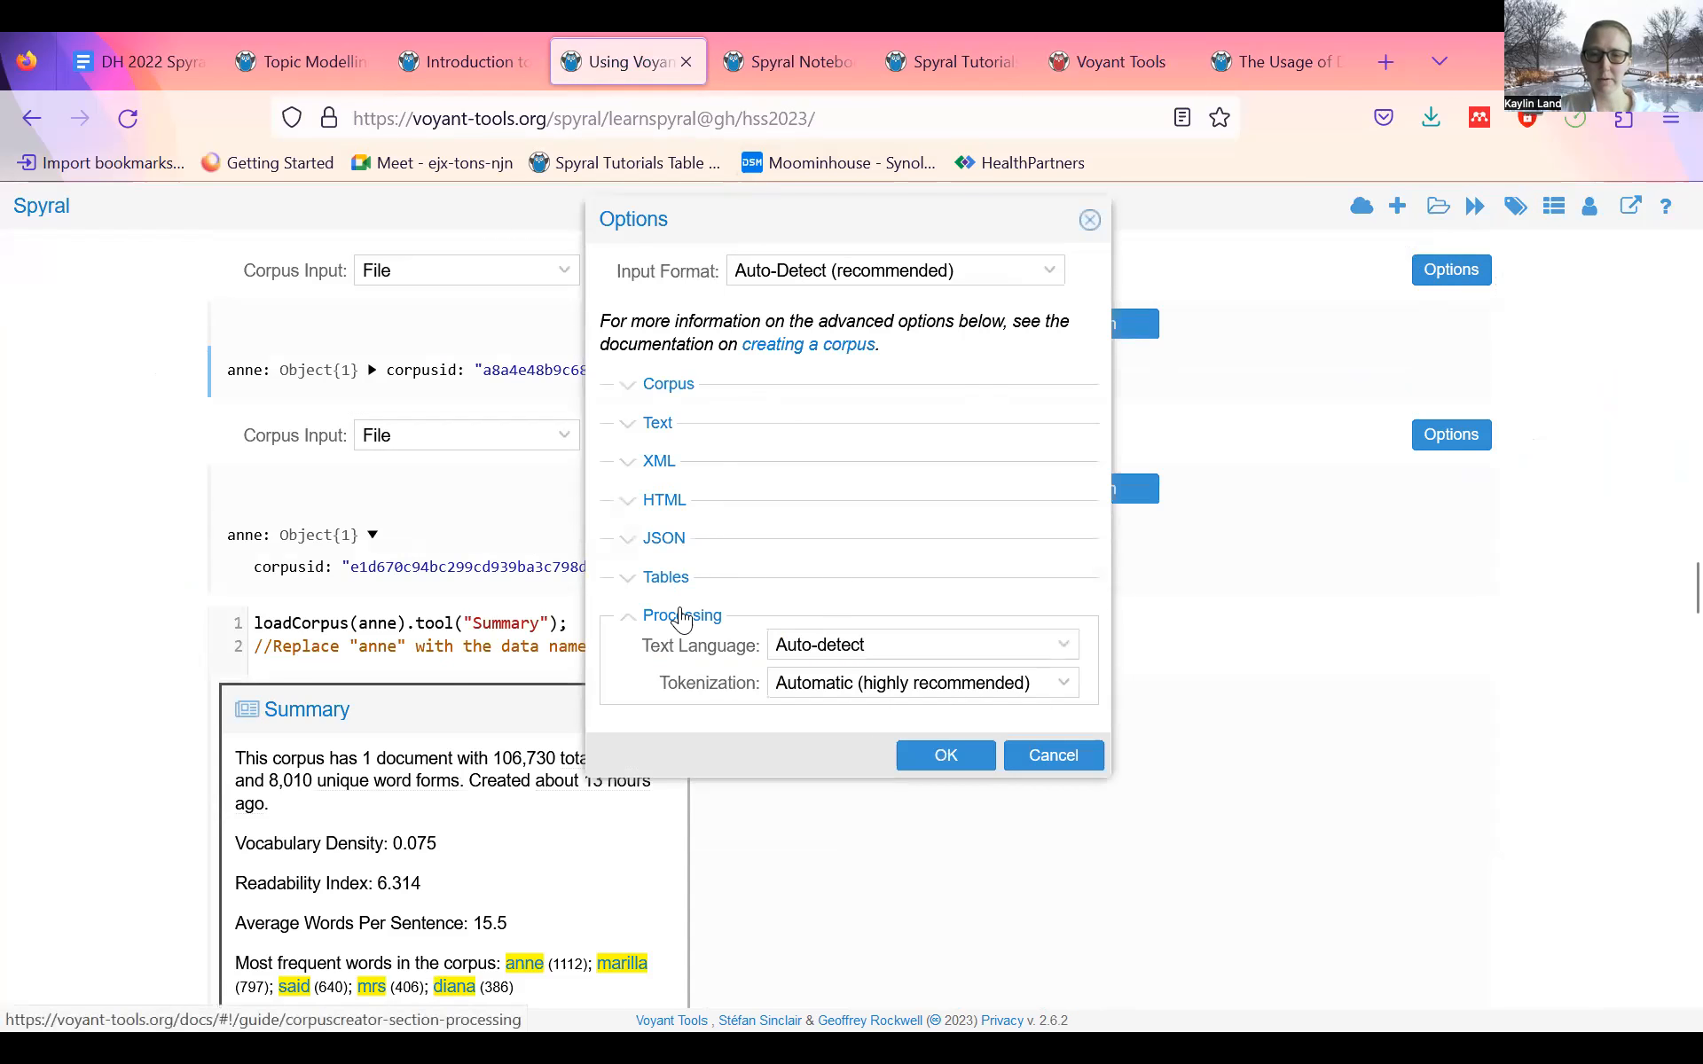
click(628, 618)
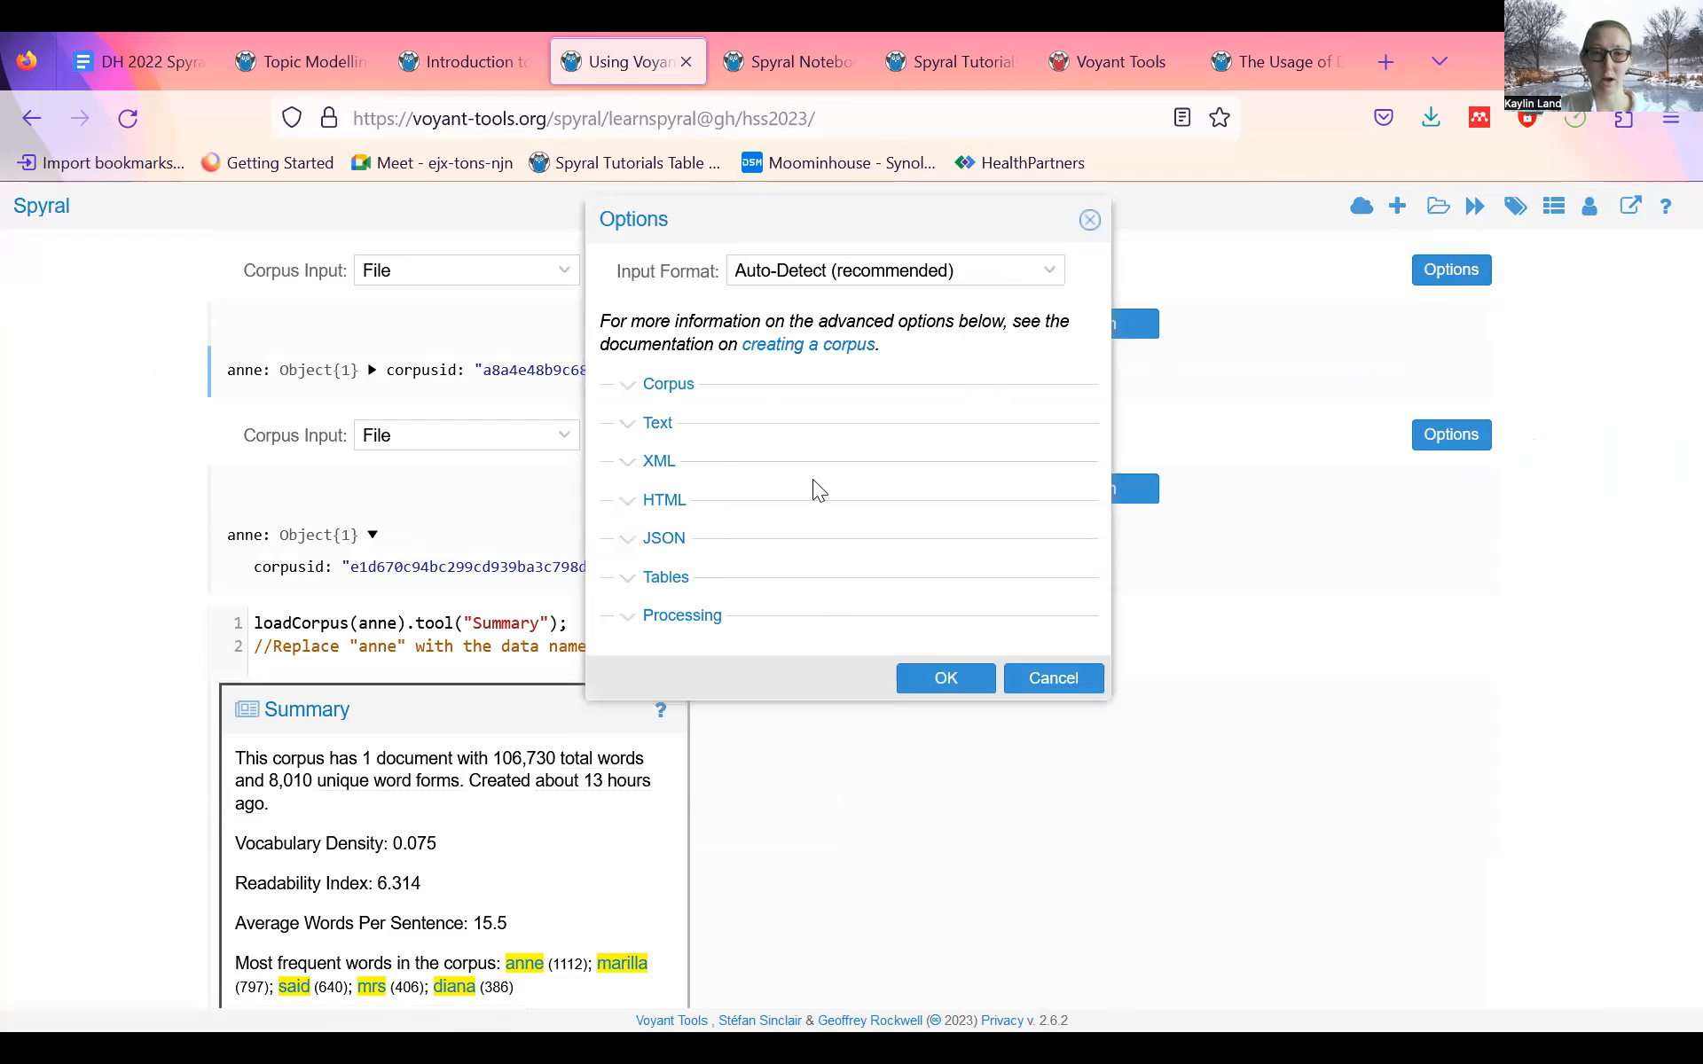
- Load voyant-tools.org in the open Voyant Tools page and bring up the options for adding texts
click(1112, 34)
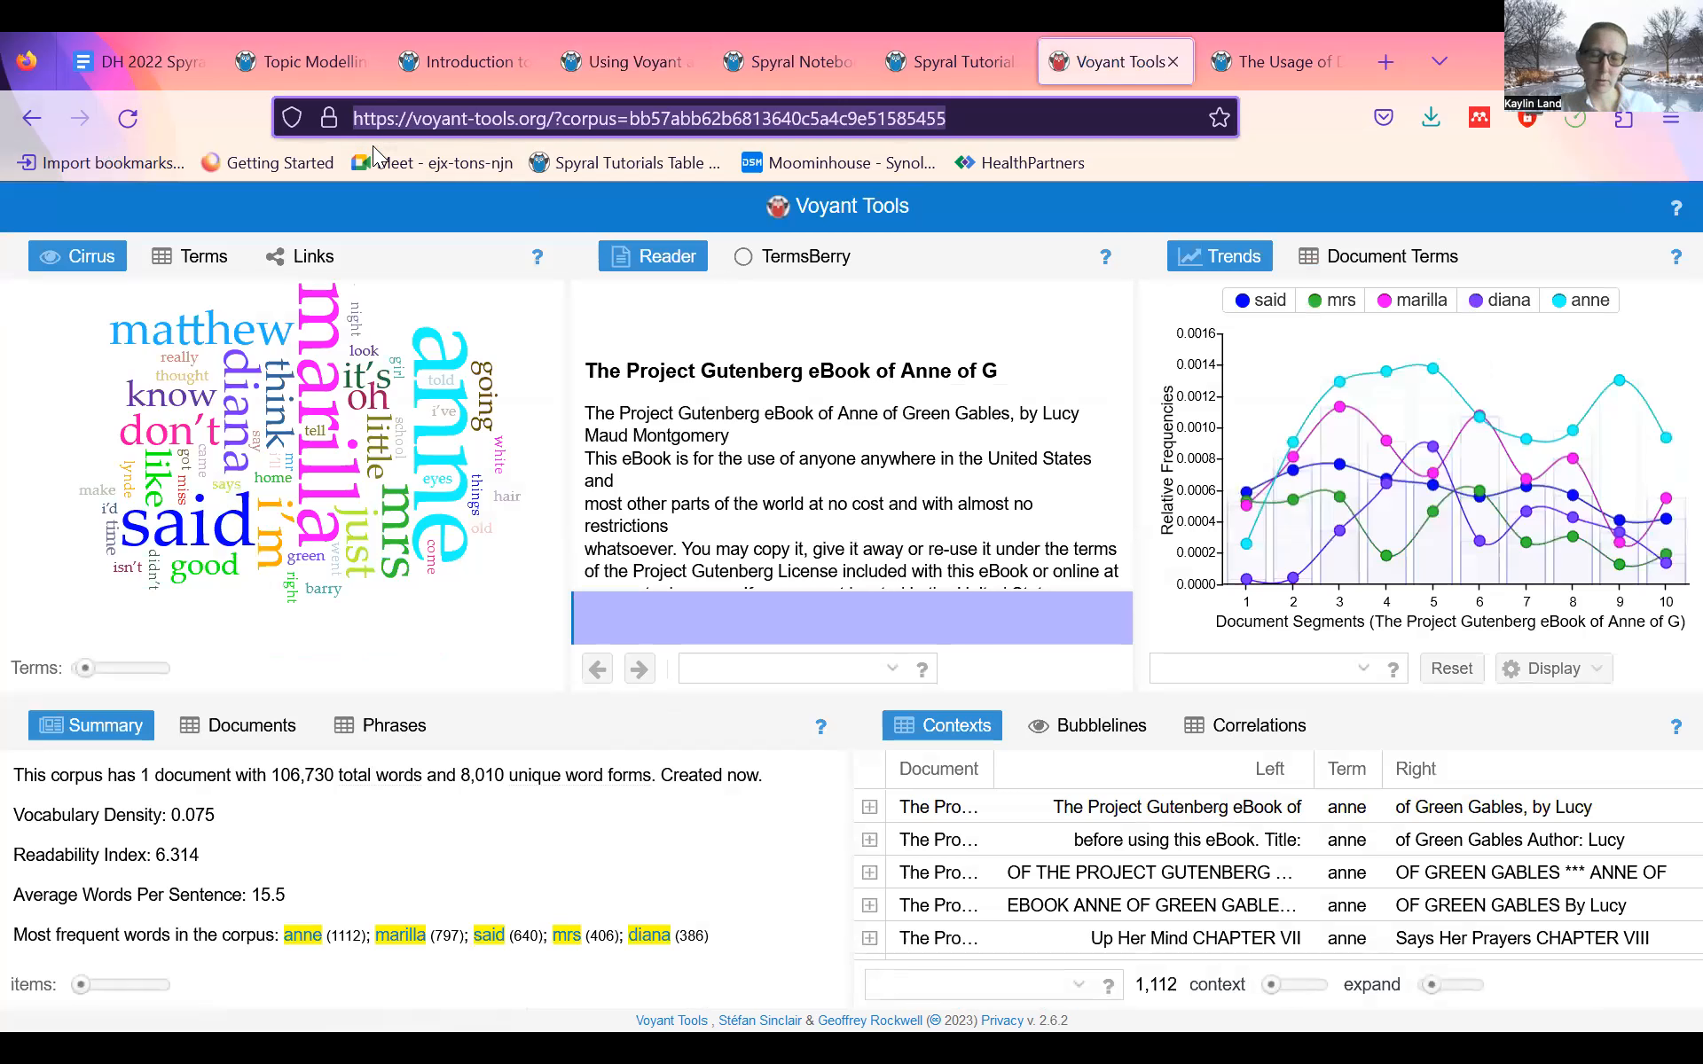
text(voyant-too)
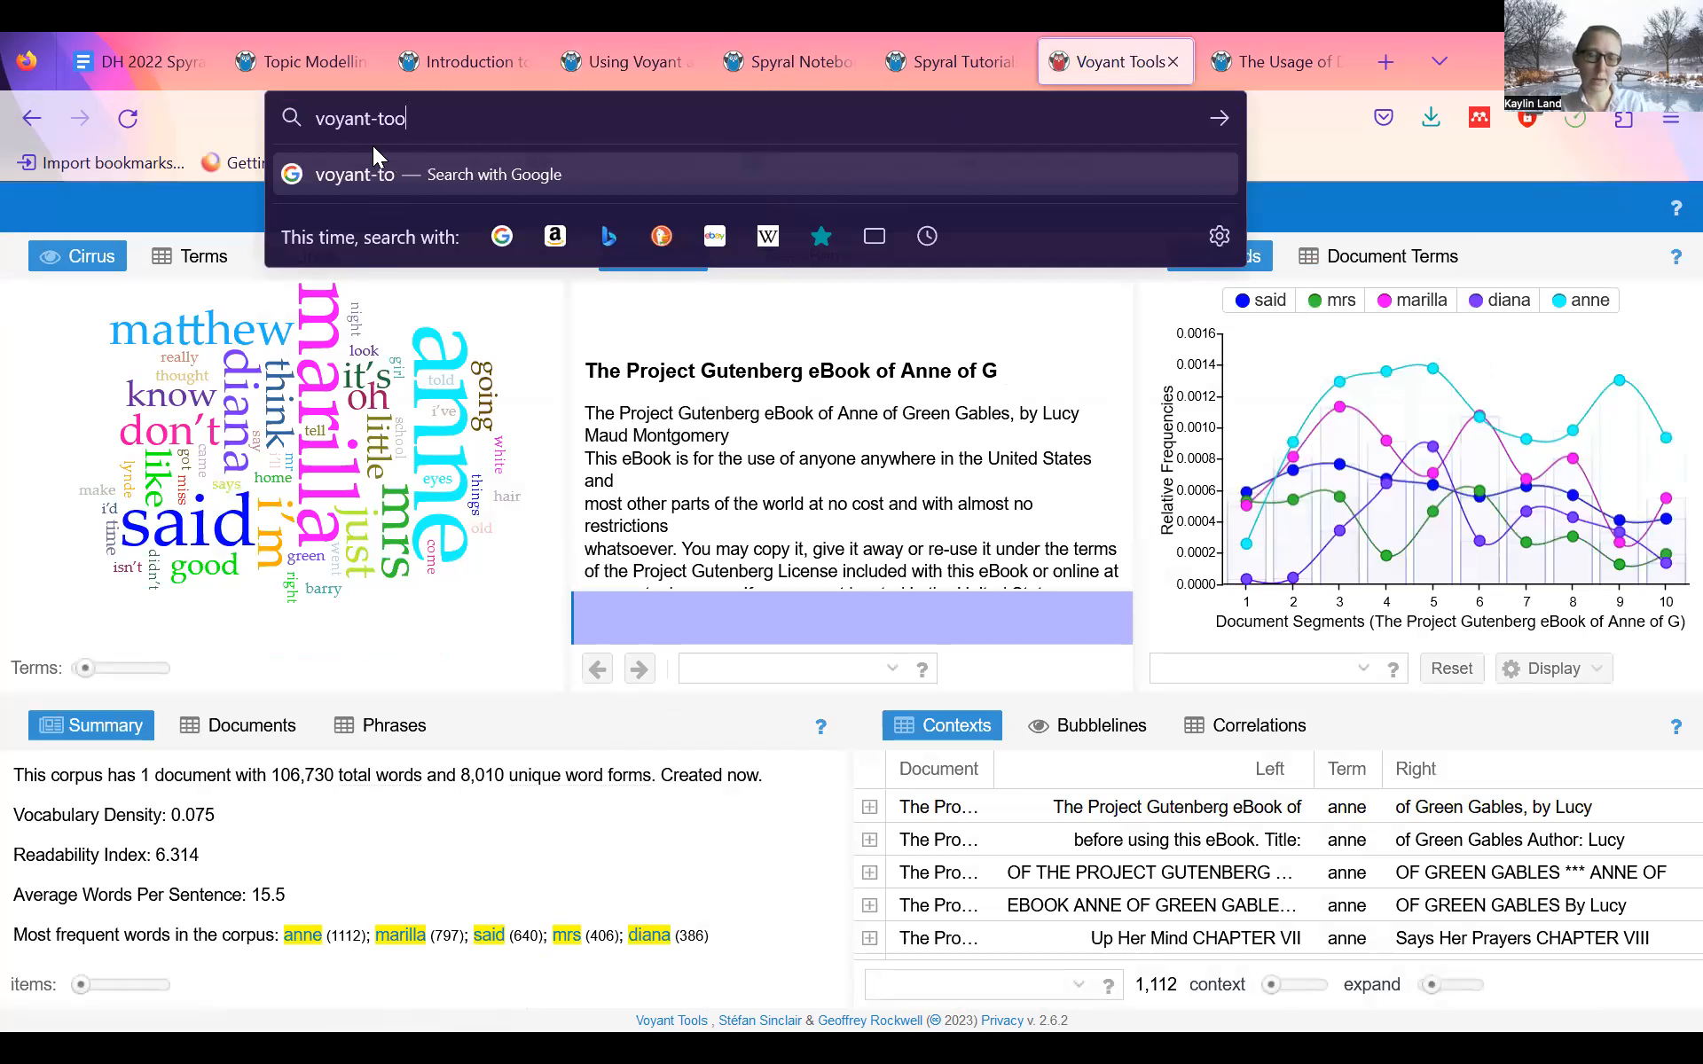
text(ls.org)
key(Return)
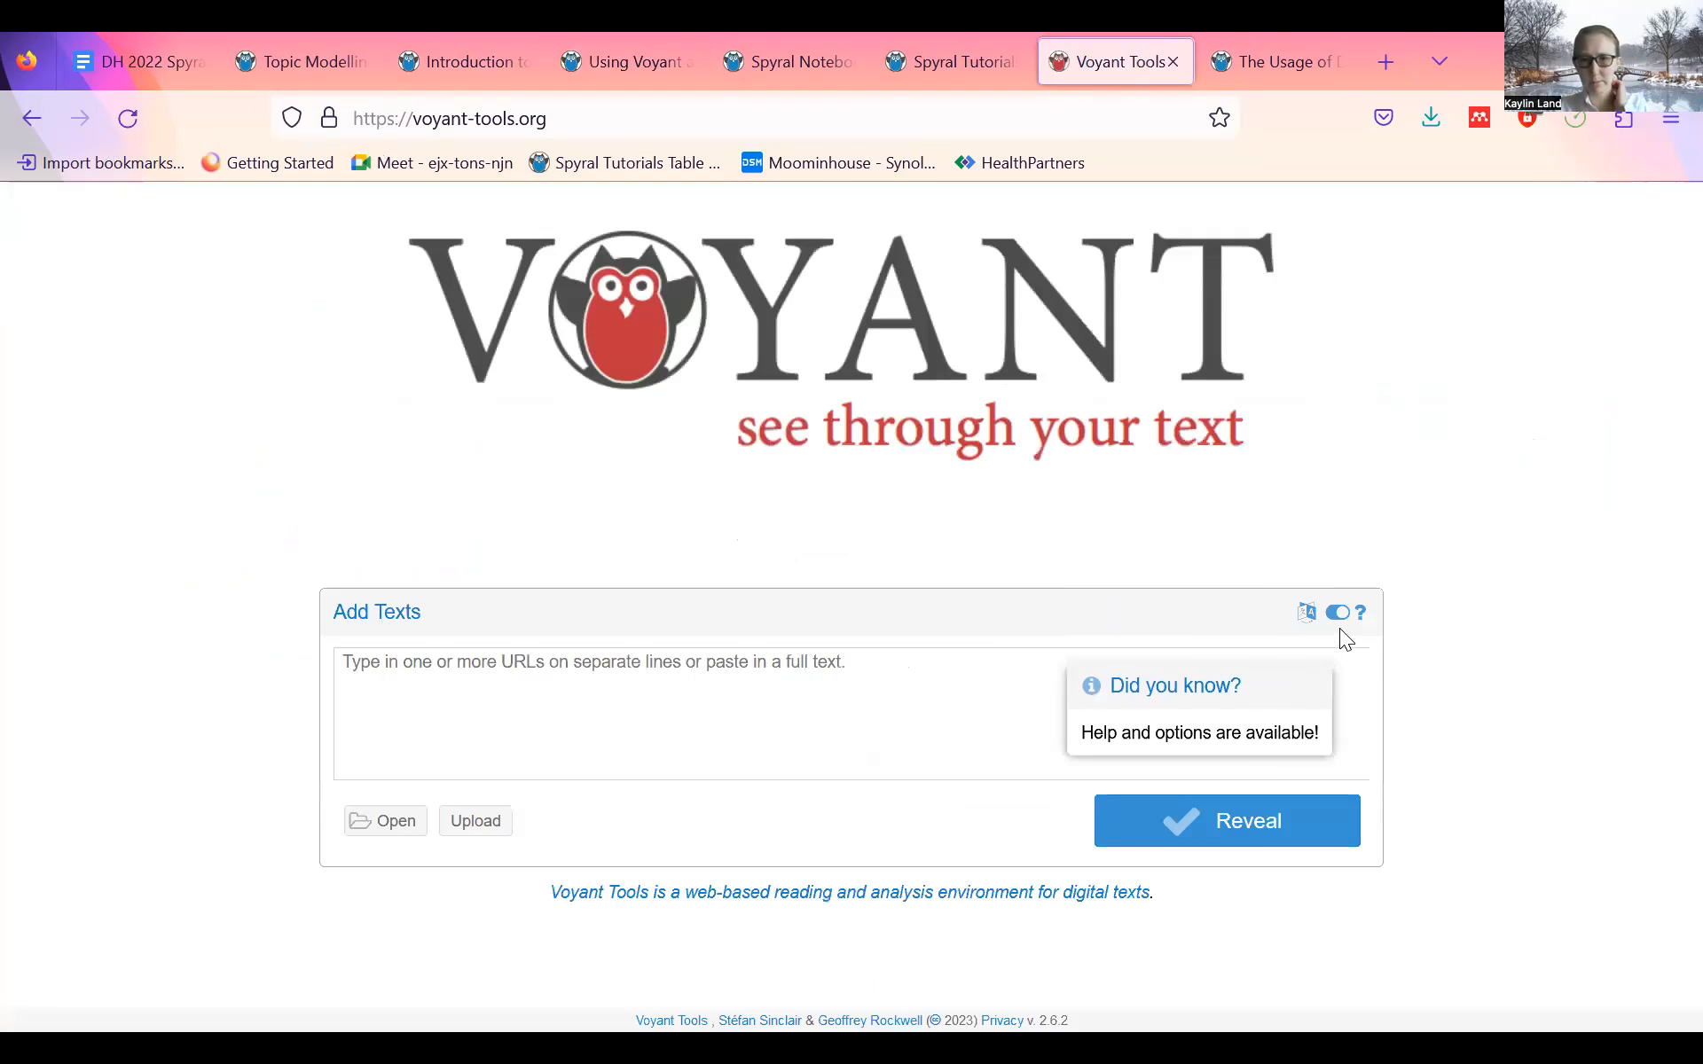
click(1337, 614)
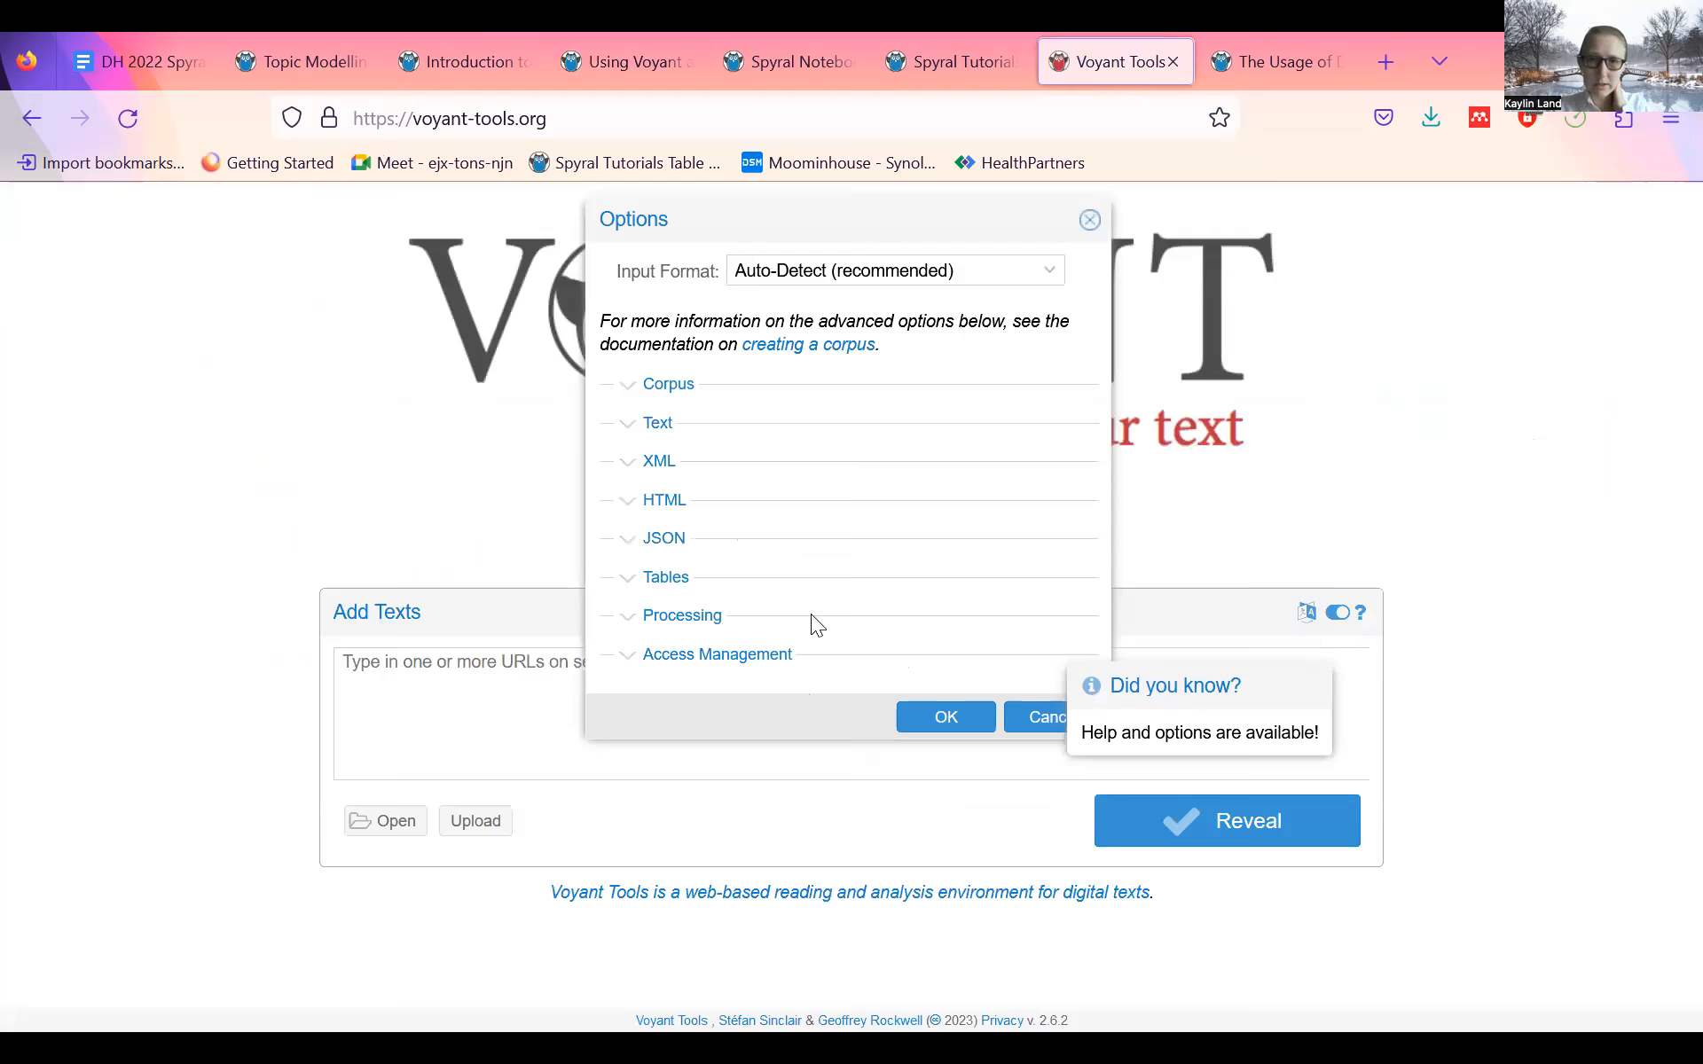
- Open the "creating a corpus" documentation from the options and skim its sections on input formats, XML and HTML
click(795, 348)
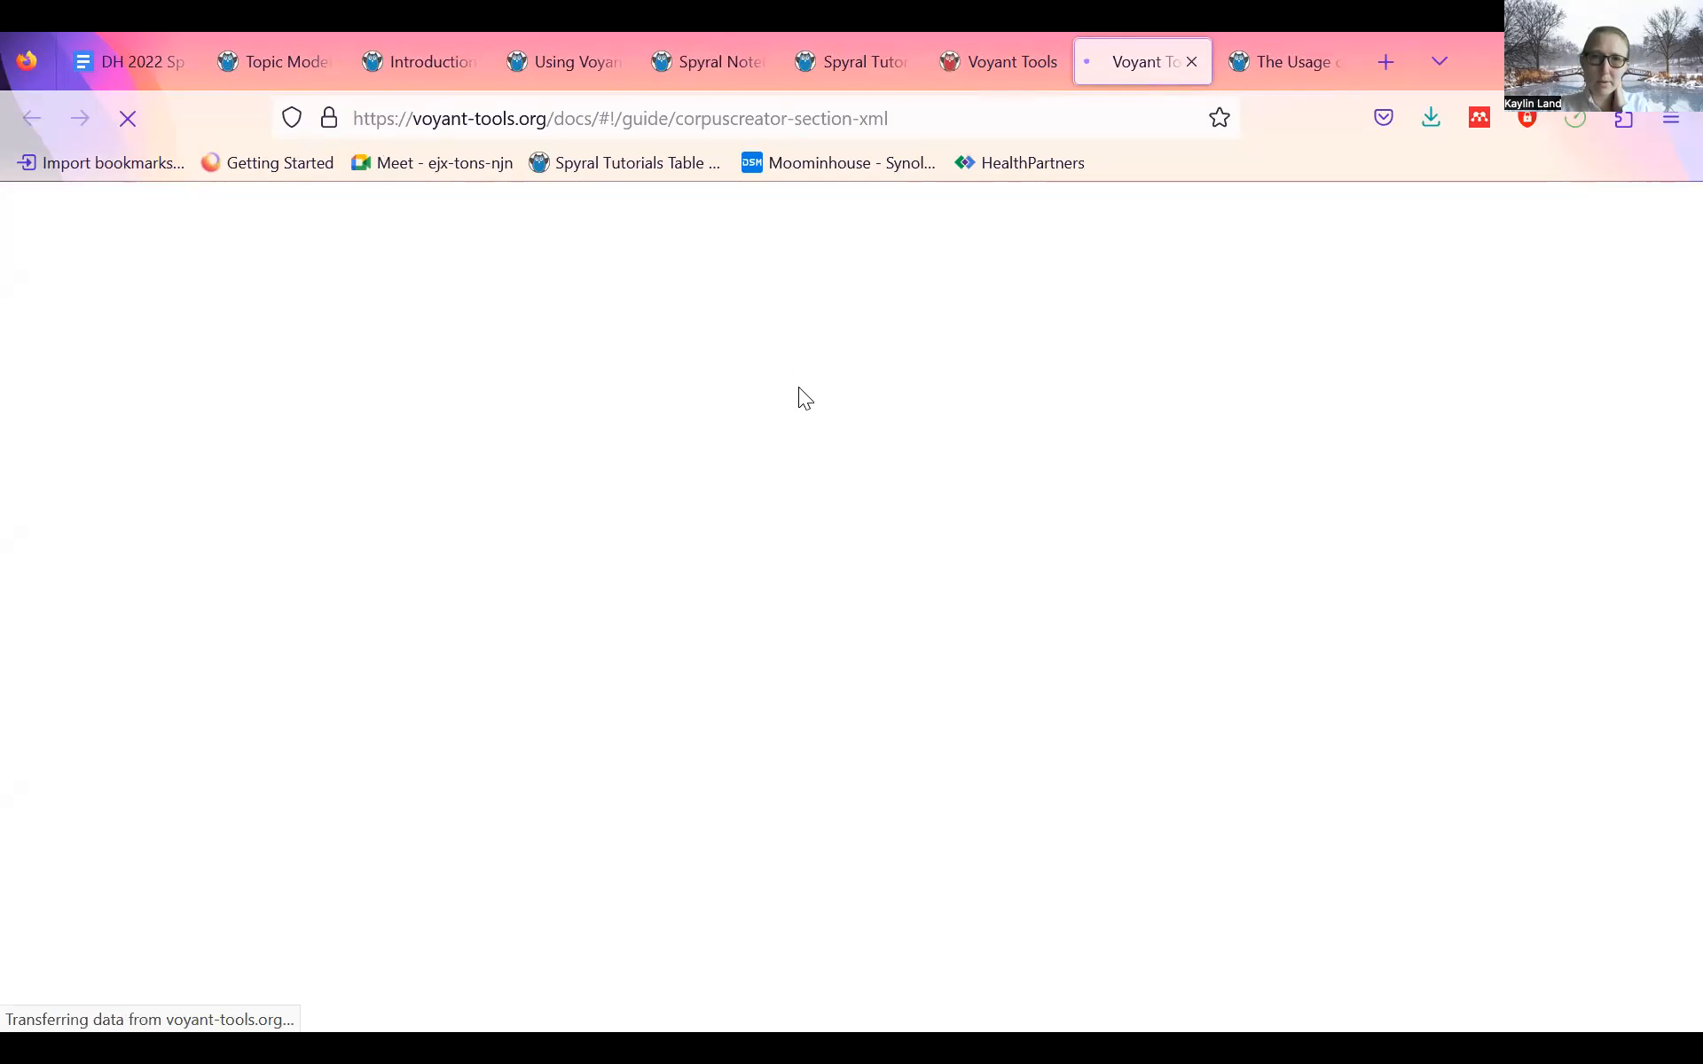
scroll(685, 527, up, 8)
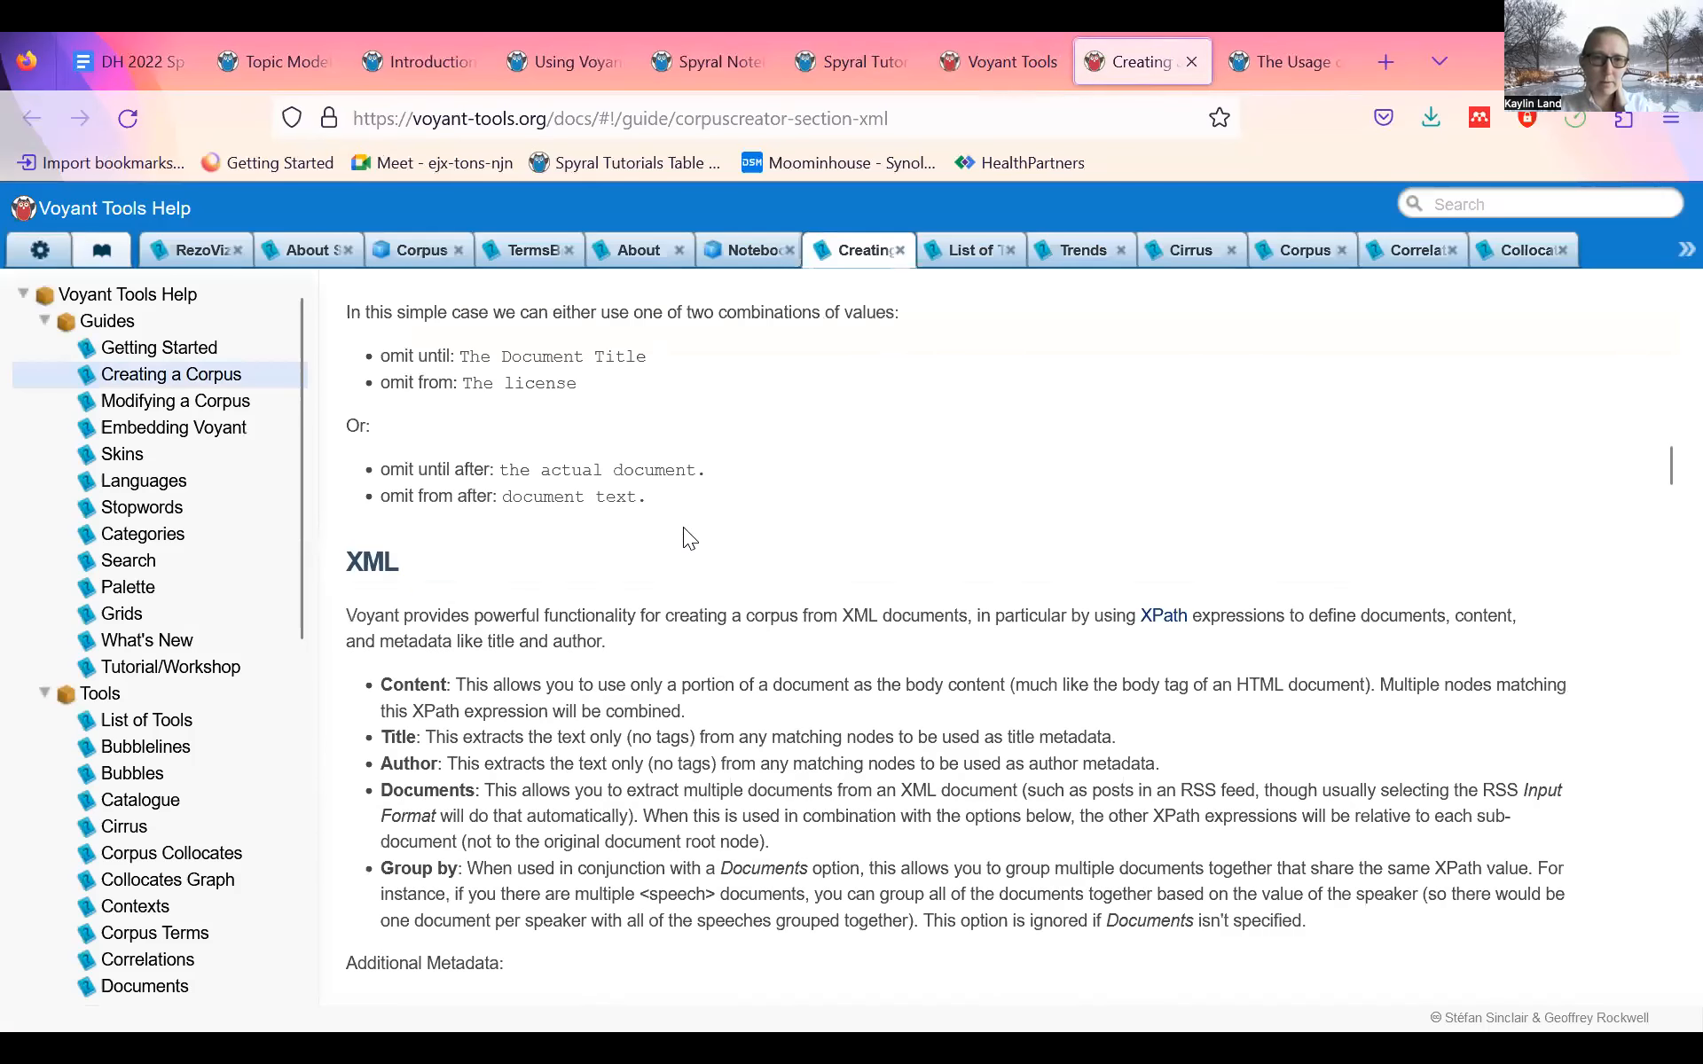
scroll(684, 527, up, 15)
scroll(685, 527, down, 3)
scroll(685, 527, down, 1)
scroll(685, 527, down, 20)
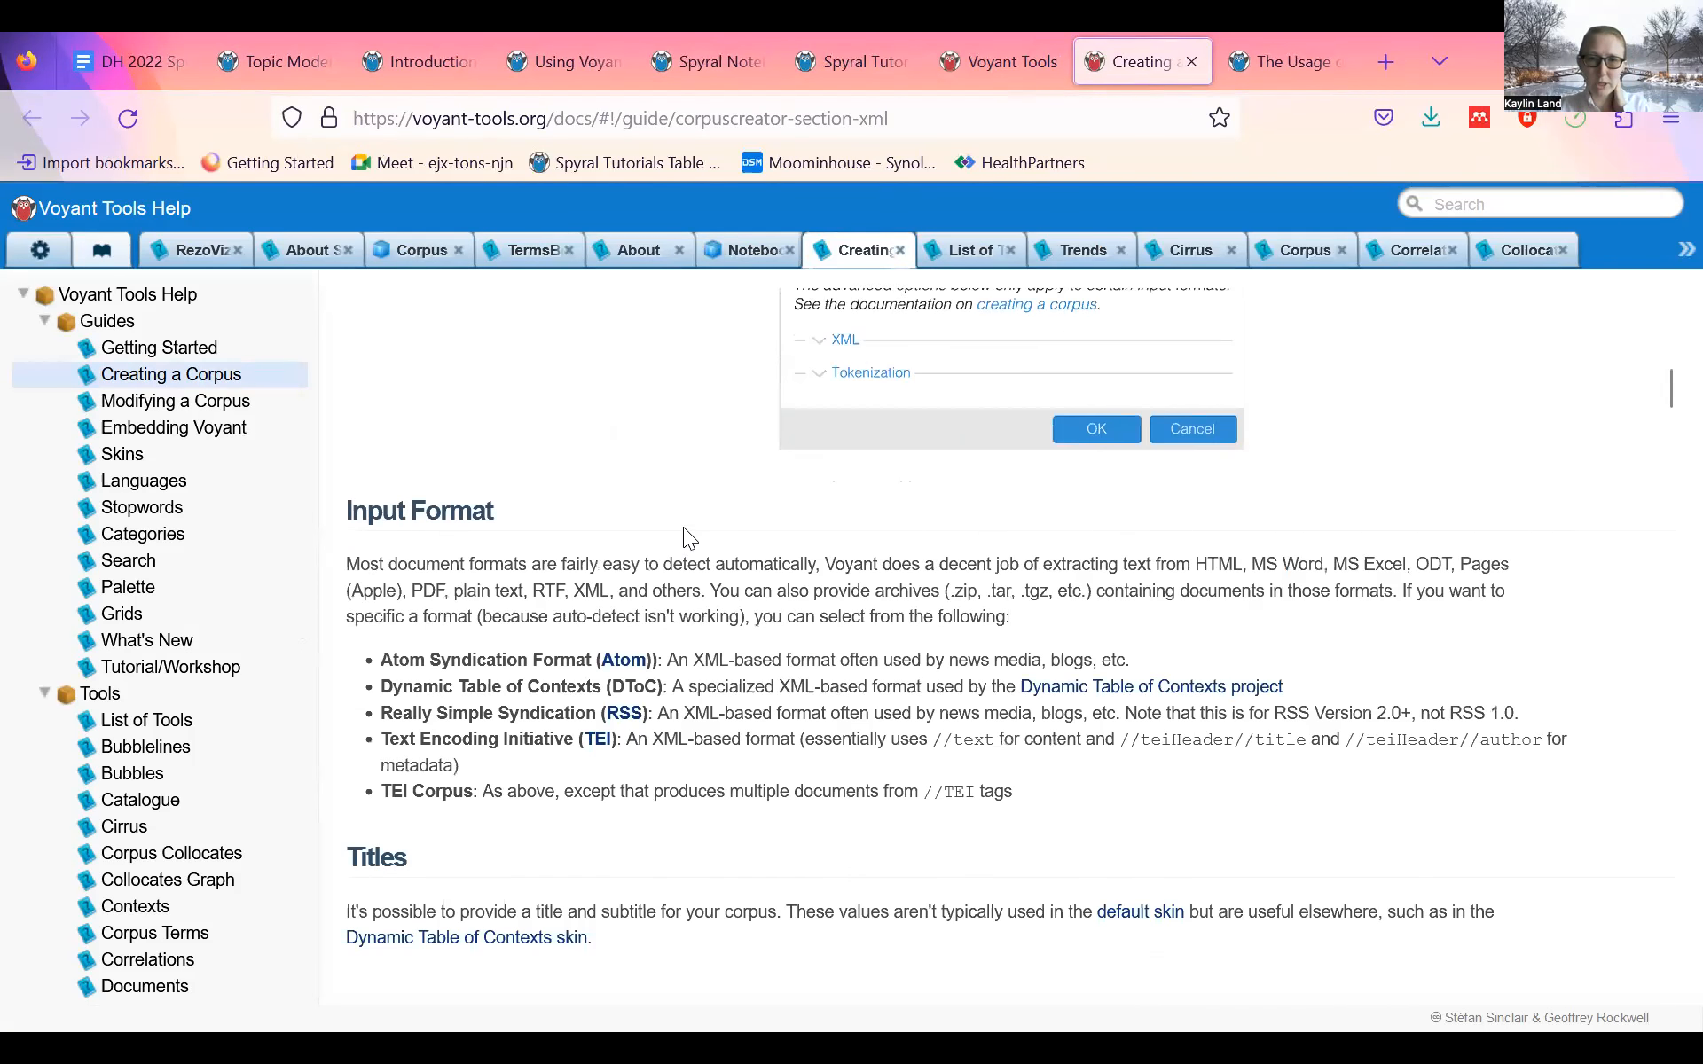
scroll(685, 531, down, 20)
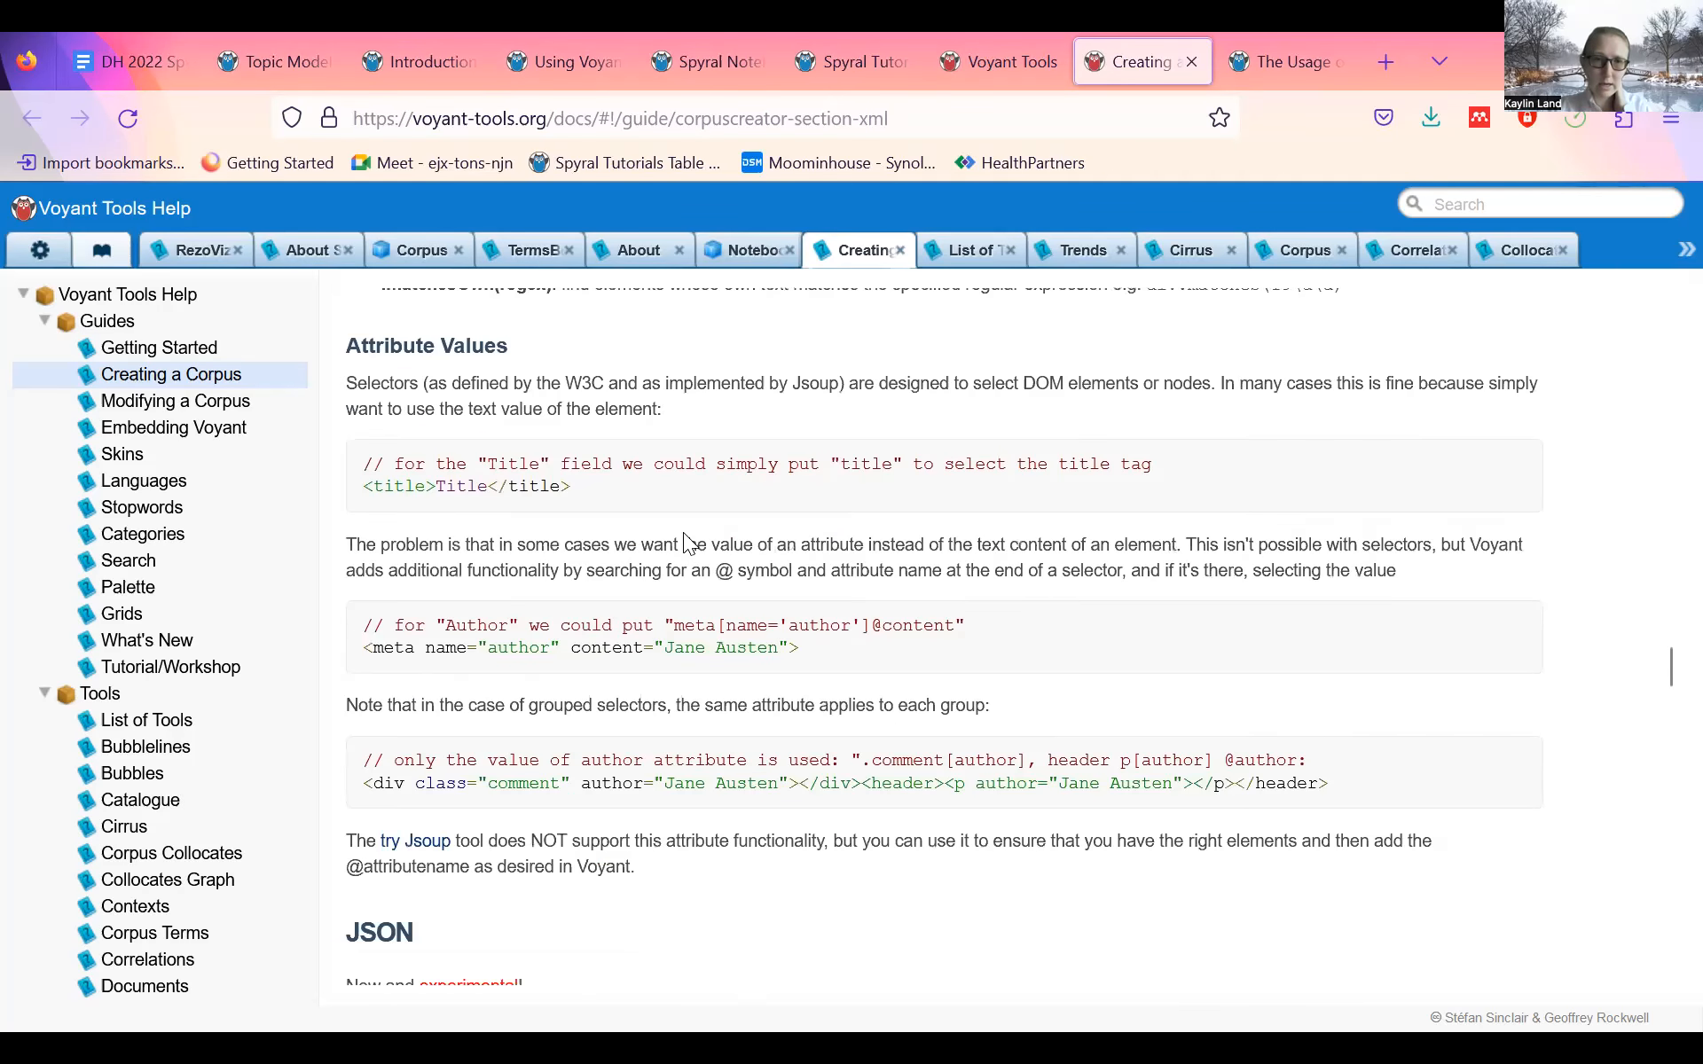
scroll(687, 543, up, 20)
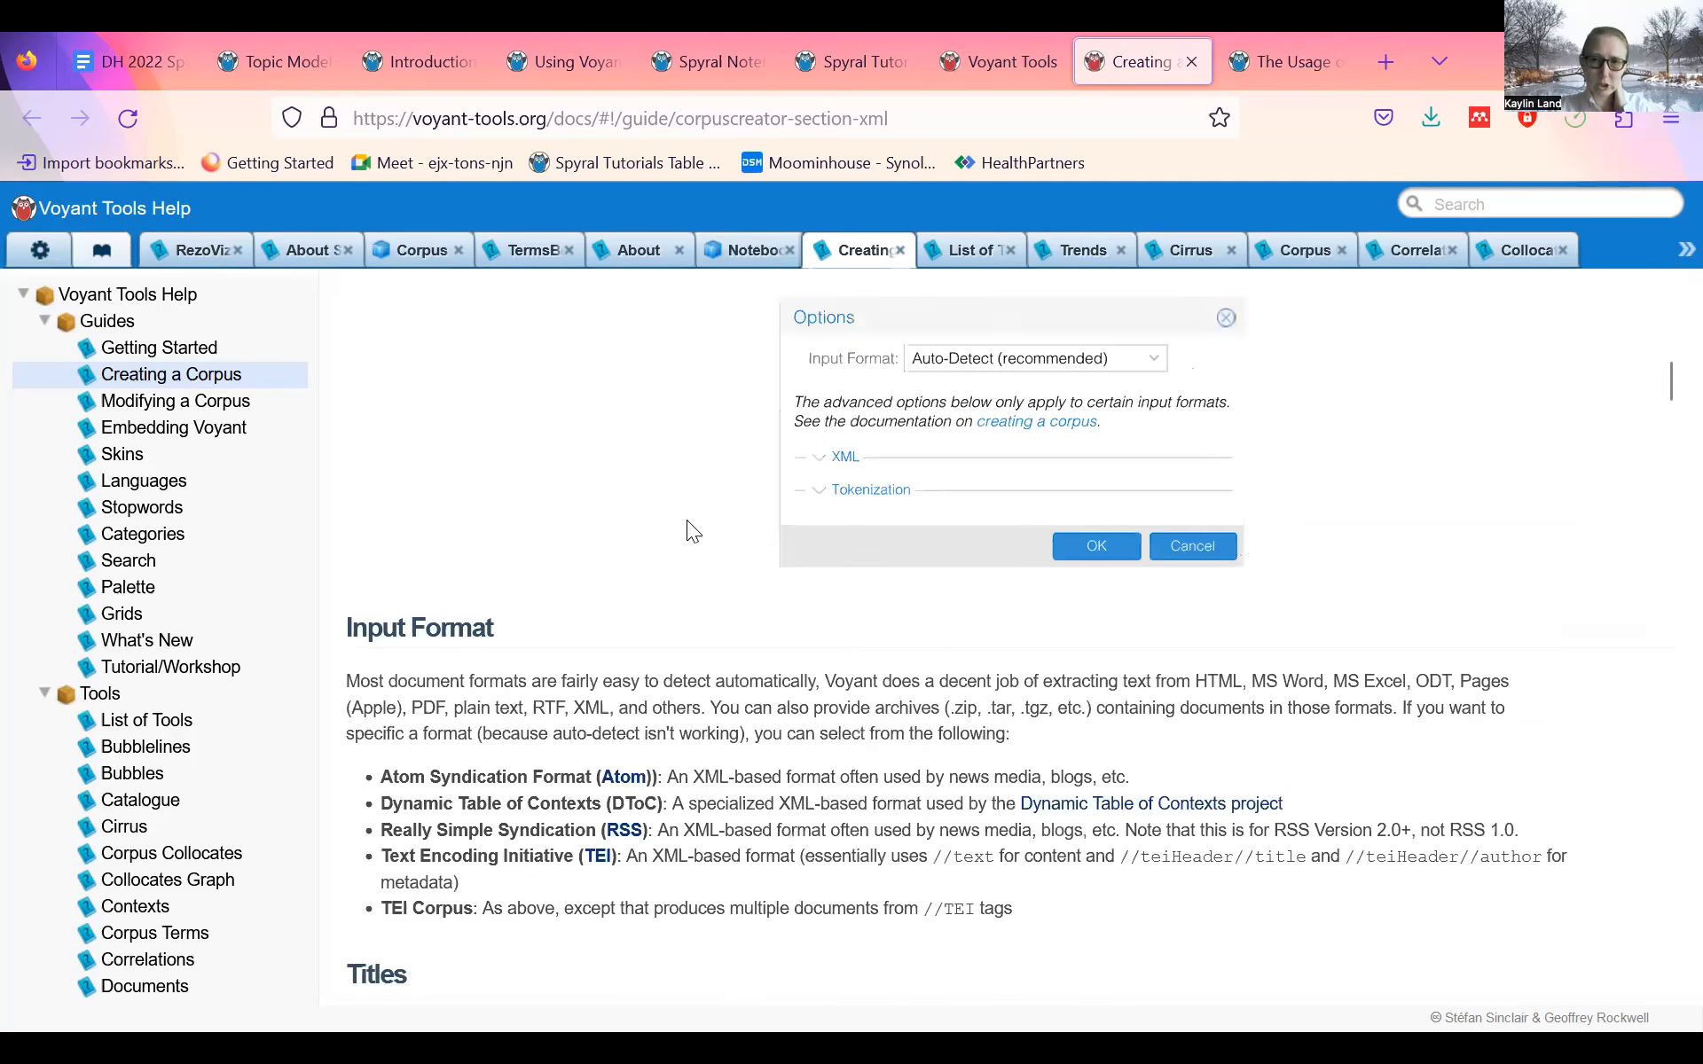
scroll(692, 532, up, 10)
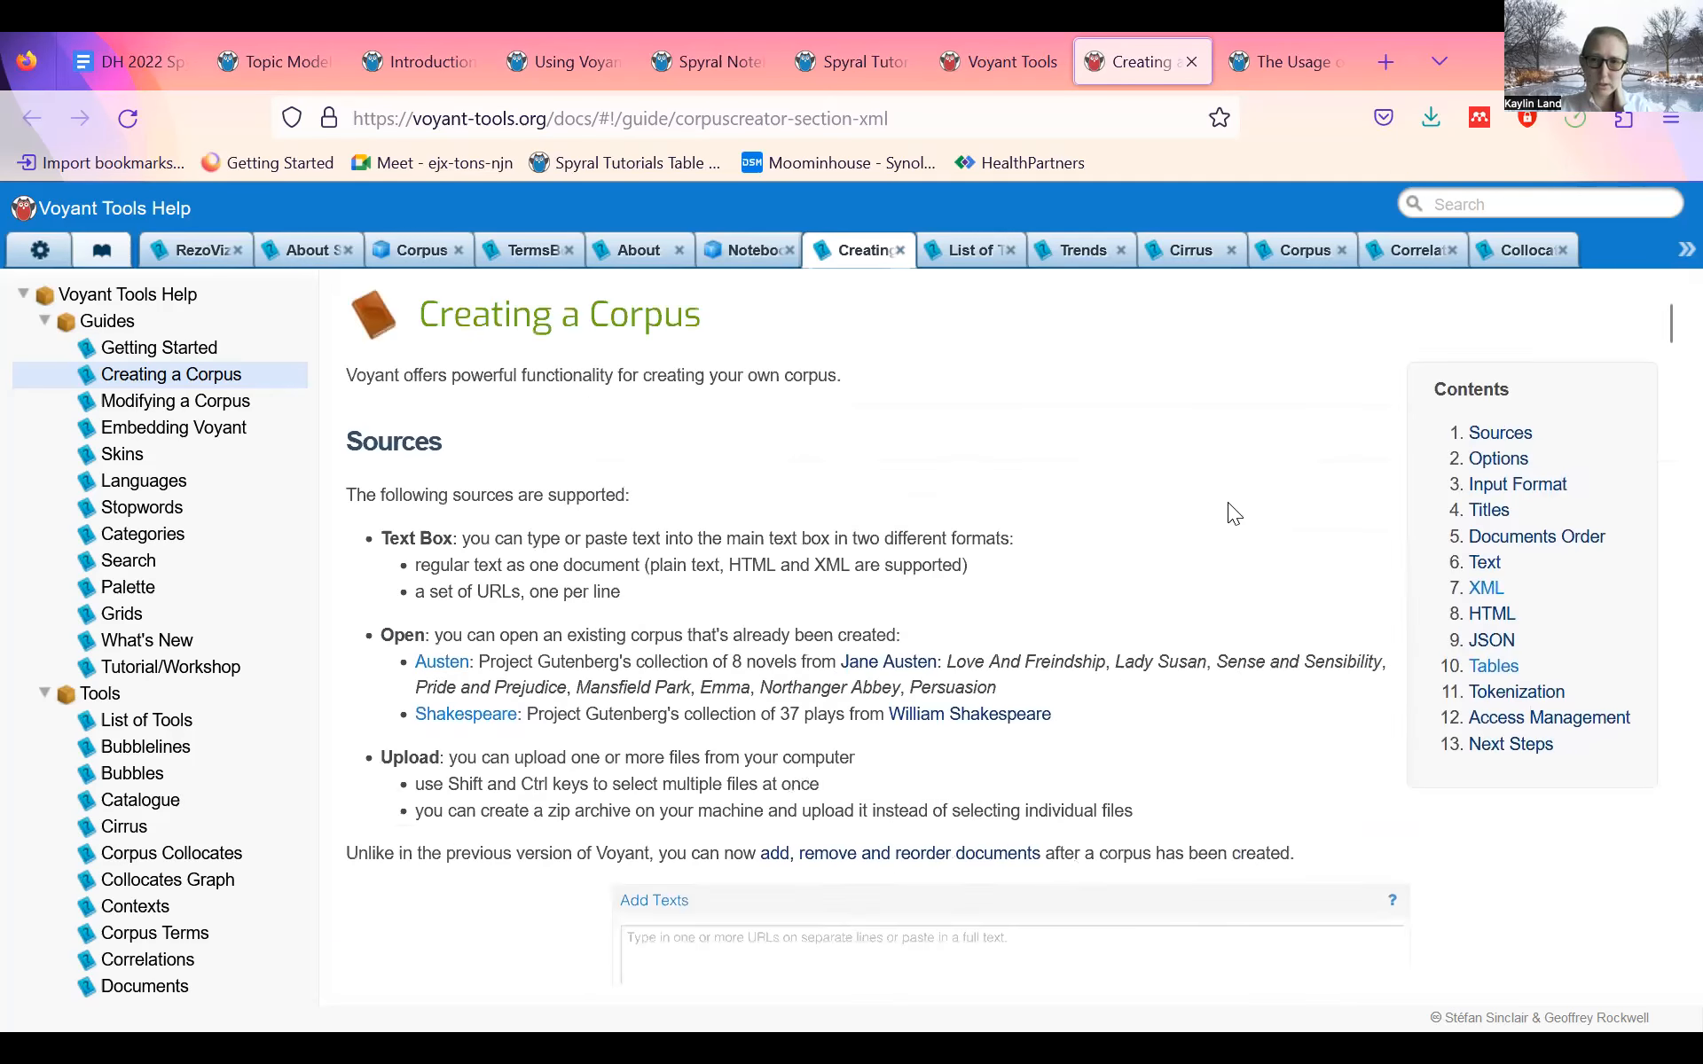
- Go to the guide's Tables section and read how documents are extracted from entire tables, rows or columns
click(1490, 663)
scroll(624, 470, down, 5)
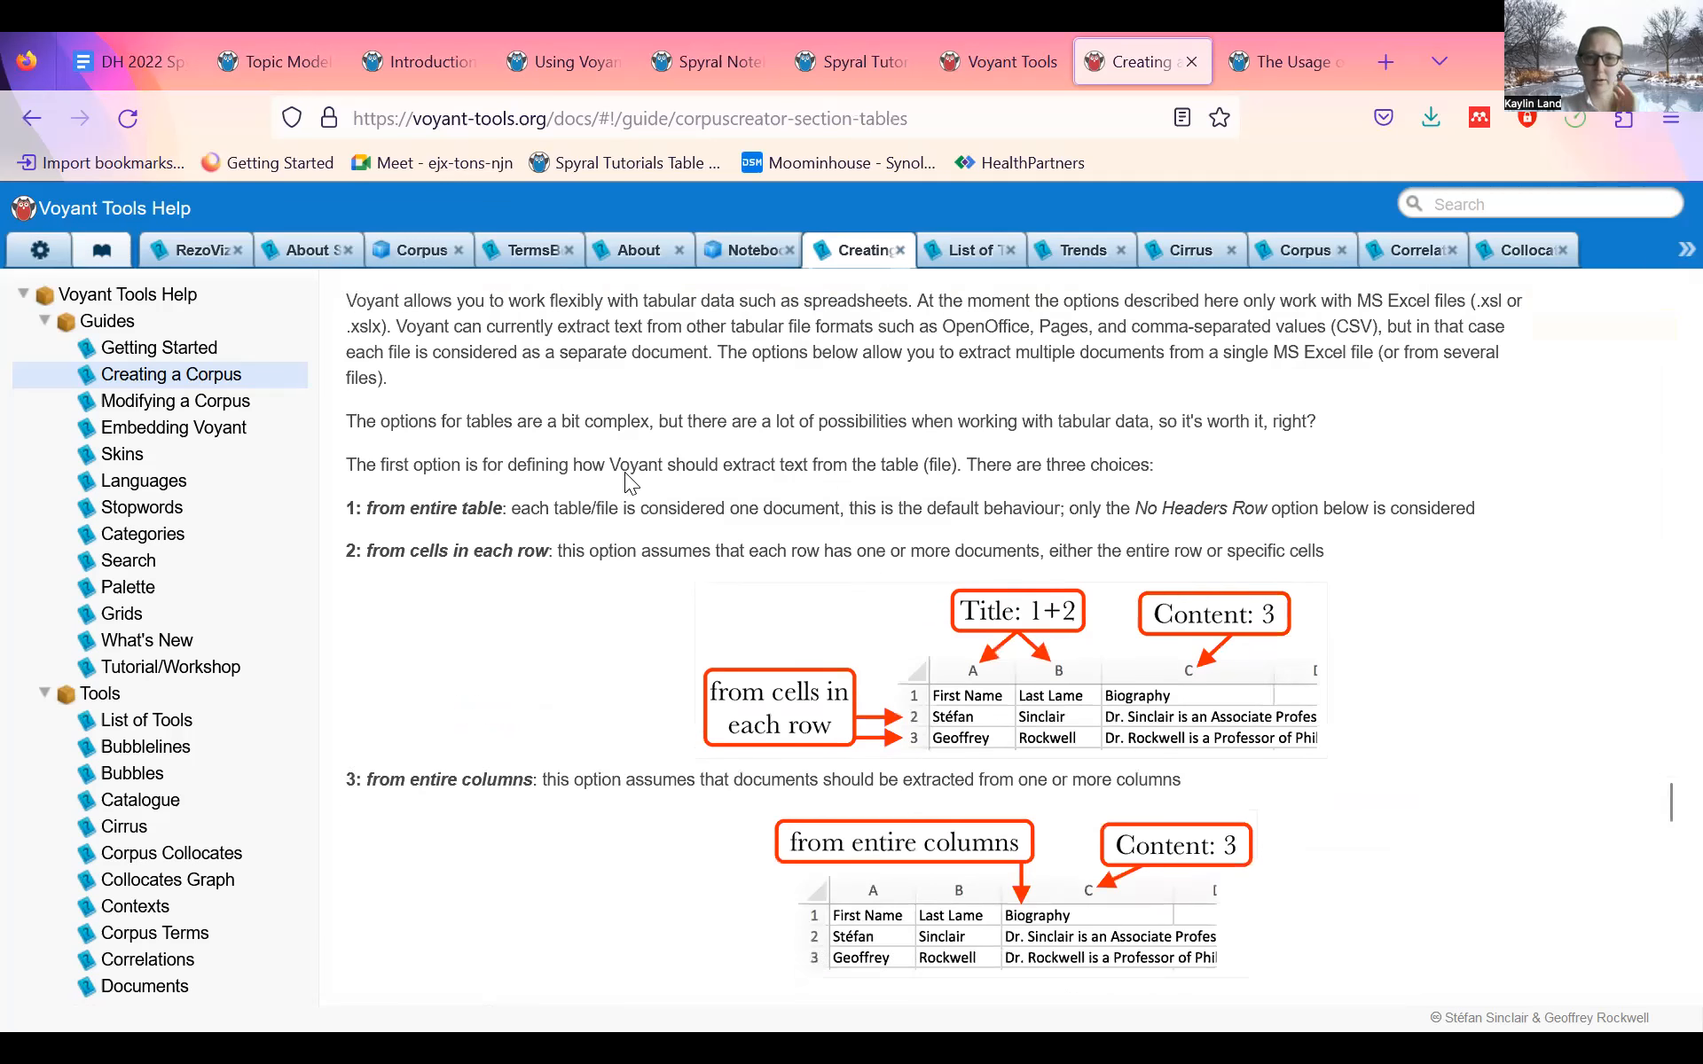
scroll(624, 458, down, 6)
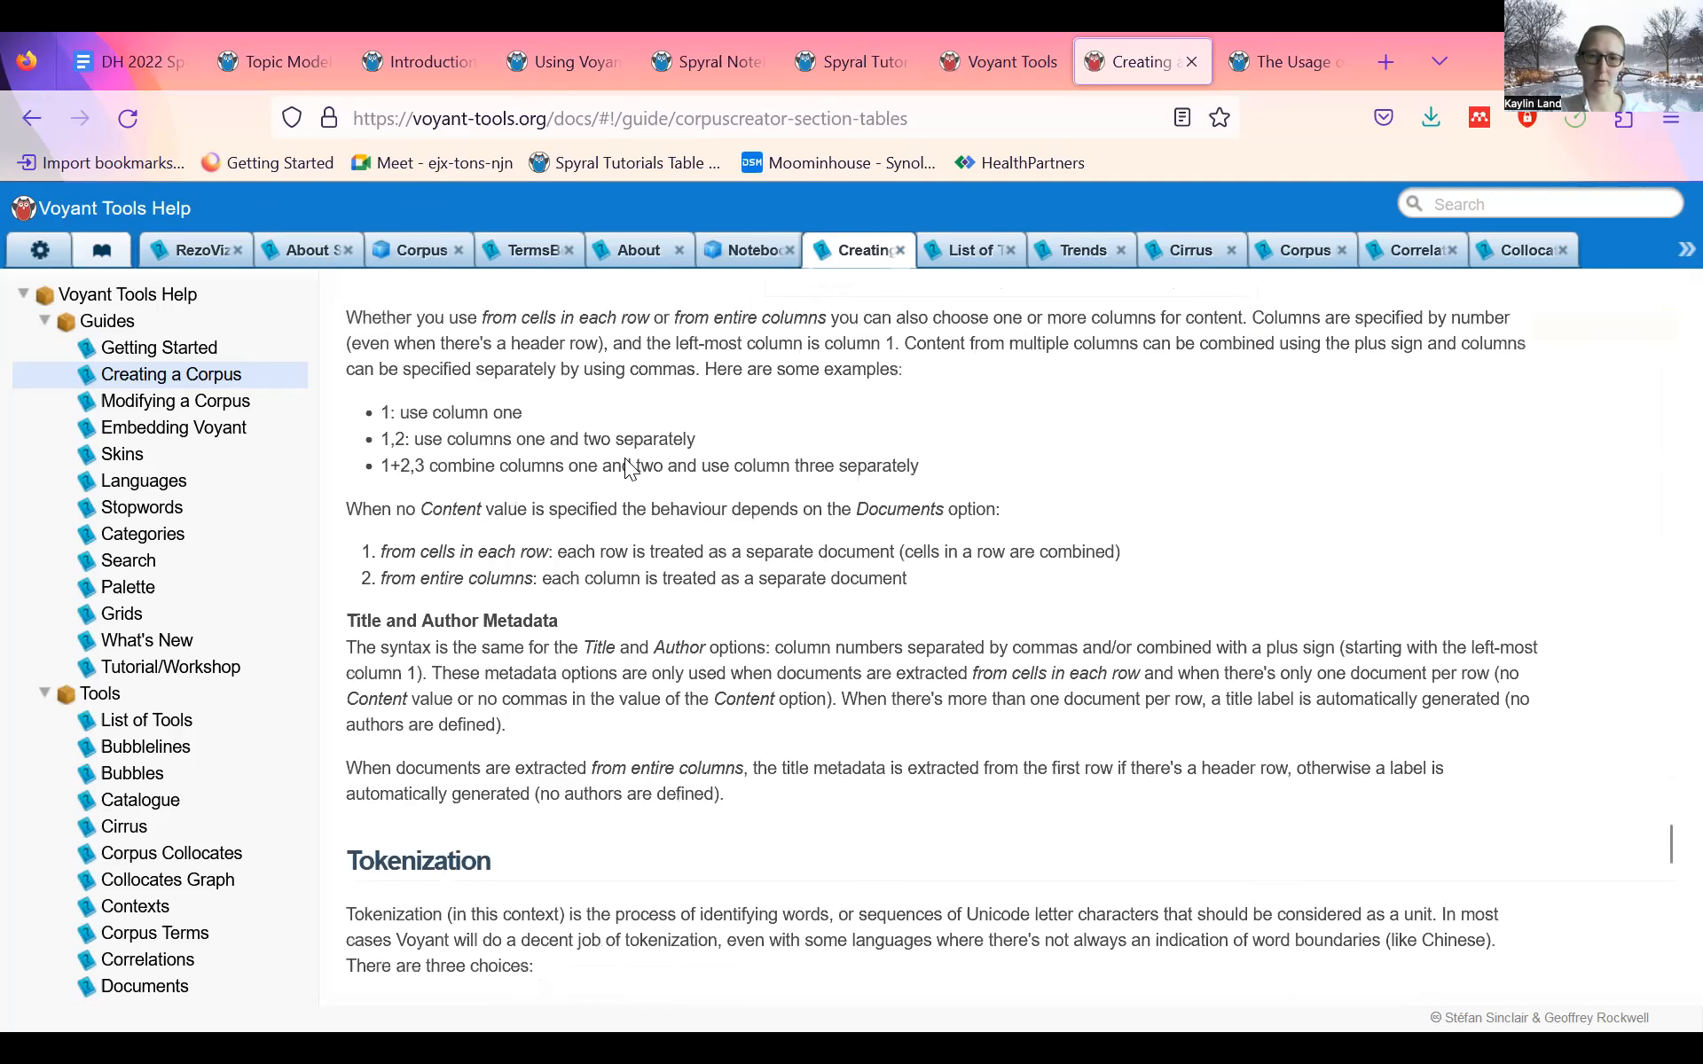
scroll(624, 457, up, 7)
scroll(624, 458, up, 4)
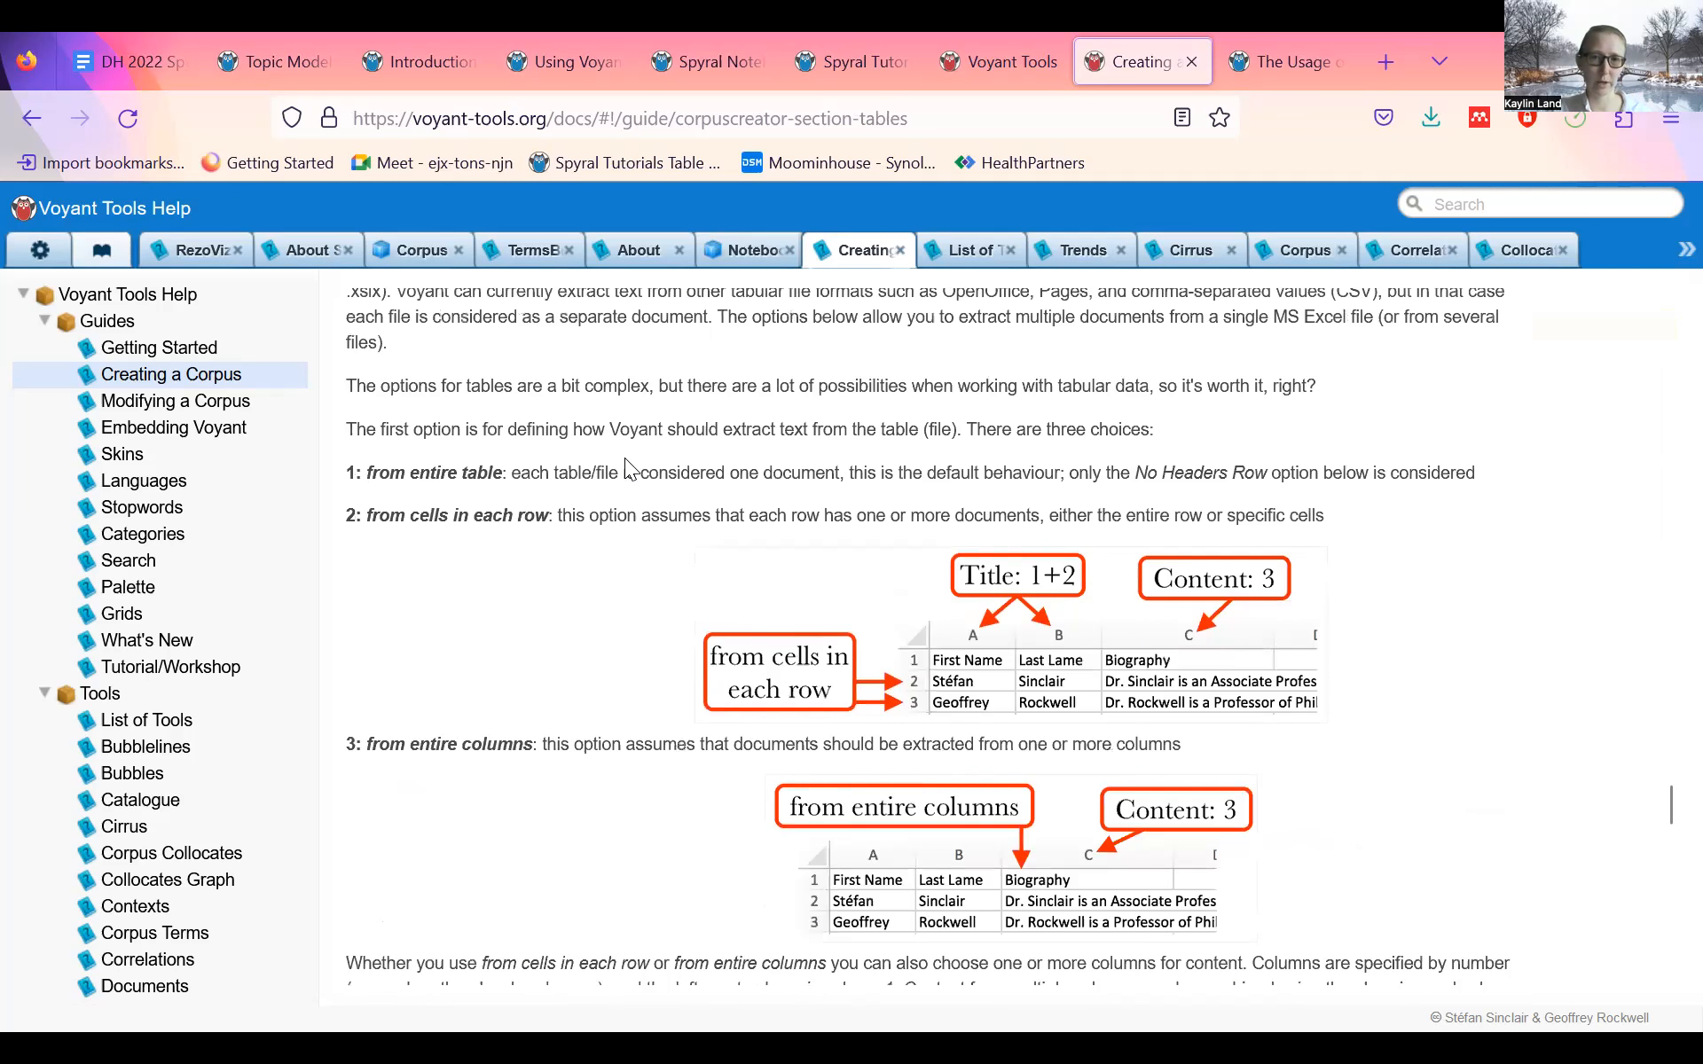
scroll(624, 458, up, 3)
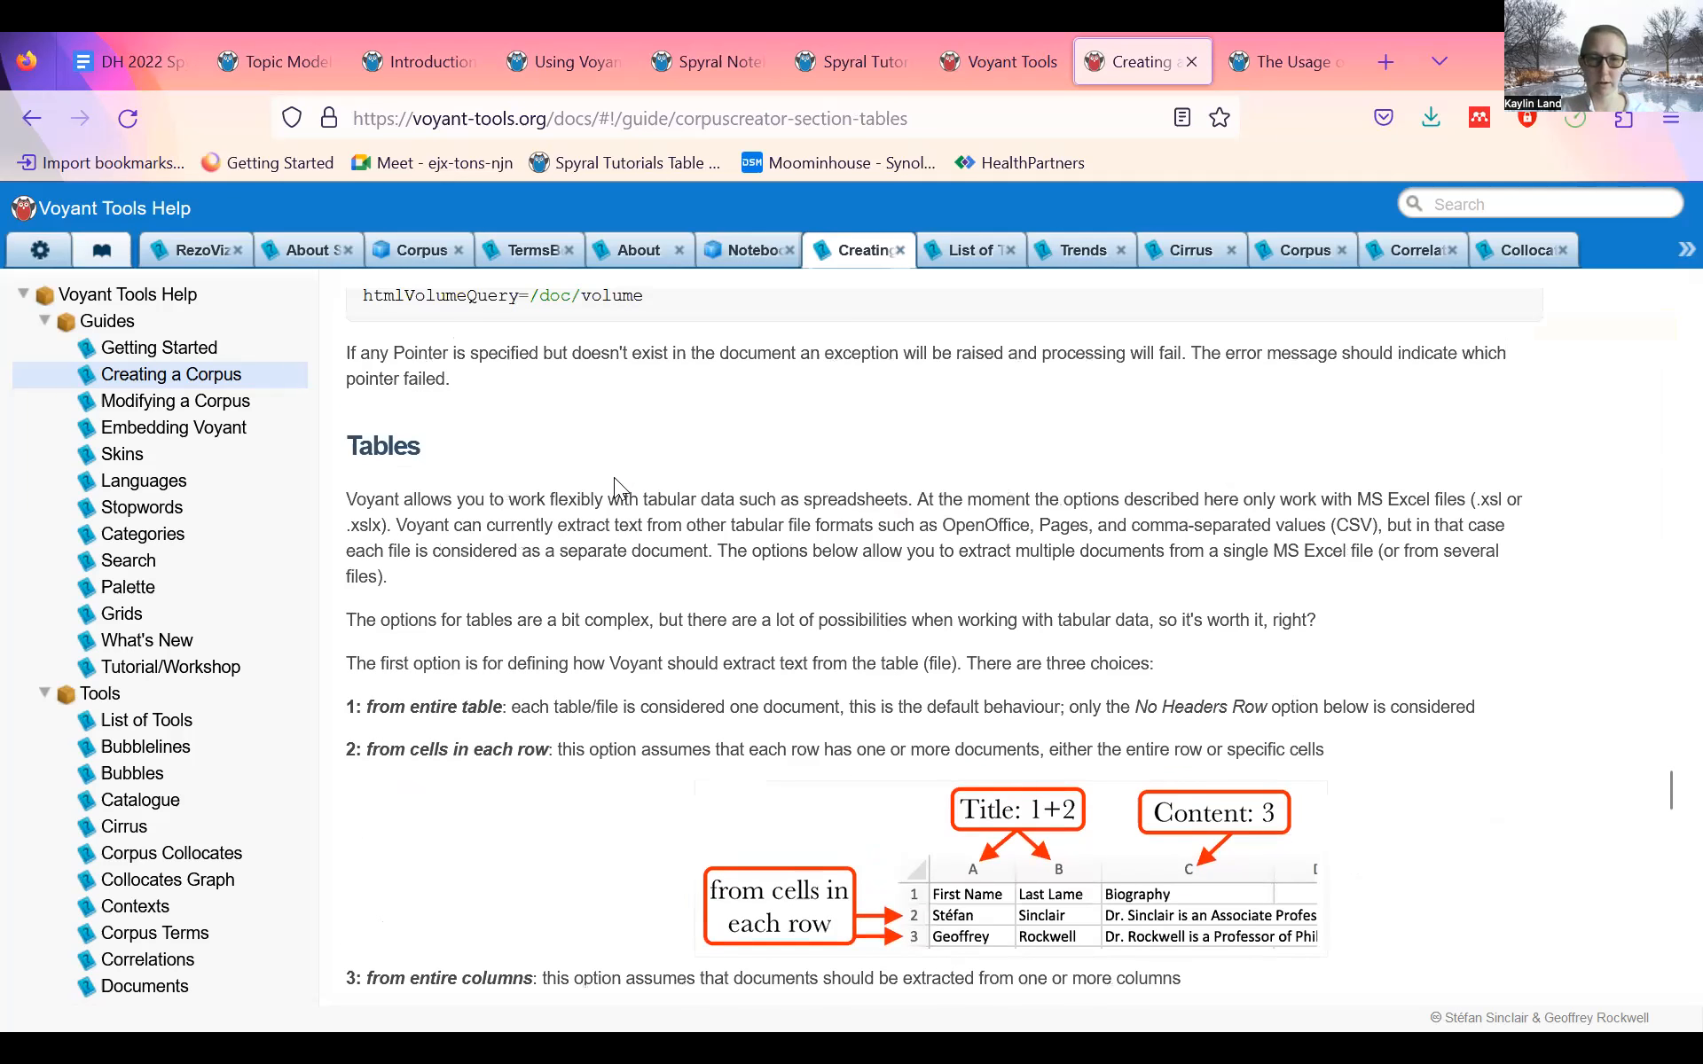
- Return to the beginning of the Creating a Corpus guide and reload the page
click(512, 102)
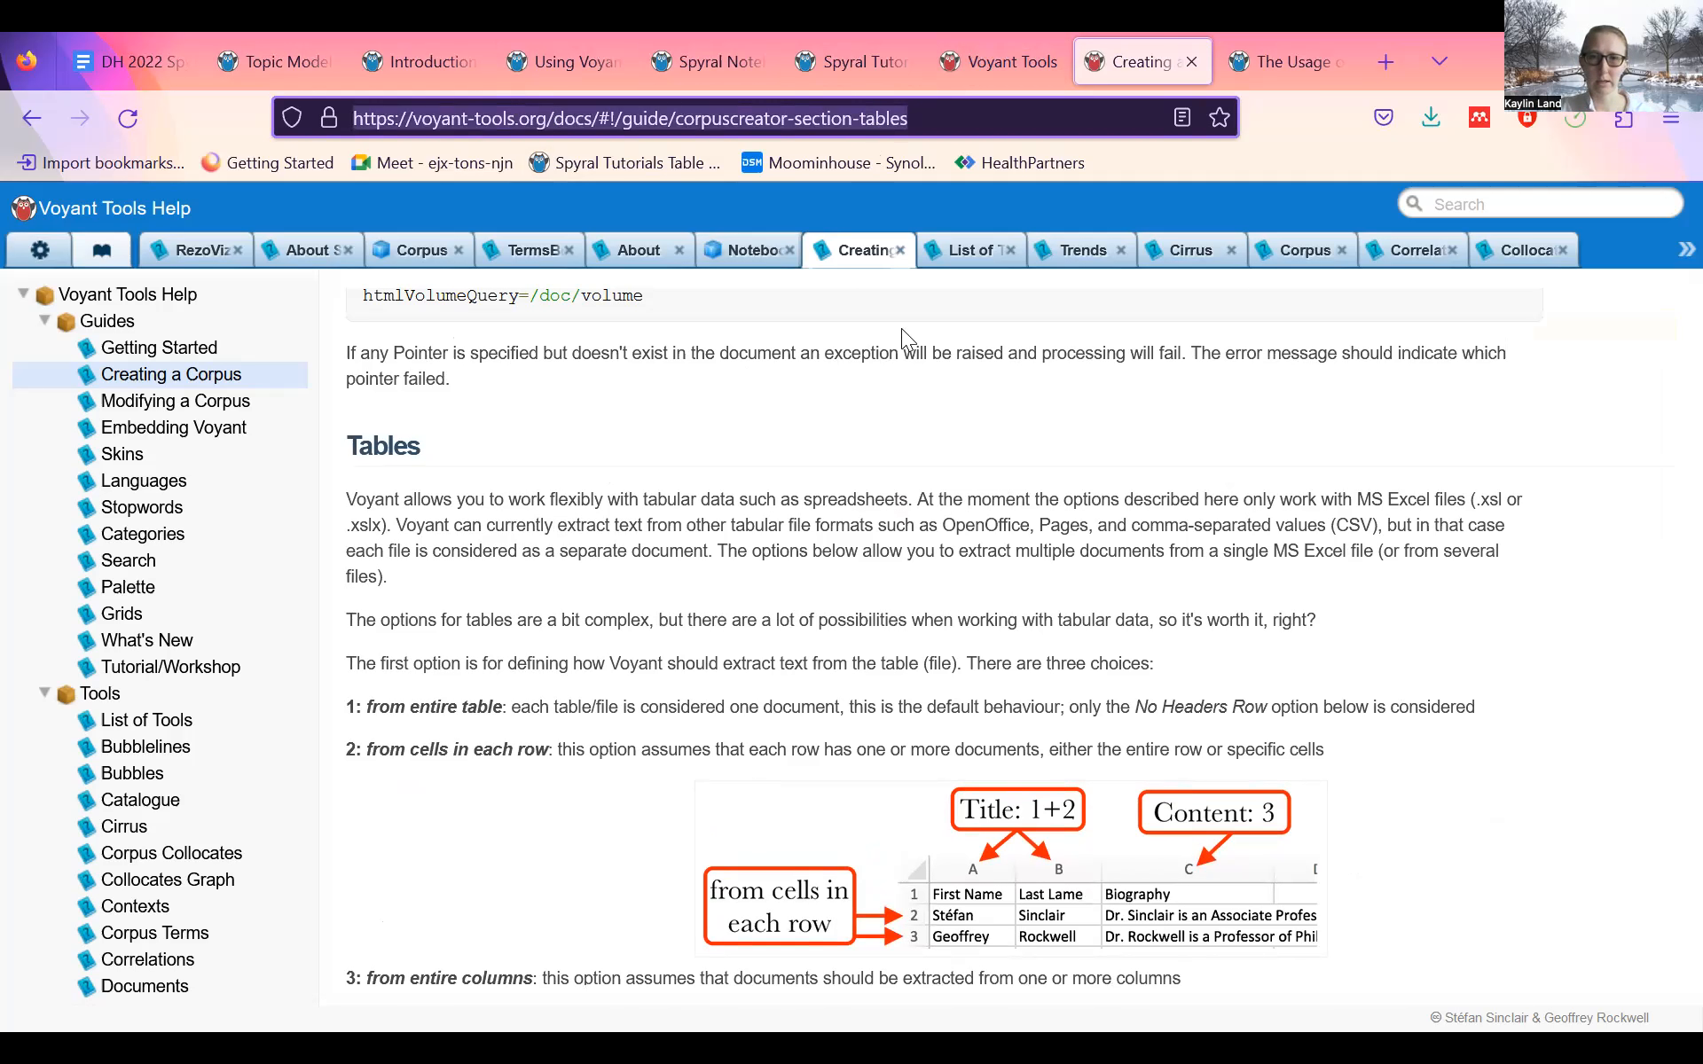
scroll(983, 480, up, 20)
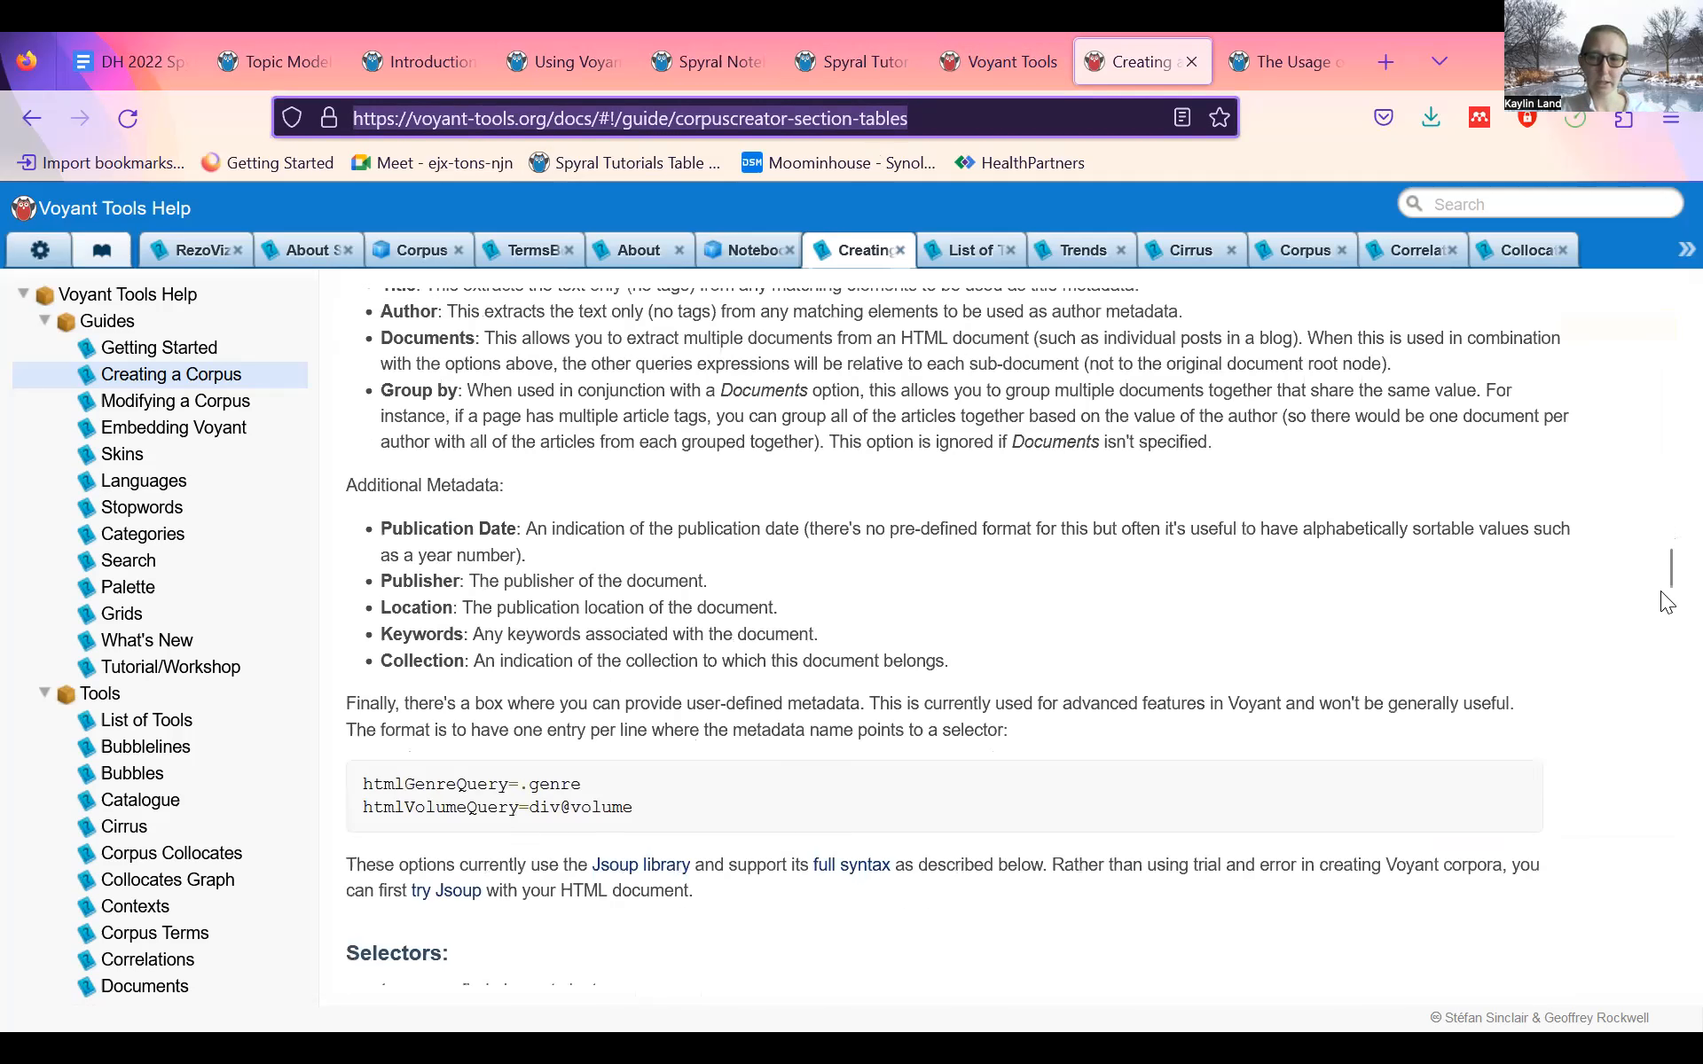
drag(1668, 570, 1656, 255)
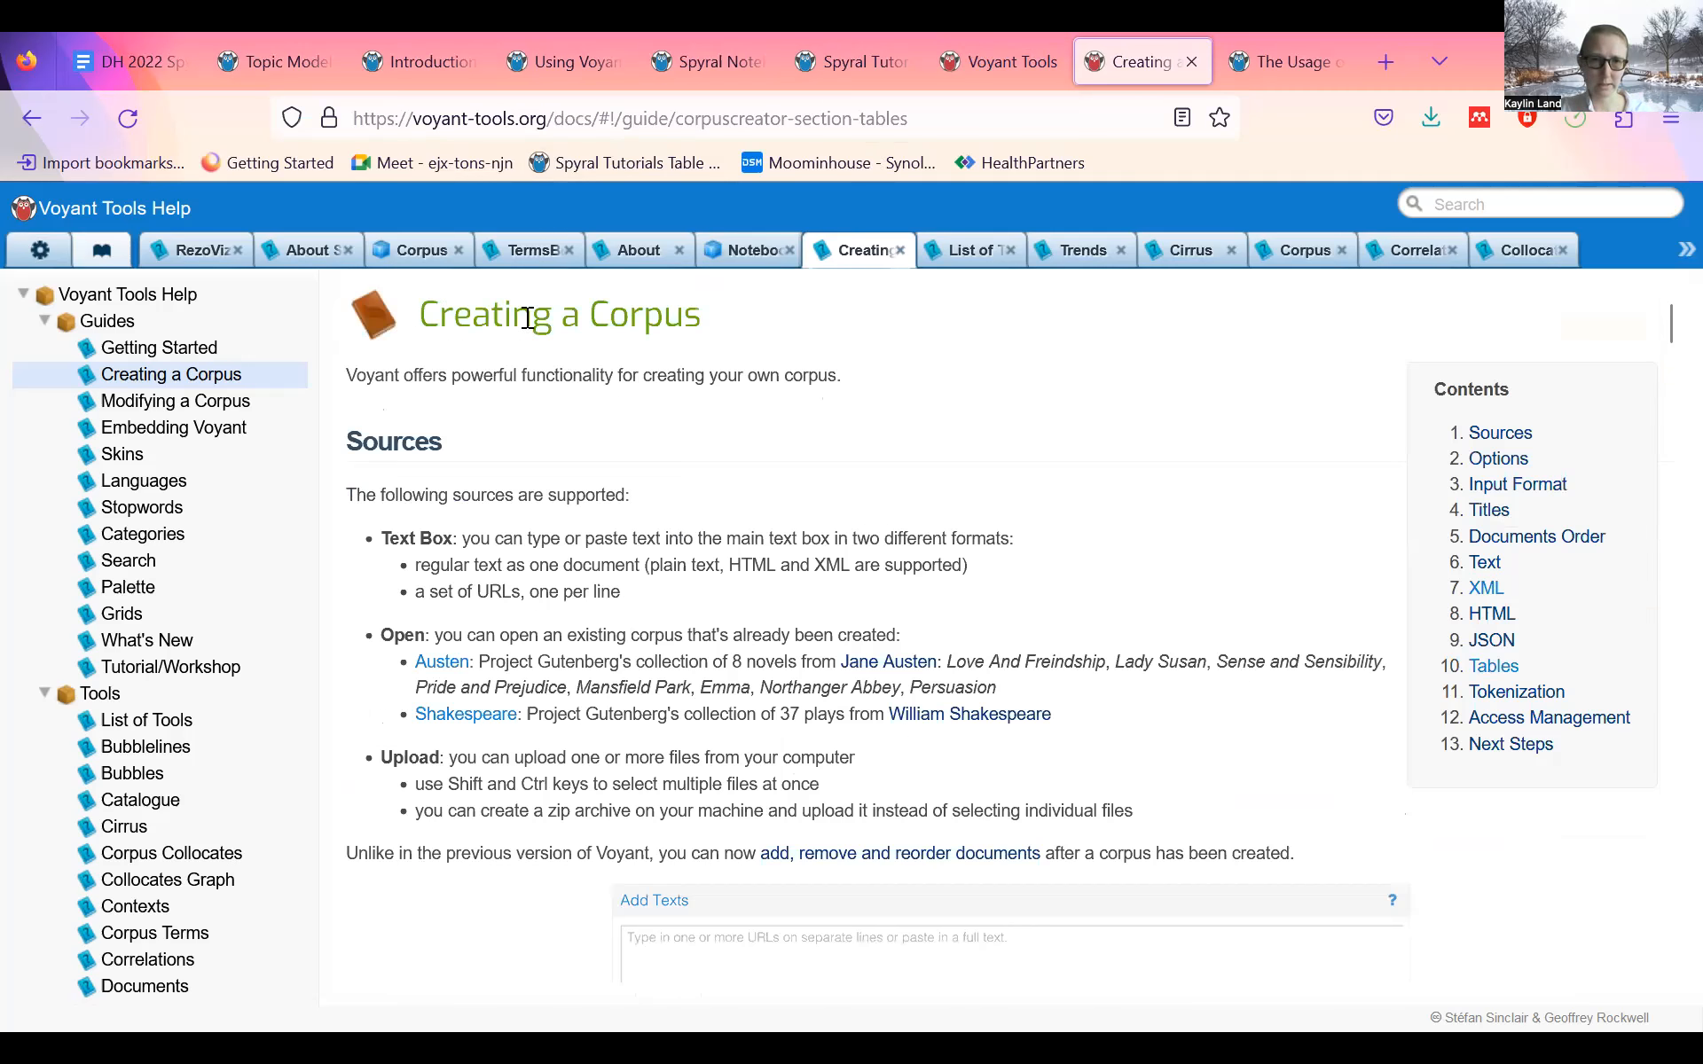
click(129, 126)
click(820, 119)
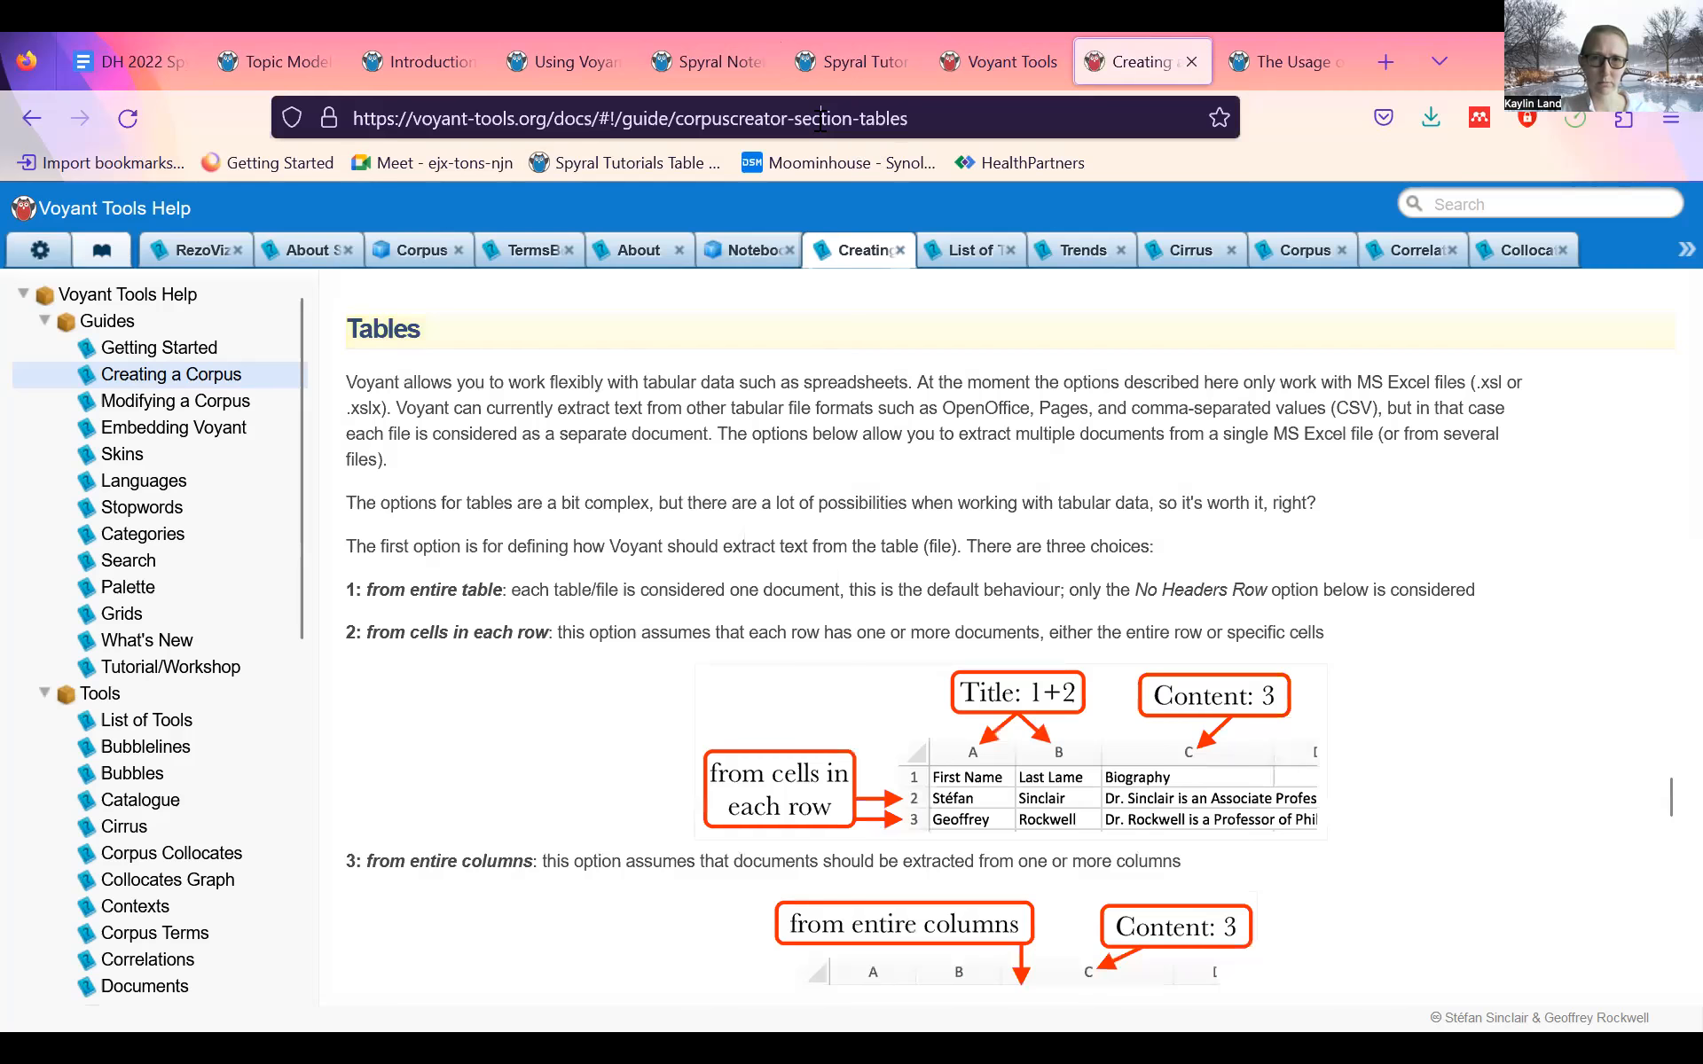
click(938, 122)
key(BackSpace)
key(BackSpace)
key(BackSpace)
key(BackSpace)
key(BackSpace)
key(BackSpace)
key(BackSpace)
key(BackSpace)
key(BackSpace)
key(BackSpace)
key(BackSpace)
key(BackSpace)
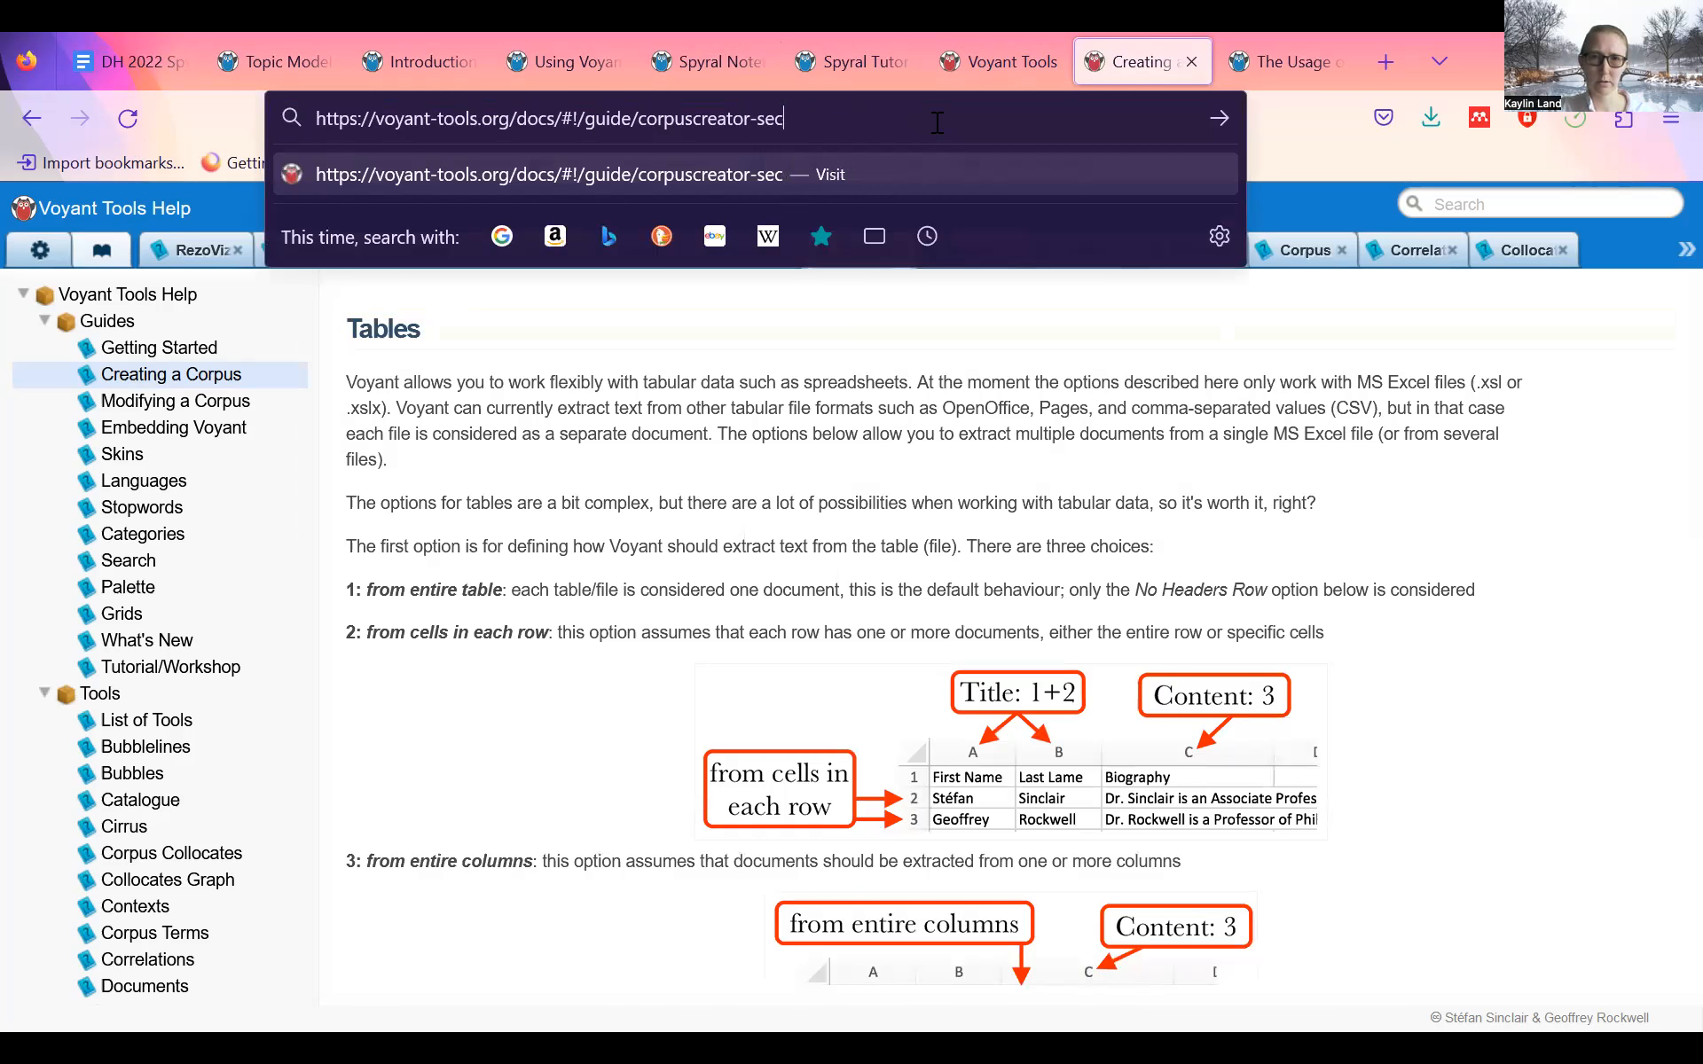
key(Return)
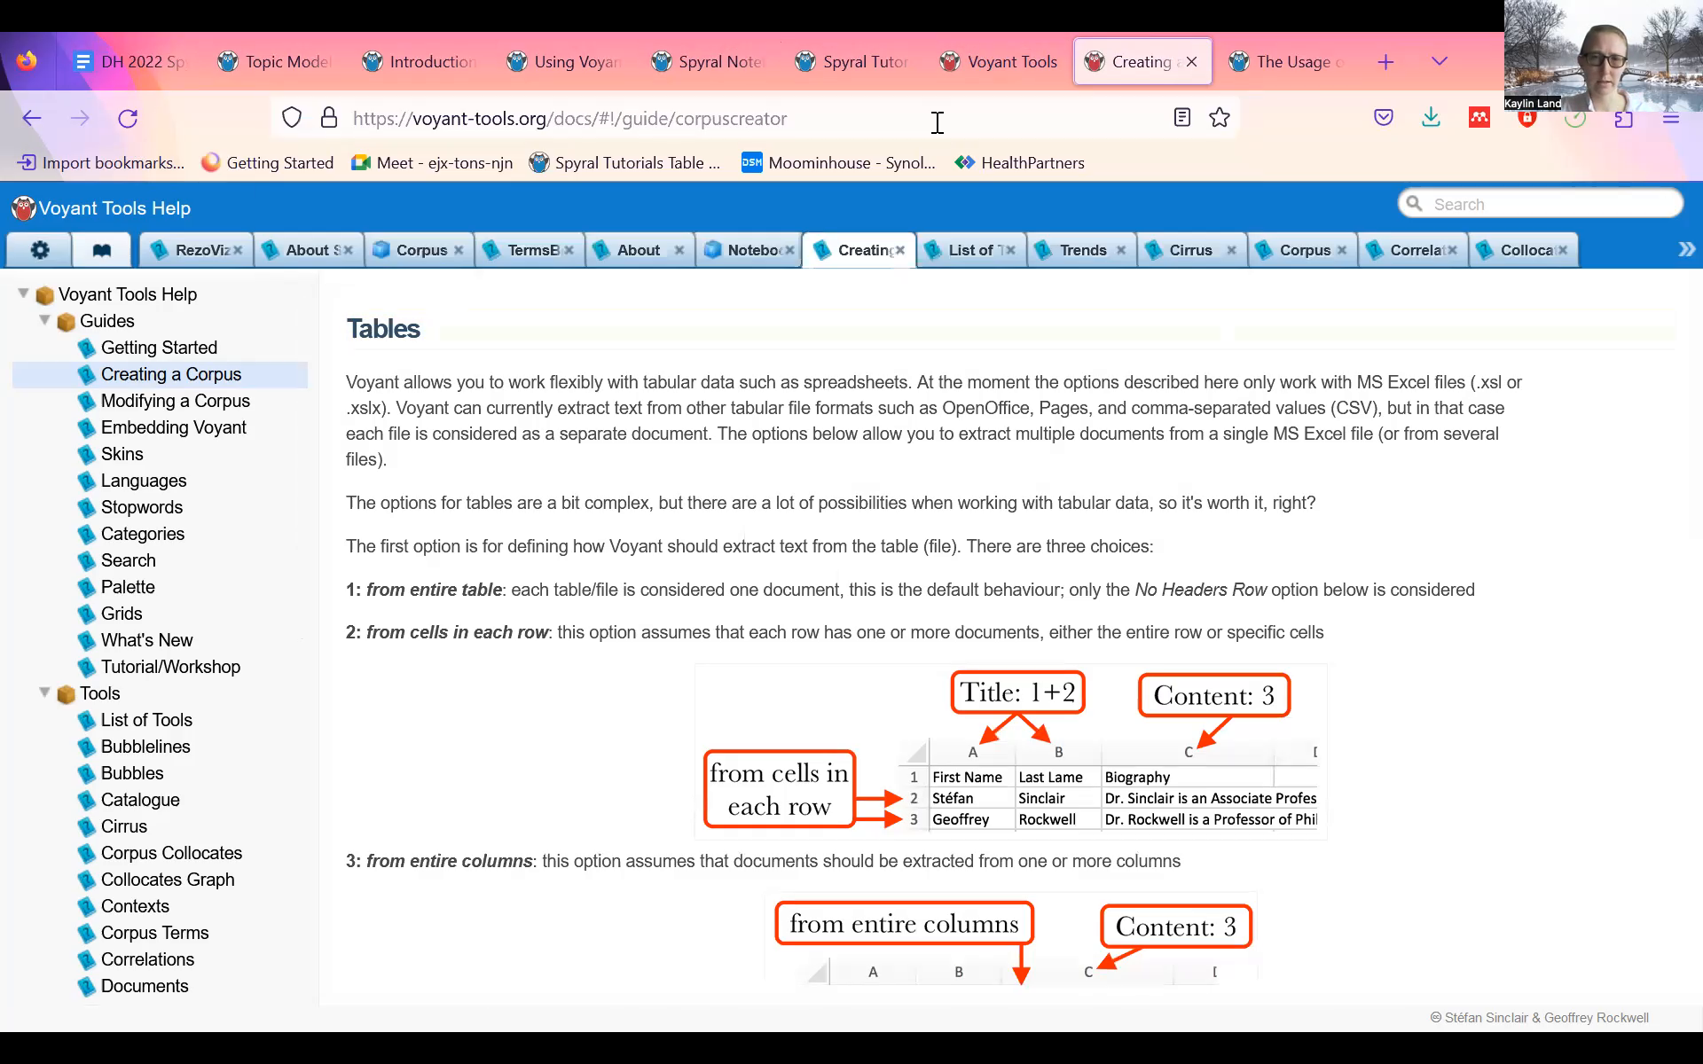
- Copy the address of the Creating a Corpus guide and return to the Spyral notebook on using Voyant
click(751, 123)
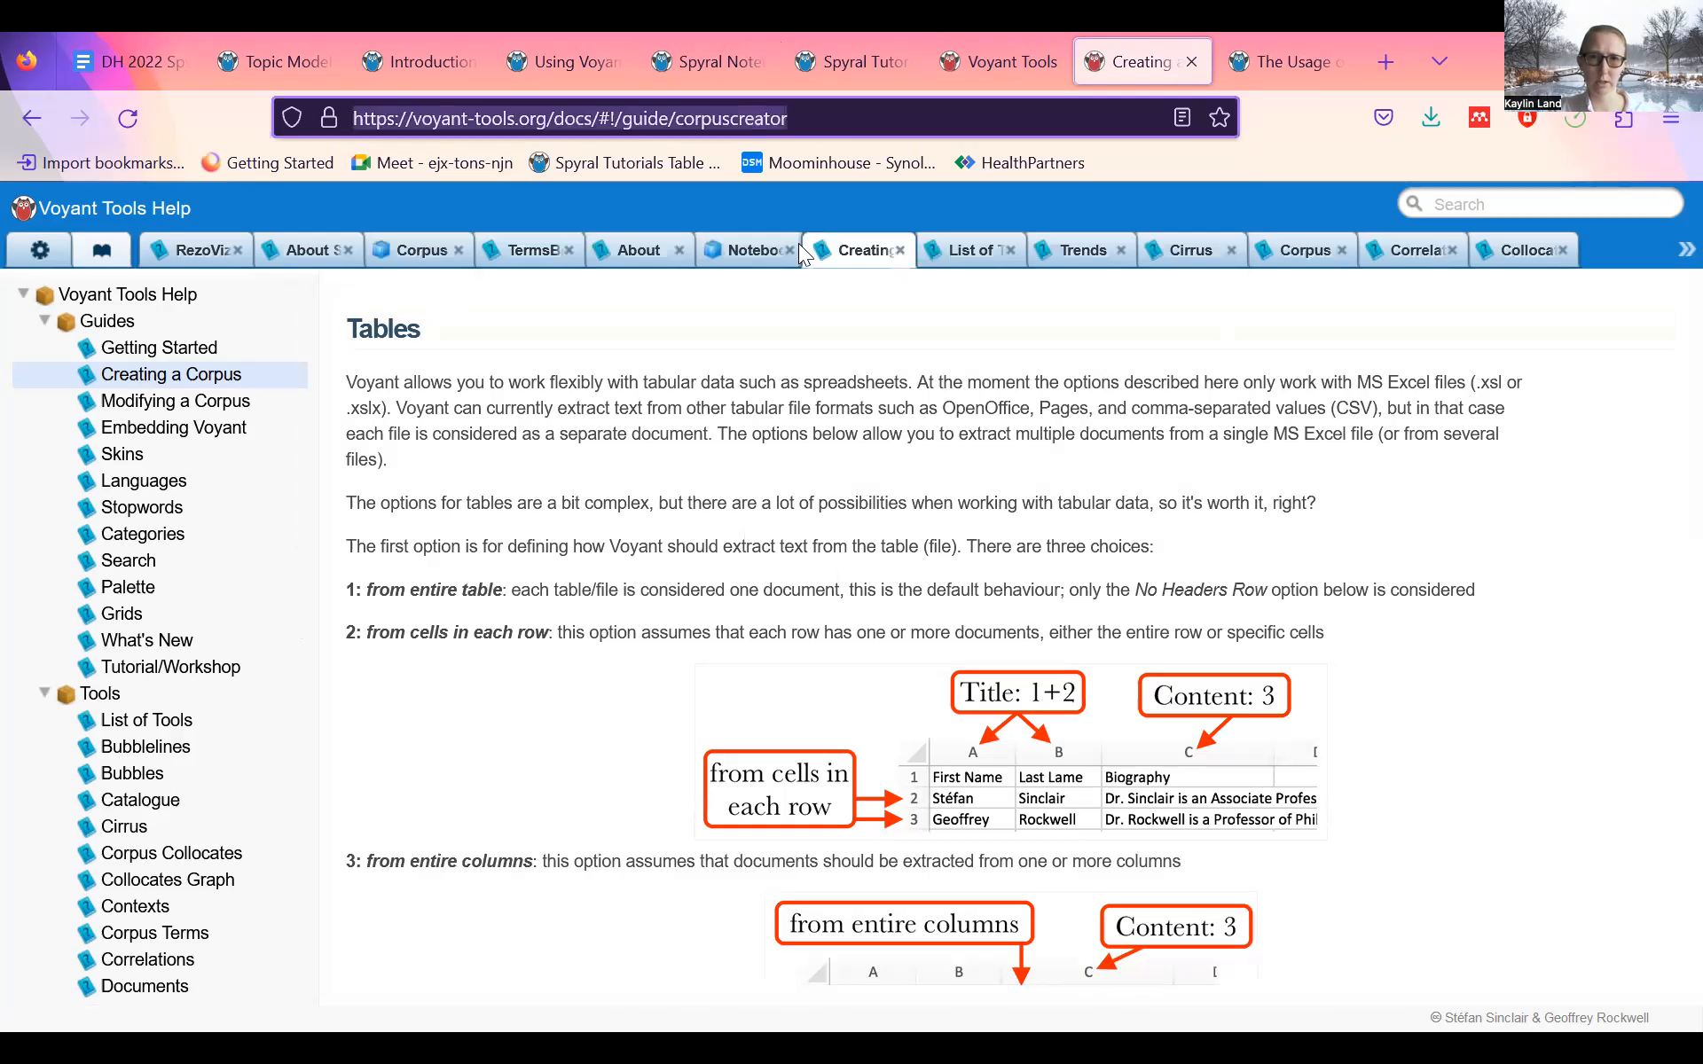
right_click(751, 124)
click(786, 284)
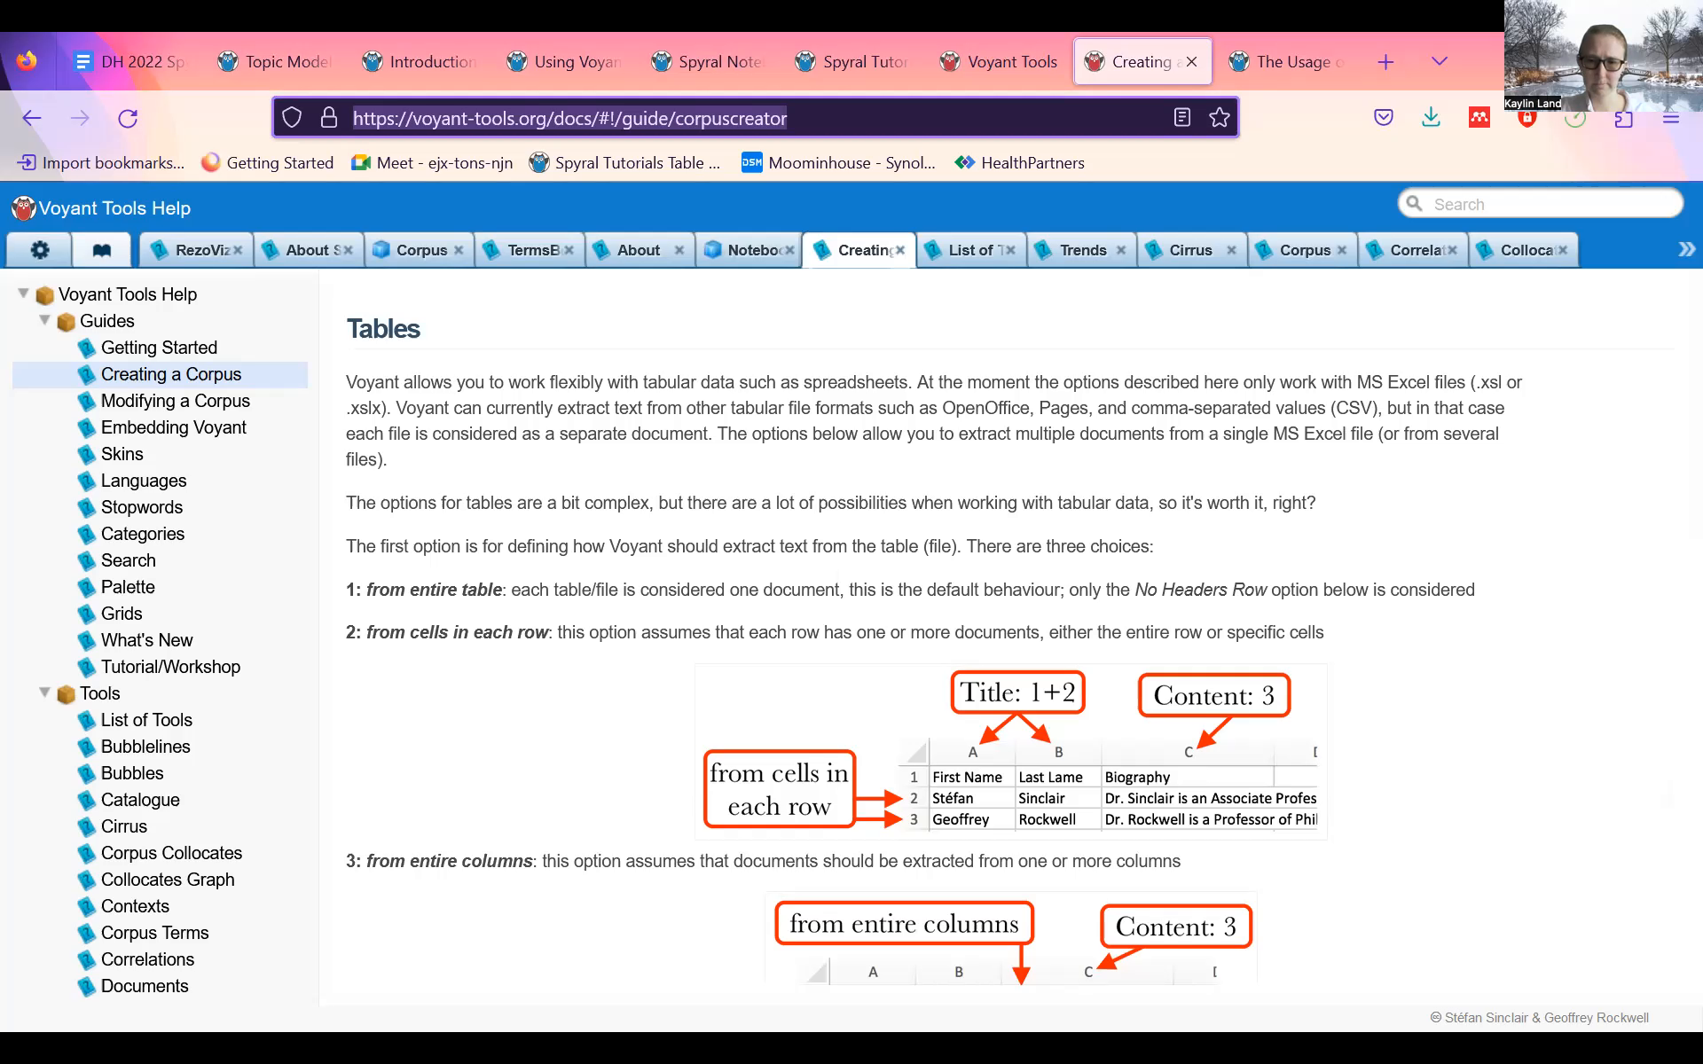
click(712, 607)
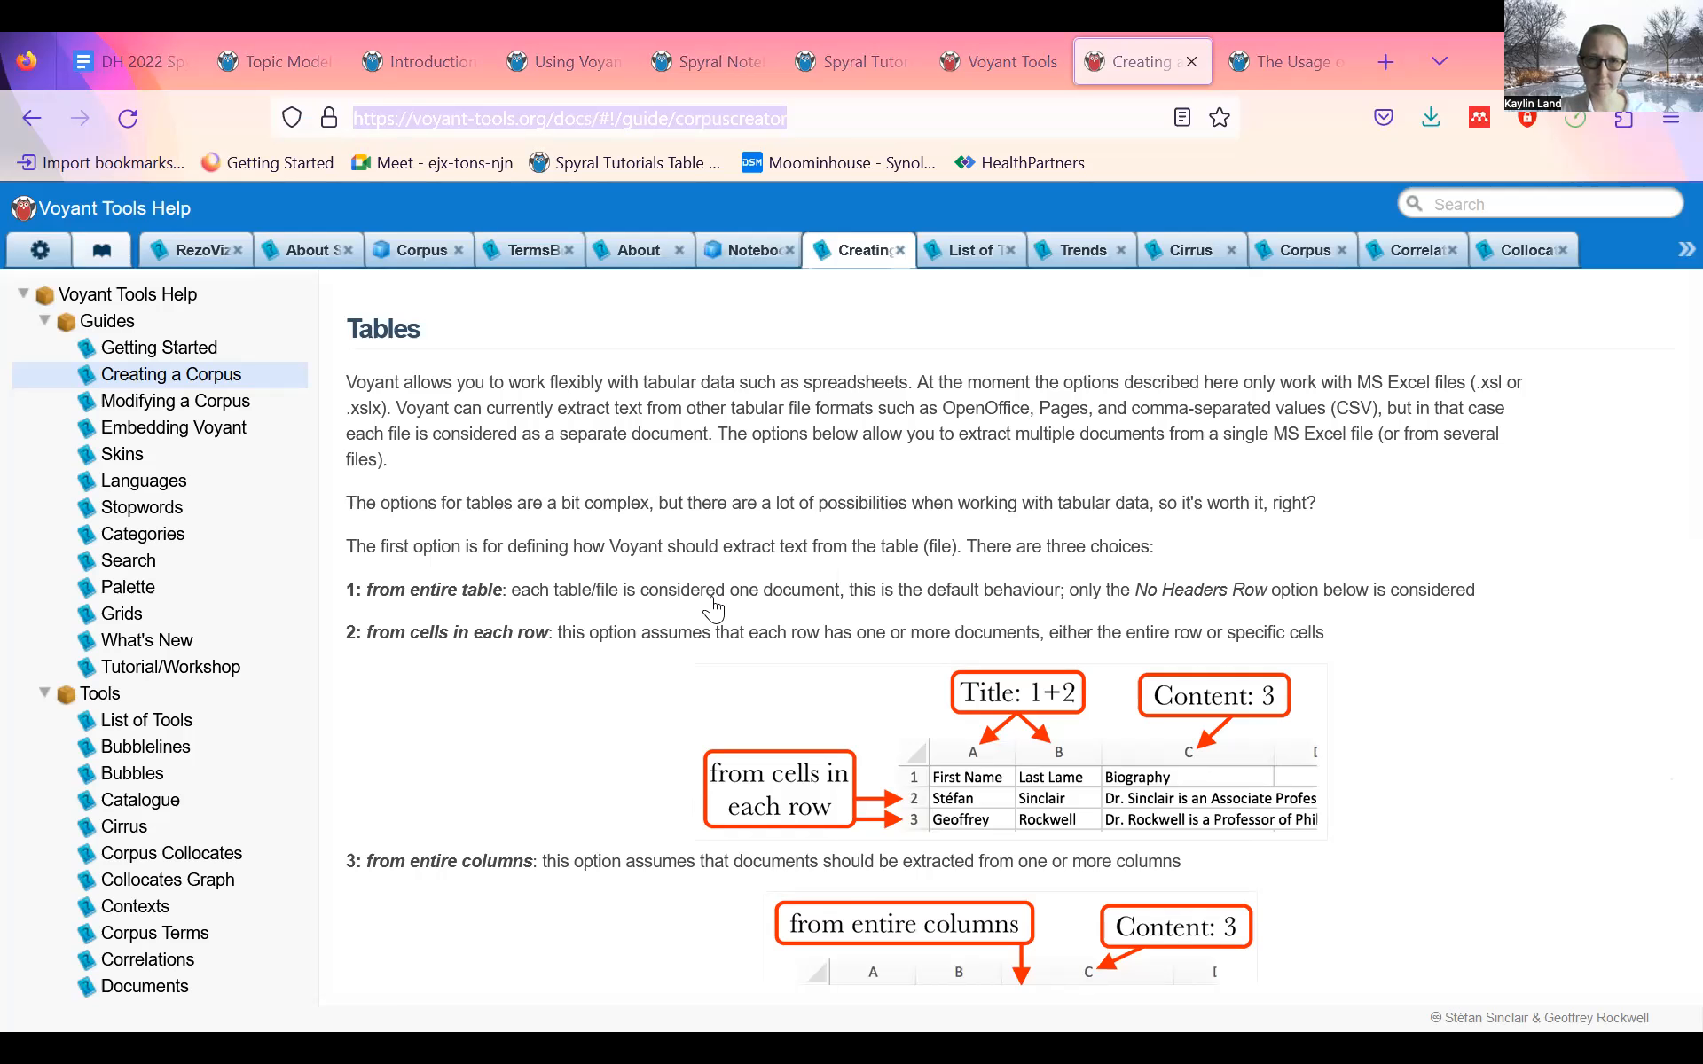
click(738, 40)
click(605, 39)
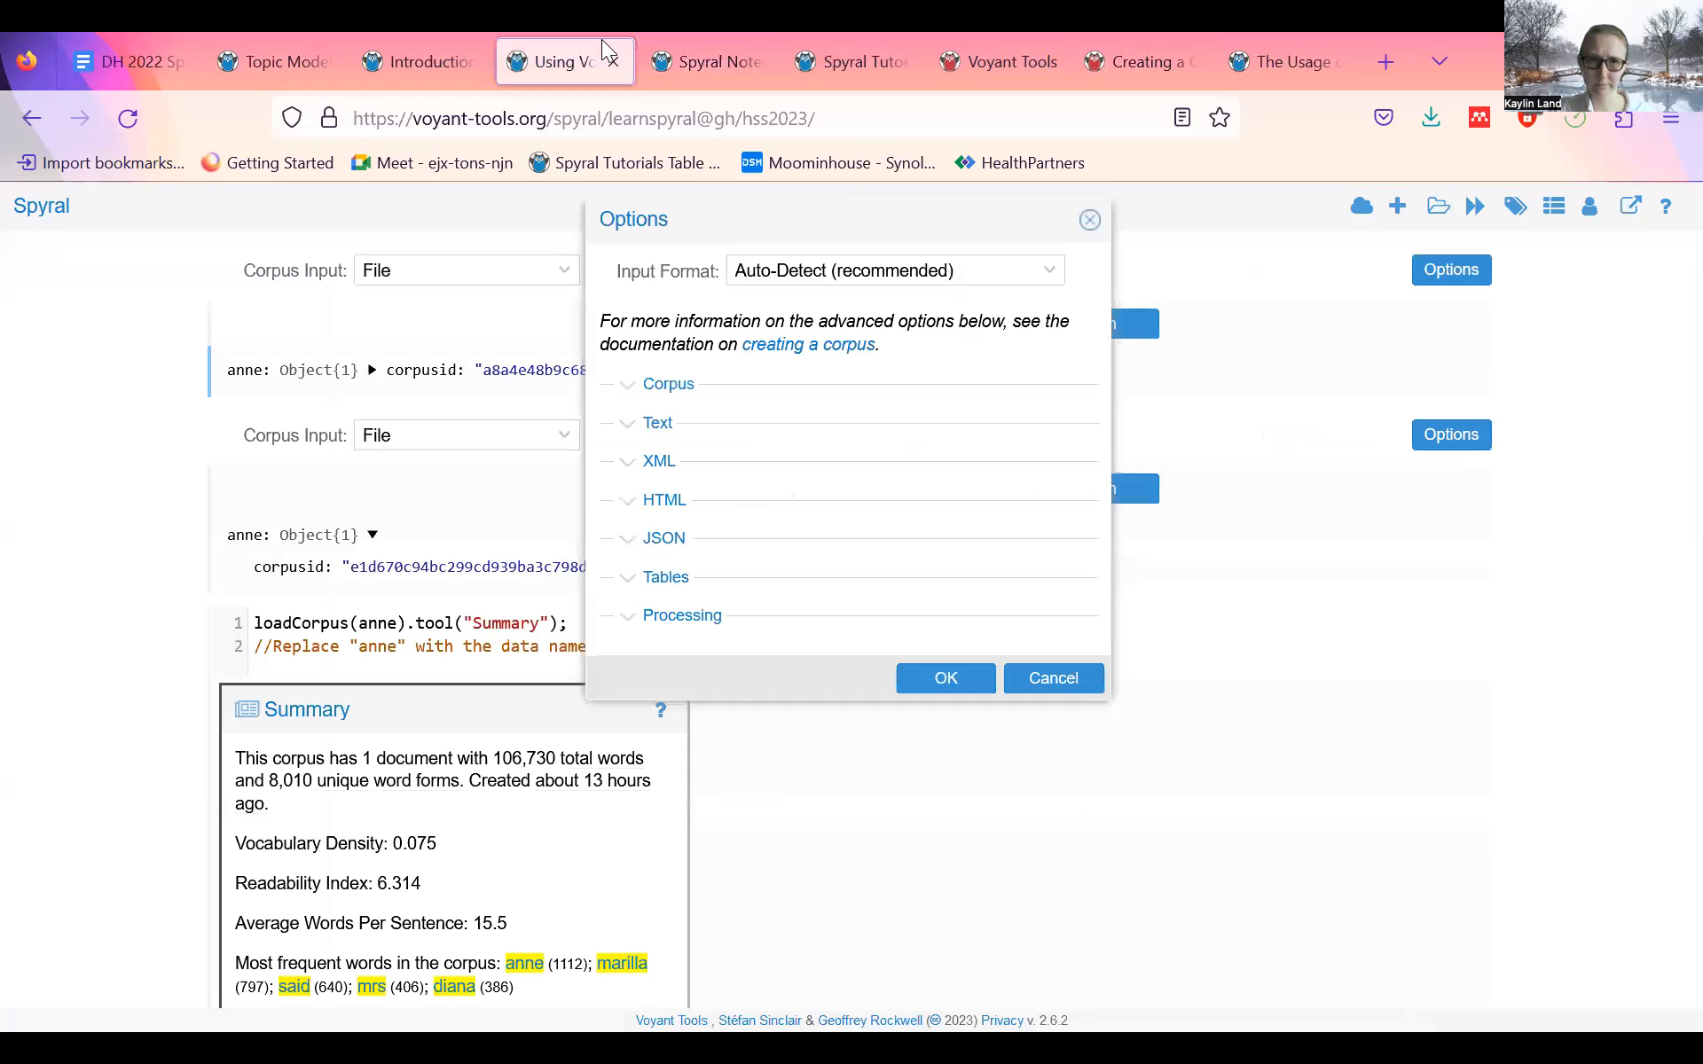
- Cancel the corpus options and review the corpus cells named anne together with the Summary output beneath them
click(1024, 677)
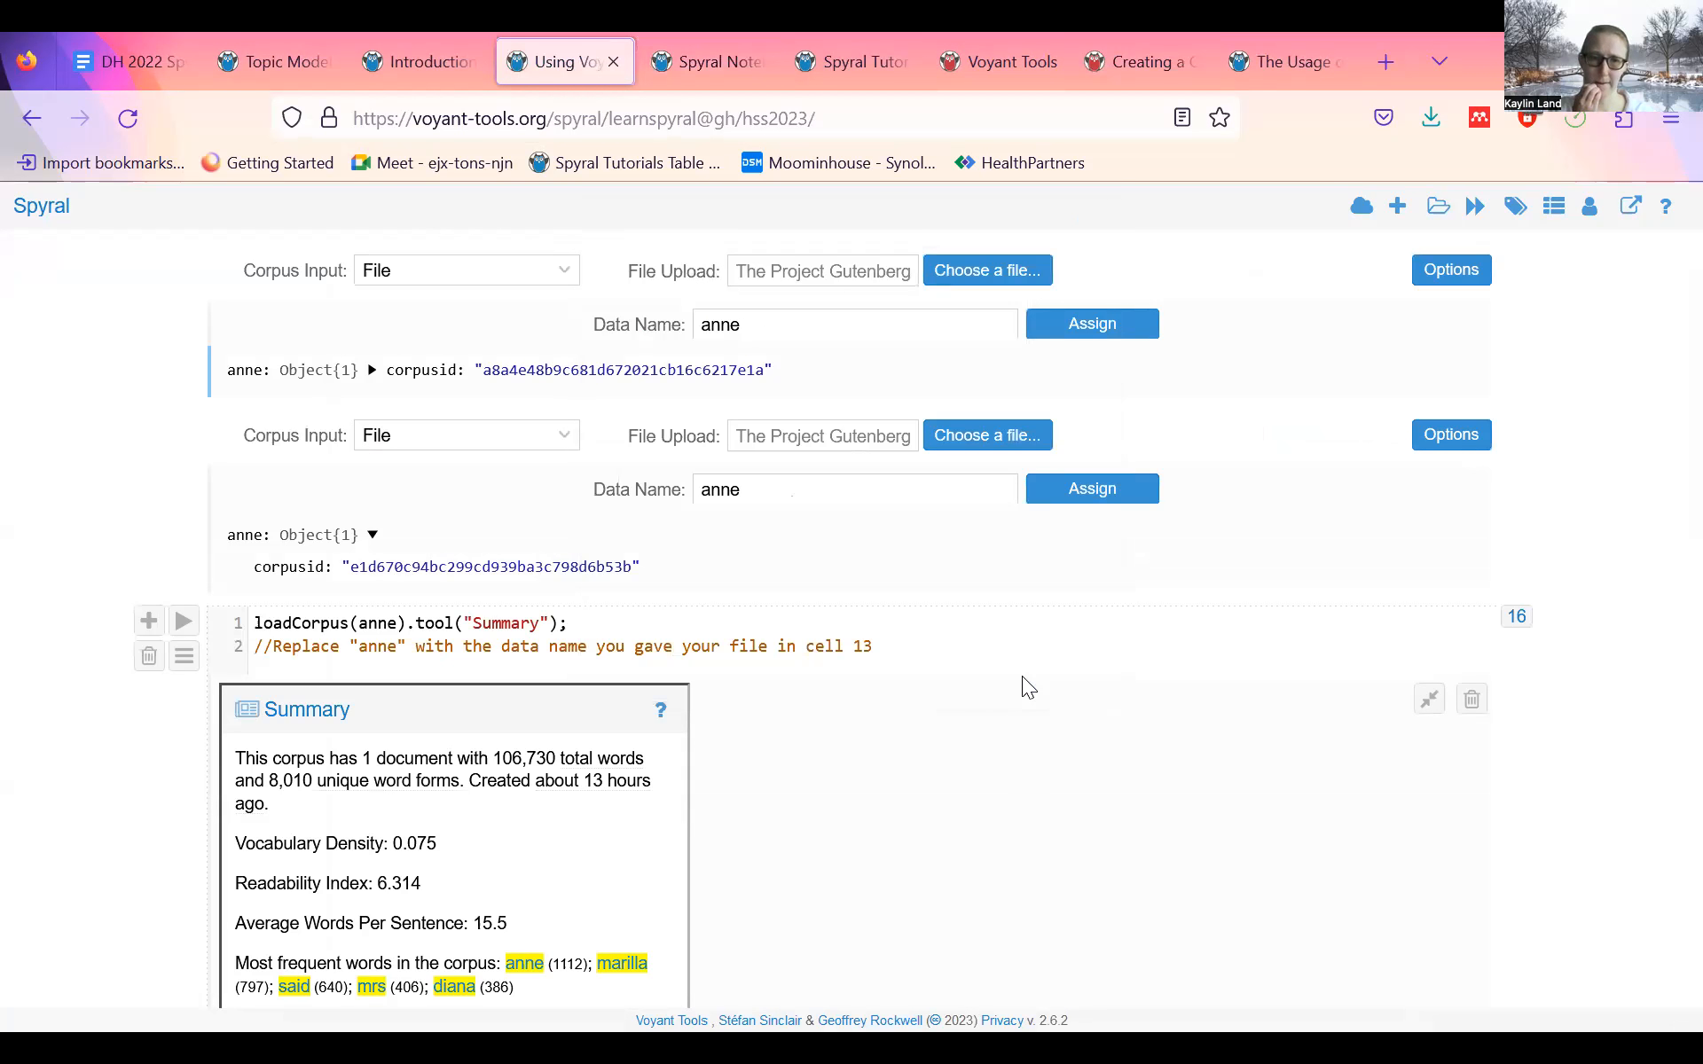
scroll(1021, 675, down, 3)
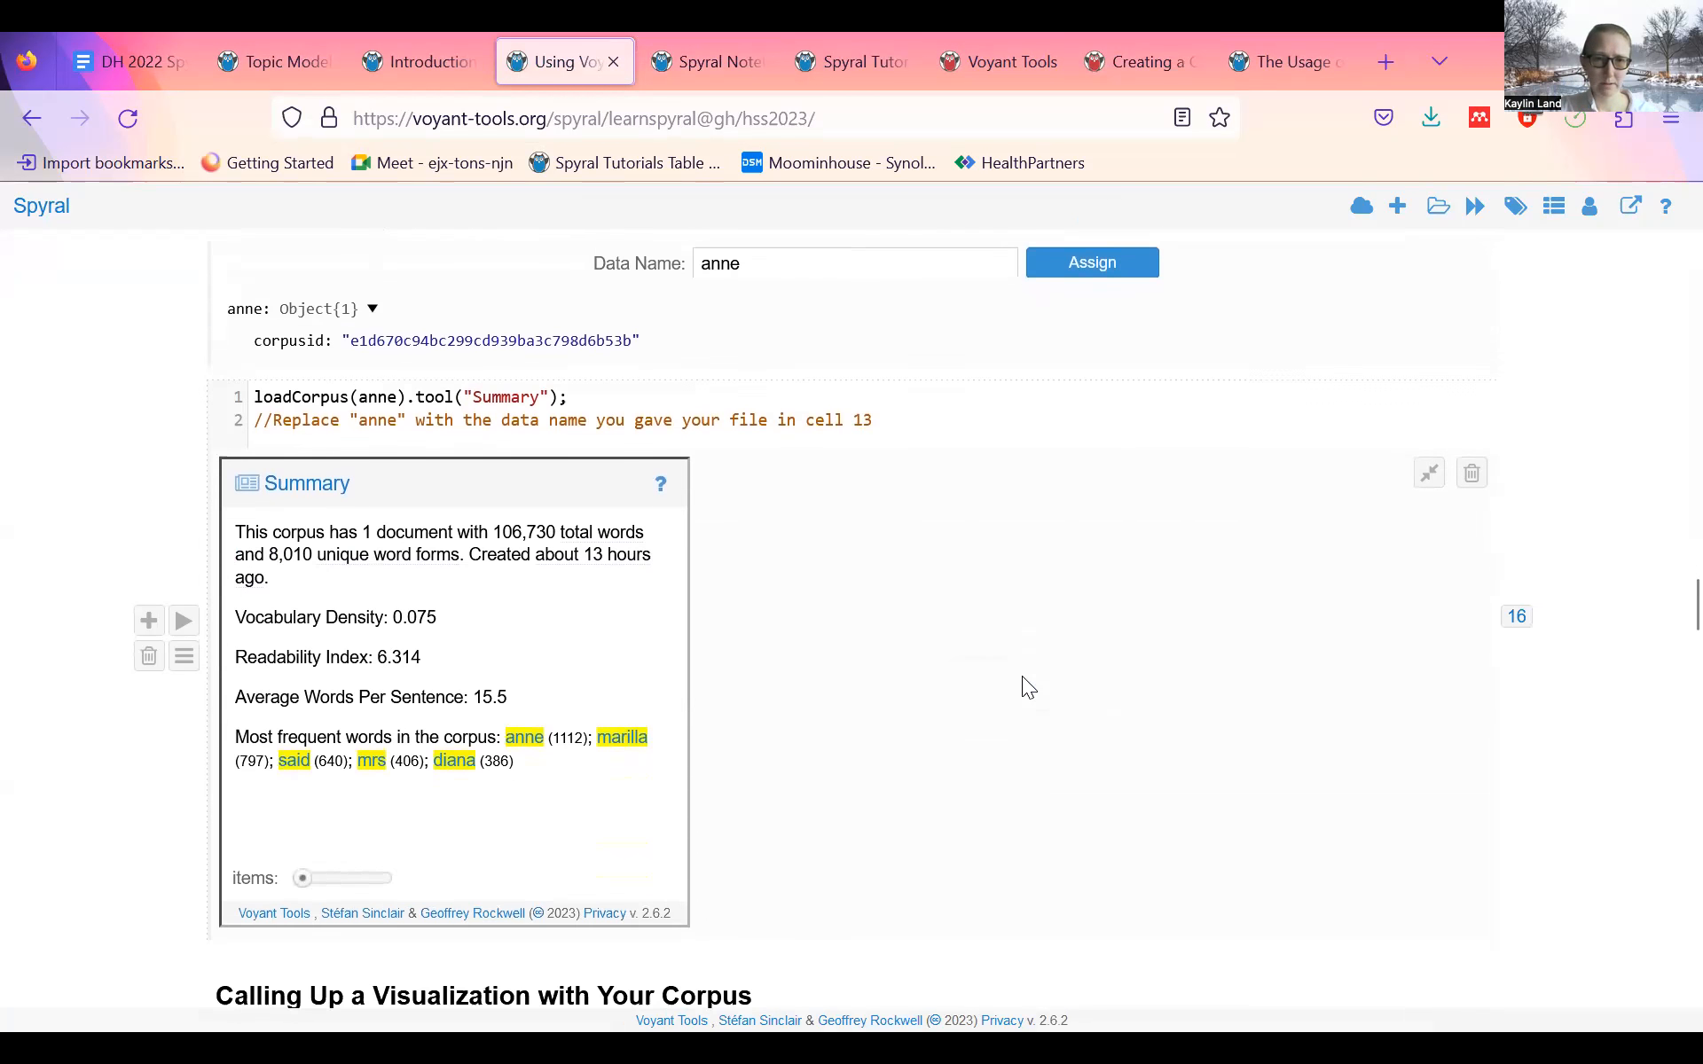
scroll(1014, 676, down, 2)
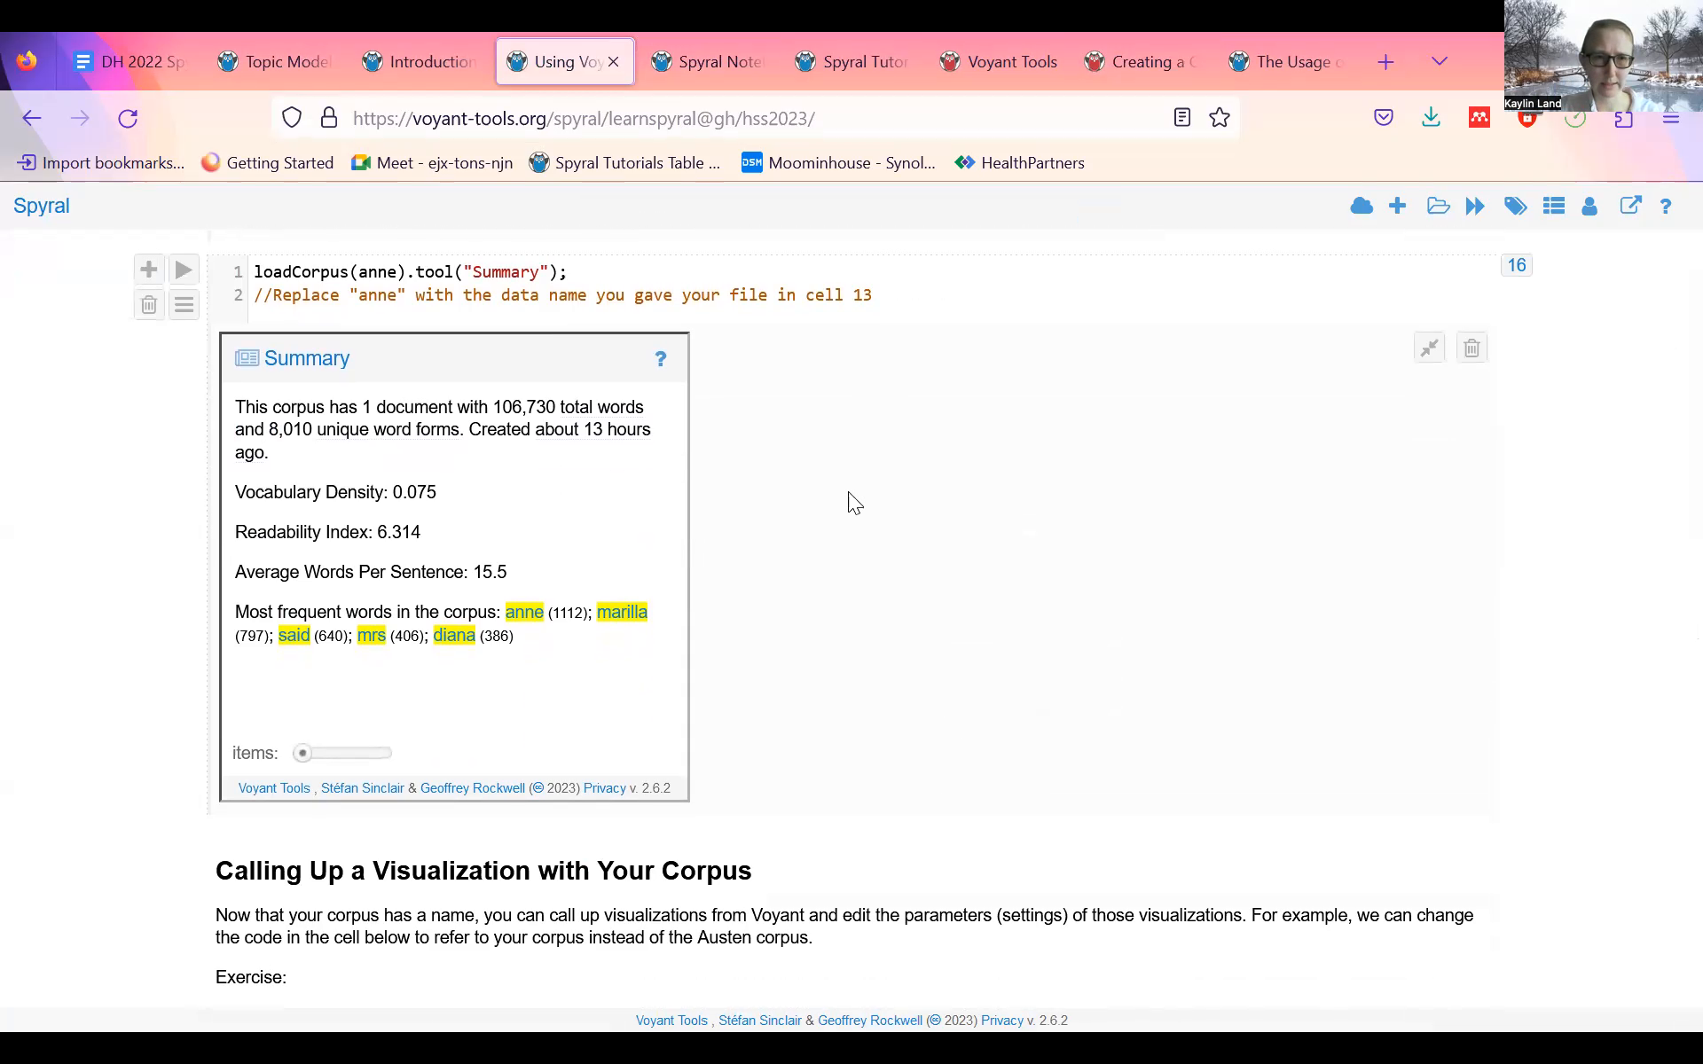
scroll(849, 495, up, 3)
scroll(849, 494, down, 1)
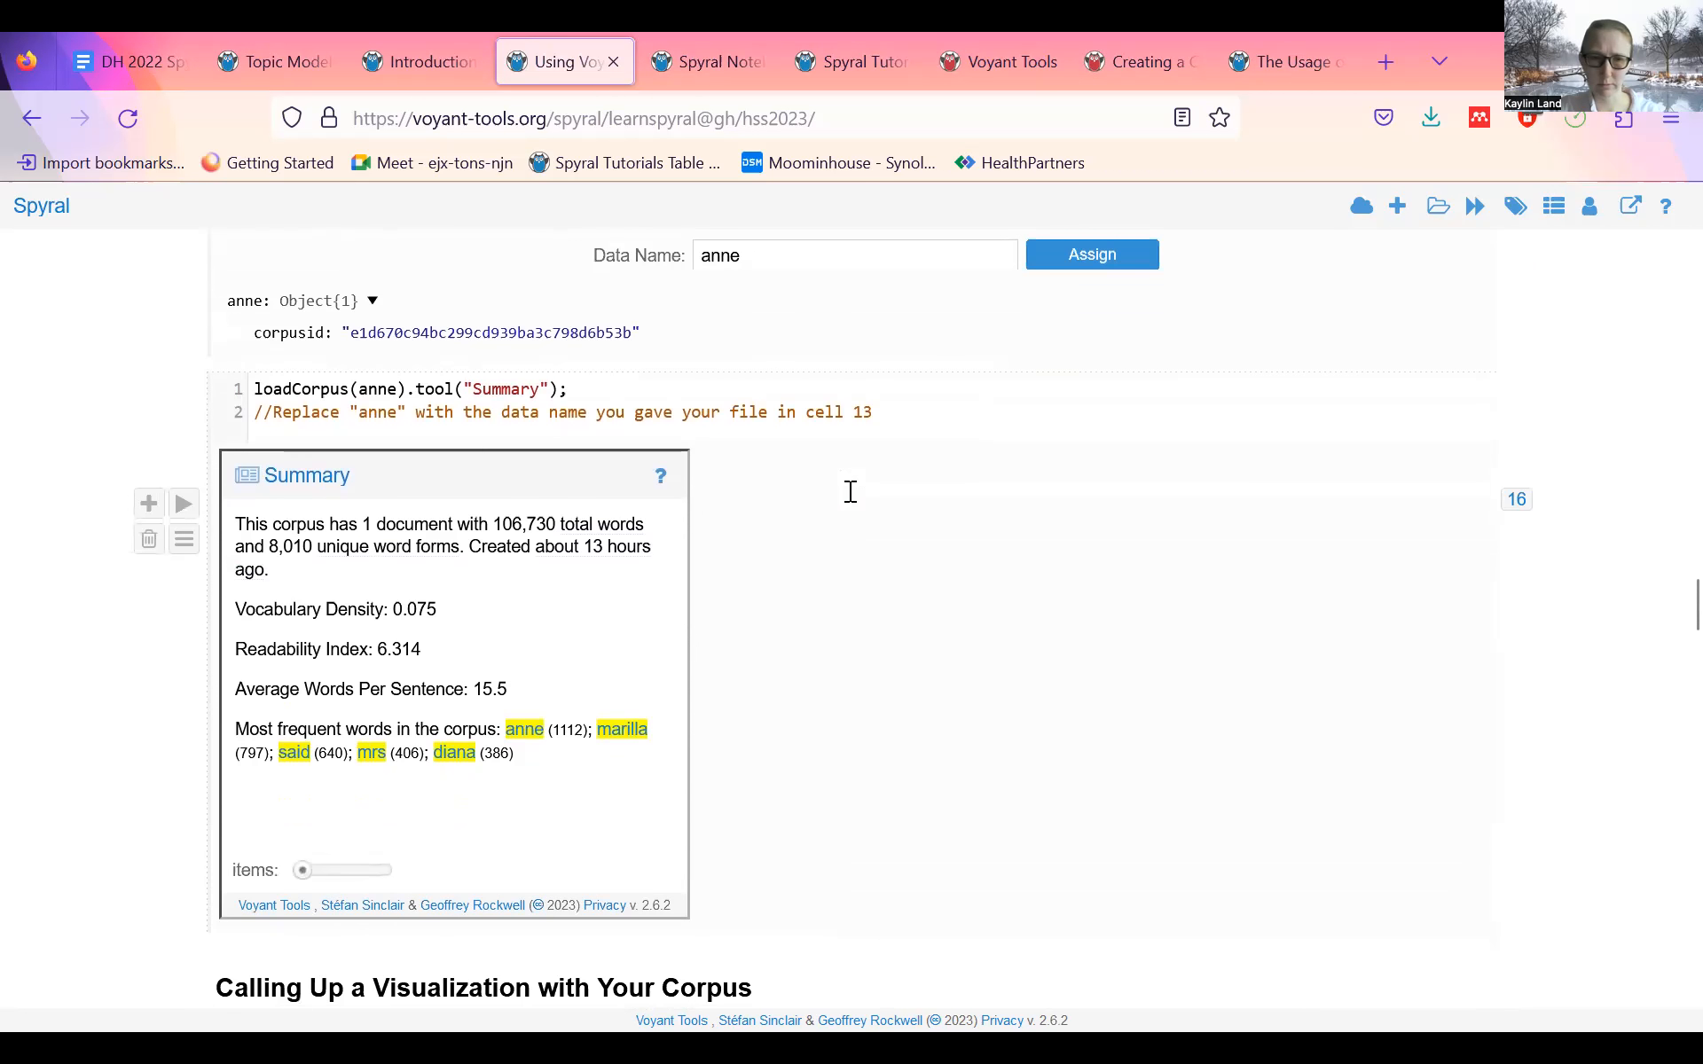
scroll(848, 491, down, 1)
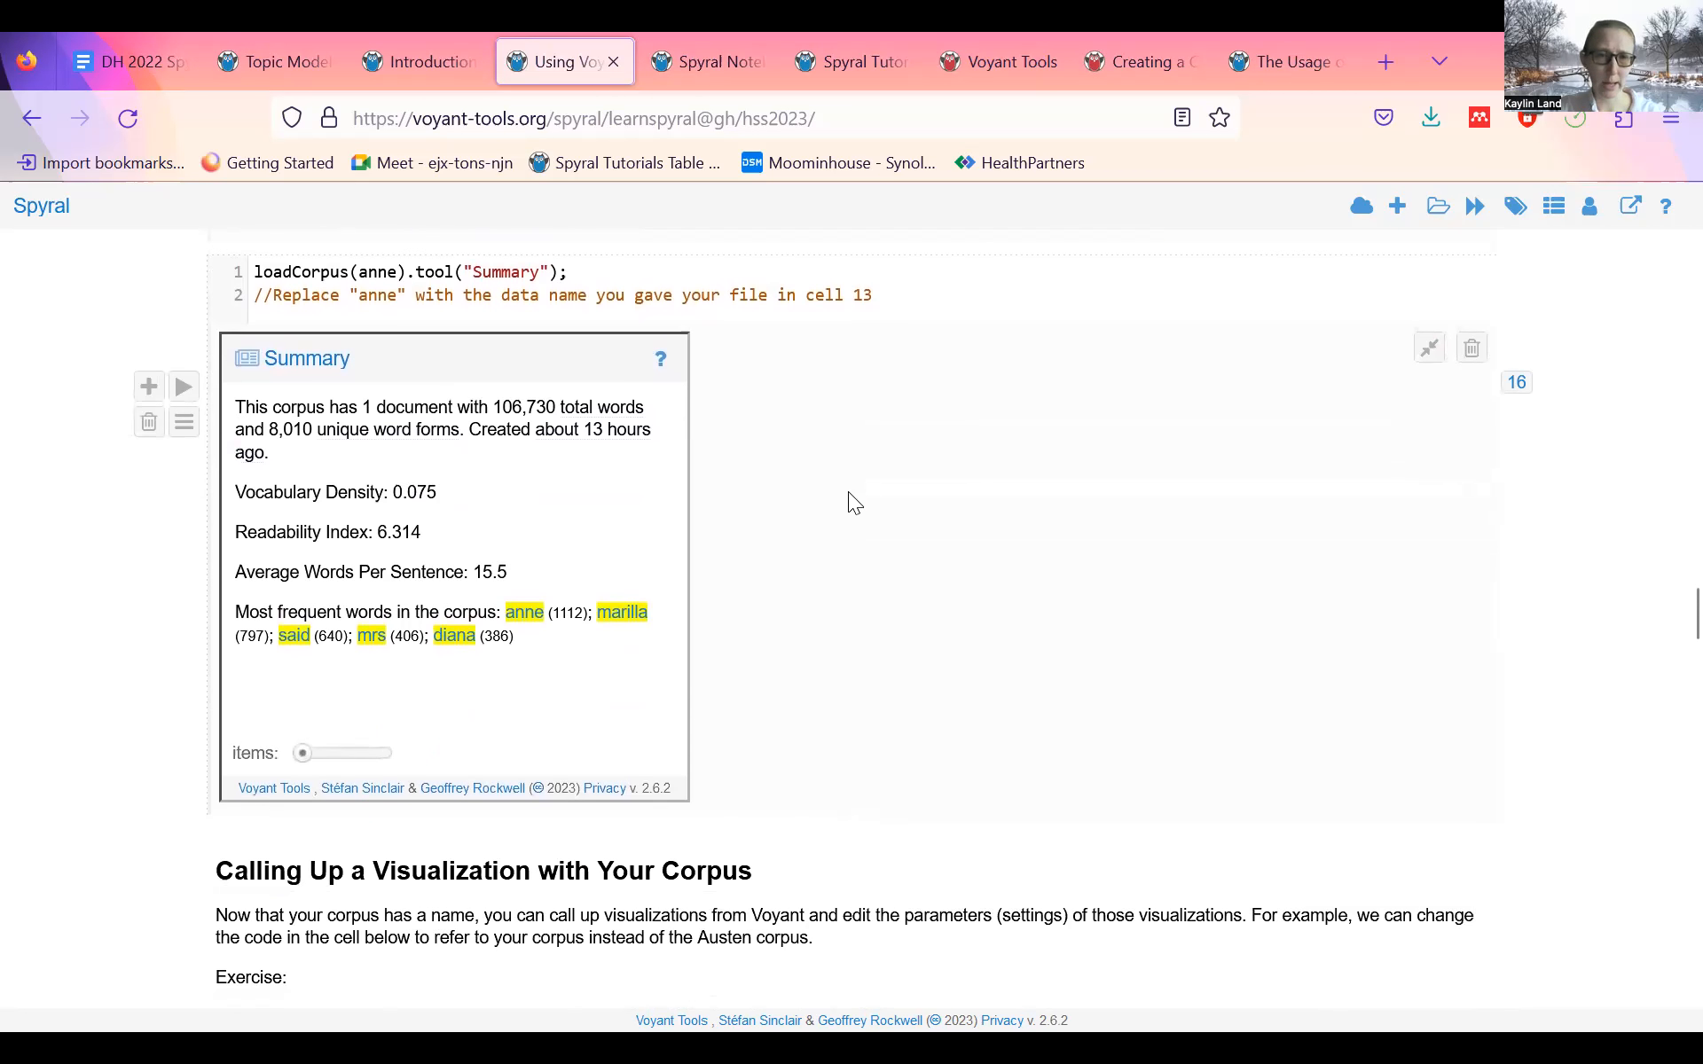
scroll(848, 491, up, 1)
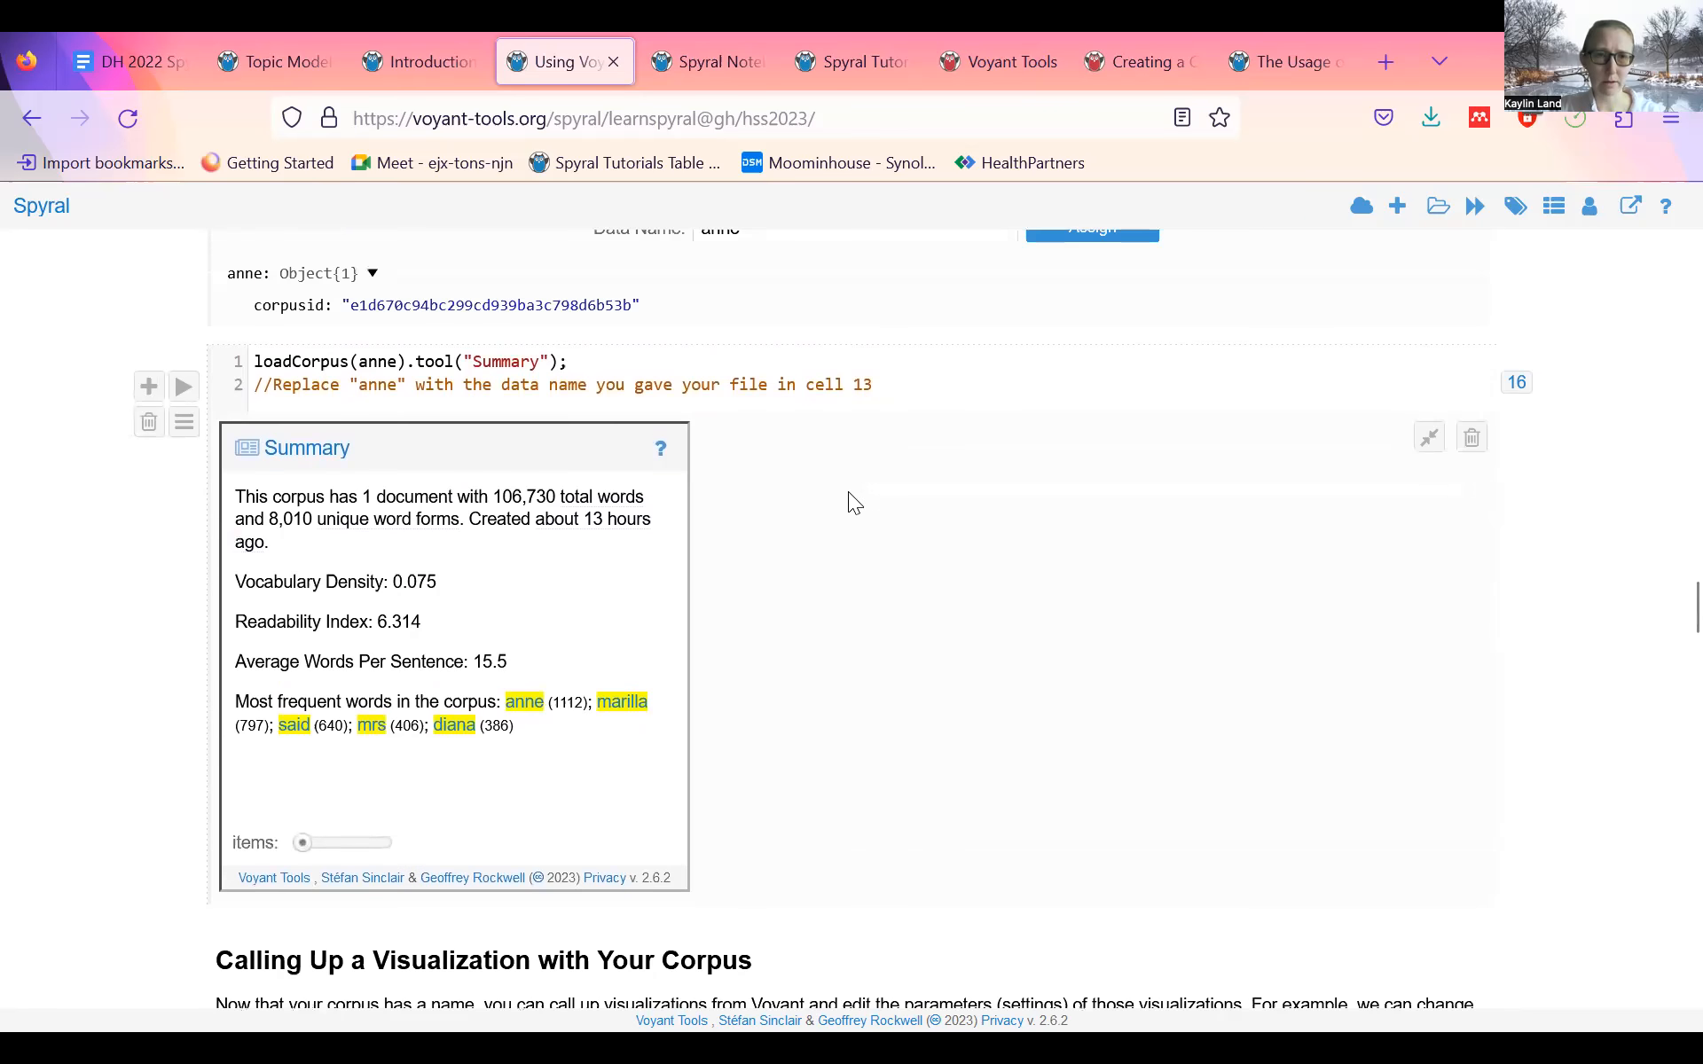
scroll(848, 492, up, 2)
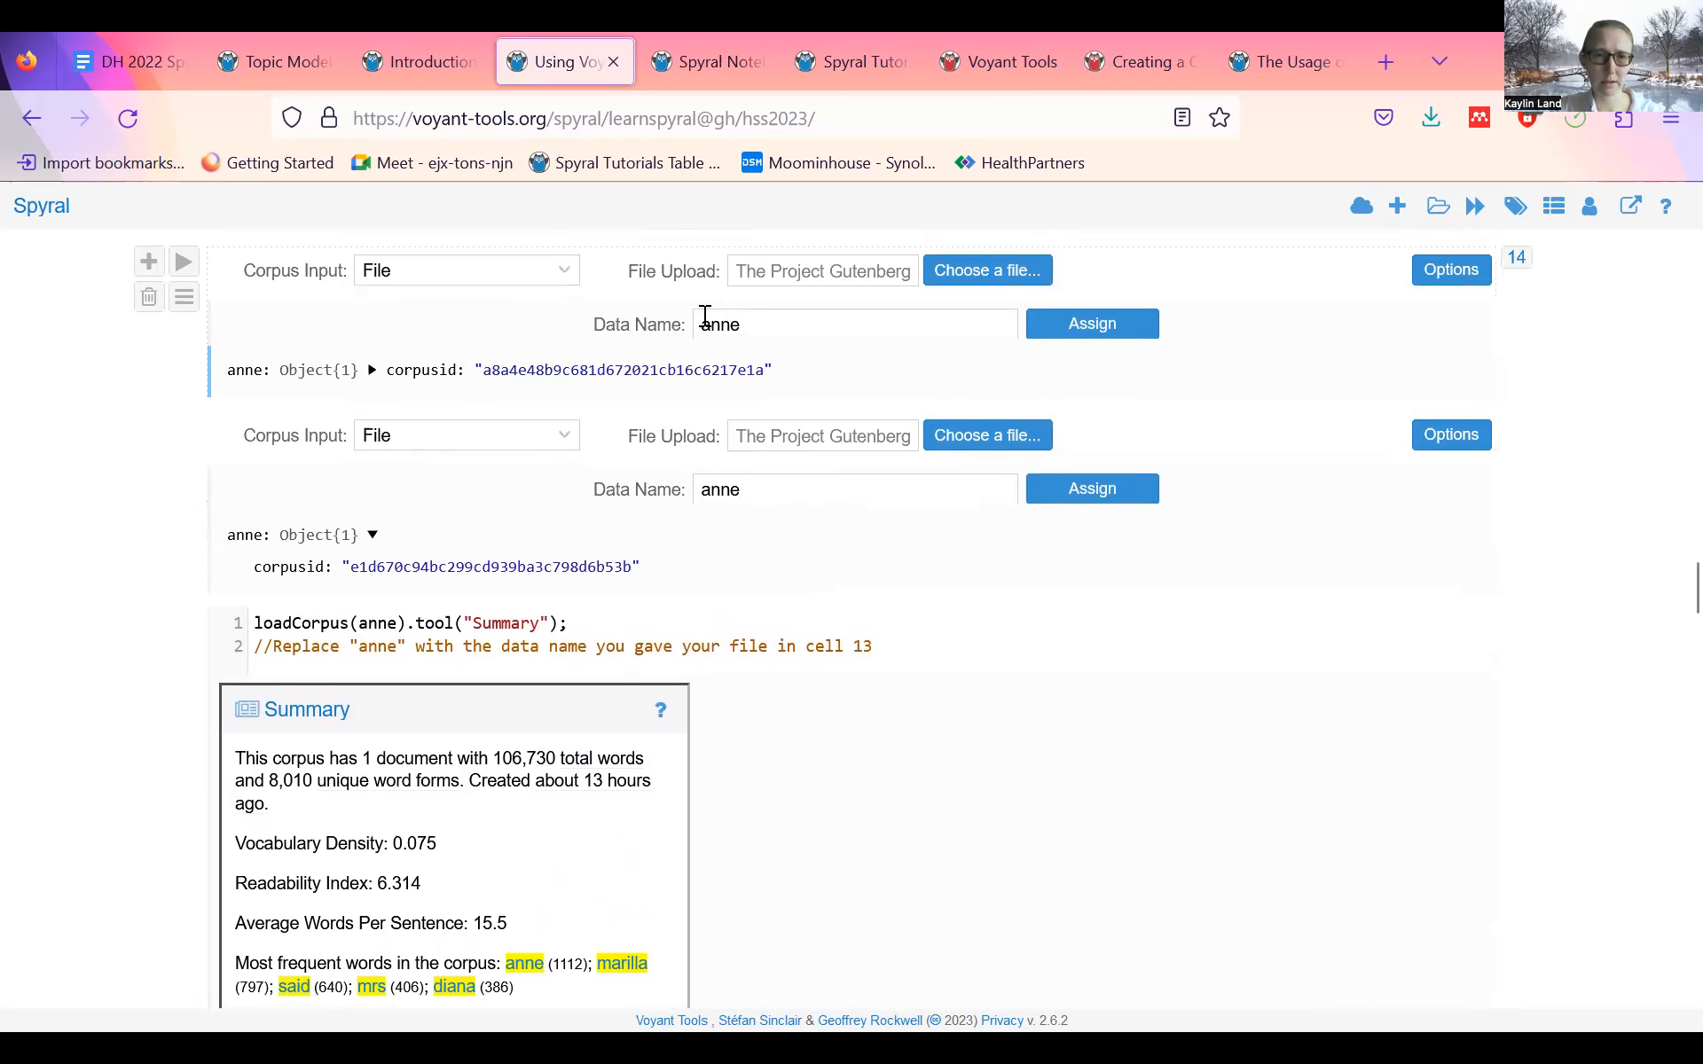
scroll(723, 479, down, 2)
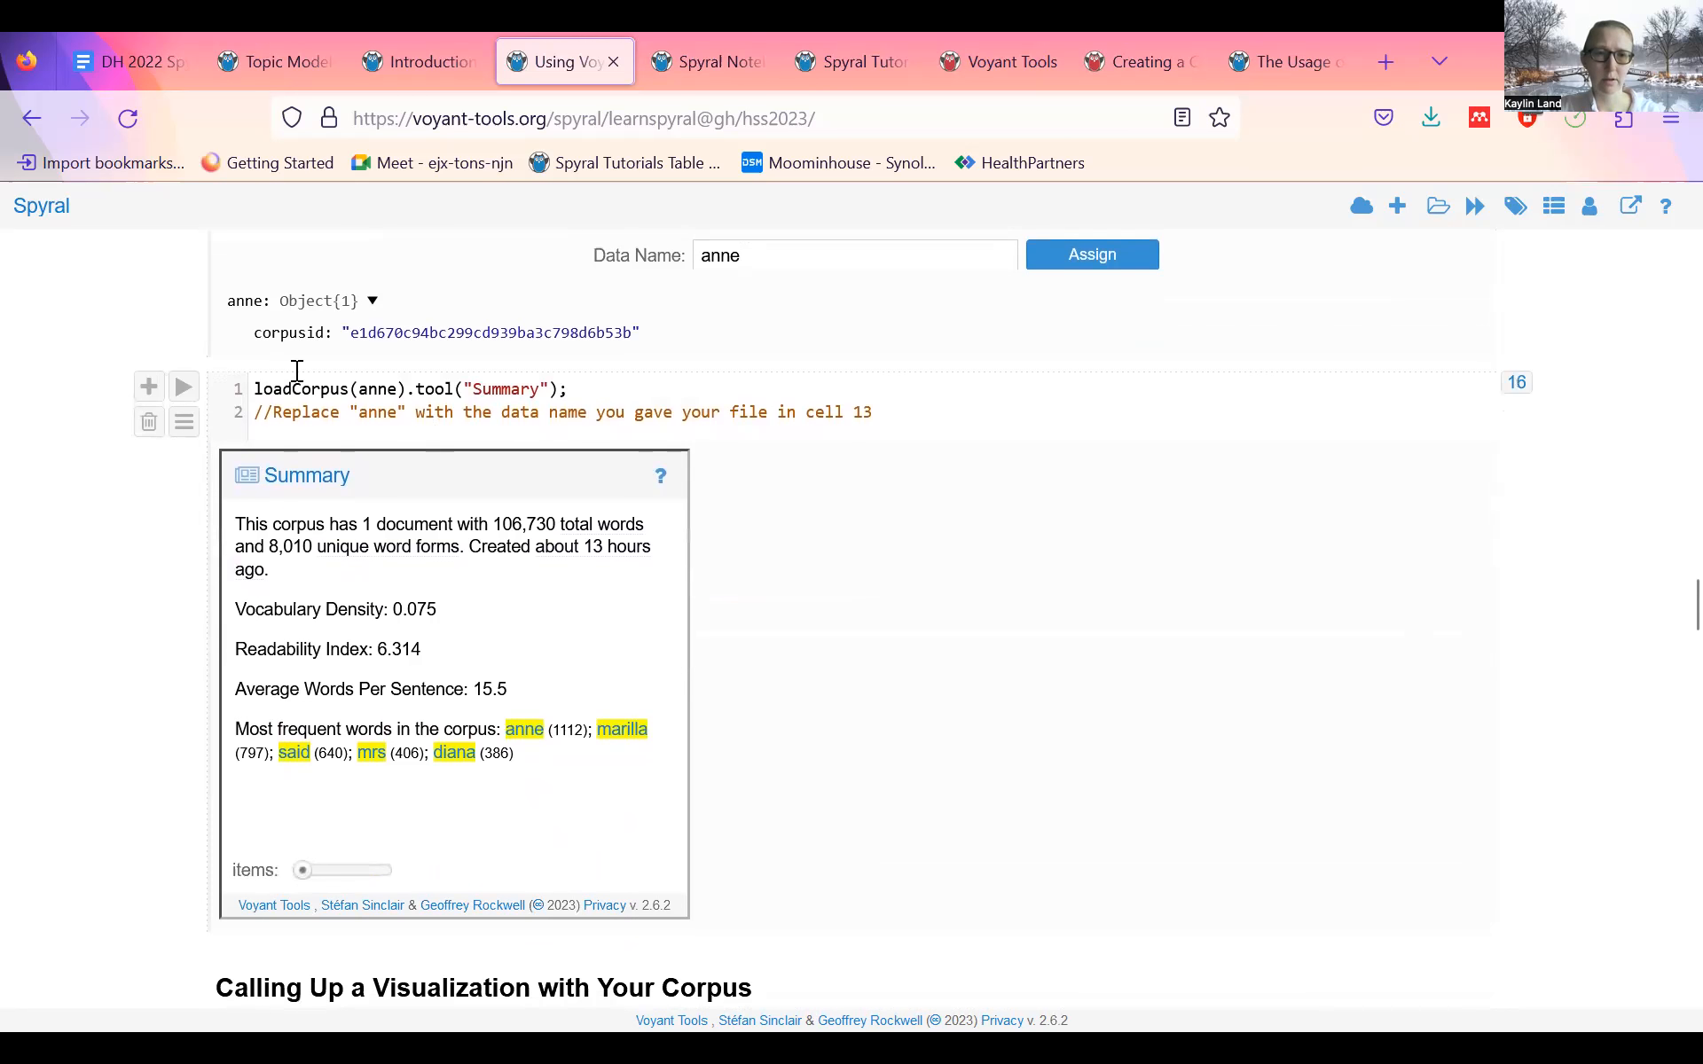
- Run the loadCorpus(anne).tool("Summary") cell and inspect the corpus name and tool name in its code
mouse_move(399, 400)
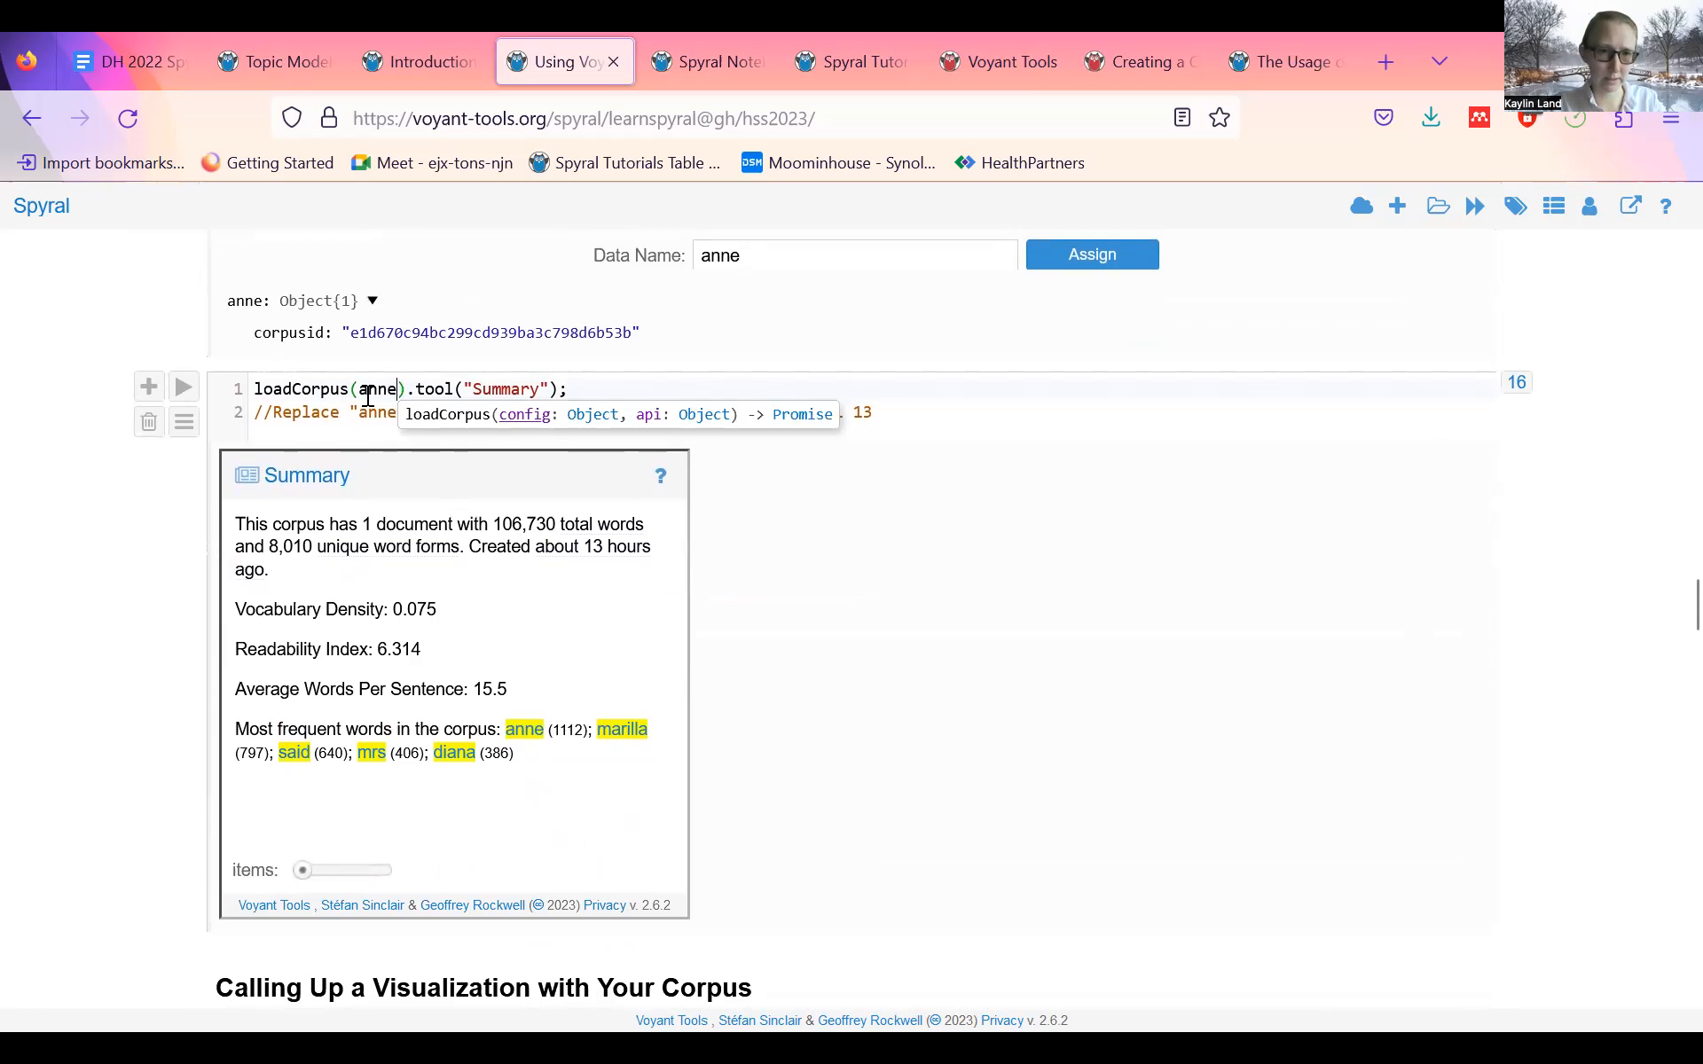
double_click(368, 395)
click(364, 401)
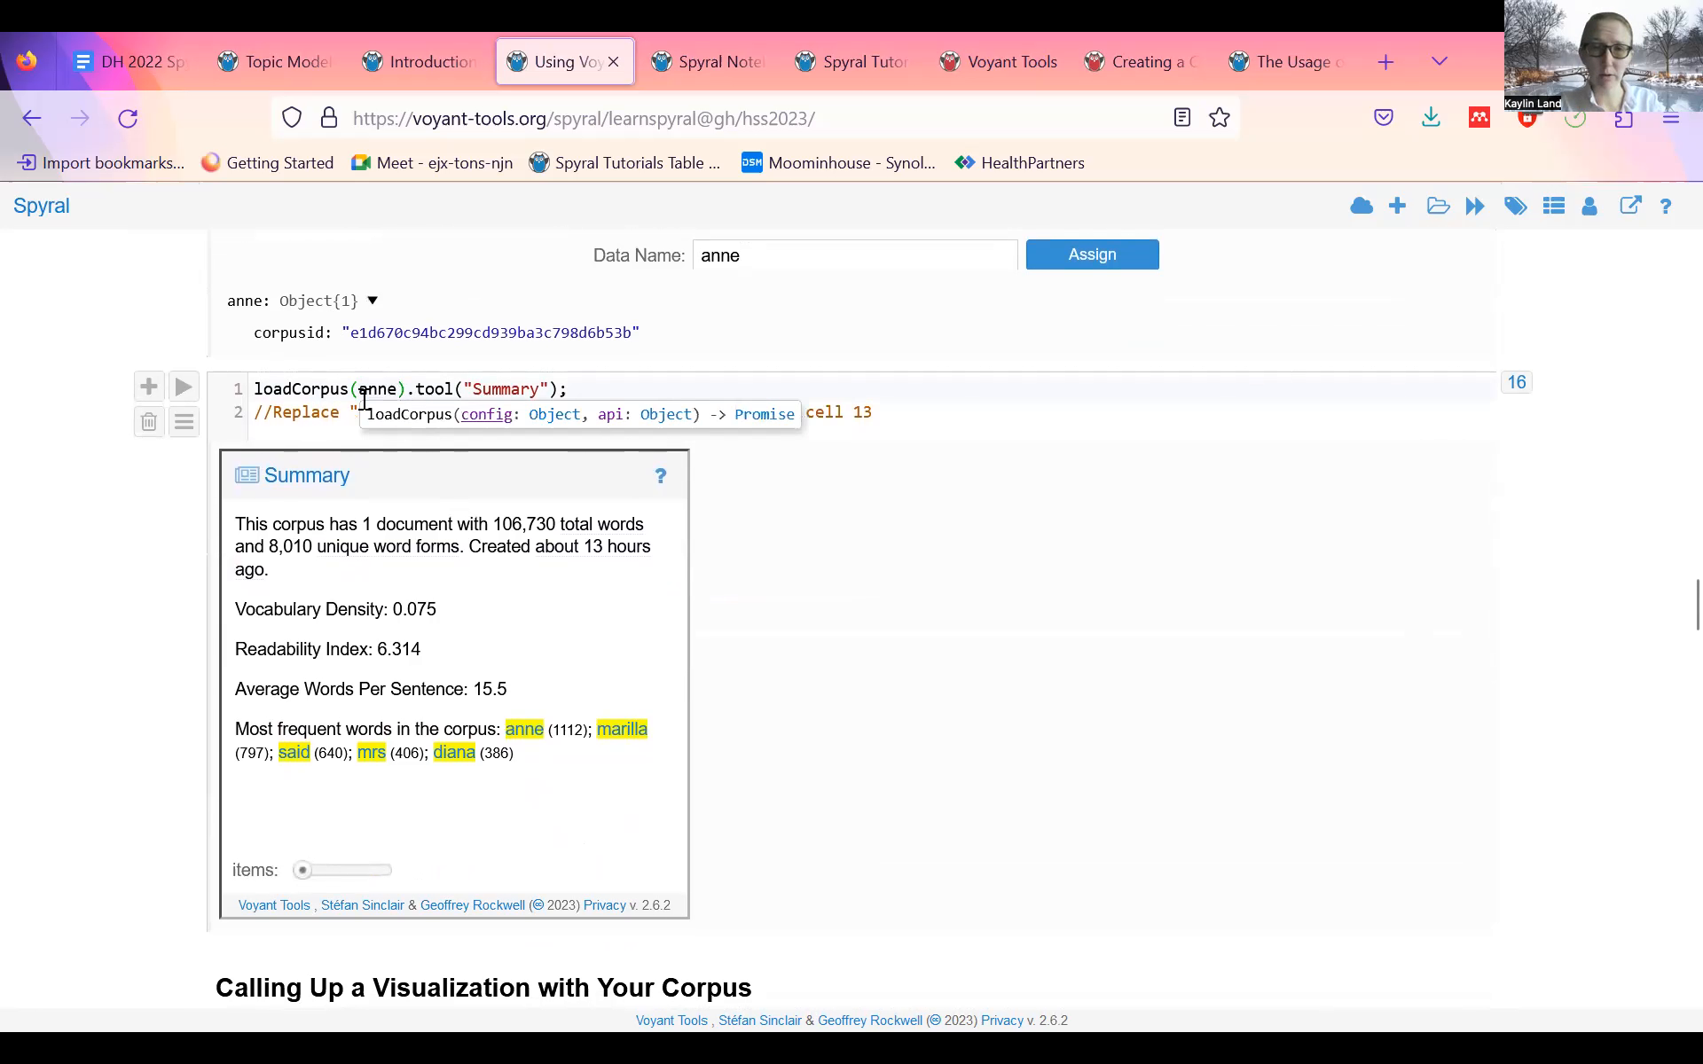
click(396, 396)
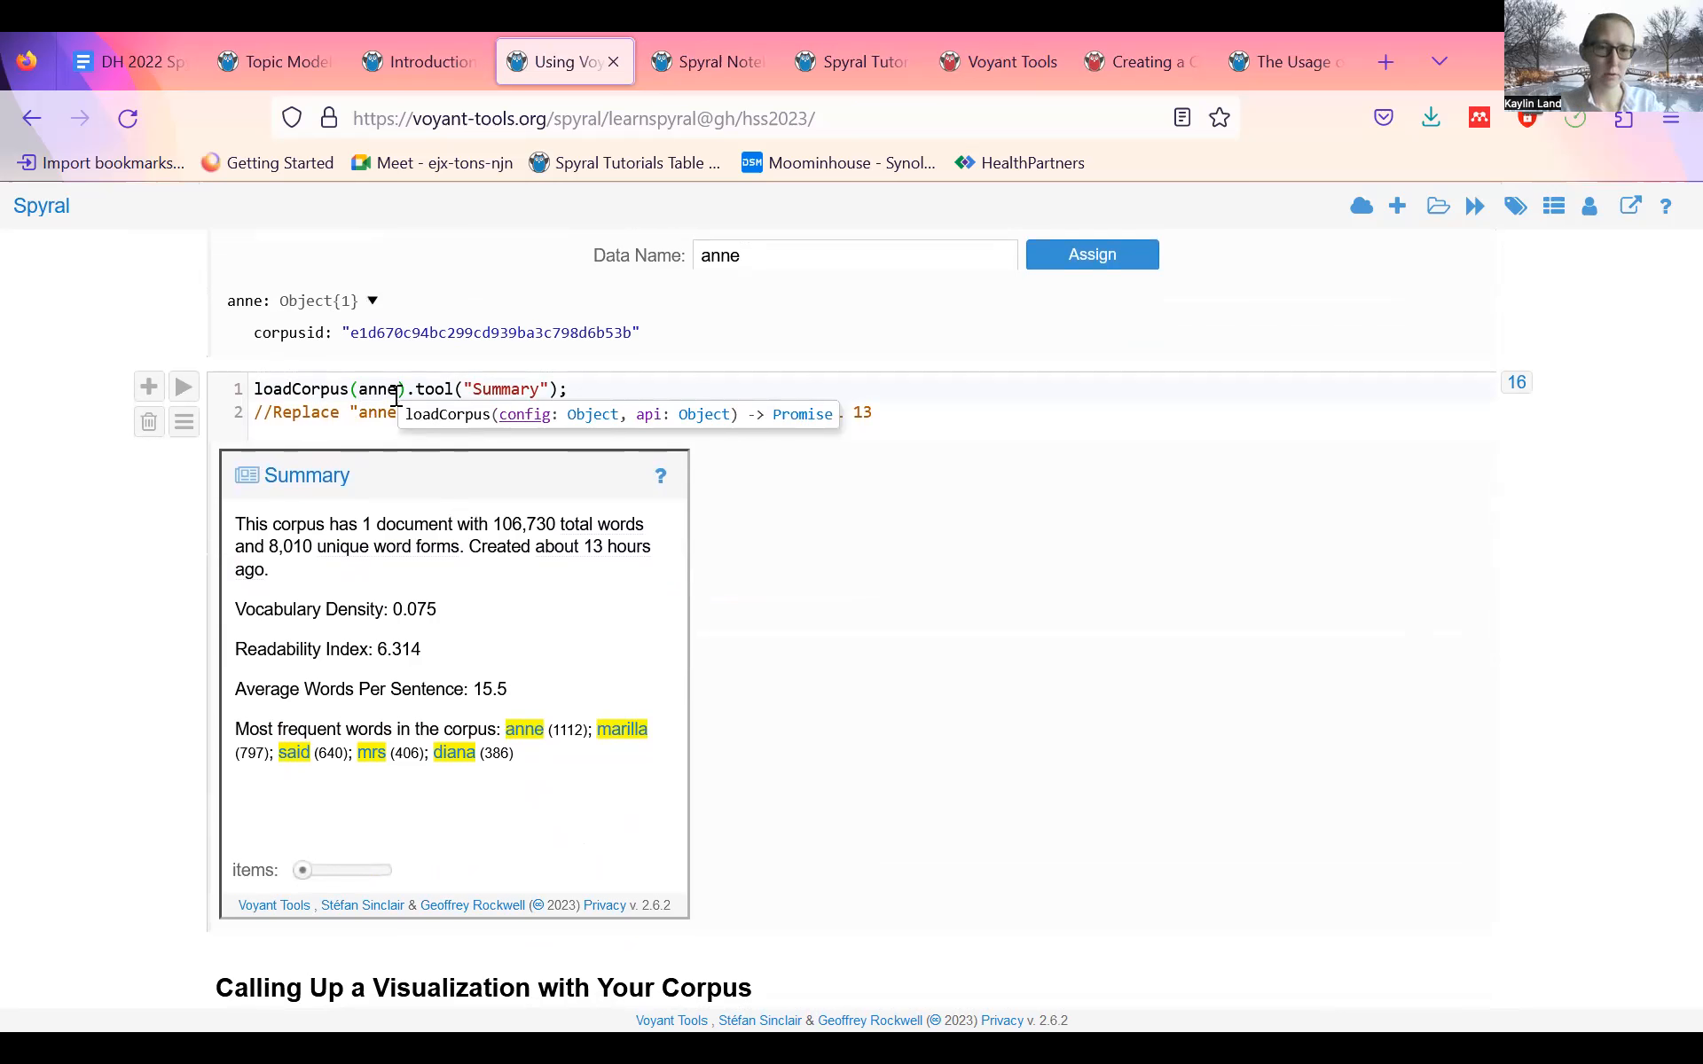
click(184, 387)
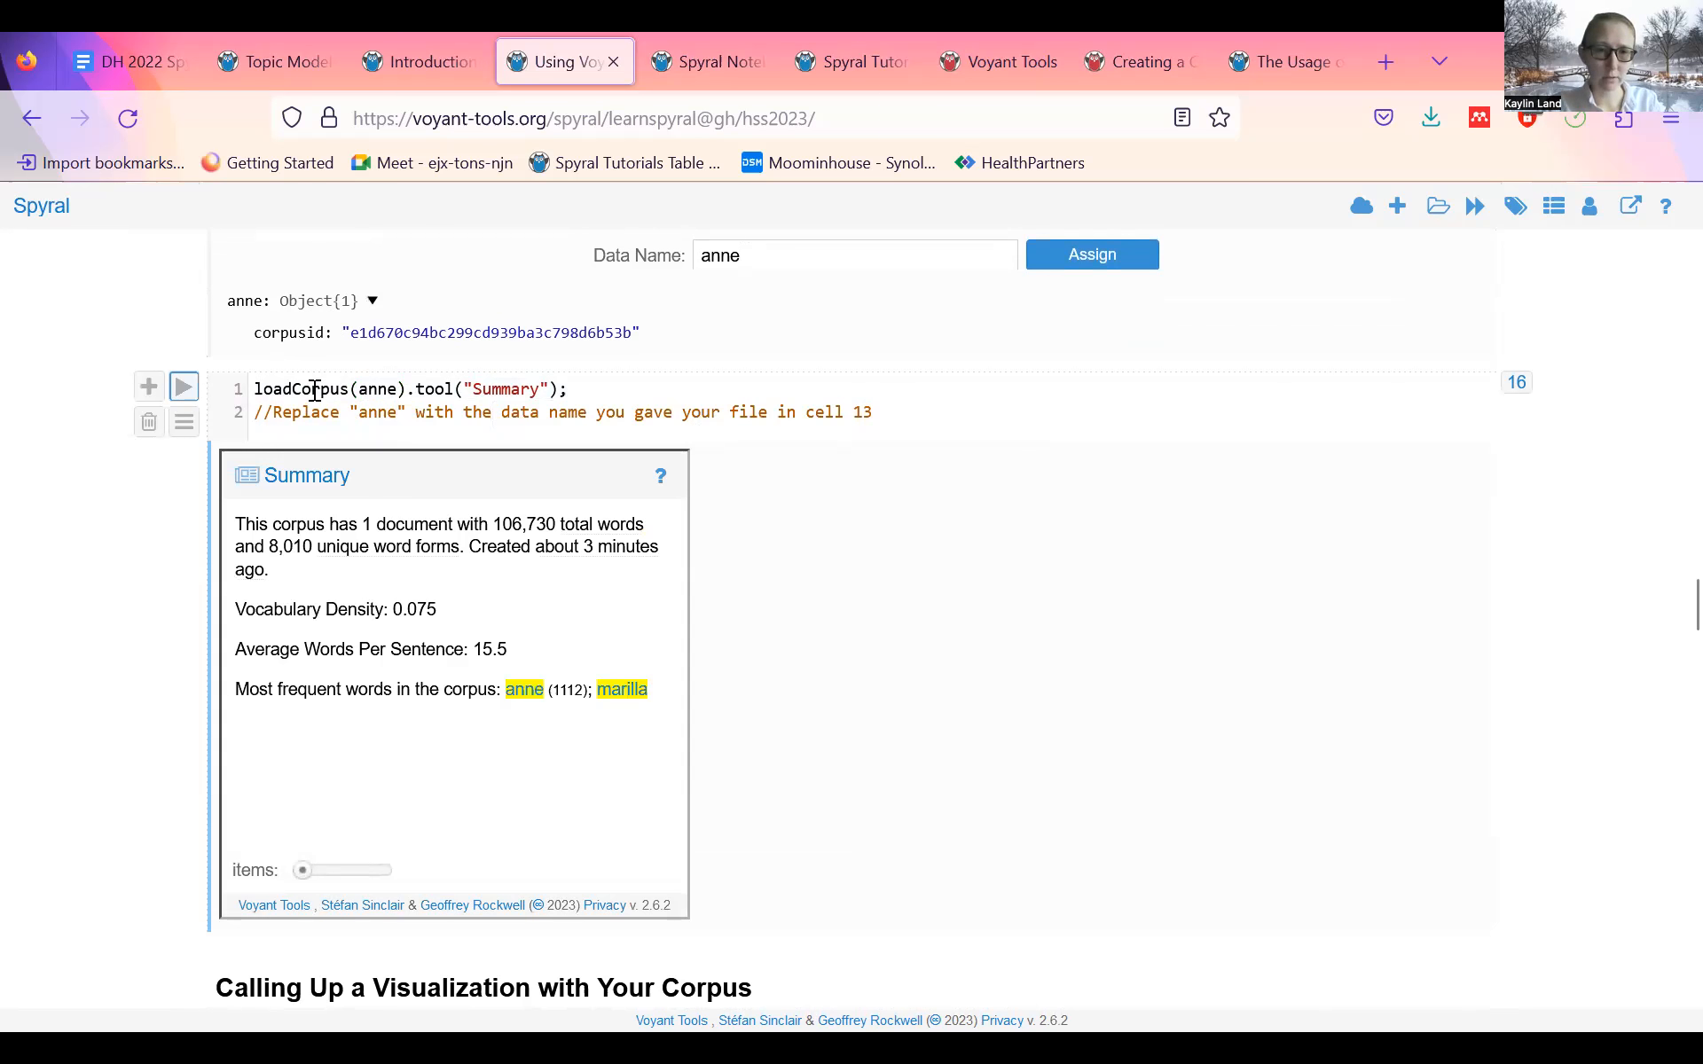
click(377, 389)
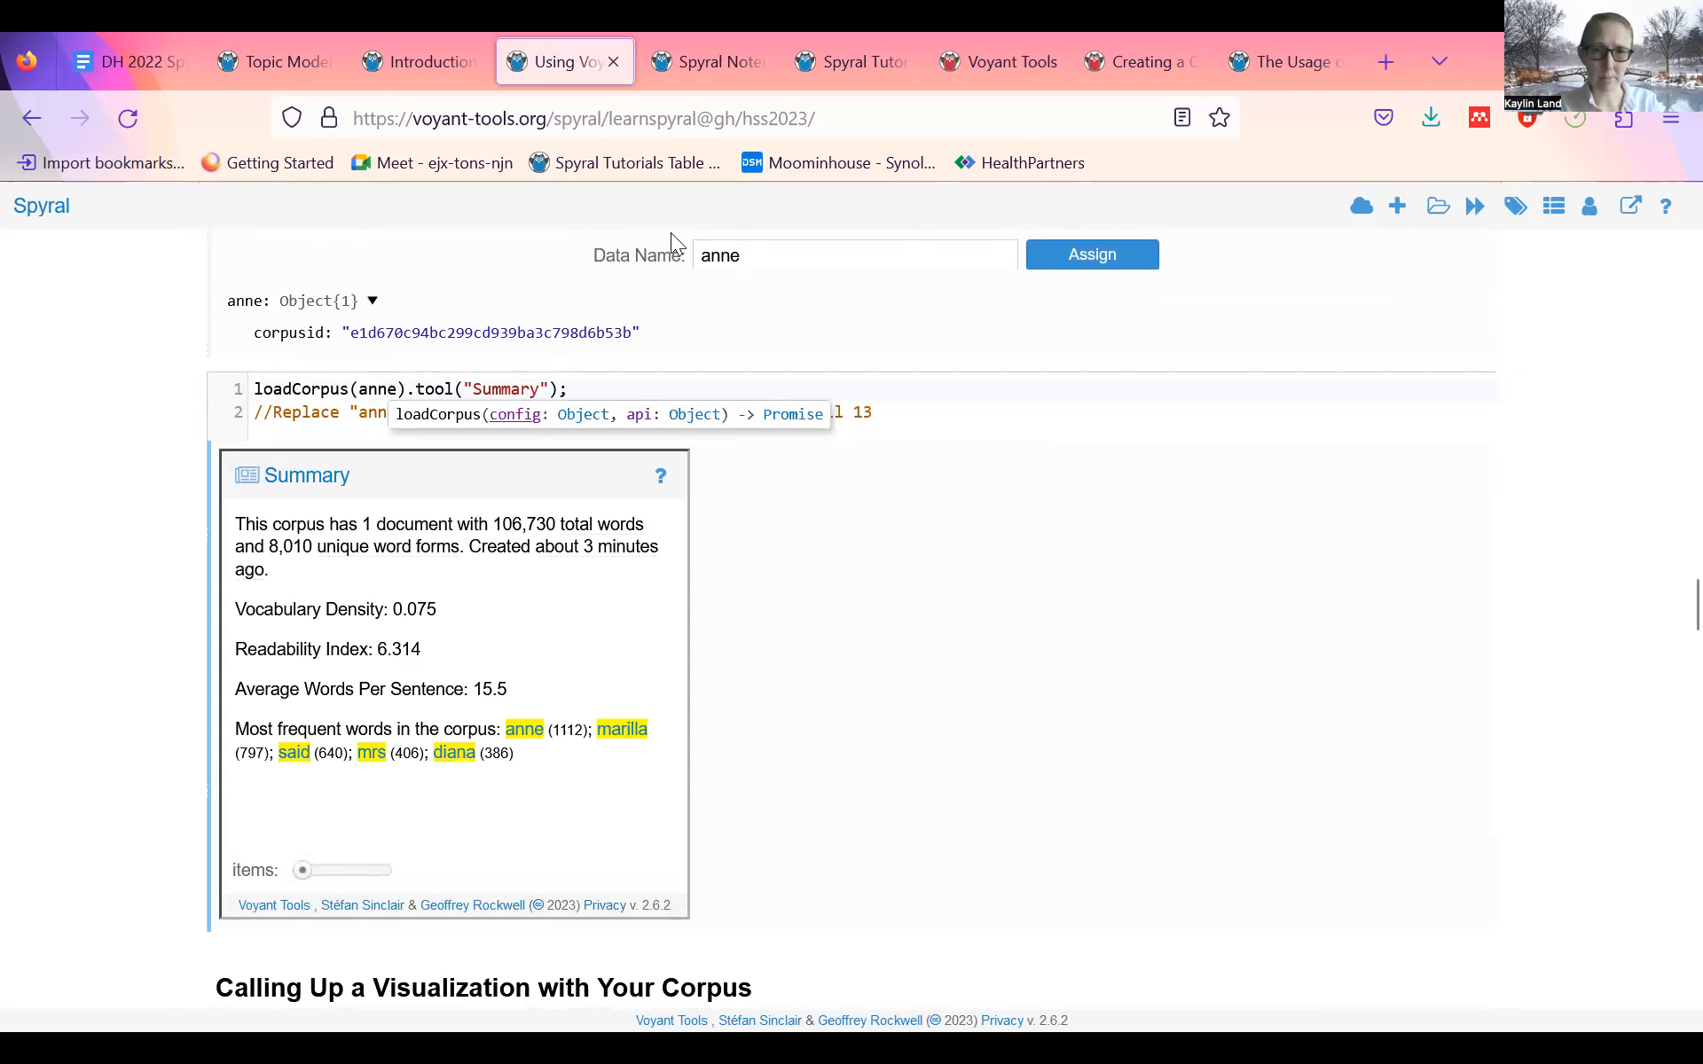
click(434, 389)
click(504, 388)
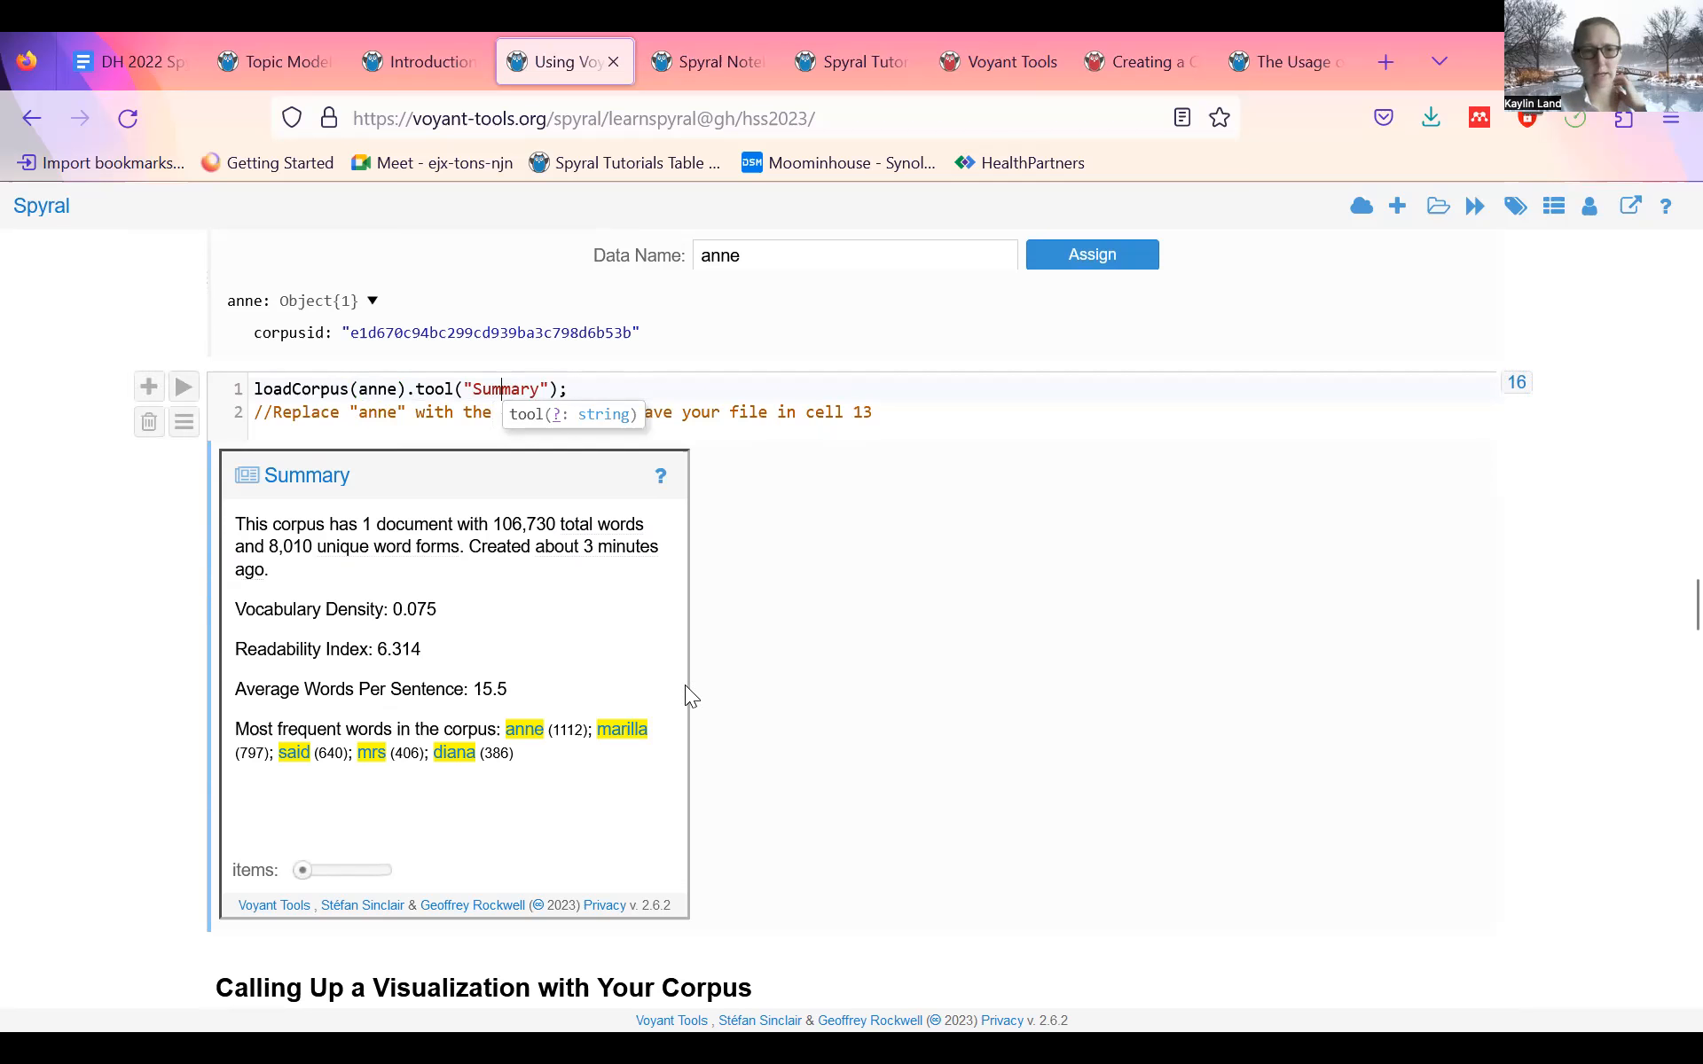
- Switch to Voyant Tools, cancel the open options dialog and upload "The Project Gutenberg eBook of Anne of G.txt" as a corpus
click(1130, 36)
click(1001, 48)
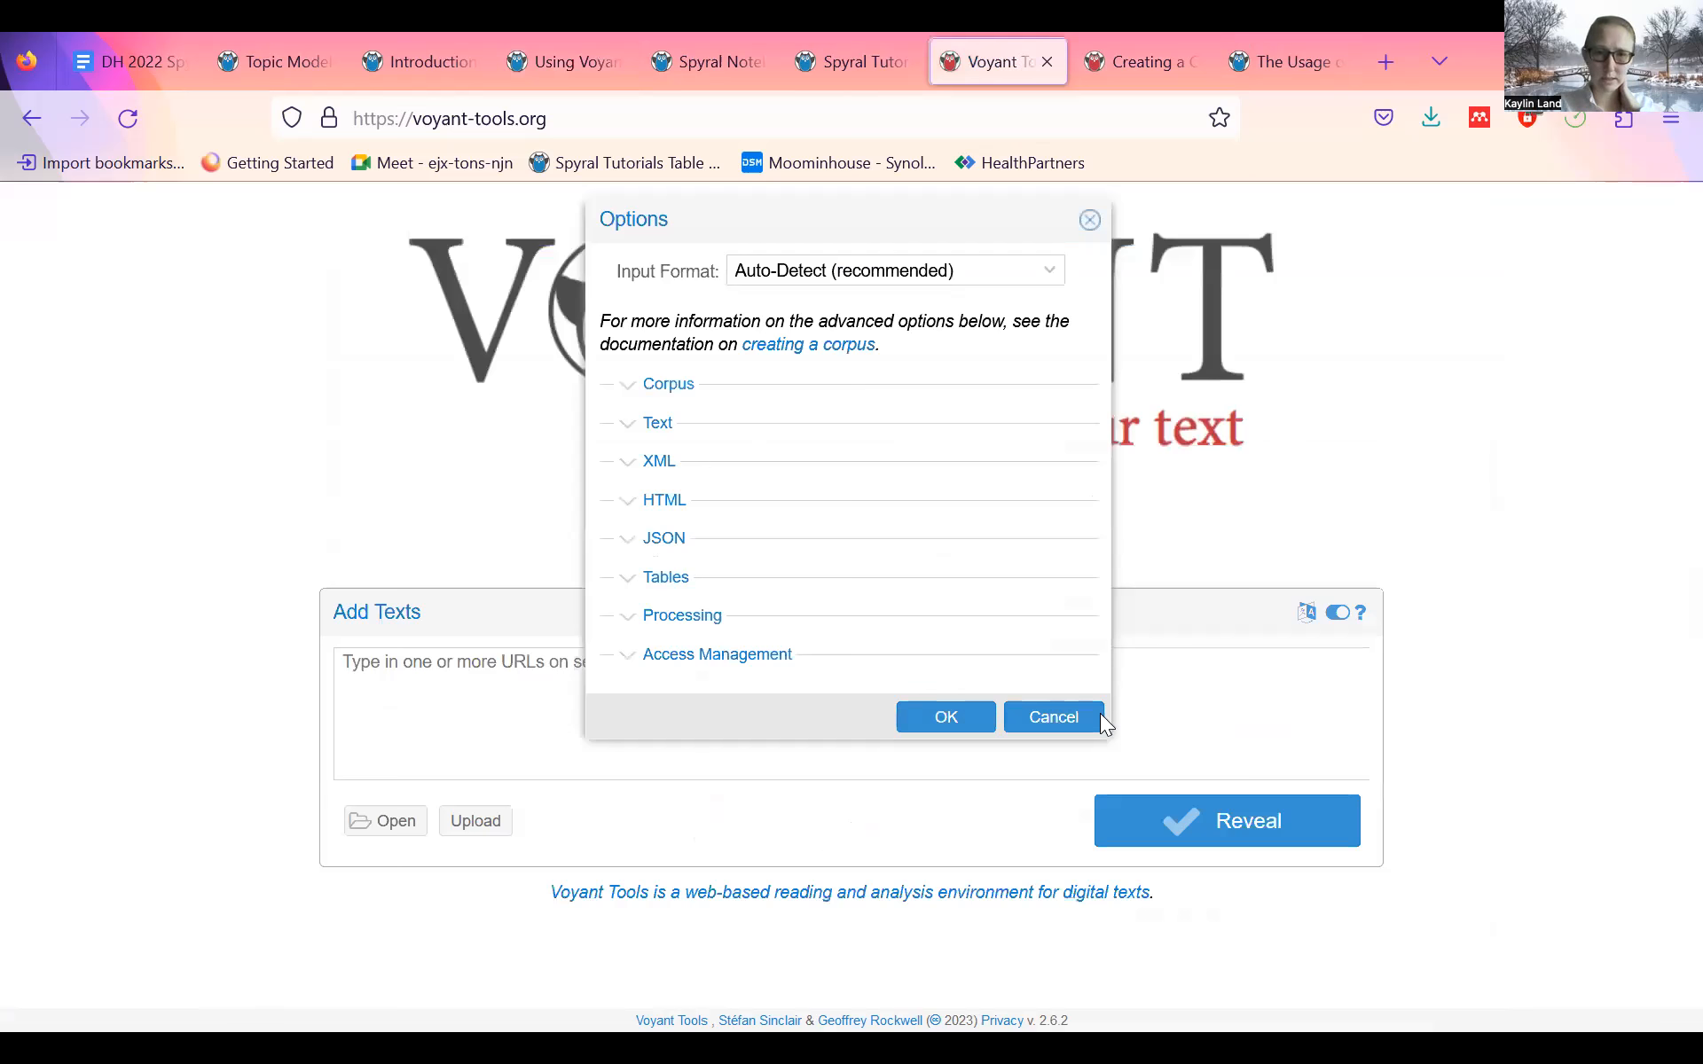
click(1055, 716)
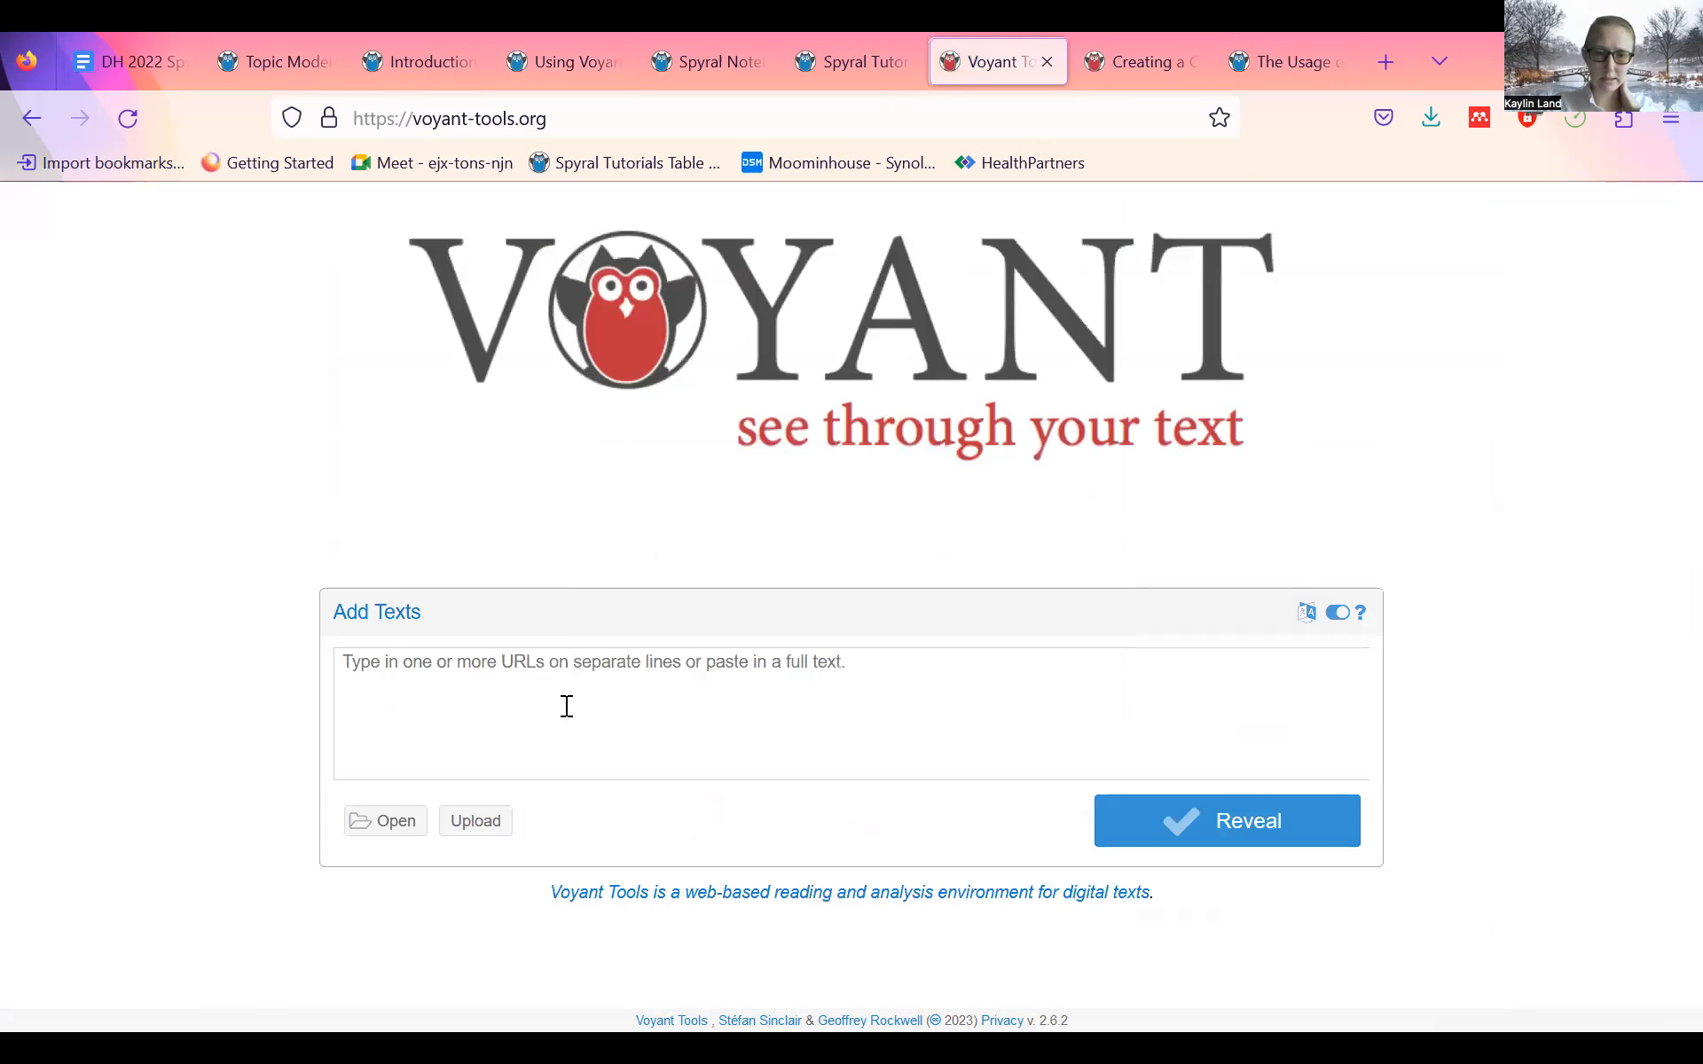
click(459, 825)
click(478, 461)
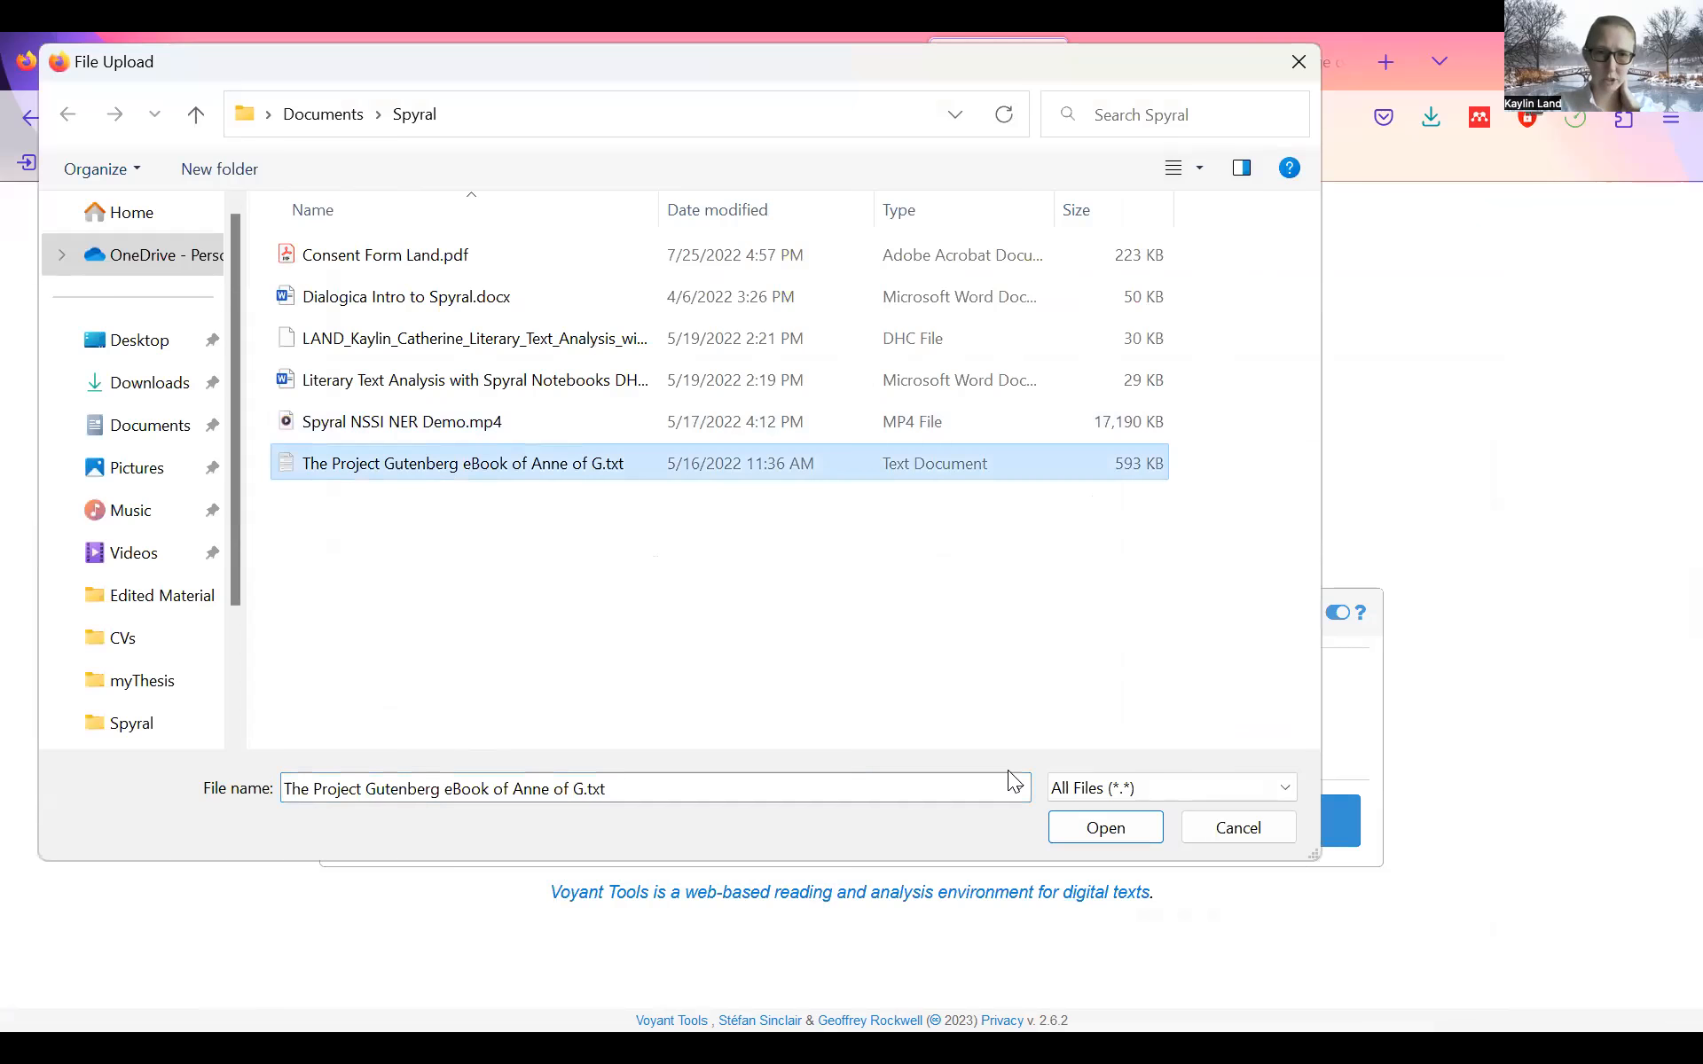
key(Return)
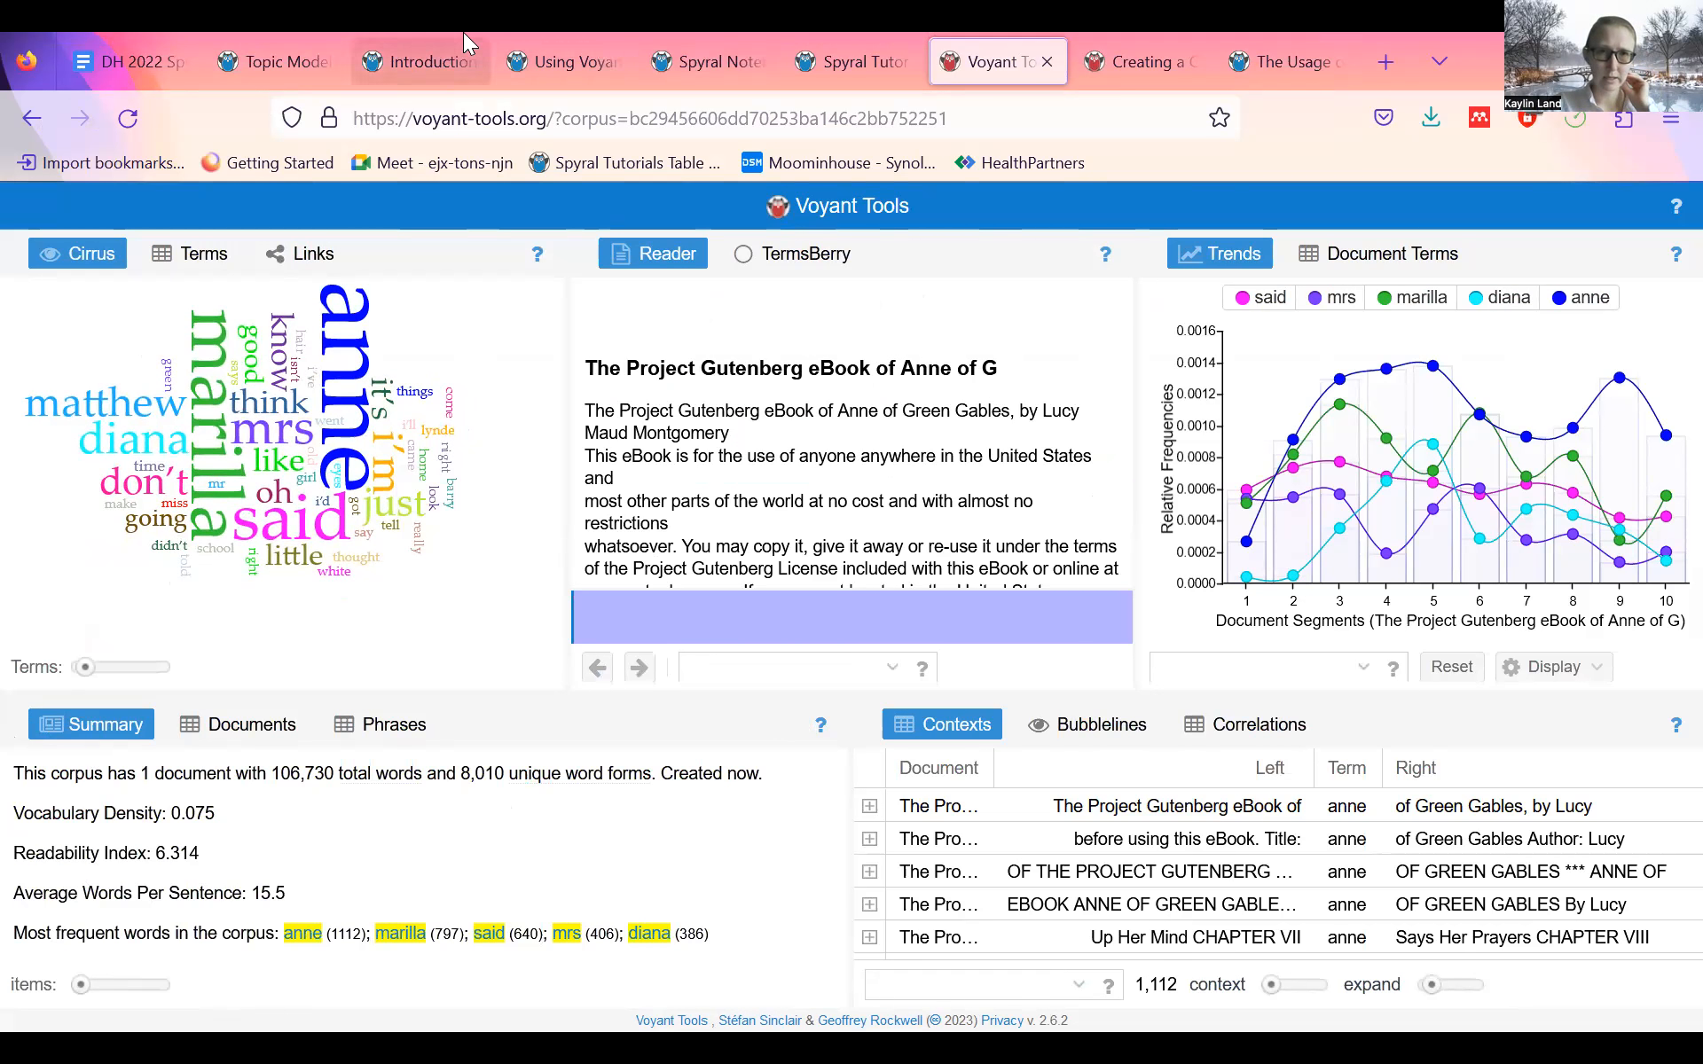
- Return to the Spyral notebook and examine the Summary panel's items slider and tool options, leaving the options dialog without changes
click(550, 61)
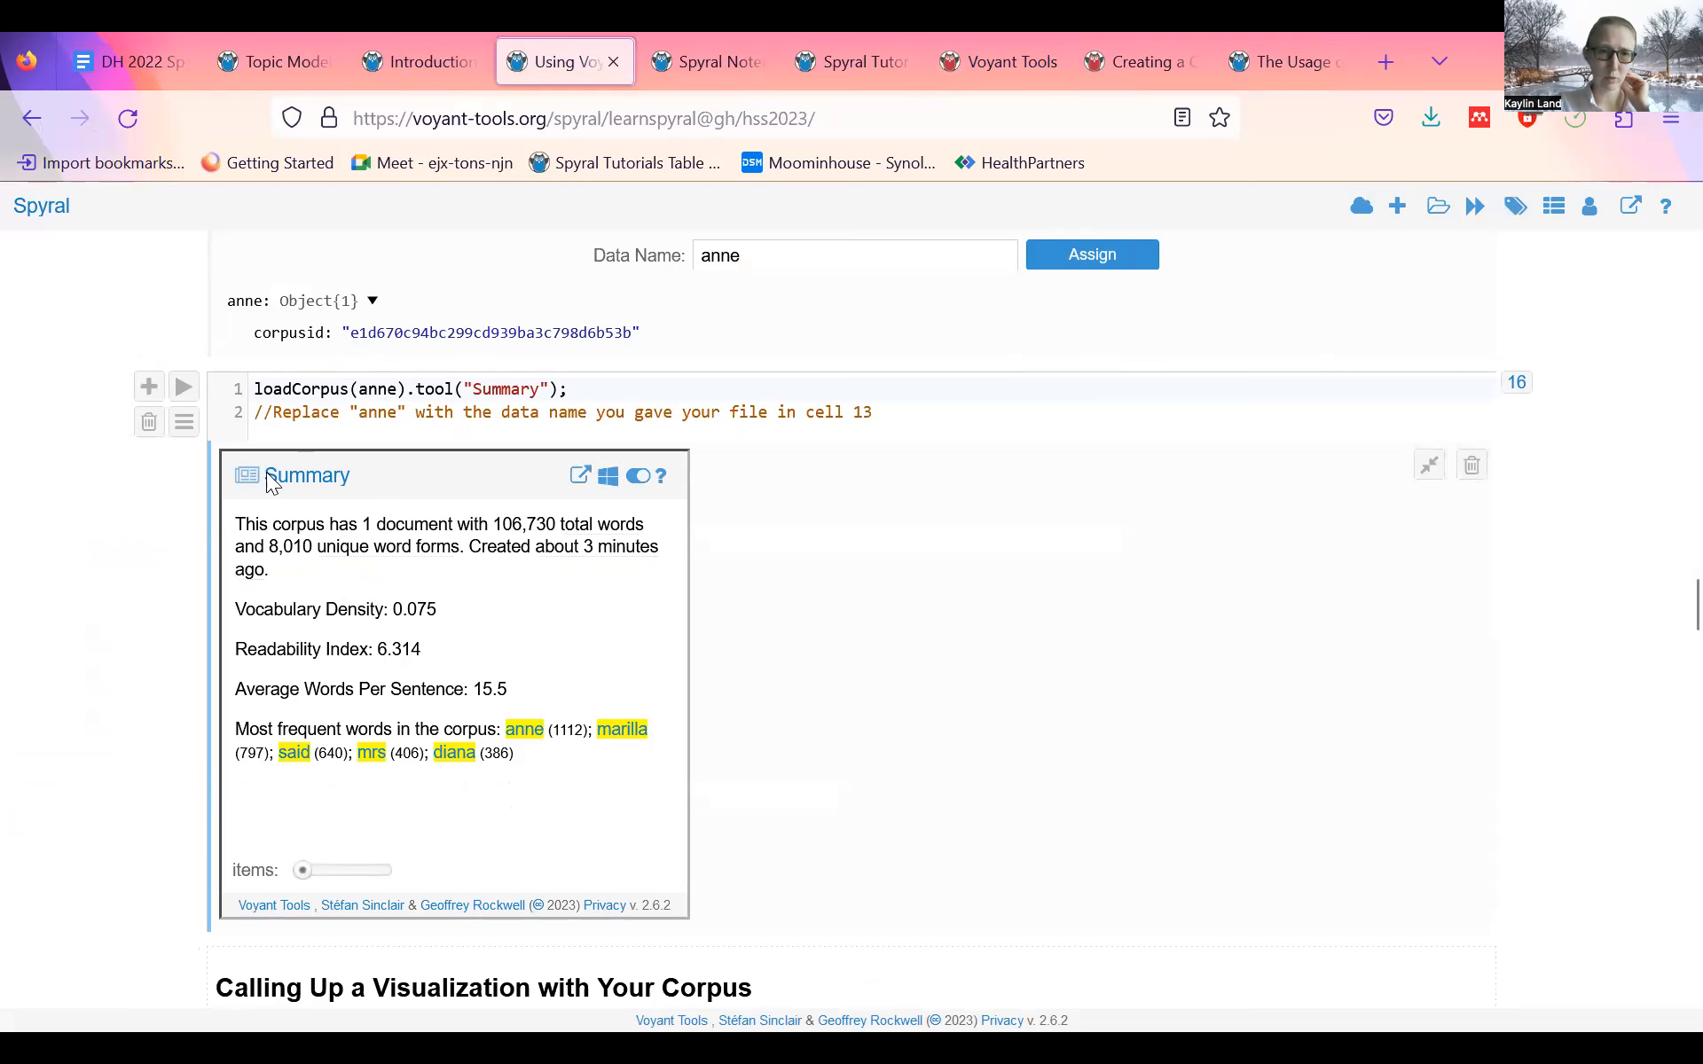
scroll(192, 522, down, 2)
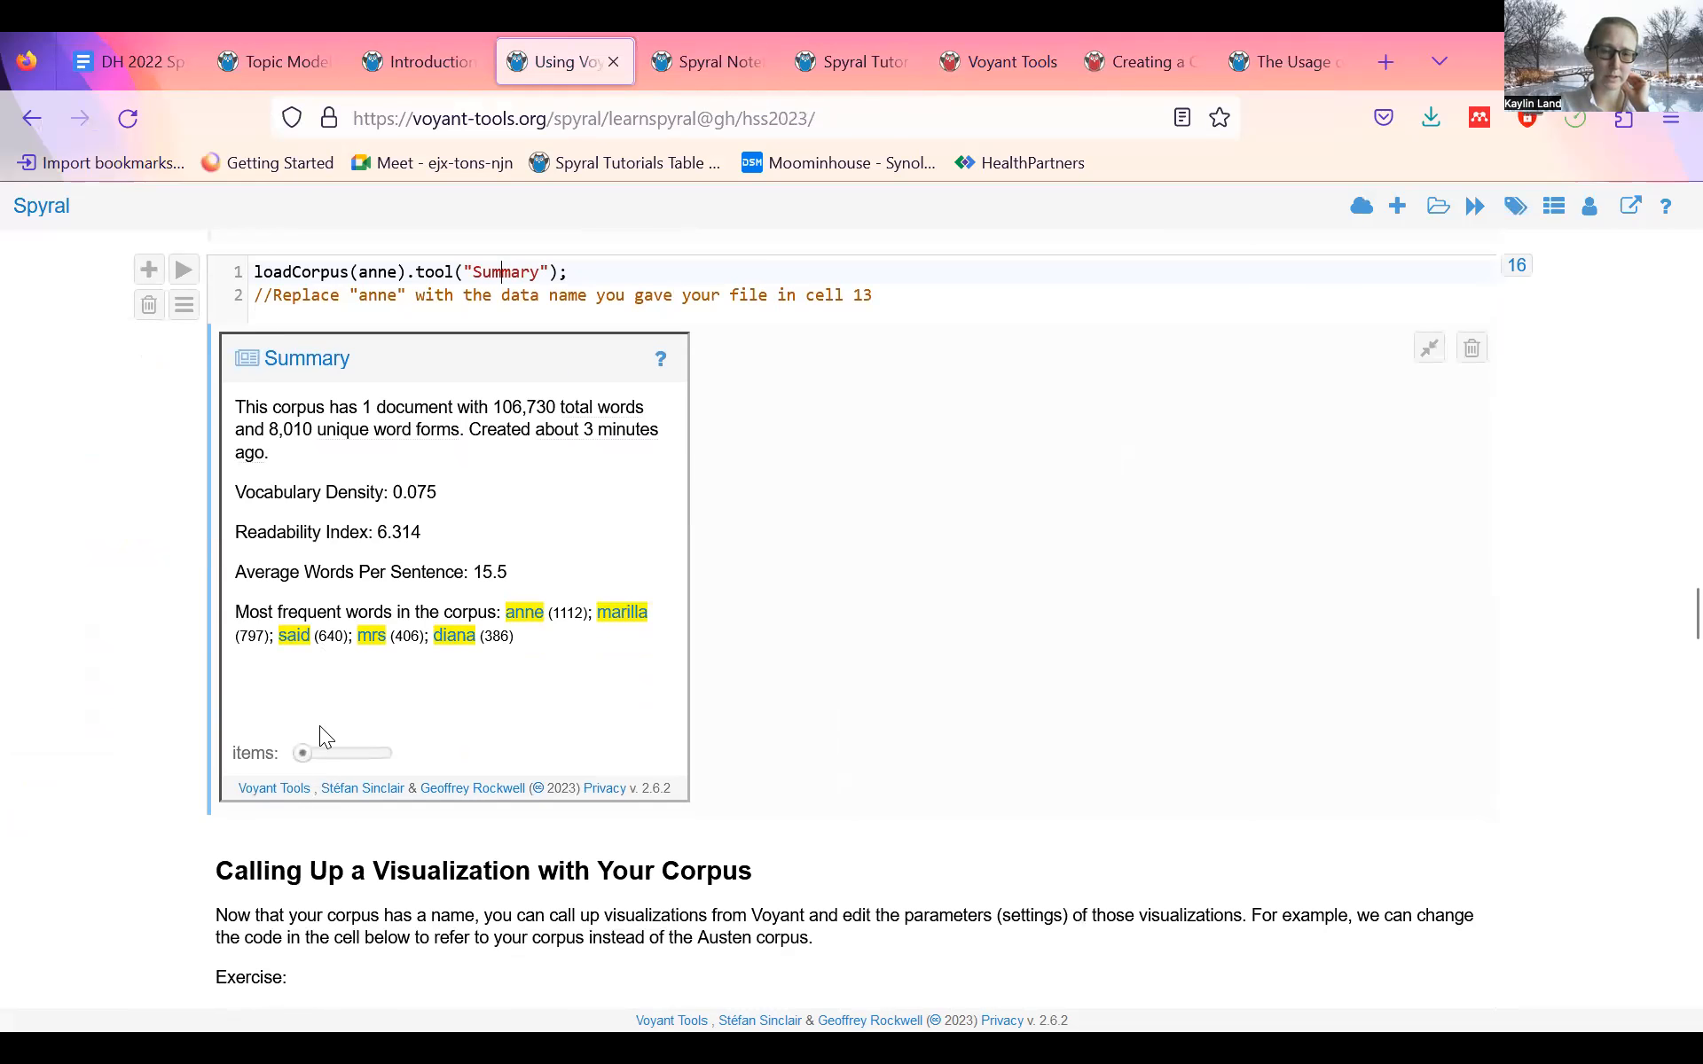
mouse_move(310, 755)
mouse_down()
mouse_move(325, 758)
mouse_move(302, 754)
mouse_up()
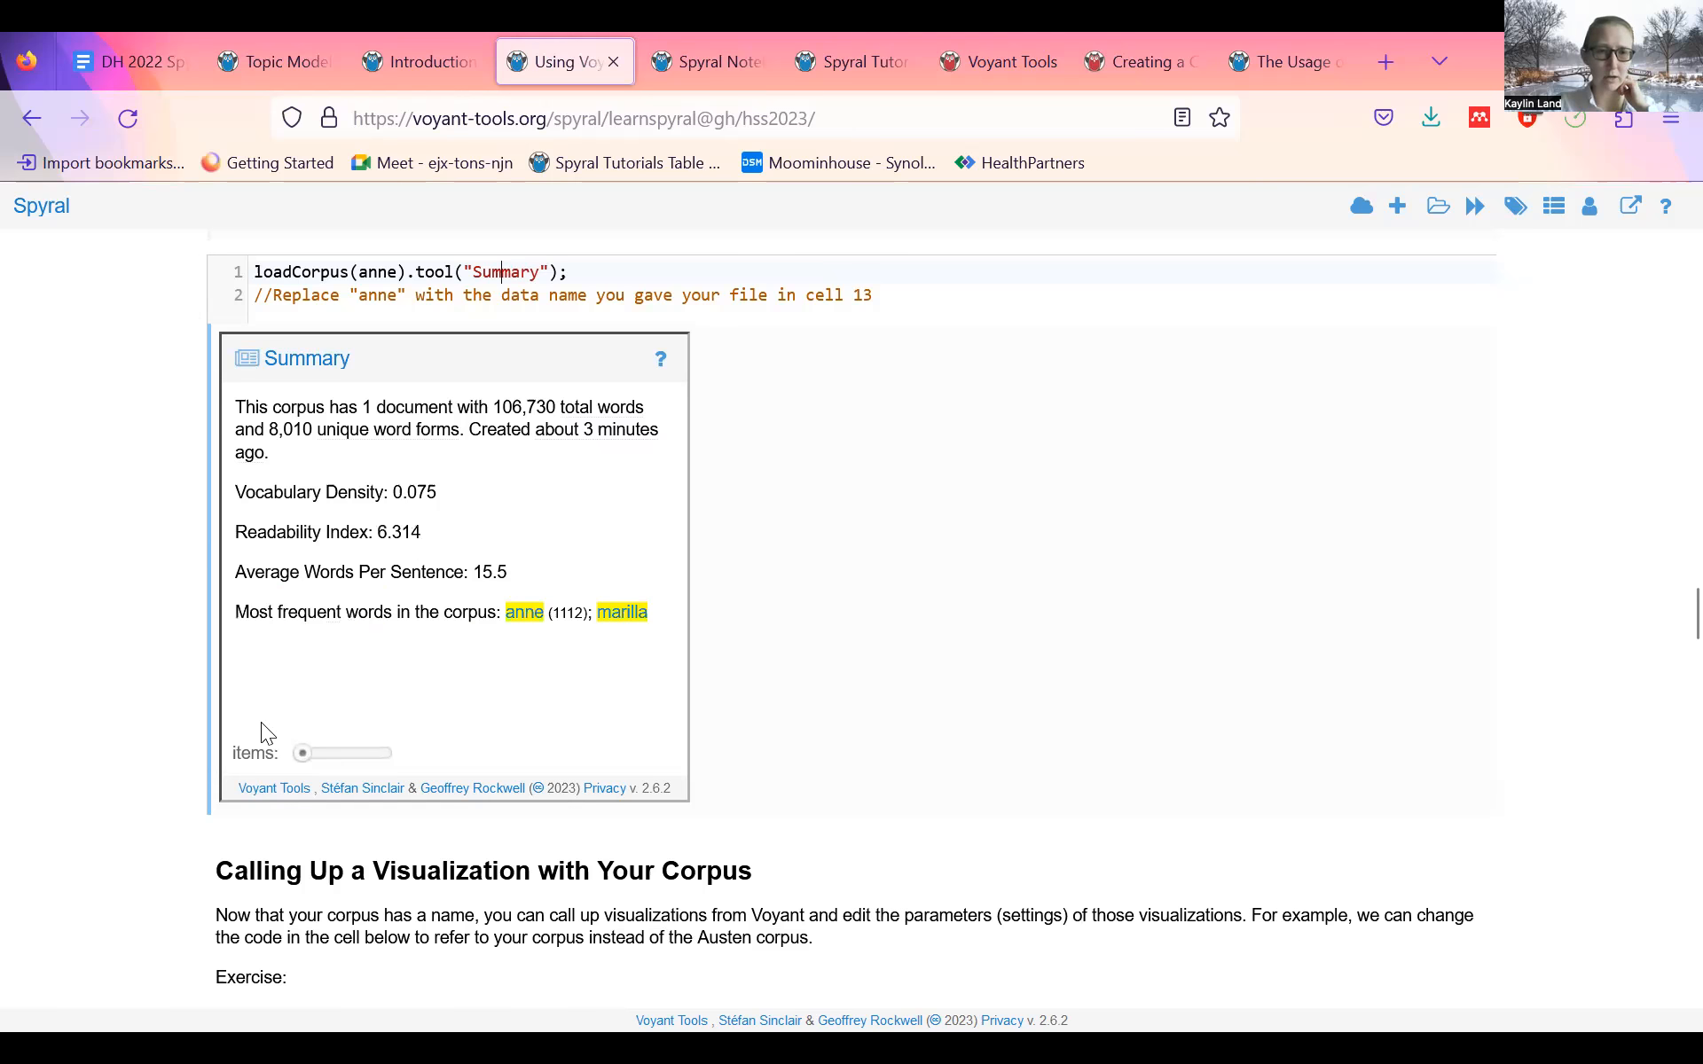
click(639, 361)
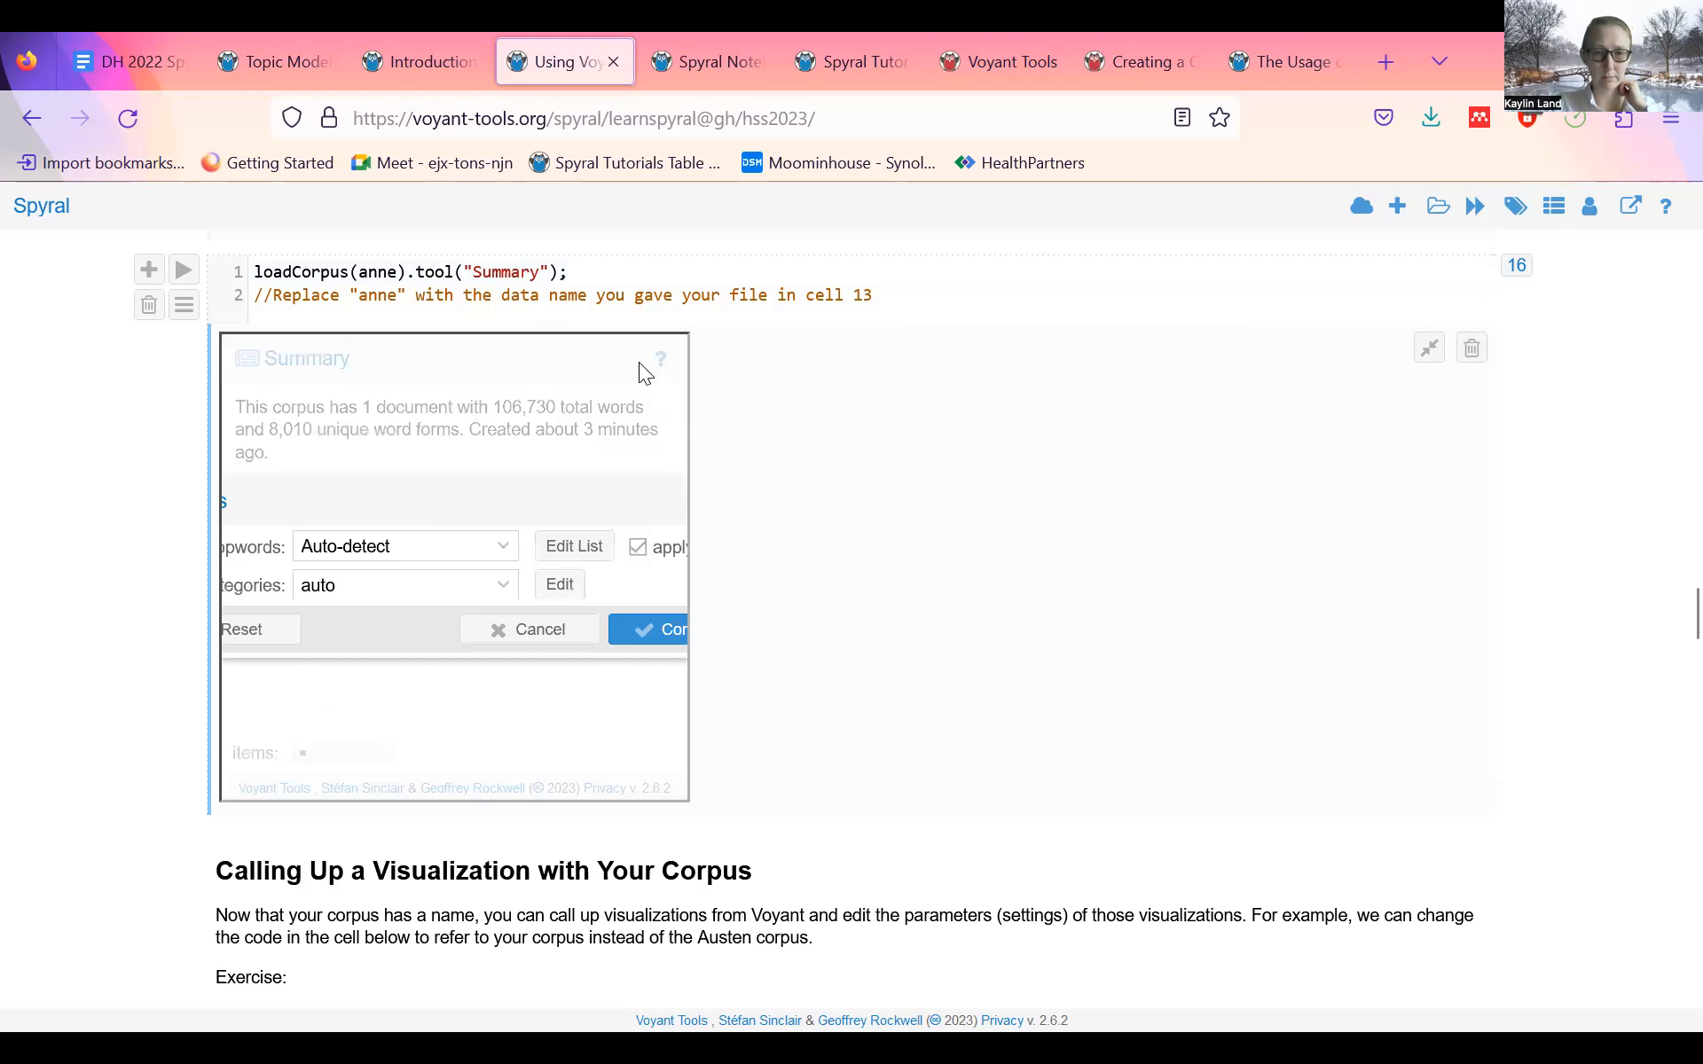
click(517, 628)
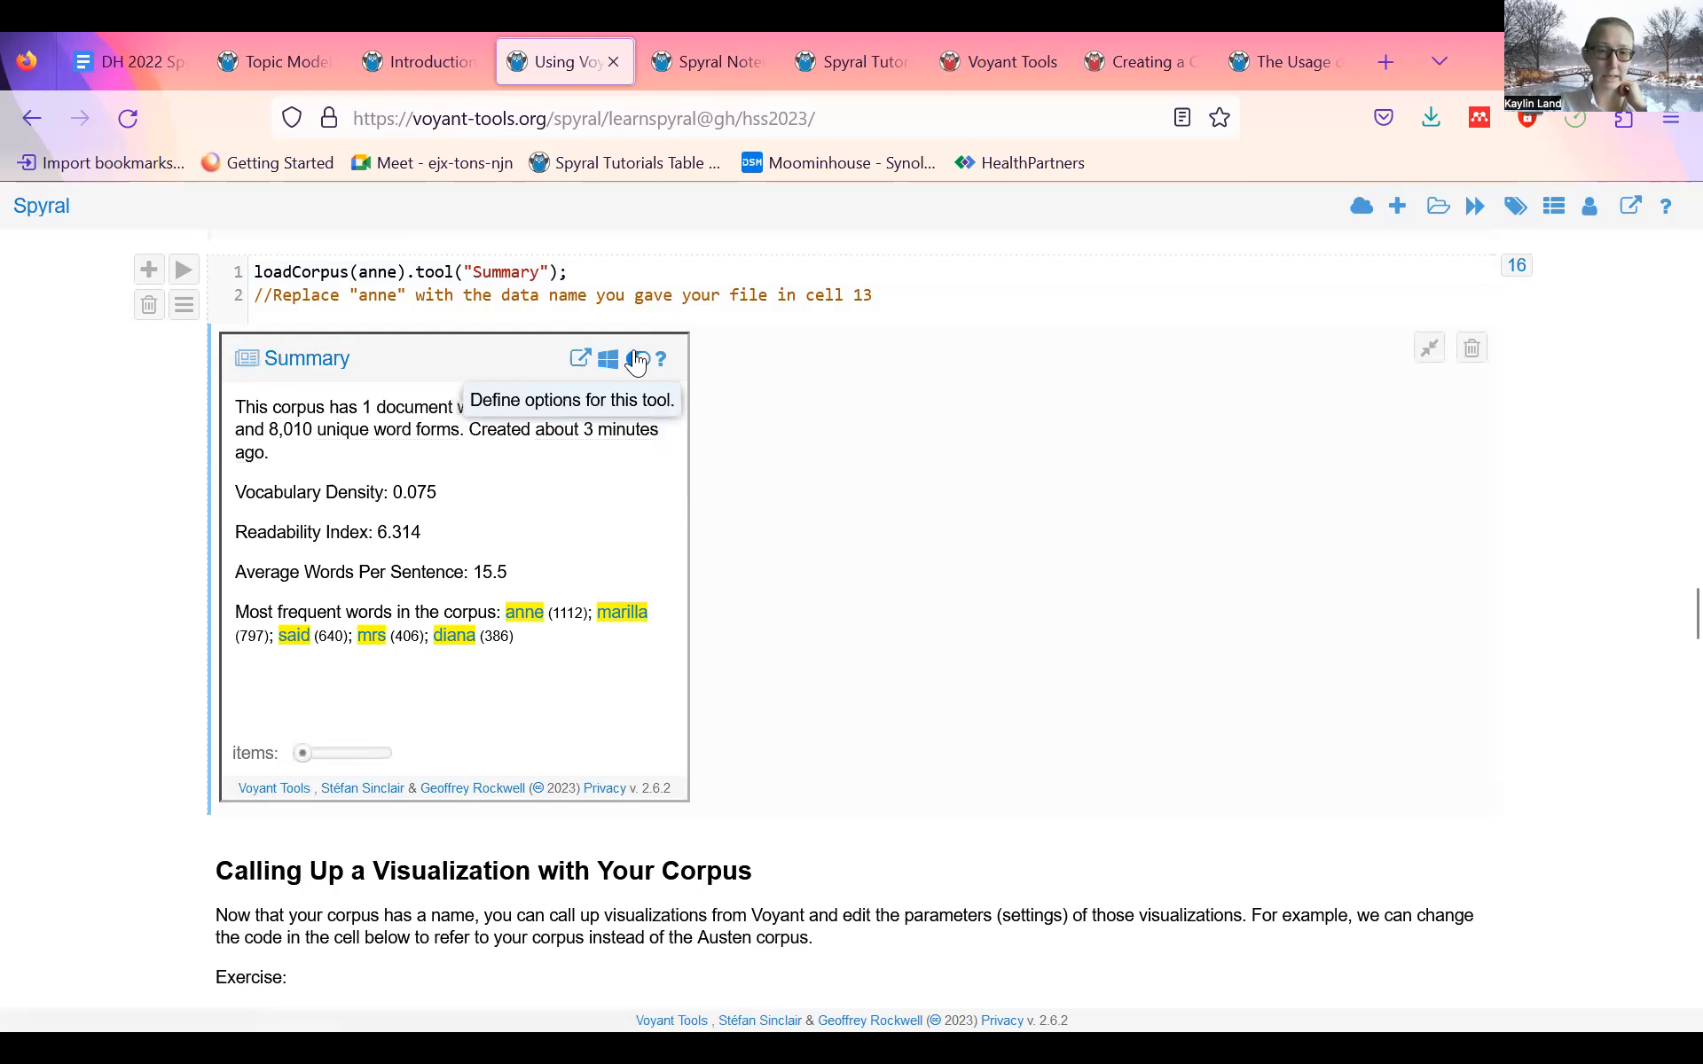
click(914, 300)
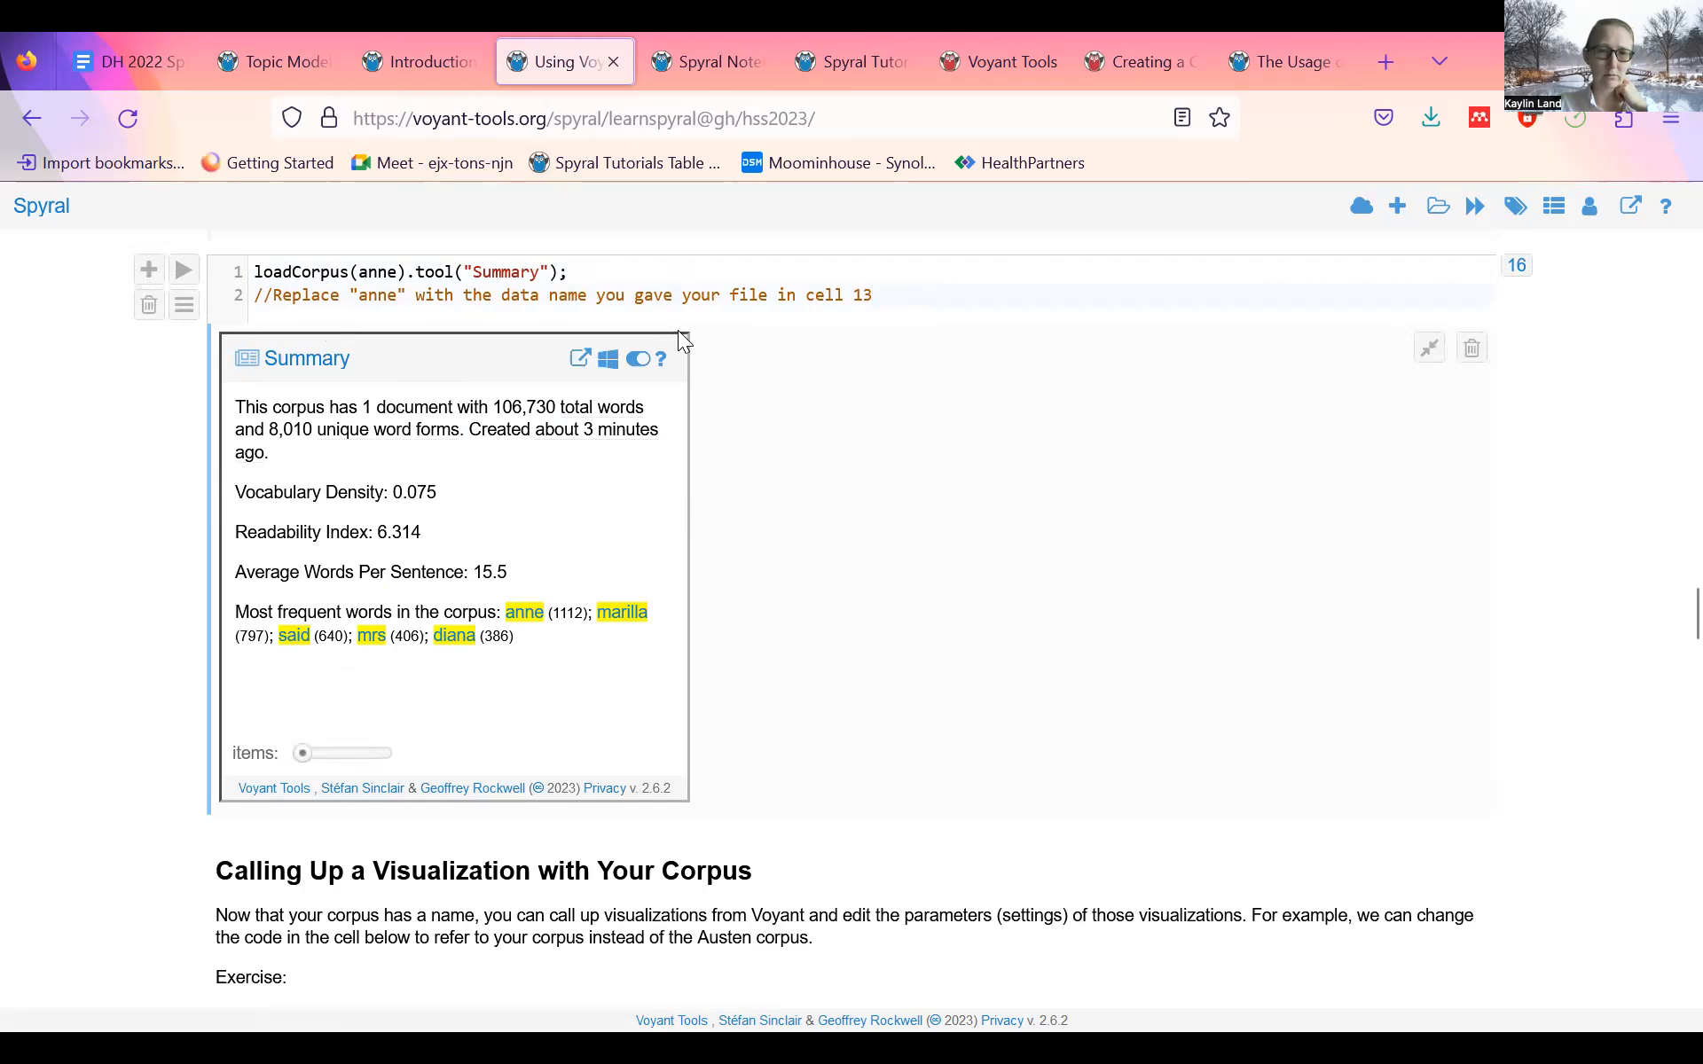
- Go back to the notebook's Trends cell and examine the query parameter and its search terms in the code
scroll(176, 413, down, 4)
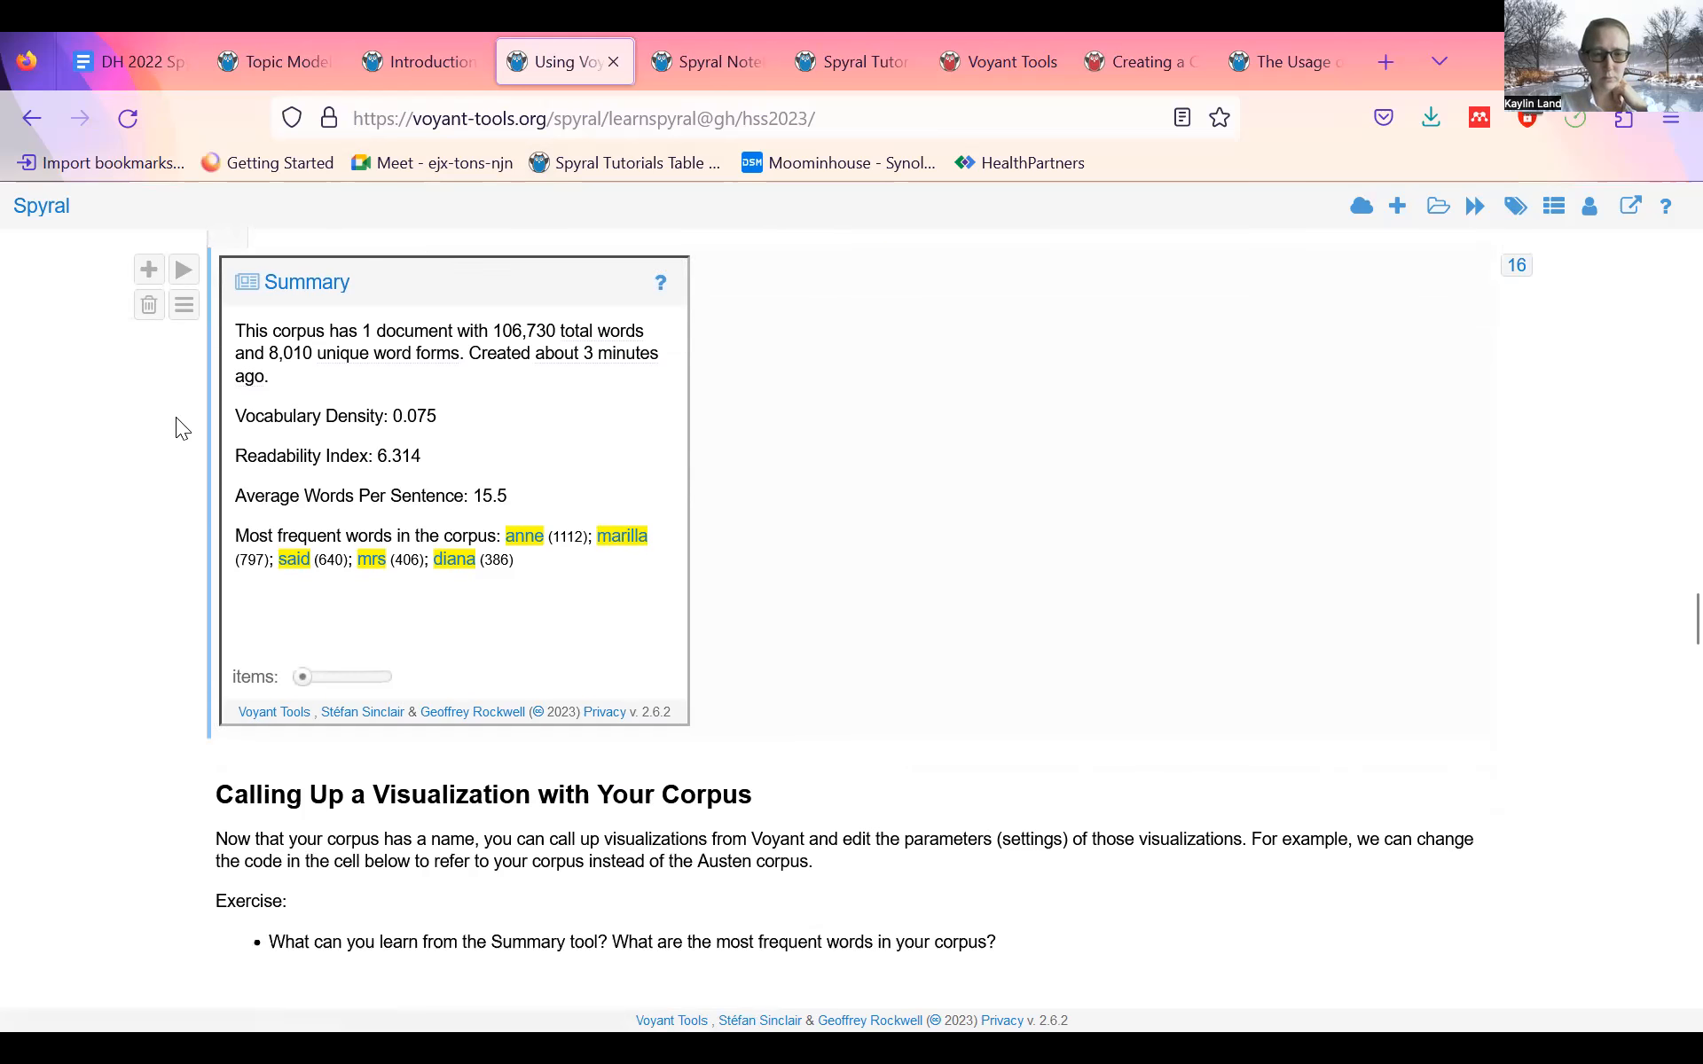
scroll(176, 417, up, 5)
scroll(176, 417, down, 8)
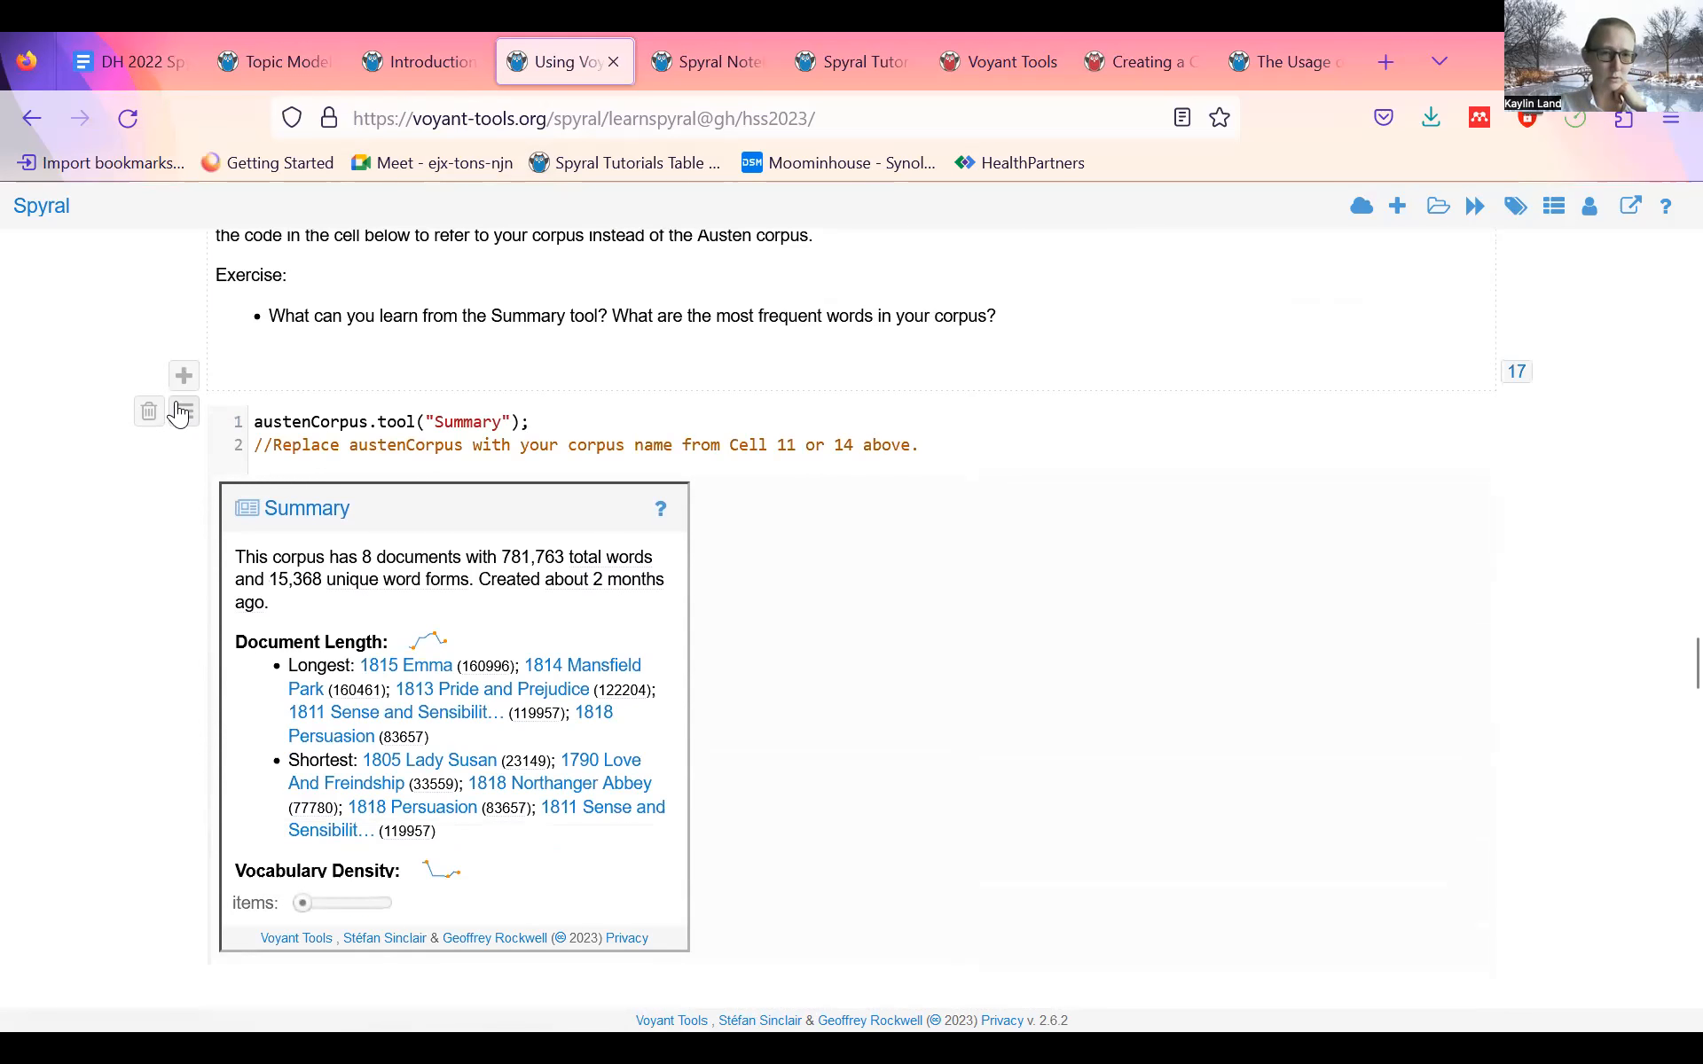
scroll(77, 516, up, 12)
scroll(77, 517, up, 14)
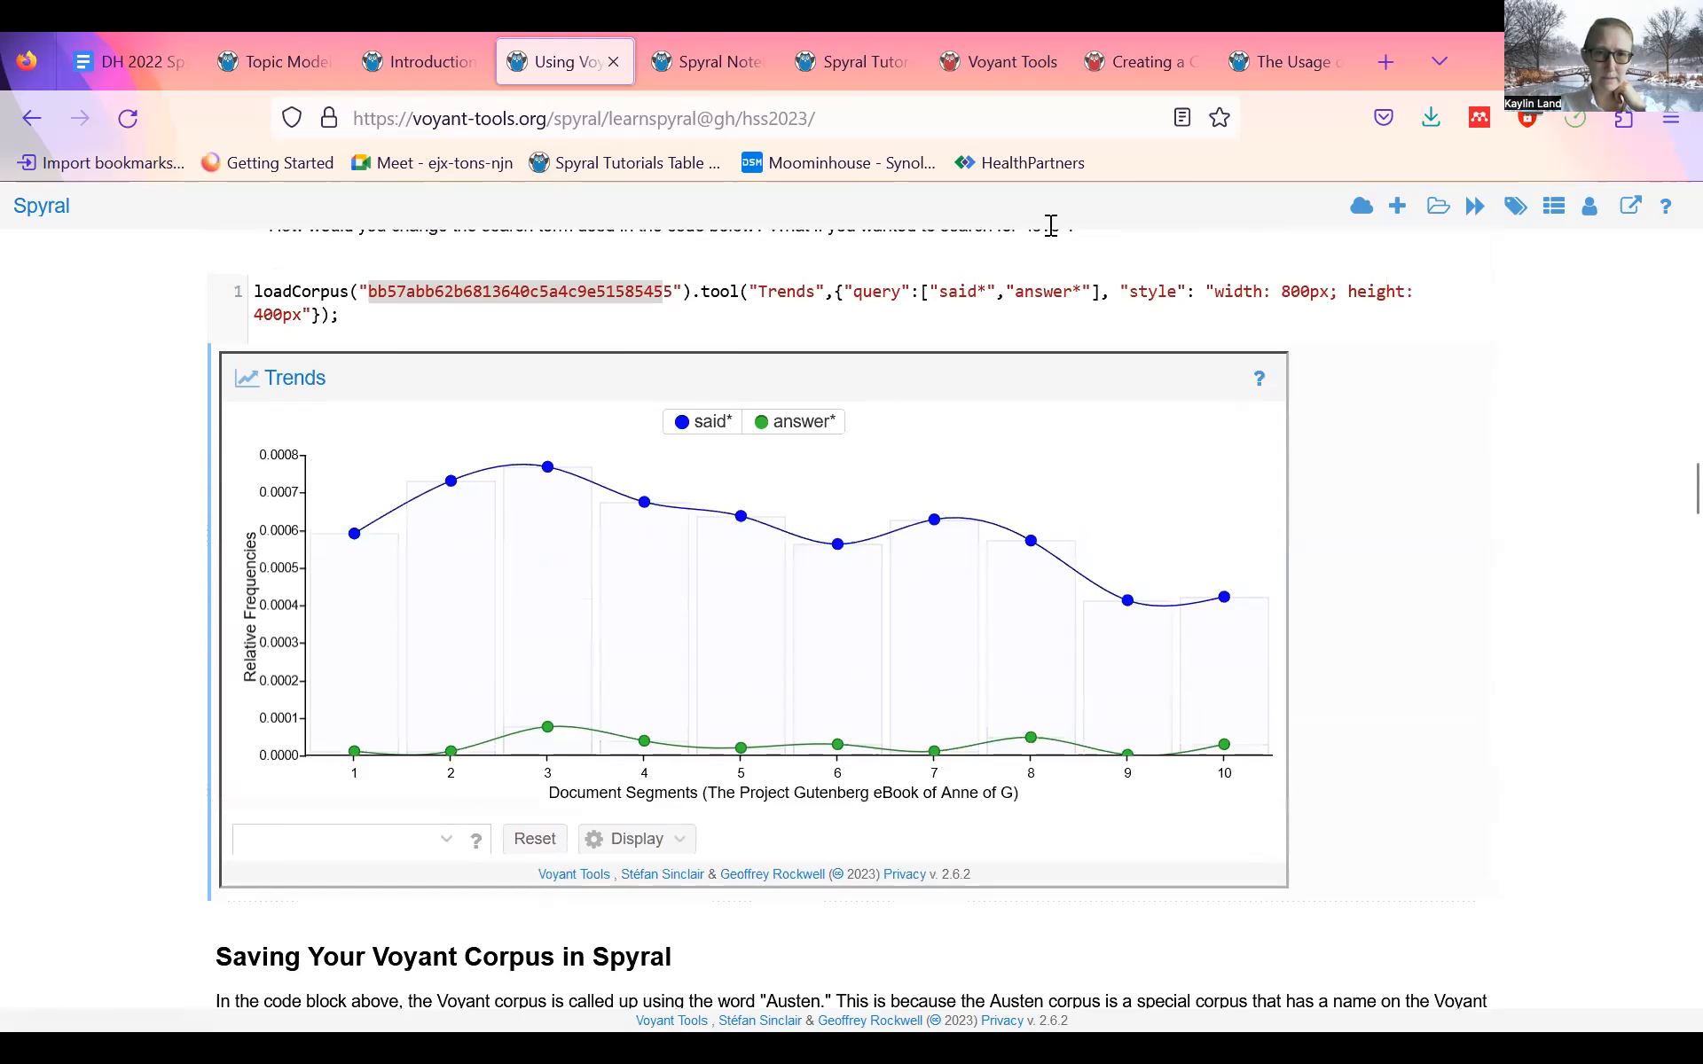
click(893, 288)
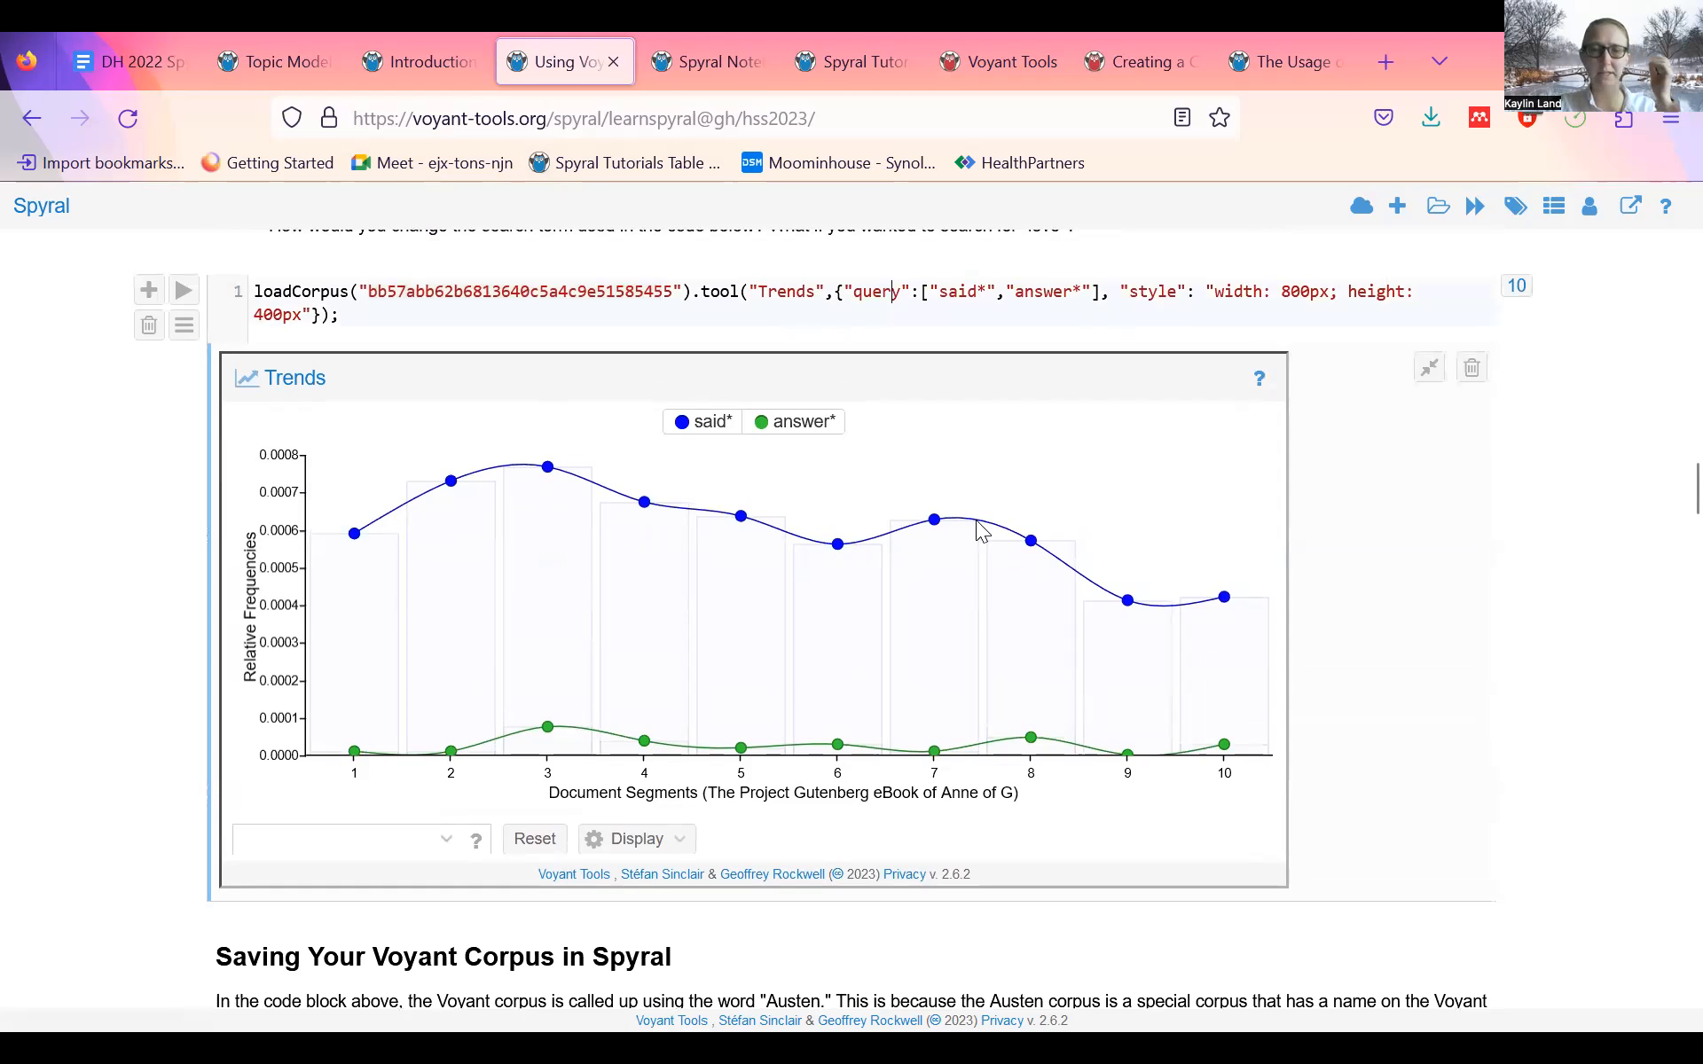
click(1043, 293)
click(846, 293)
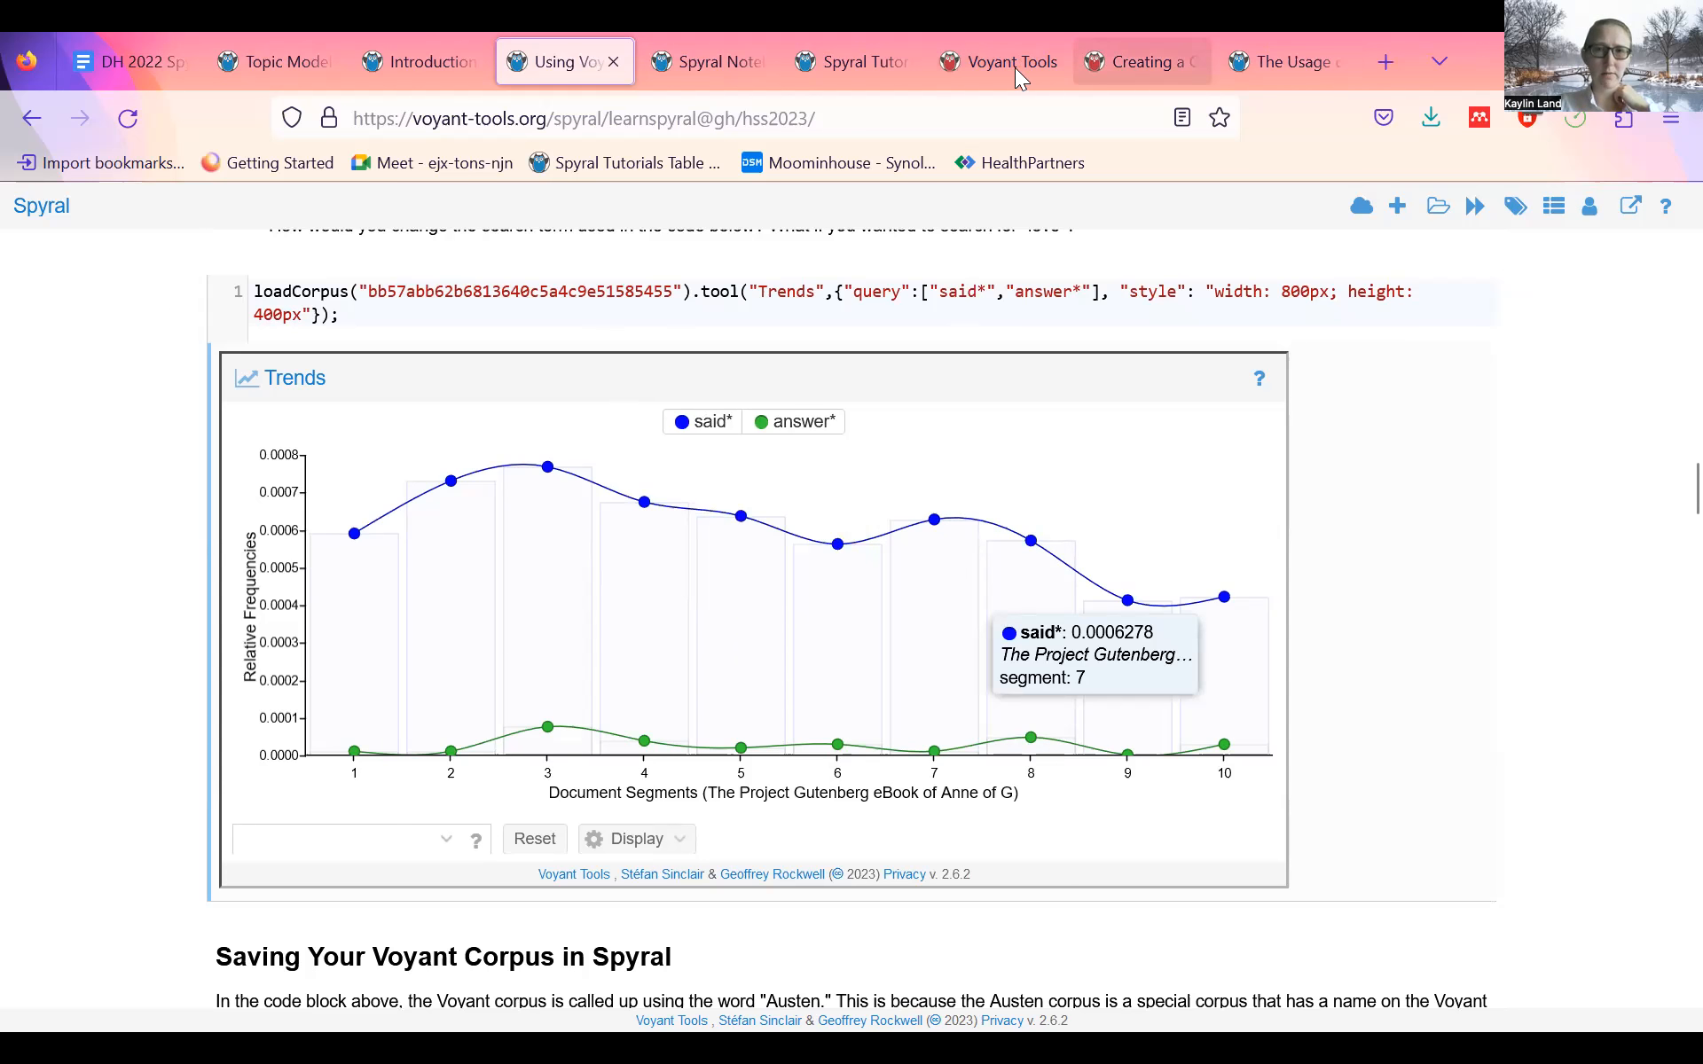
- View the term list of the Trends panel in Voyant Tools and compare it with the notebook's Trends cell
click(1118, 35)
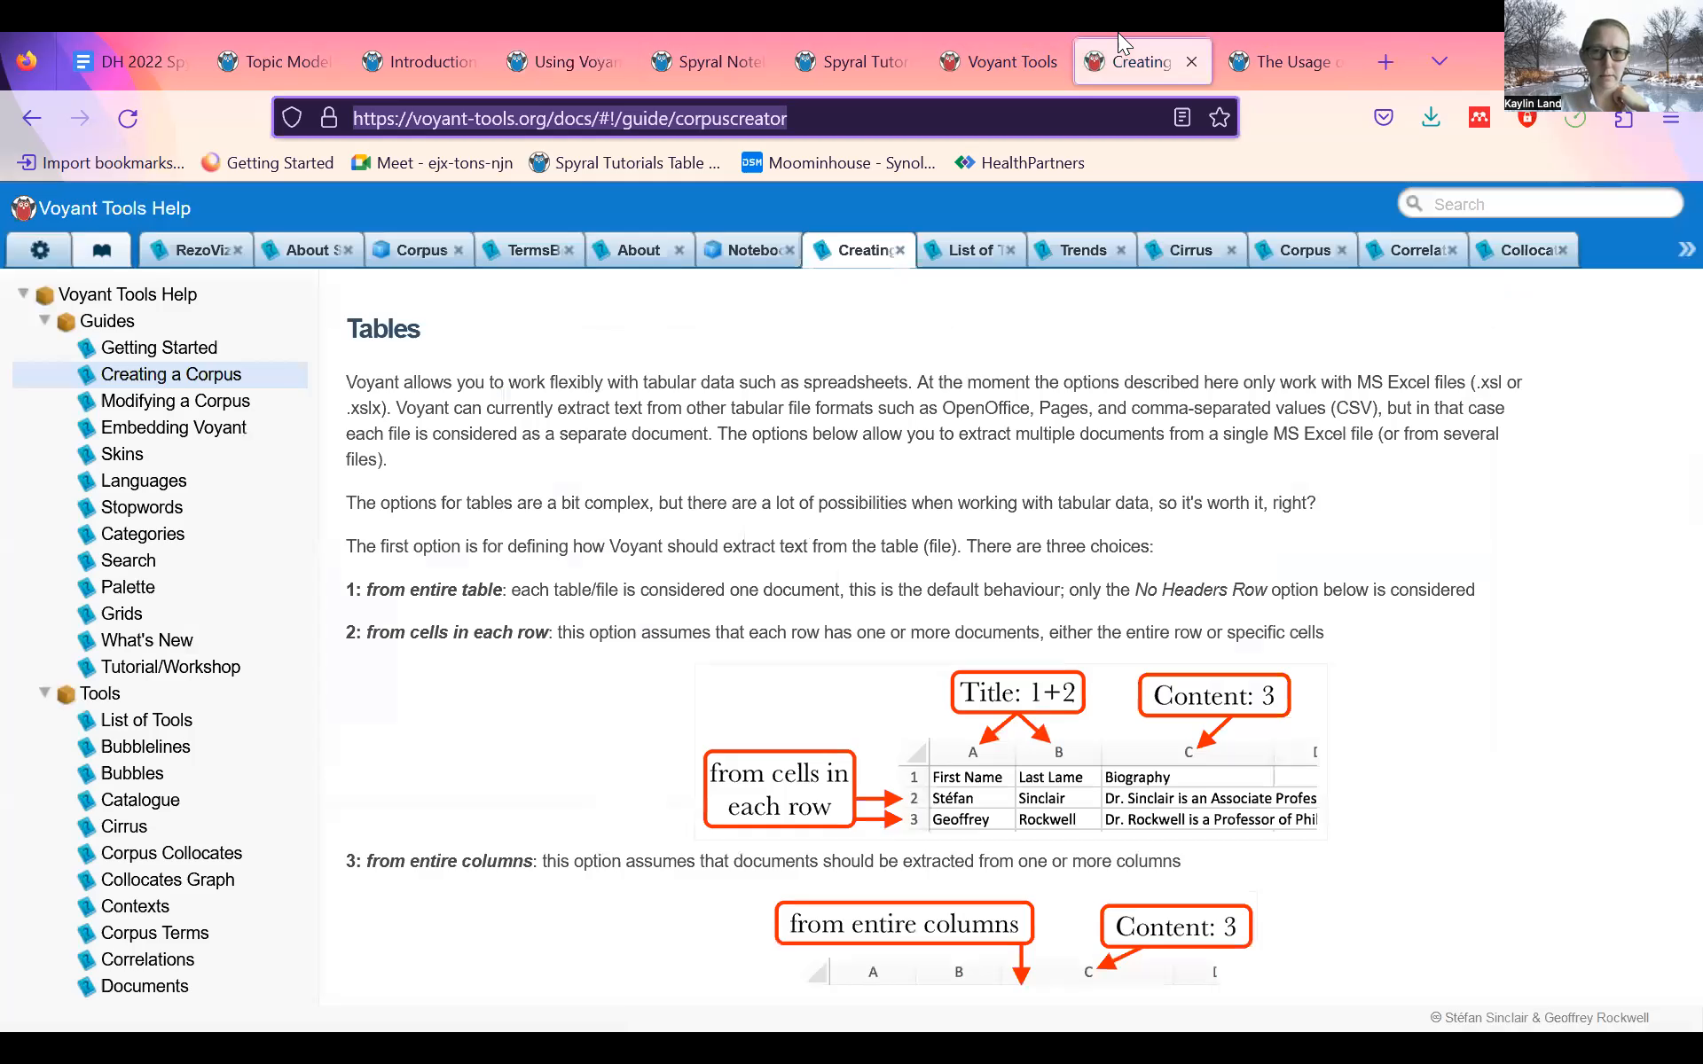
click(1004, 35)
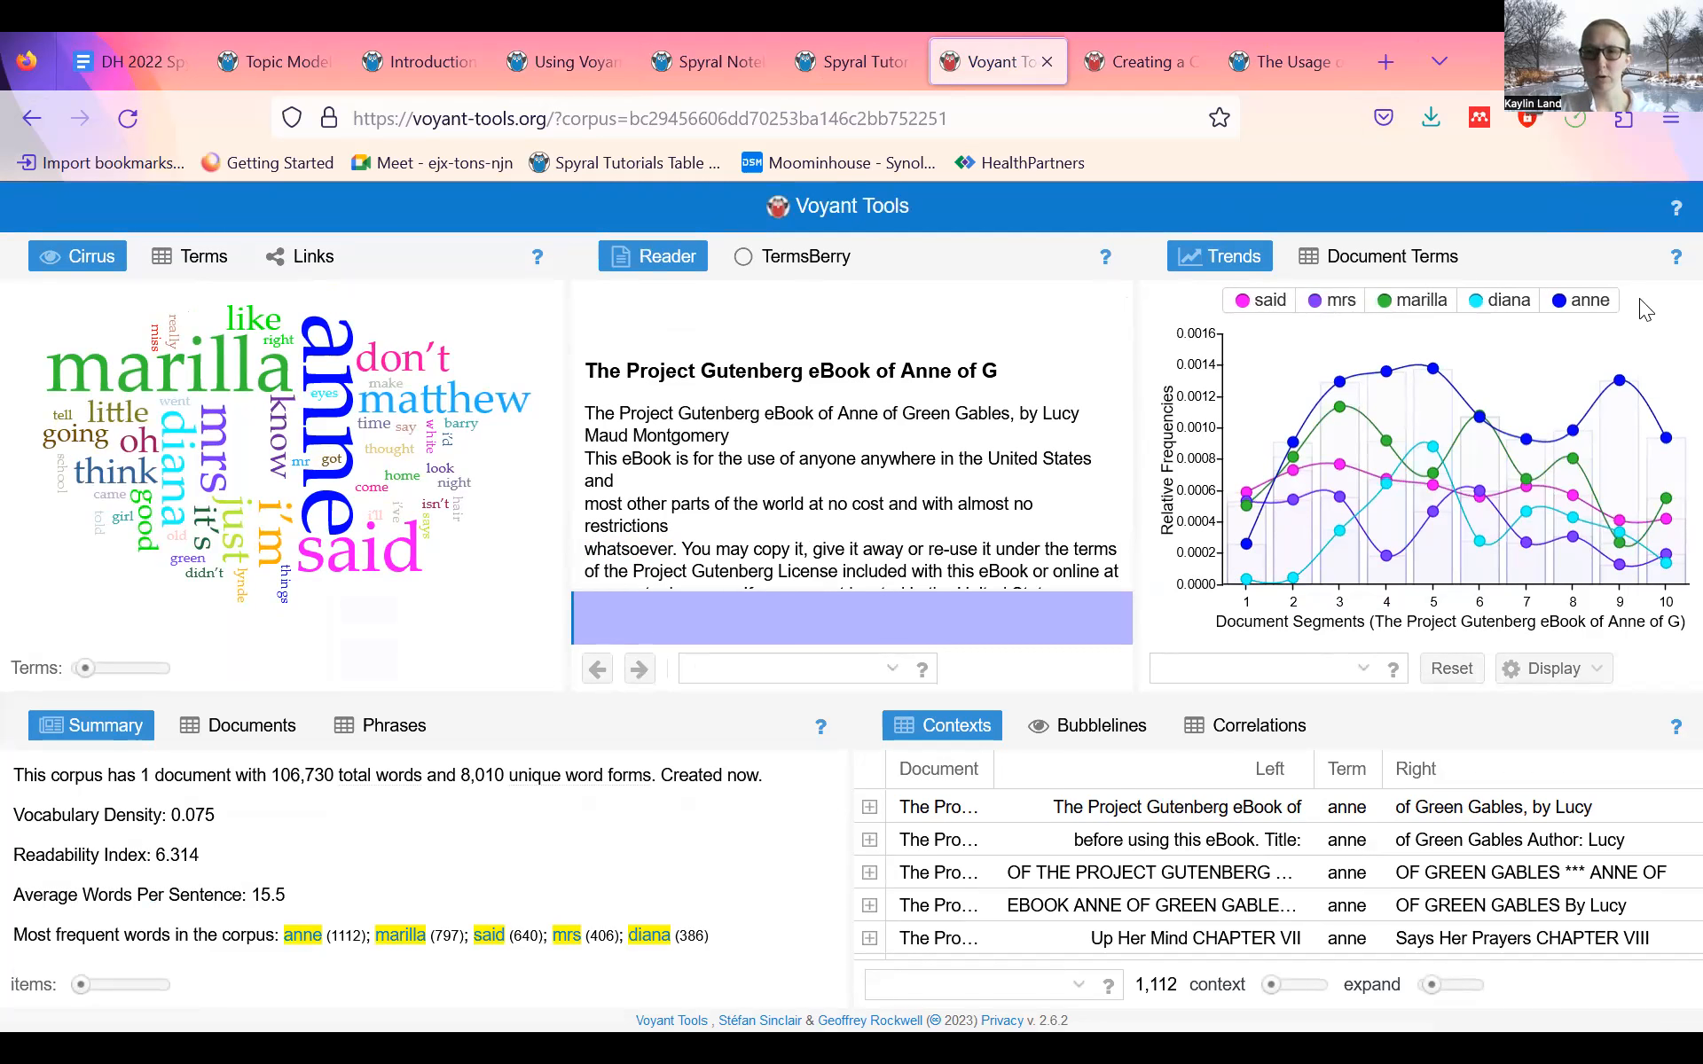
click(1199, 670)
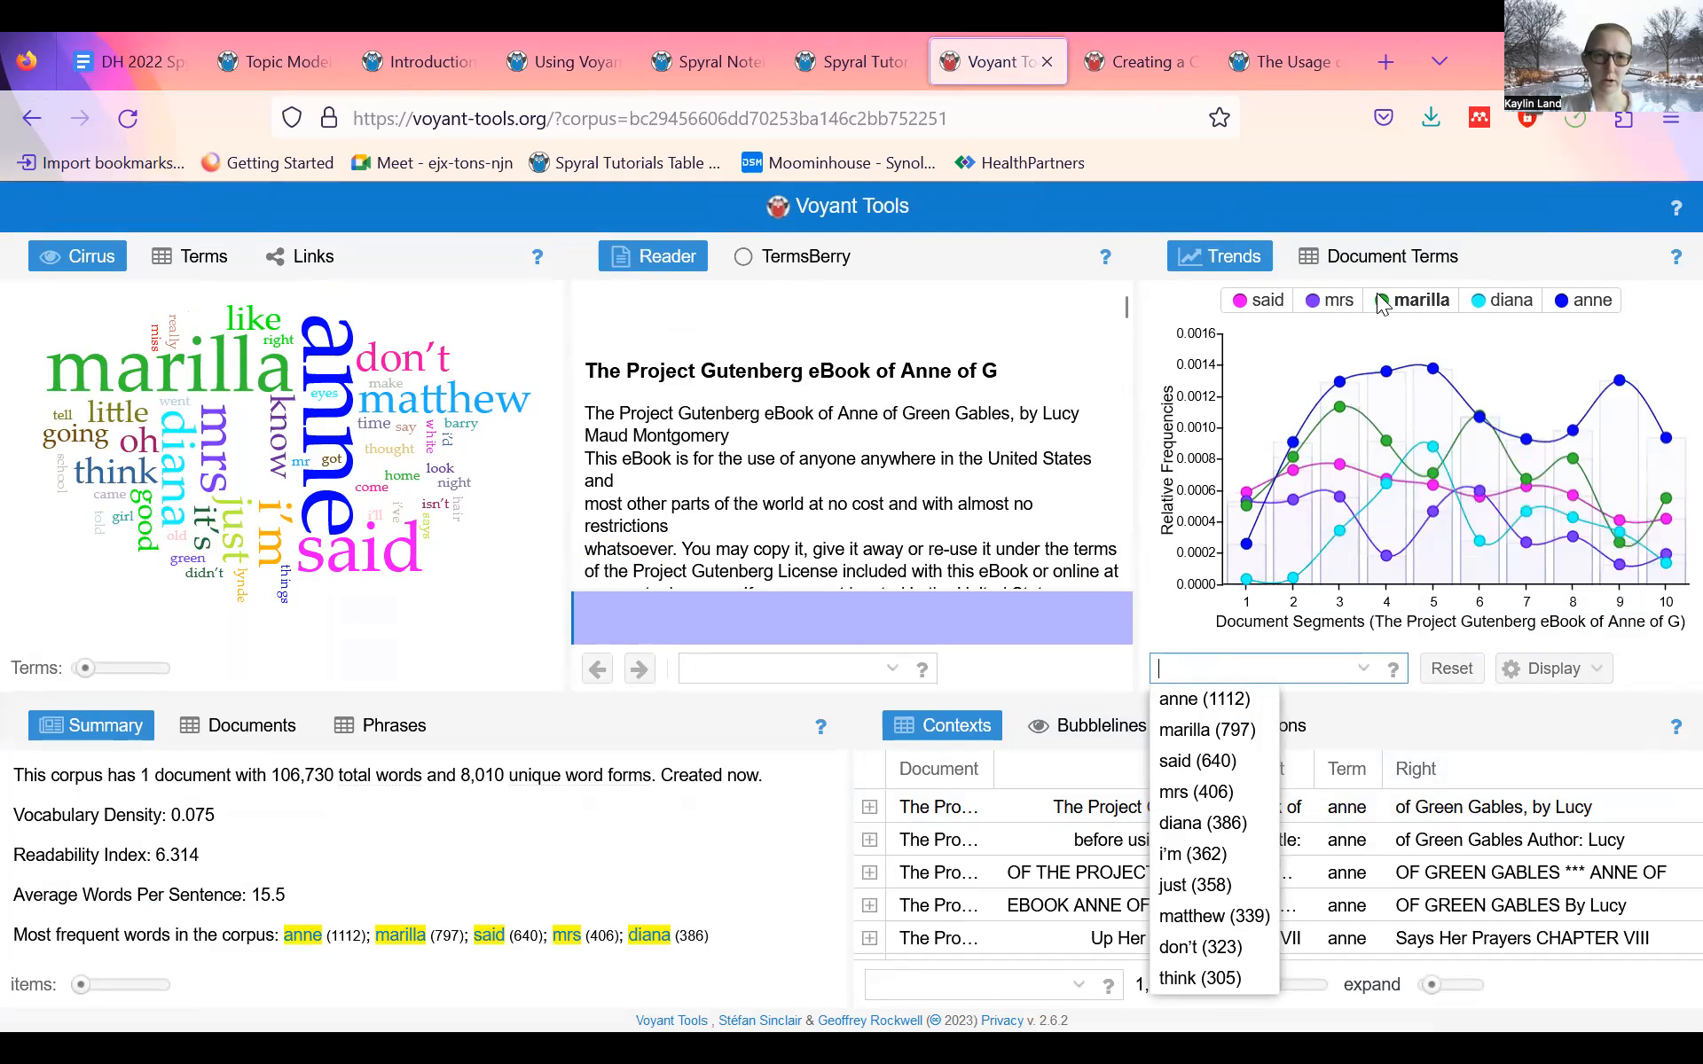
click(554, 51)
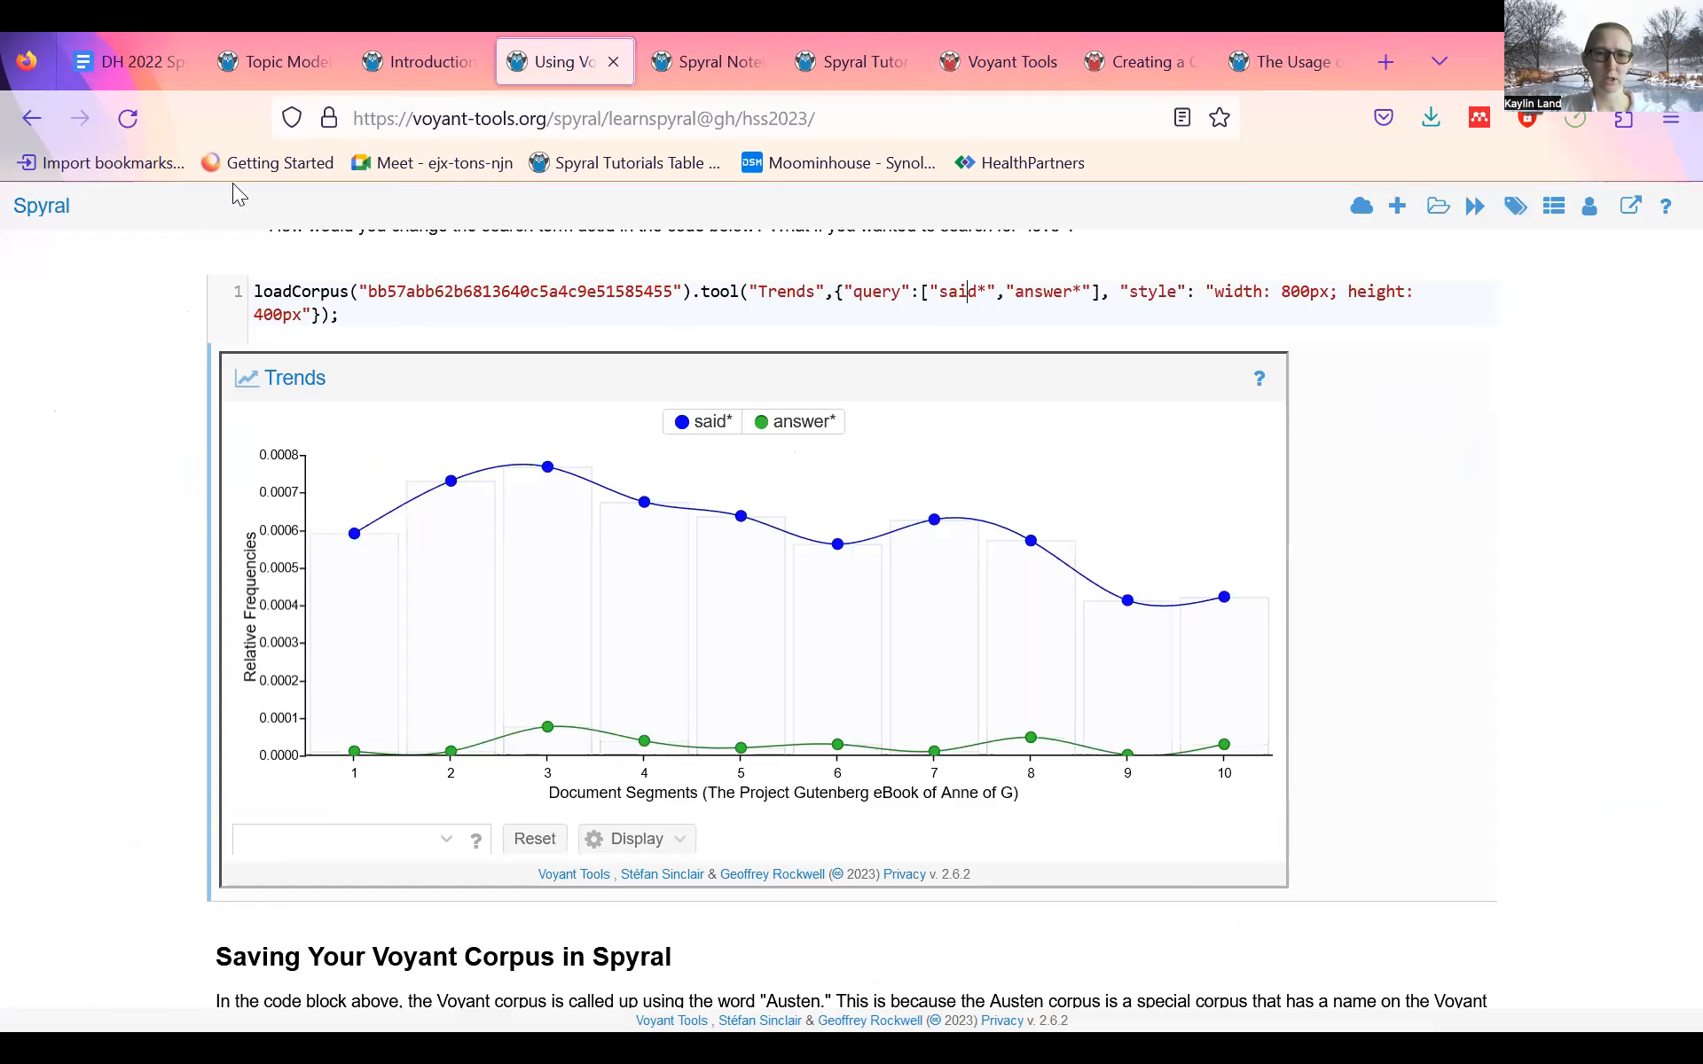
scroll(355, 541, up, 1)
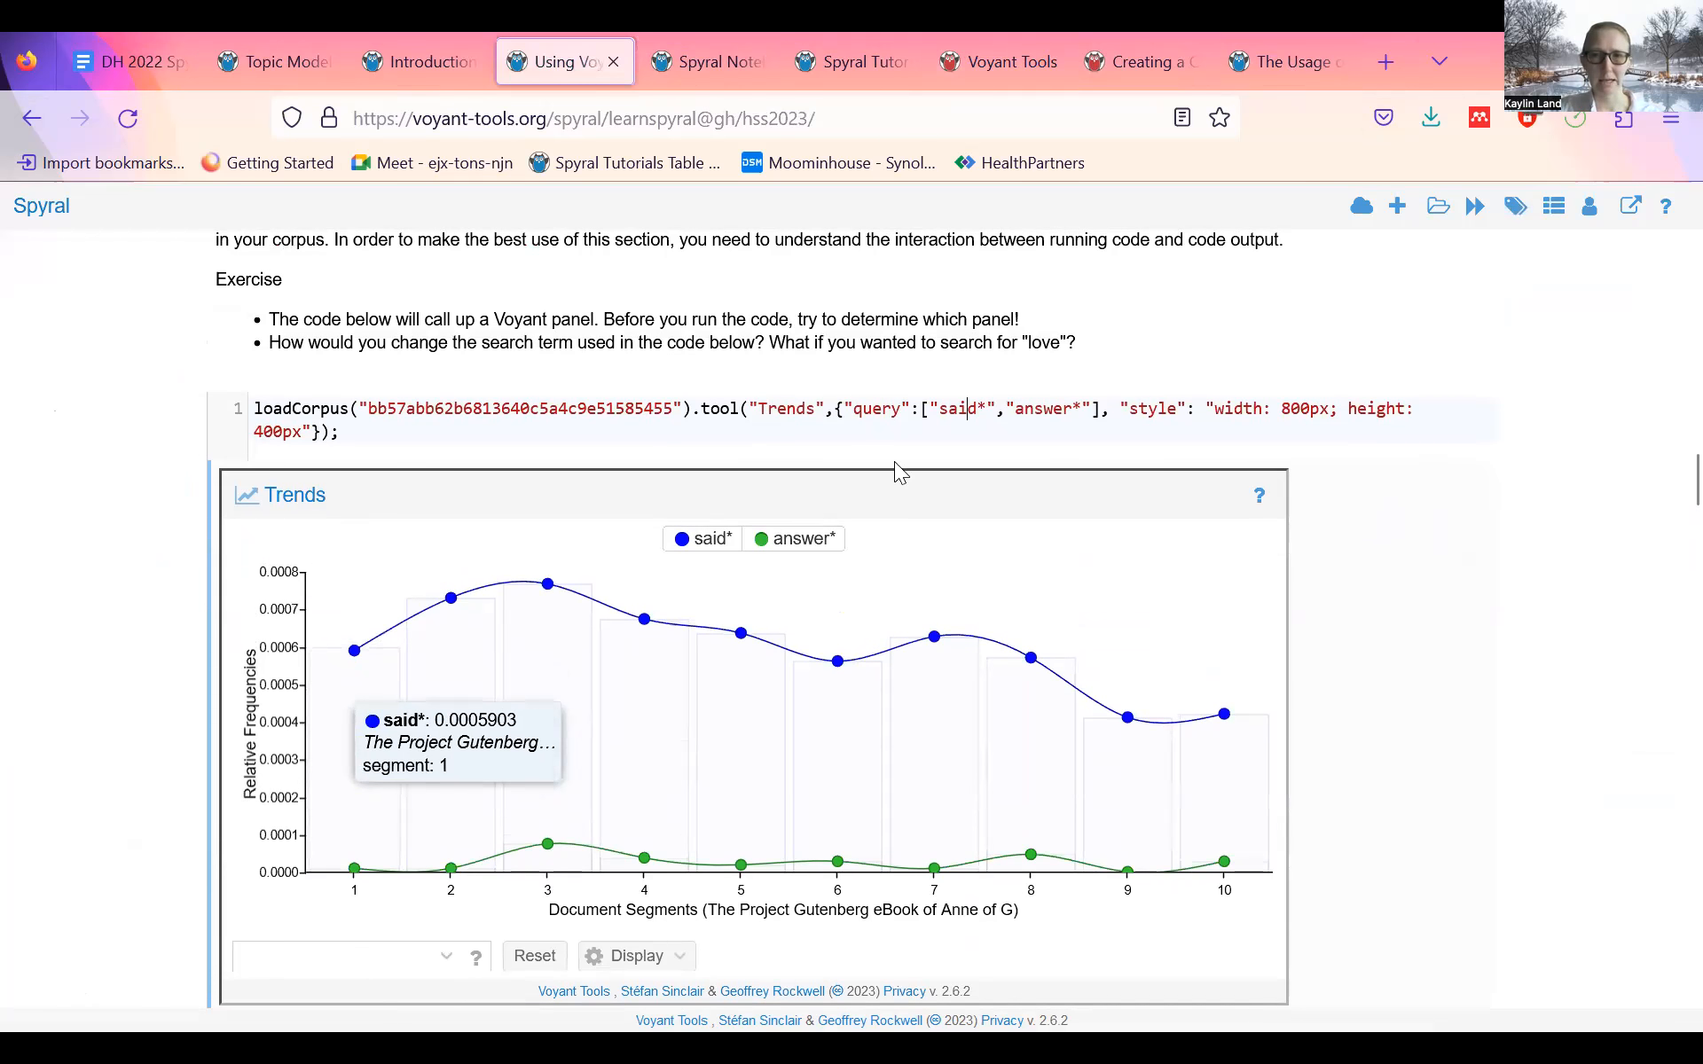
scroll(971, 417, down, 1)
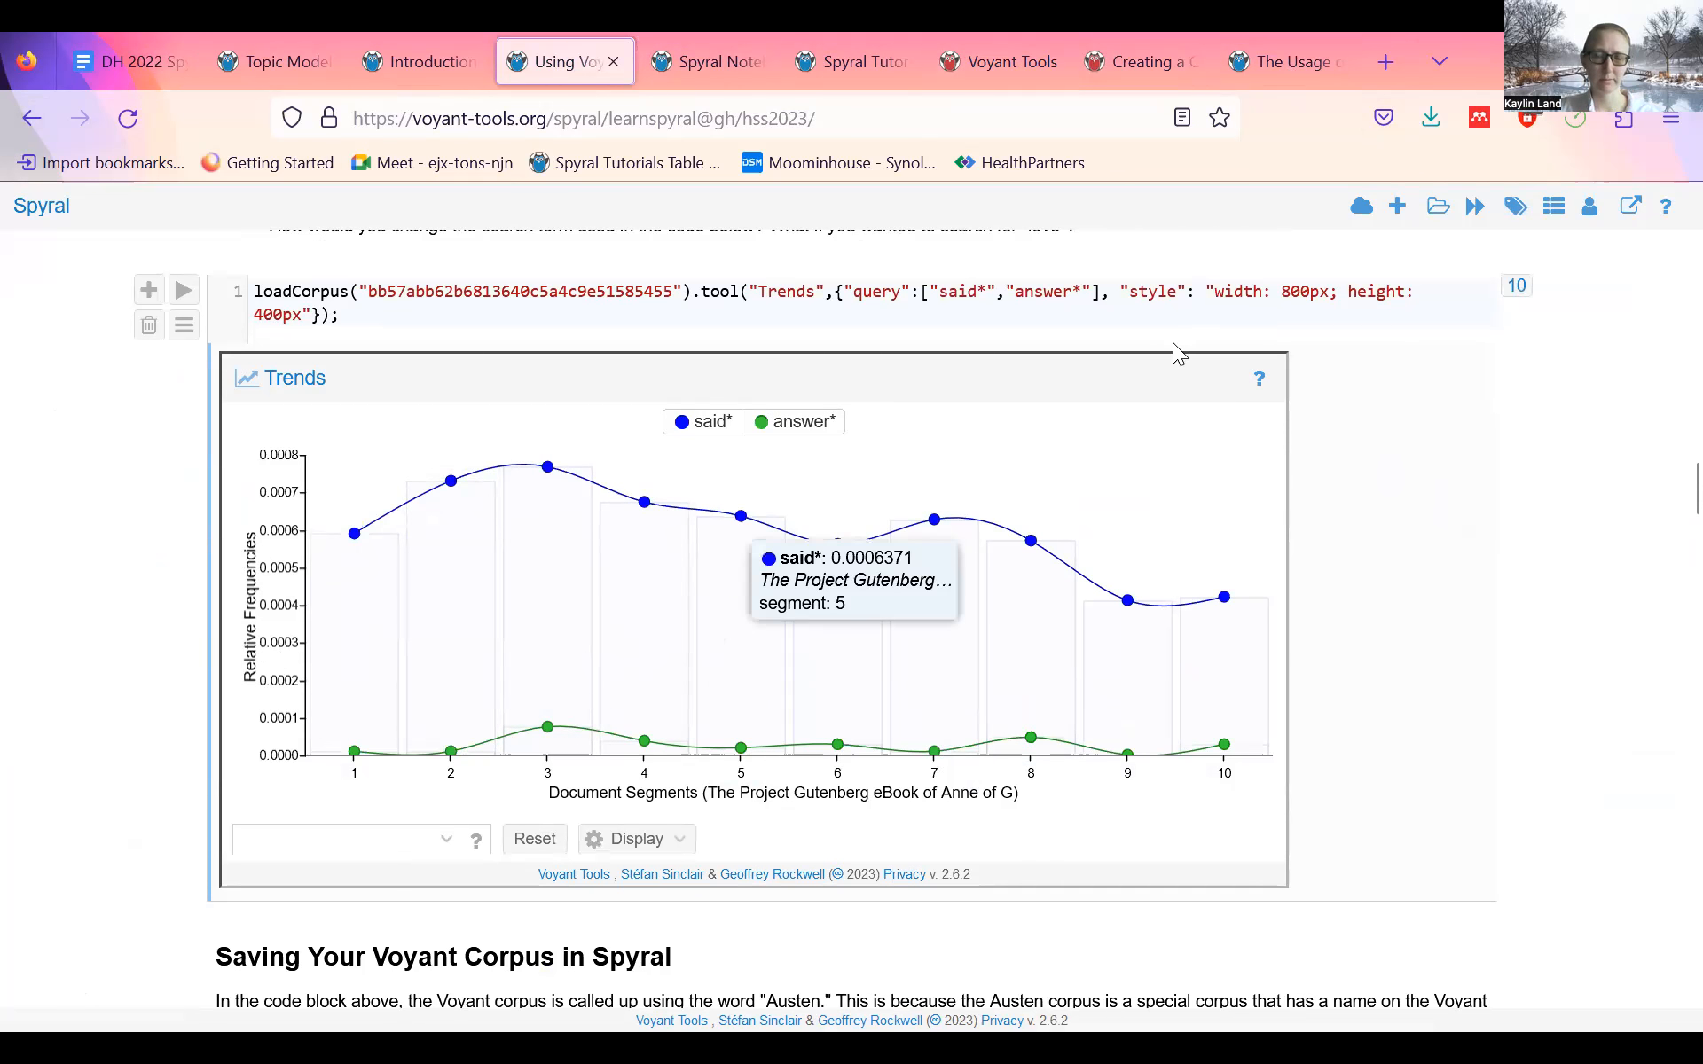
- Review the notebook from the section on saving a Voyant corpus through to the Frequencies and Distributions section
scroll(27, 623, down, 5)
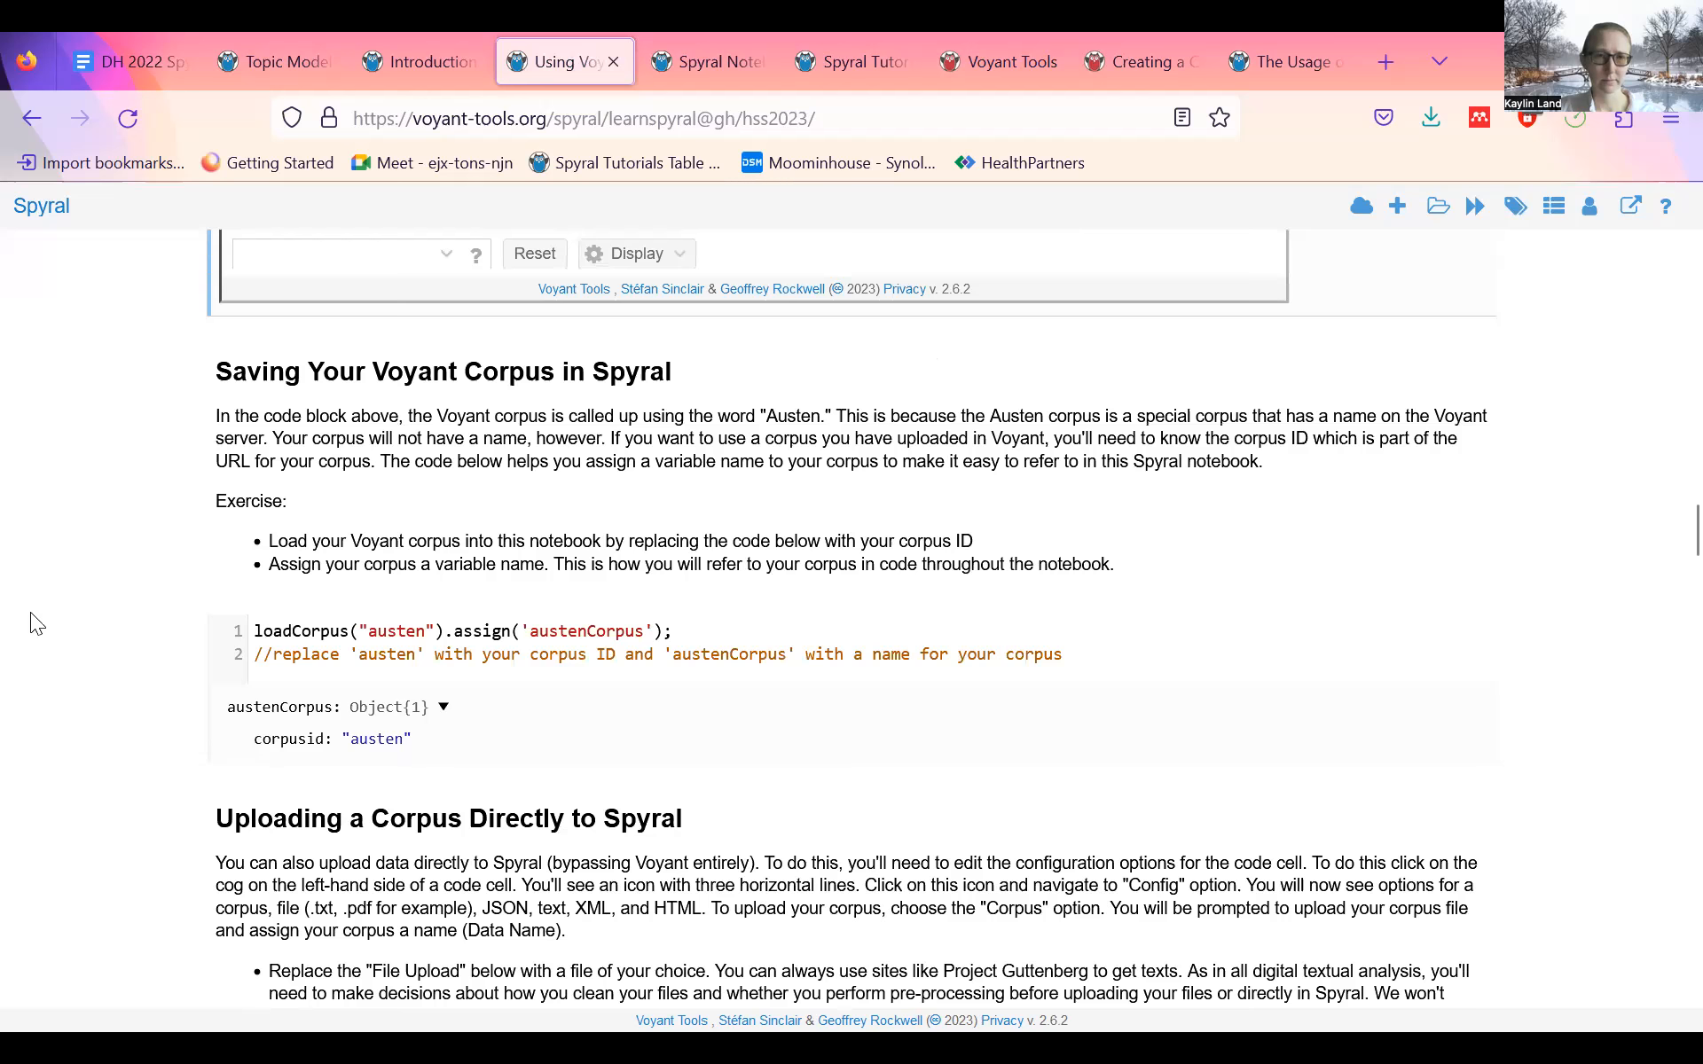
scroll(31, 613, down, 10)
scroll(31, 613, down, 8)
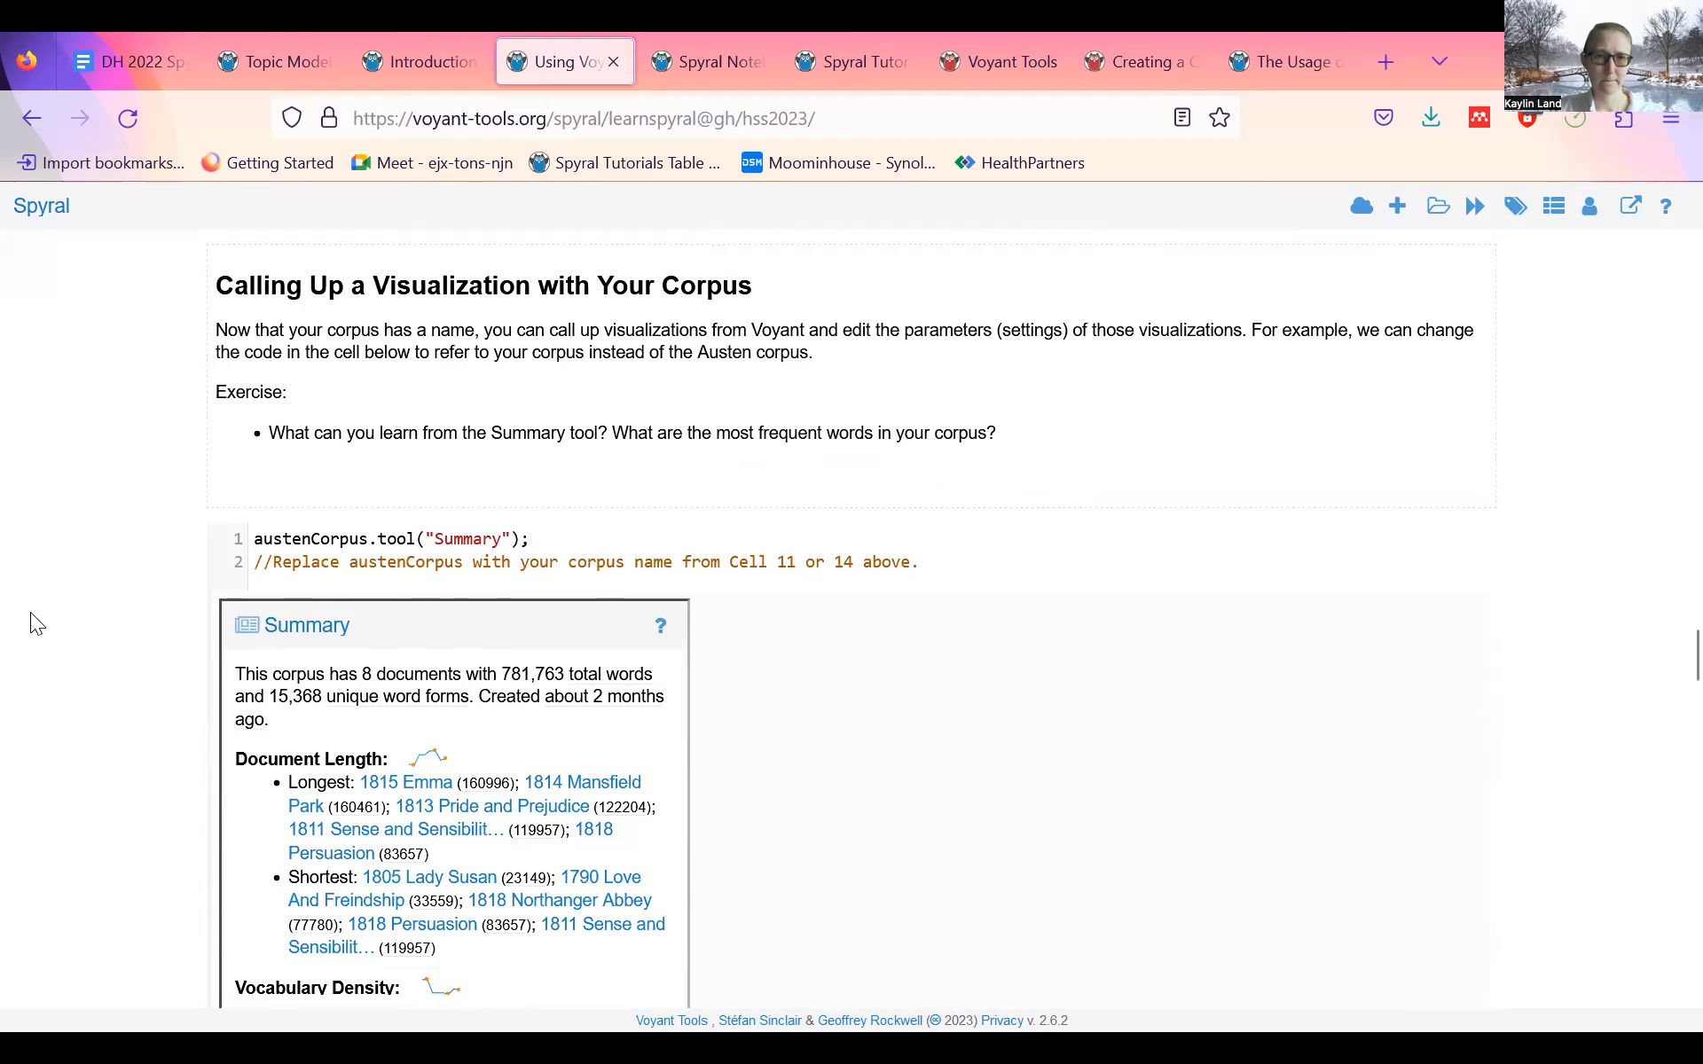
scroll(31, 612, down, 5)
scroll(30, 610, down, 4)
scroll(30, 609, up, 1)
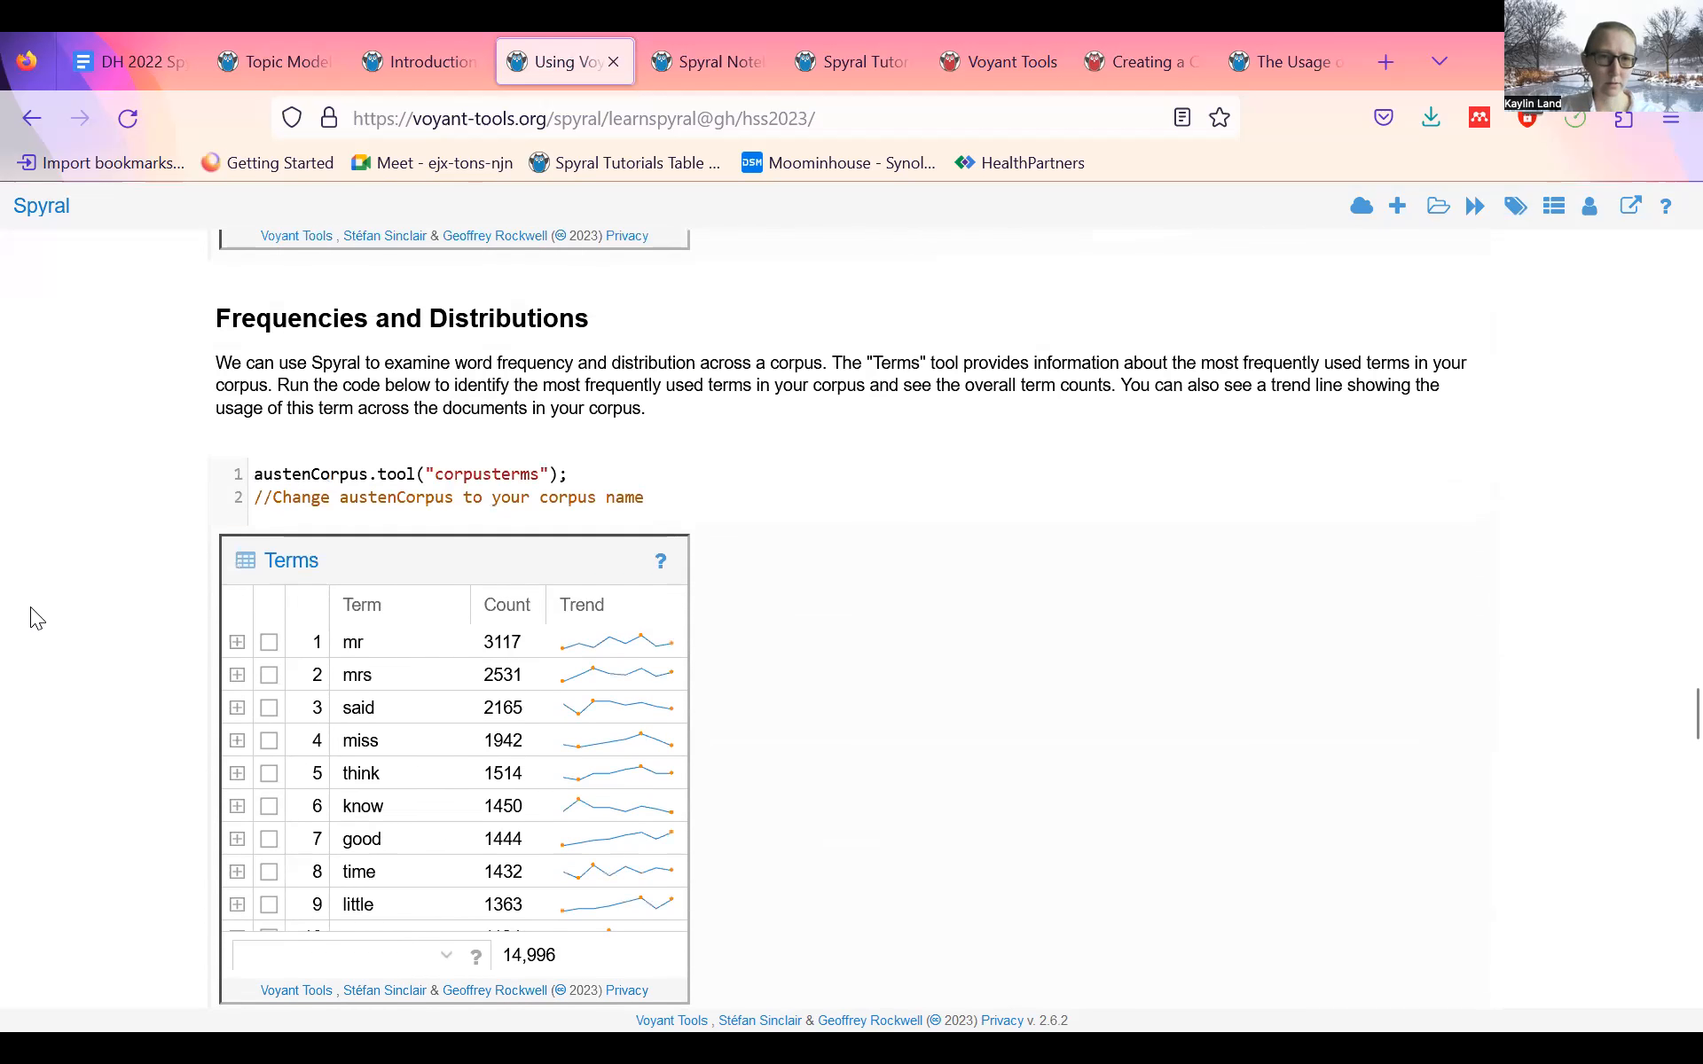
scroll(30, 607, down, 1)
scroll(30, 607, up, 1)
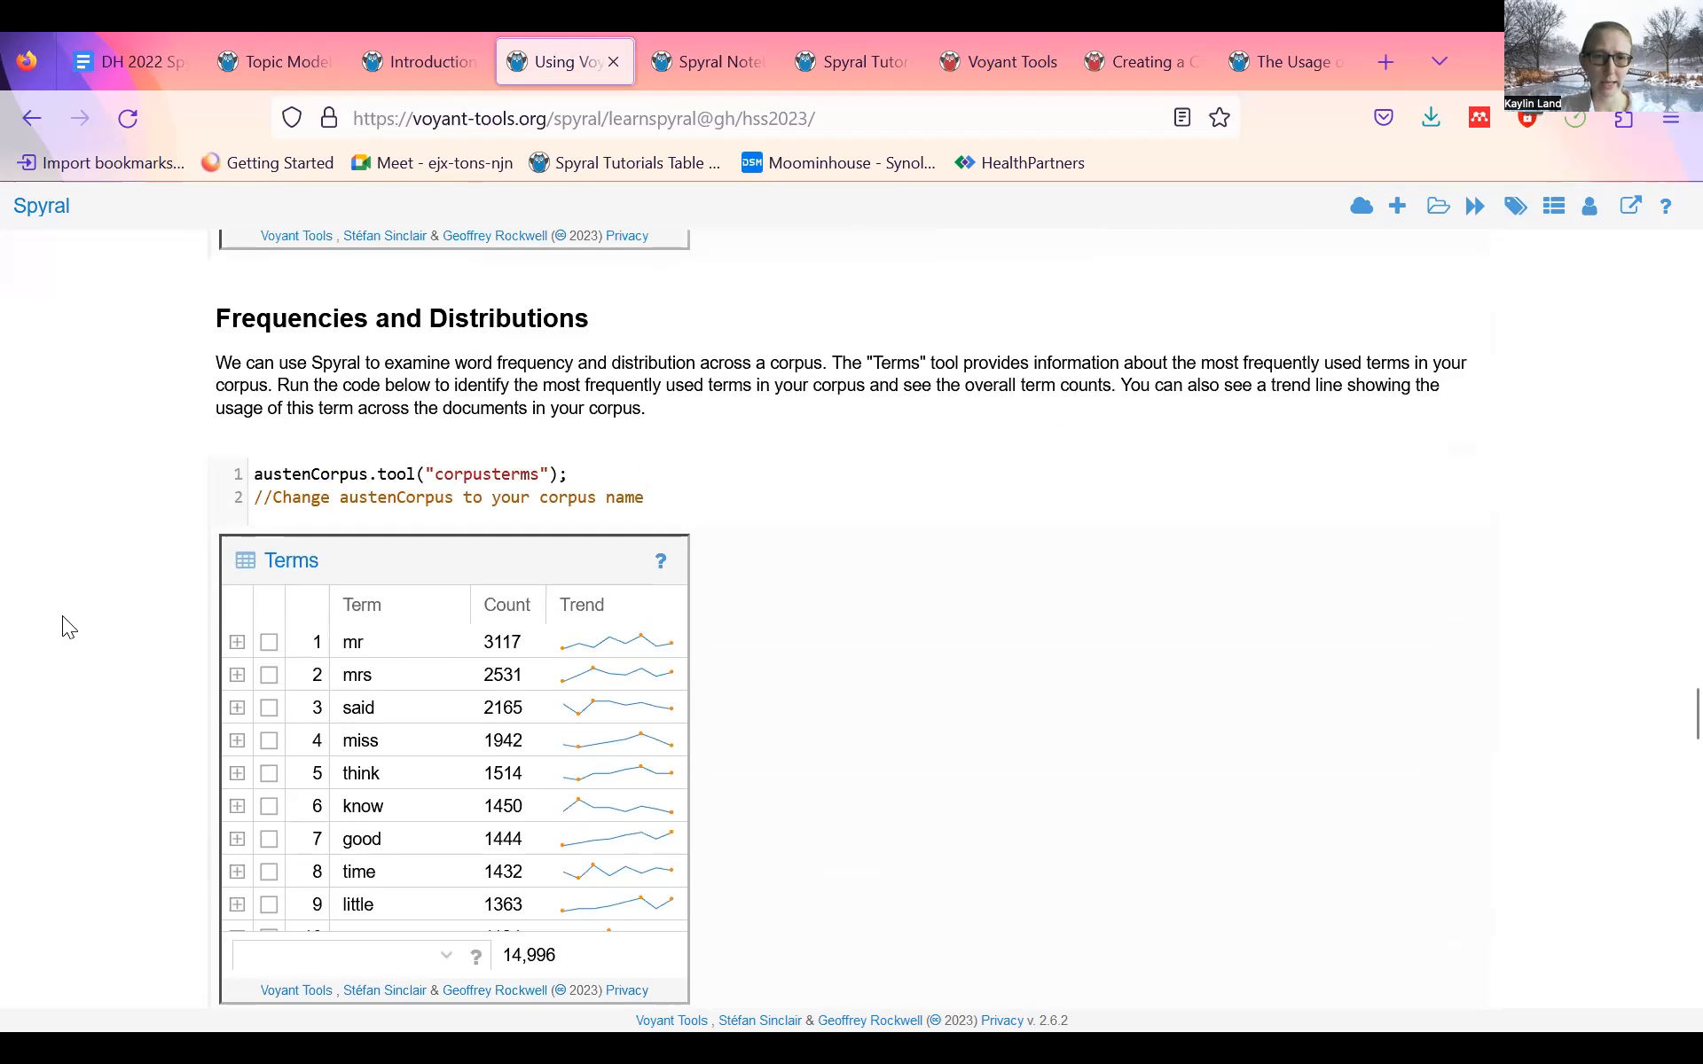
scroll(234, 497, down, 4)
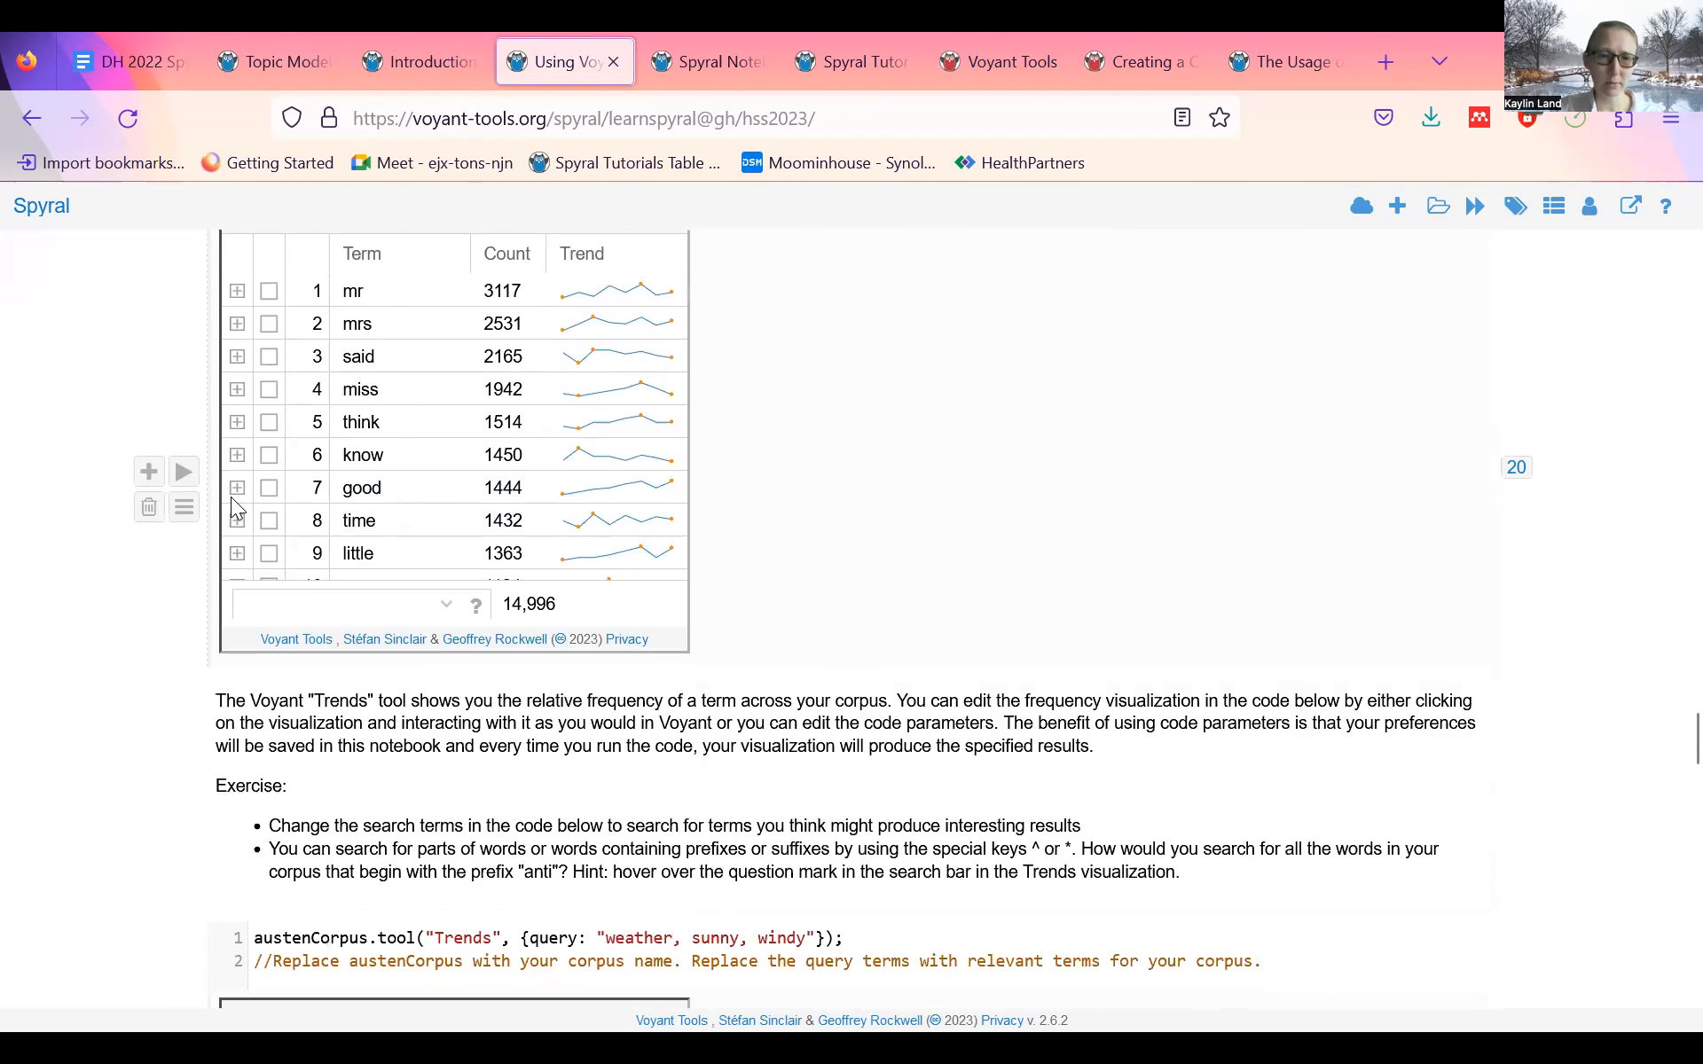
scroll(46, 554, down, 5)
scroll(46, 554, up, 9)
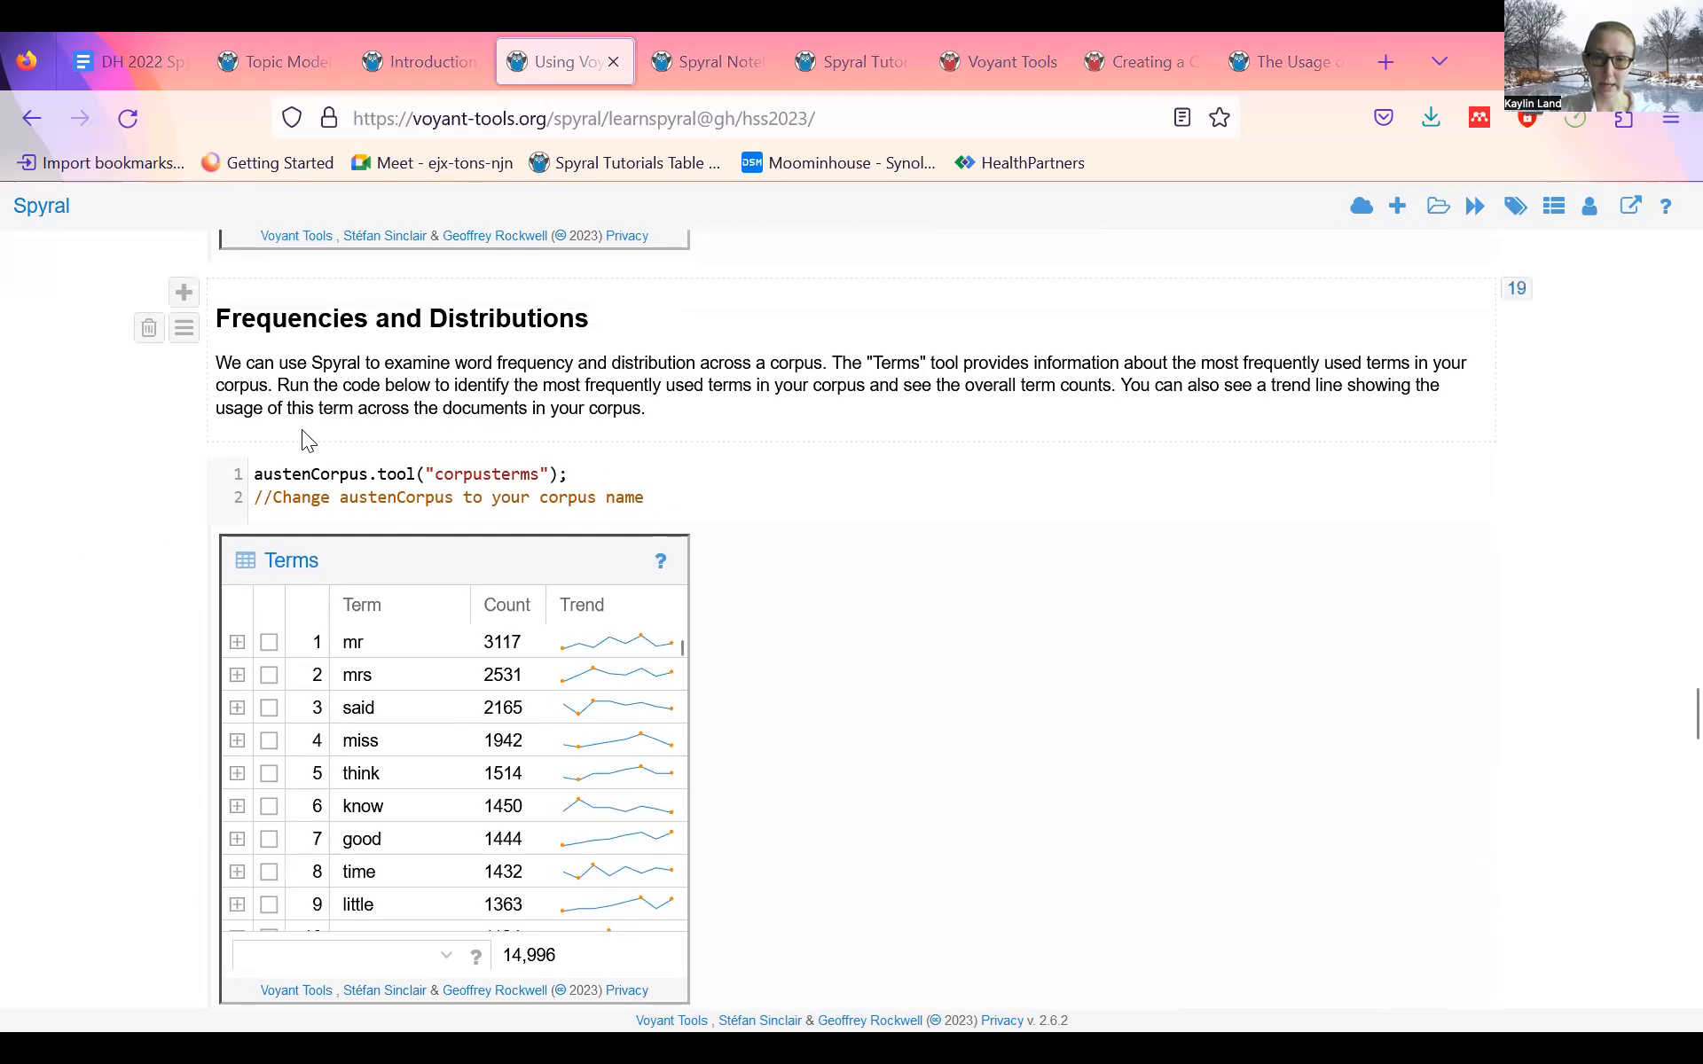
- Examine the corpus name in the corpusterms cell and the "weather, sunny, windy" query in the Trends cell that follows
scroll(291, 590, down, 2)
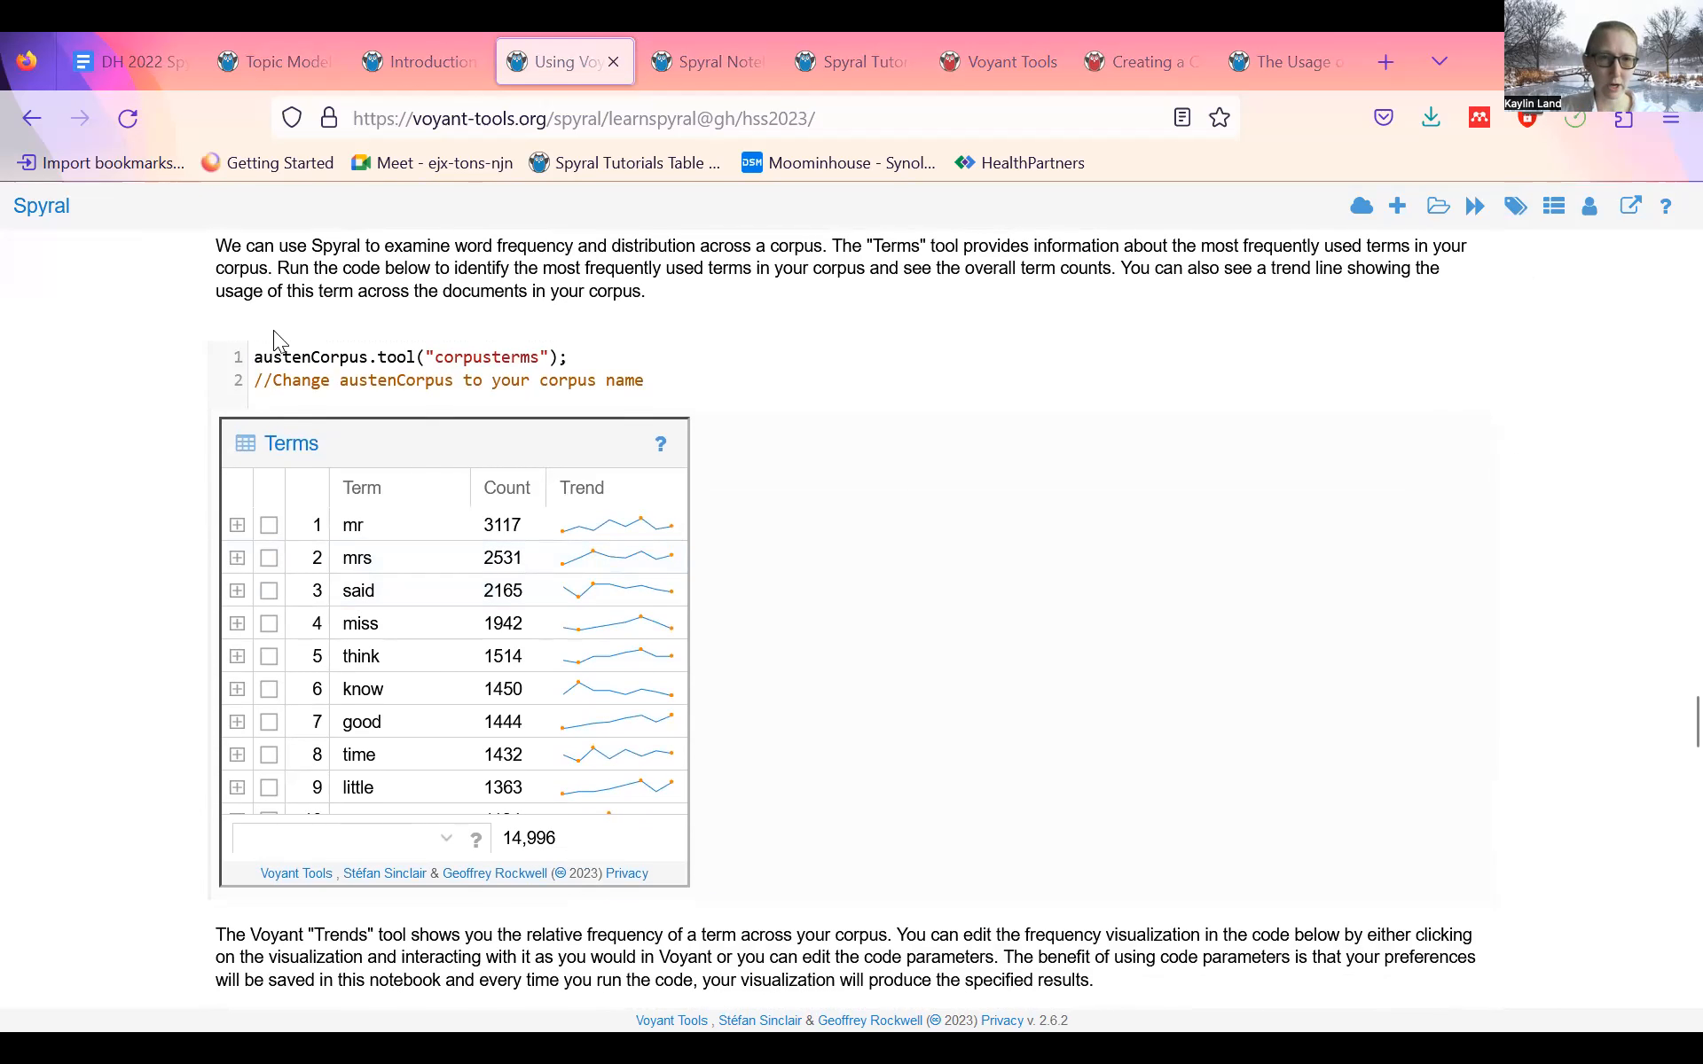
click(367, 353)
drag(367, 353, 254, 357)
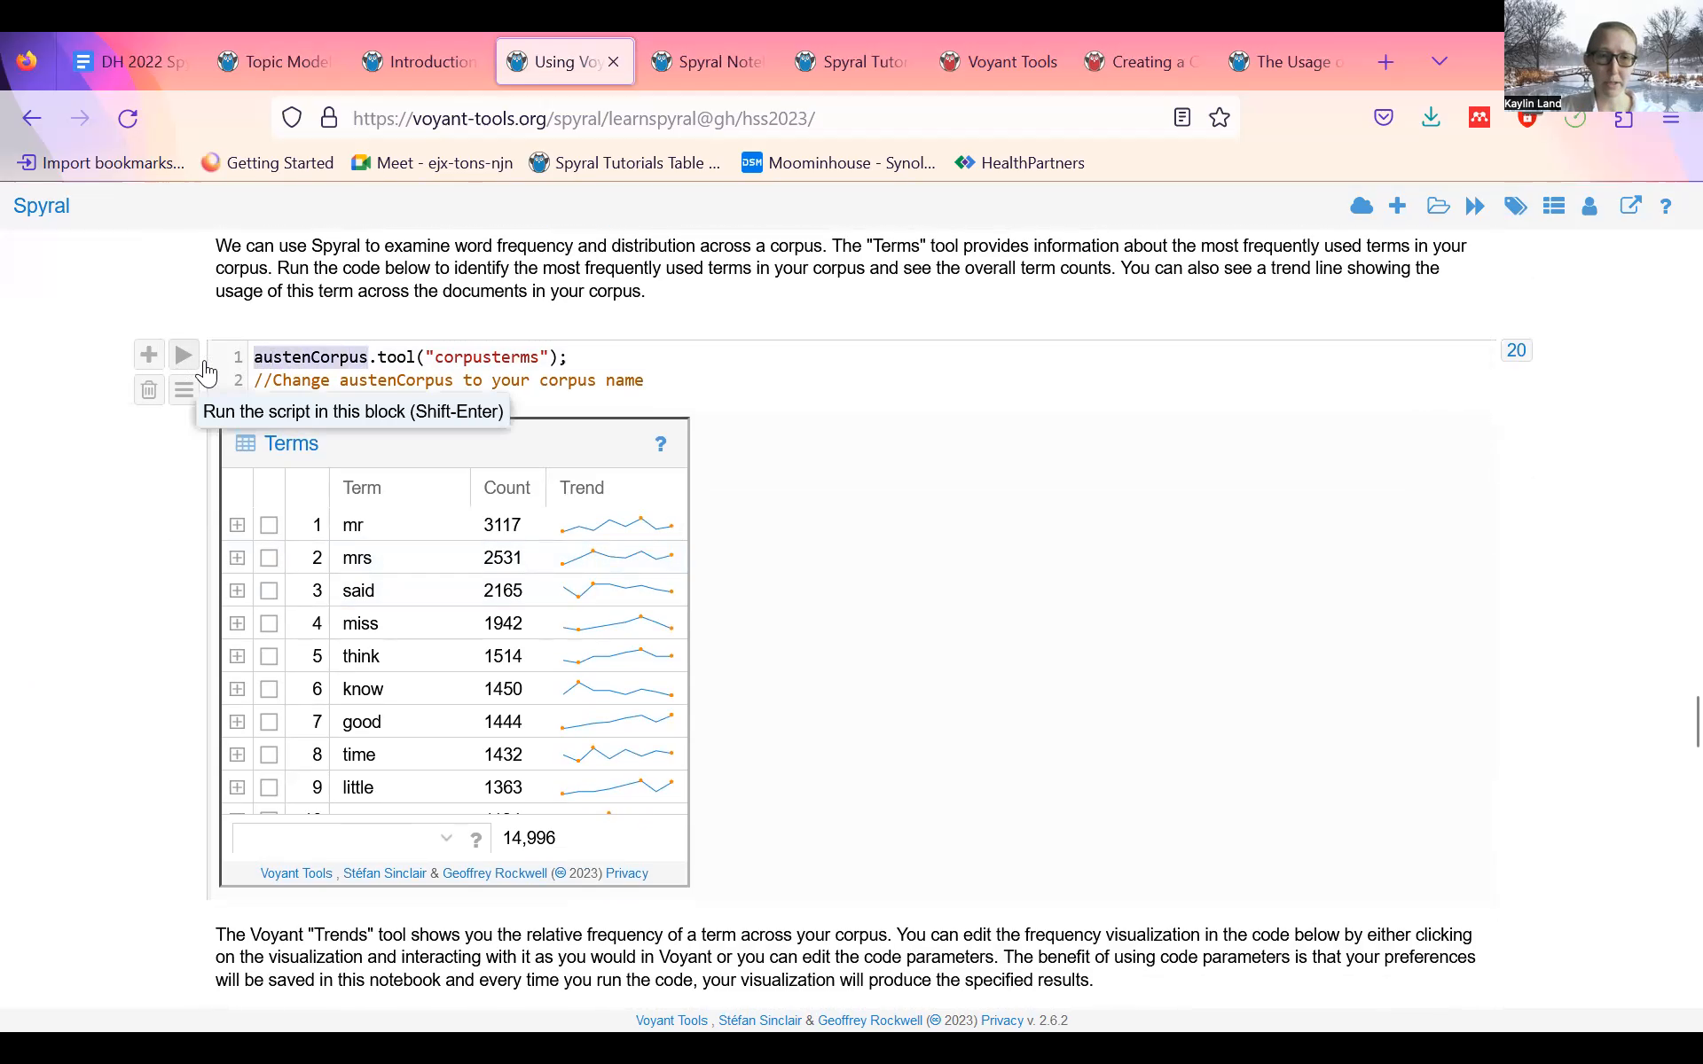
click(378, 357)
scroll(55, 477, down, 3)
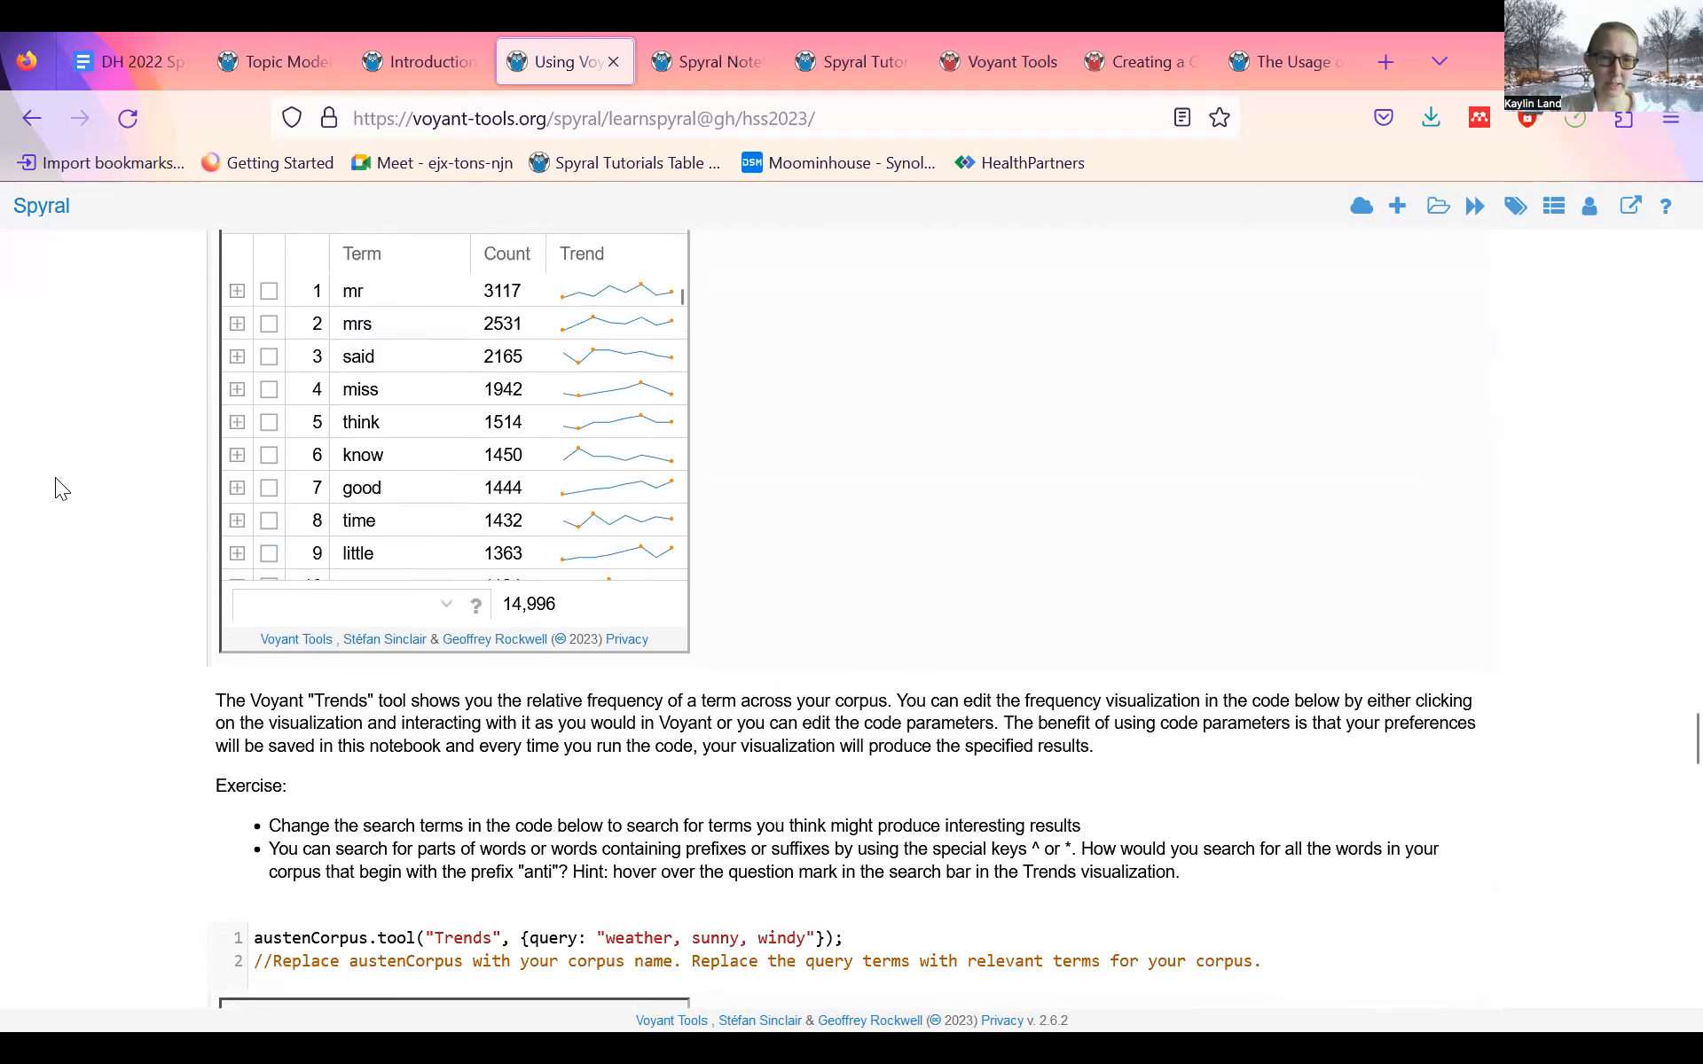
scroll(55, 477, down, 4)
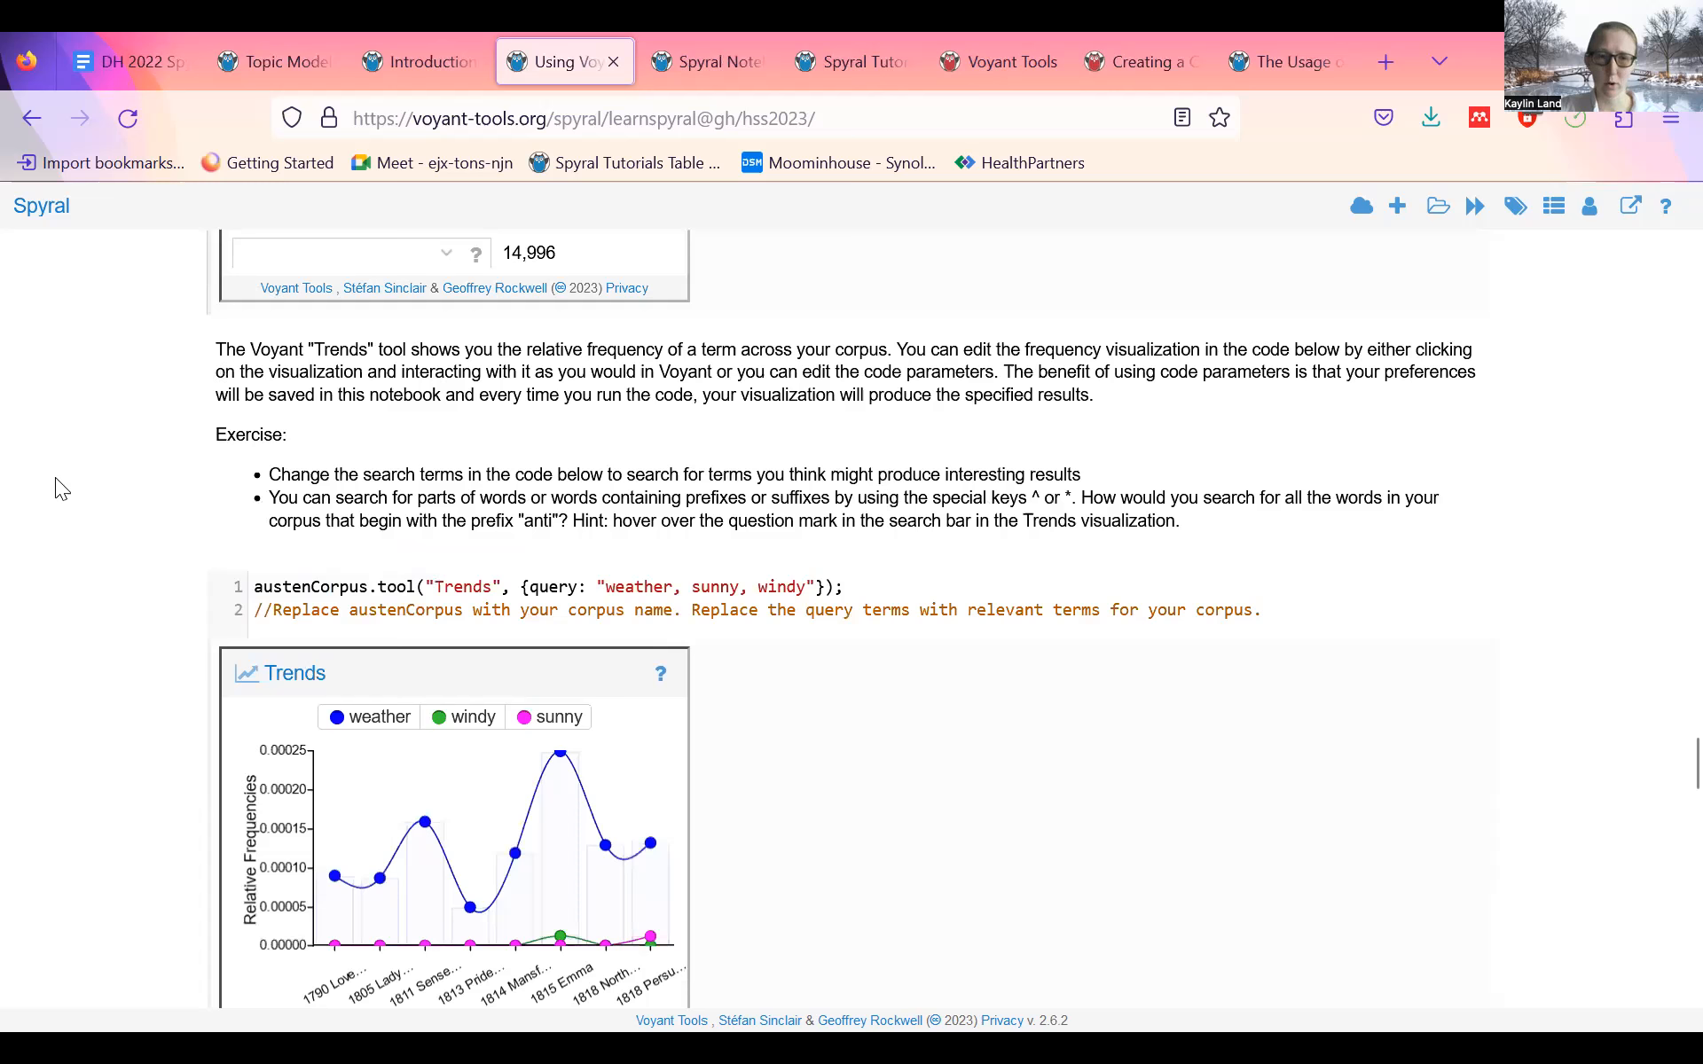
scroll(55, 479, down, 1)
scroll(55, 477, down, 1)
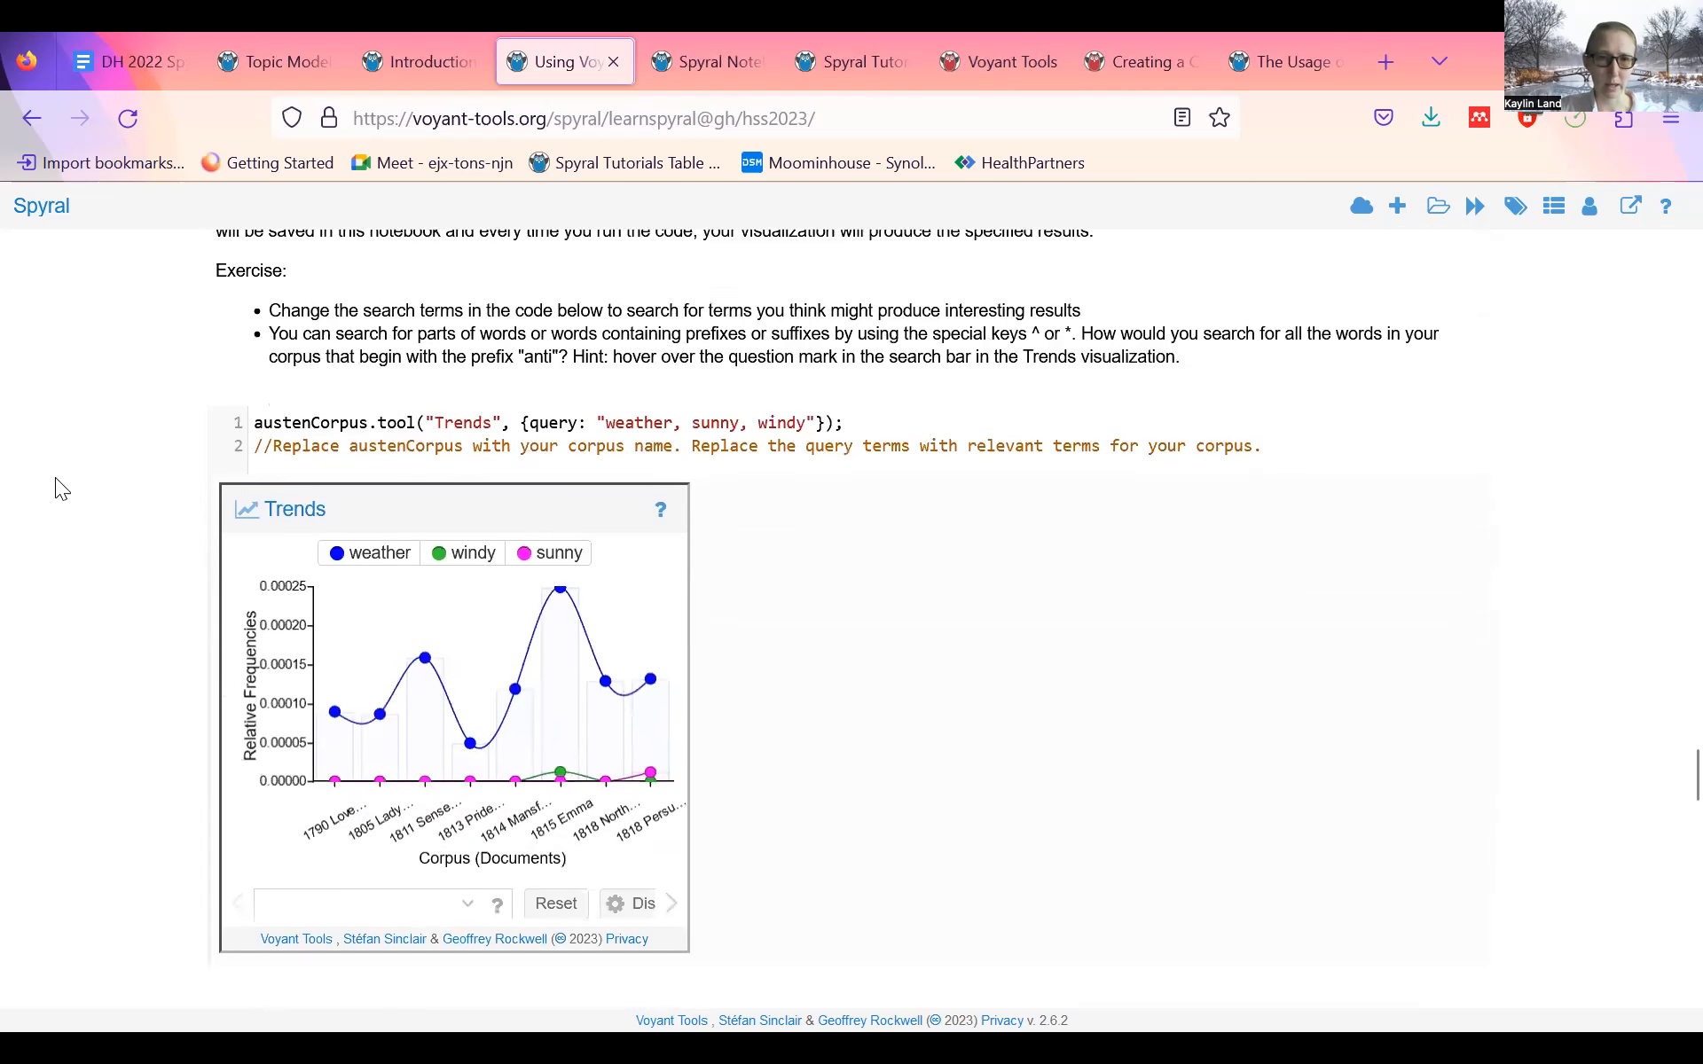
scroll(55, 478, down, 3)
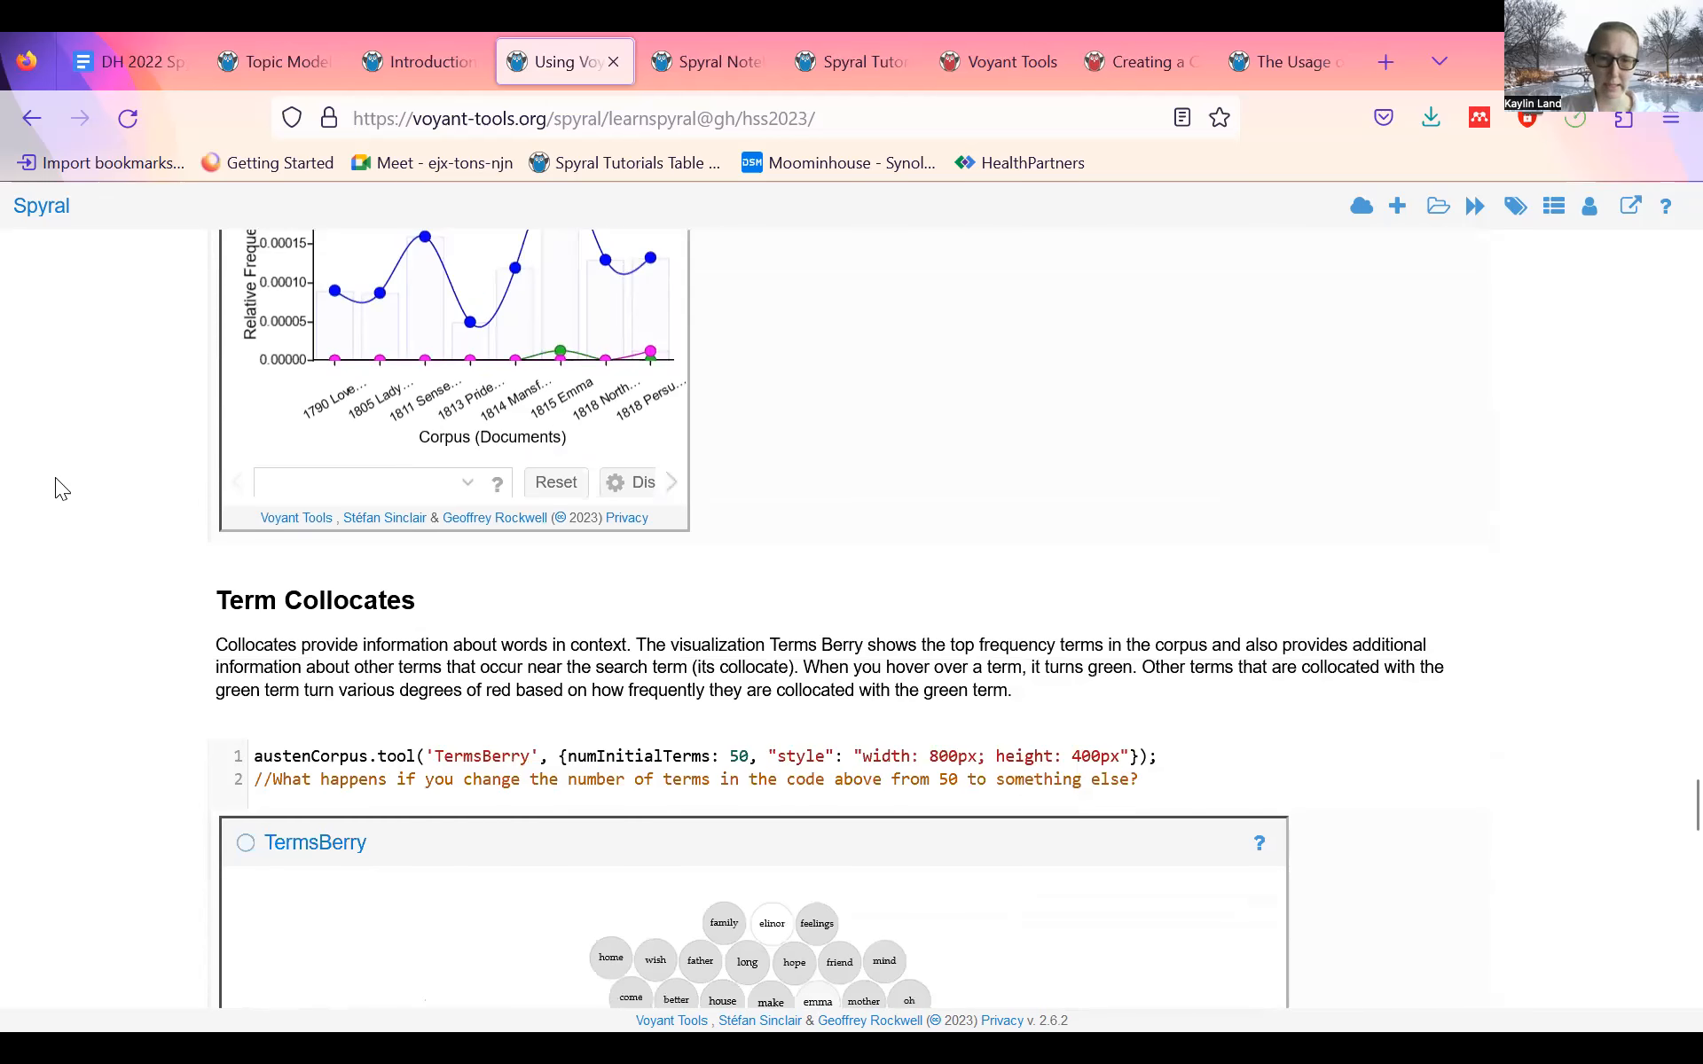
scroll(55, 478, down, 2)
scroll(55, 477, up, 13)
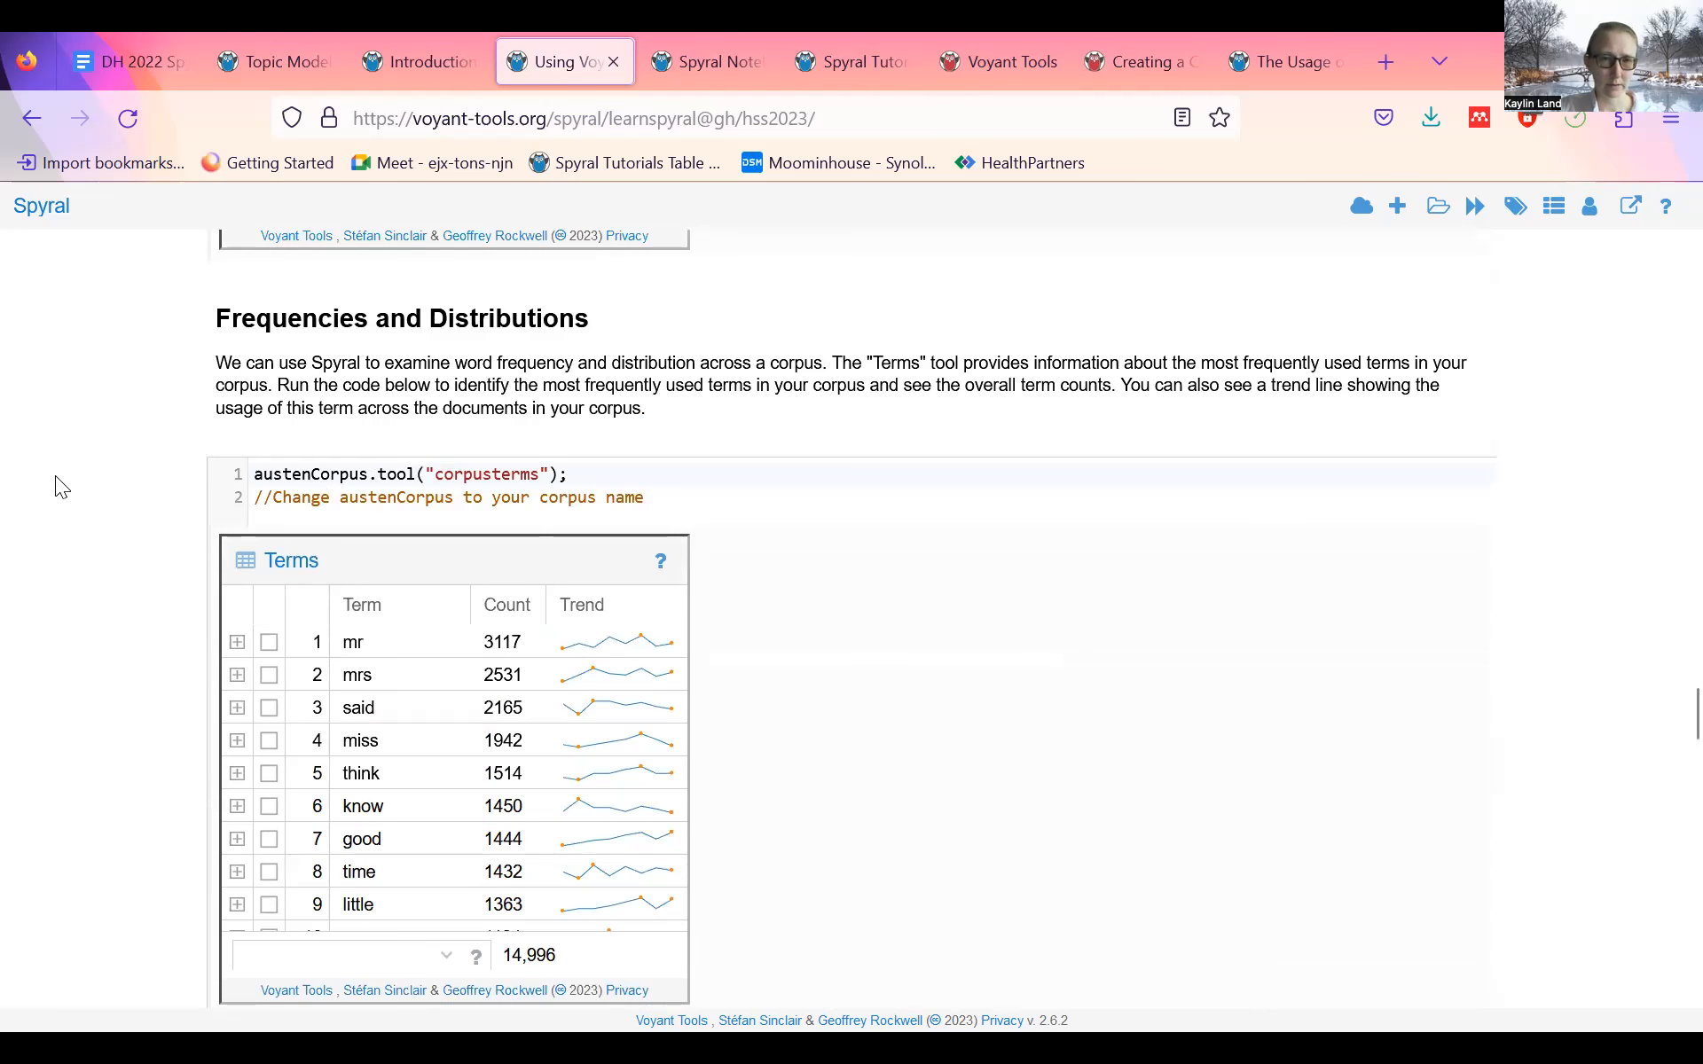
- Examine the TermsBerry visualization in the Term Collocates section, including the collocates of the term "sir"
scroll(55, 475, down, 2)
scroll(57, 534, down, 2)
scroll(57, 534, down, 8)
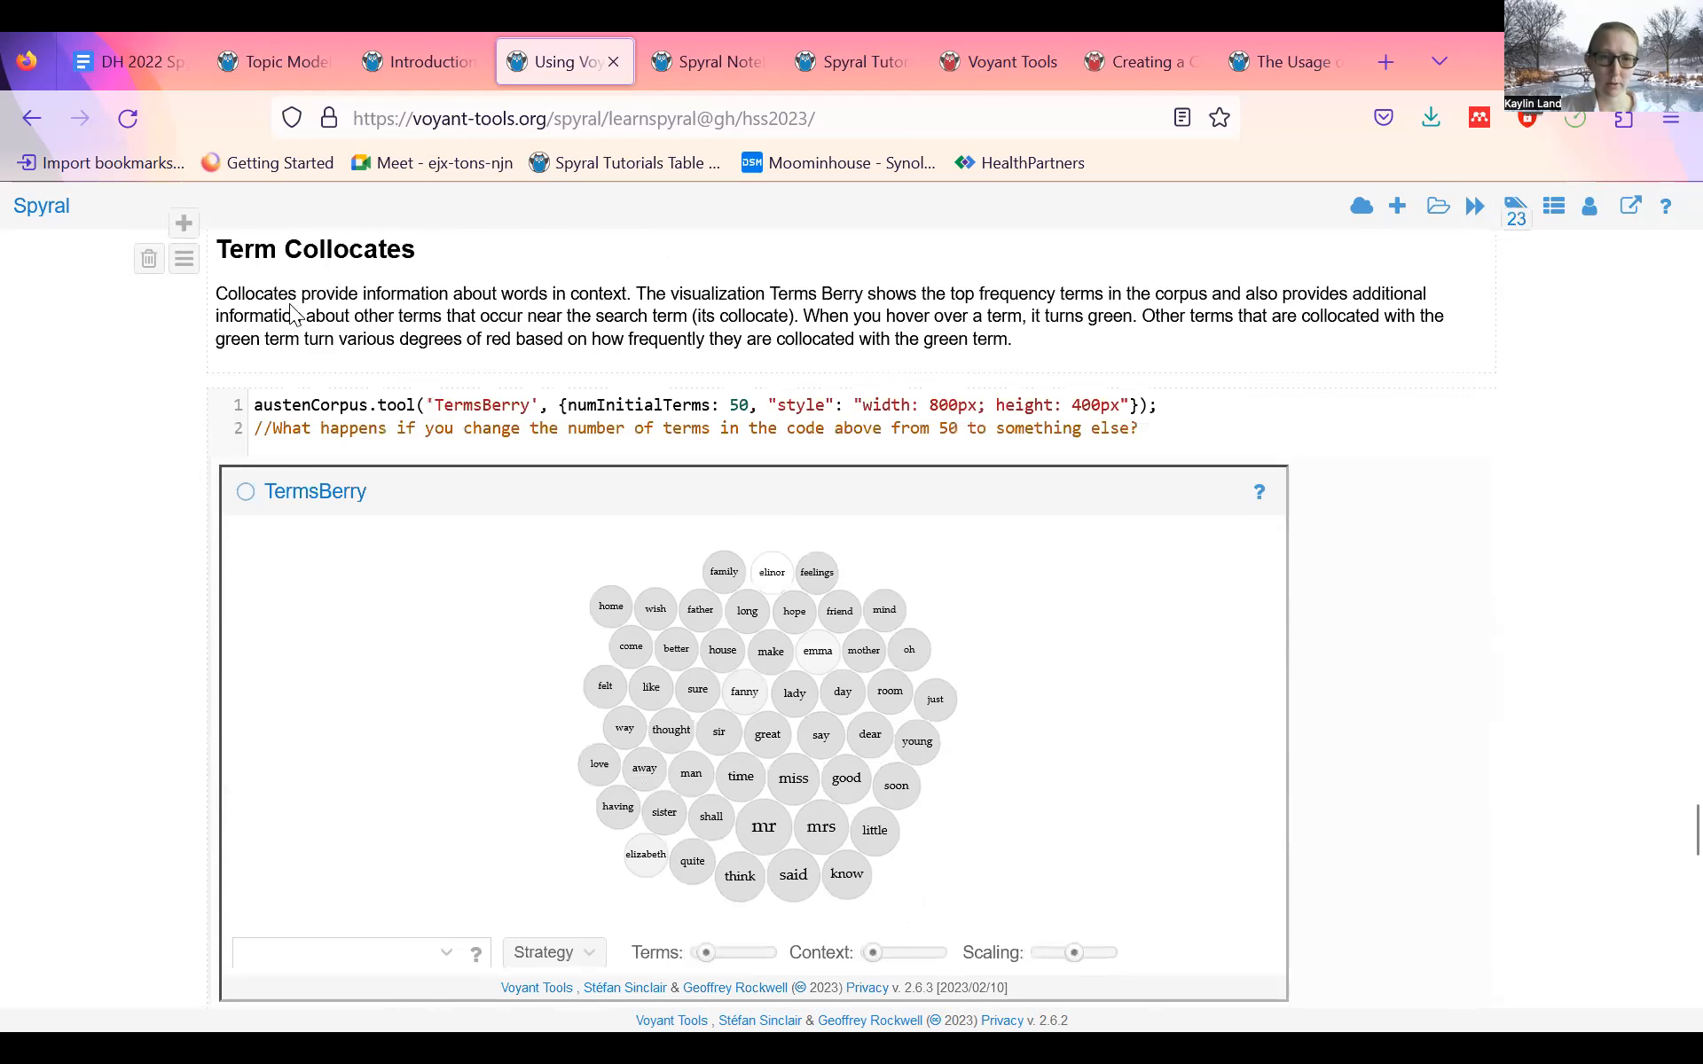
scroll(167, 517, down, 2)
mouse_move(723, 486)
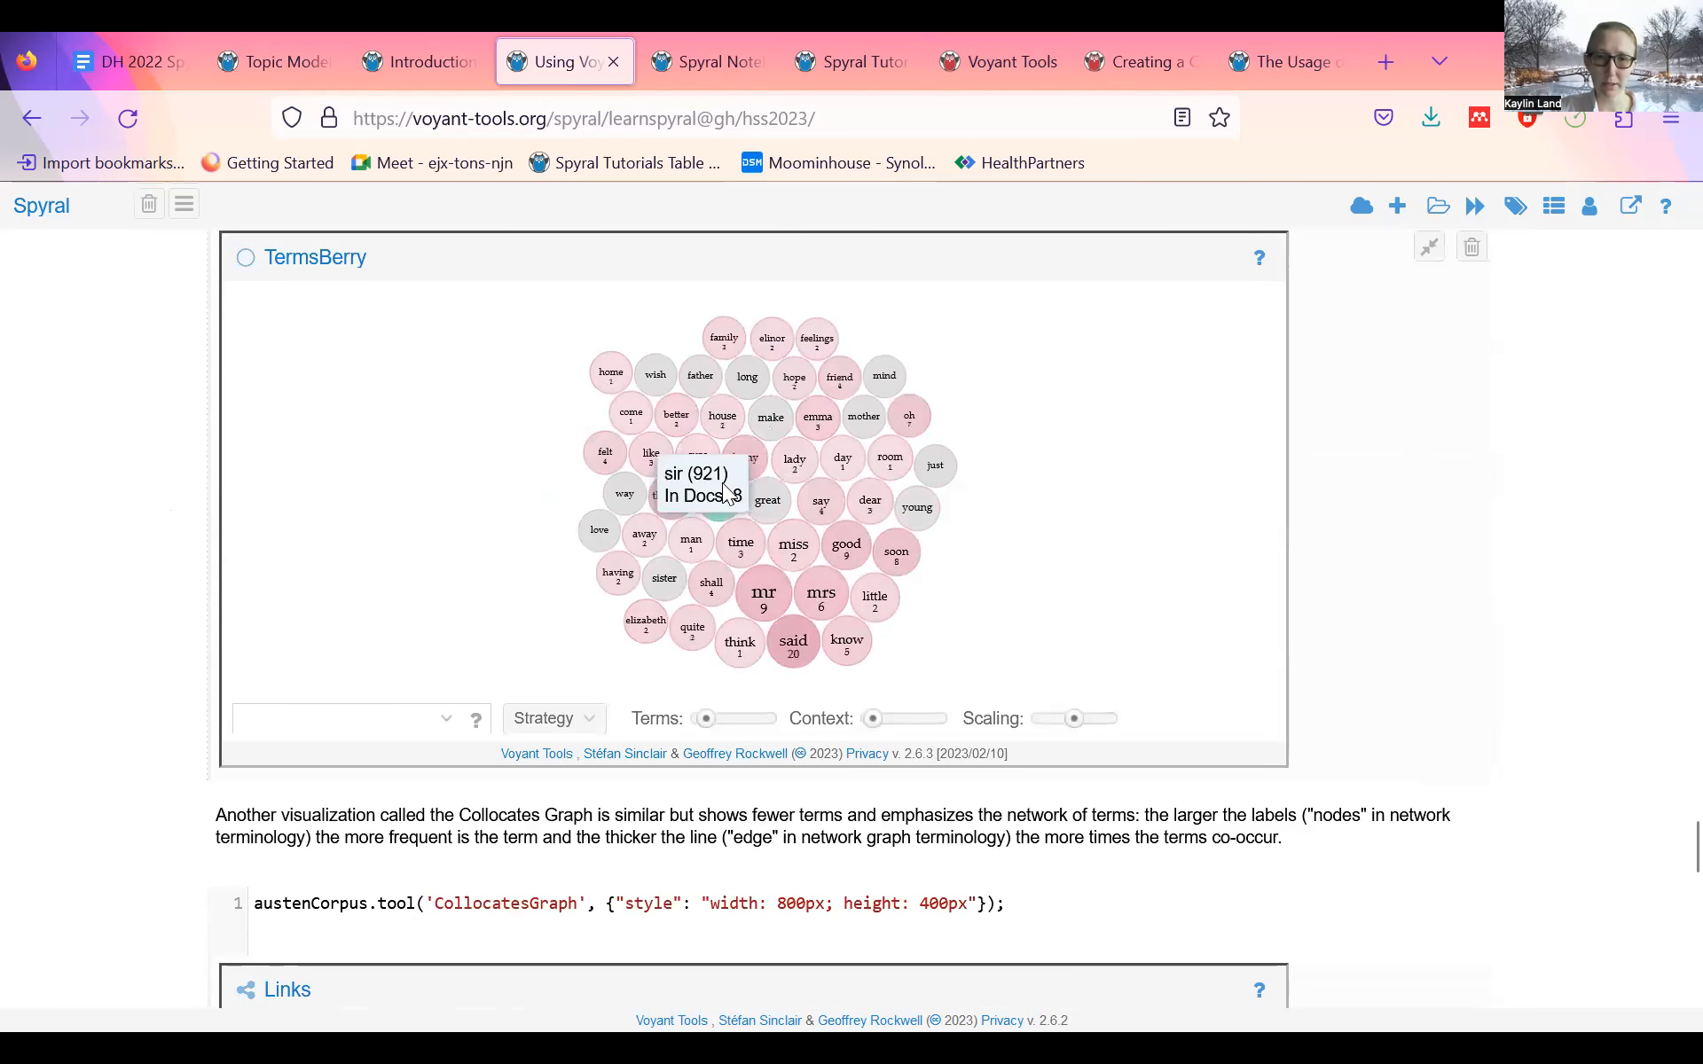
scroll(115, 548, up, 1)
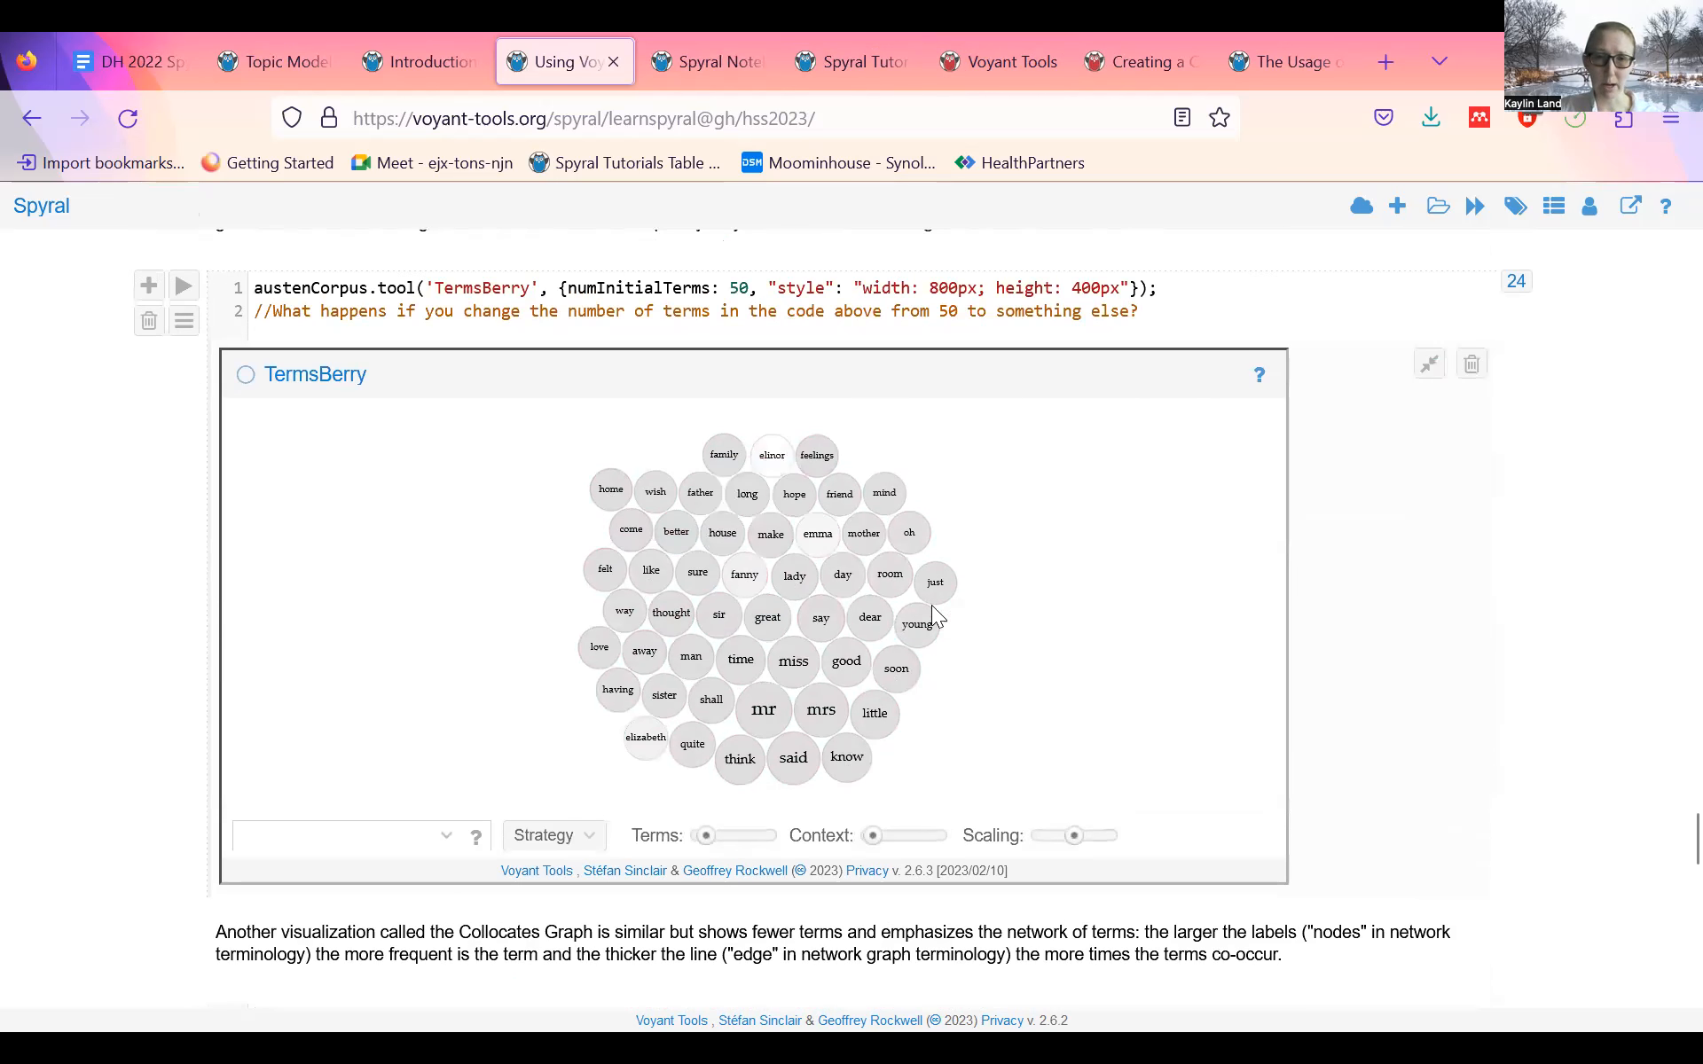
- Examine the Collocates Graph, its list of JavaScript options and the version centralized on "said"
scroll(61, 448, down, 8)
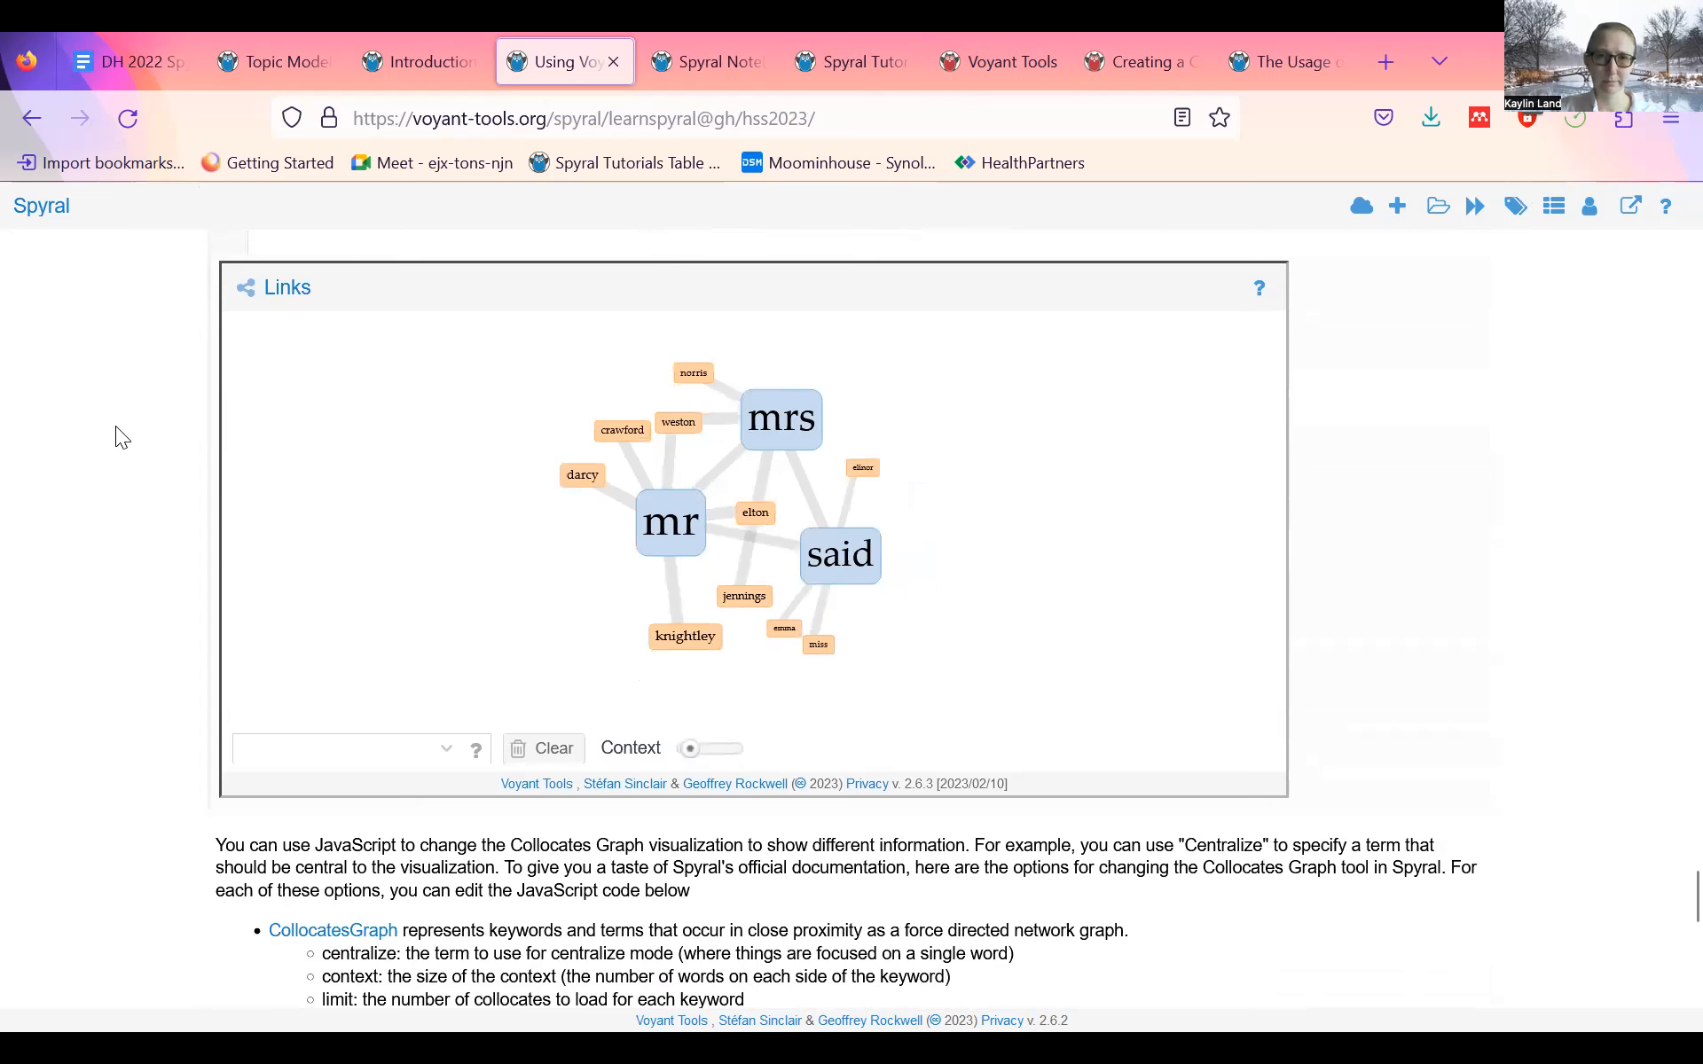
scroll(115, 427, down, 1)
scroll(116, 427, down, 3)
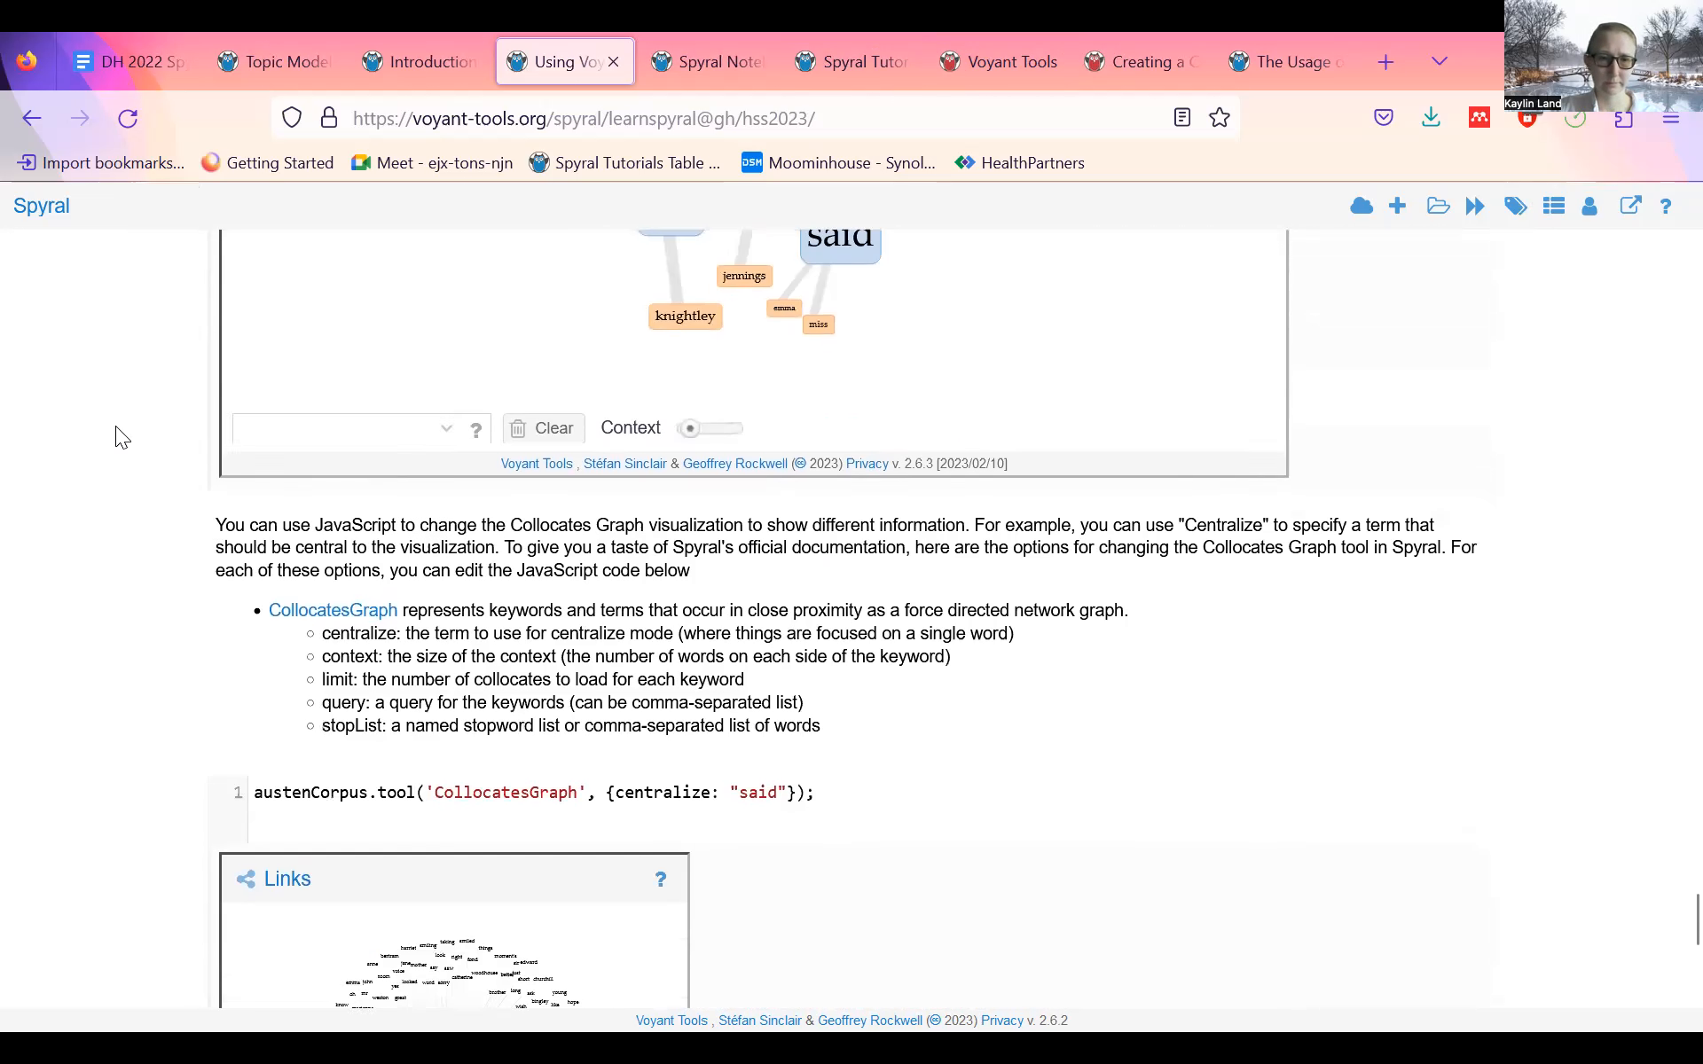
scroll(115, 426, down, 2)
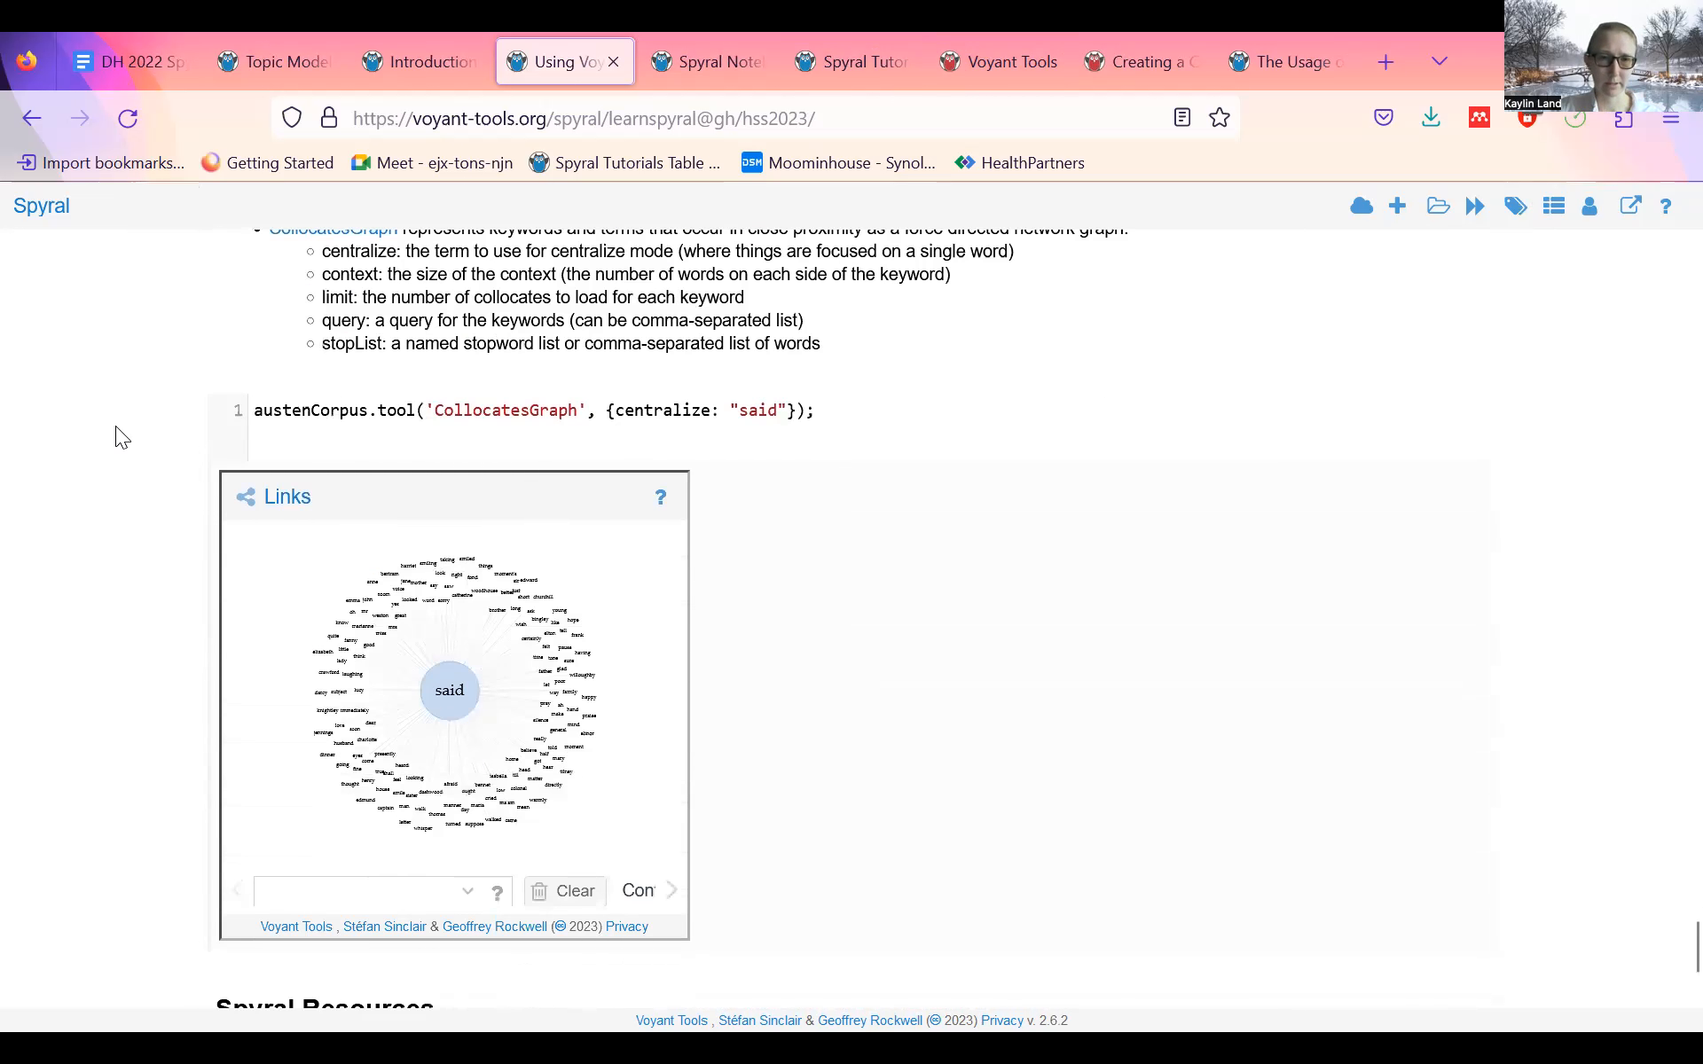
scroll(115, 426, down, 2)
scroll(623, 374, up, 2)
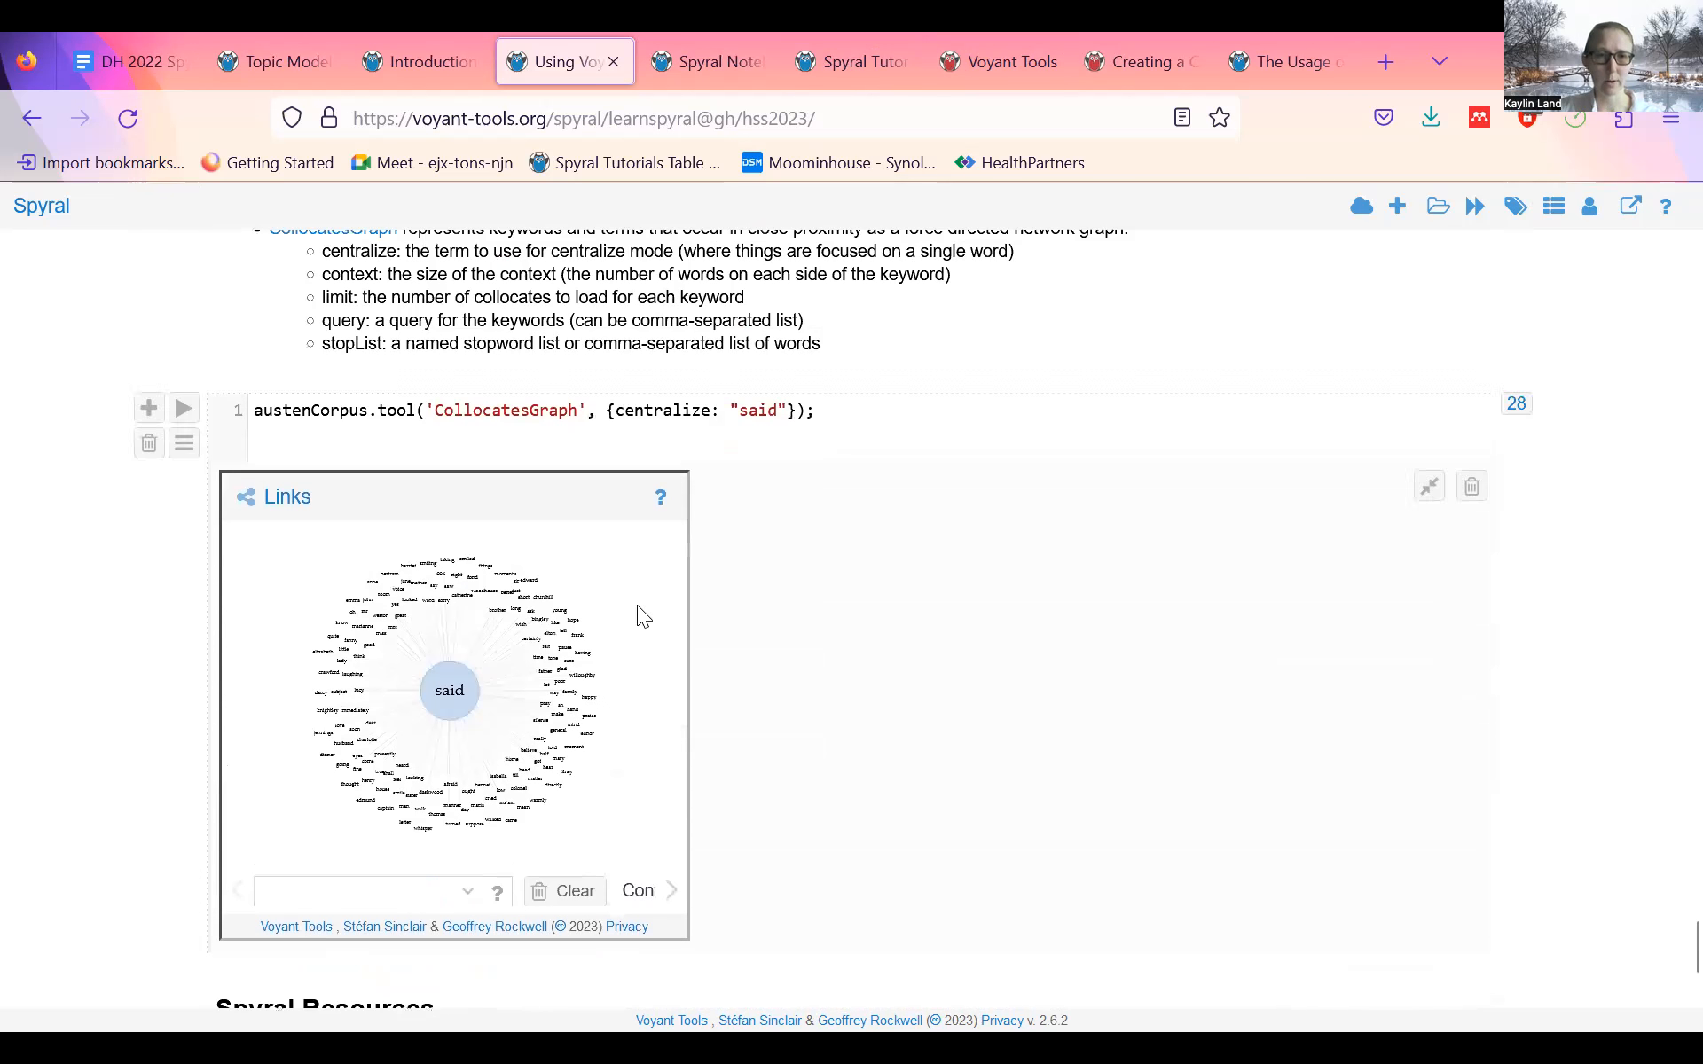
scroll(27, 590, up, 4)
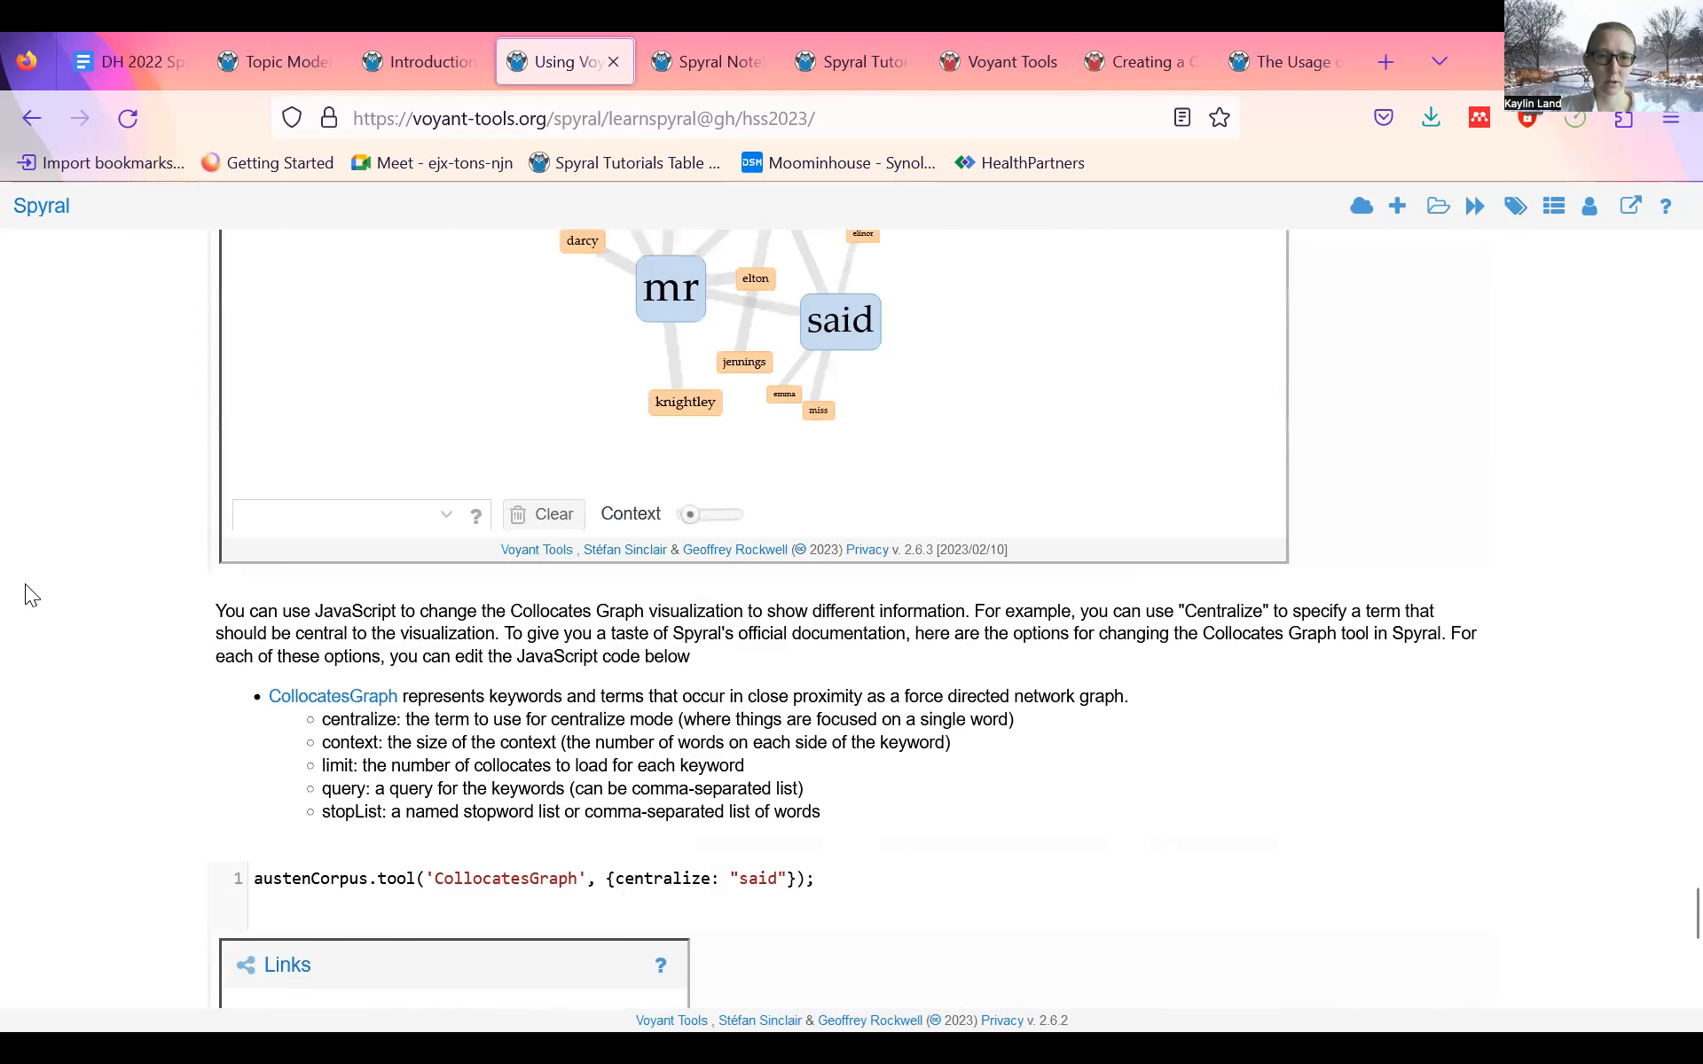
- Replace austenCorpus with anne in the corpusterms cell under Frequencies and Distributions, and run the cell
scroll(25, 584, up, 15)
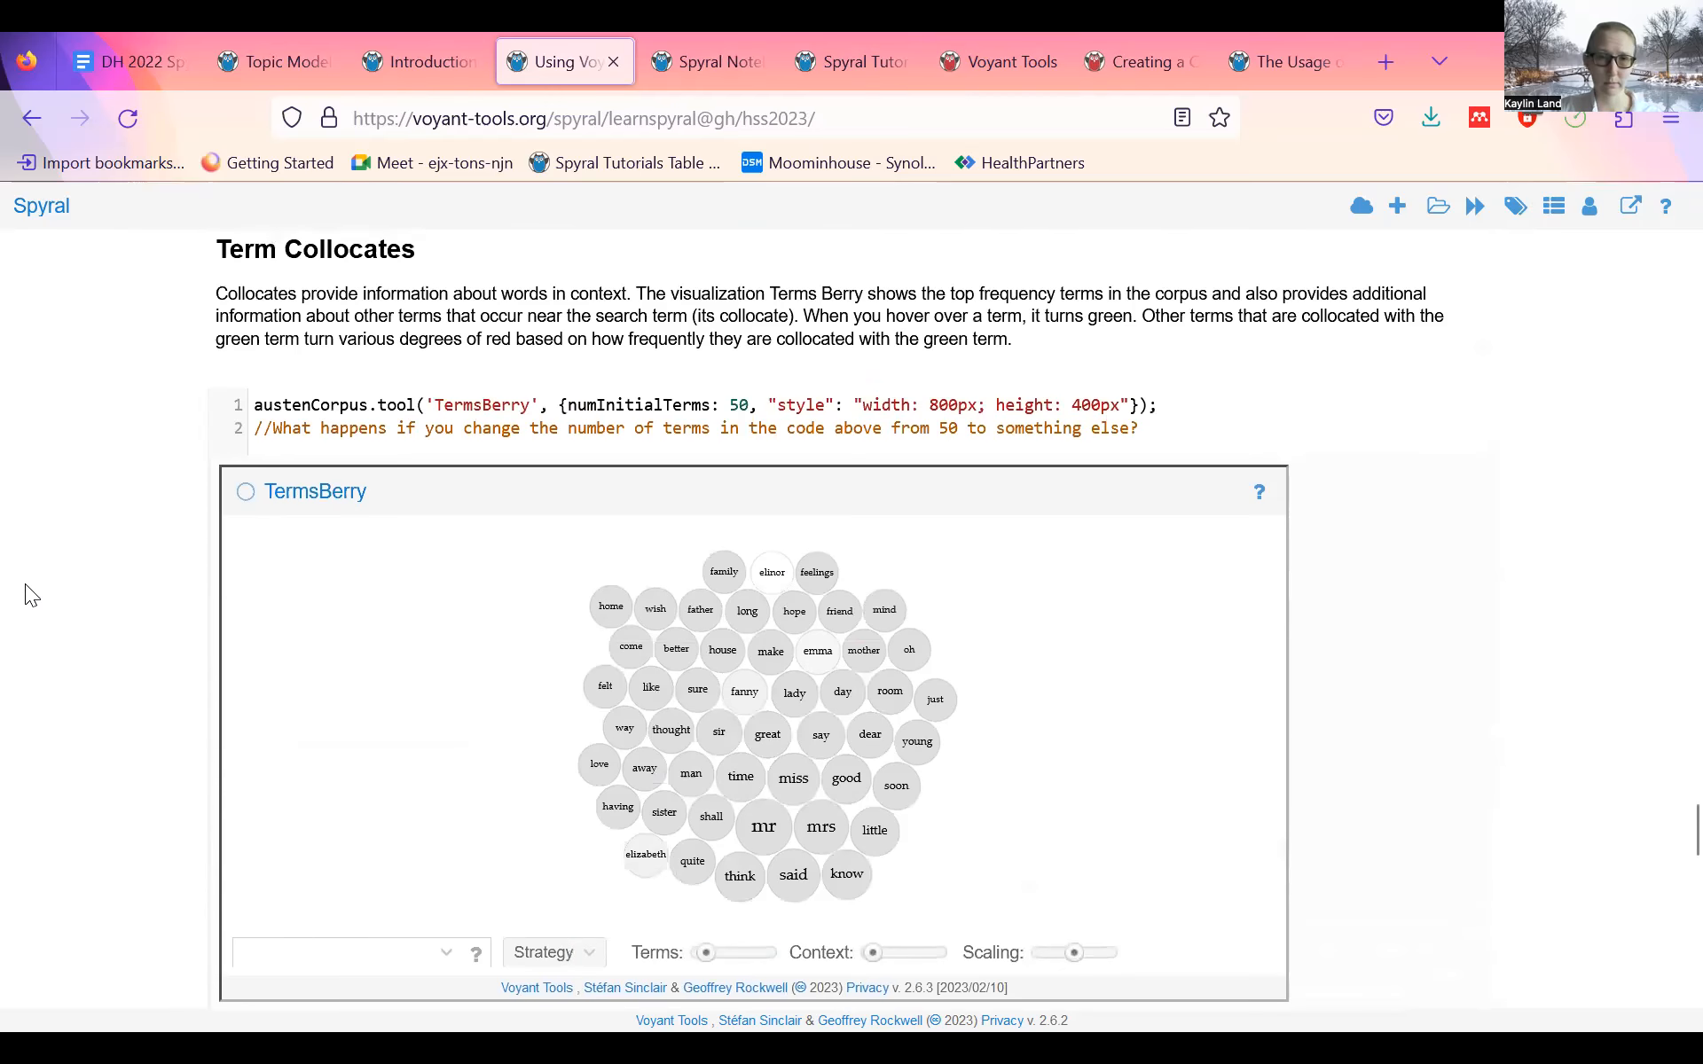
scroll(25, 586, up, 14)
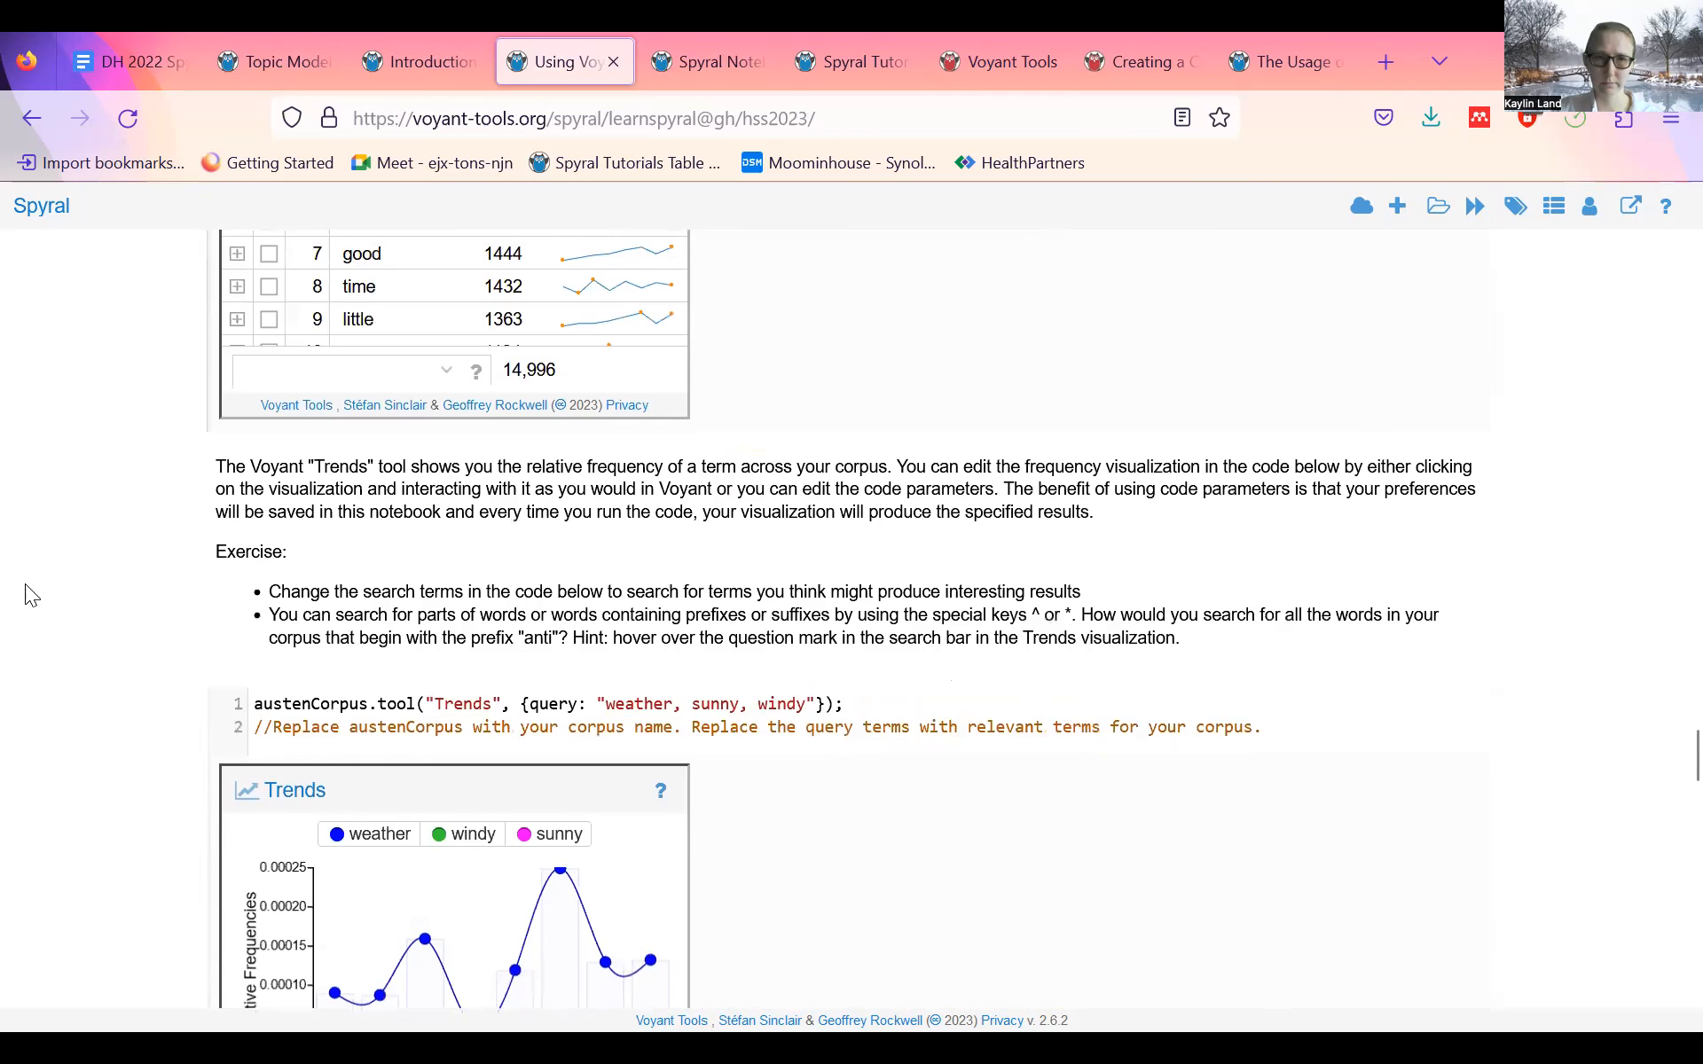
scroll(27, 594, up, 1)
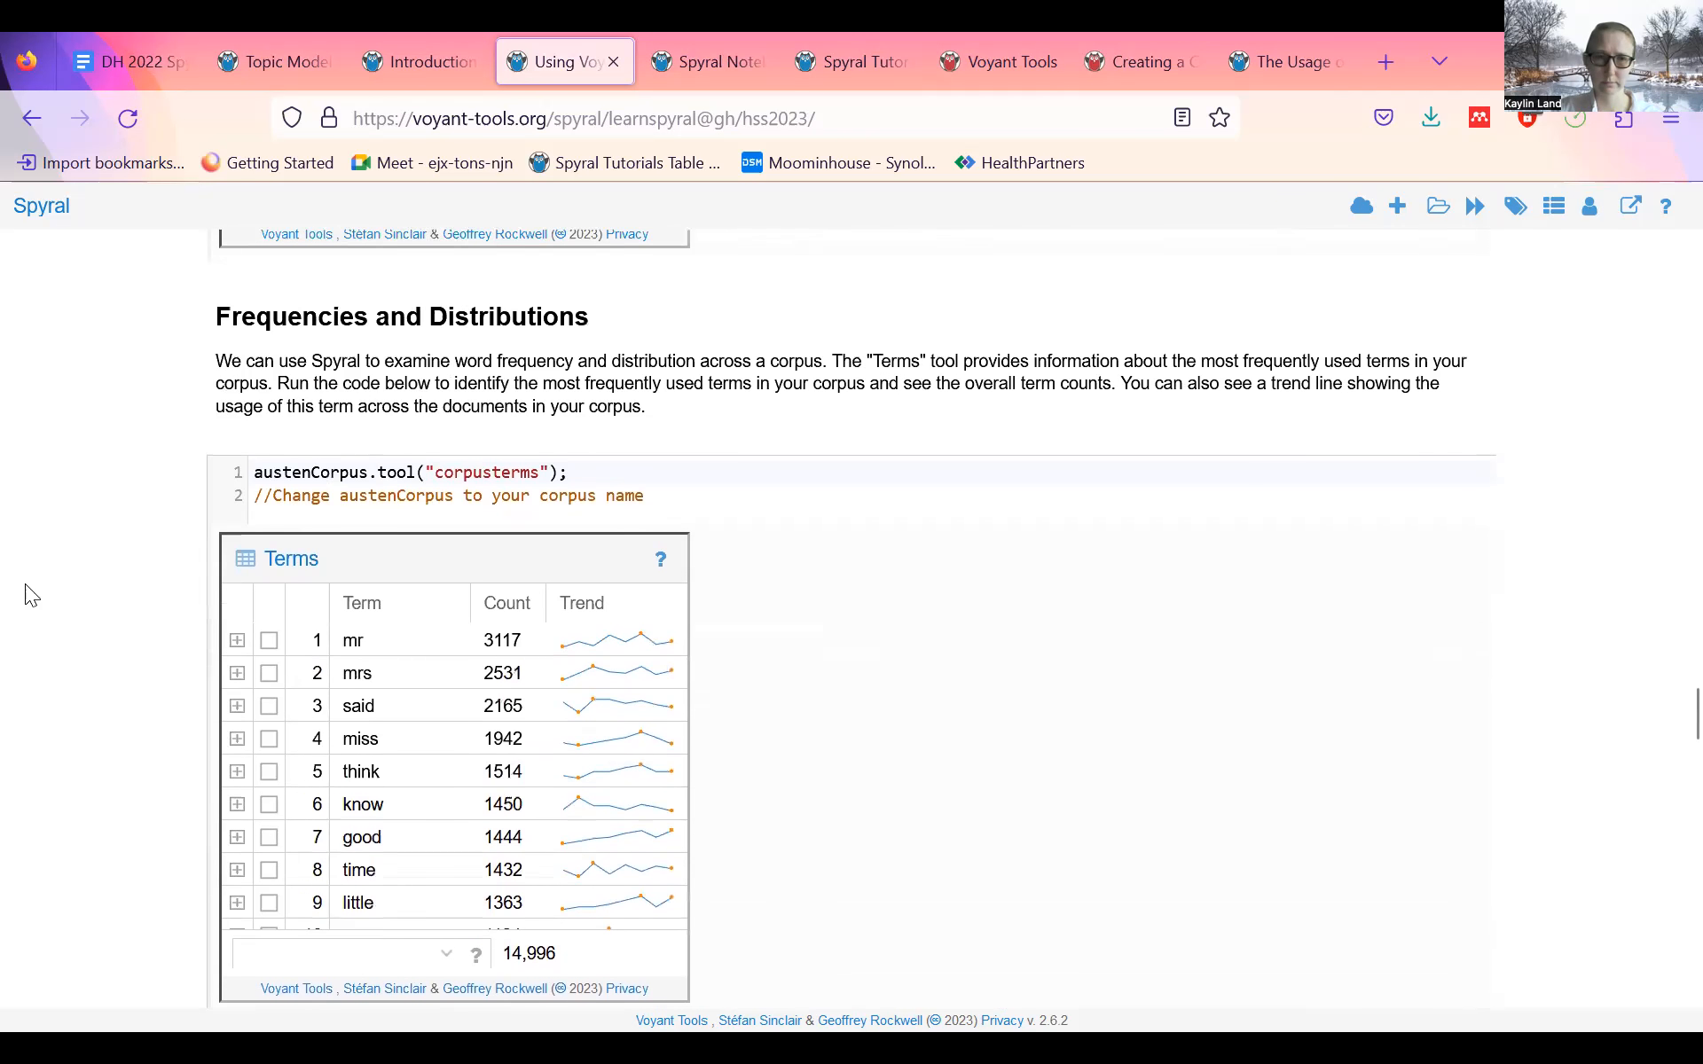
double_click(363, 470)
text(anne)
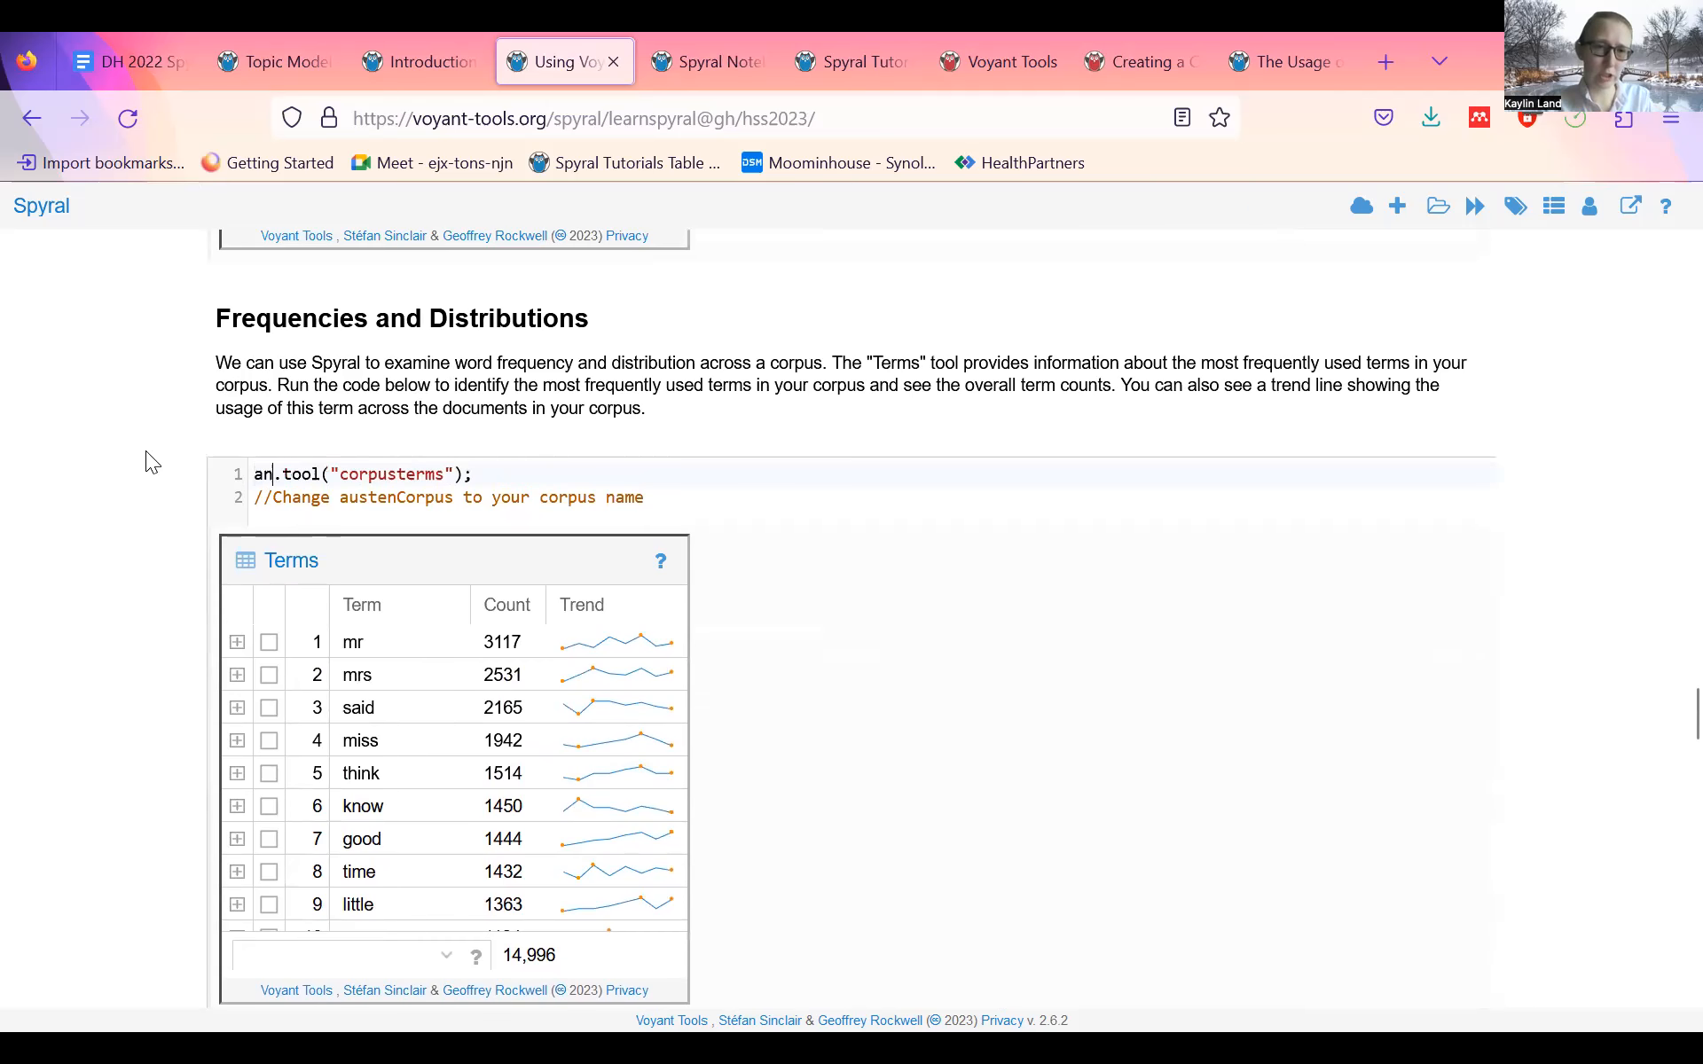
click(182, 470)
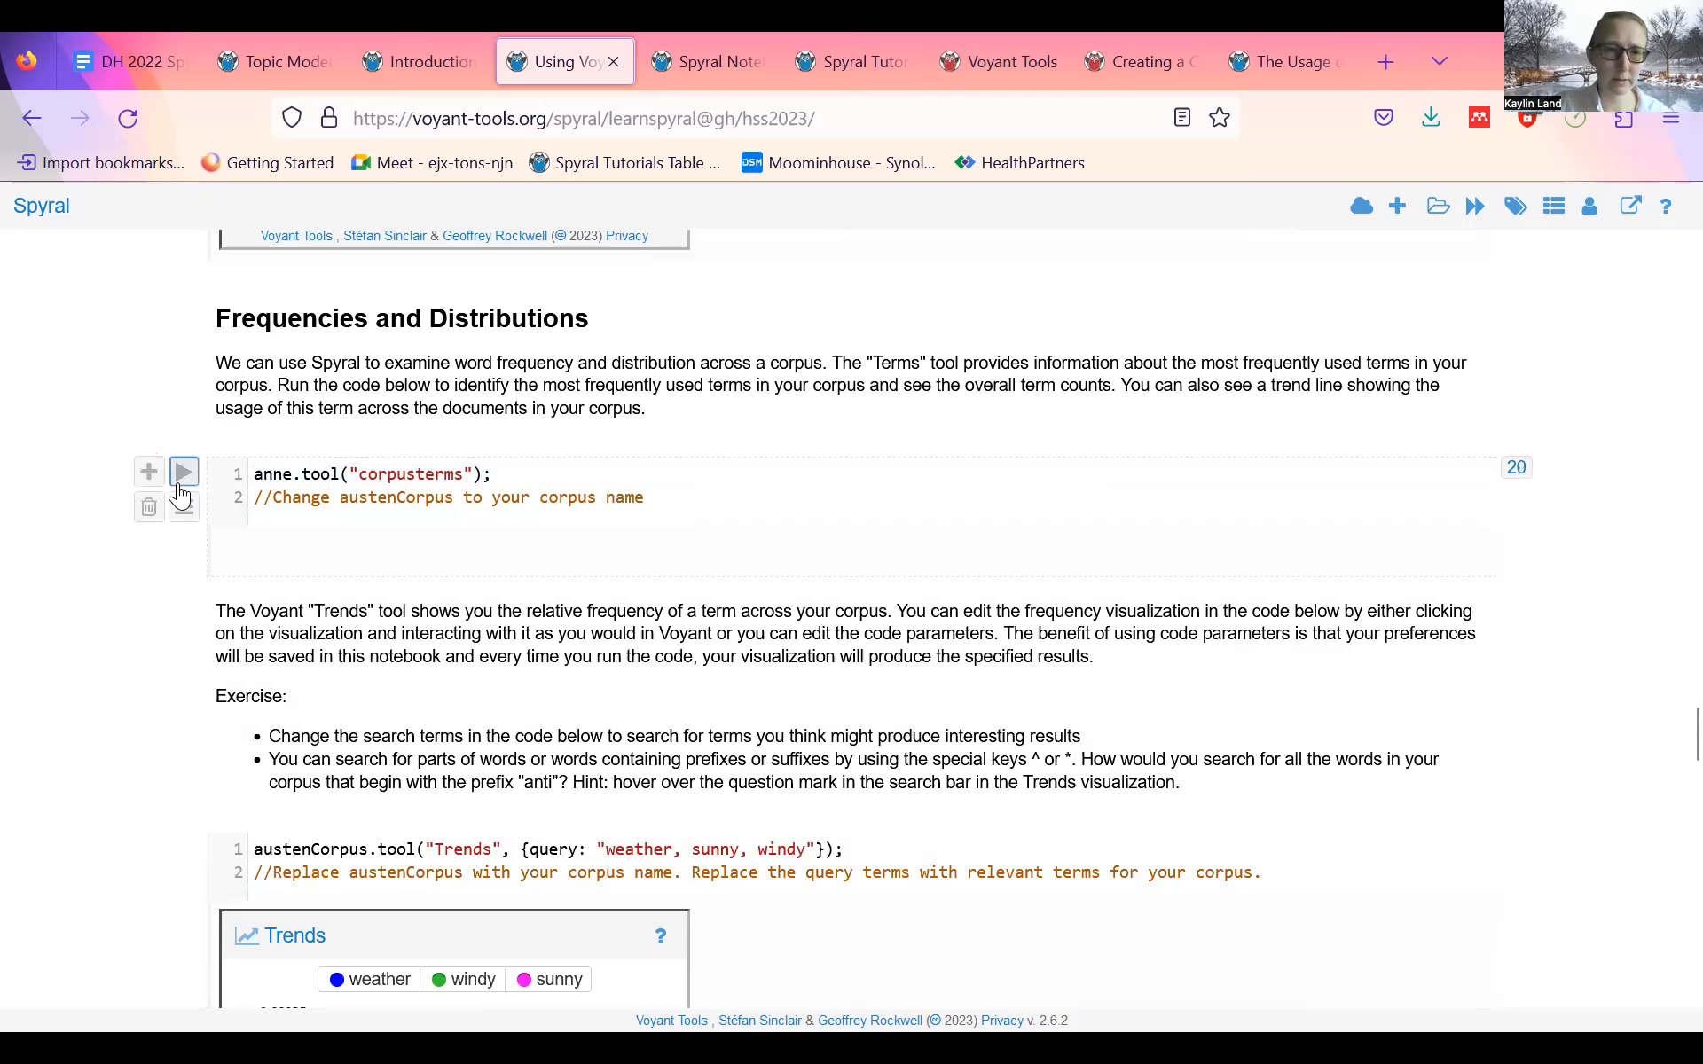
scroll(49, 530, down, 1)
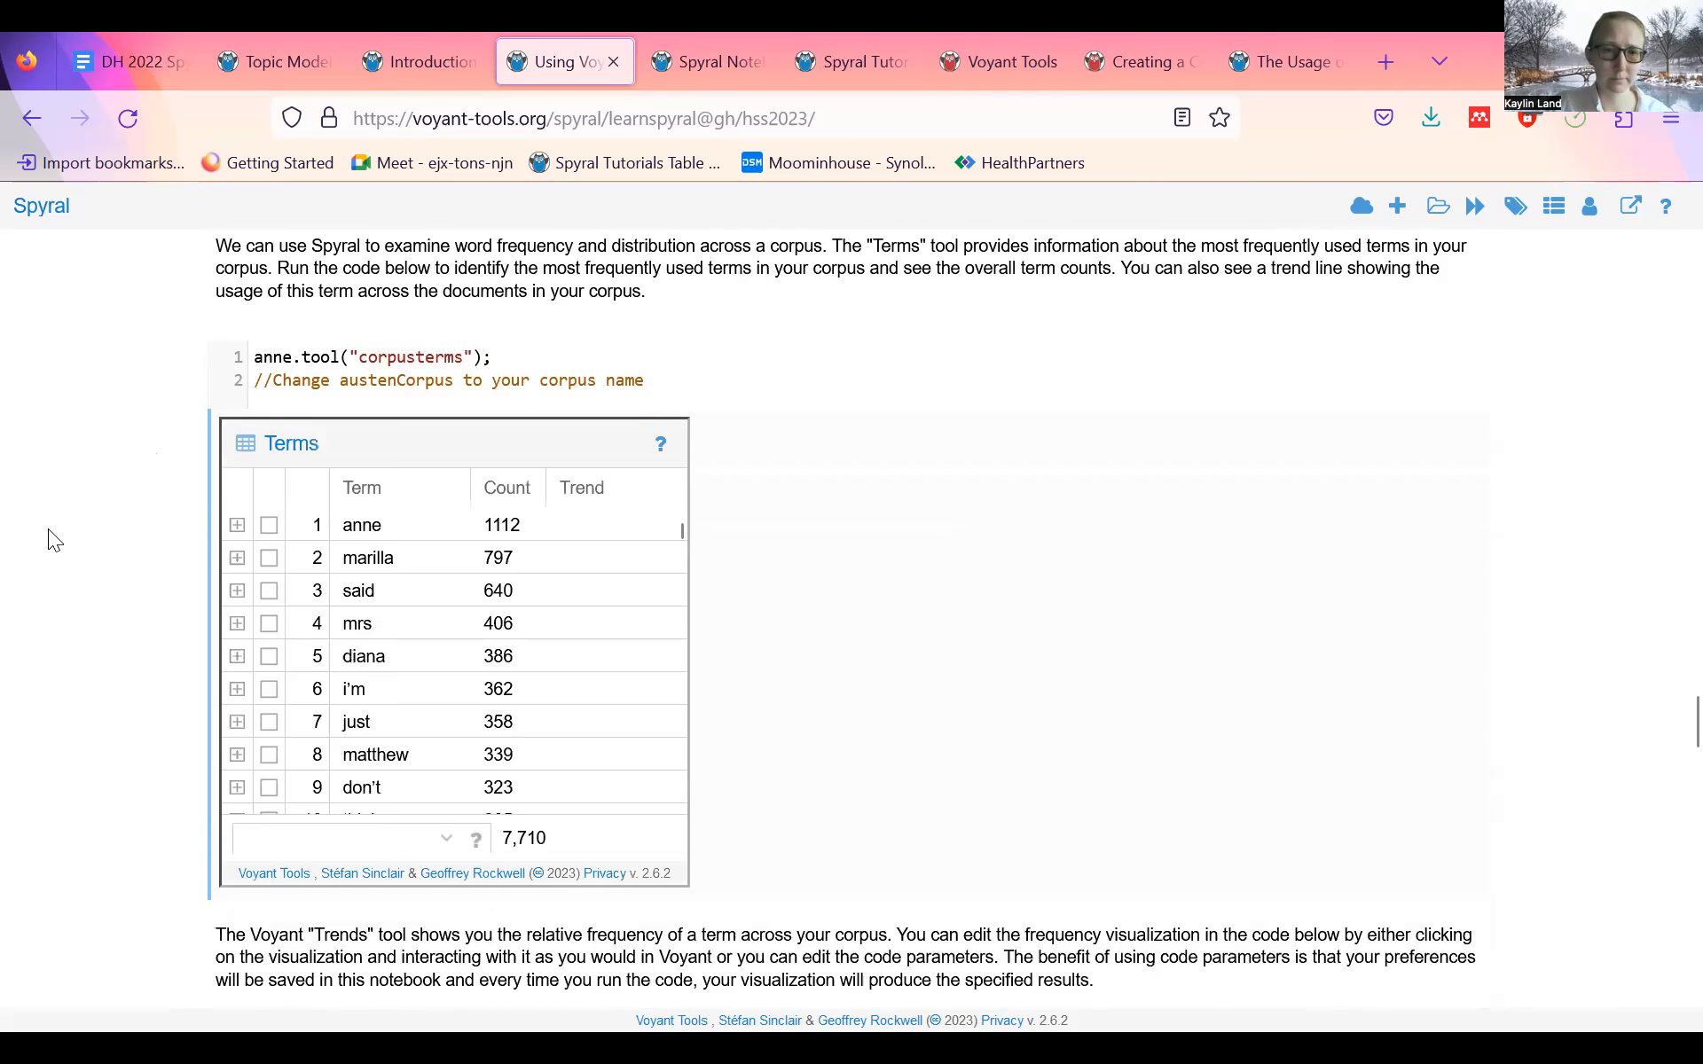
scroll(48, 529, down, 1)
scroll(62, 519, up, 1)
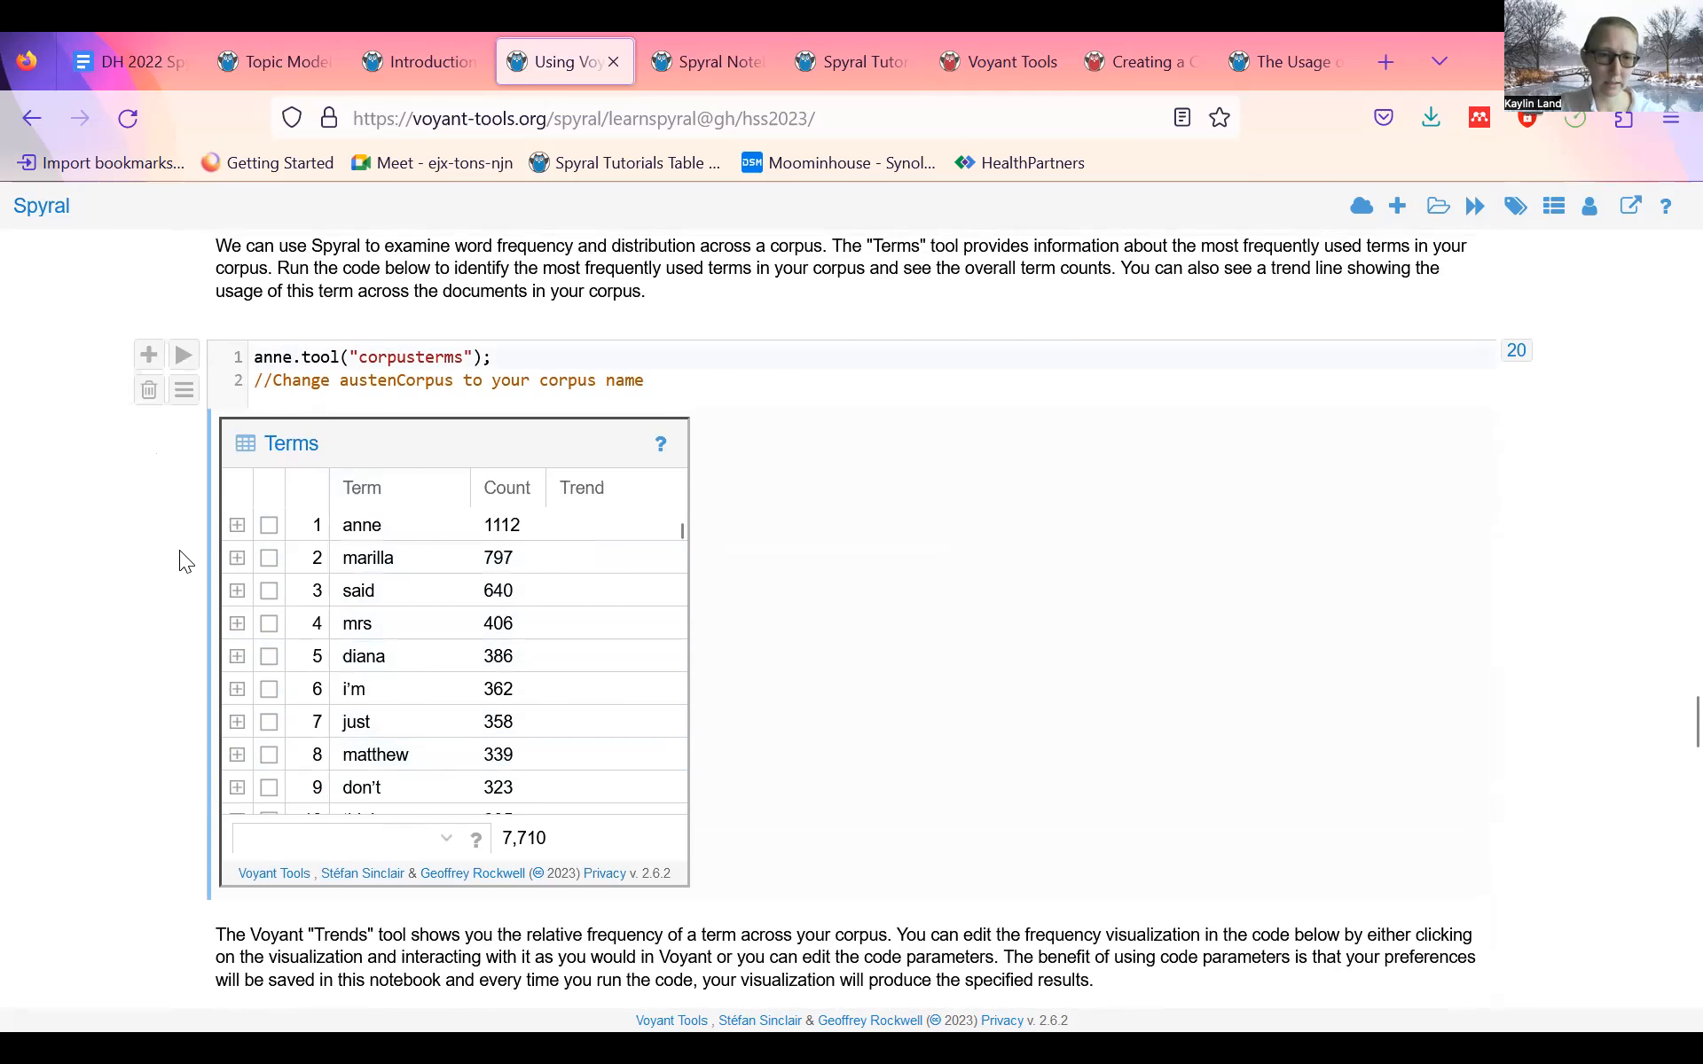
- Expand the term "anne" in the Terms panel and examine its distribution, collocates, correlations and phrases
click(237, 526)
click(237, 526)
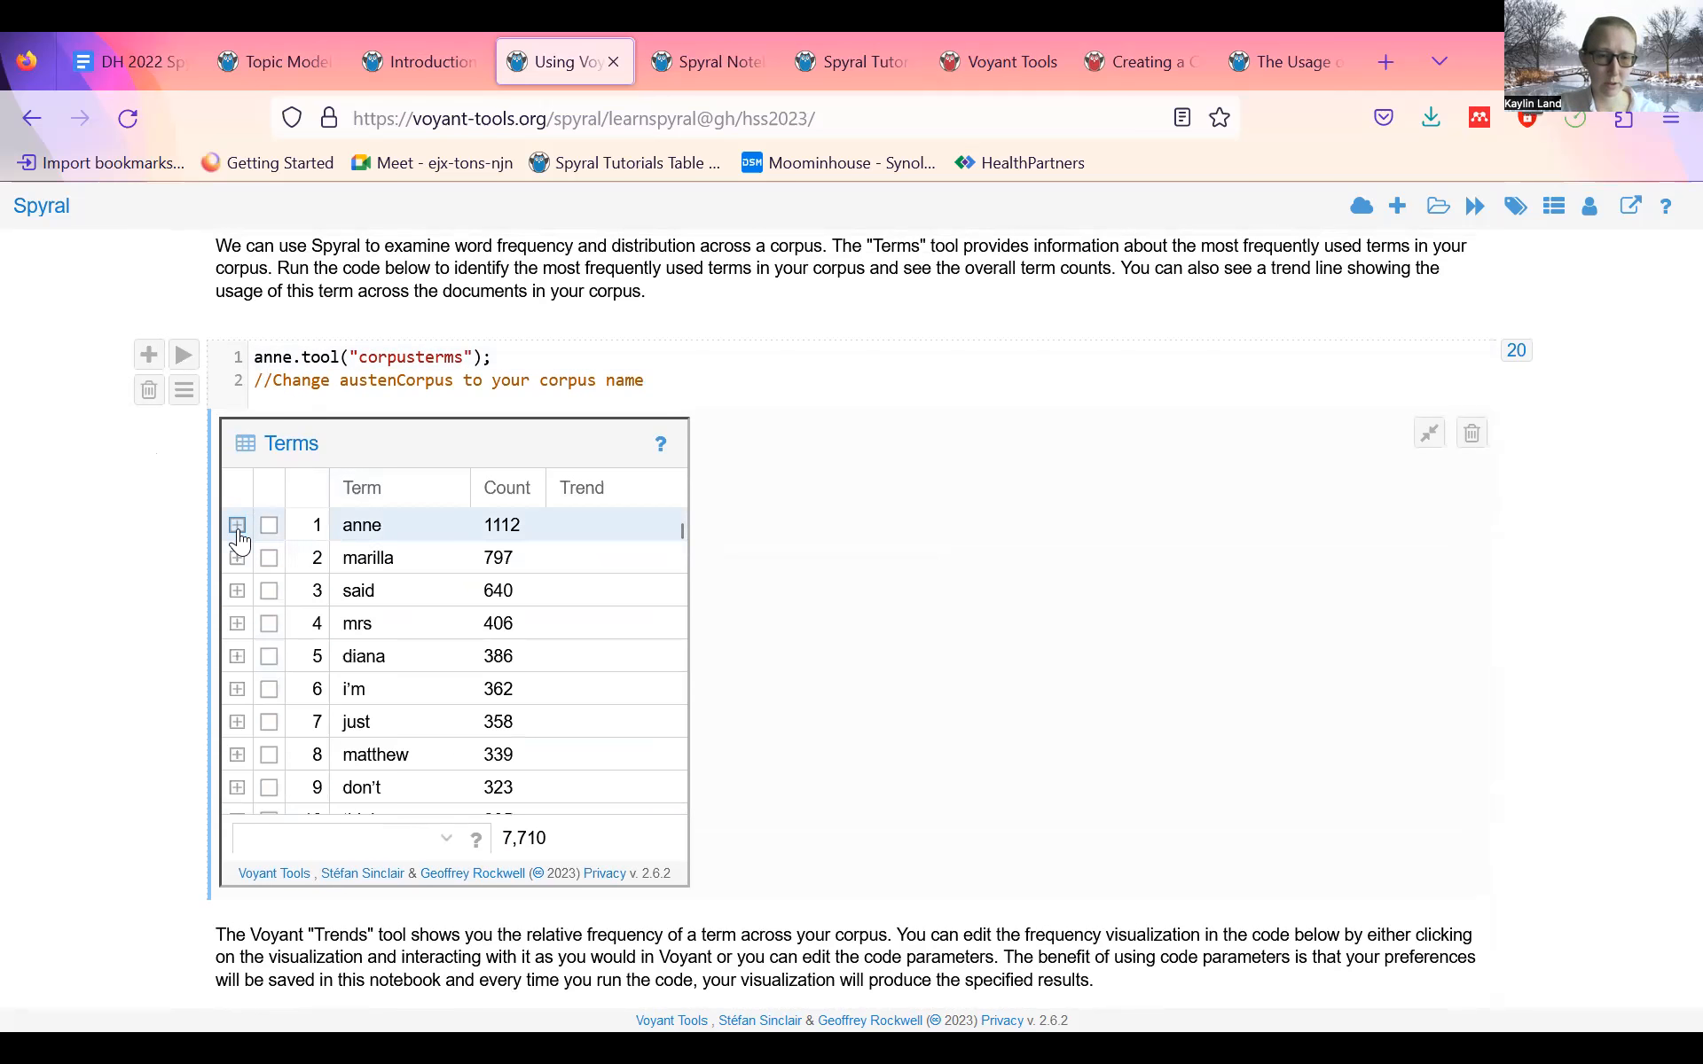
click(236, 525)
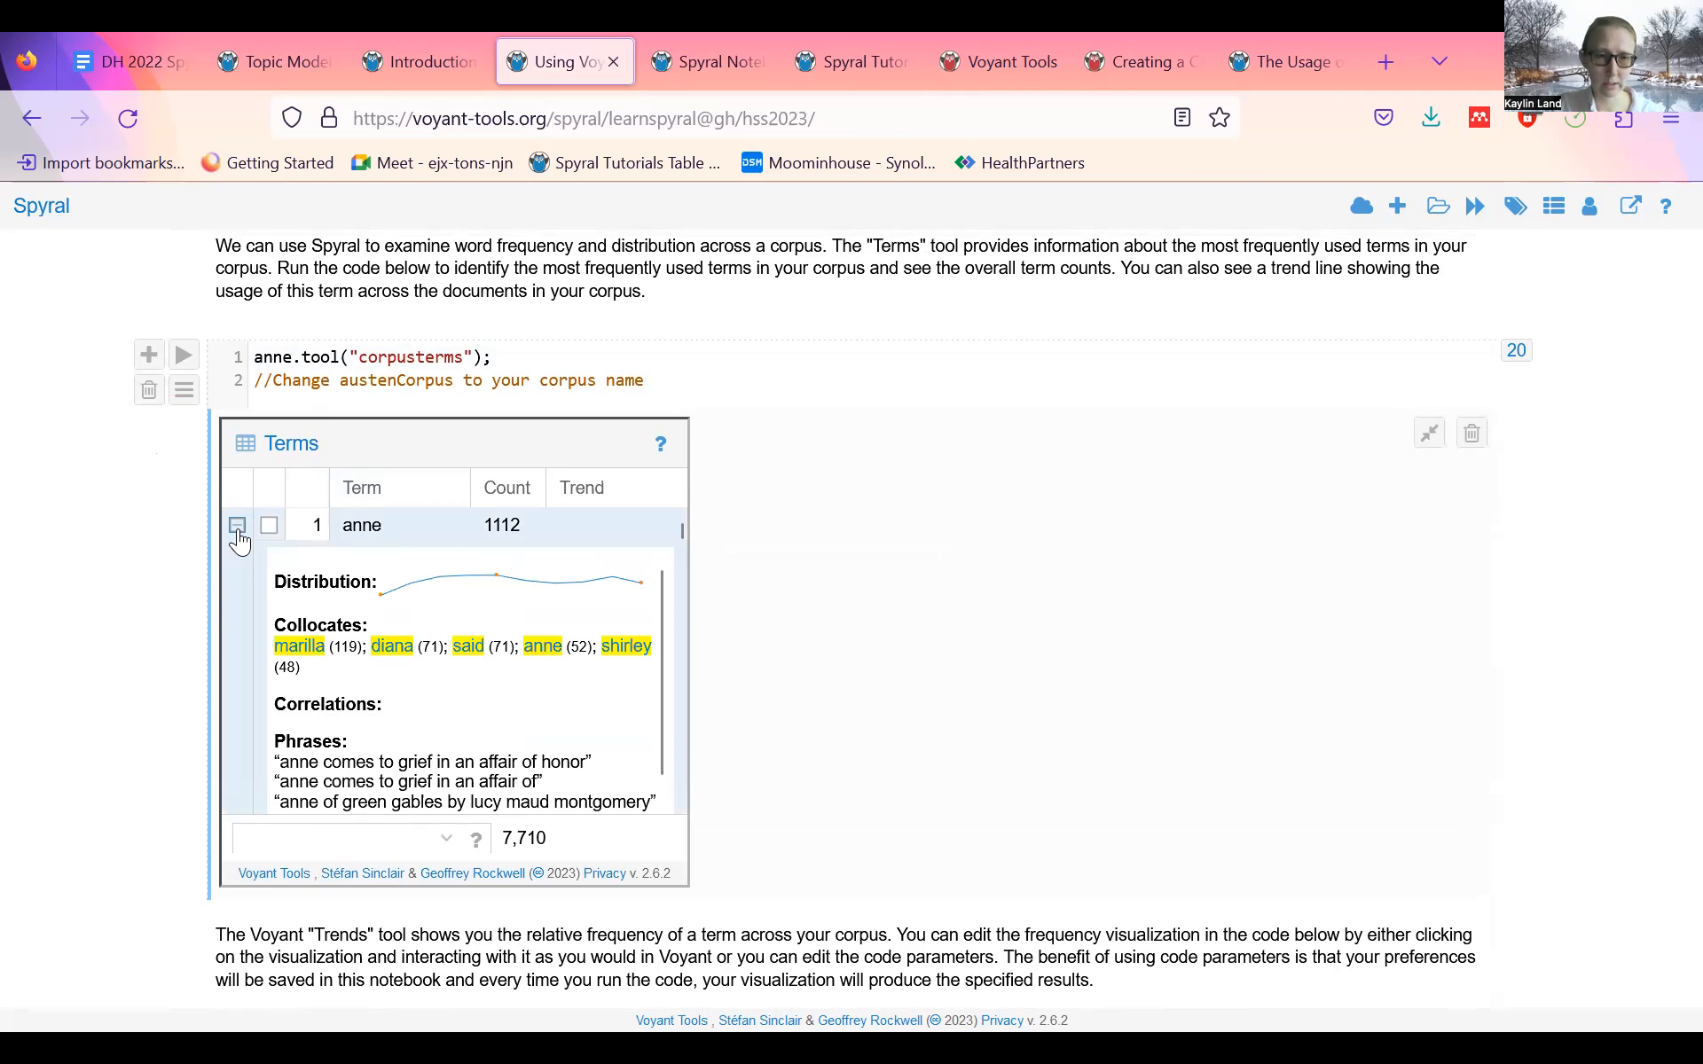
click(237, 526)
click(236, 526)
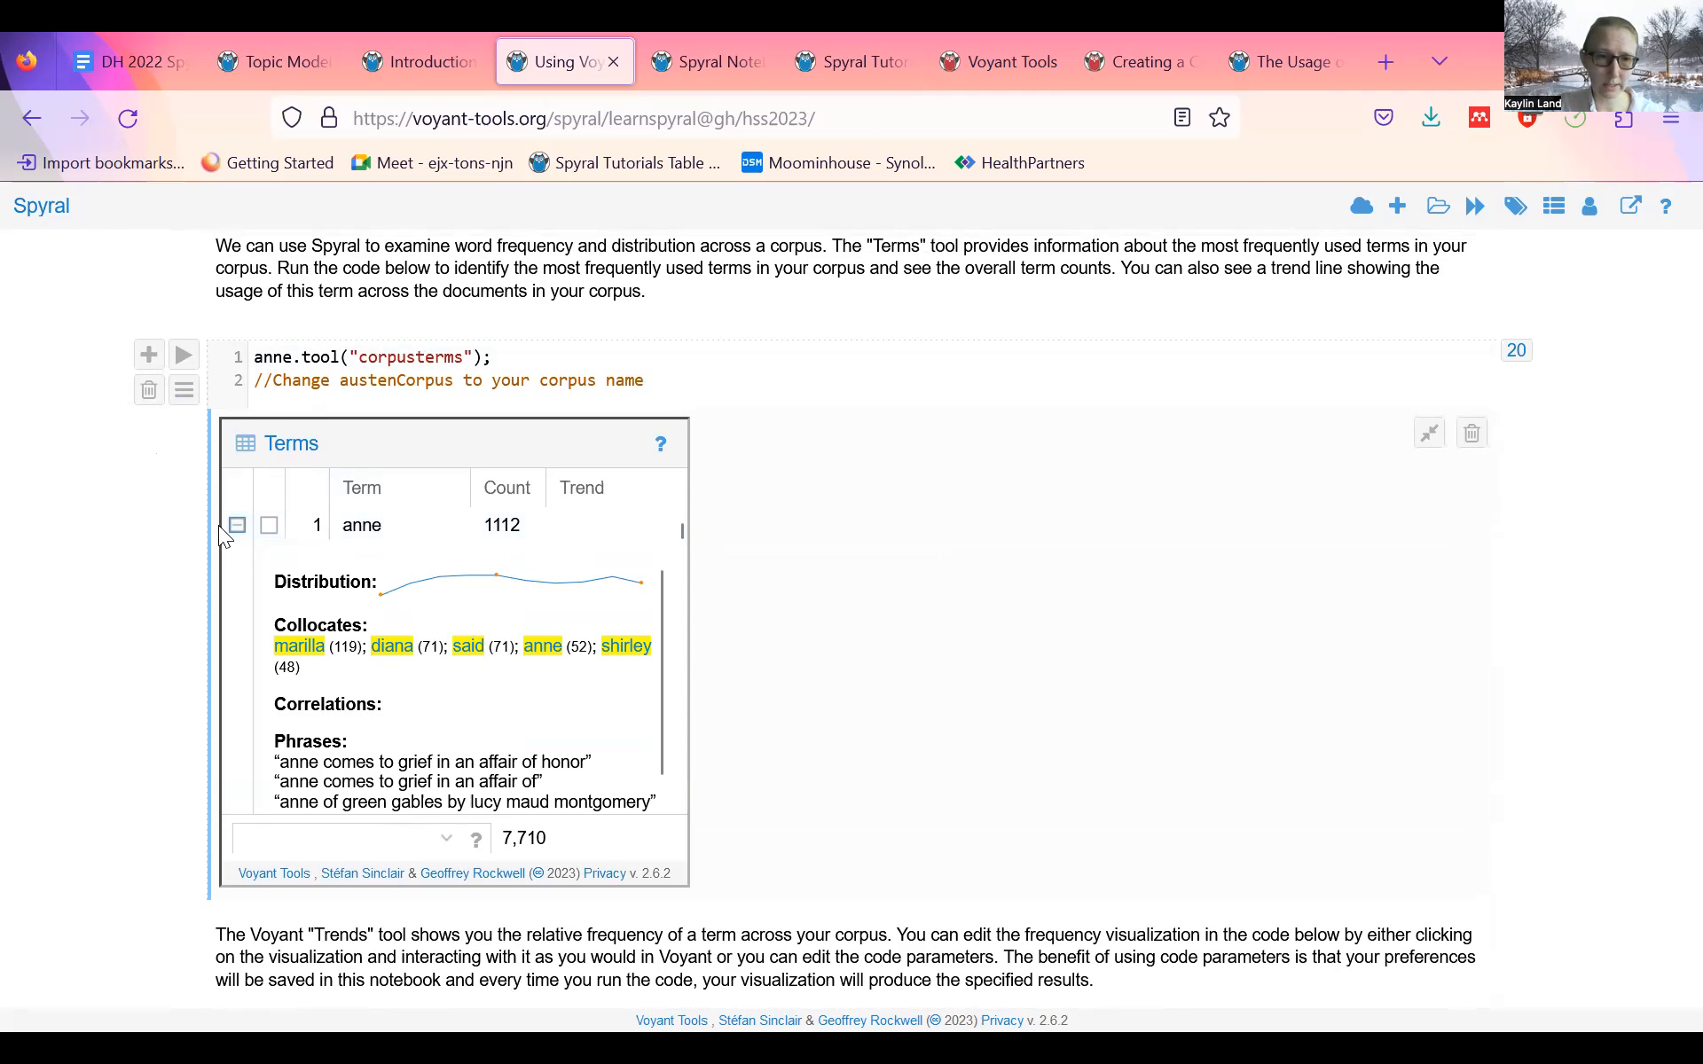
scroll(321, 663, down, 1)
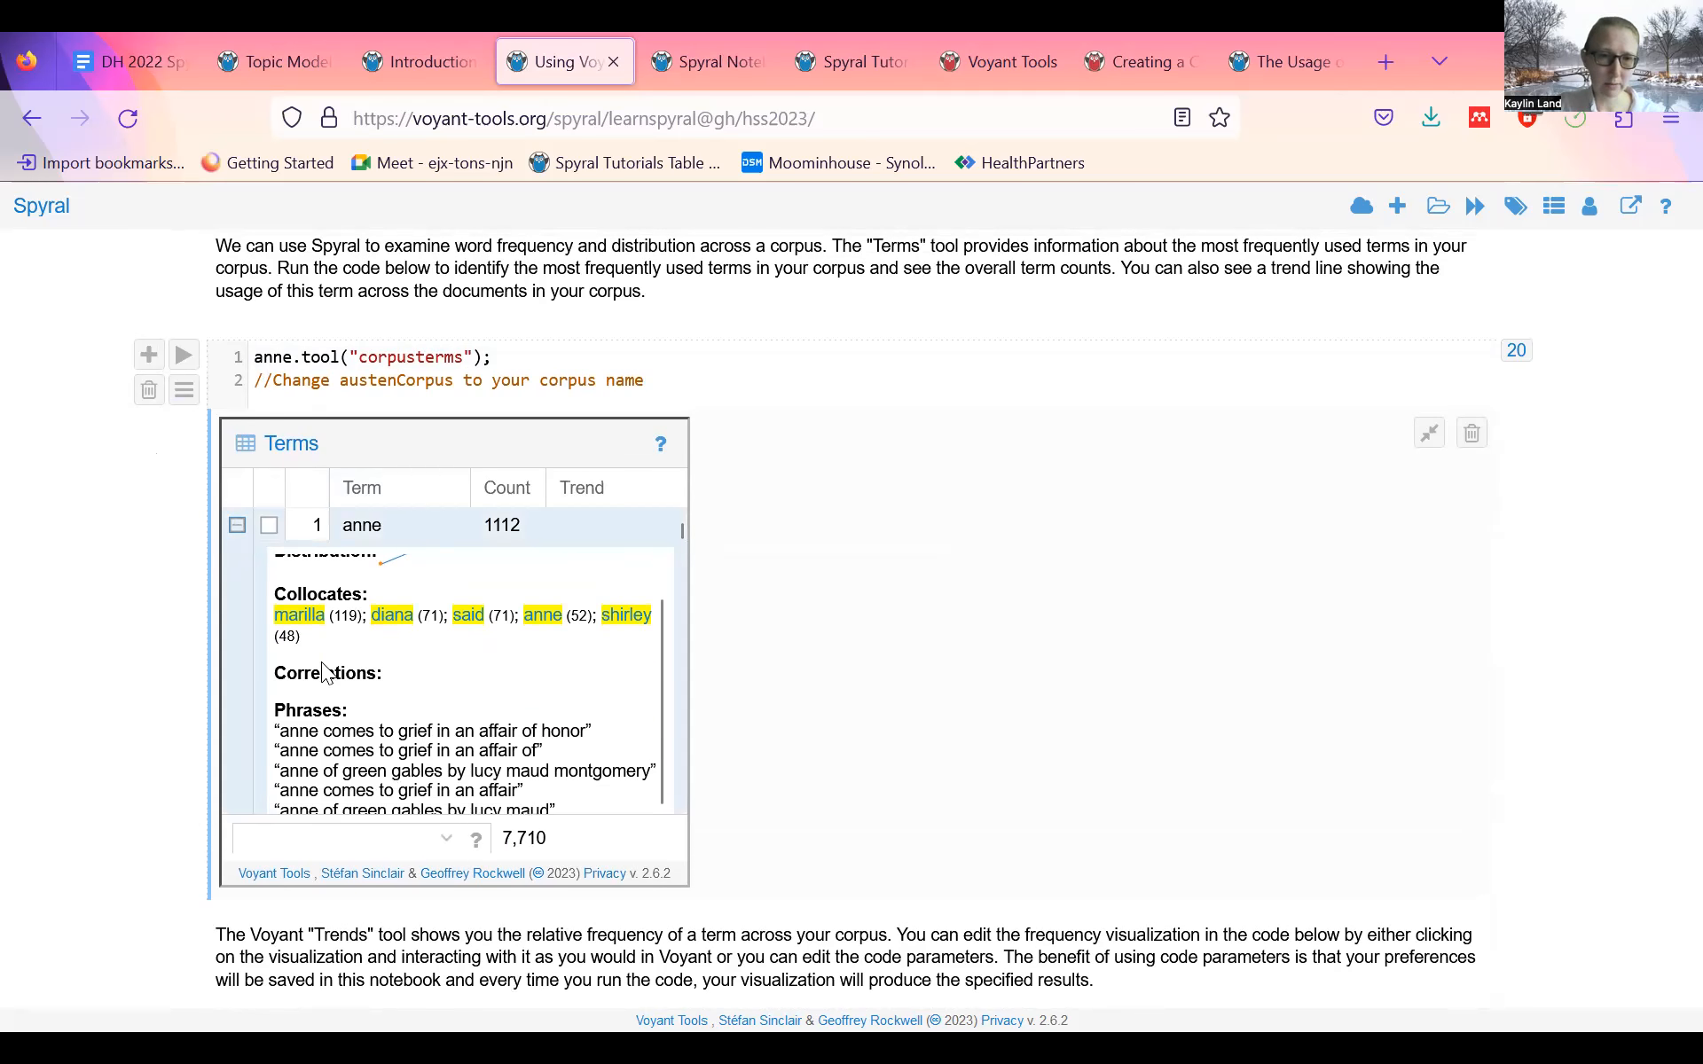
scroll(321, 663, up, 1)
scroll(131, 598, down, 2)
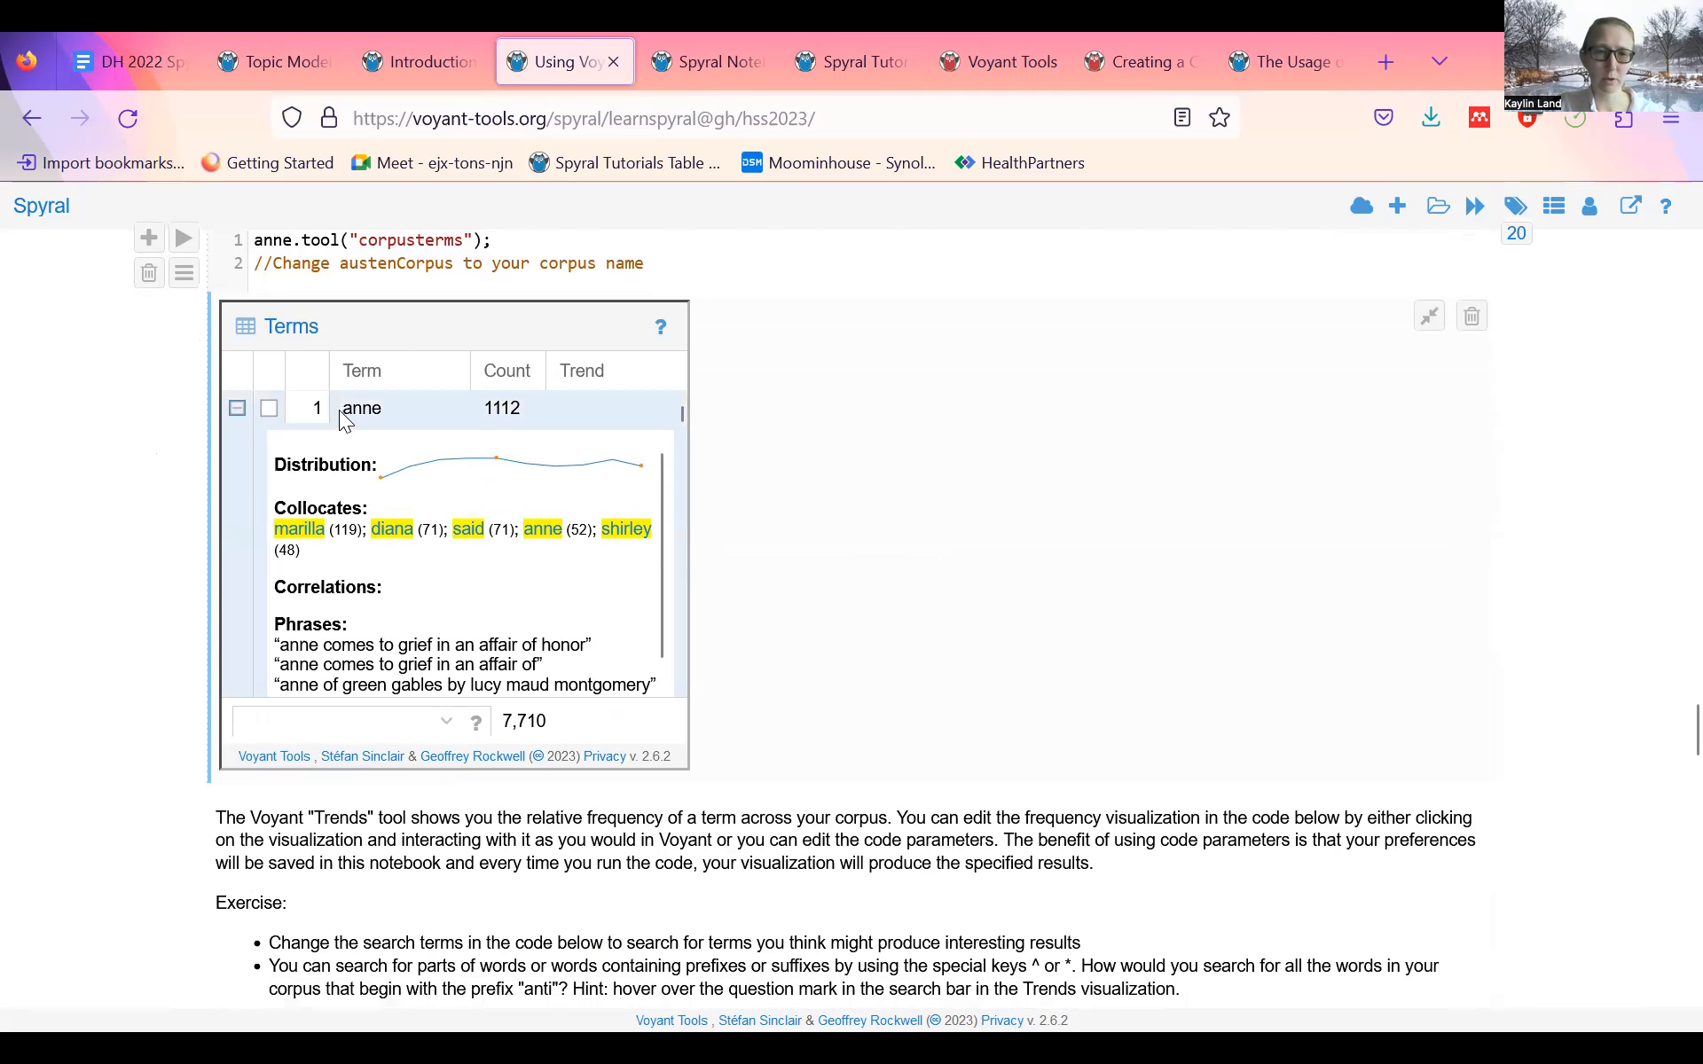
mouse_move(383, 465)
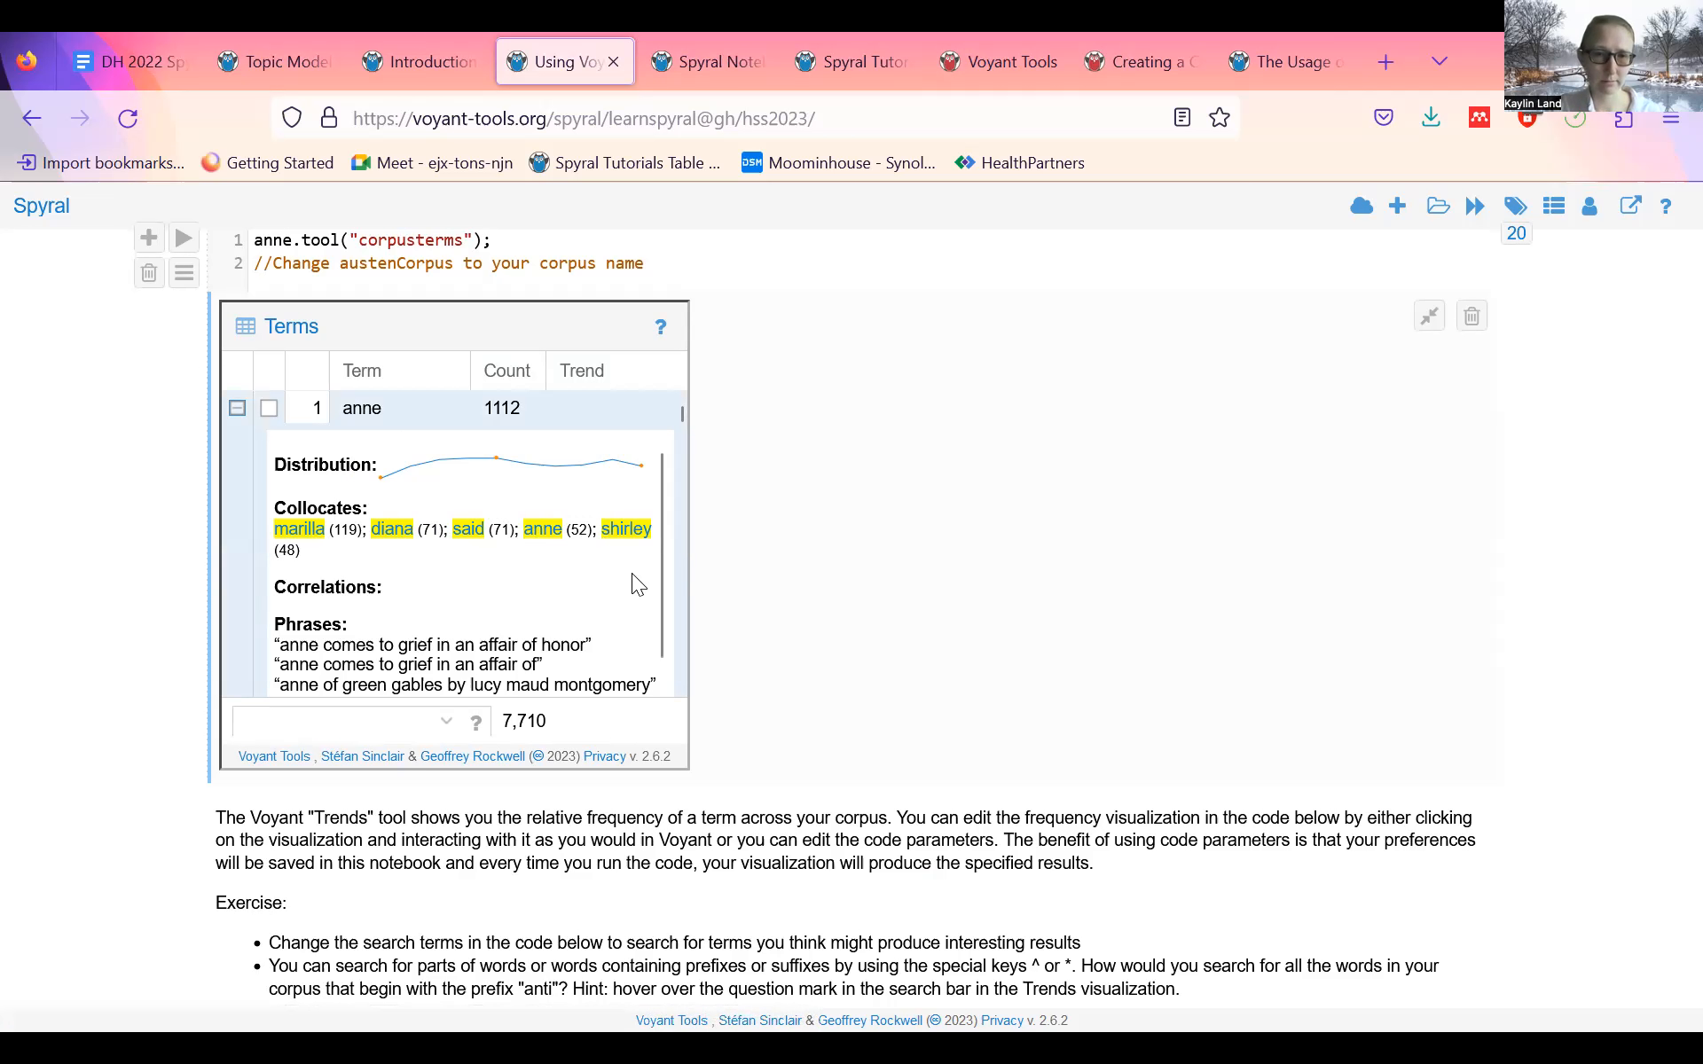
scroll(632, 575, down, 1)
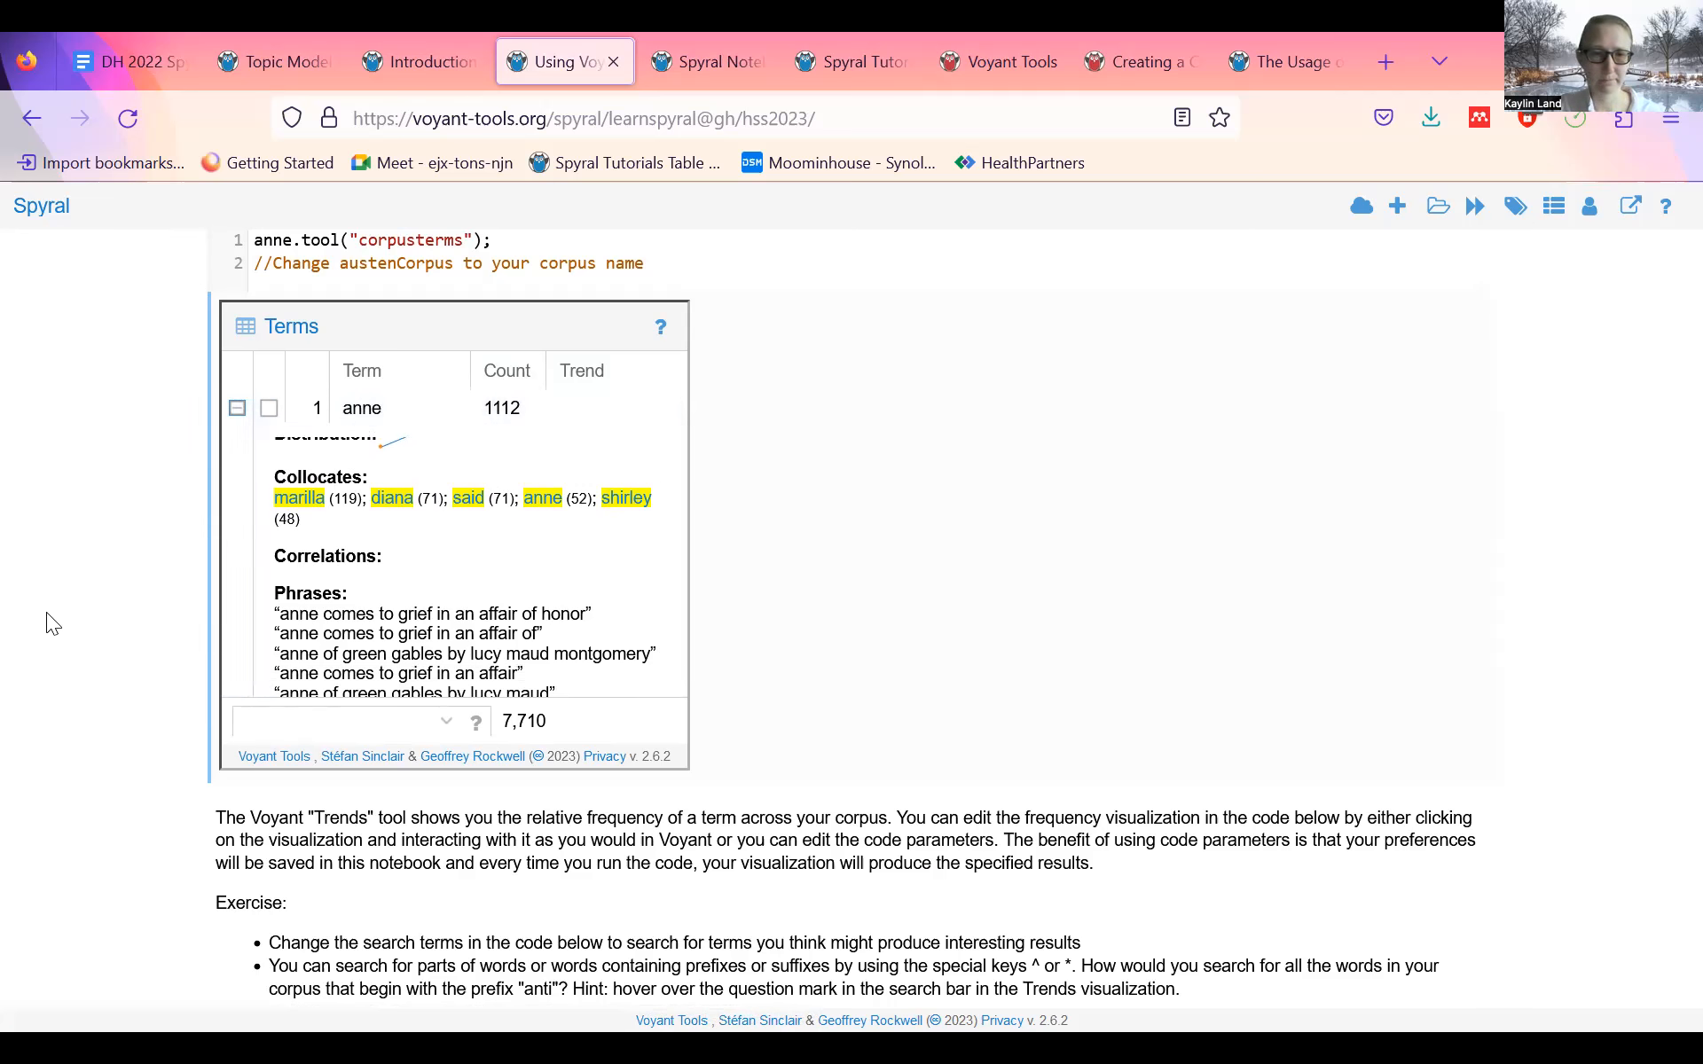
- Open the term "said" from the Terms list in Voyant Tools, examine its trend across document segments, and return to the notebook
scroll(413, 574, down, 3)
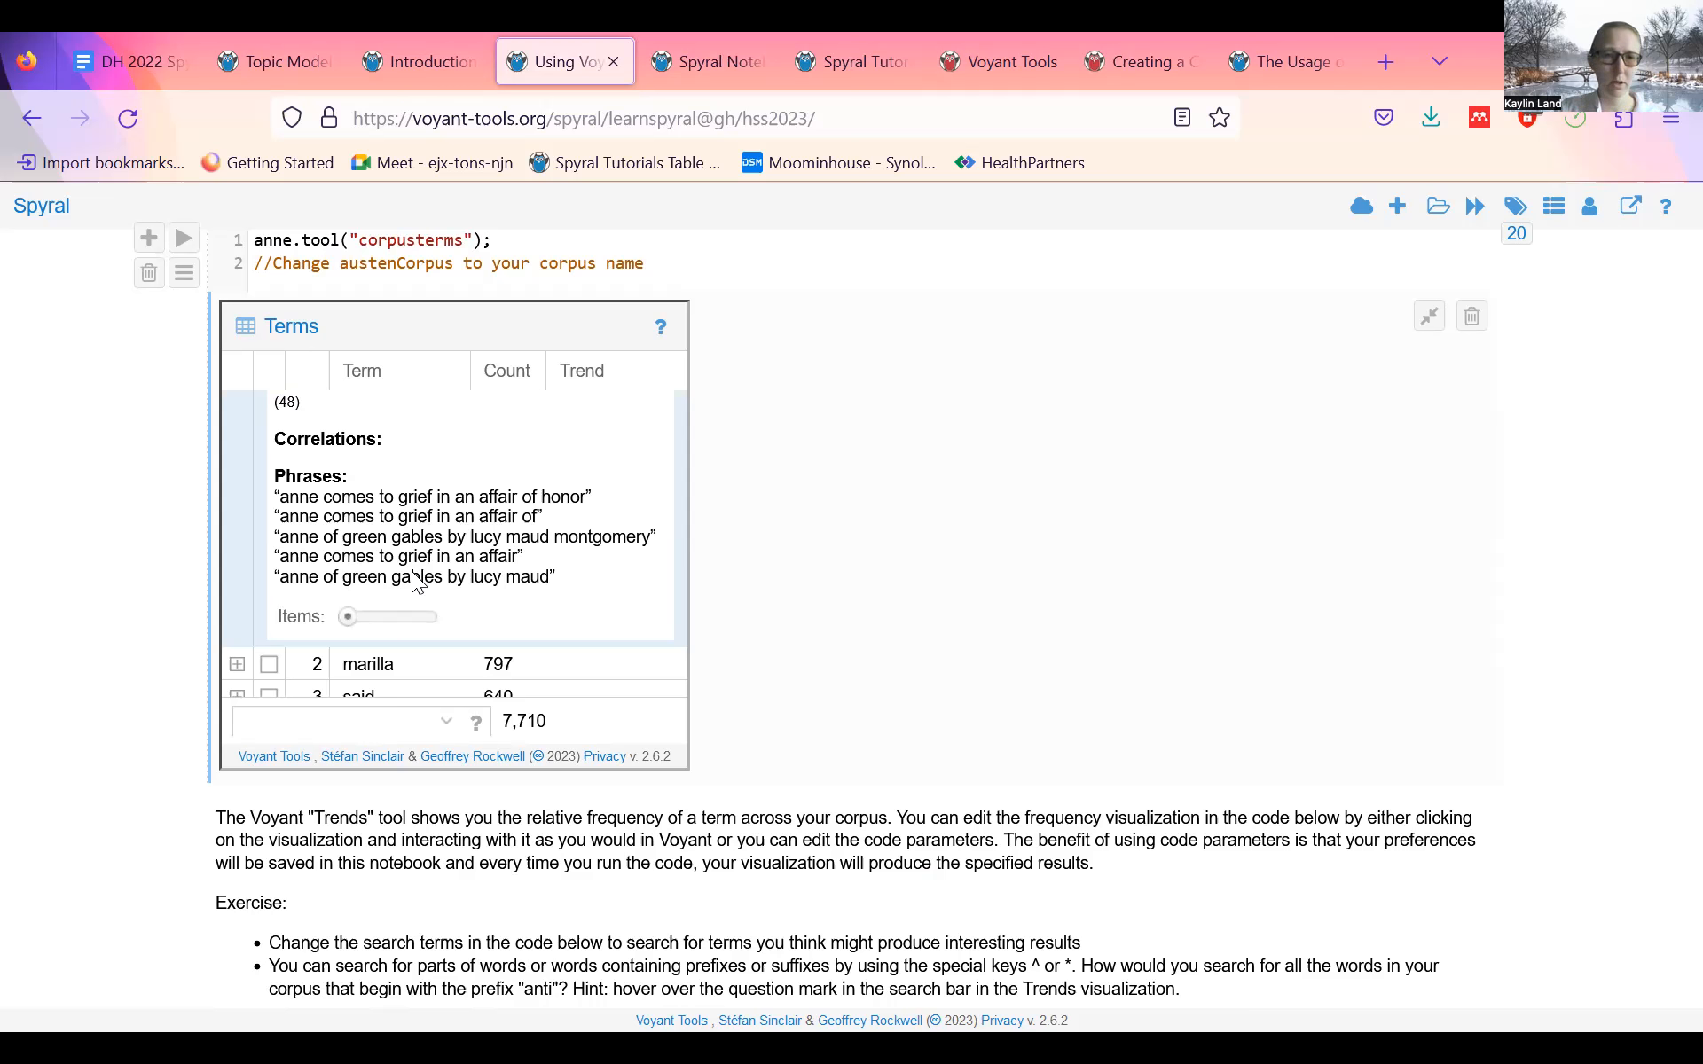
scroll(411, 576, down, 1)
scroll(411, 576, down, 3)
scroll(411, 576, up, 3)
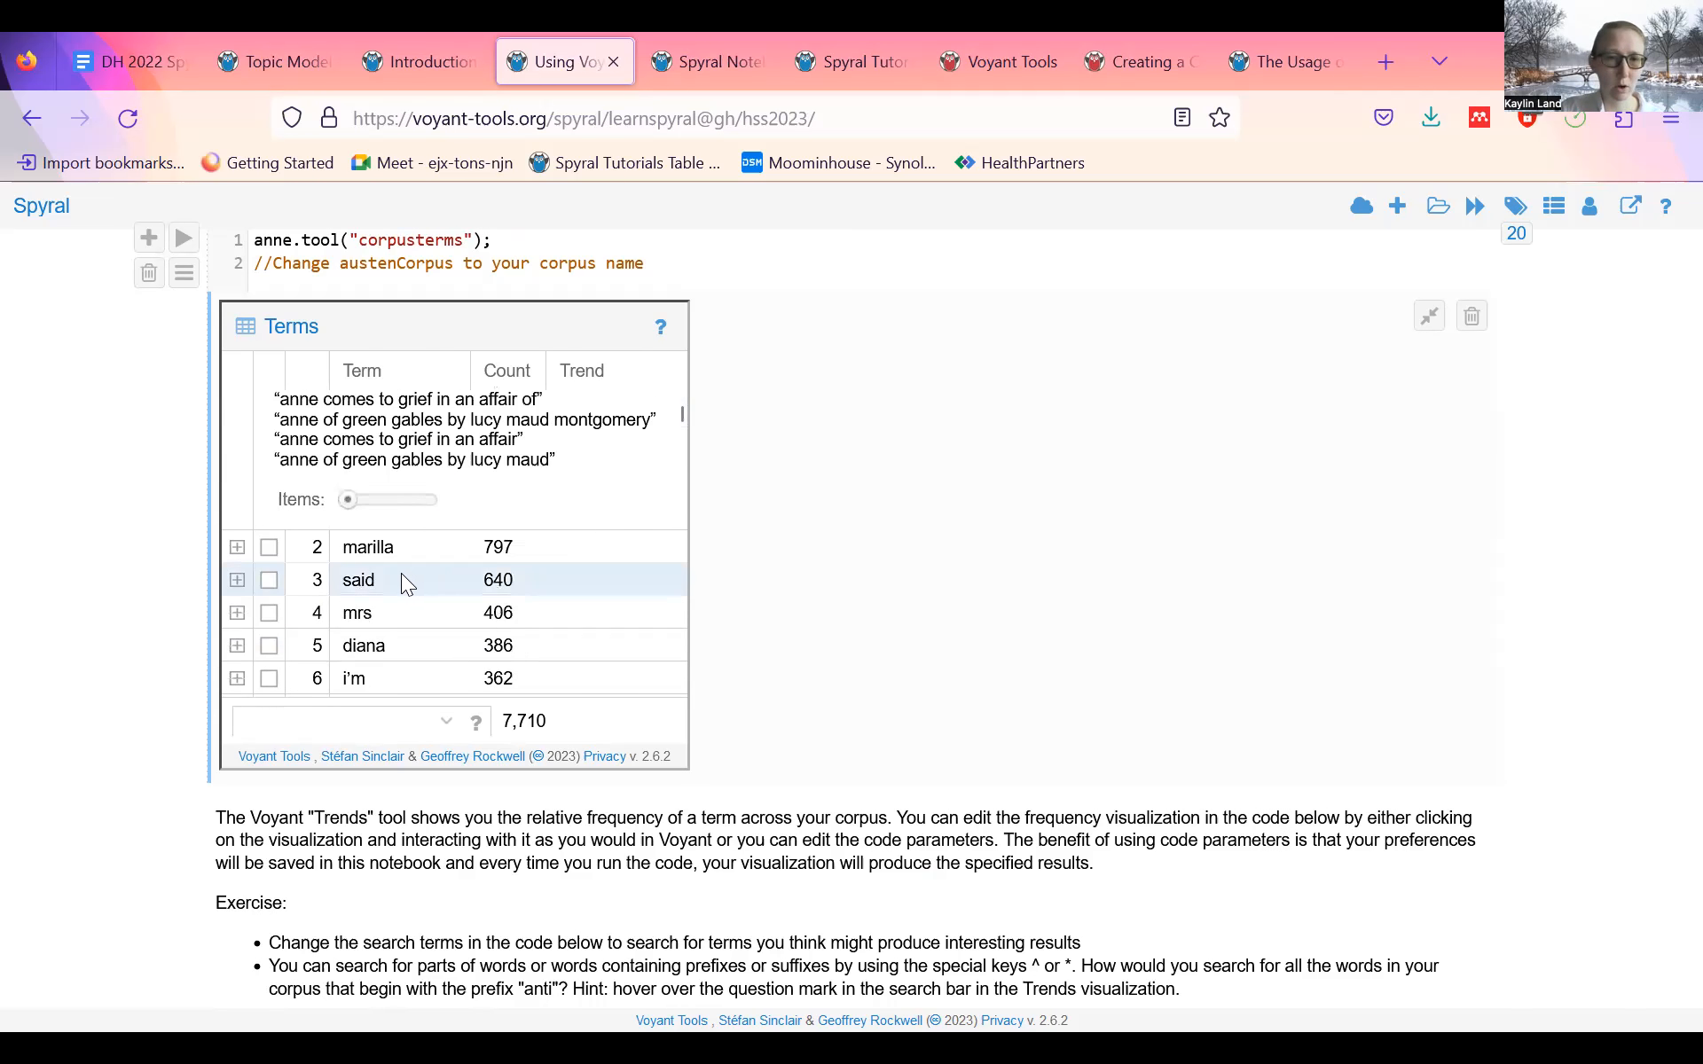
click(401, 575)
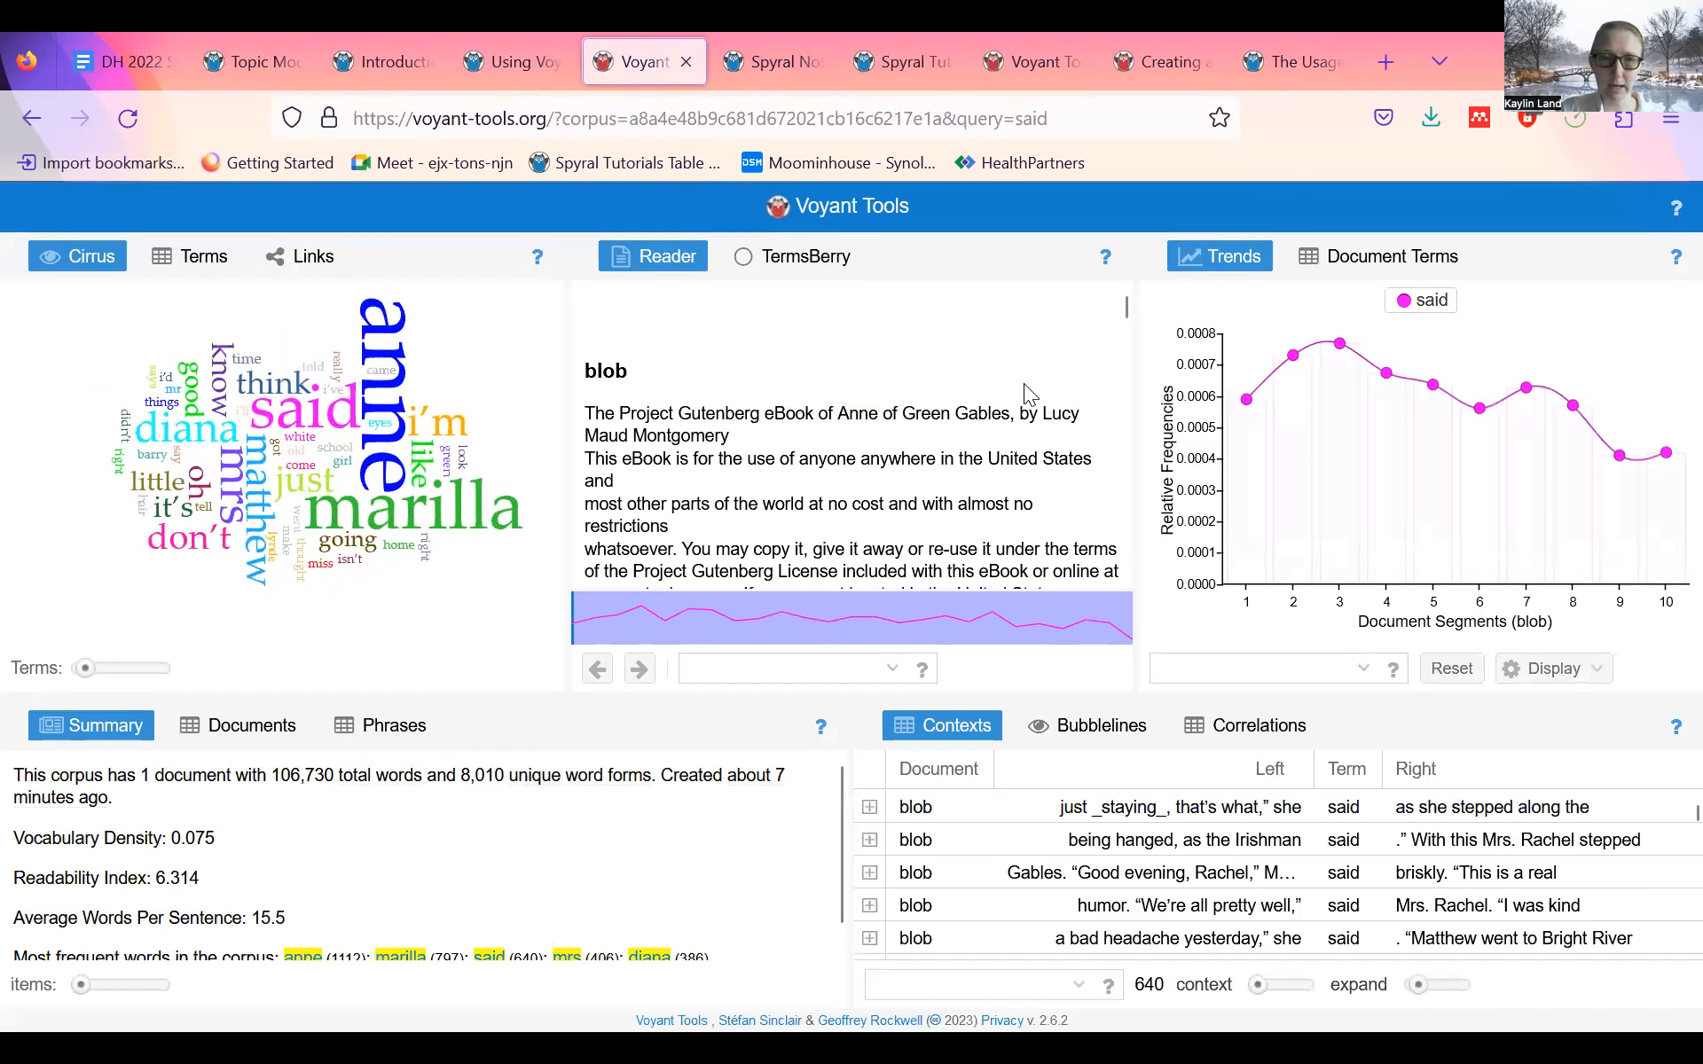
mouse_move(1299, 356)
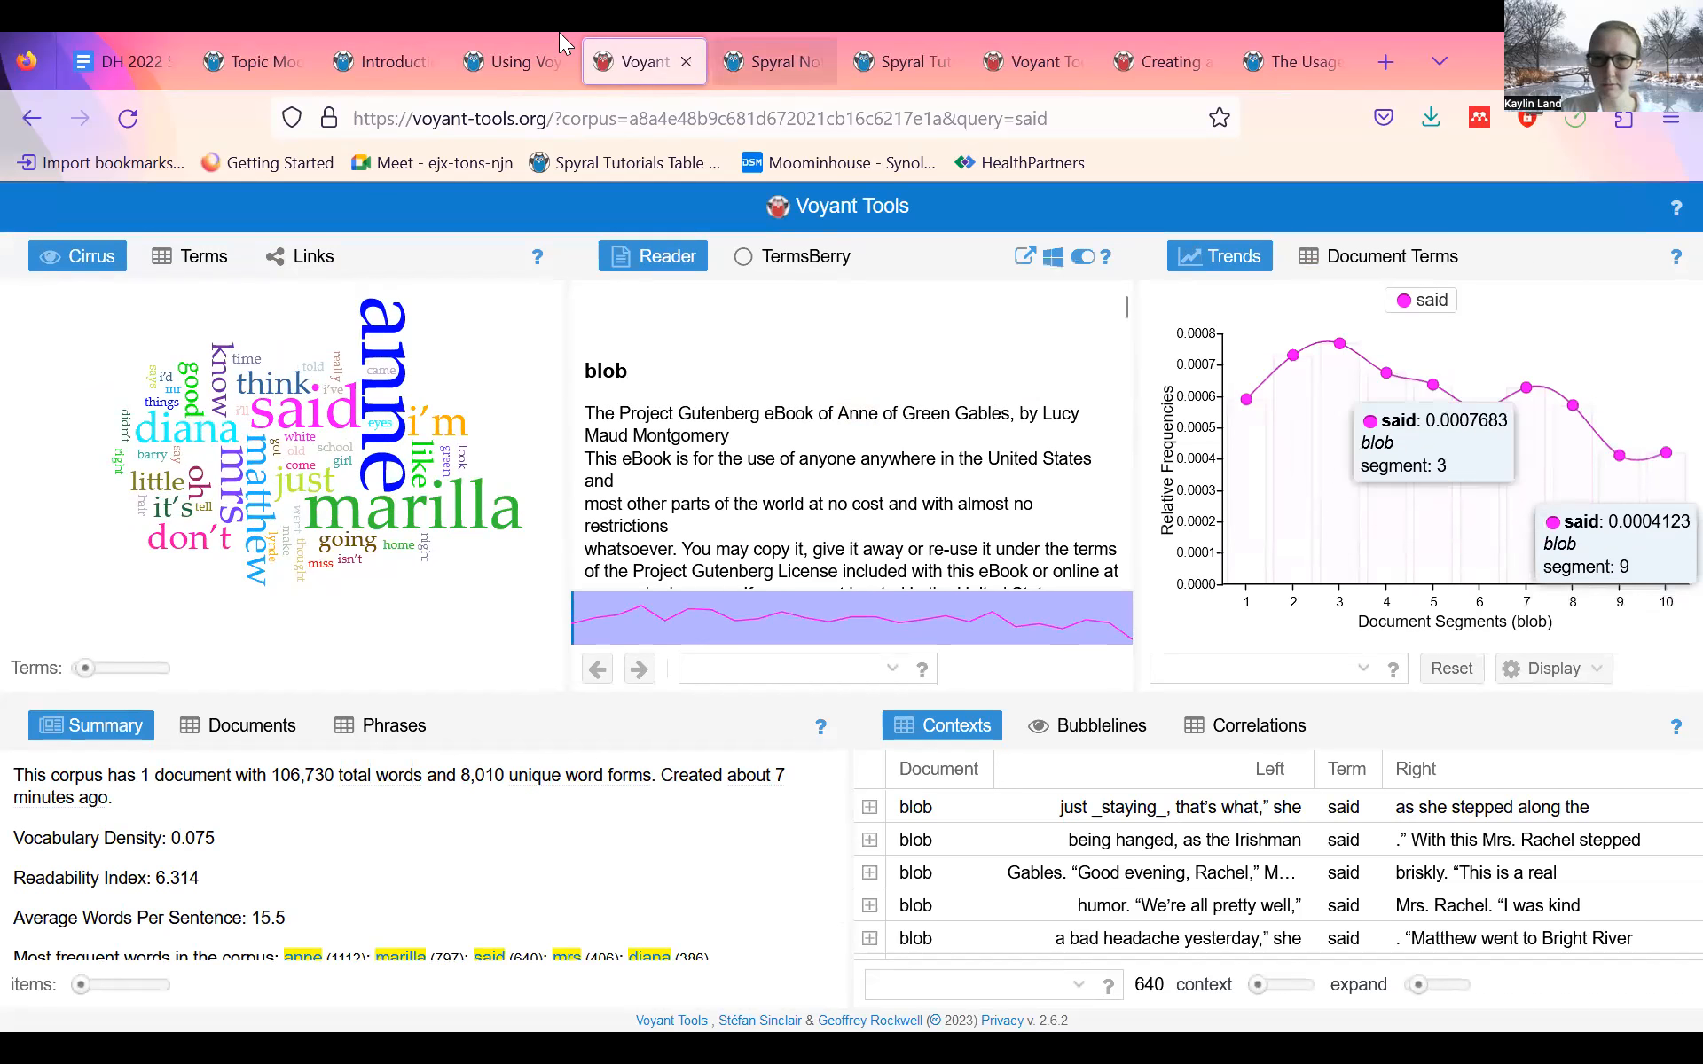
click(501, 55)
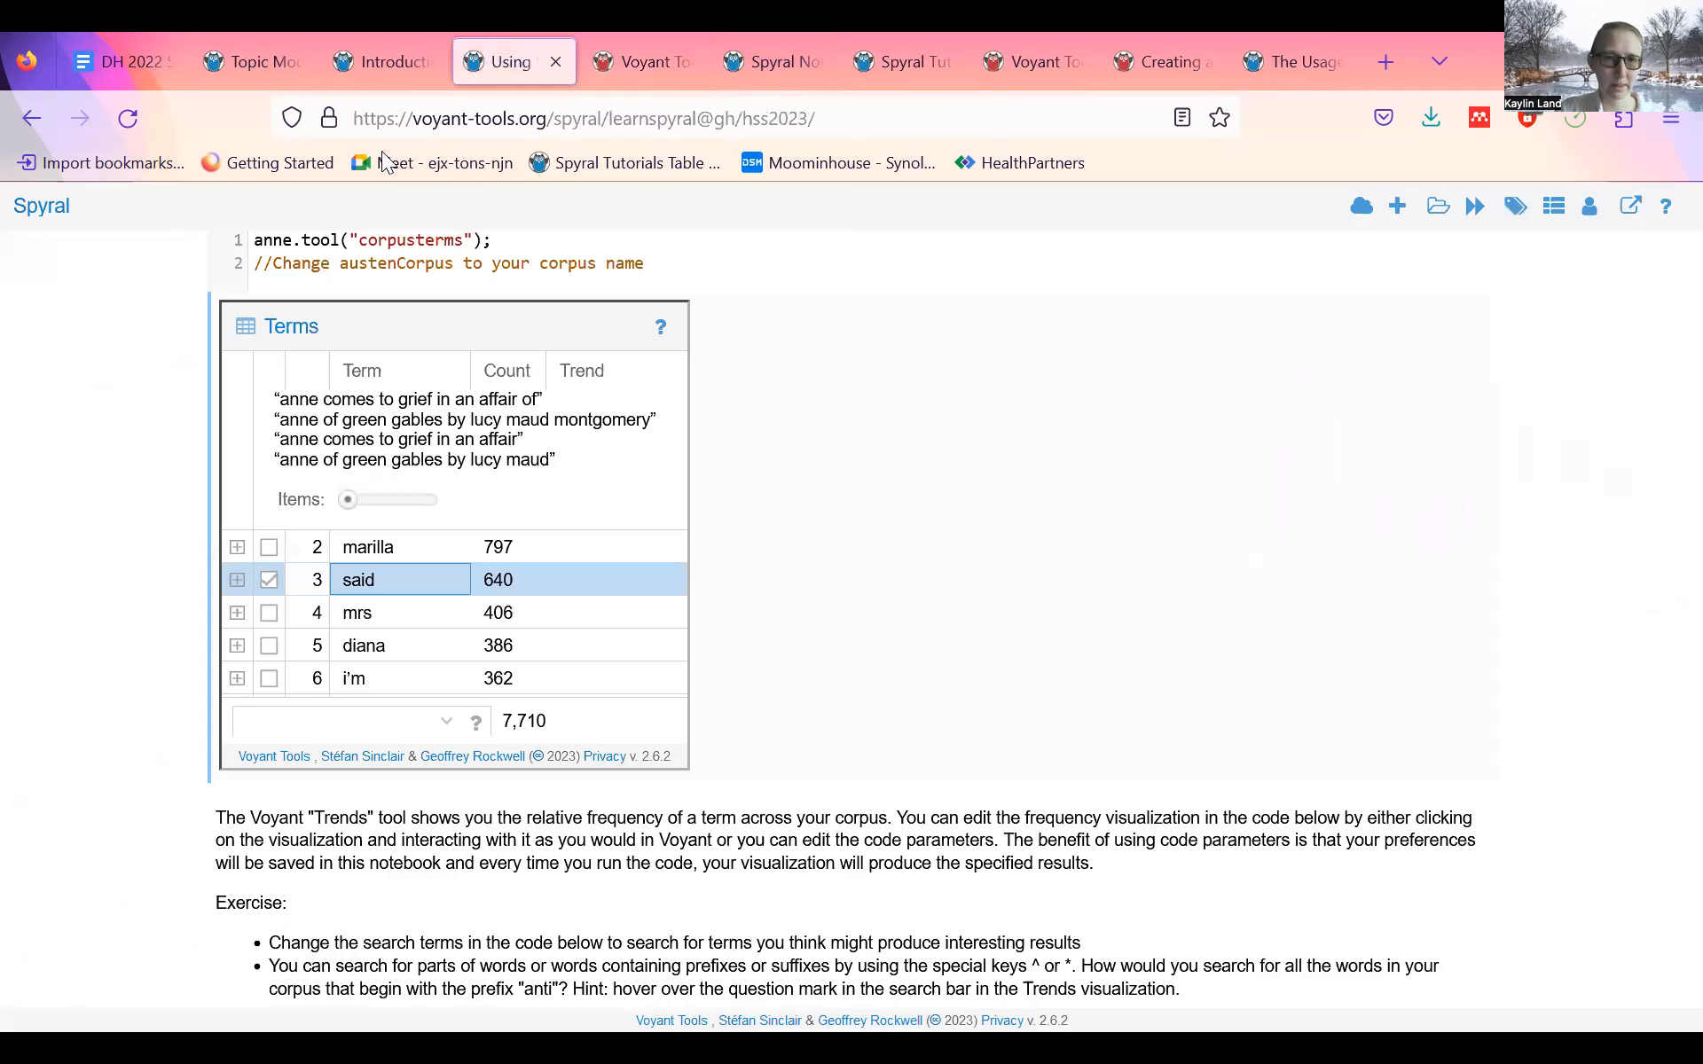
- Expand the term "said" in the Terms panel to examine its collocates and phrases, and browse the remaining terms
click(236, 580)
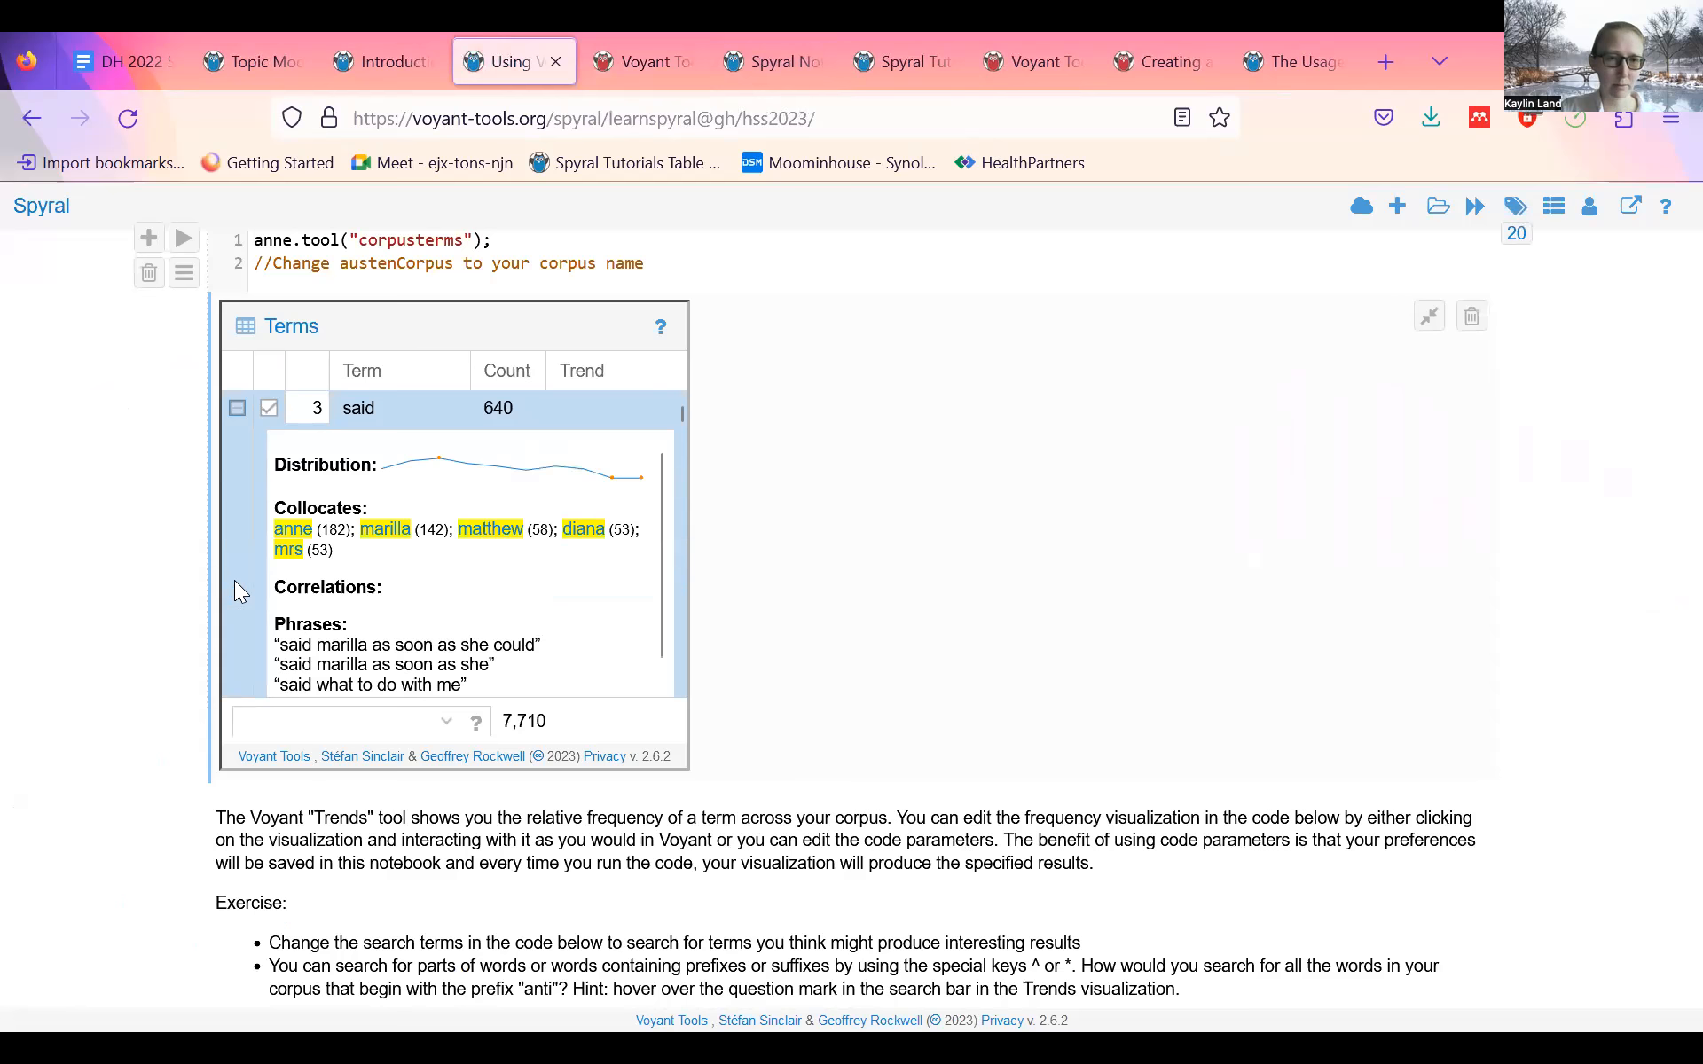
scroll(336, 518, down, 1)
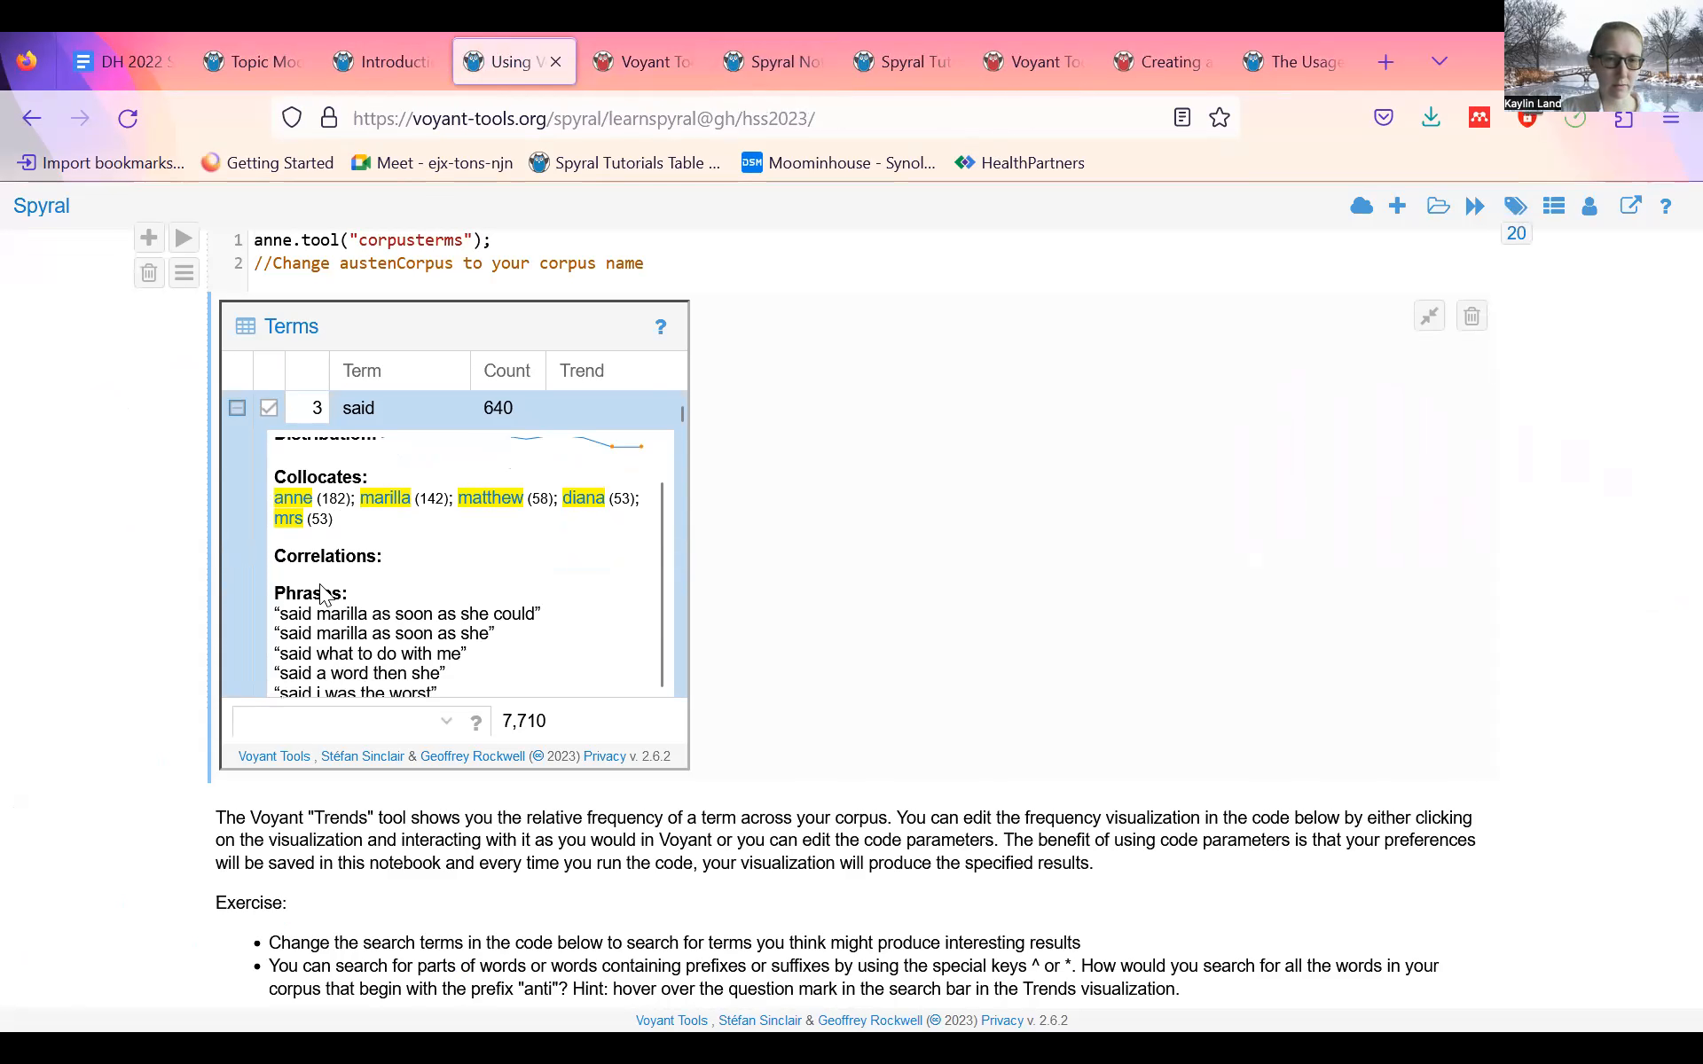
scroll(359, 665, down, 1)
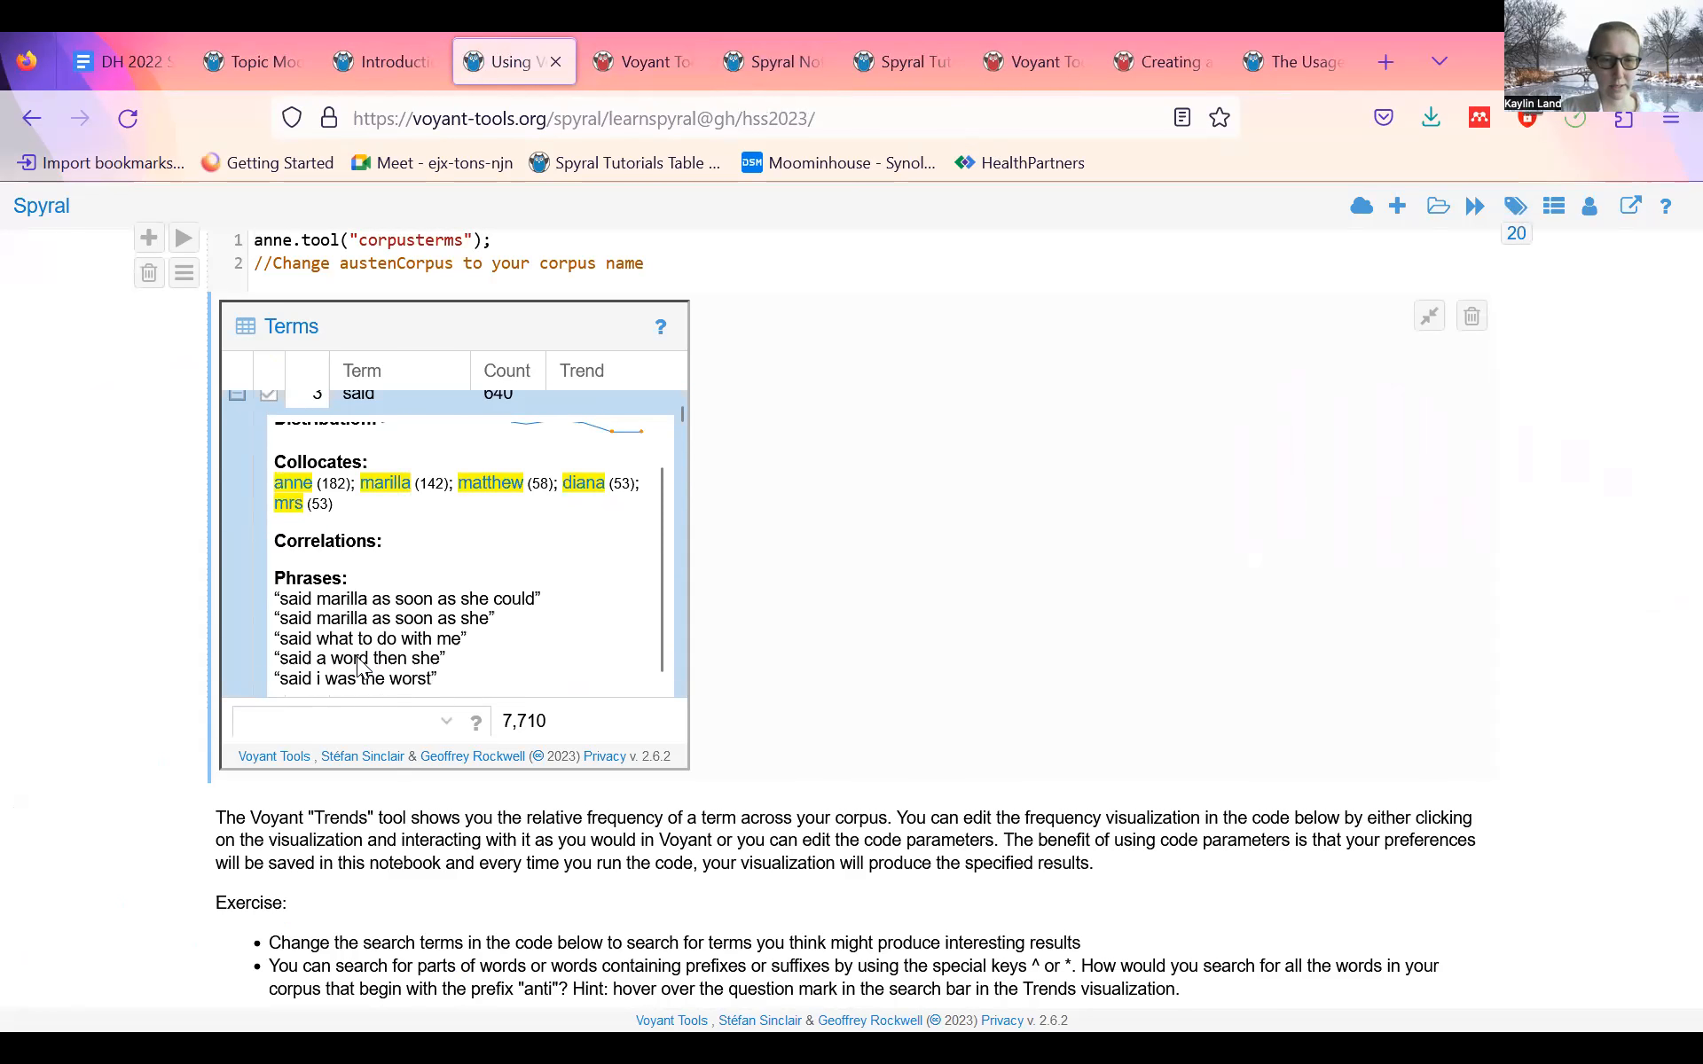
scroll(359, 665, up, 1)
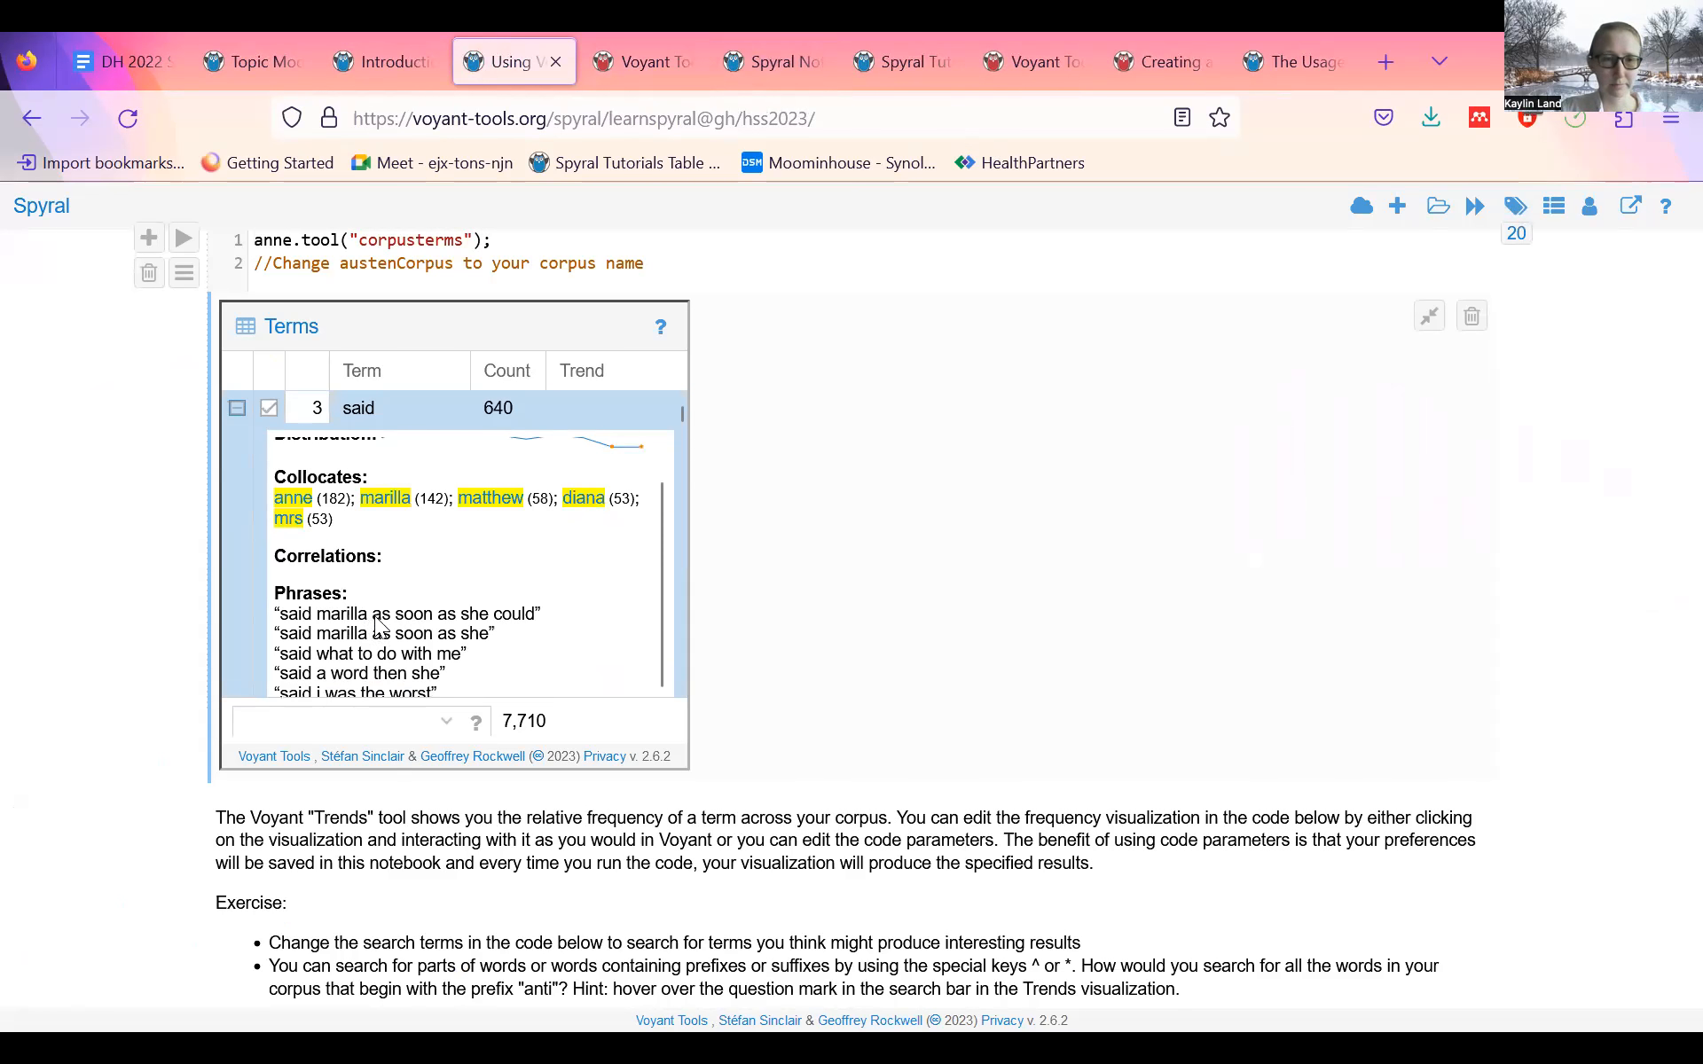
scroll(375, 624, down, 2)
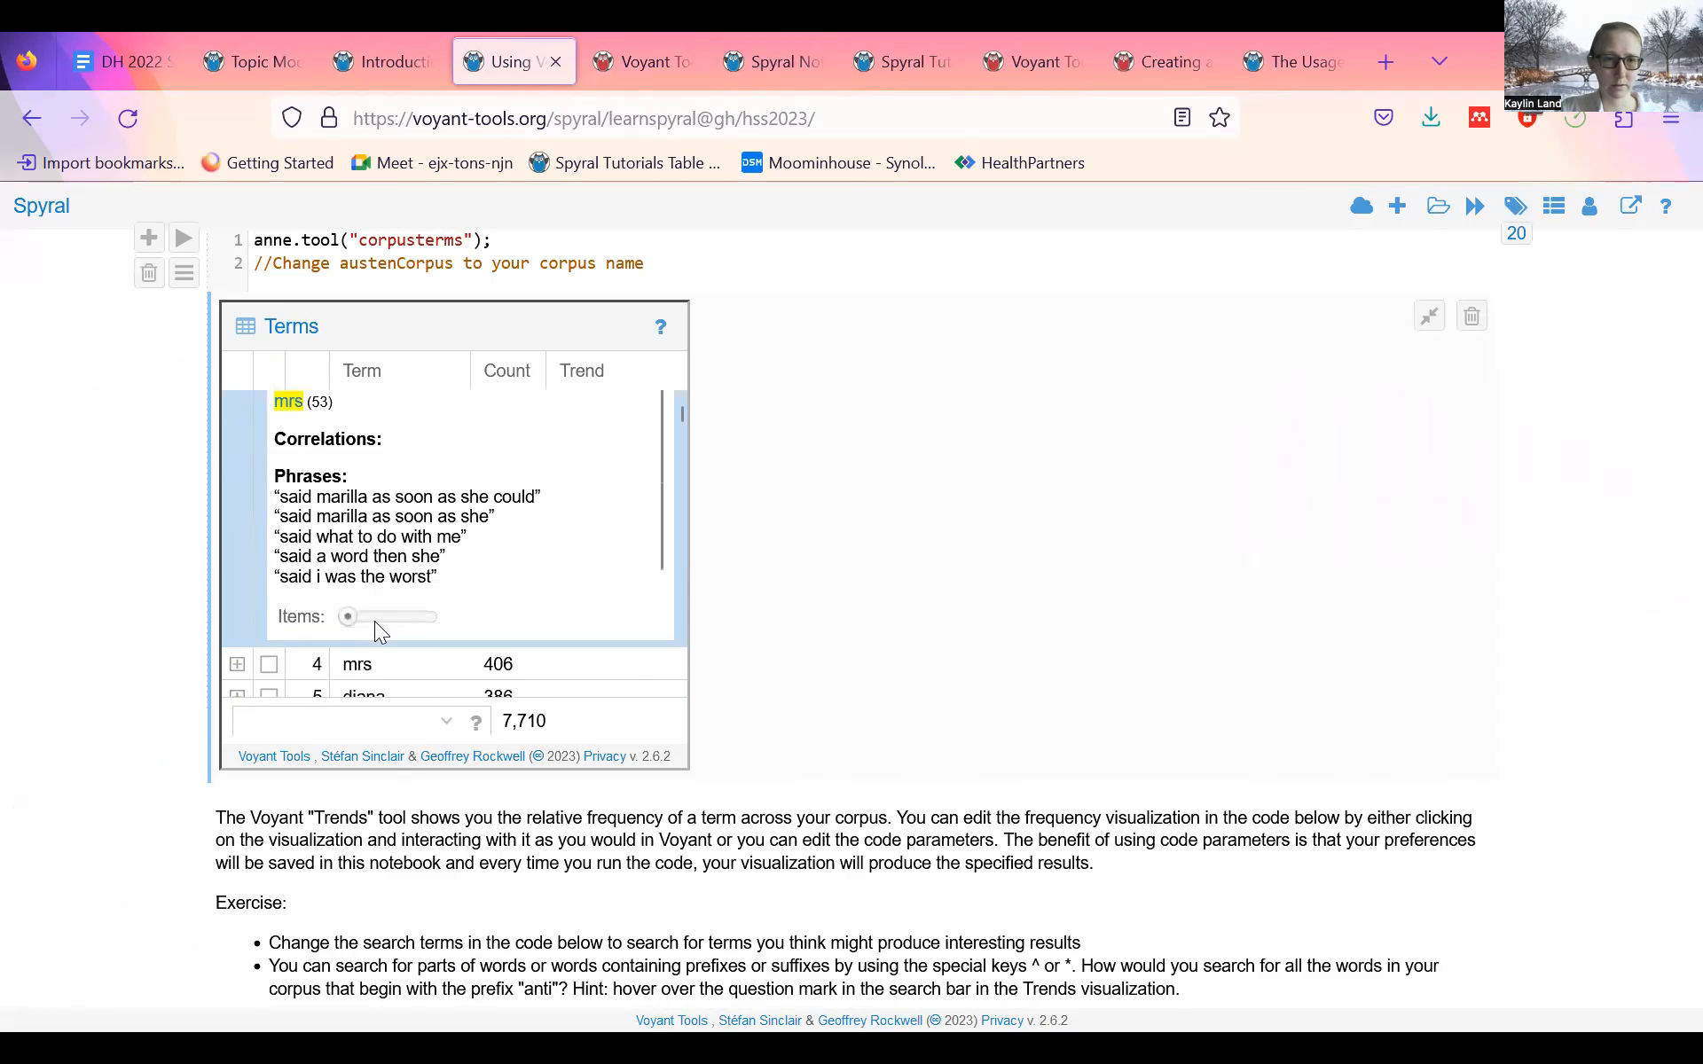
scroll(375, 624, down, 2)
scroll(374, 621, down, 3)
scroll(375, 620, down, 6)
scroll(374, 620, down, 3)
scroll(374, 621, up, 12)
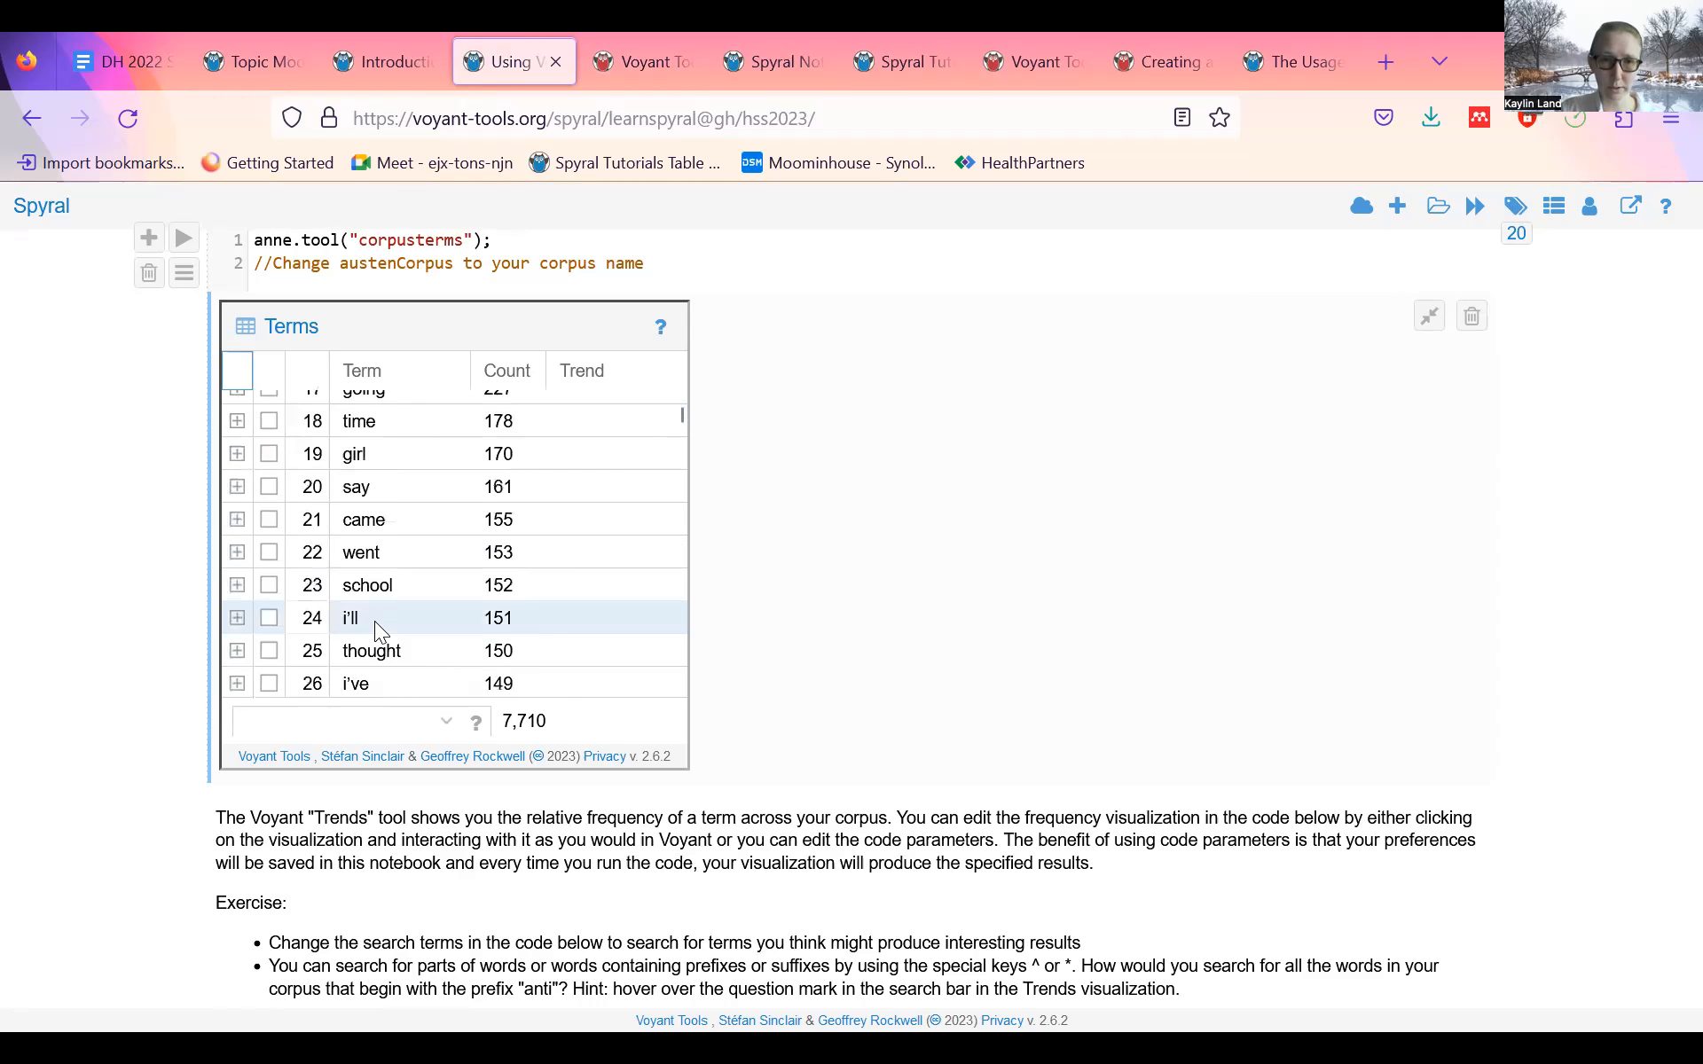
scroll(34, 610, down, 4)
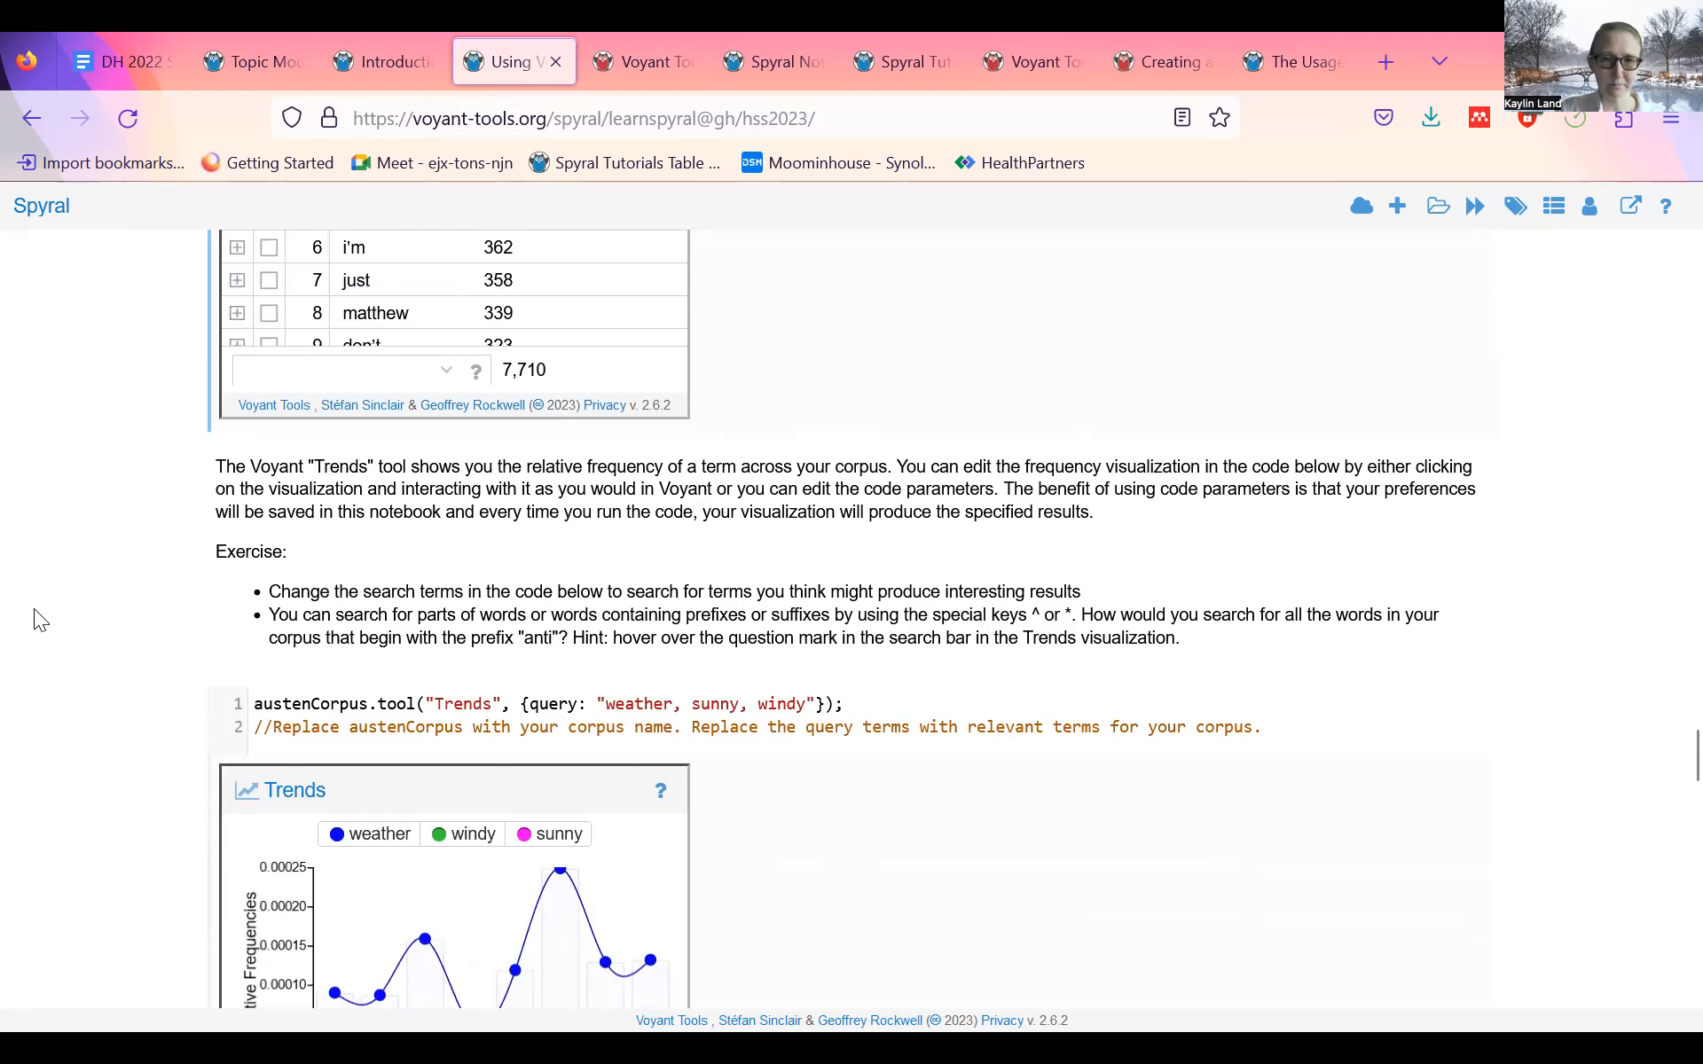
- Read the search syntax help for the Terms panel's search field
scroll(34, 608, up, 3)
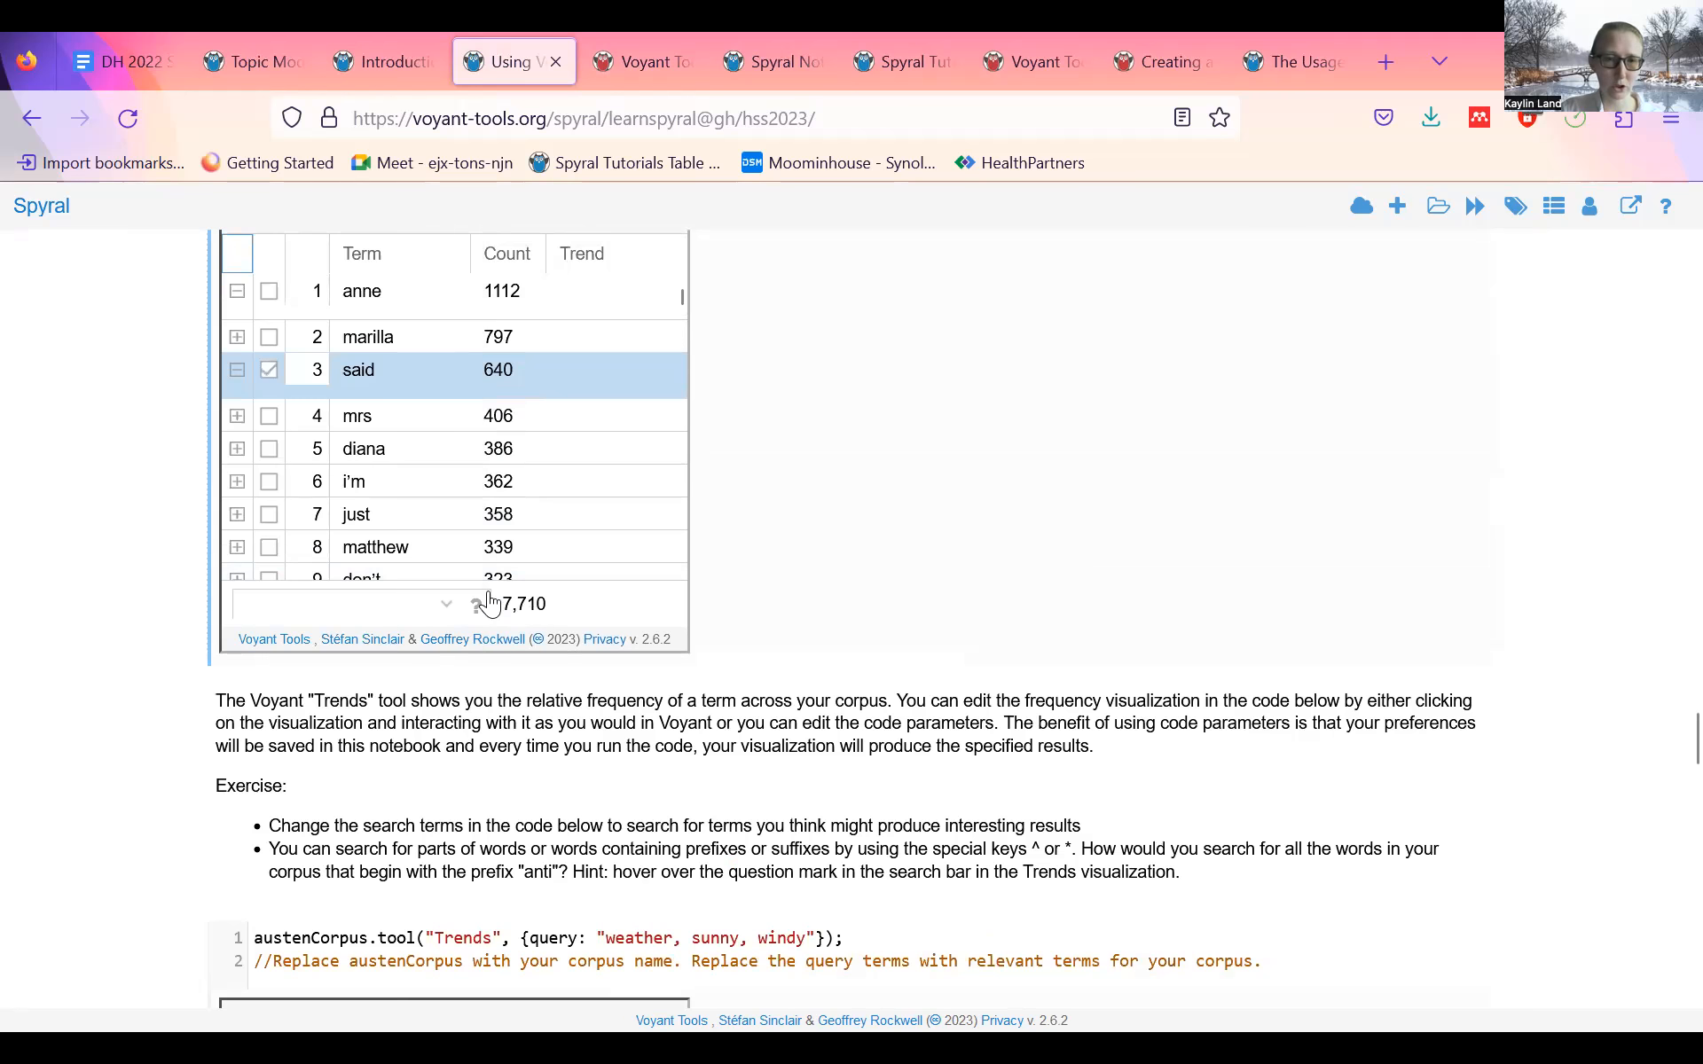
mouse_move(477, 607)
click(387, 599)
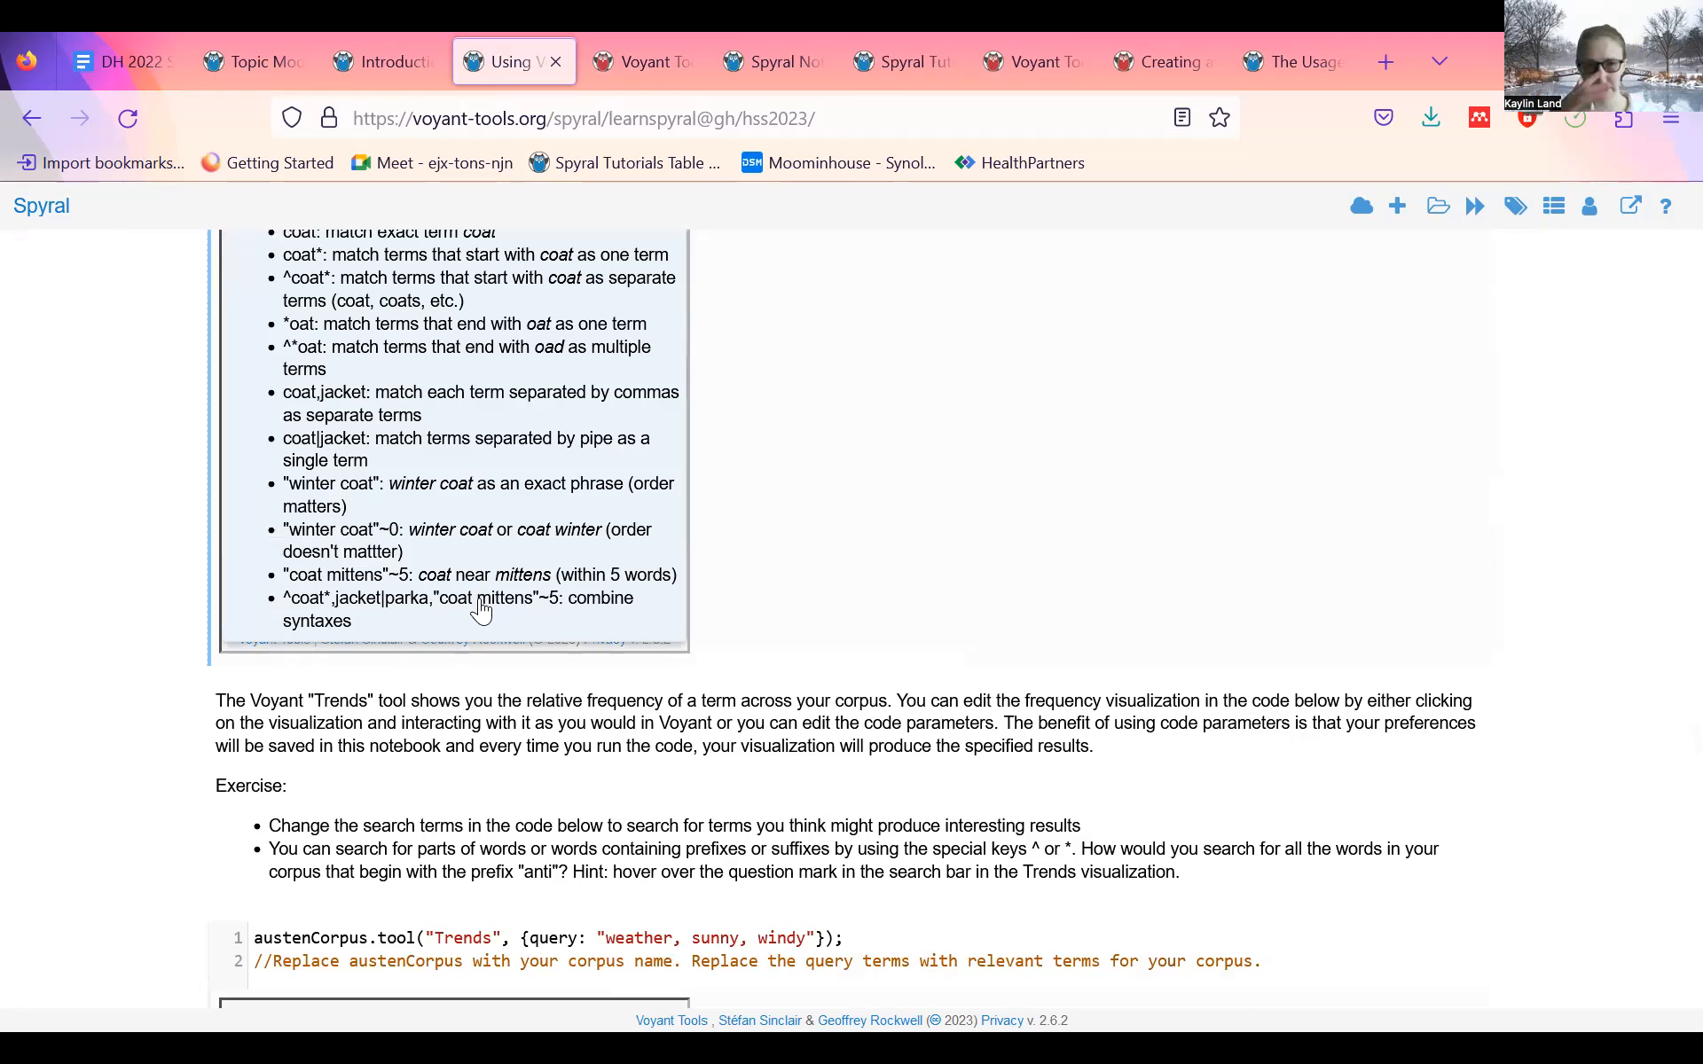
scroll(48, 578, up, 2)
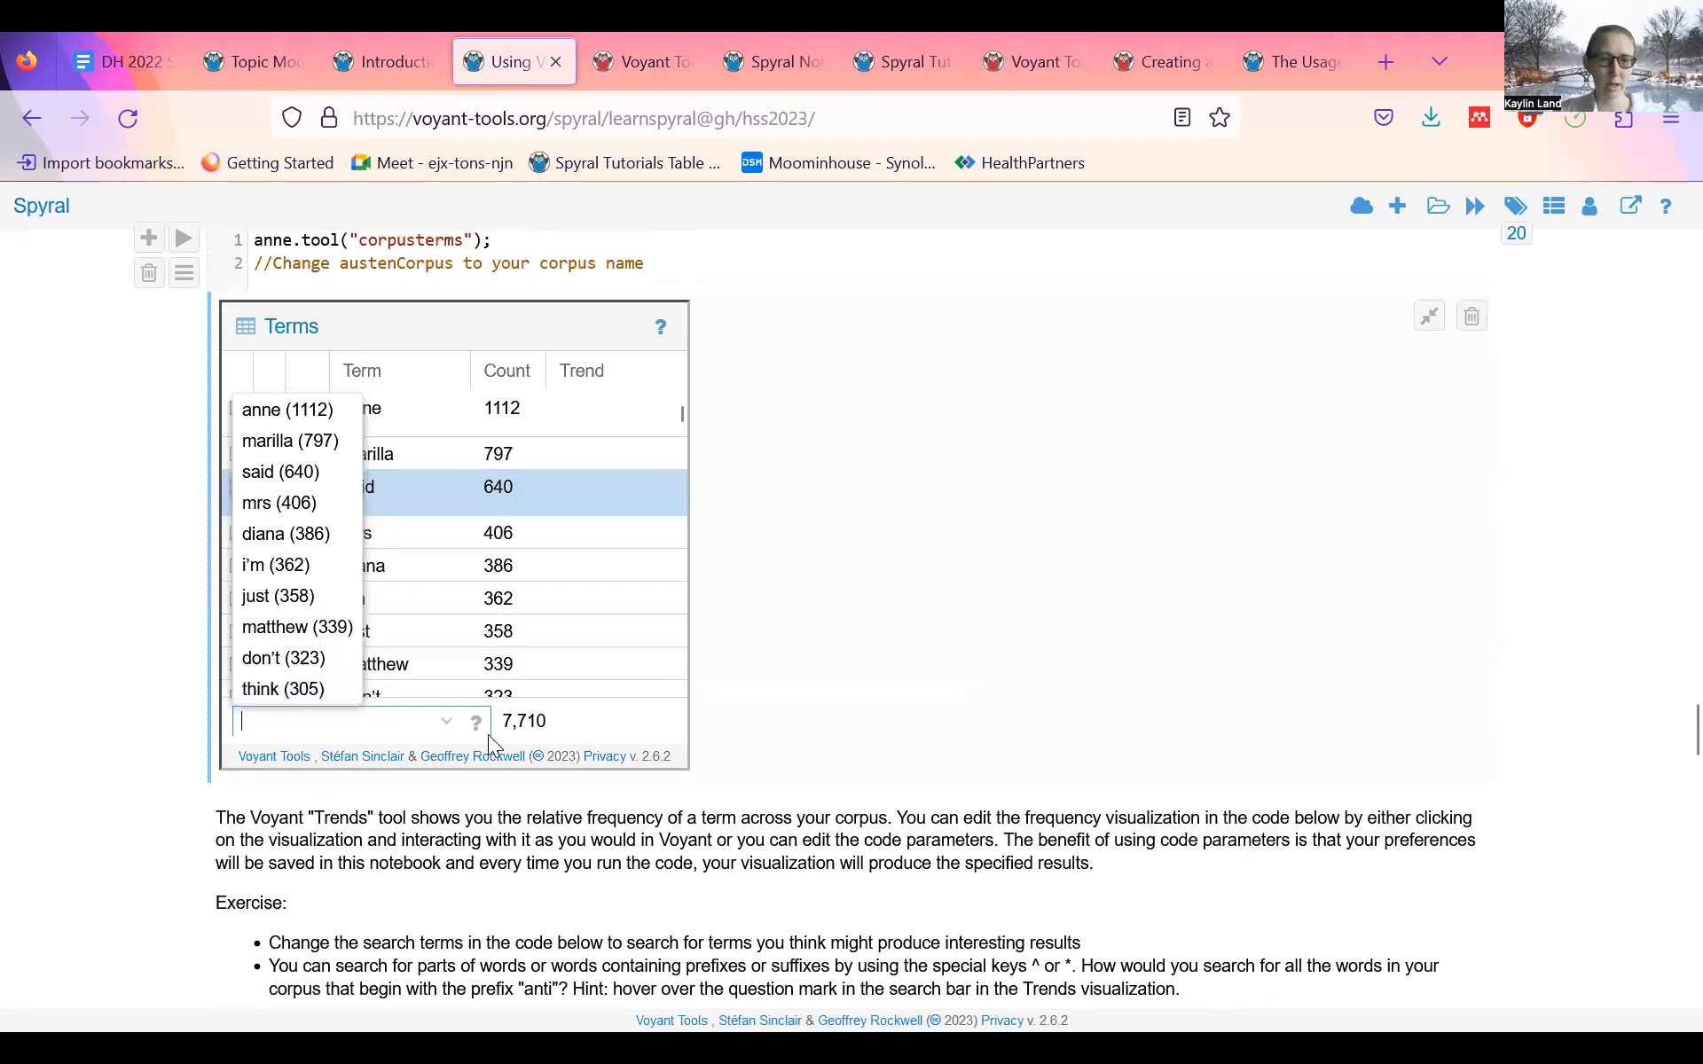
mouse_move(490, 733)
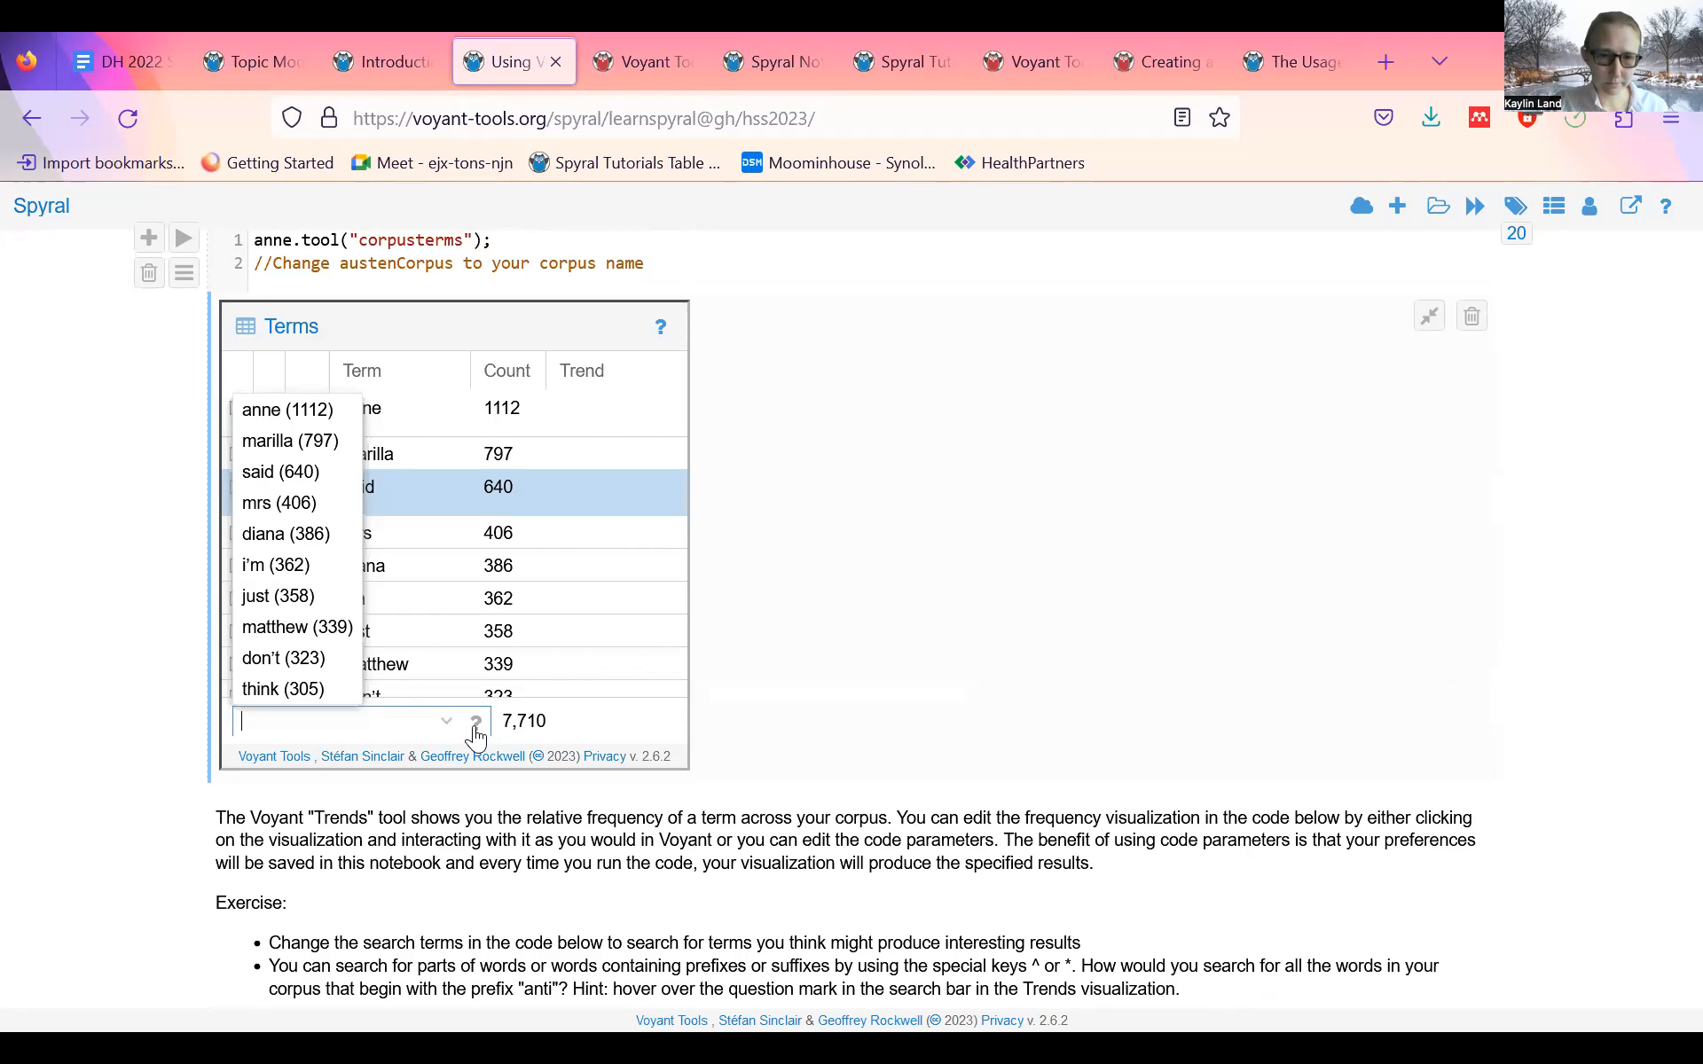
mouse_move(476, 727)
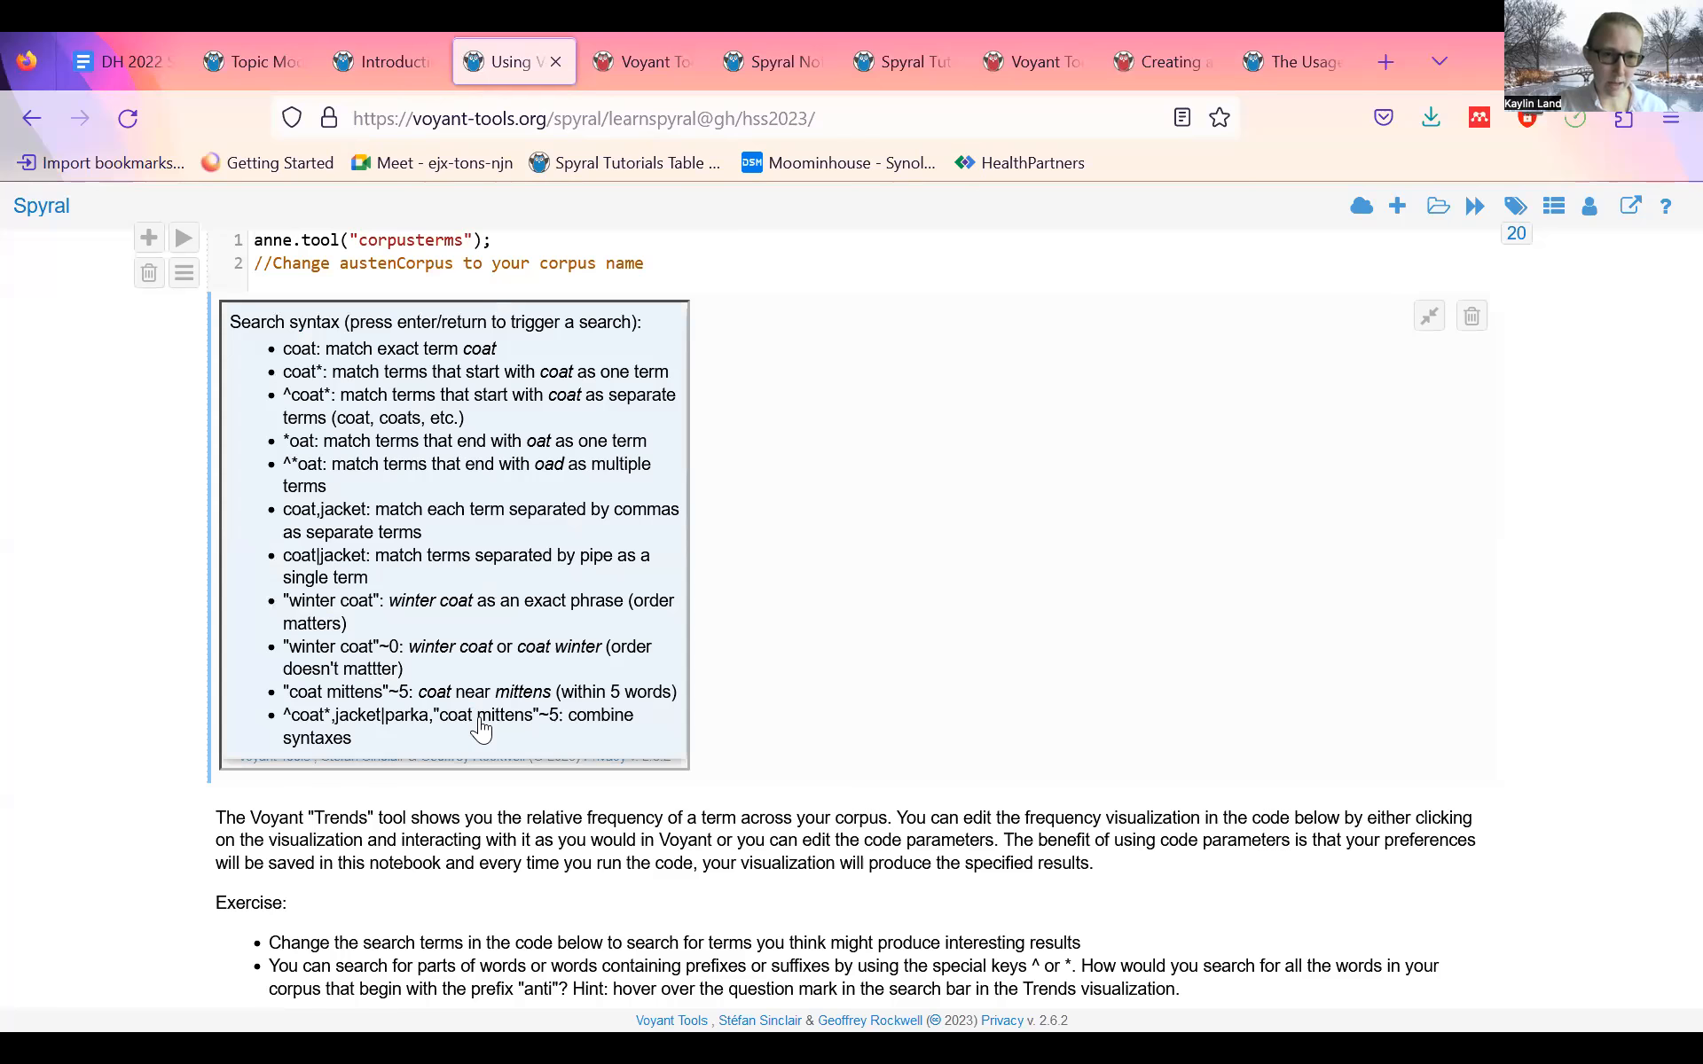
- Filter the Terms panel with the combined wildcard query island|sea*
click(376, 730)
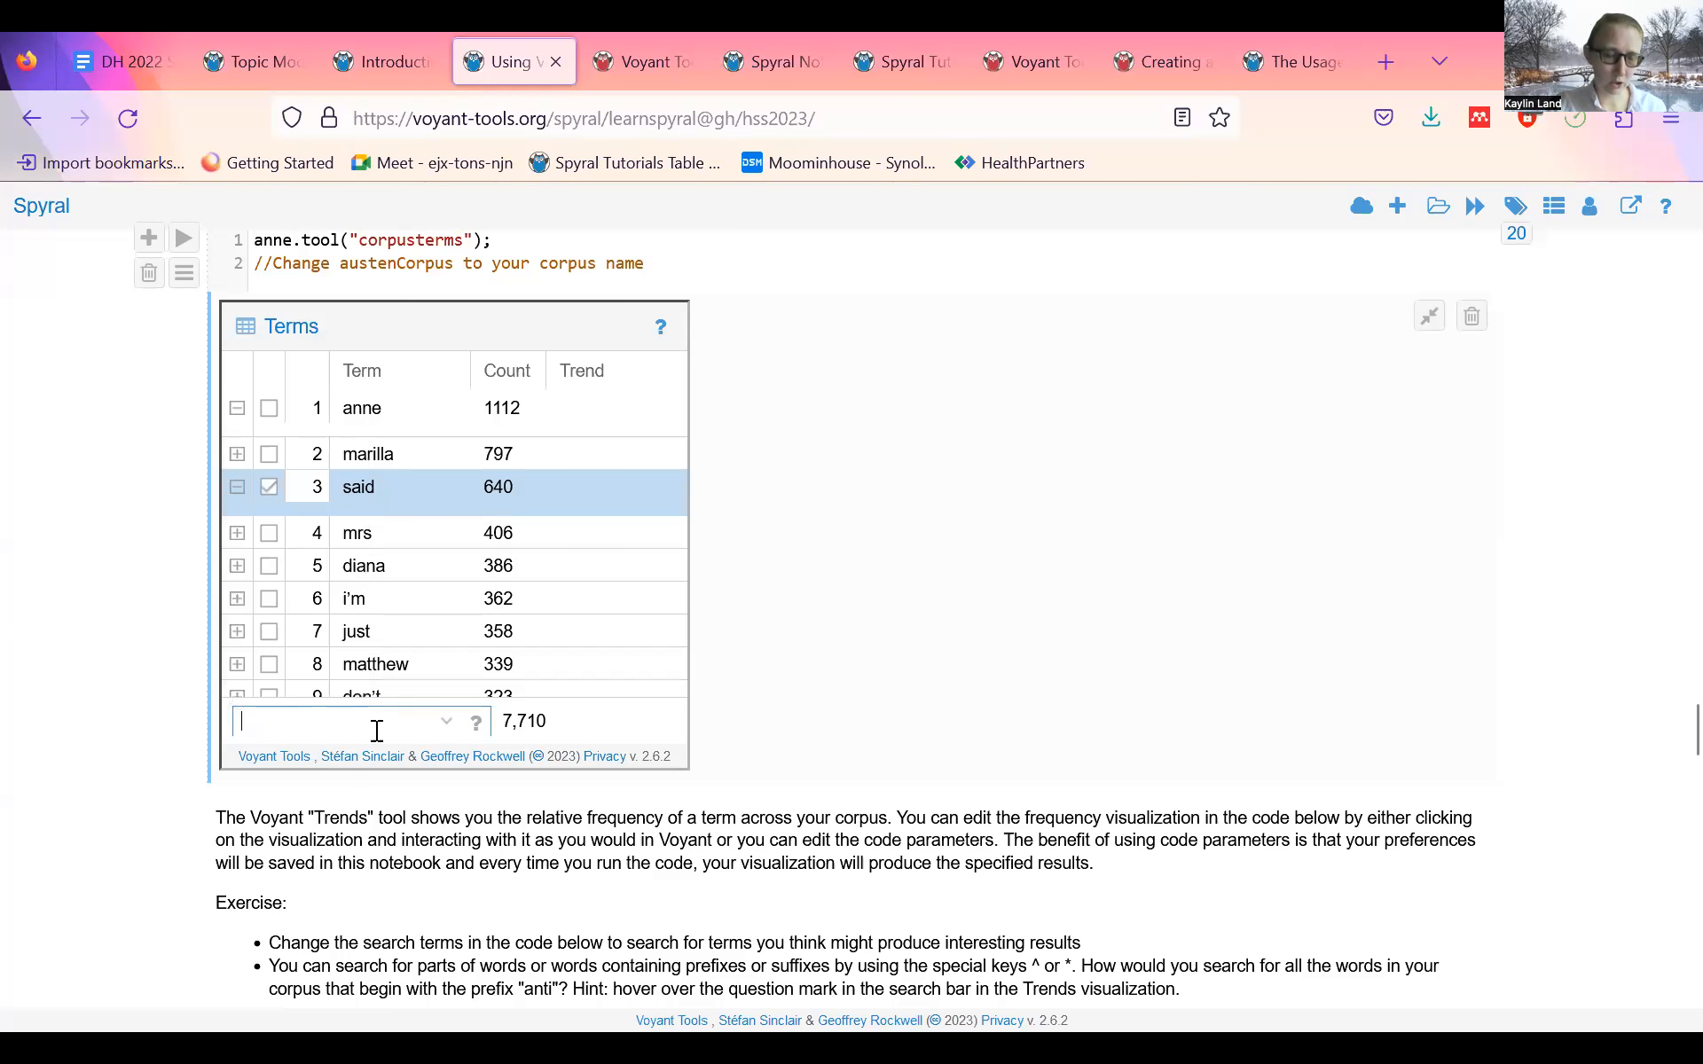
text(island)
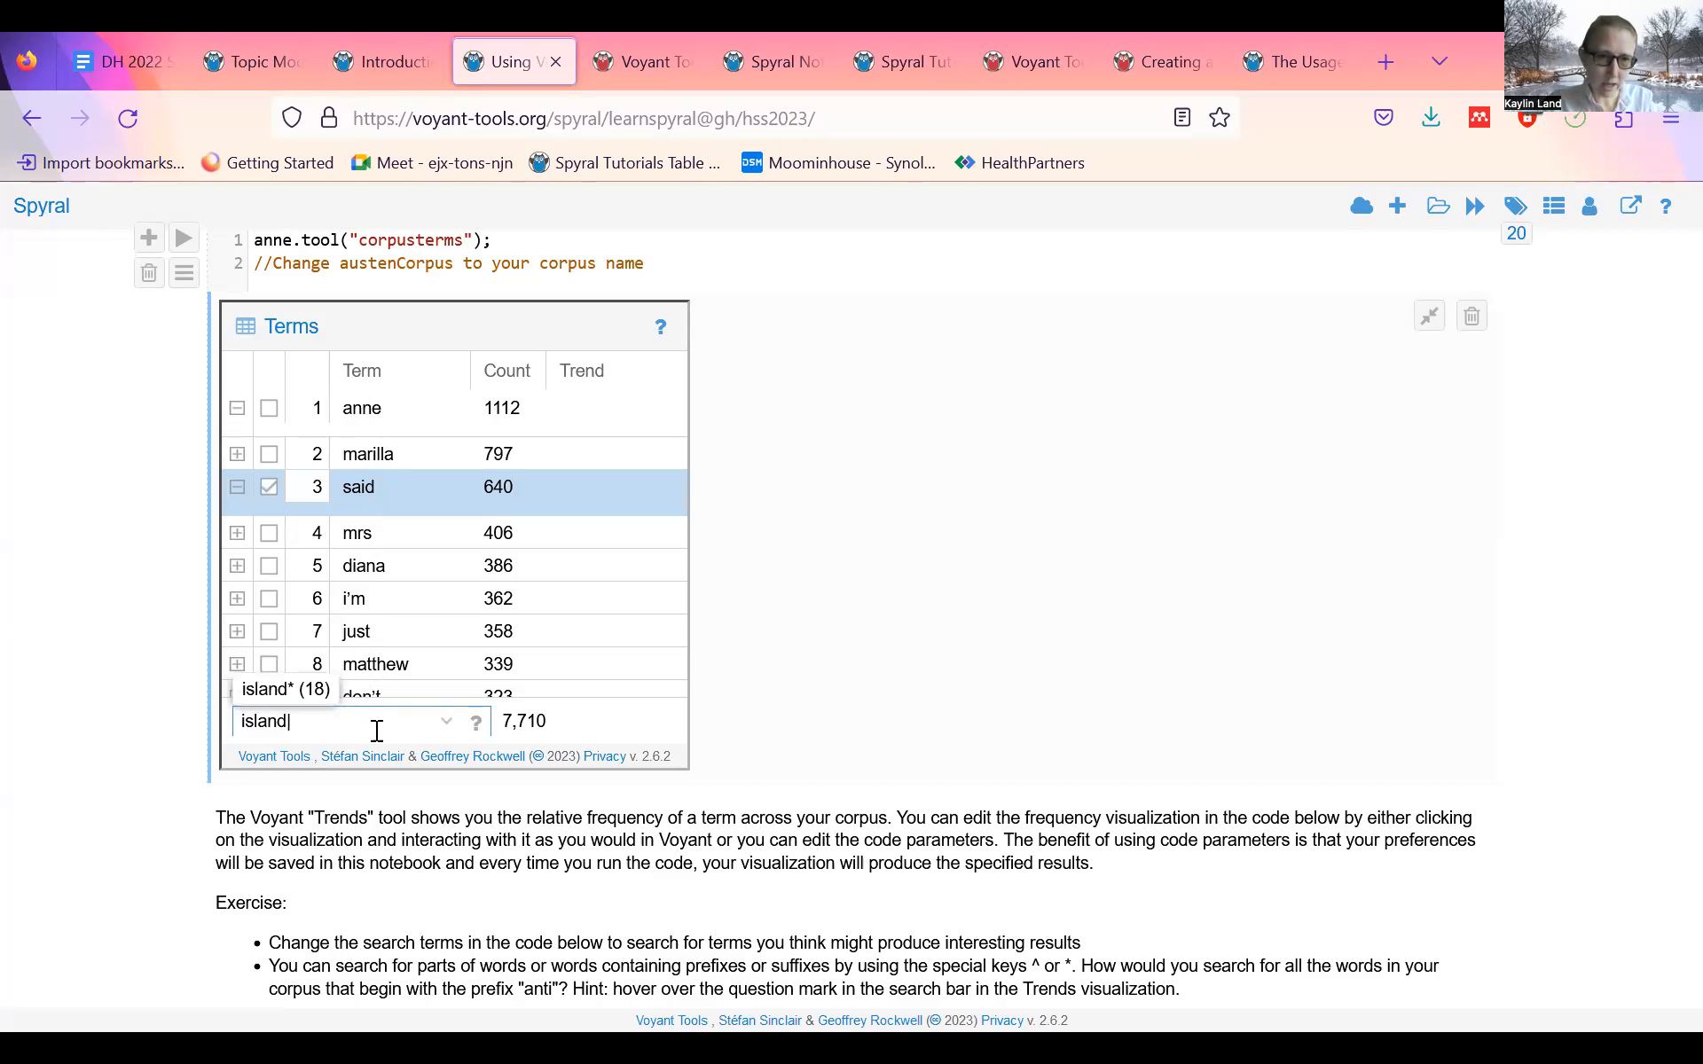
text(|sea)
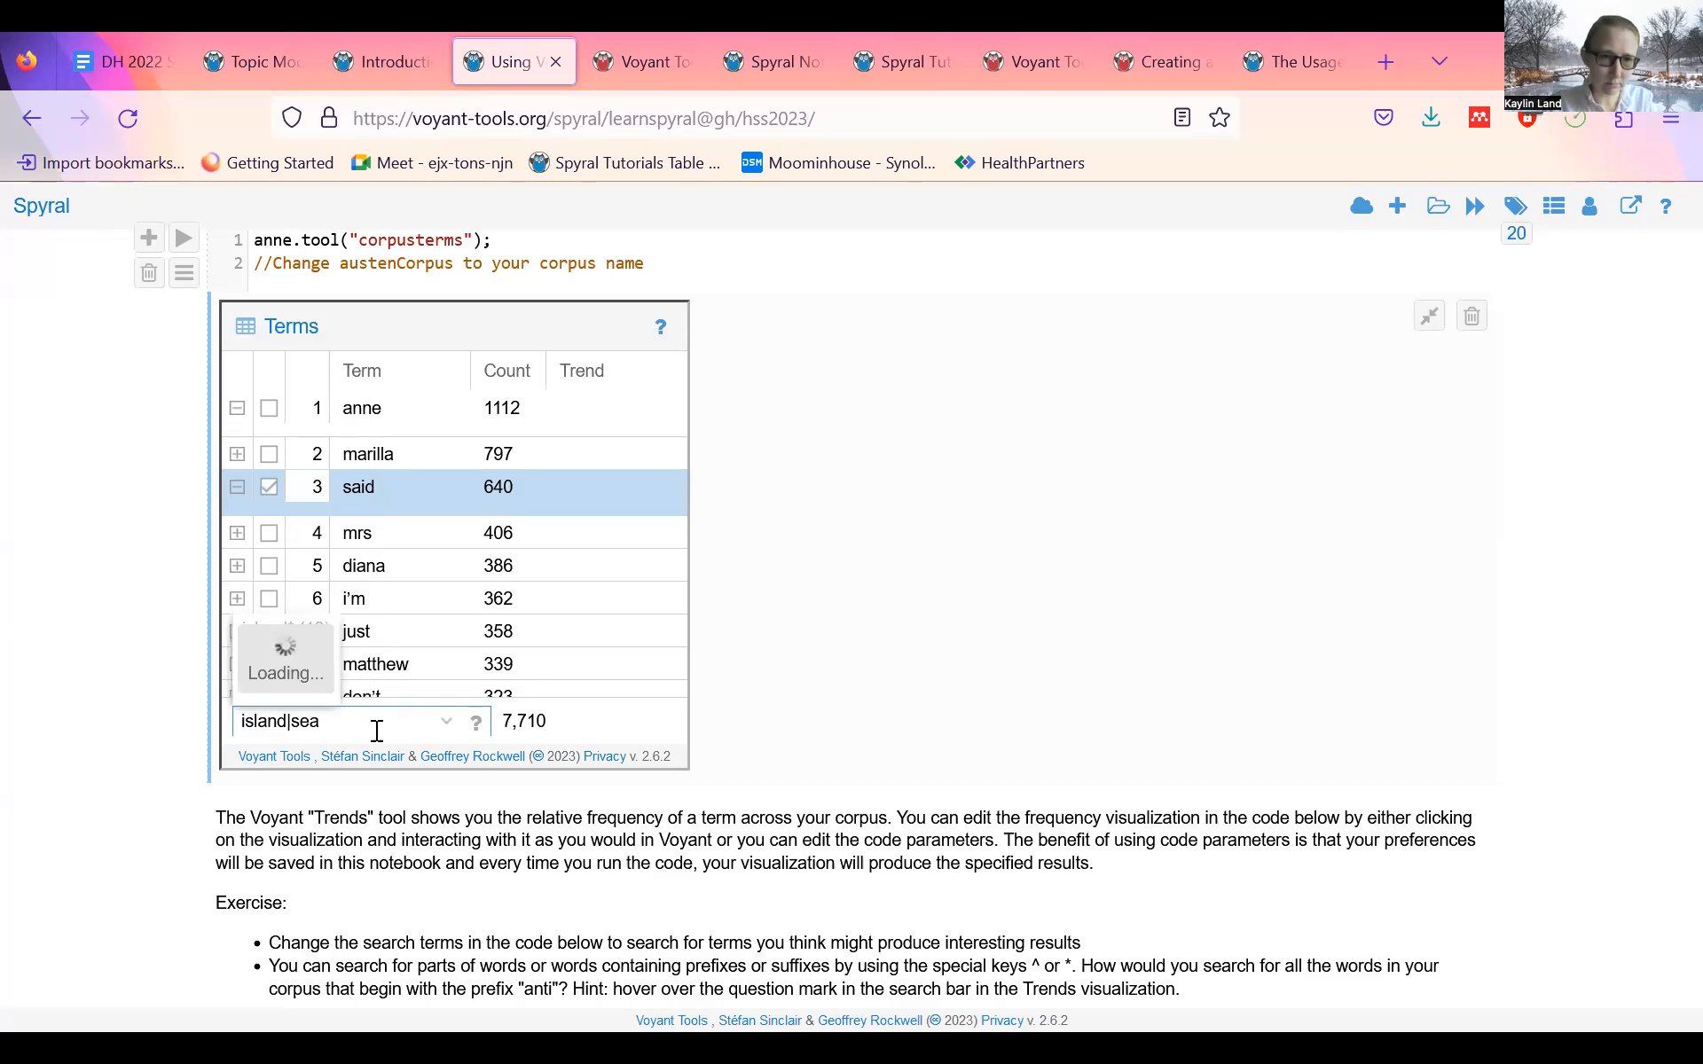
click(259, 684)
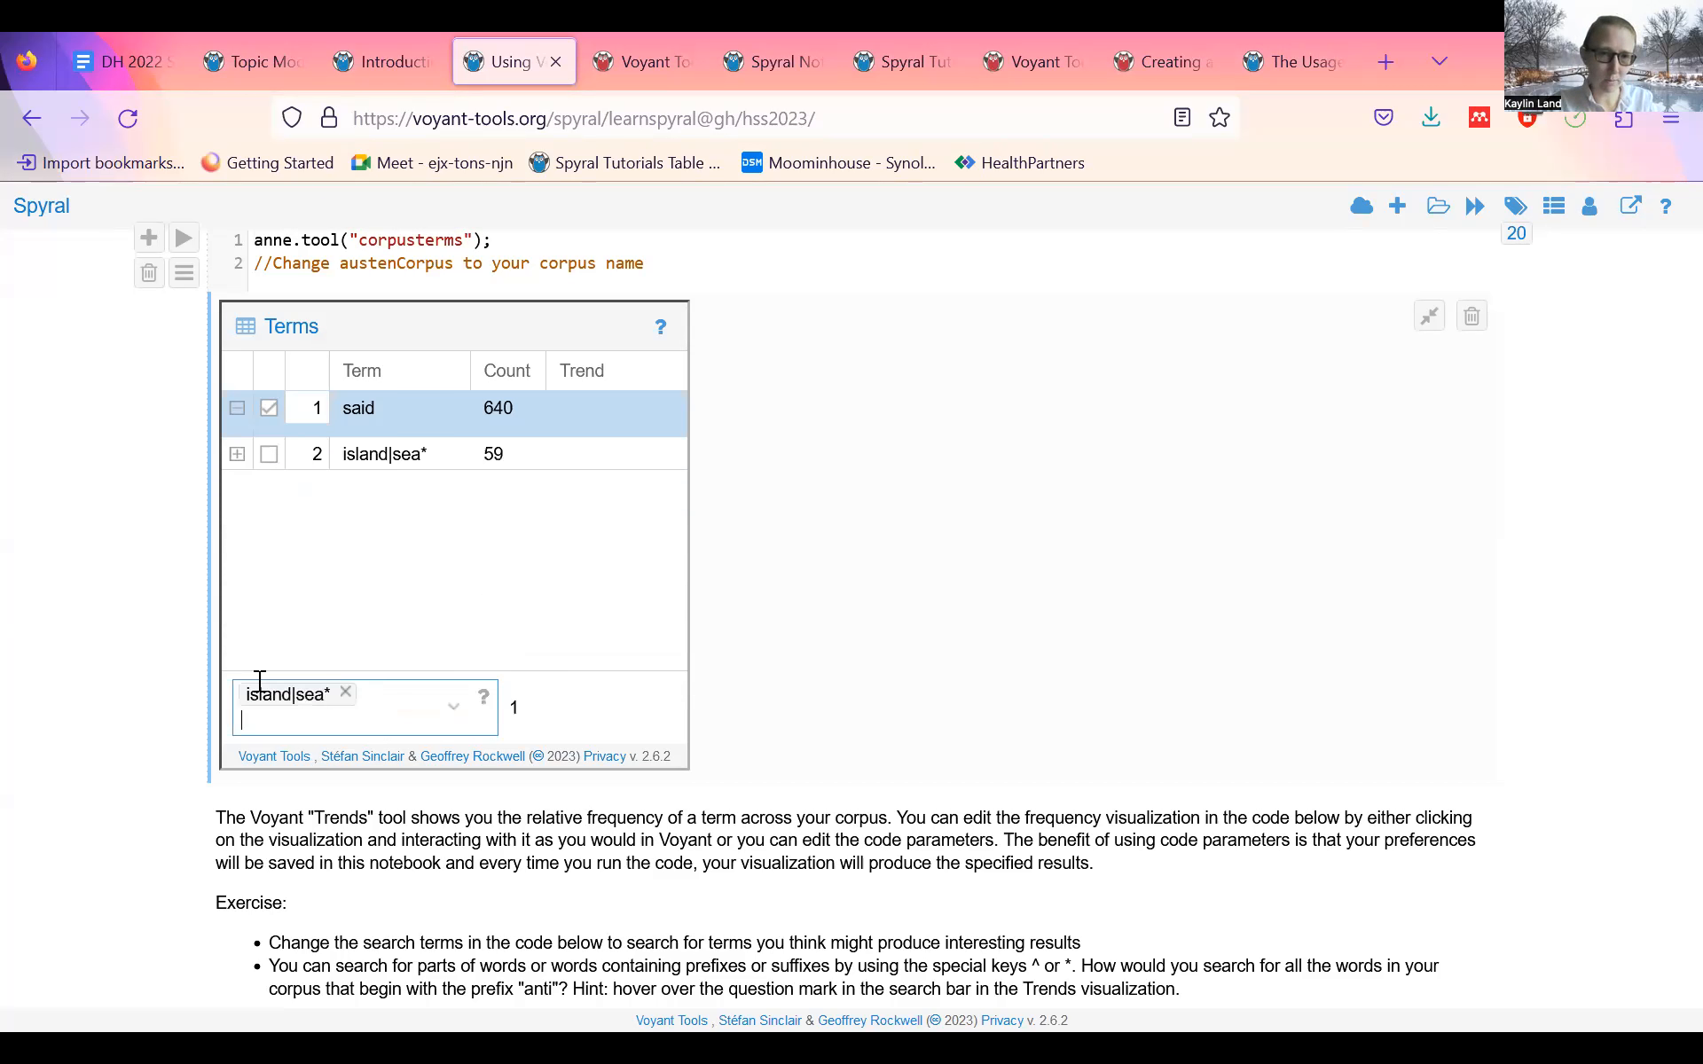
- Select the island|sea* term and expand it to examine its distribution, collocates, correlations and phrases
click(353, 454)
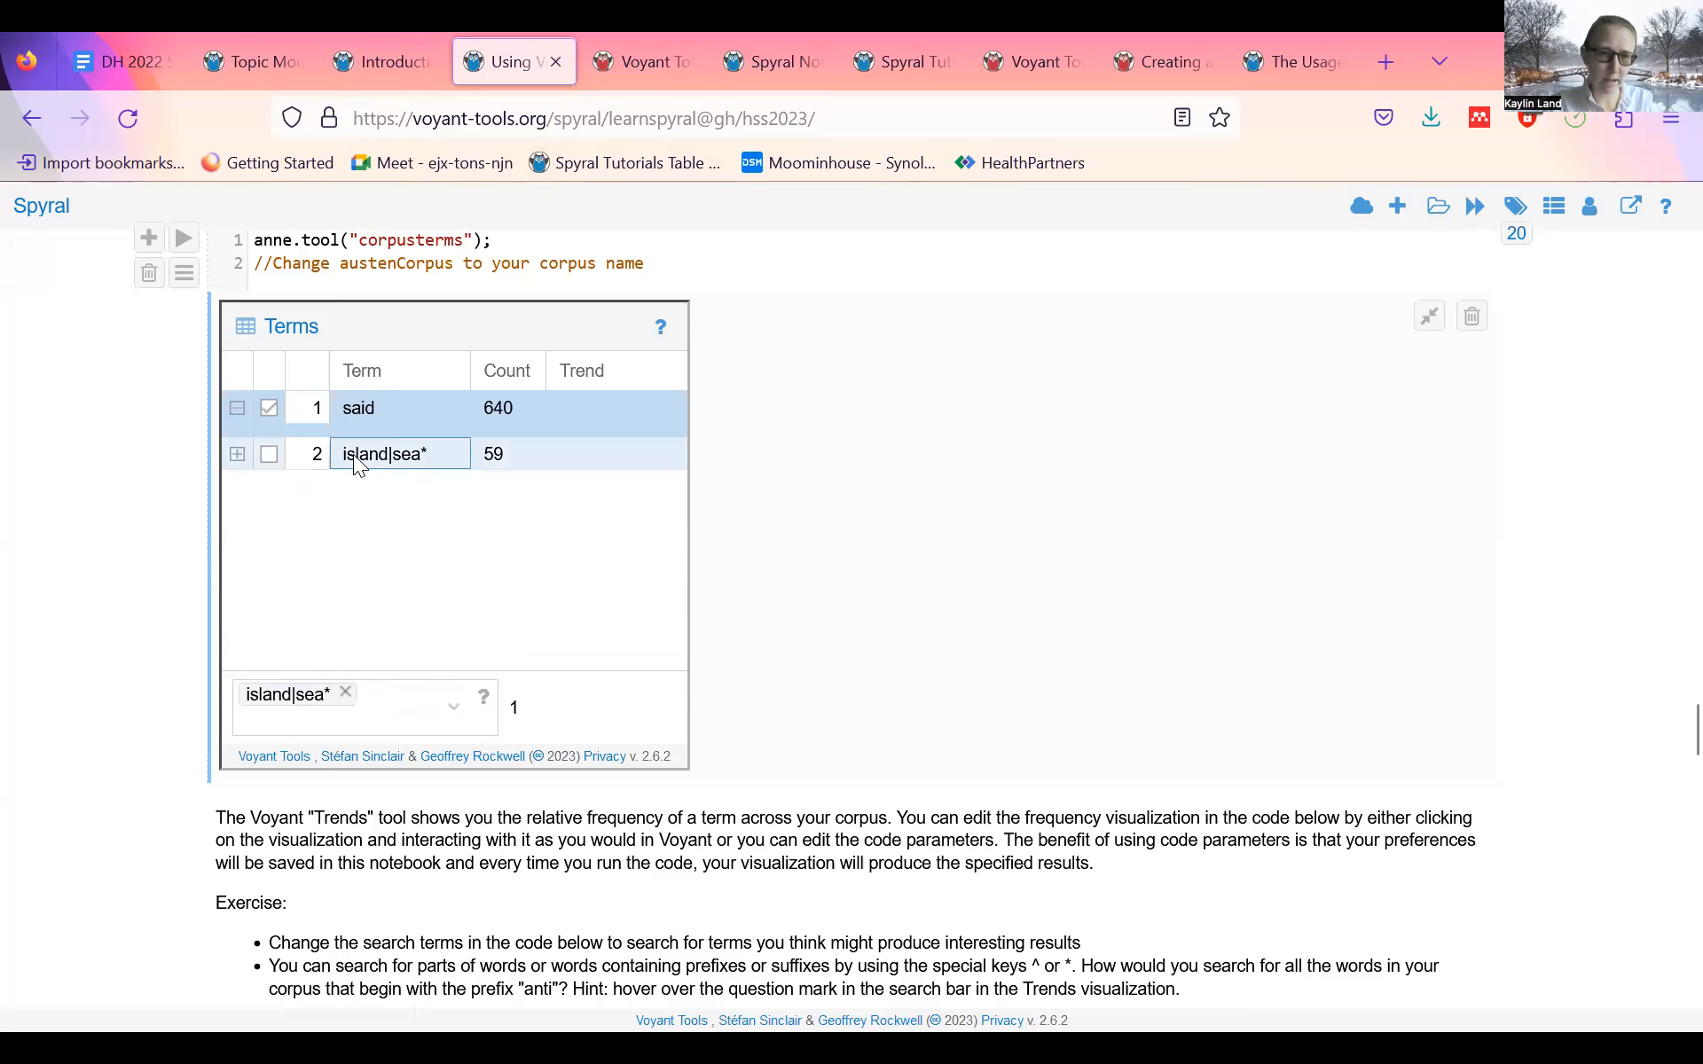
click(626, 61)
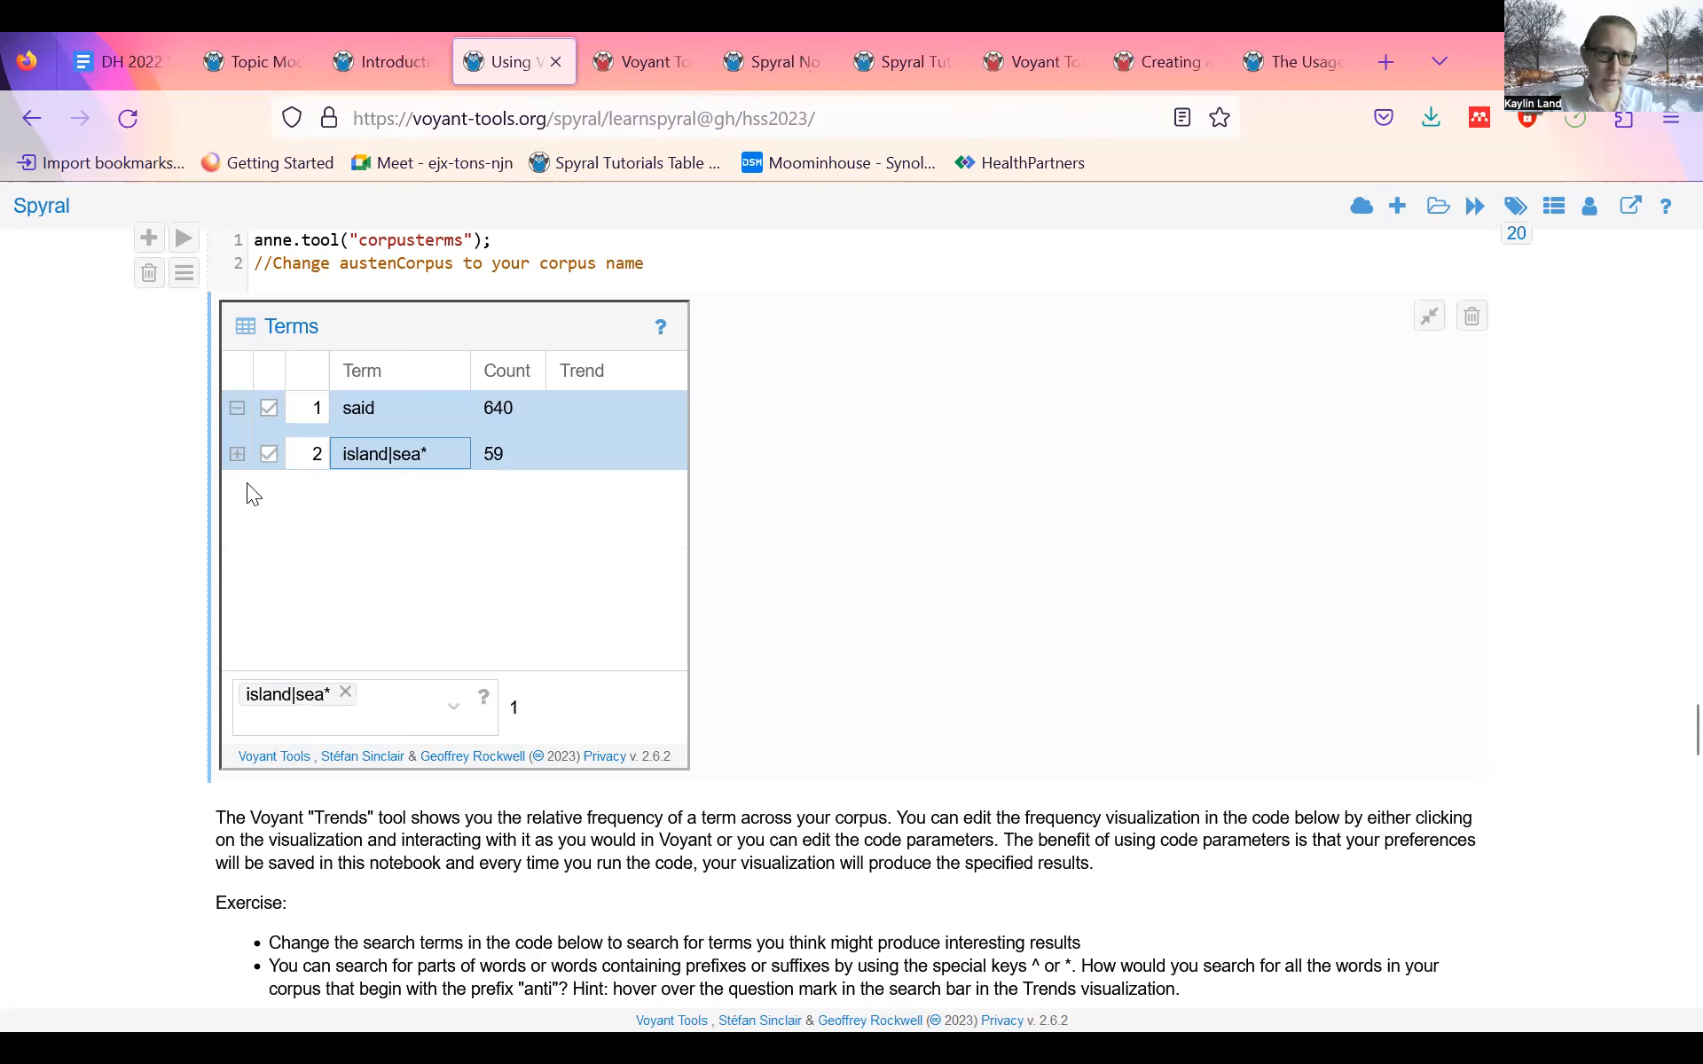
click(236, 455)
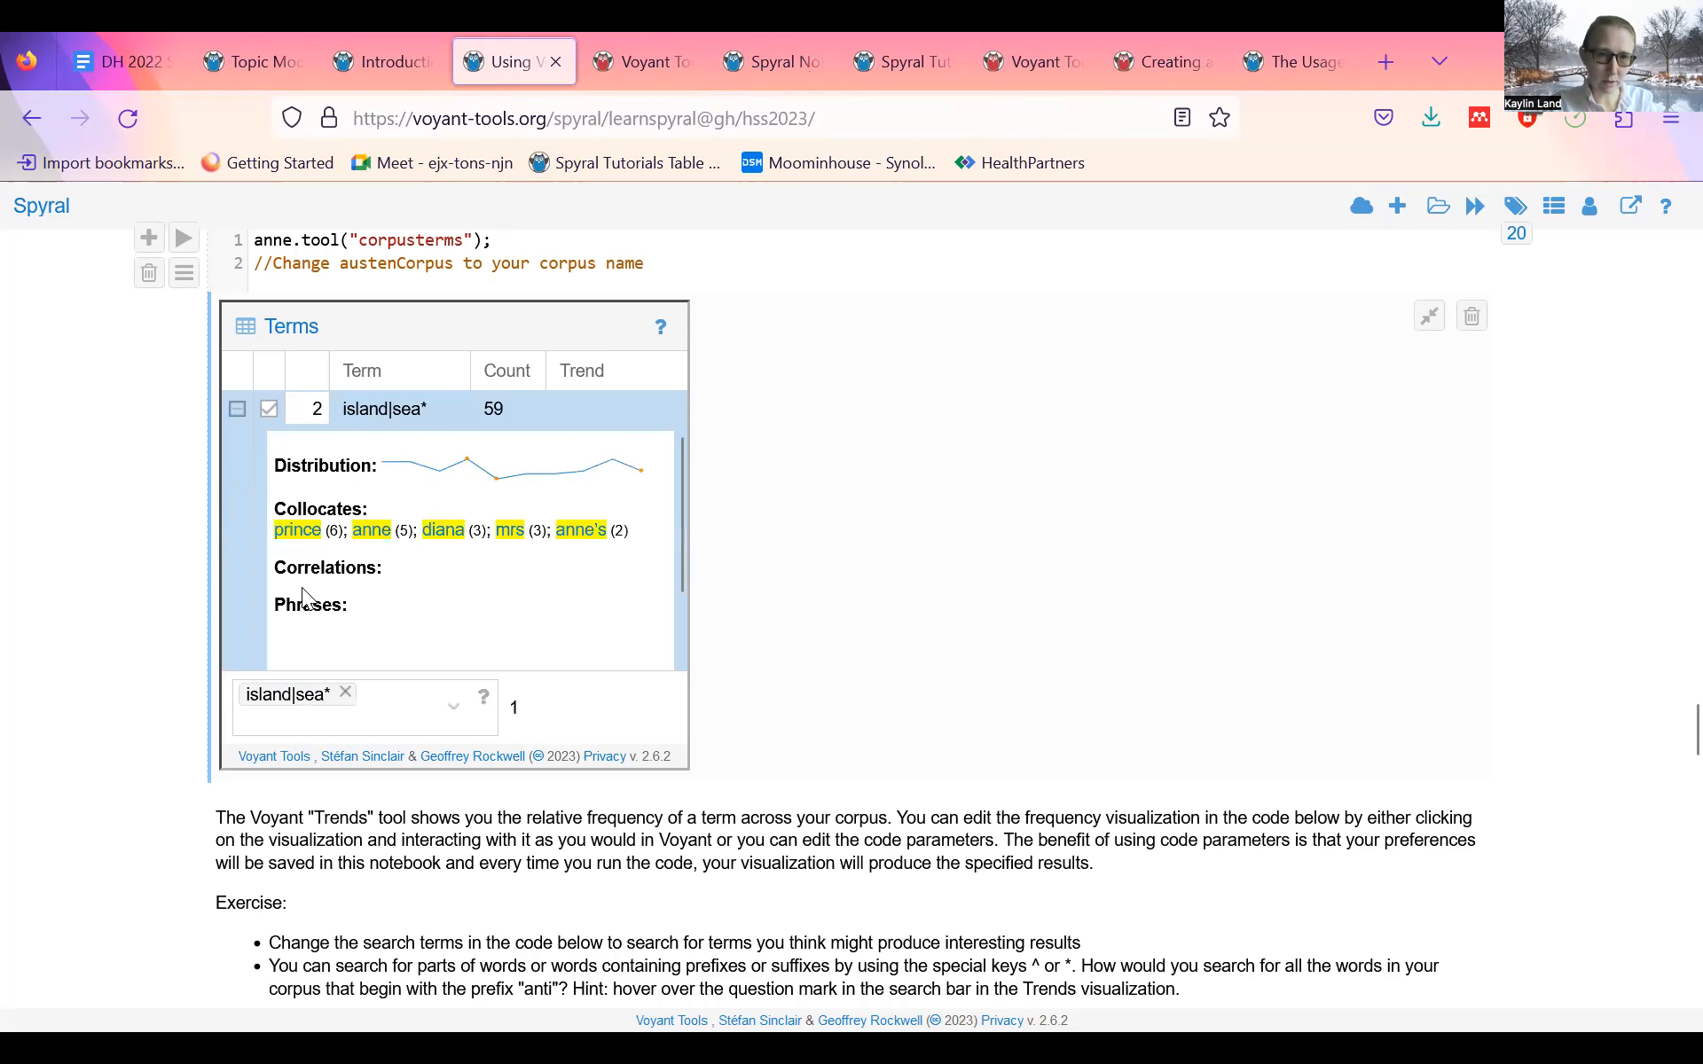
scroll(266, 594, down, 2)
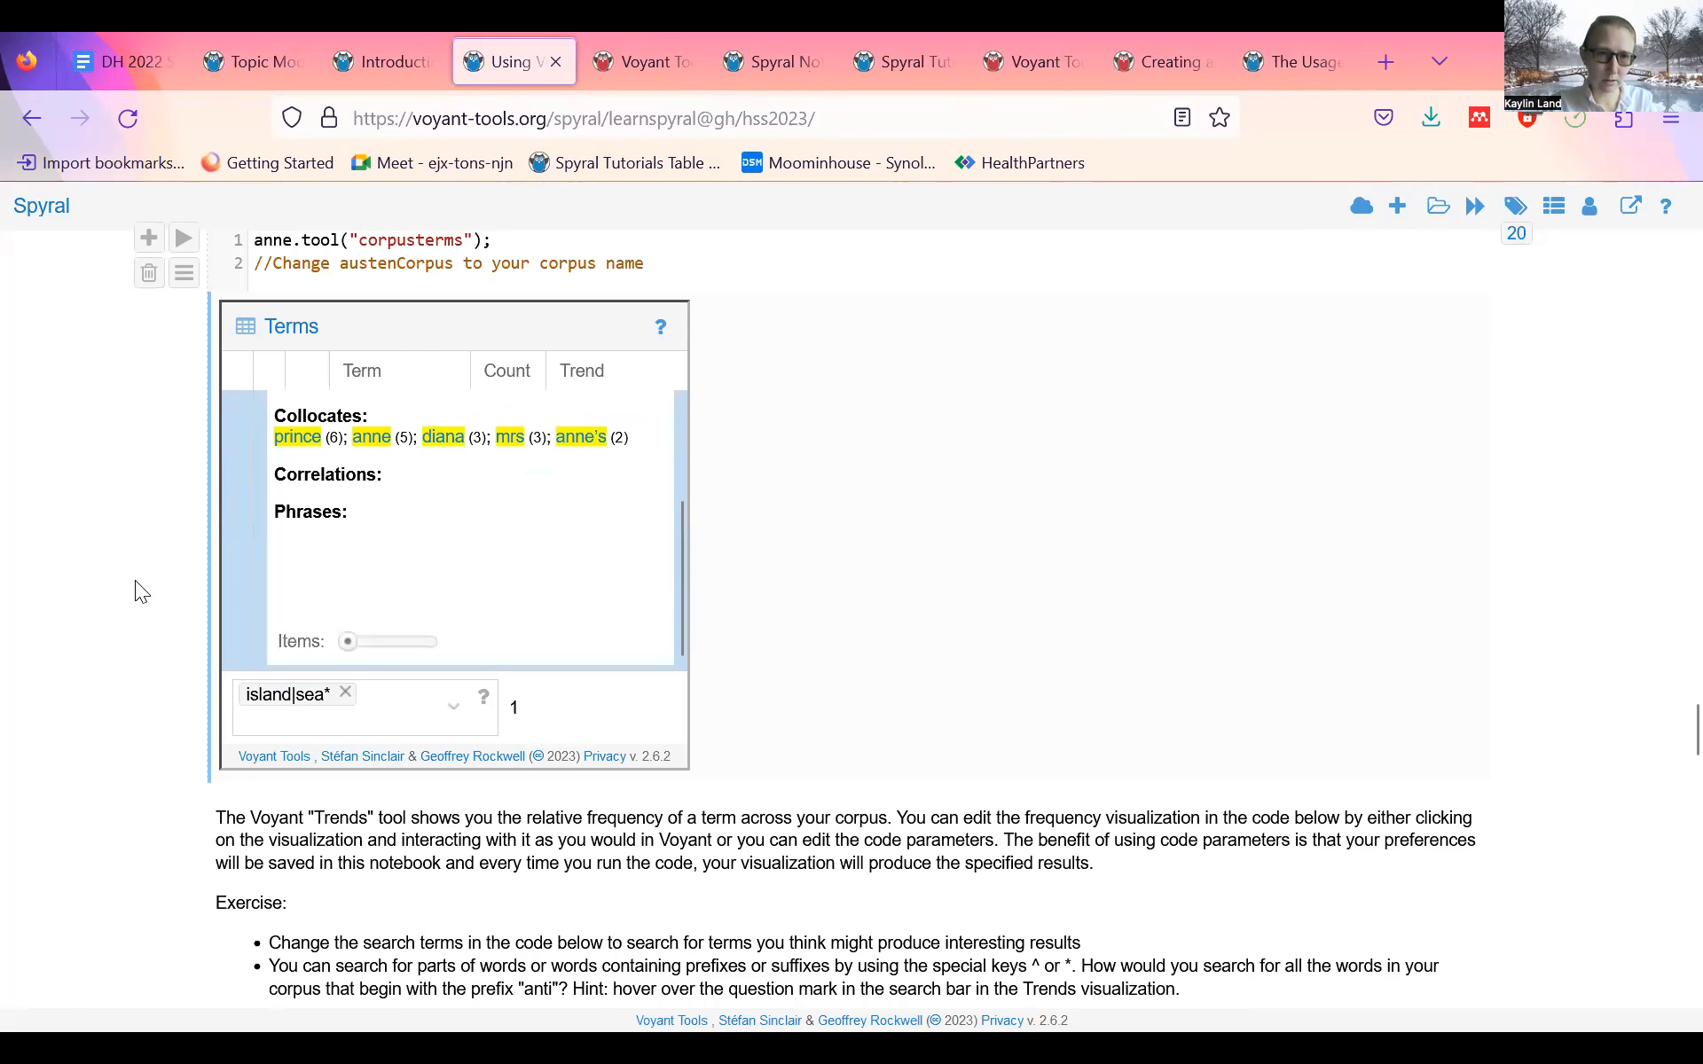
- Replace austenCorpus with anne in the Trends cell that queries weather, sunny and windy, and run the cell
scroll(135, 592, down, 6)
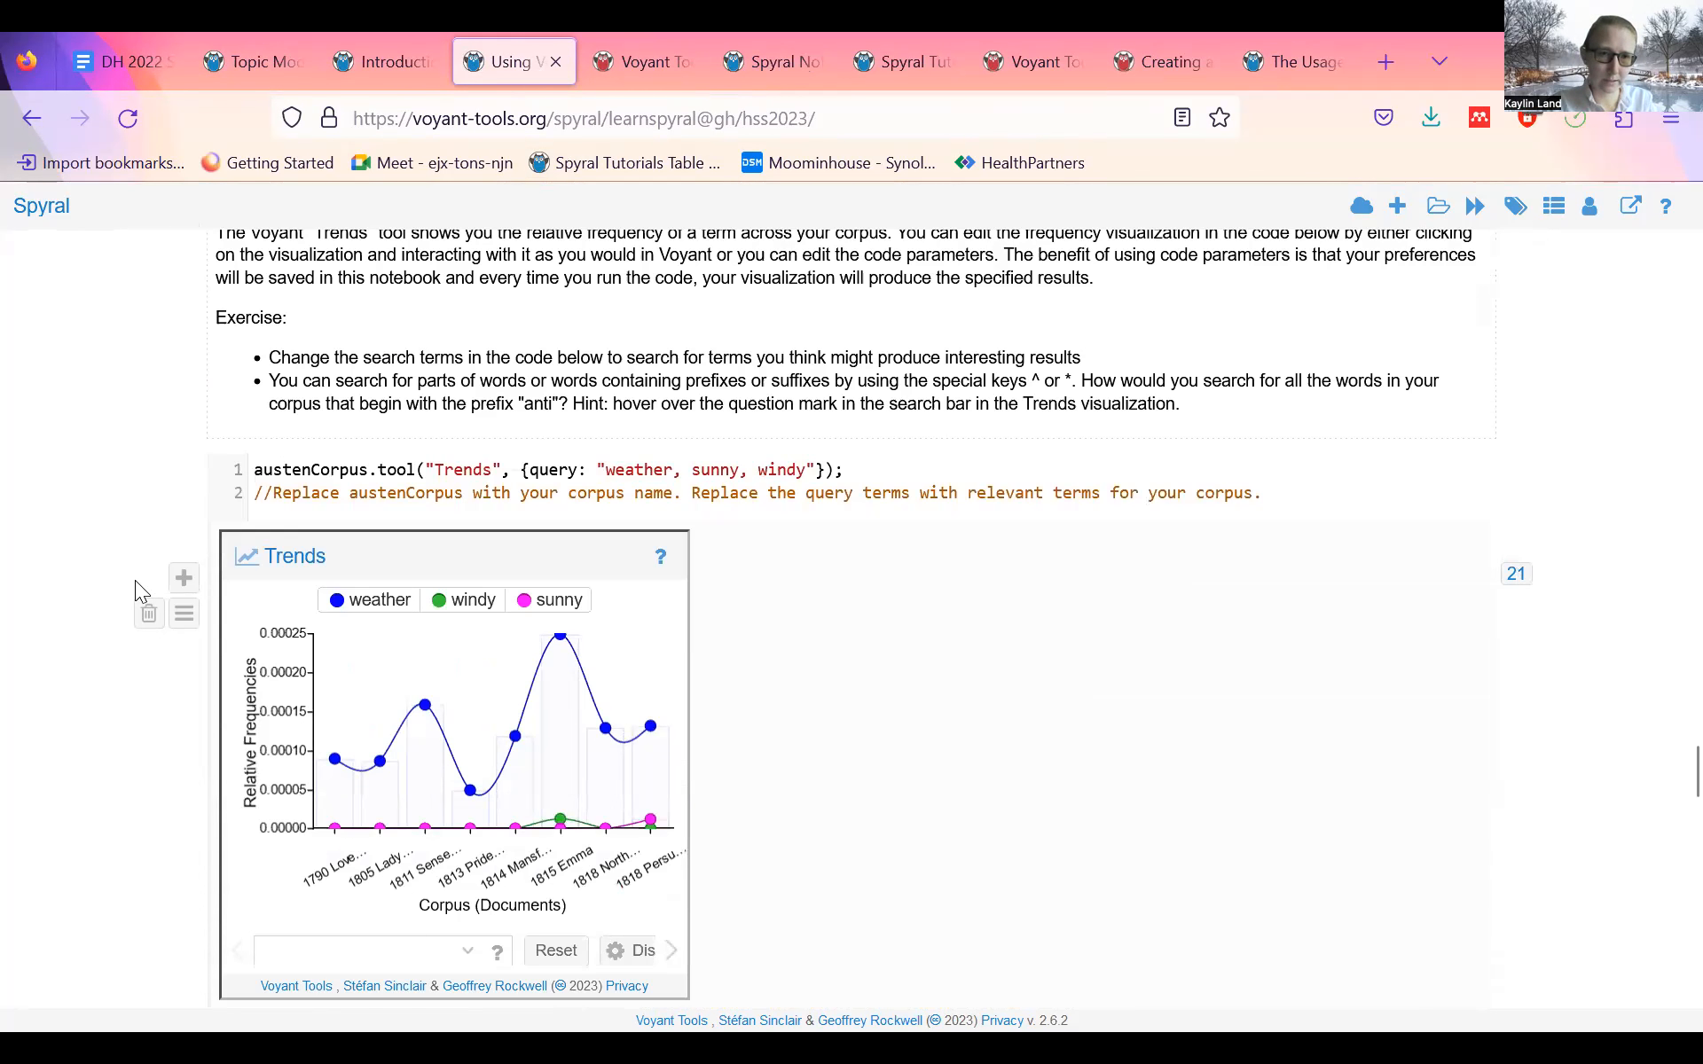
scroll(44, 631, down, 1)
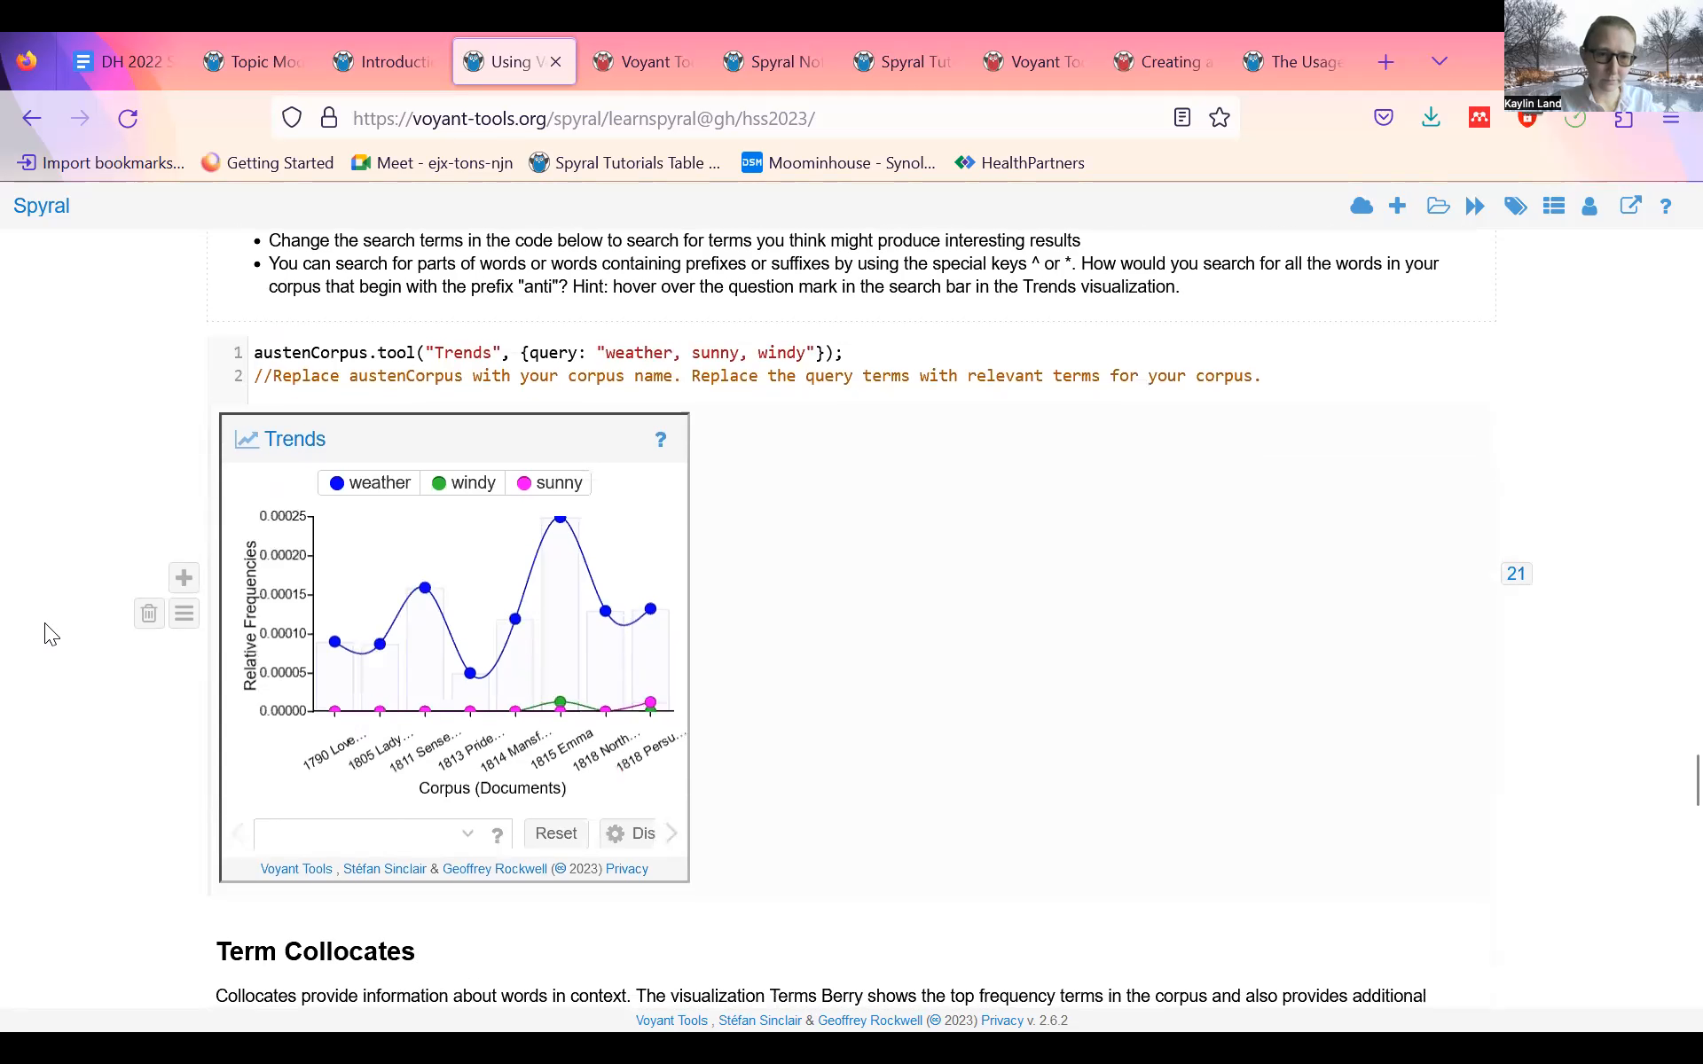
scroll(44, 623, down, 1)
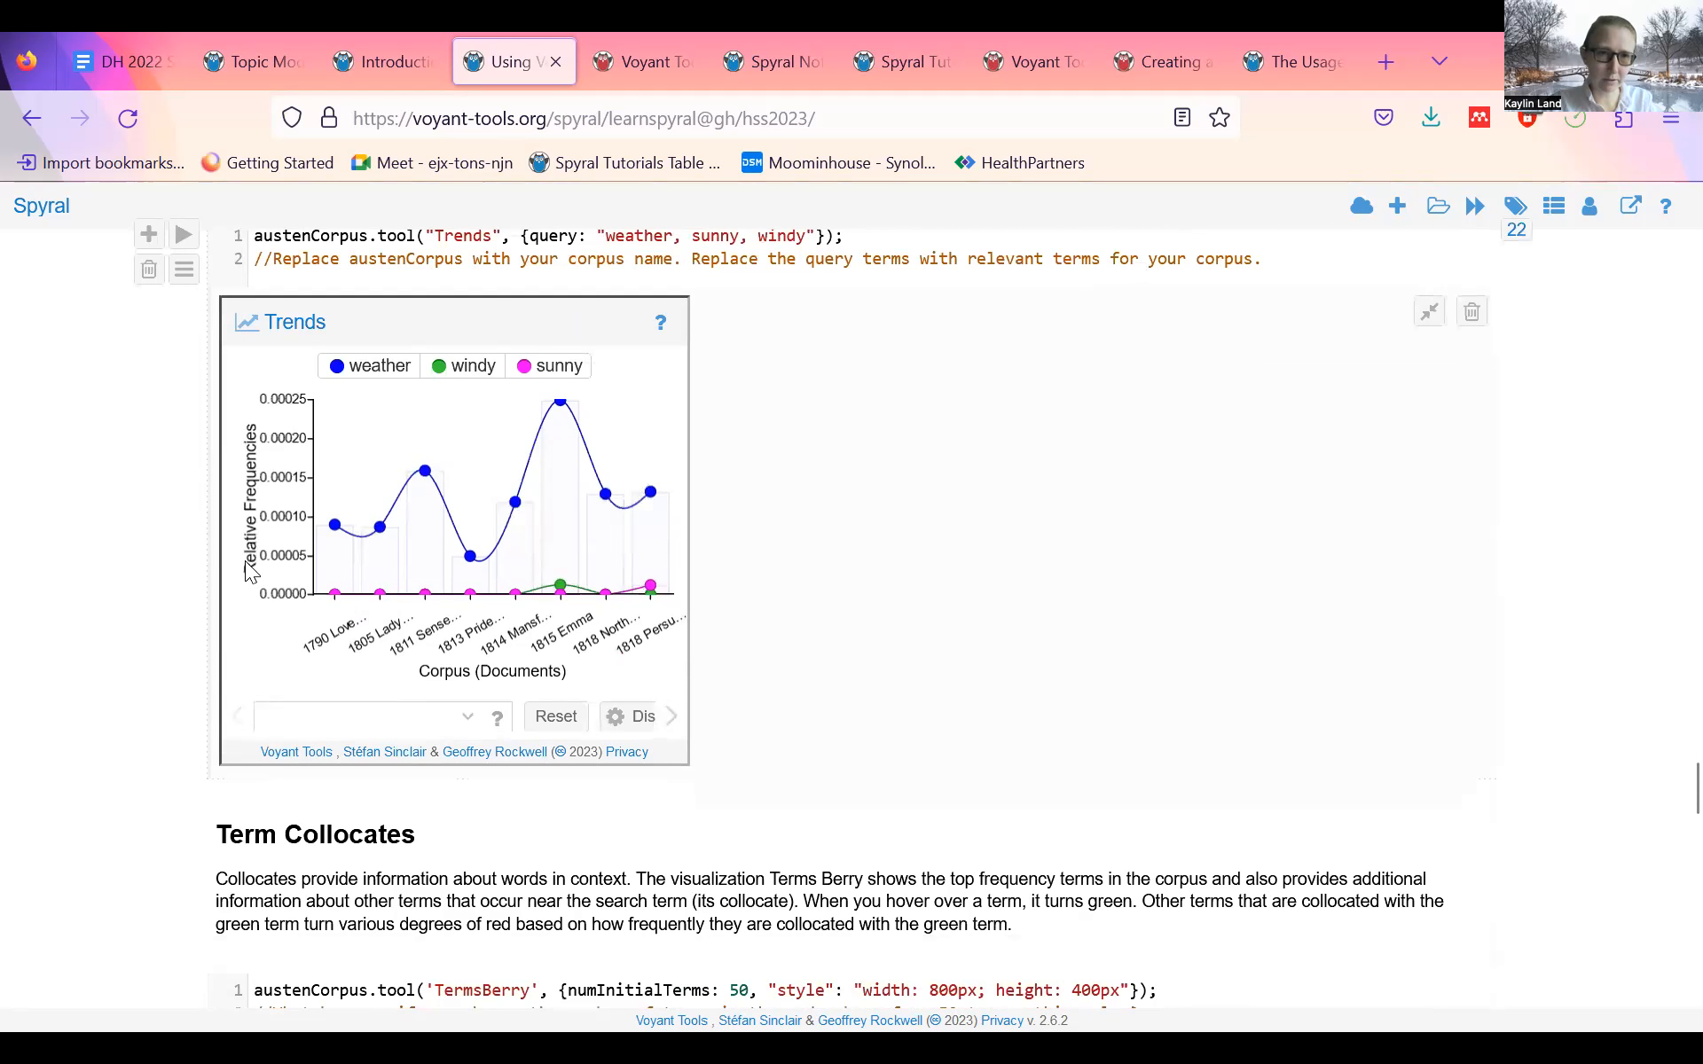
scroll(245, 560, up, 1)
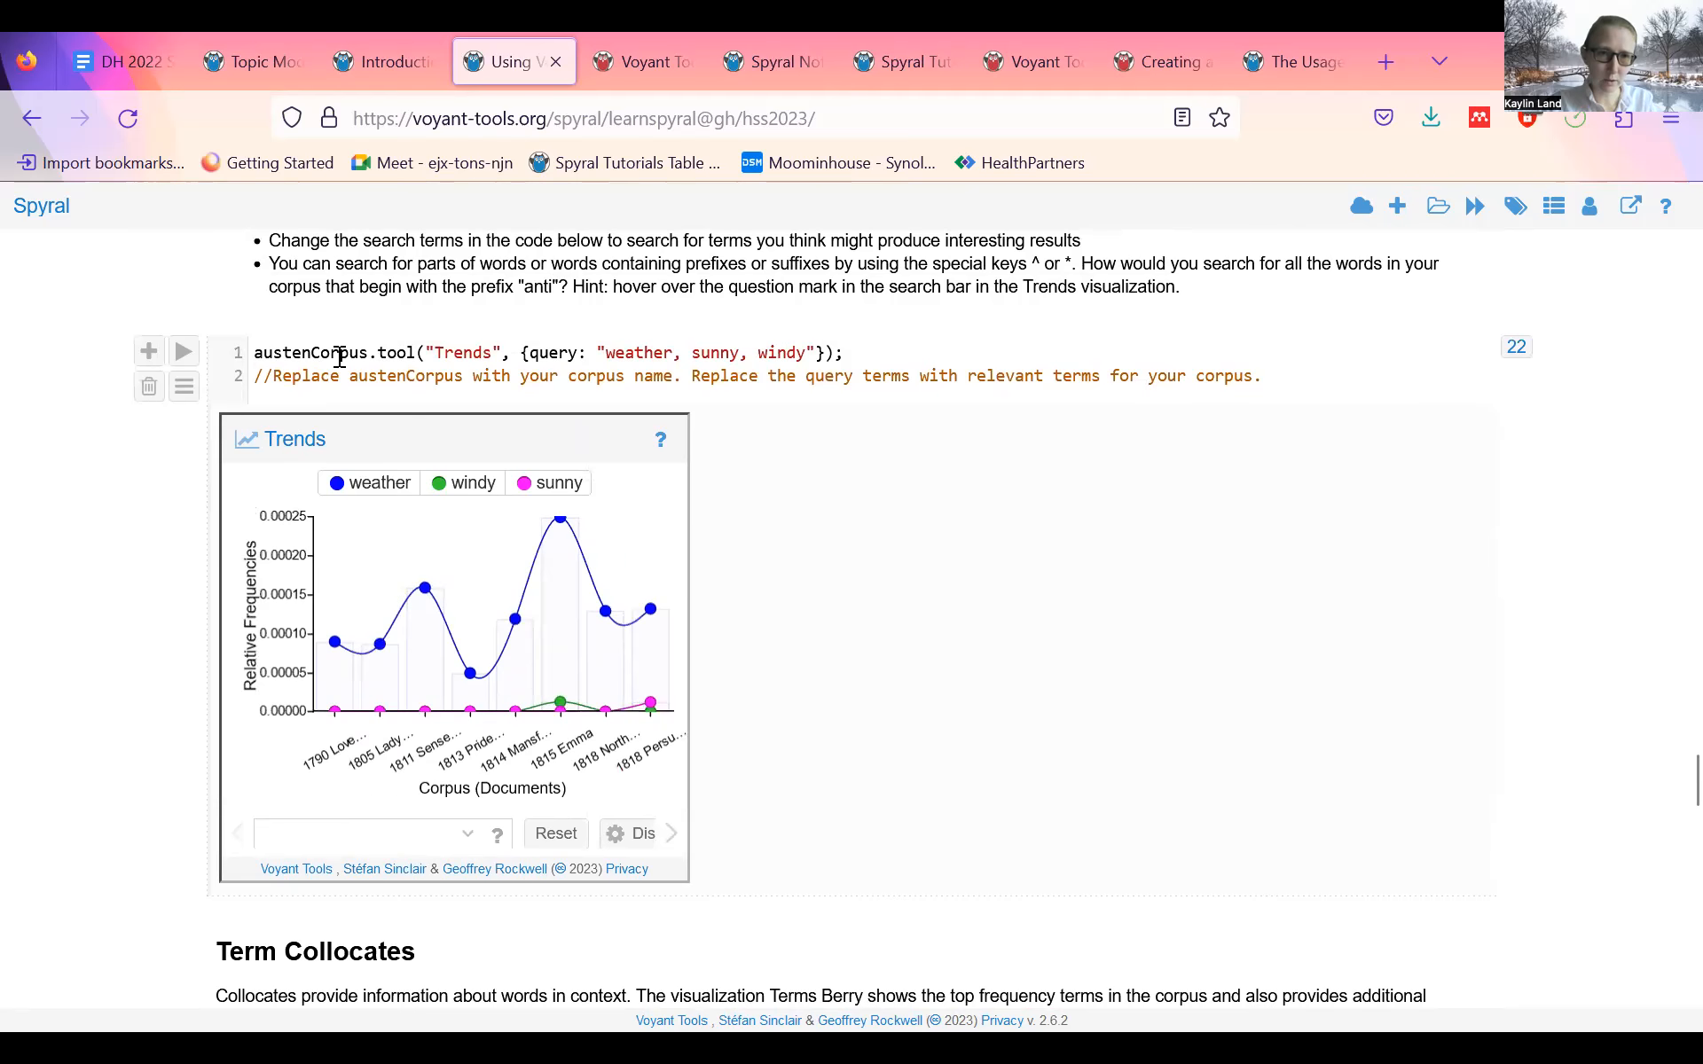
scroll(340, 357, up, 5)
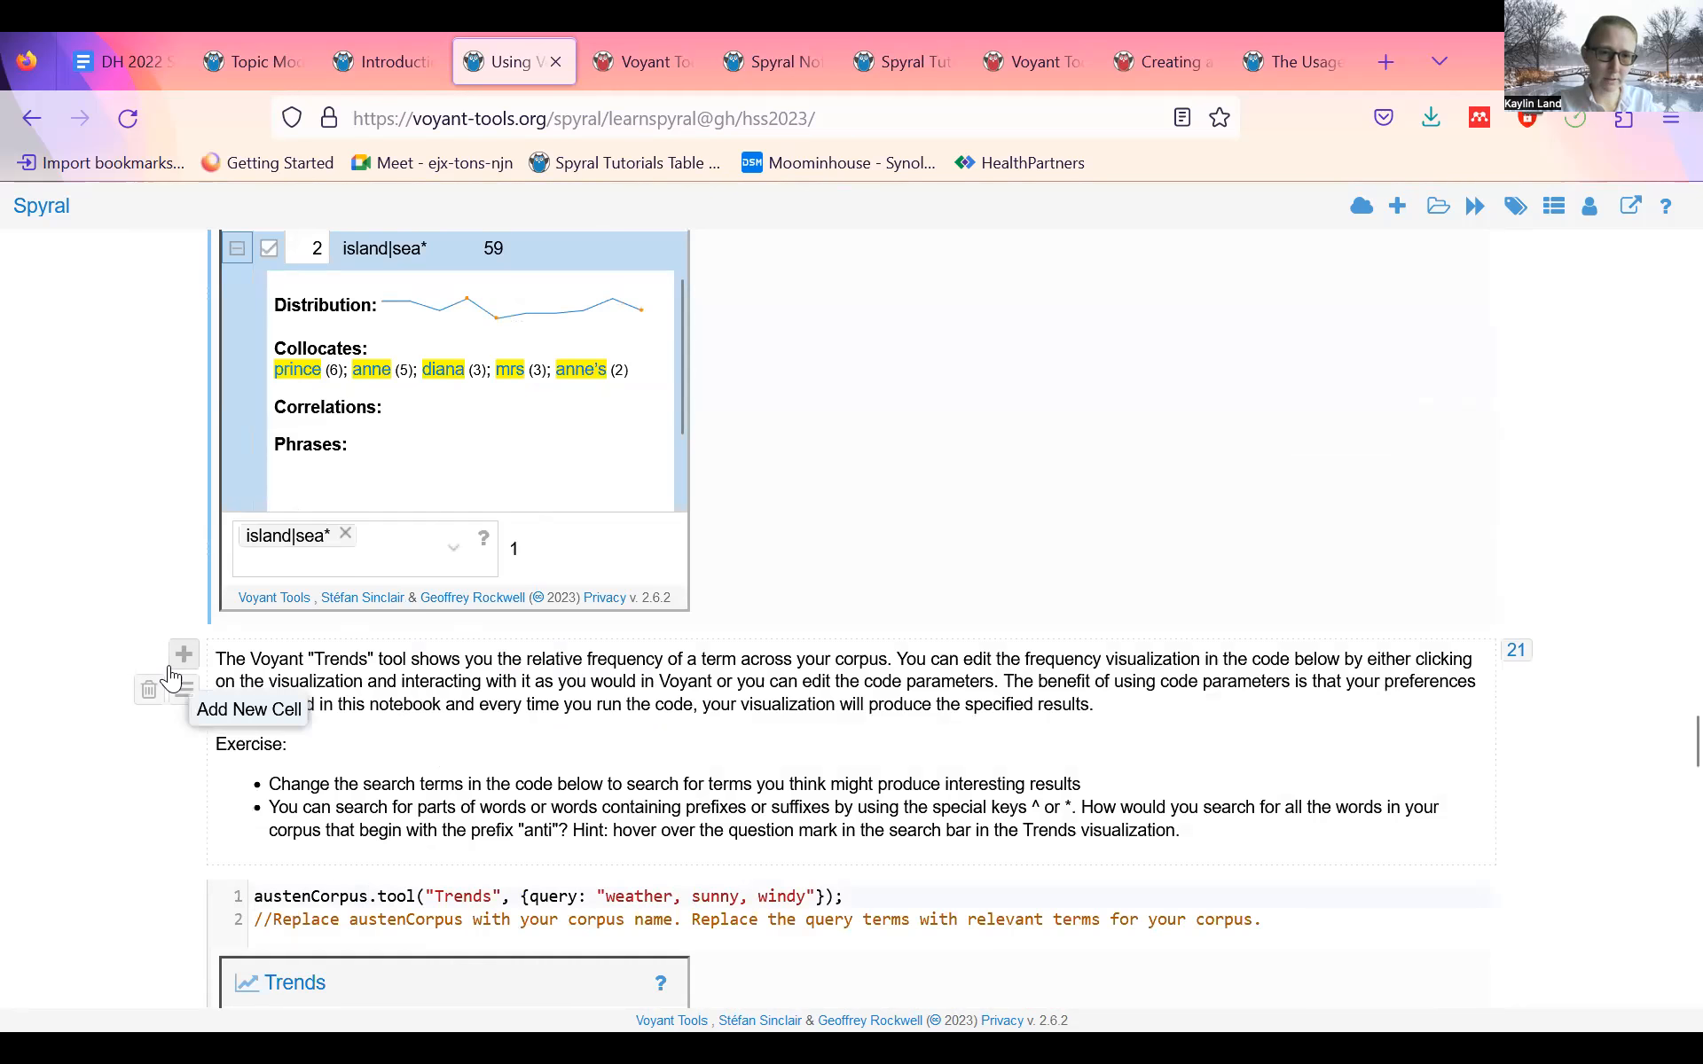
scroll(397, 640, down, 6)
scroll(309, 572, up, 3)
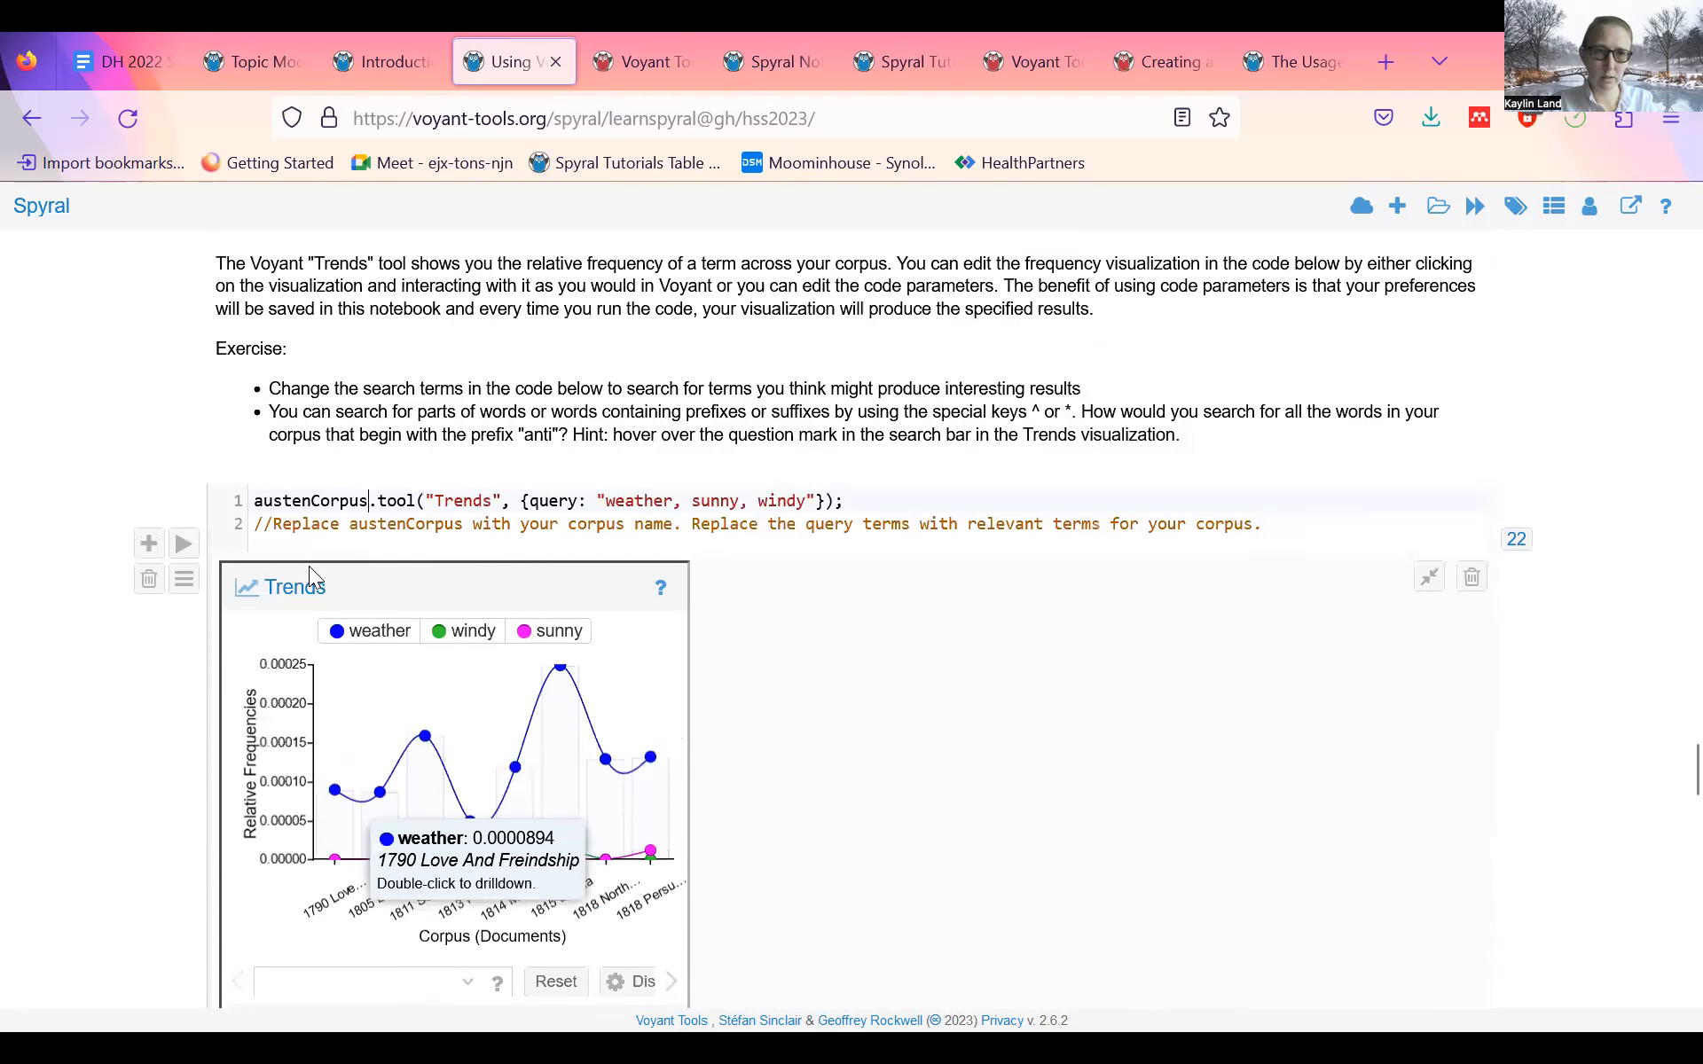
scroll(309, 572, up, 1)
drag(368, 548, 263, 552)
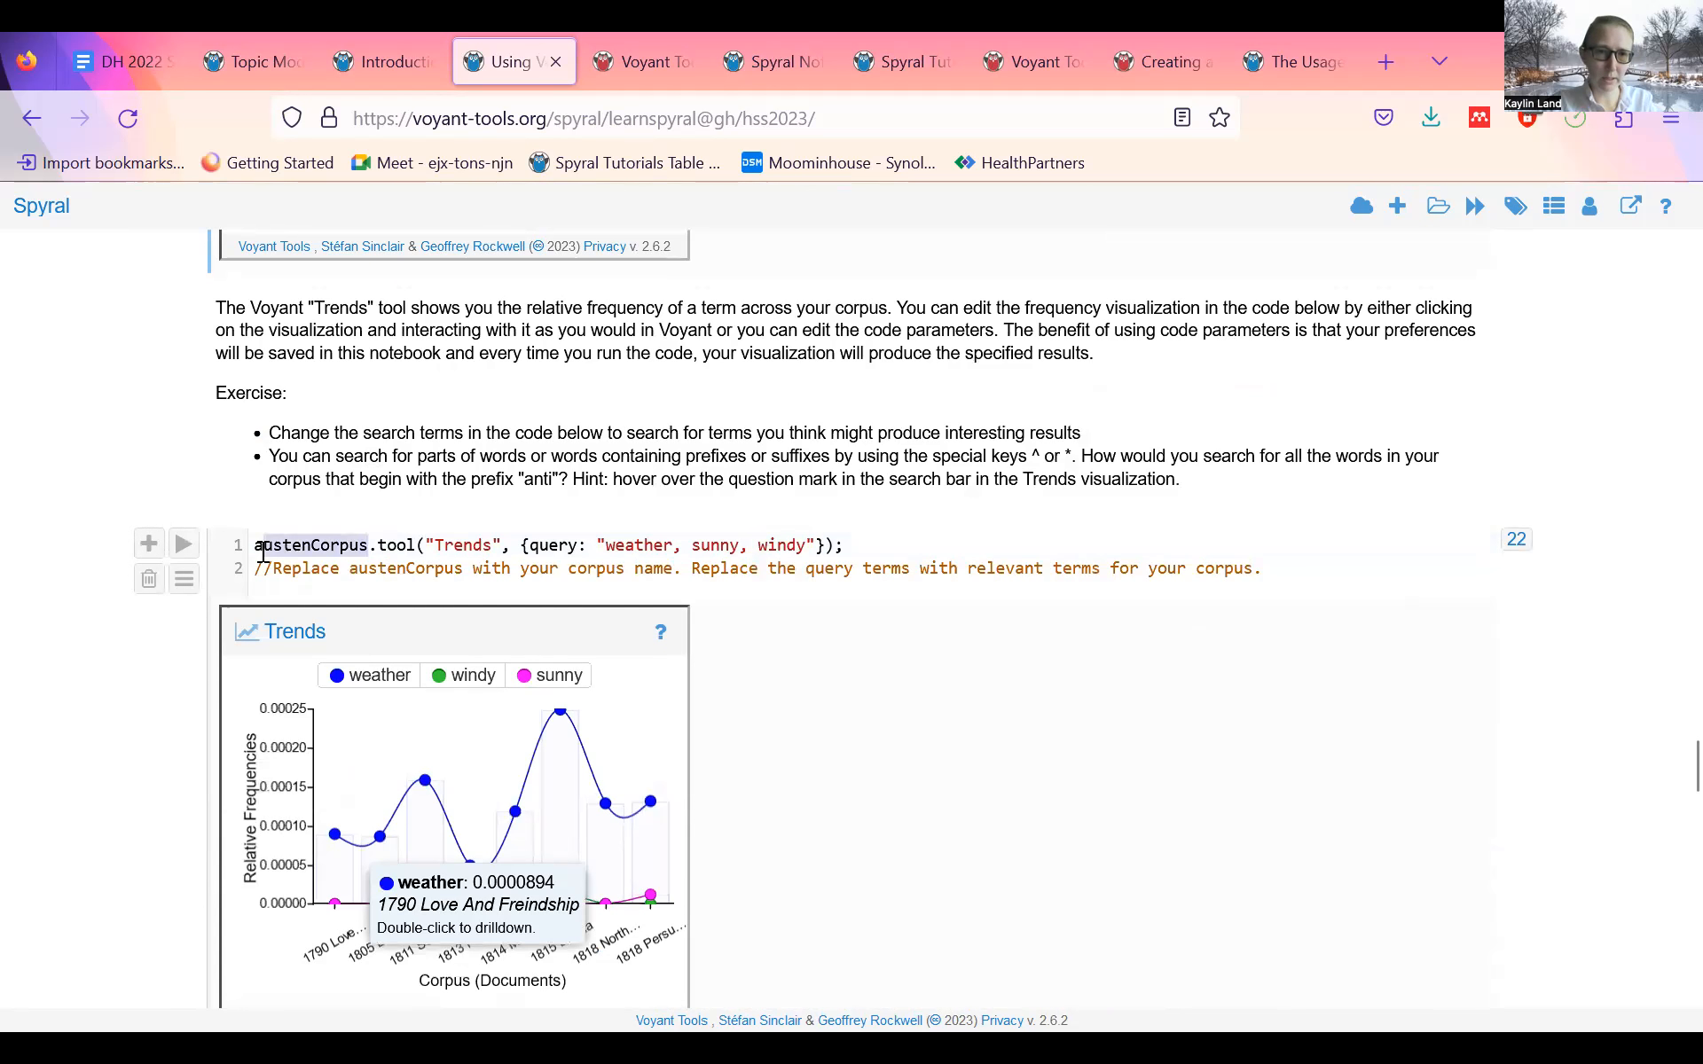
key(BackSpace)
text(nne)
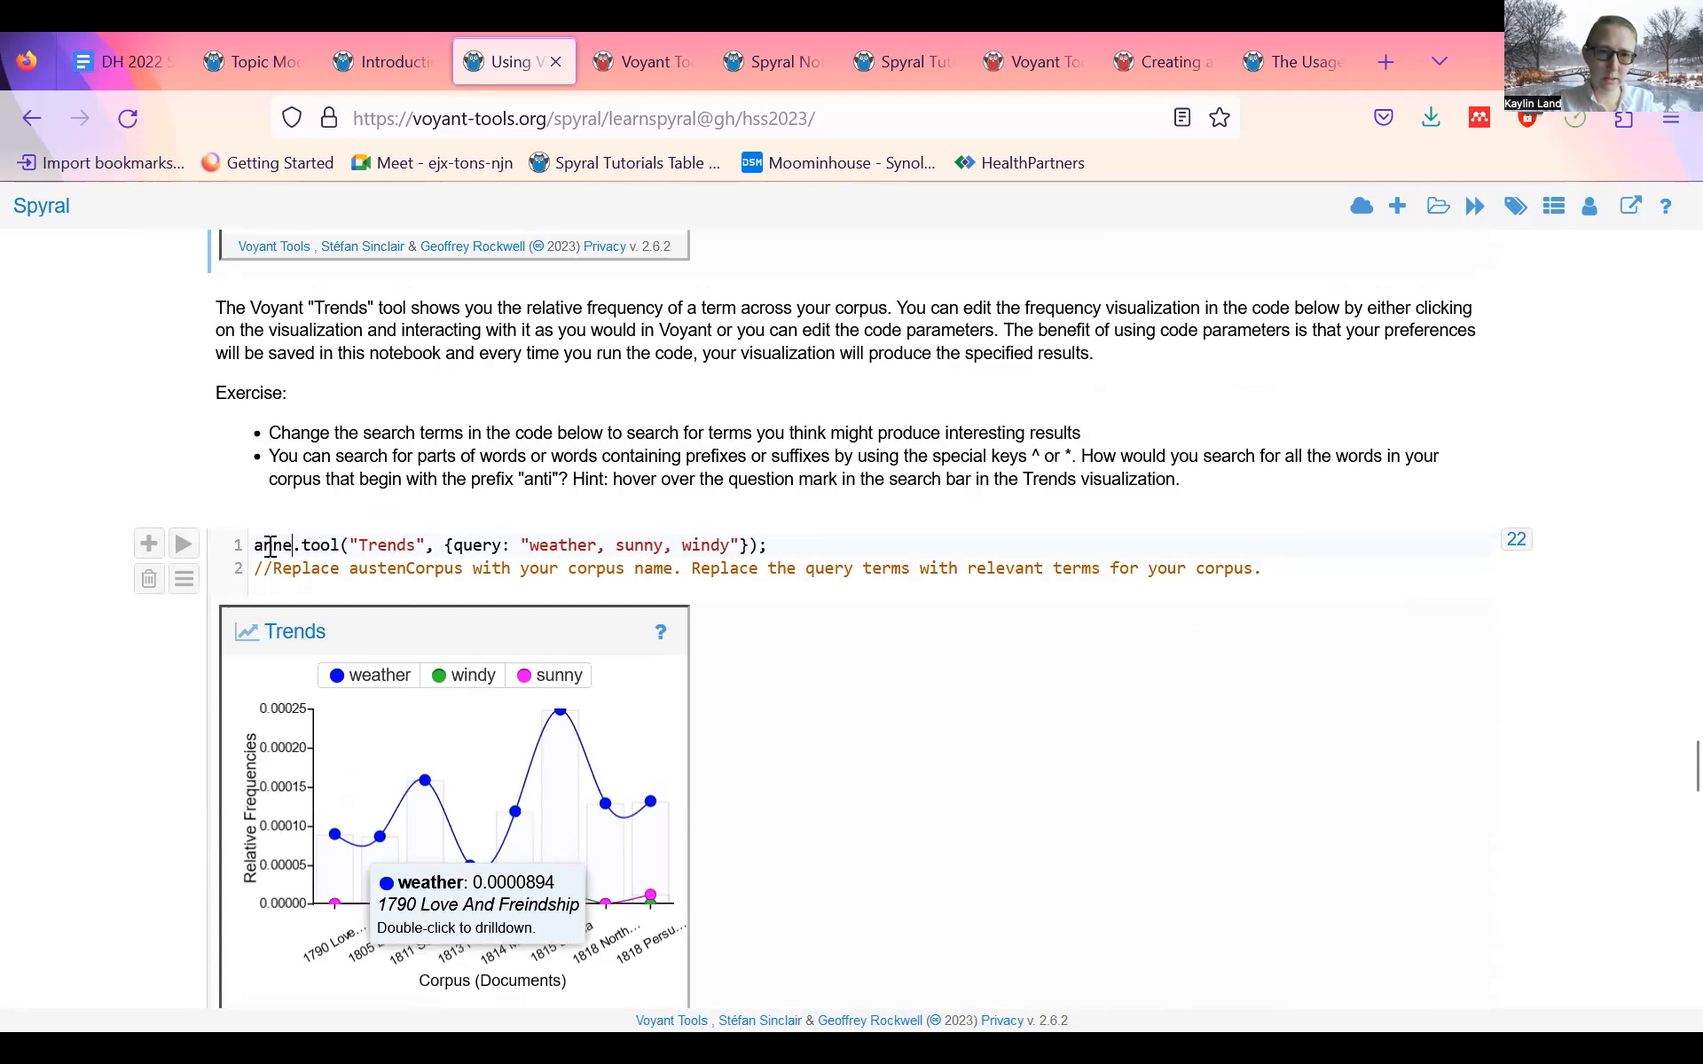
click(184, 544)
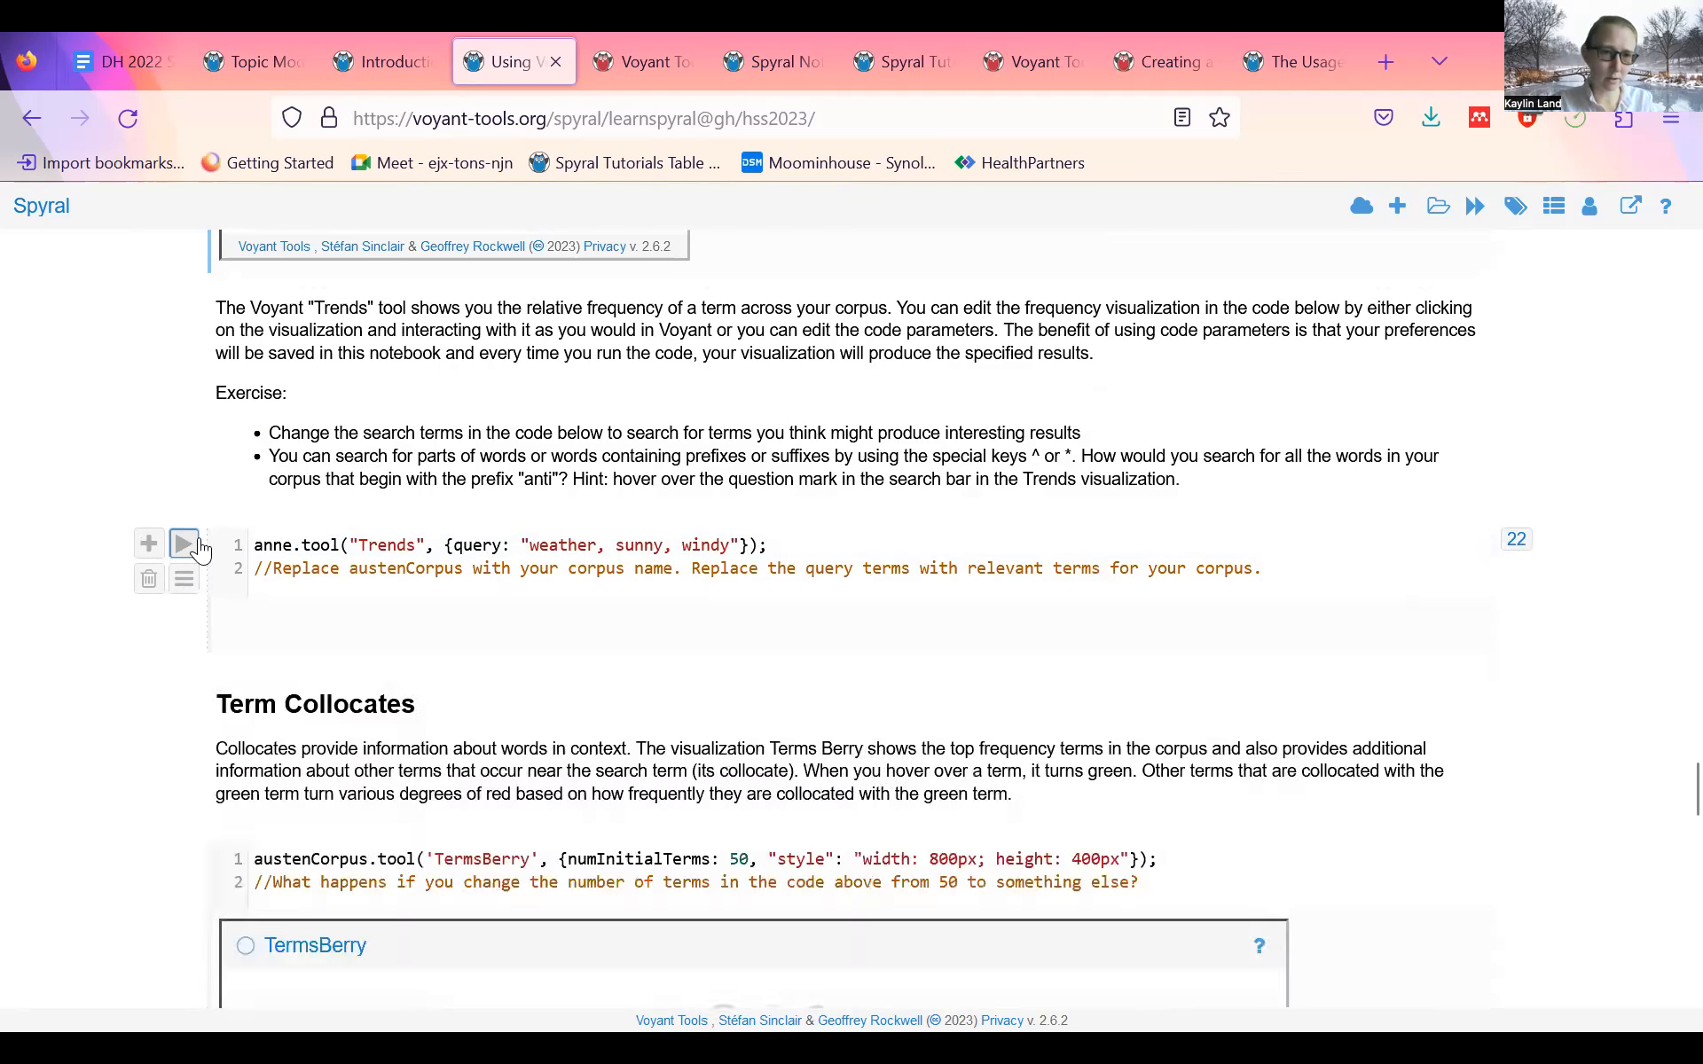
scroll(127, 618, down, 5)
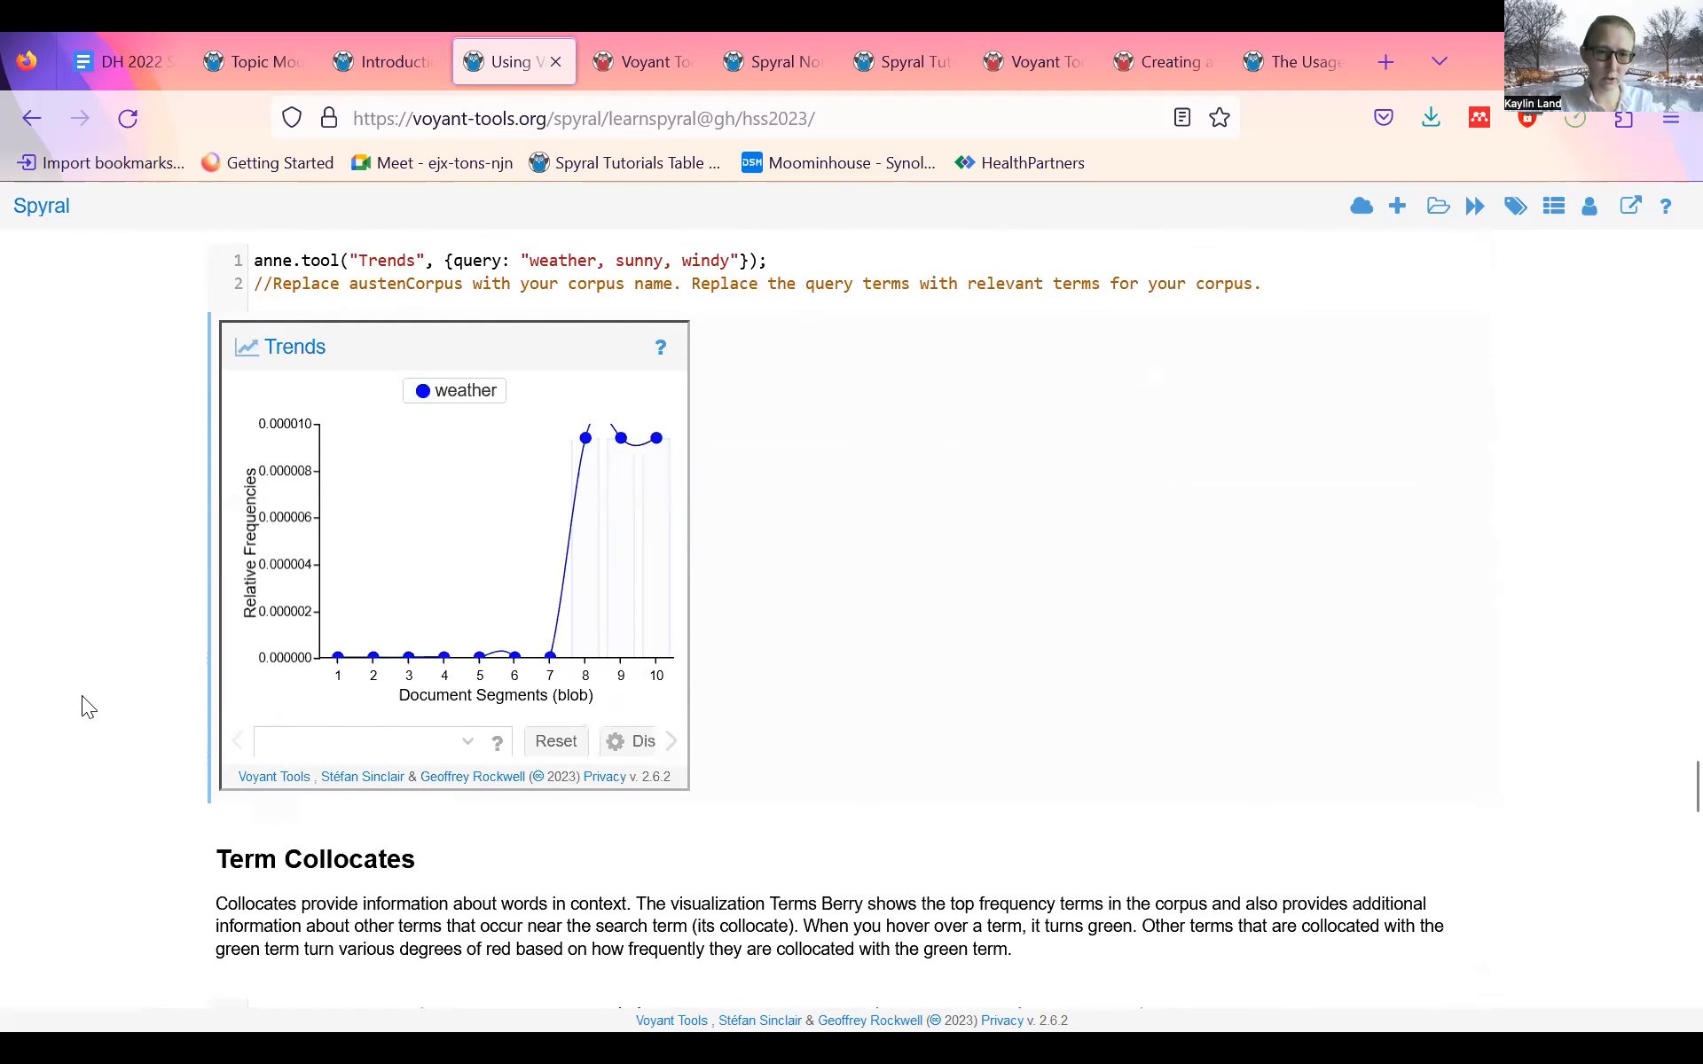
- Examine the Trends graph for the weather term across the document segments of the anne corpus
scroll(81, 697, up, 1)
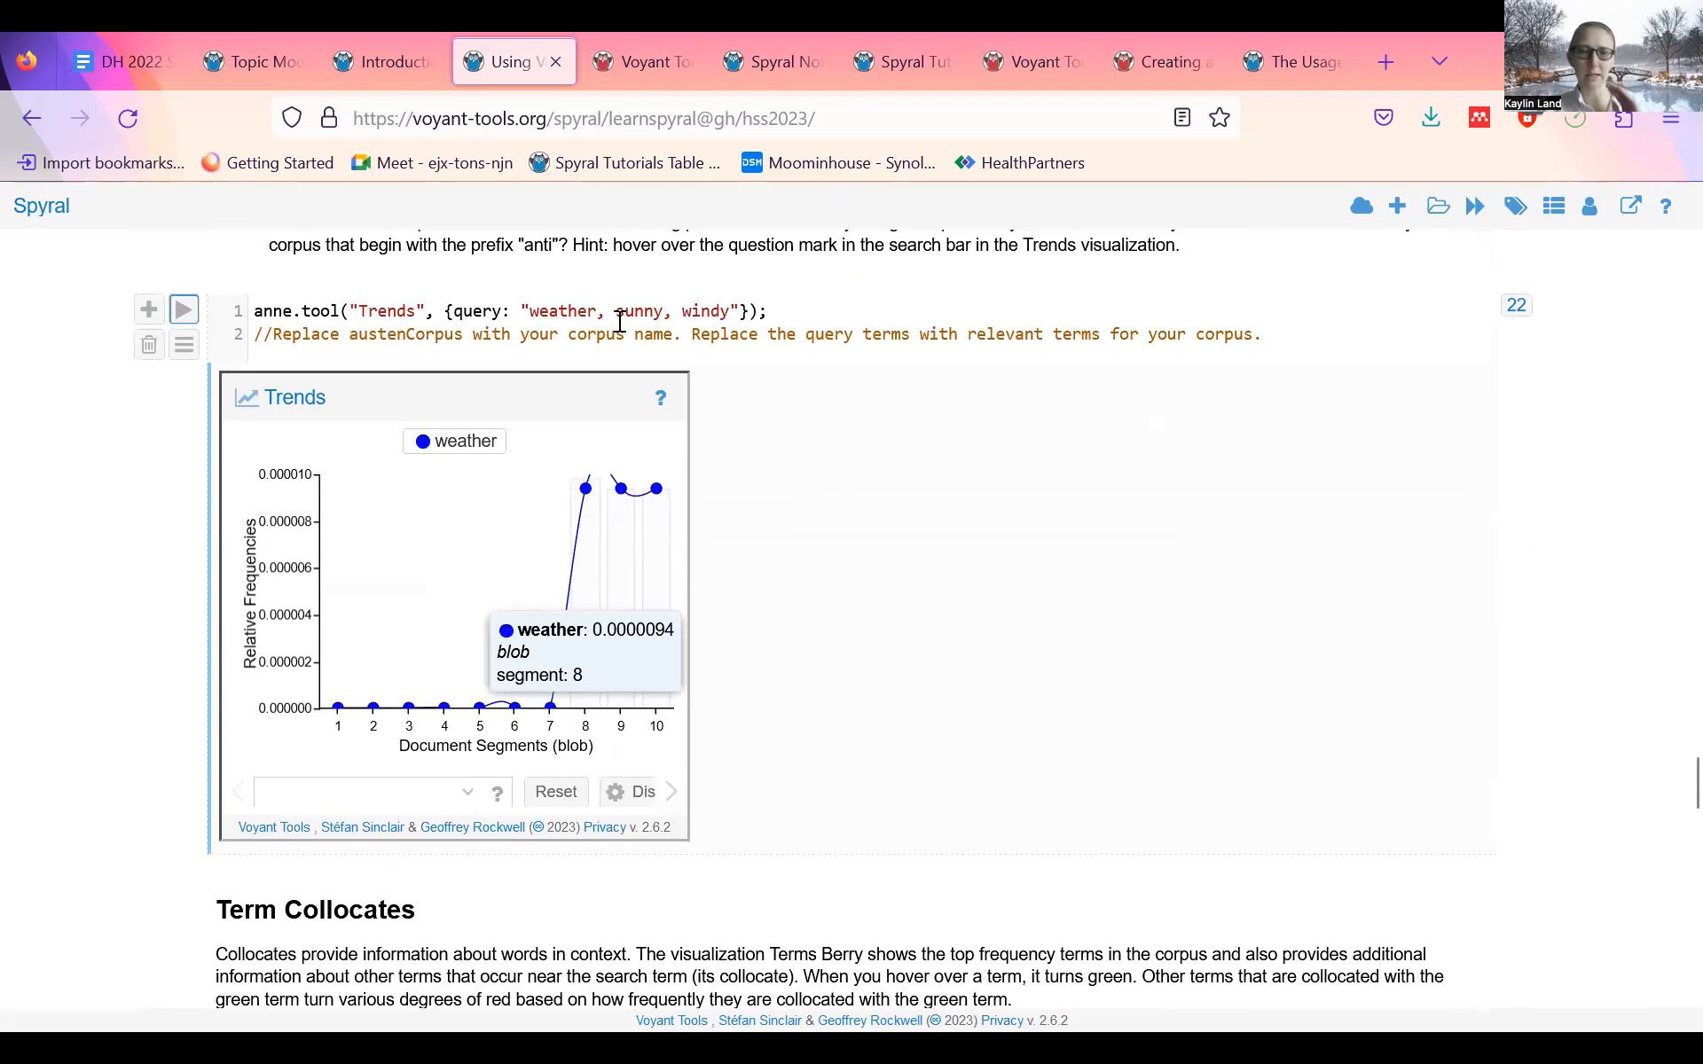
mouse_move(654, 494)
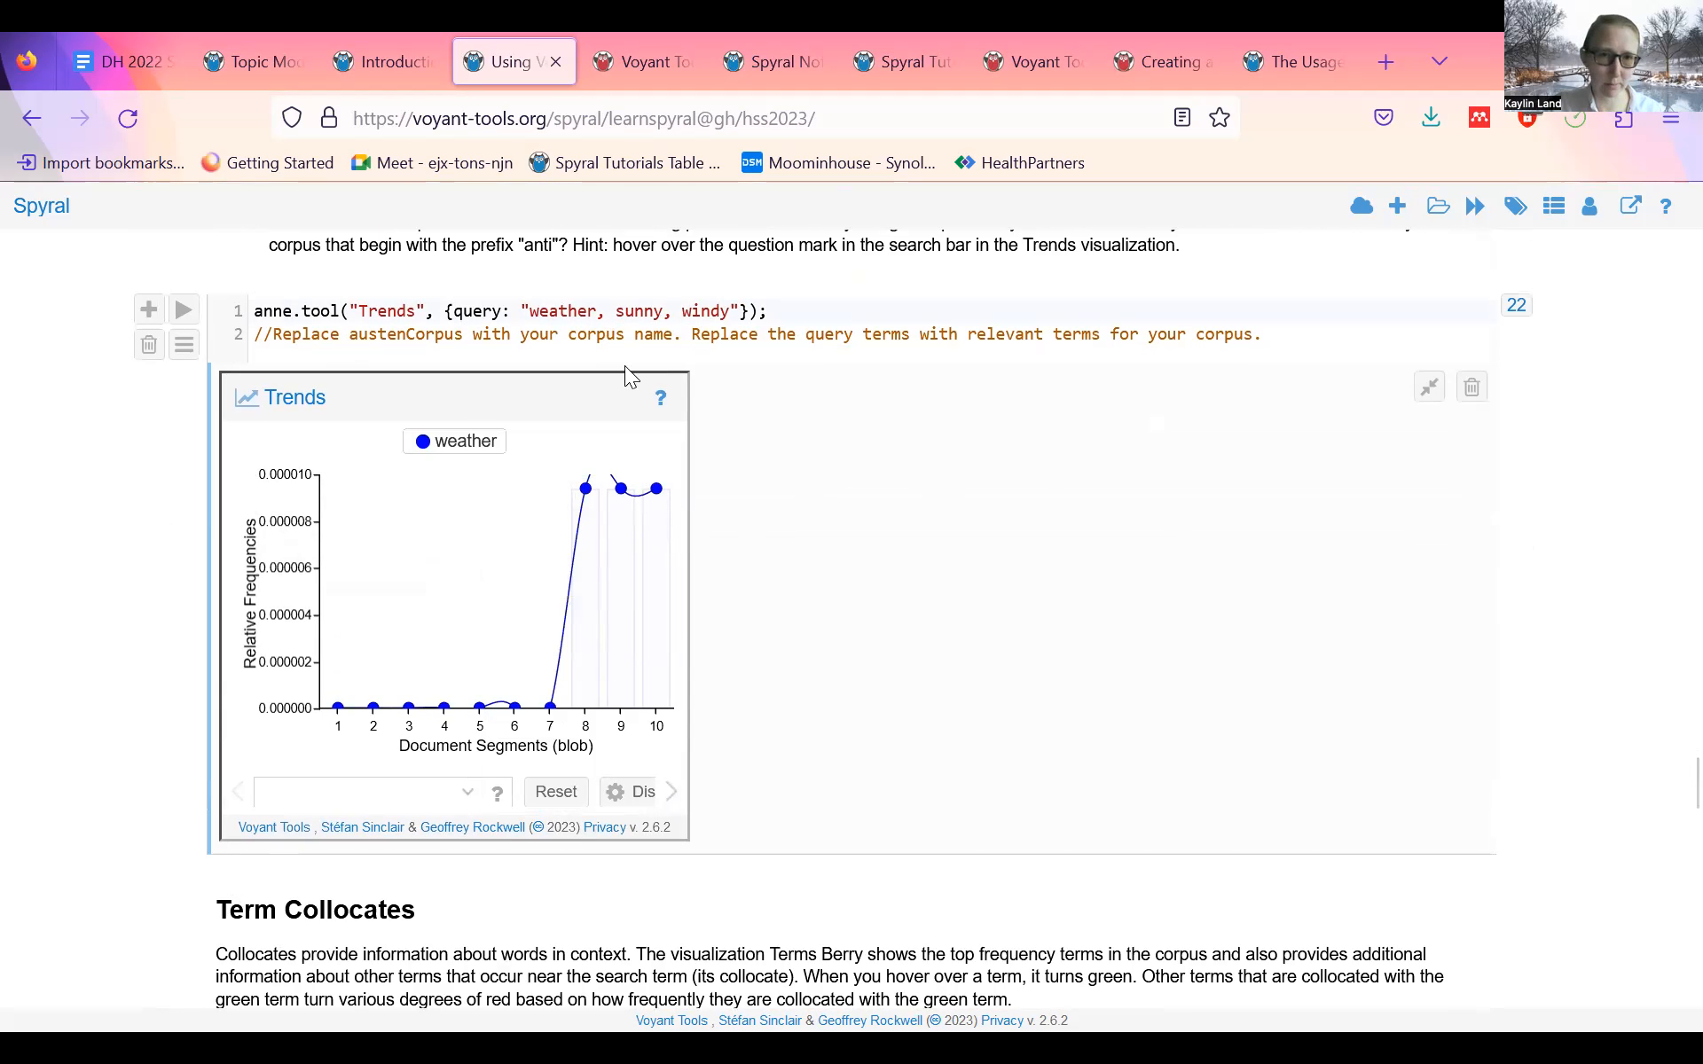
mouse_move(619, 667)
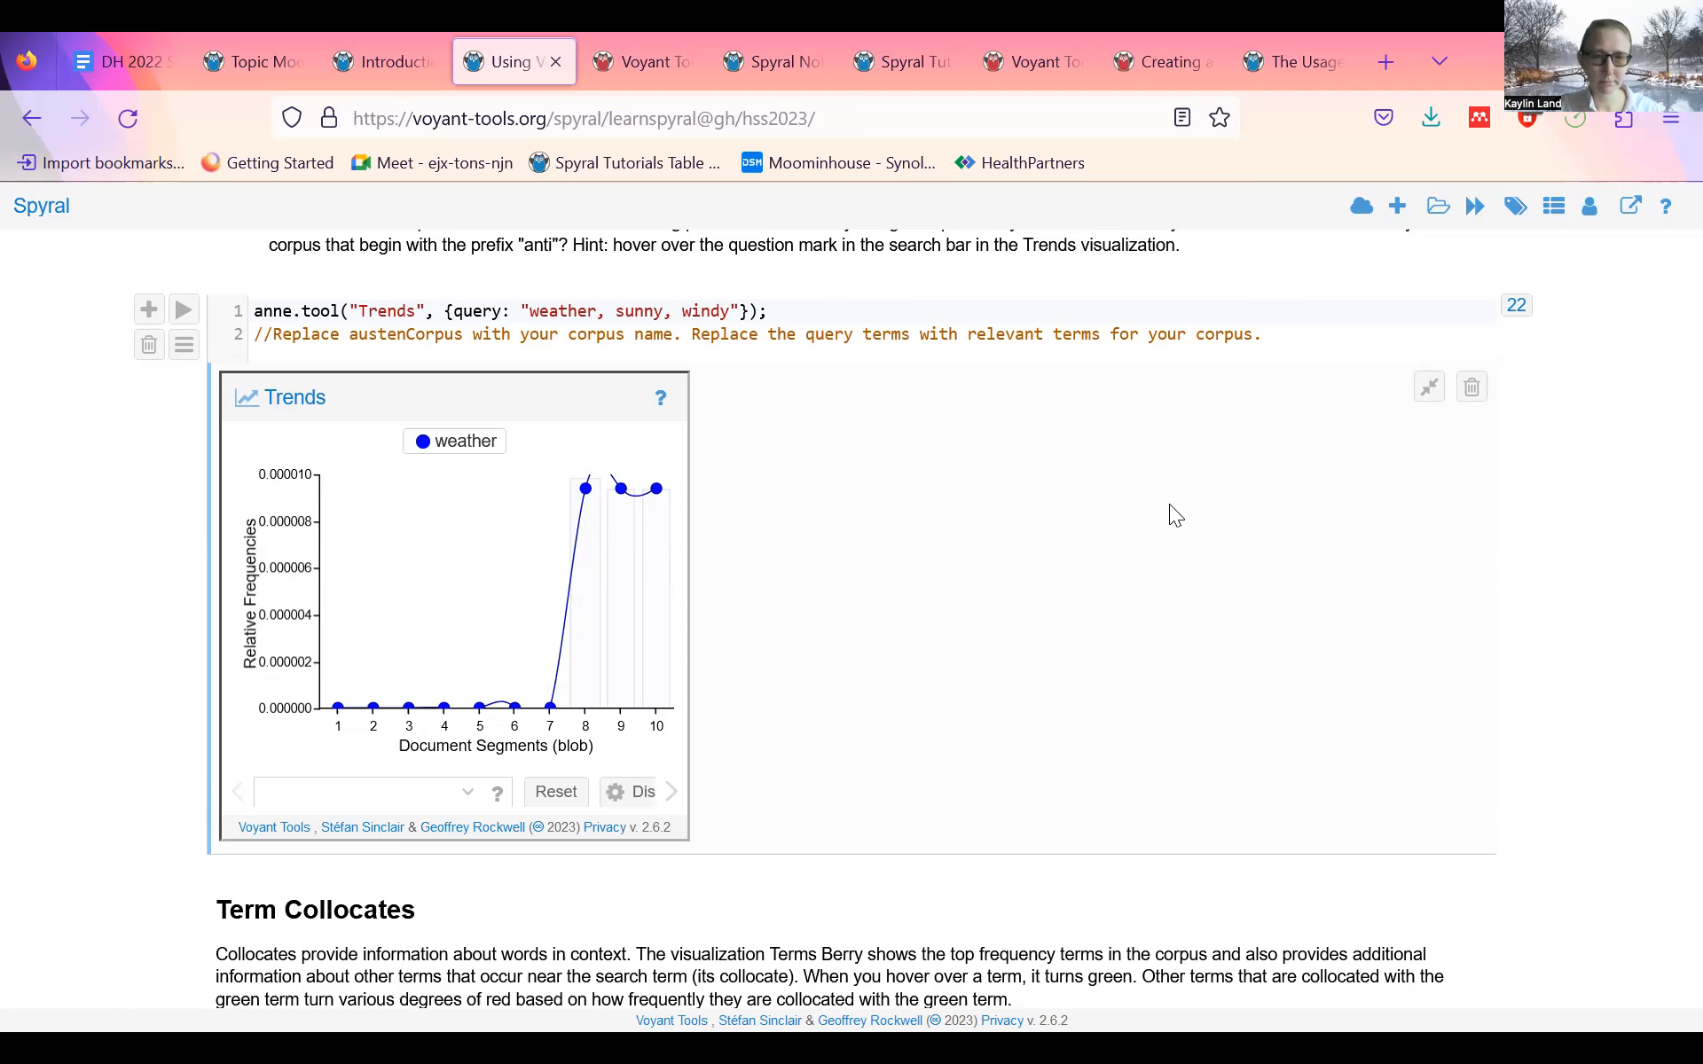
mouse_move(634, 626)
- Look through the notebook's Term Collocates, Collocates Graph and Spyral Resources sections, and return to the notebook's introduction
scroll(955, 594, down, 4)
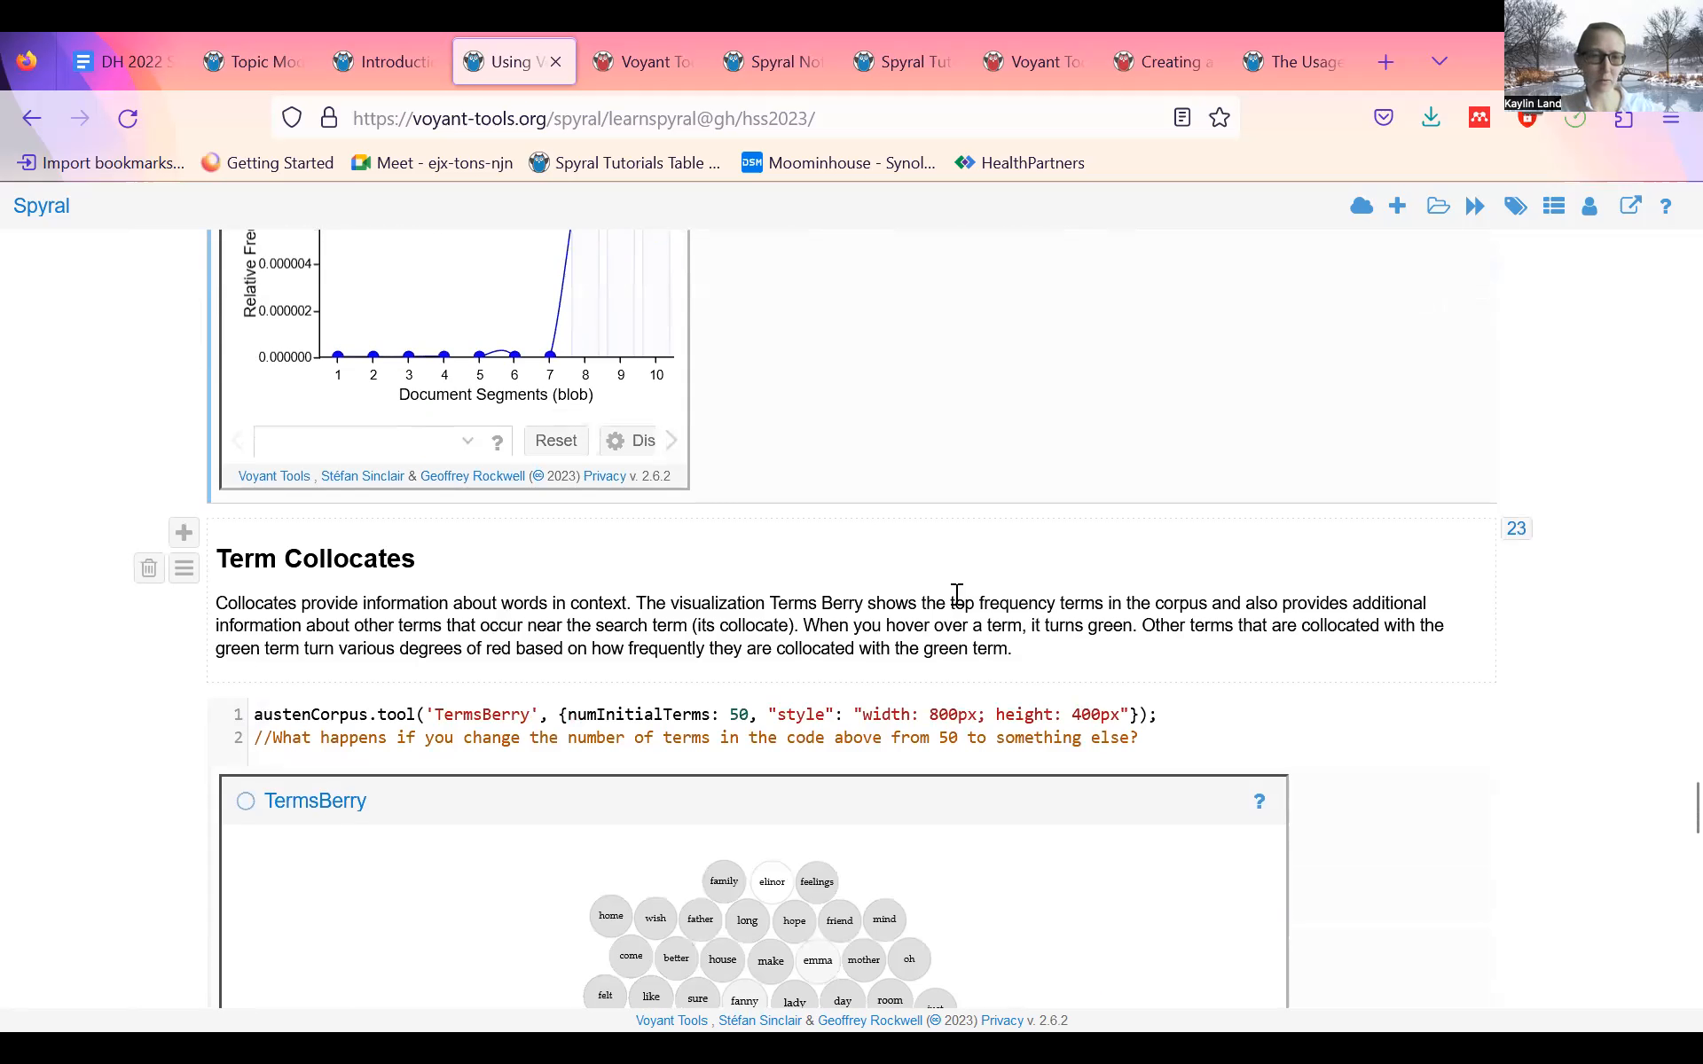
scroll(951, 541, down, 3)
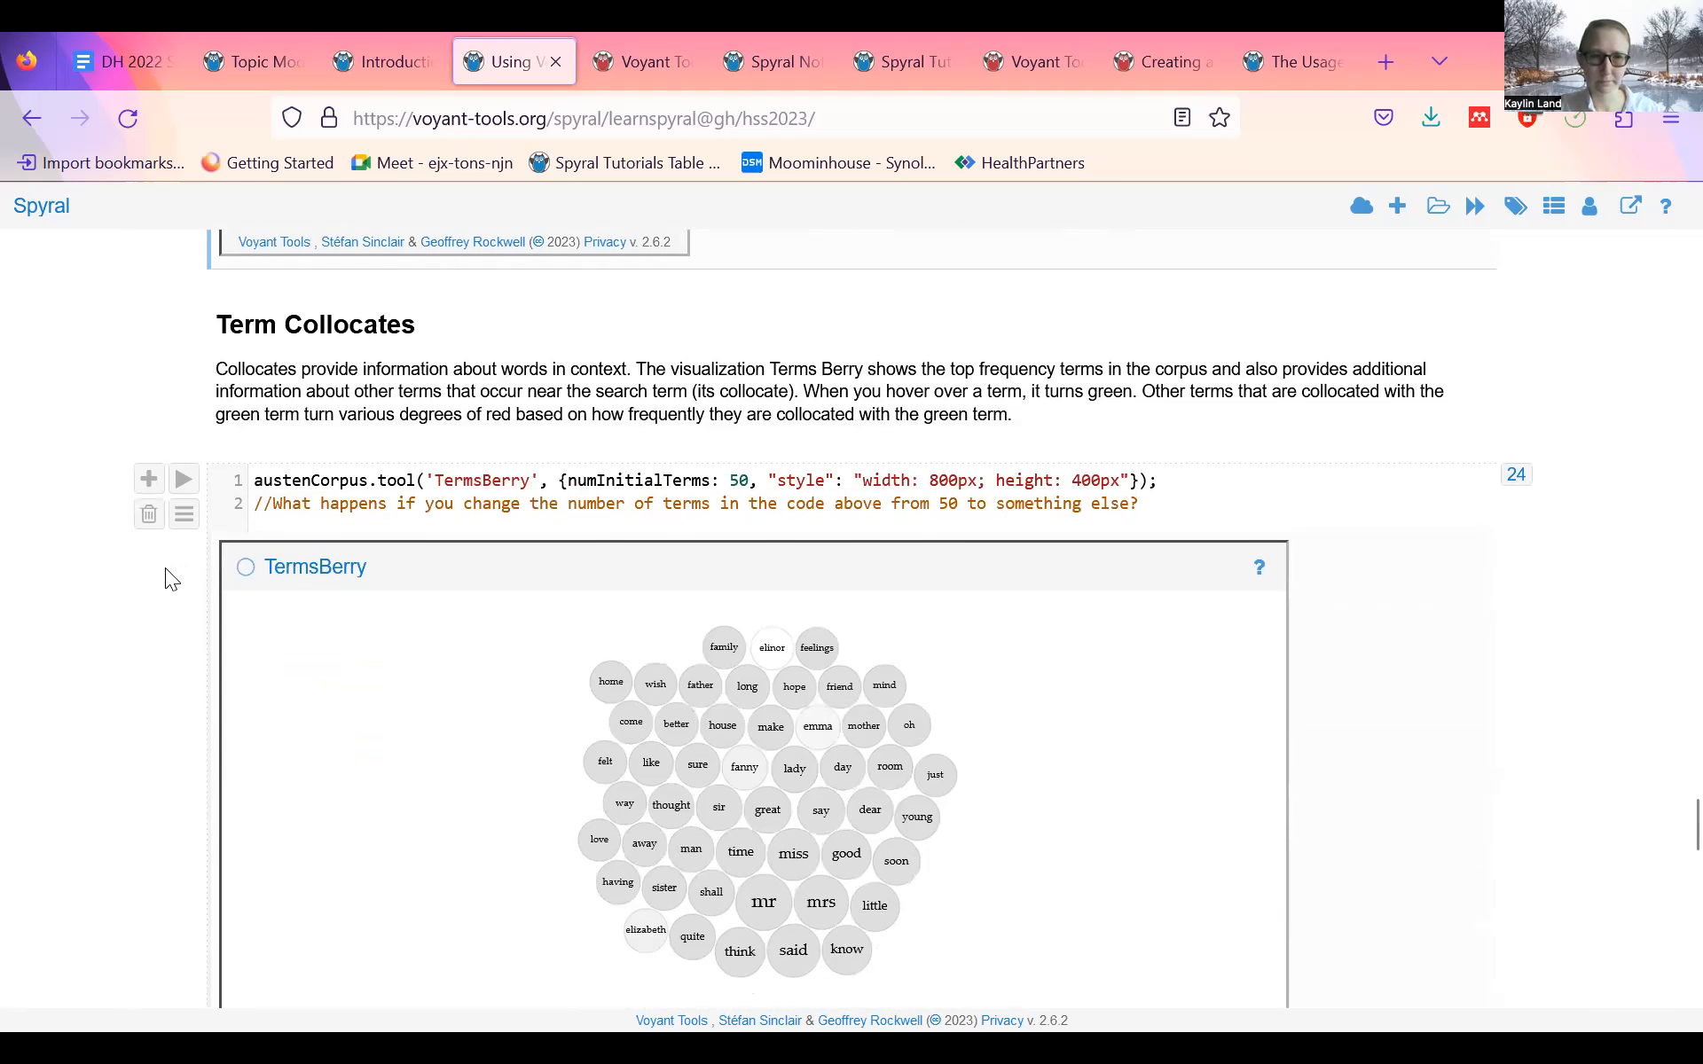
scroll(165, 567, down, 2)
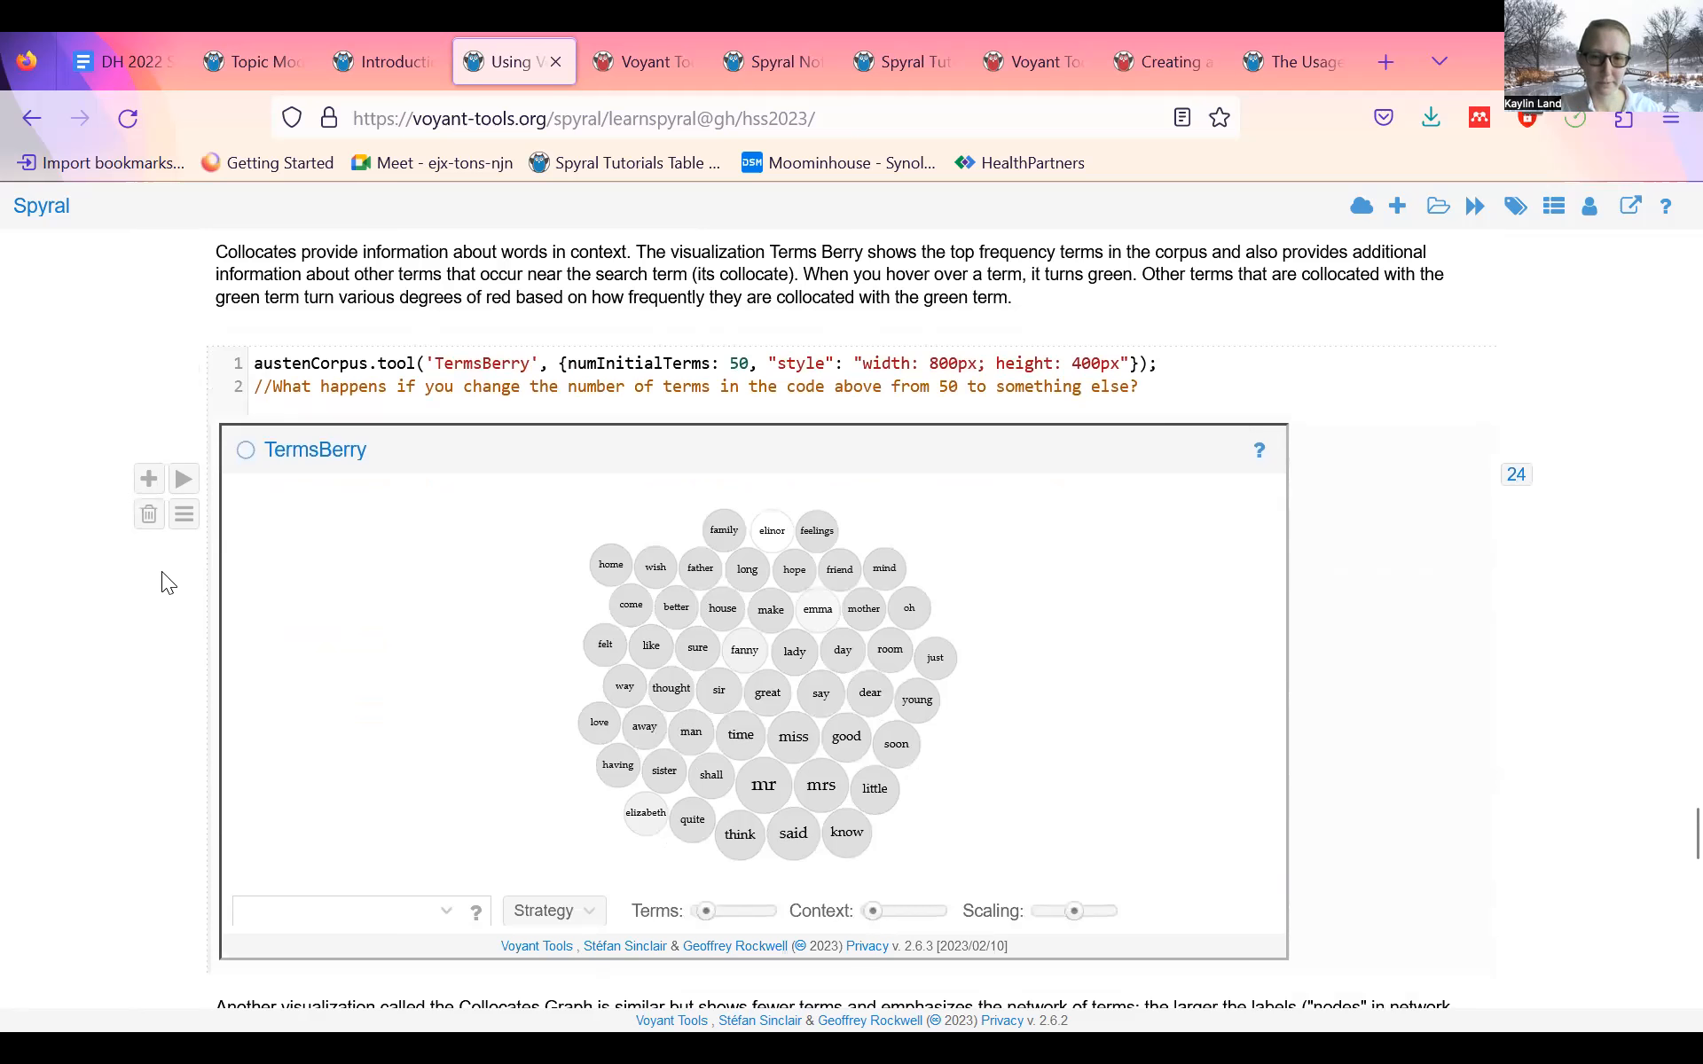
scroll(161, 572, down, 10)
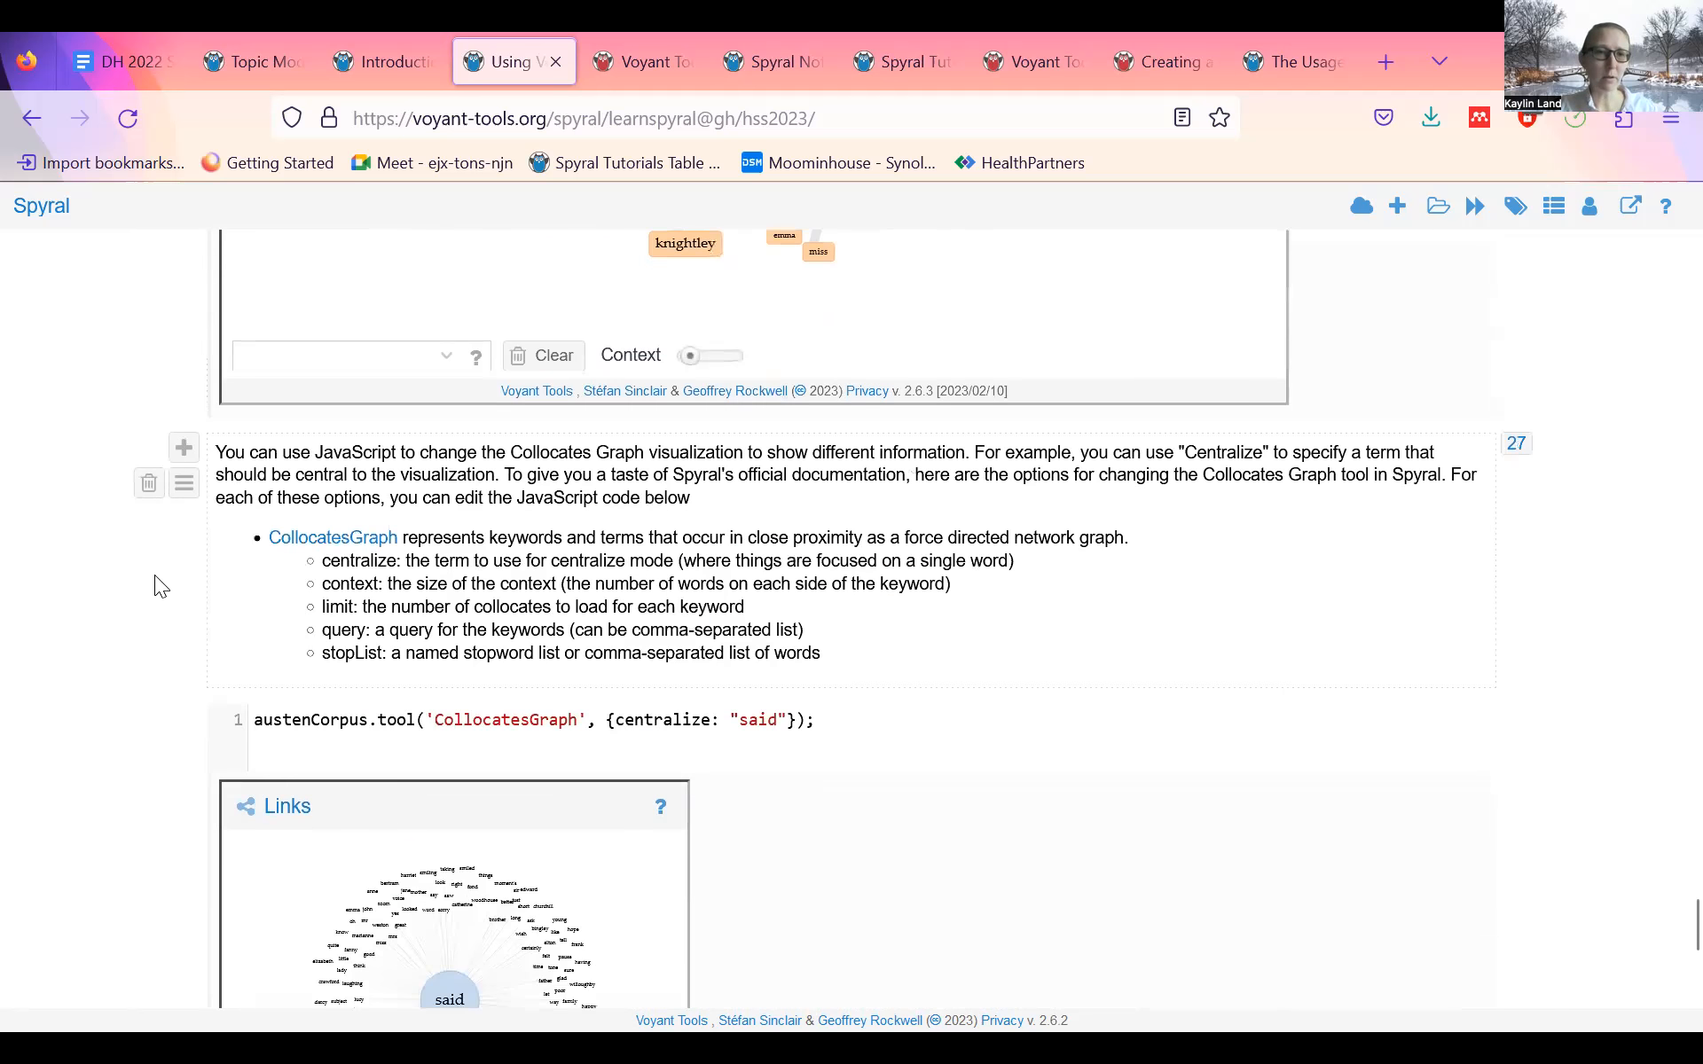
scroll(156, 579, down, 10)
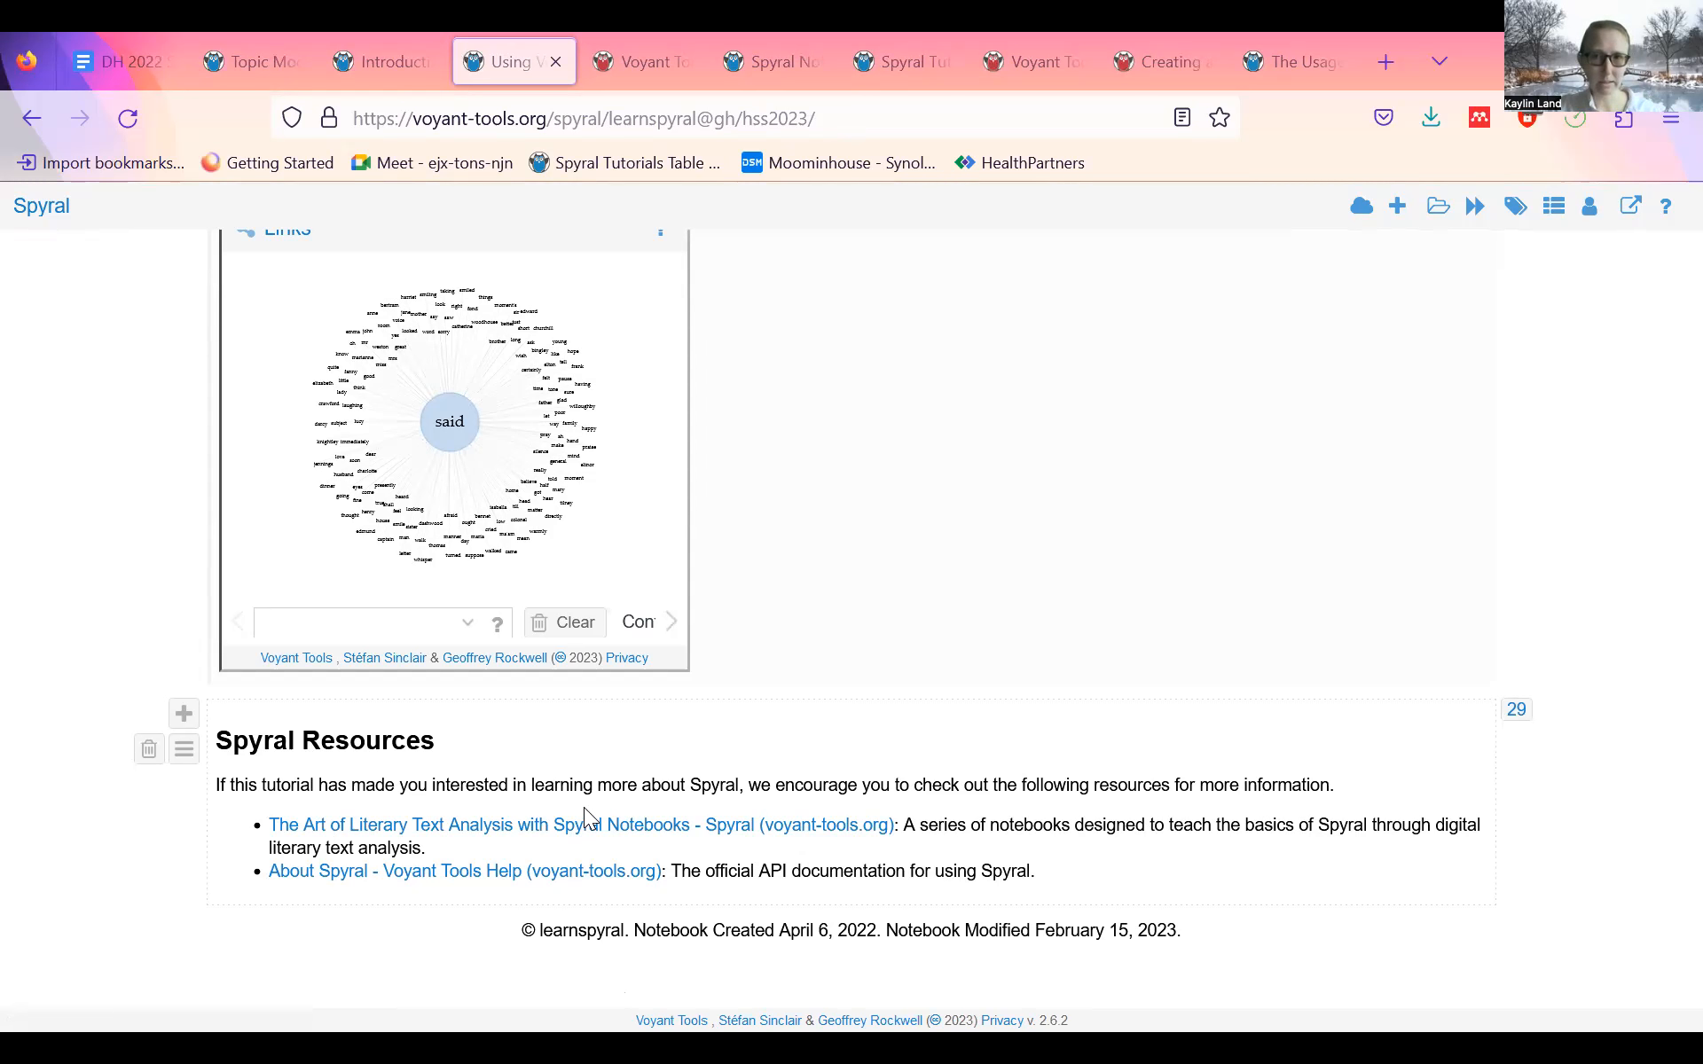
scroll(583, 807, up, 10)
scroll(583, 807, up, 2)
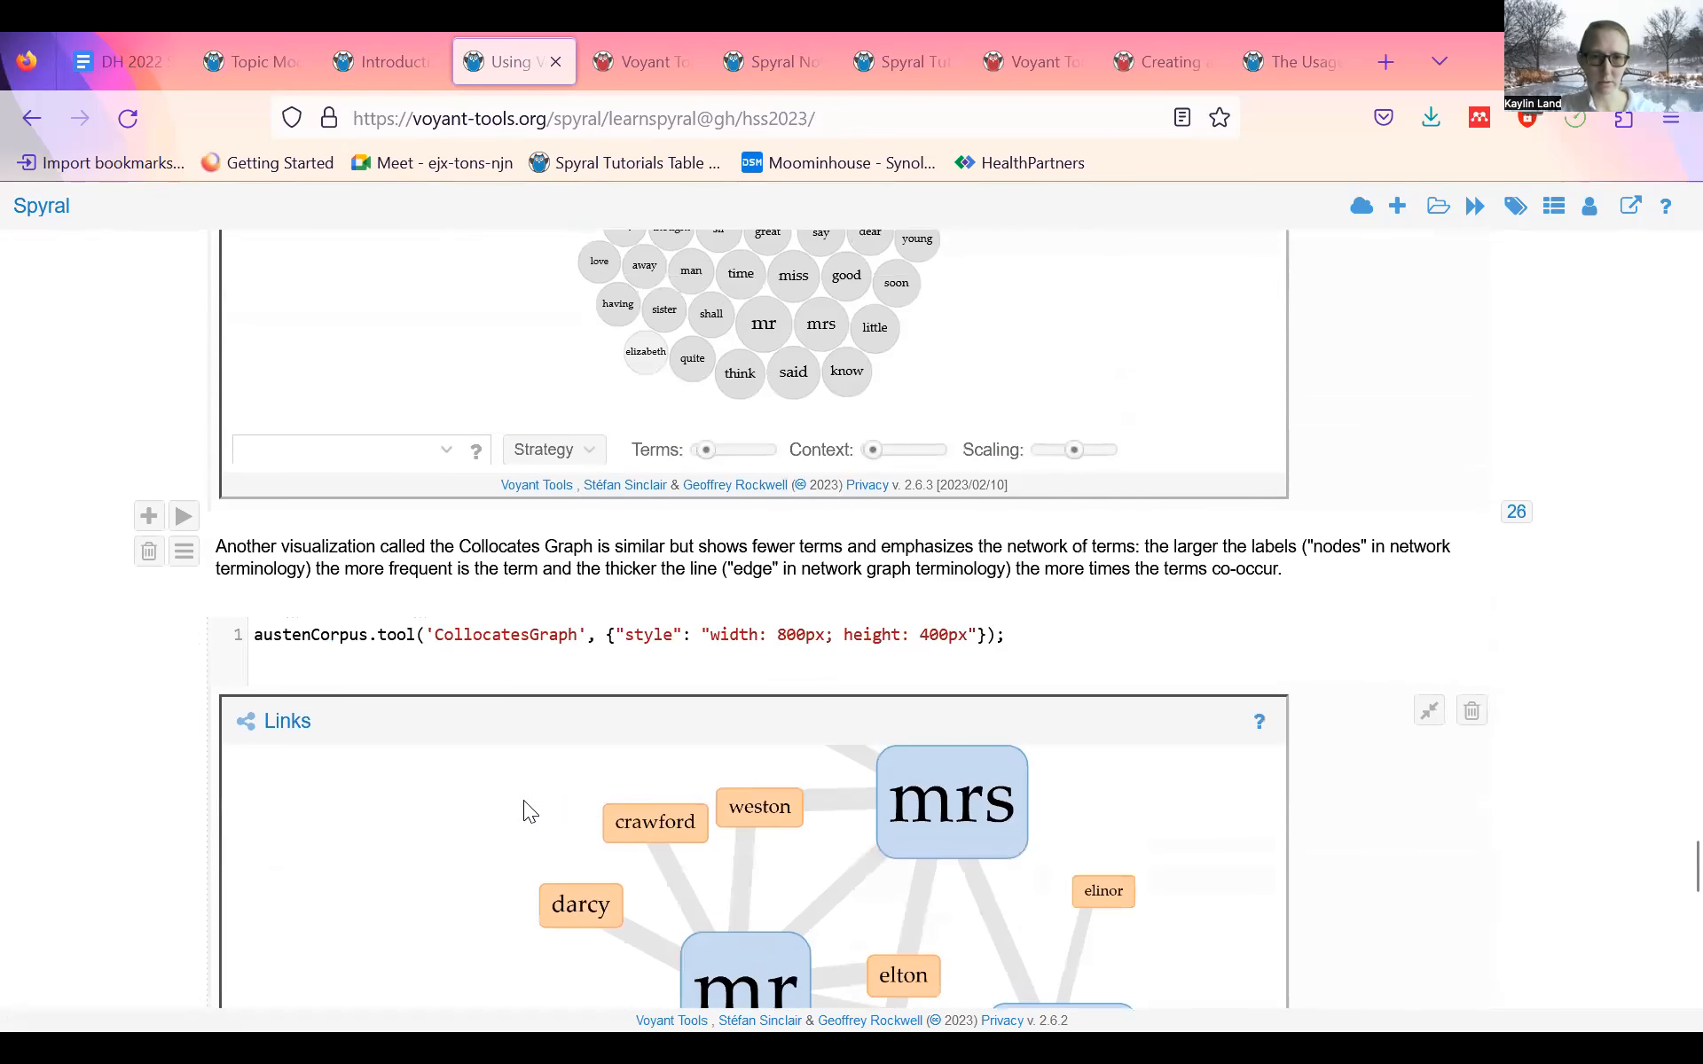
scroll(18, 788, up, 20)
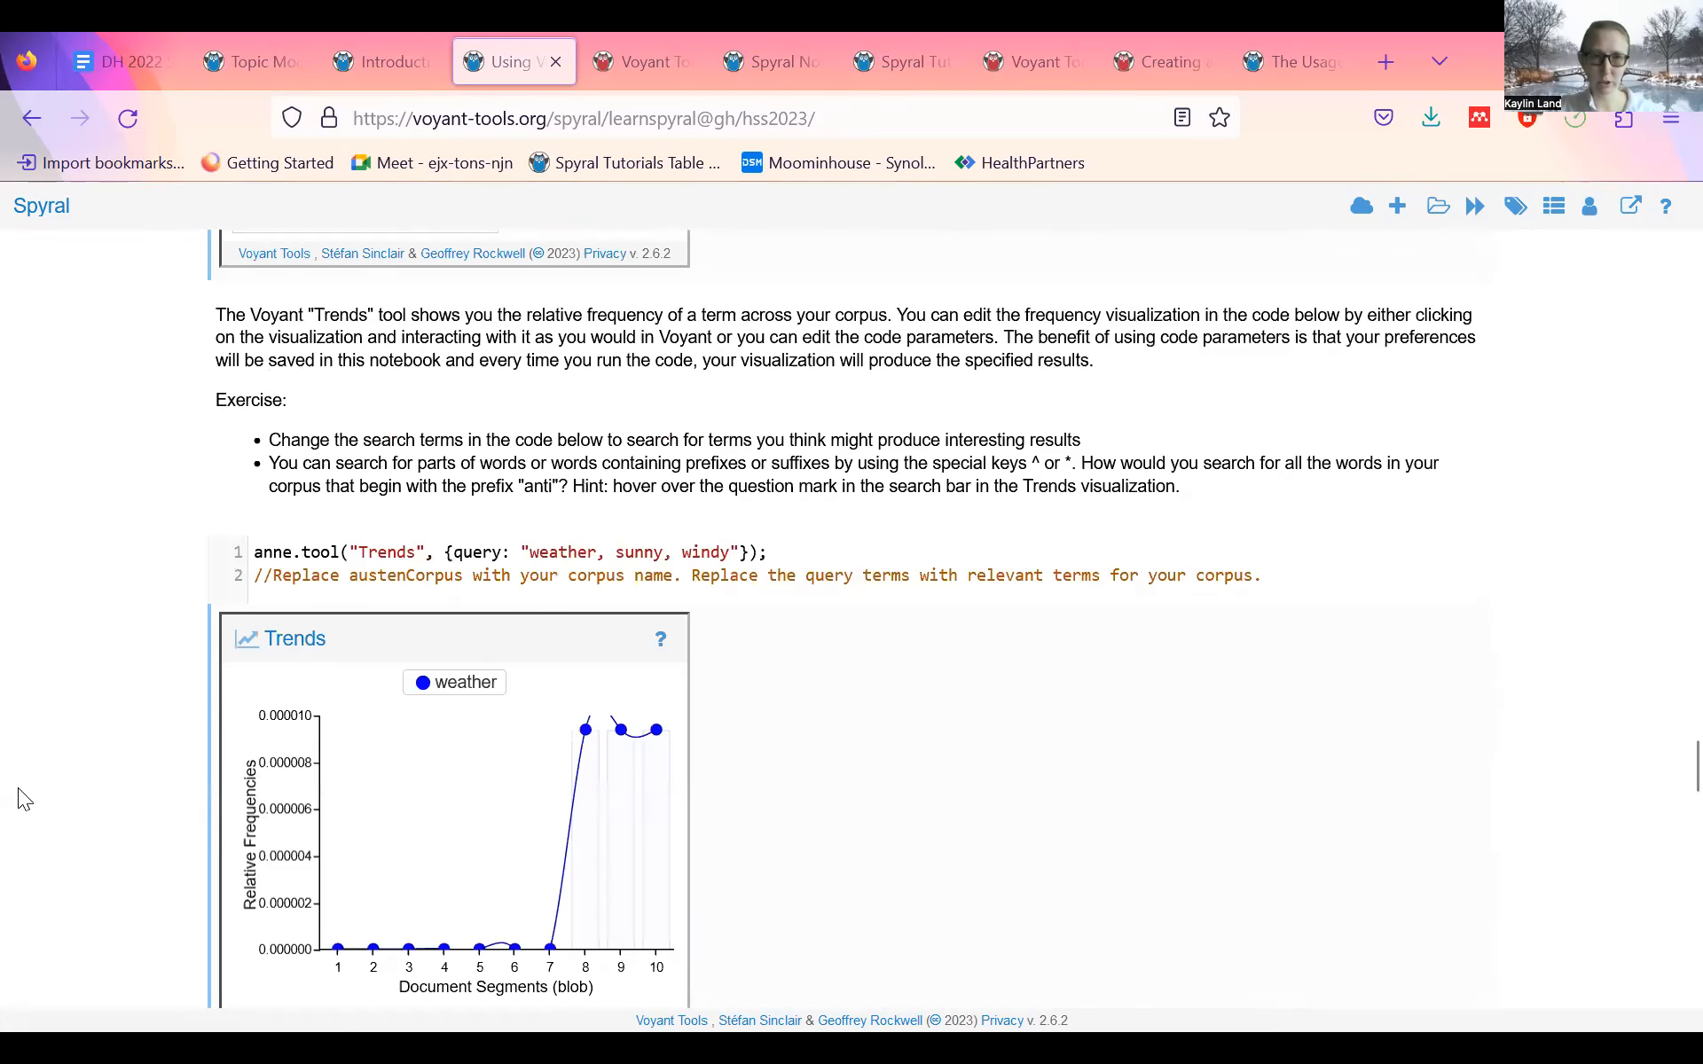
scroll(11, 784, up, 20)
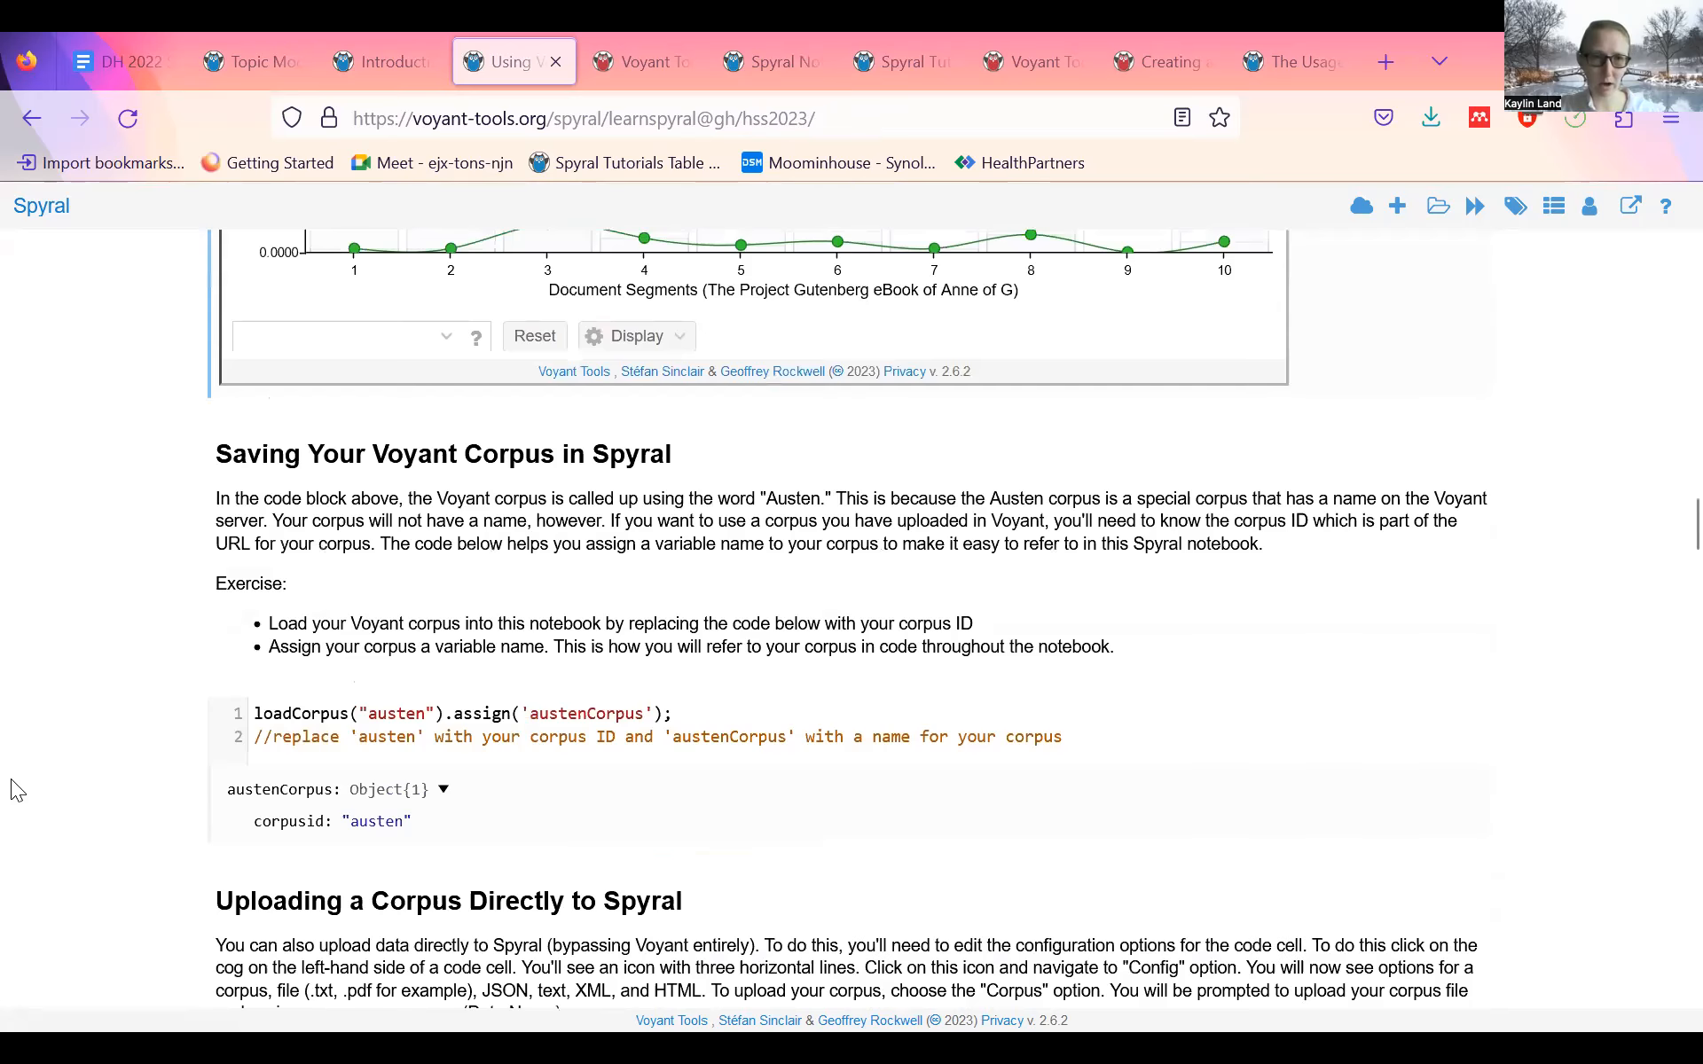
scroll(18, 771, up, 15)
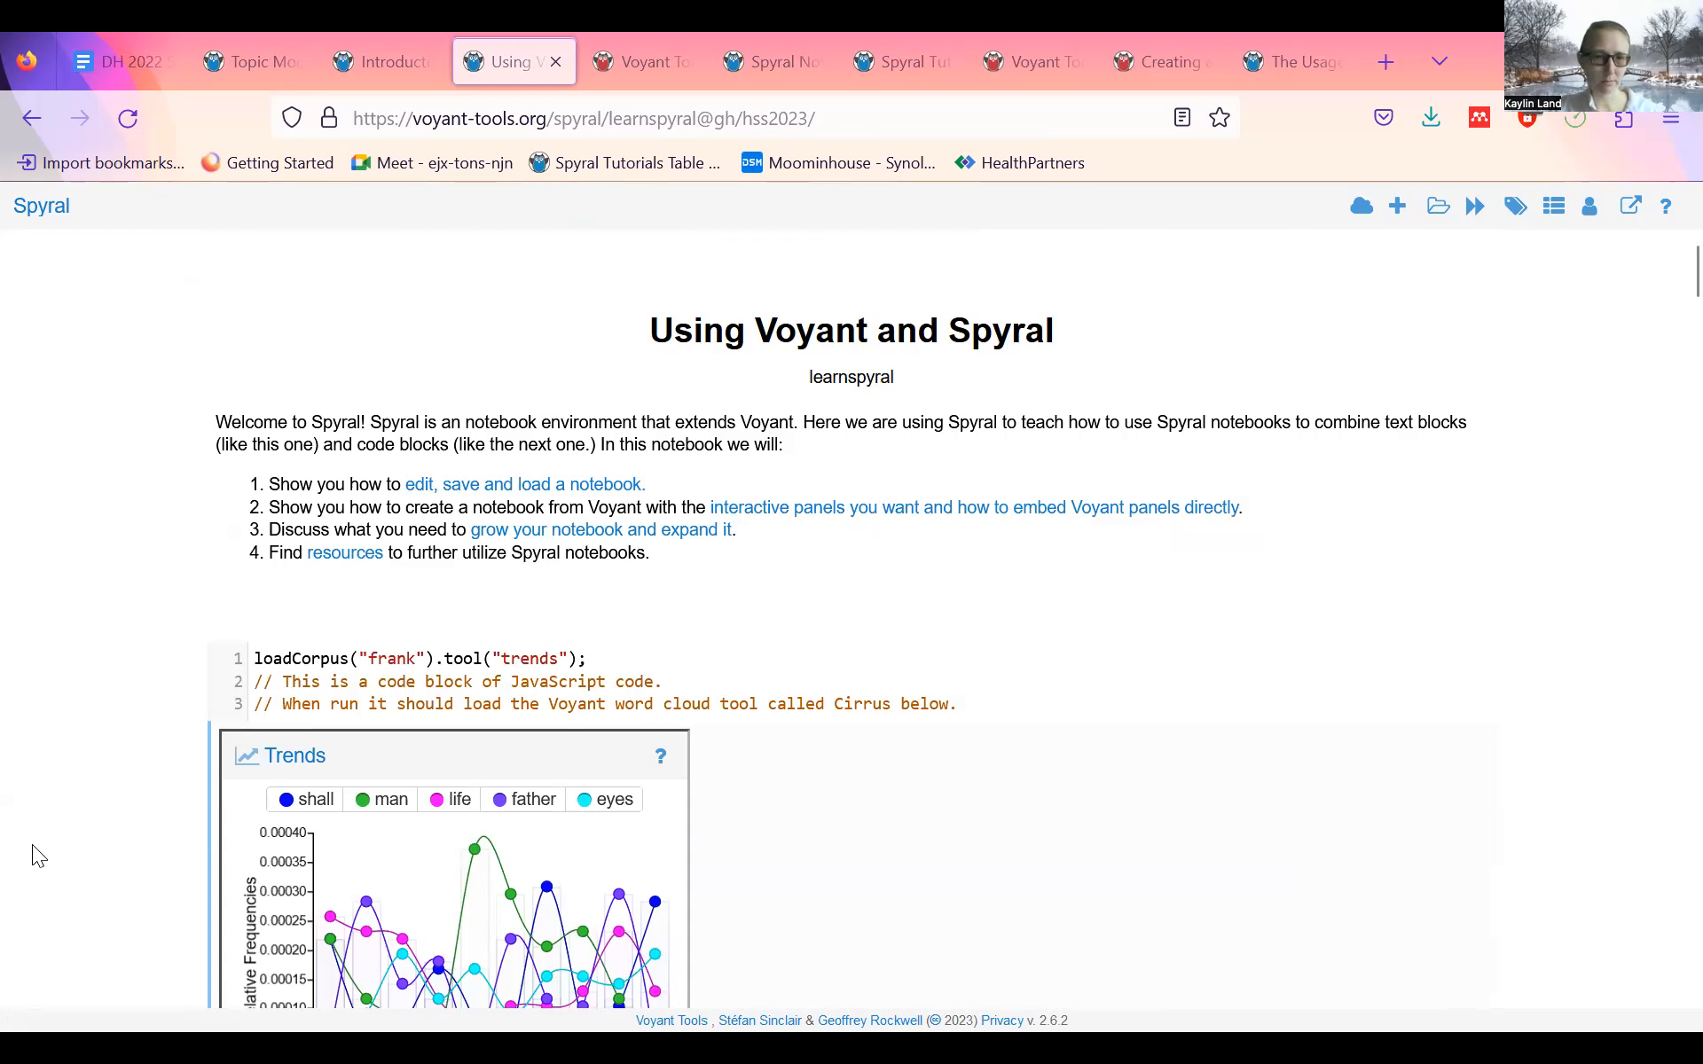
mouse_move(246, 667)
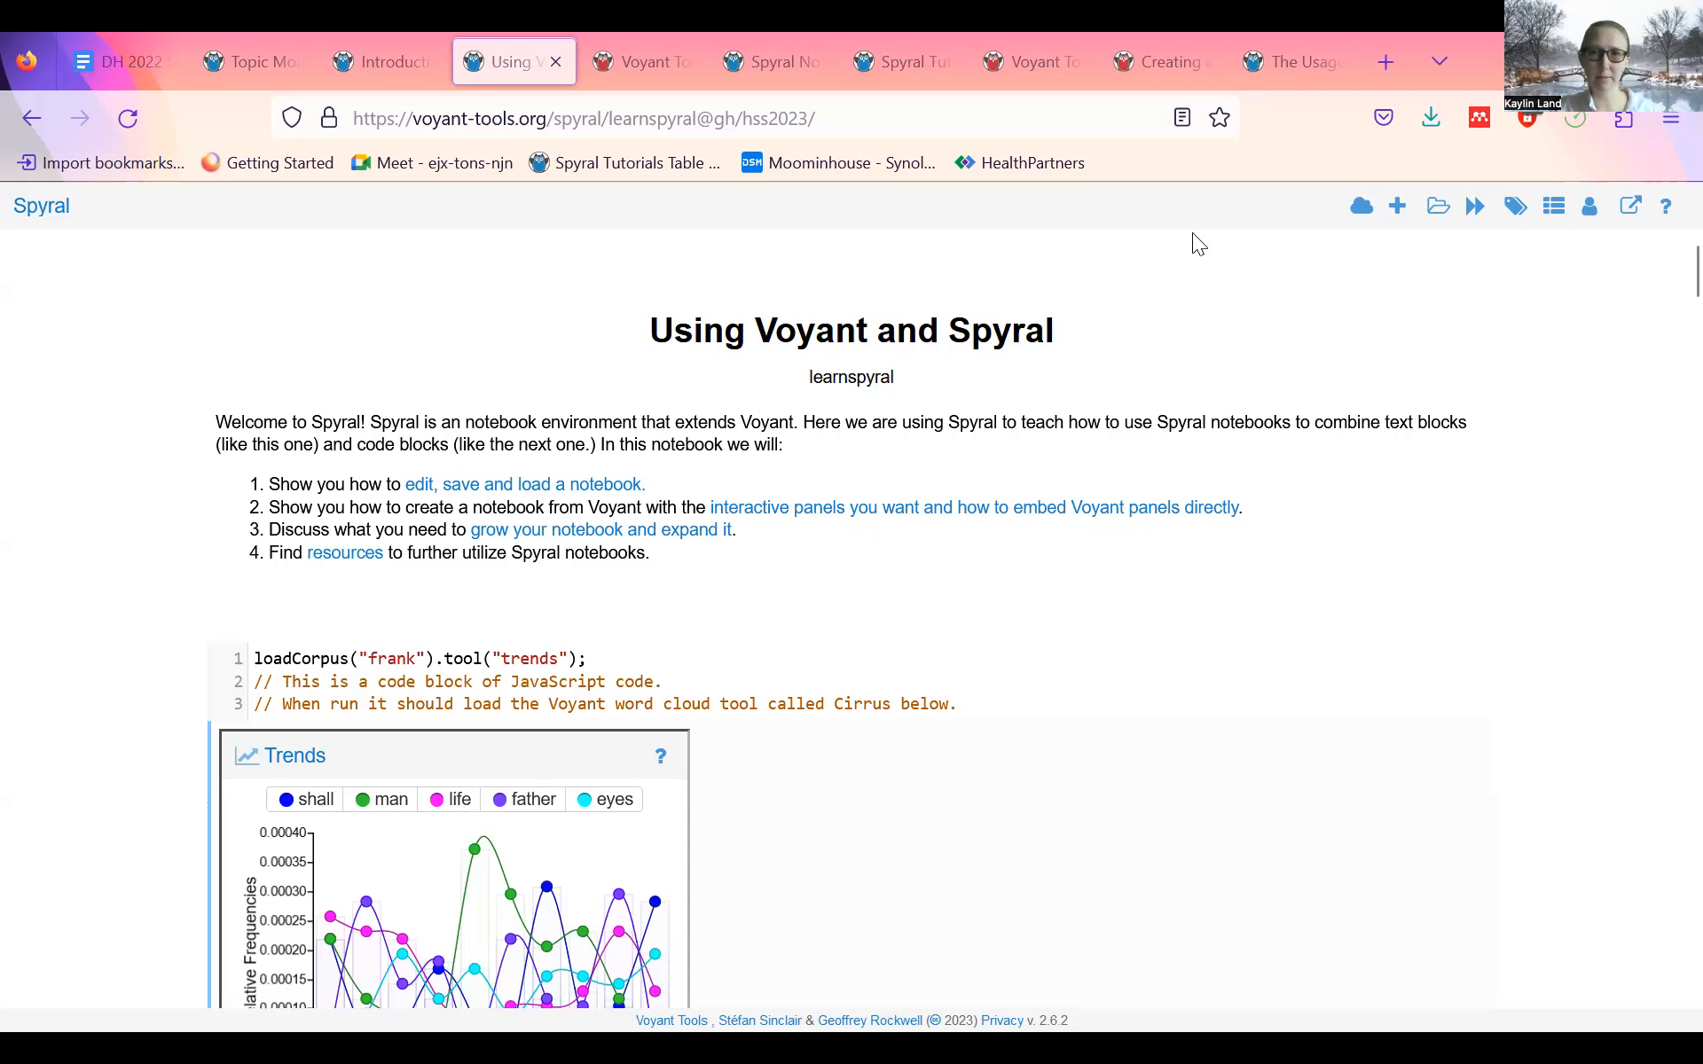
- Switch to the Voyant Tools page with the Anne of Green Gables corpus and look over its Cirrus panel
click(1188, 35)
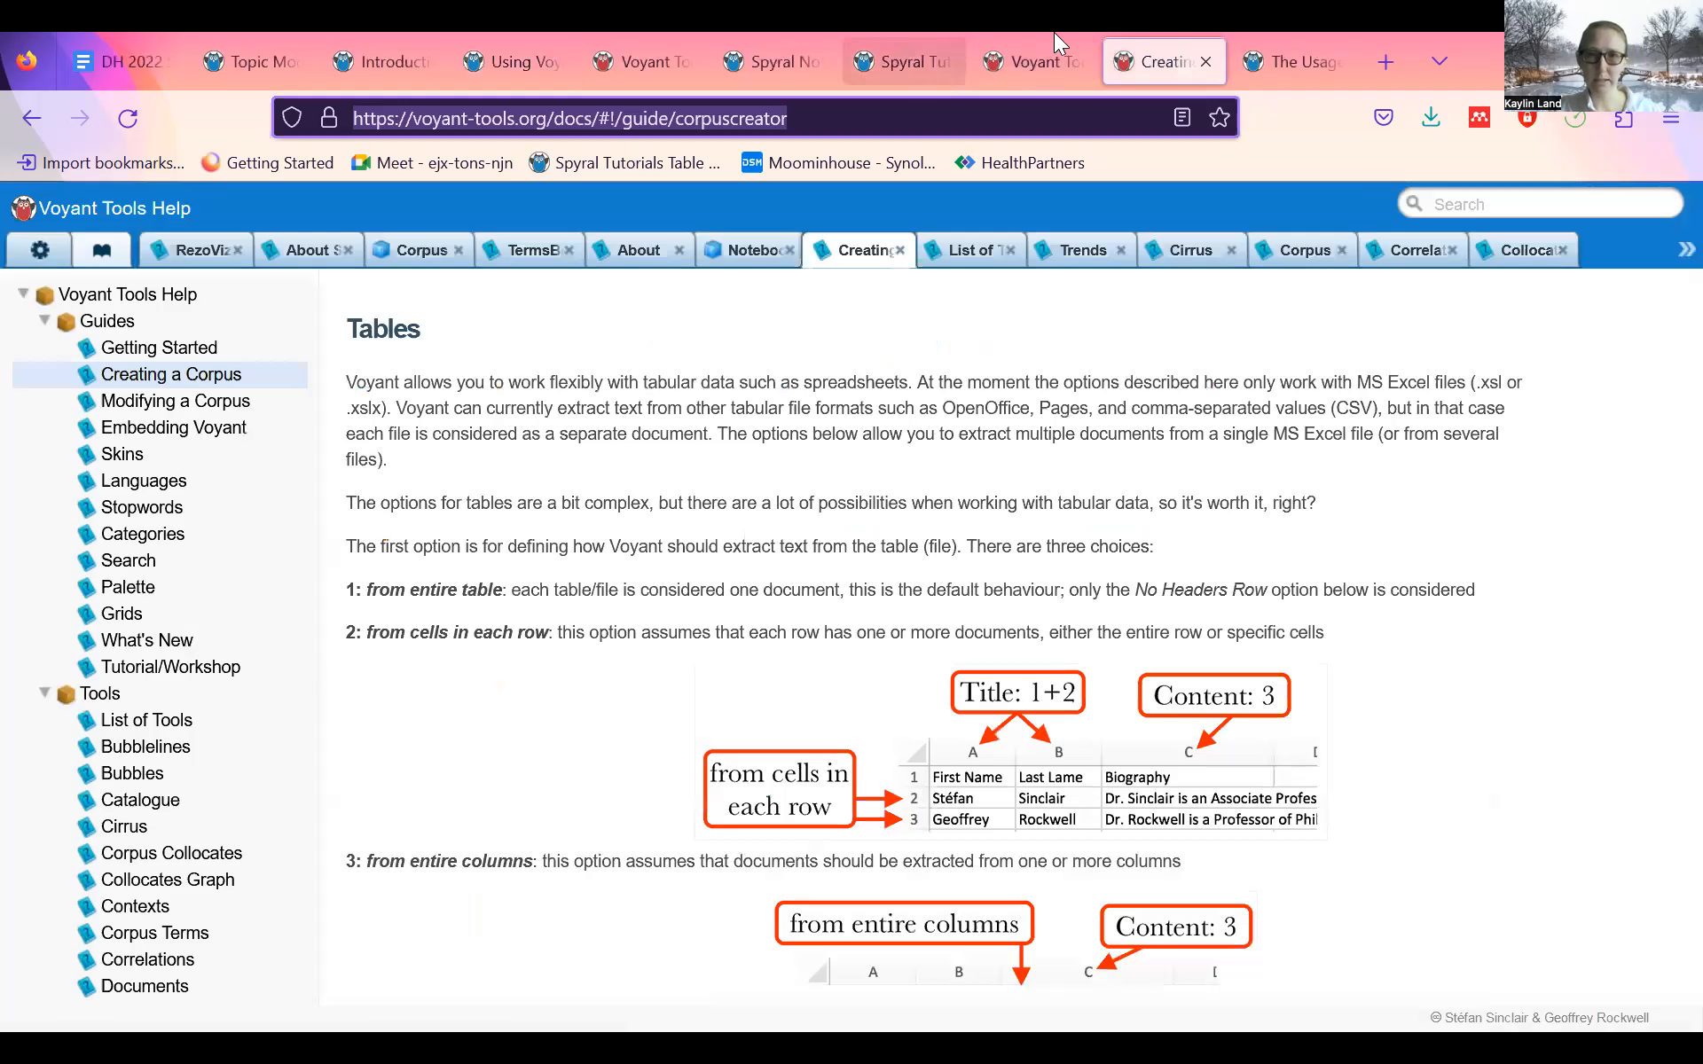
click(1053, 40)
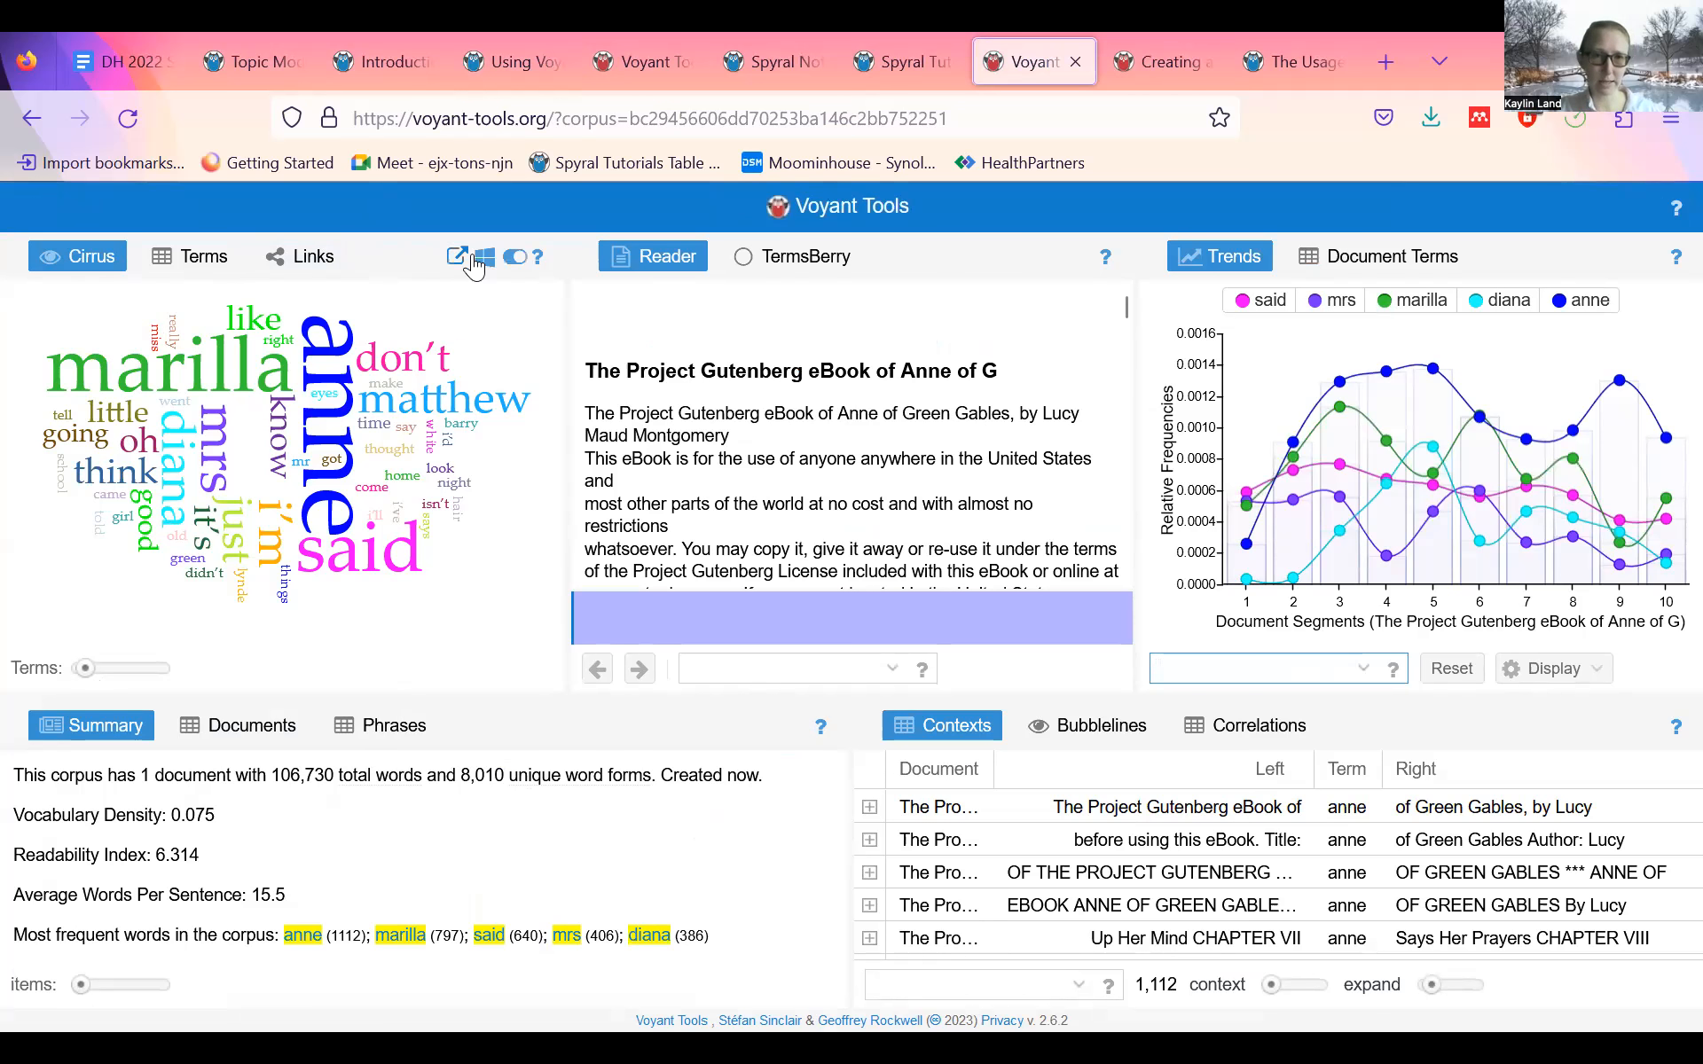
mouse_move(164, 419)
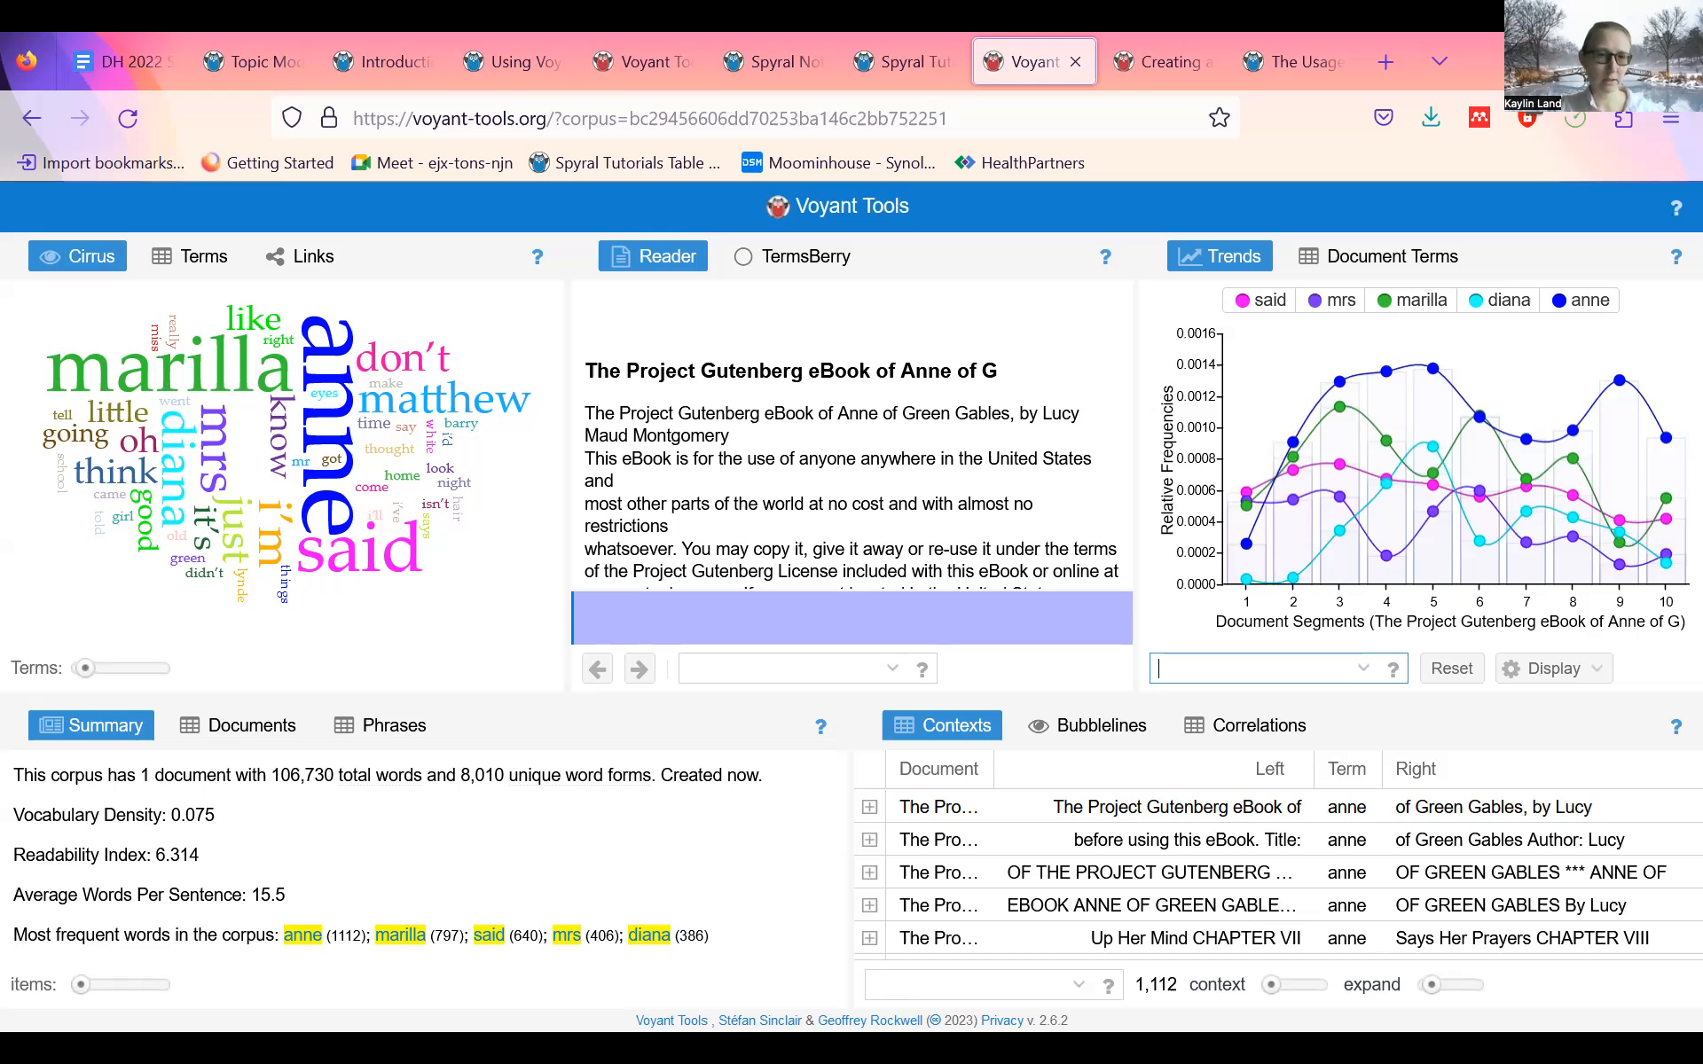
- Open the Spyral.Corpus documentation at the tool method and read its example code and options
click(702, 687)
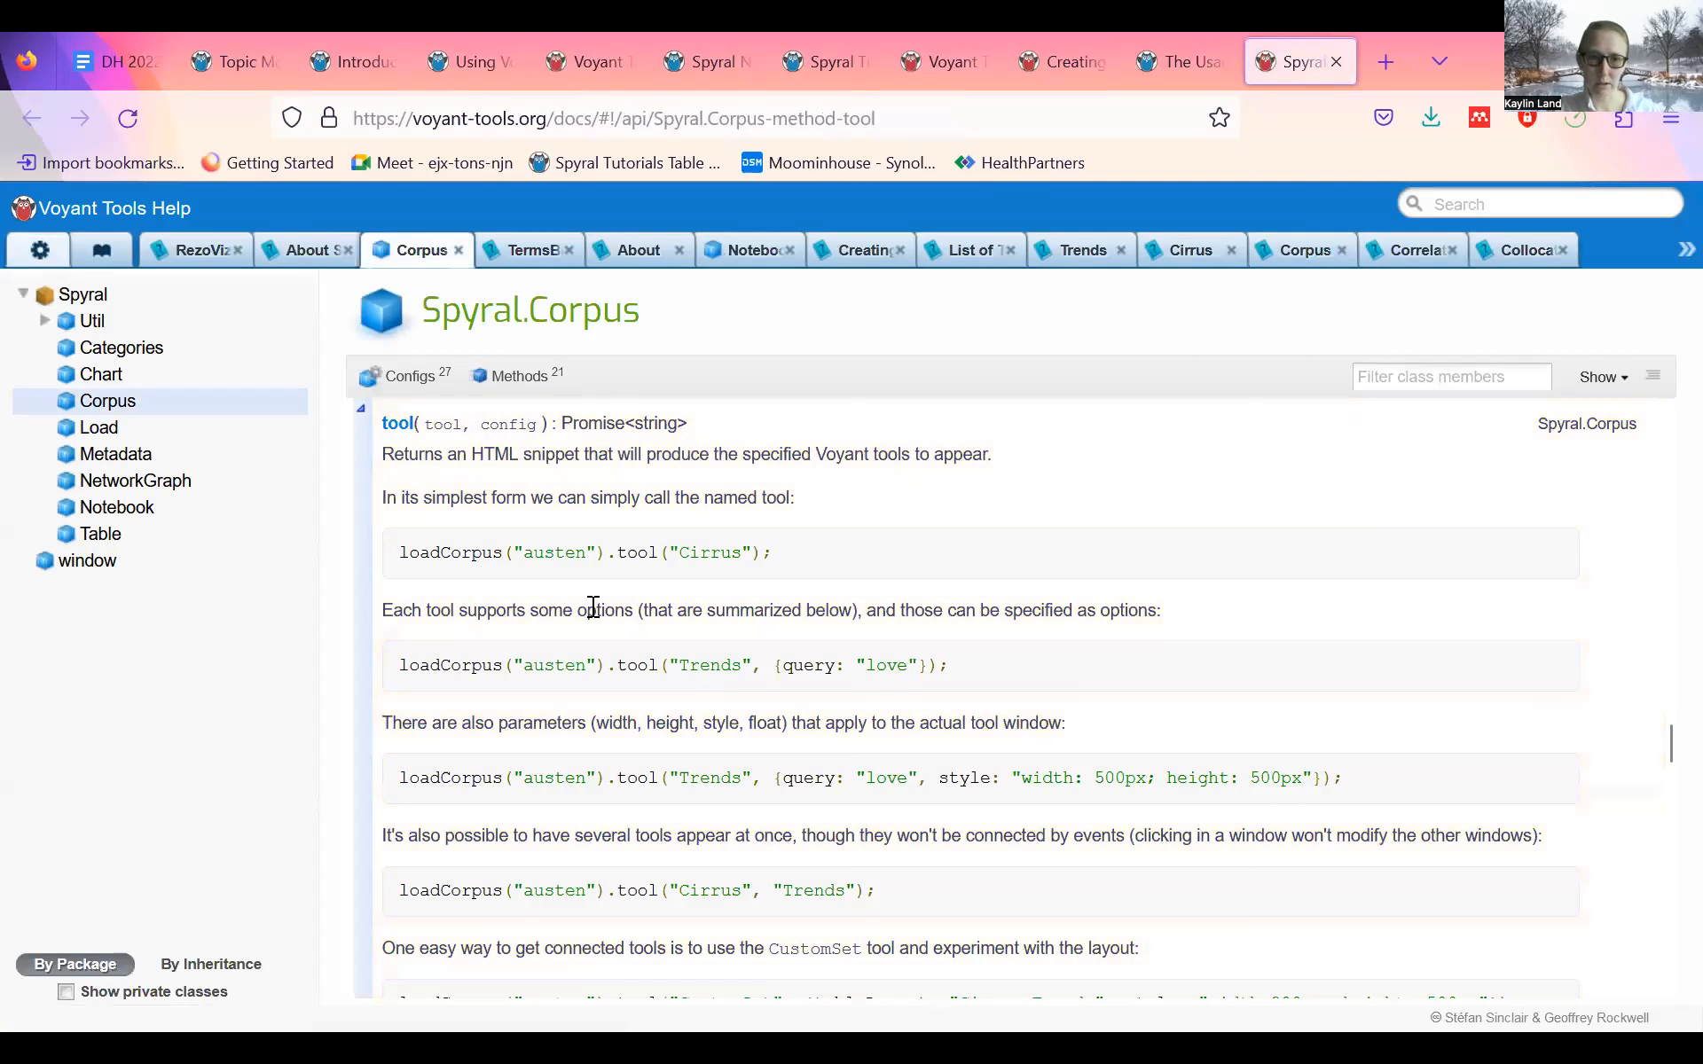
scroll(592, 607, down, 5)
scroll(555, 621, up, 5)
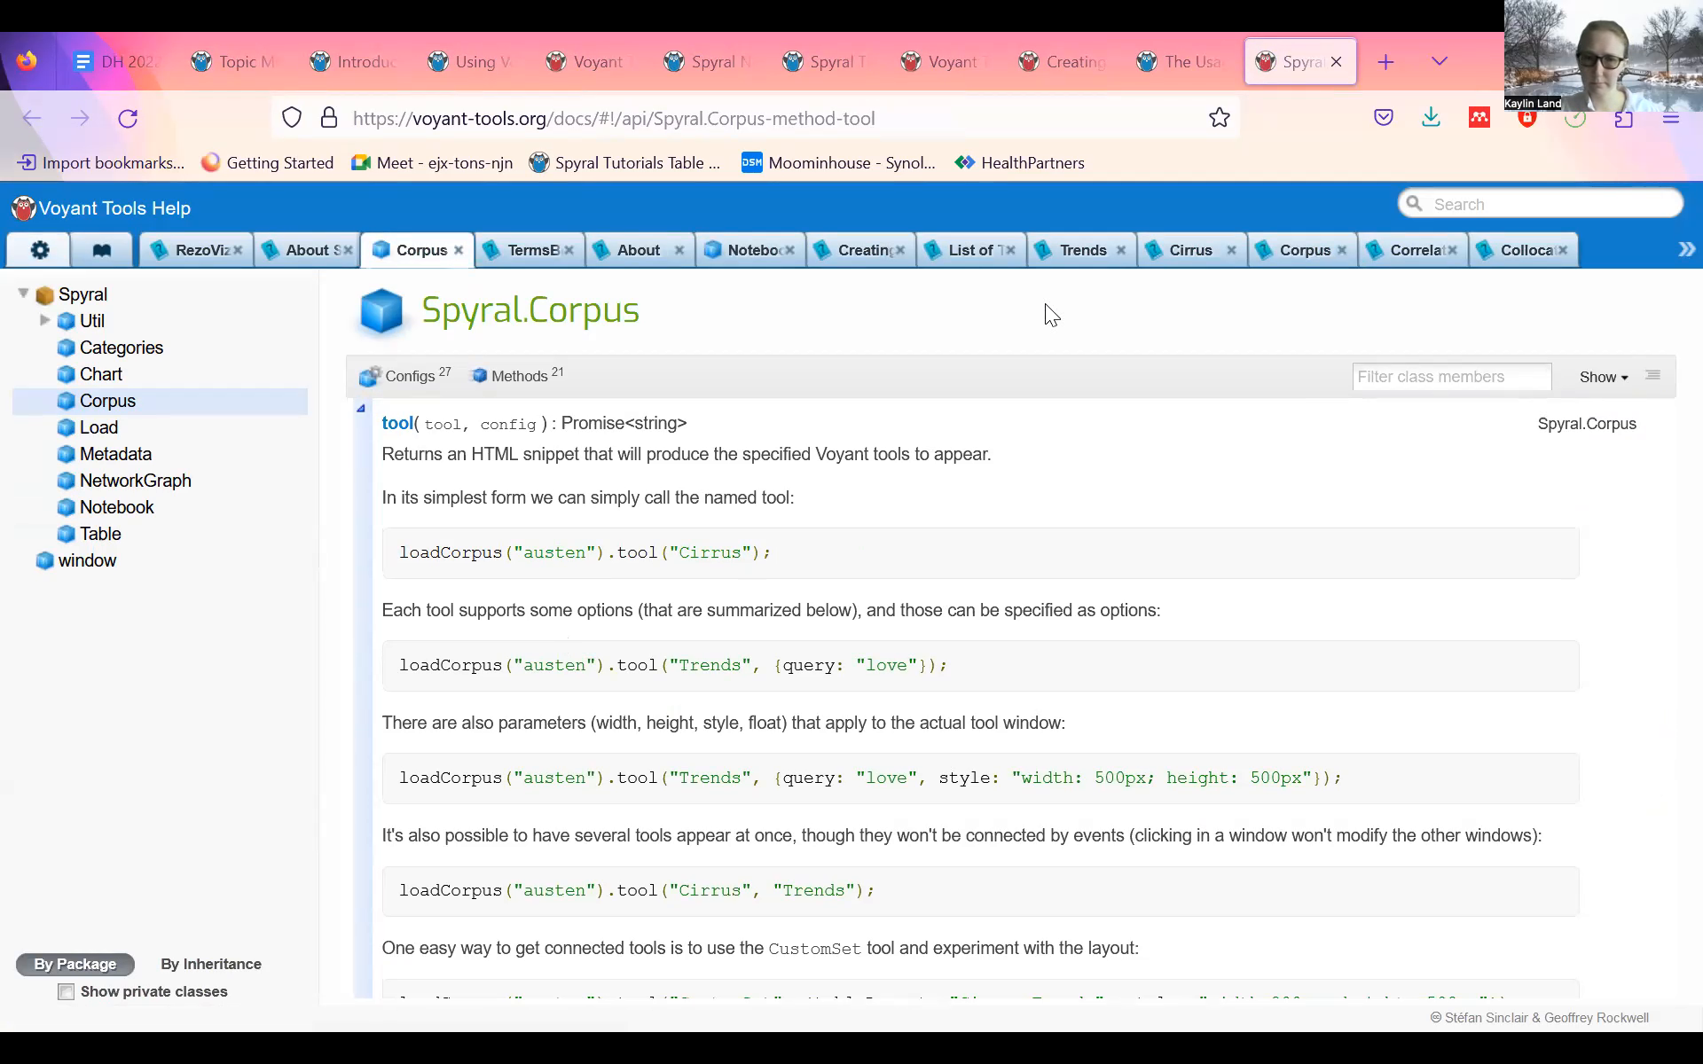
- Switch to the Spyral Tutorials Table of Contents notebook and skim its tutorial and documentation links
click(800, 35)
scroll(446, 663, down, 5)
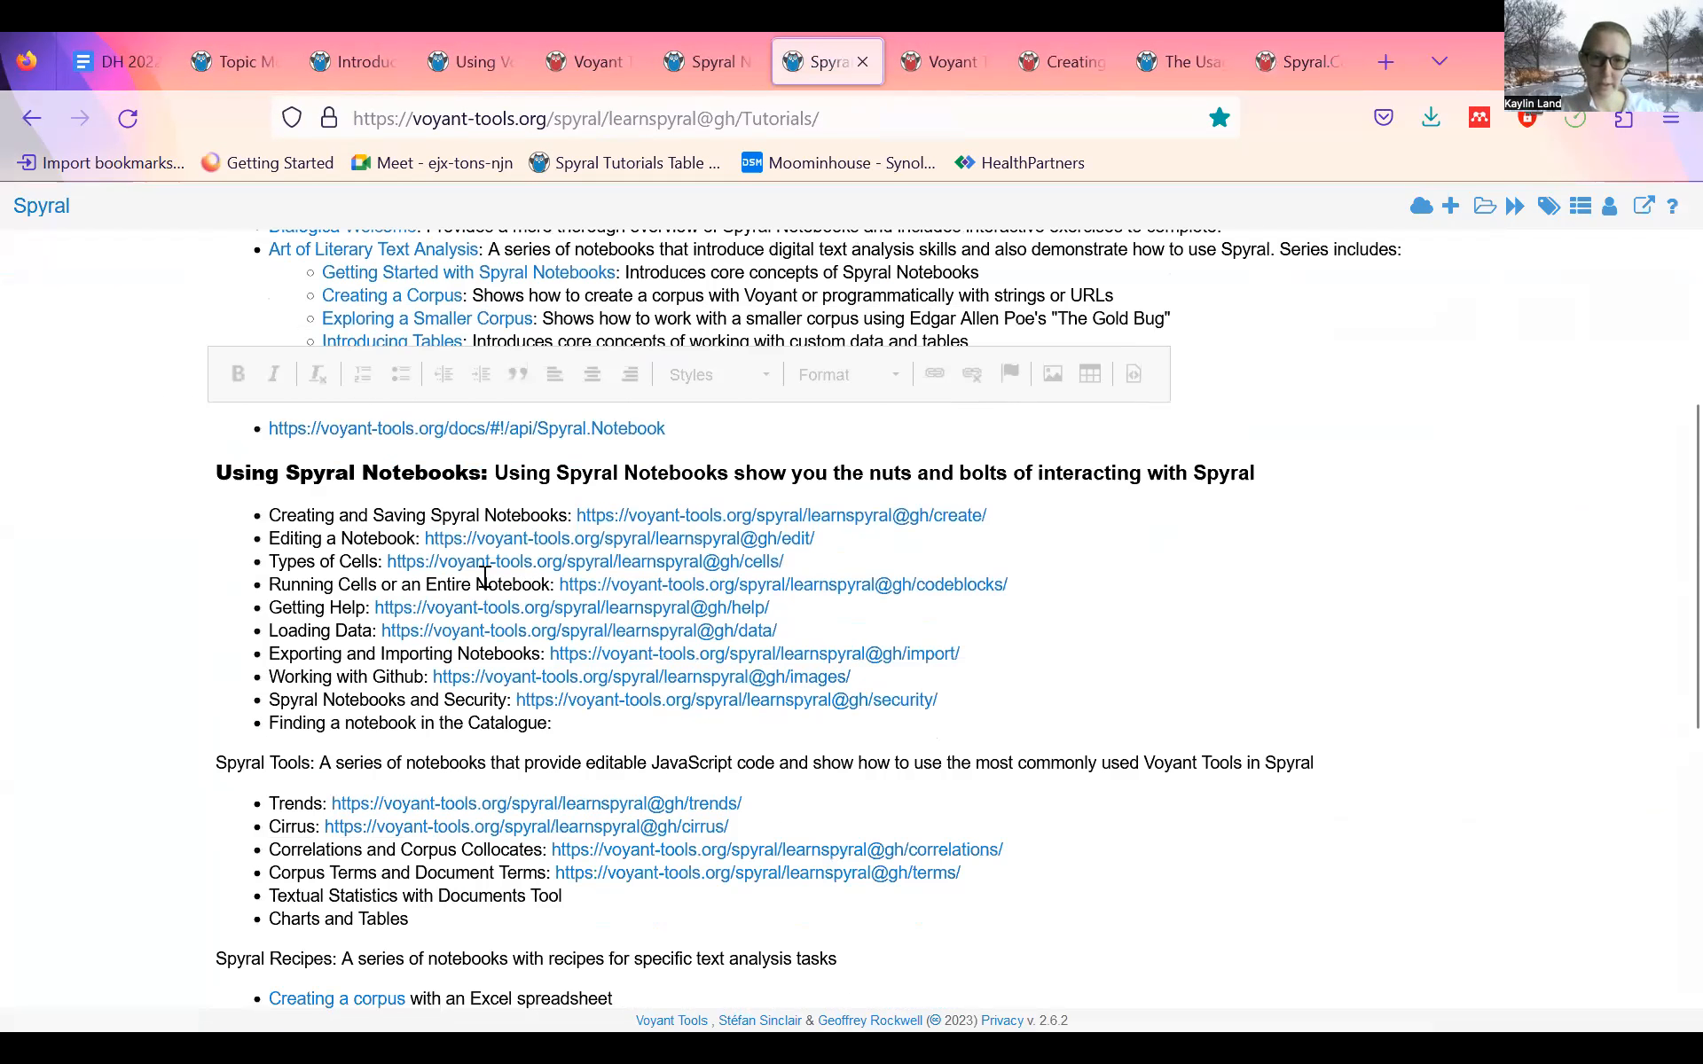
scroll(55, 497, up, 3)
scroll(55, 493, down, 4)
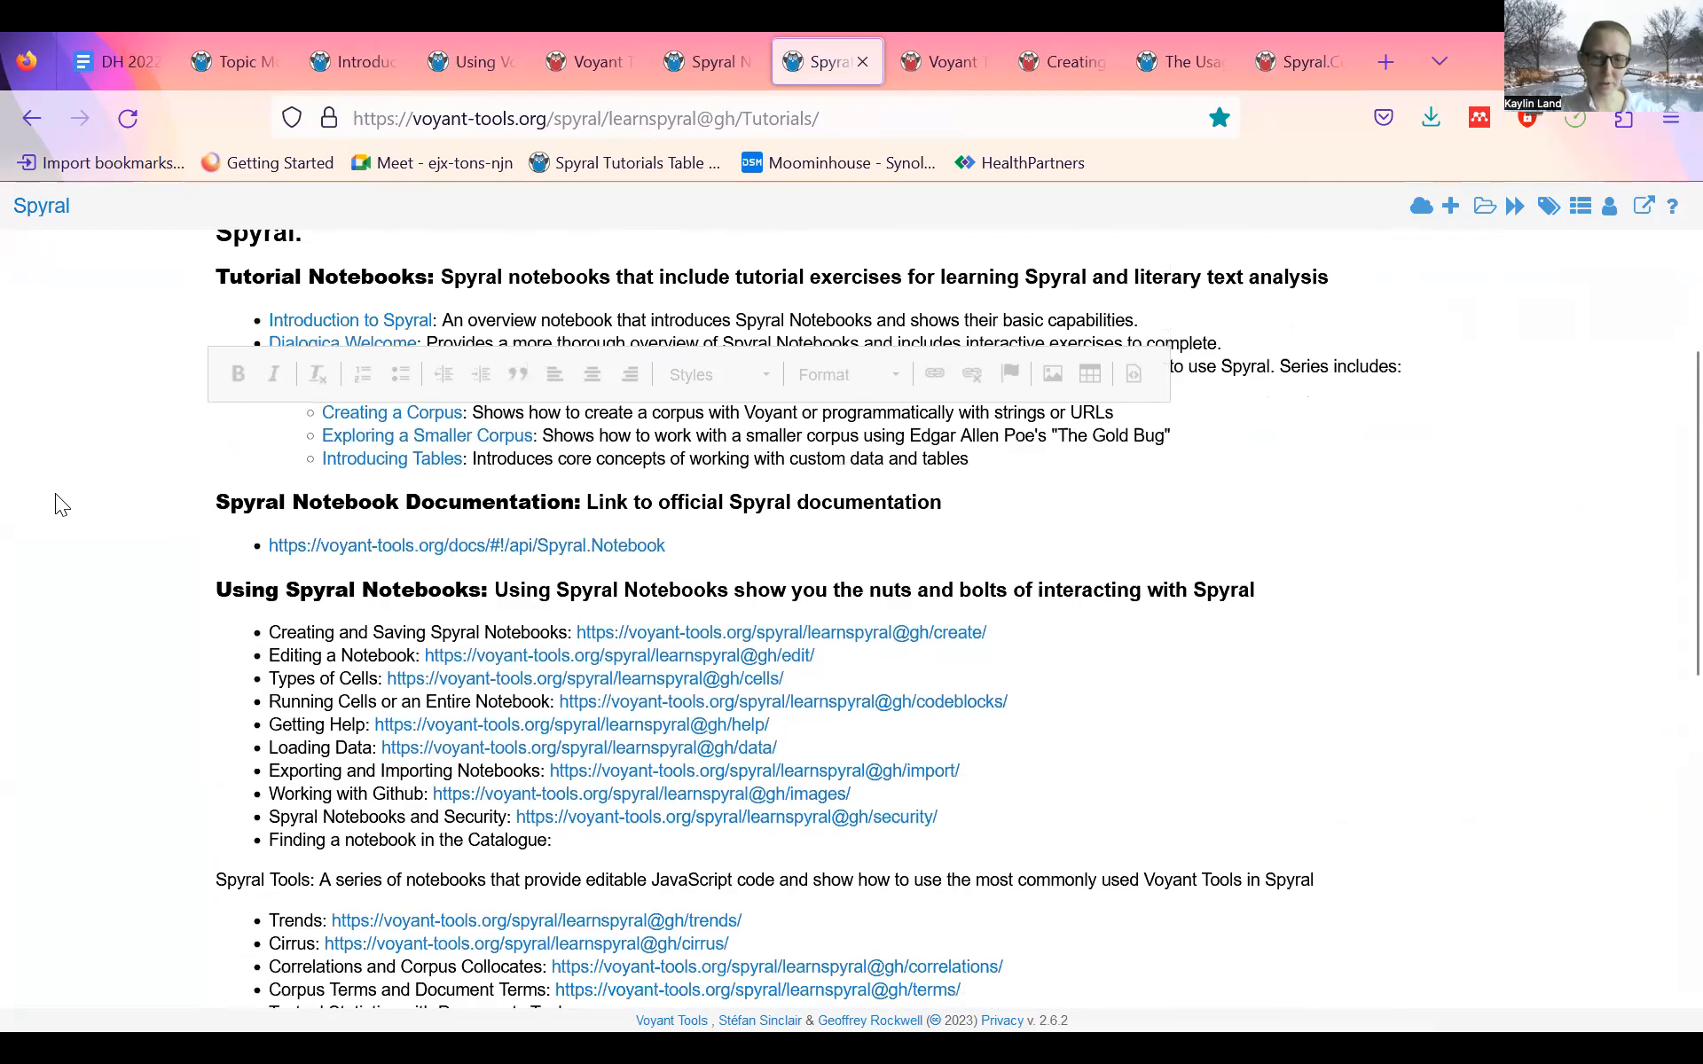
click(534, 119)
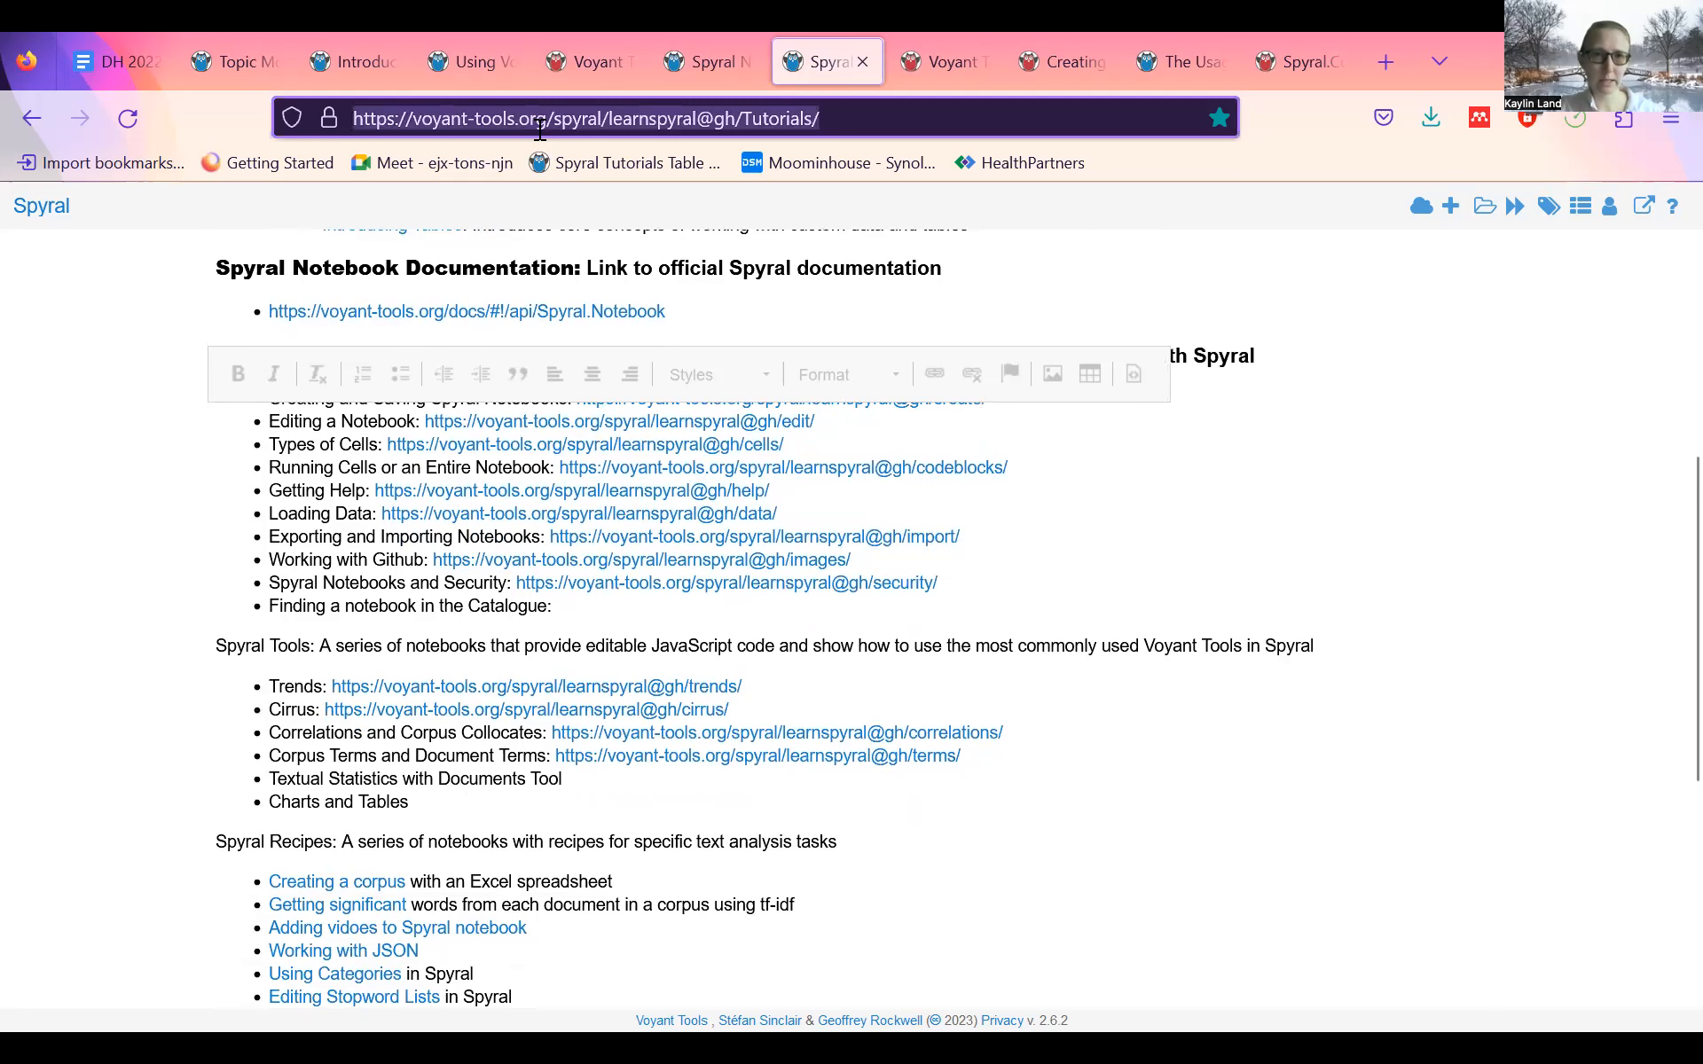
right_click(534, 119)
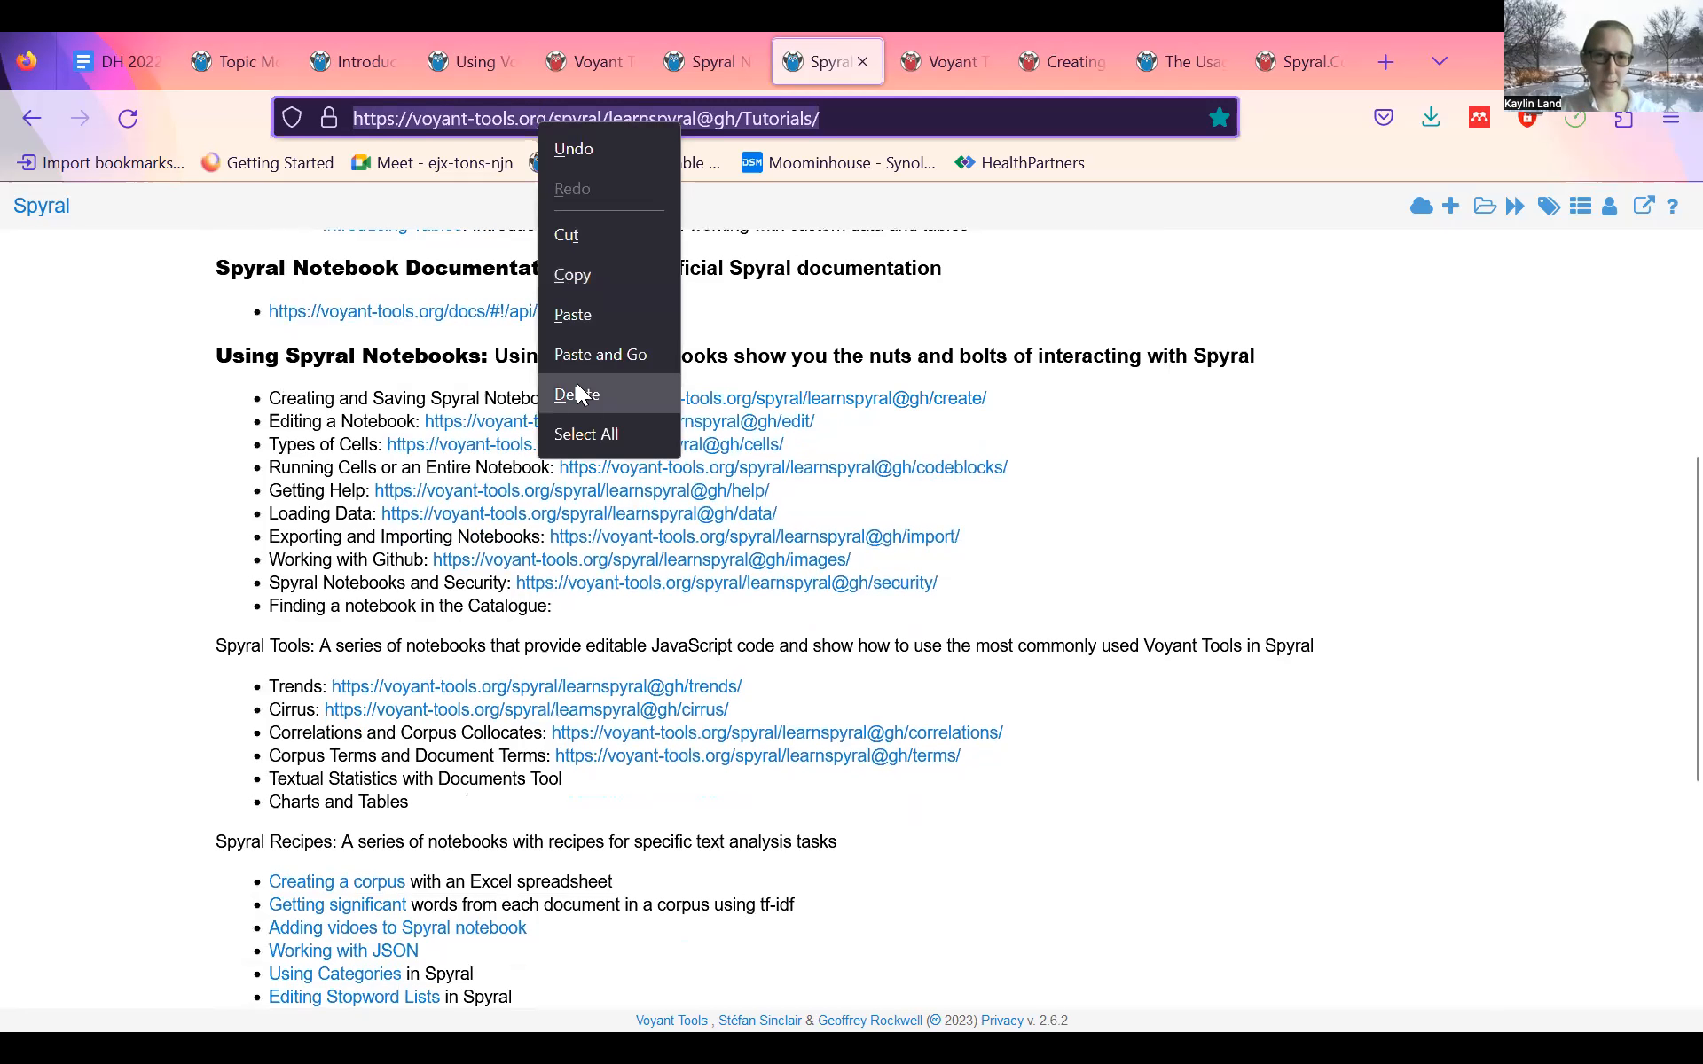
click(578, 326)
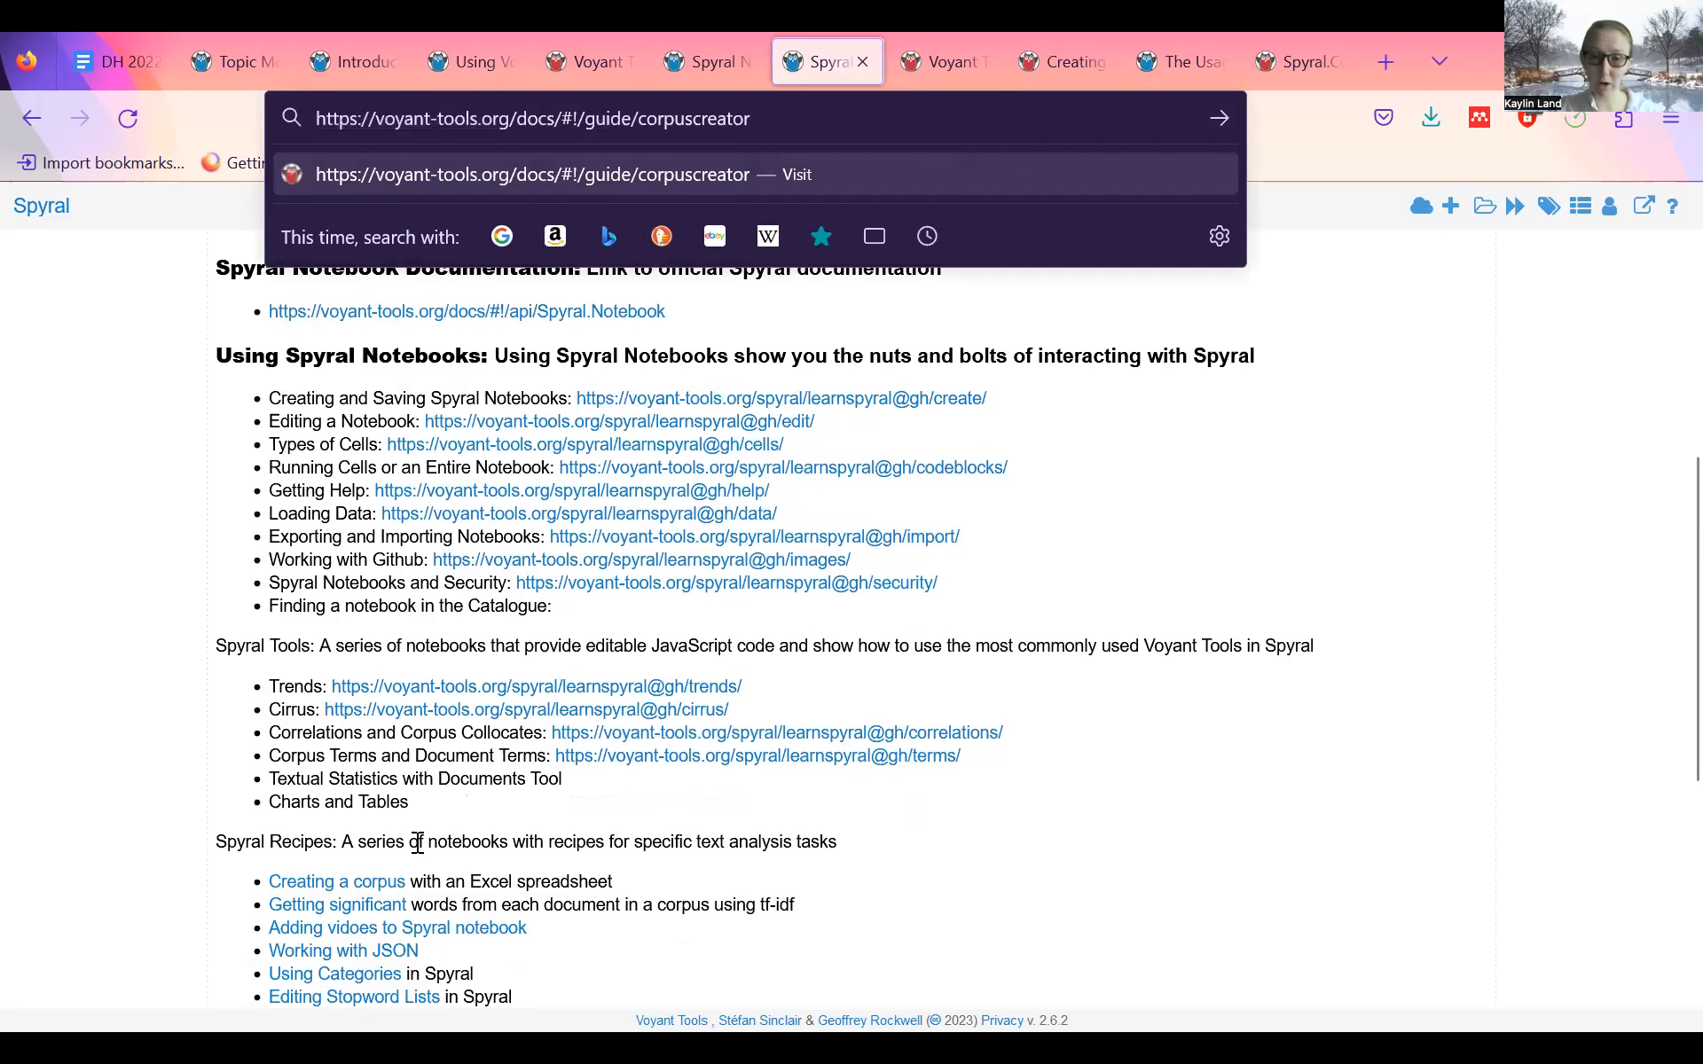
click(688, 837)
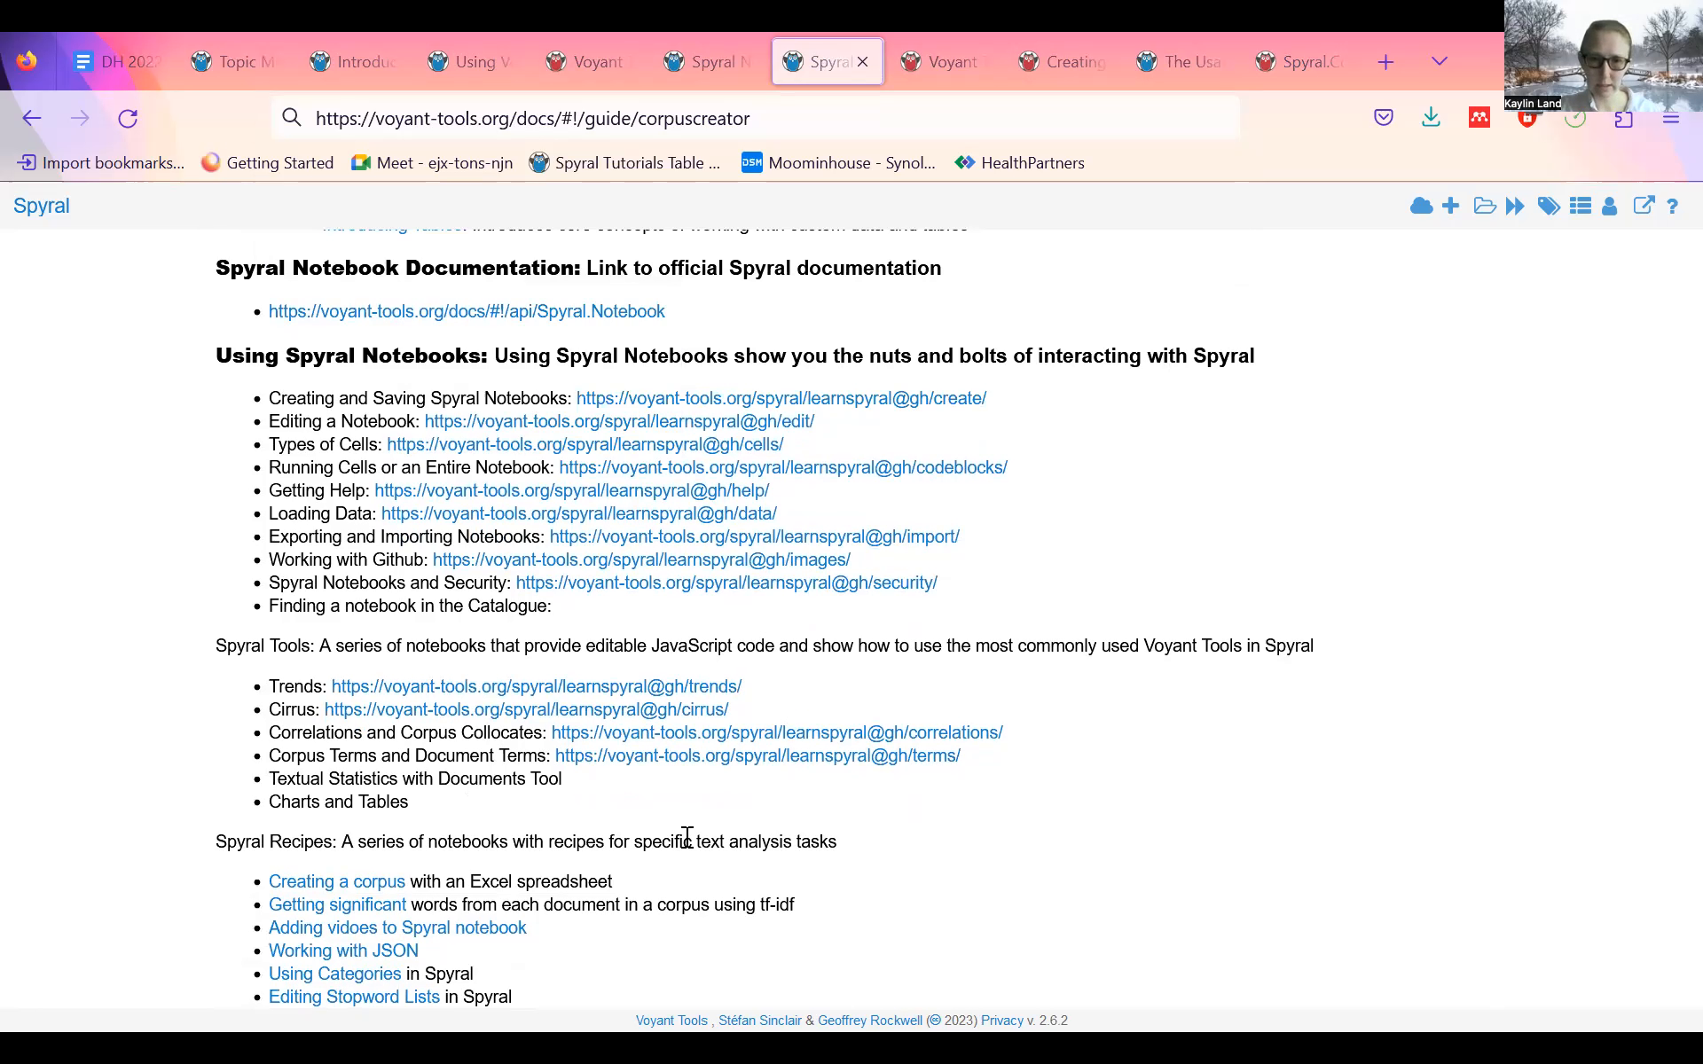
click(488, 99)
click(94, 410)
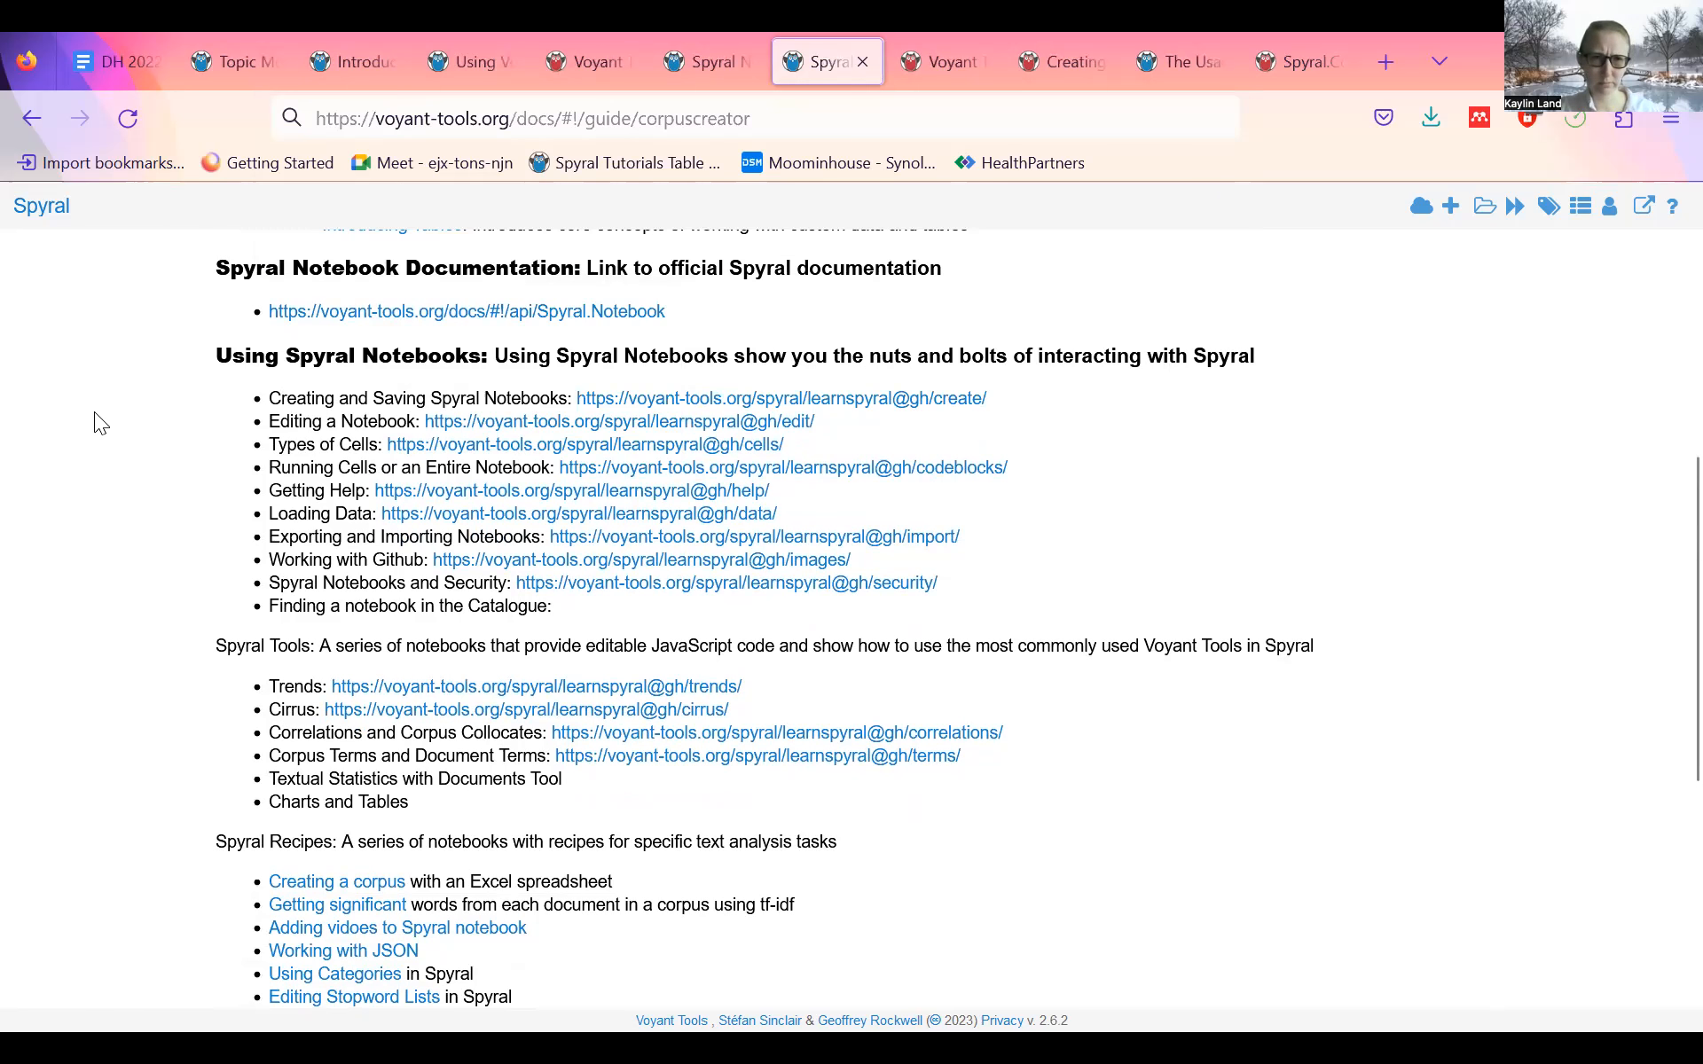
- Reload the Spyral Tutorials Table of Contents notebook from its bookmark and copy its web address
scroll(94, 411, up, 5)
click(649, 171)
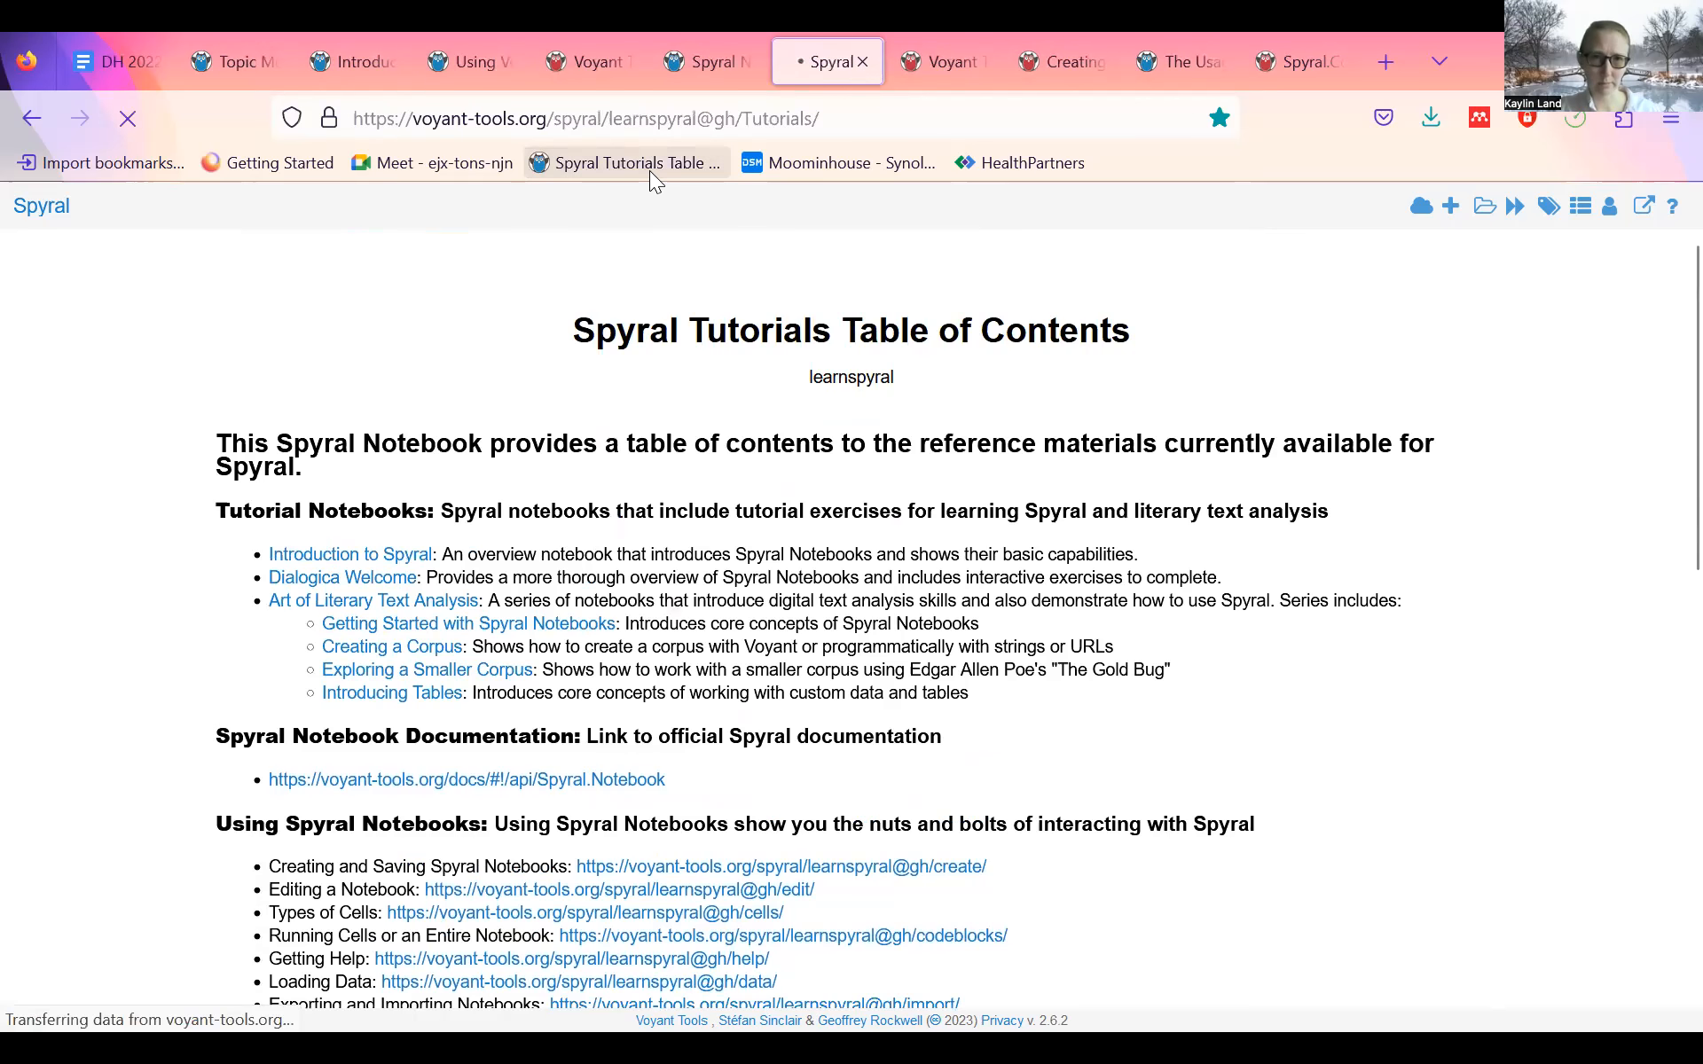
click(667, 124)
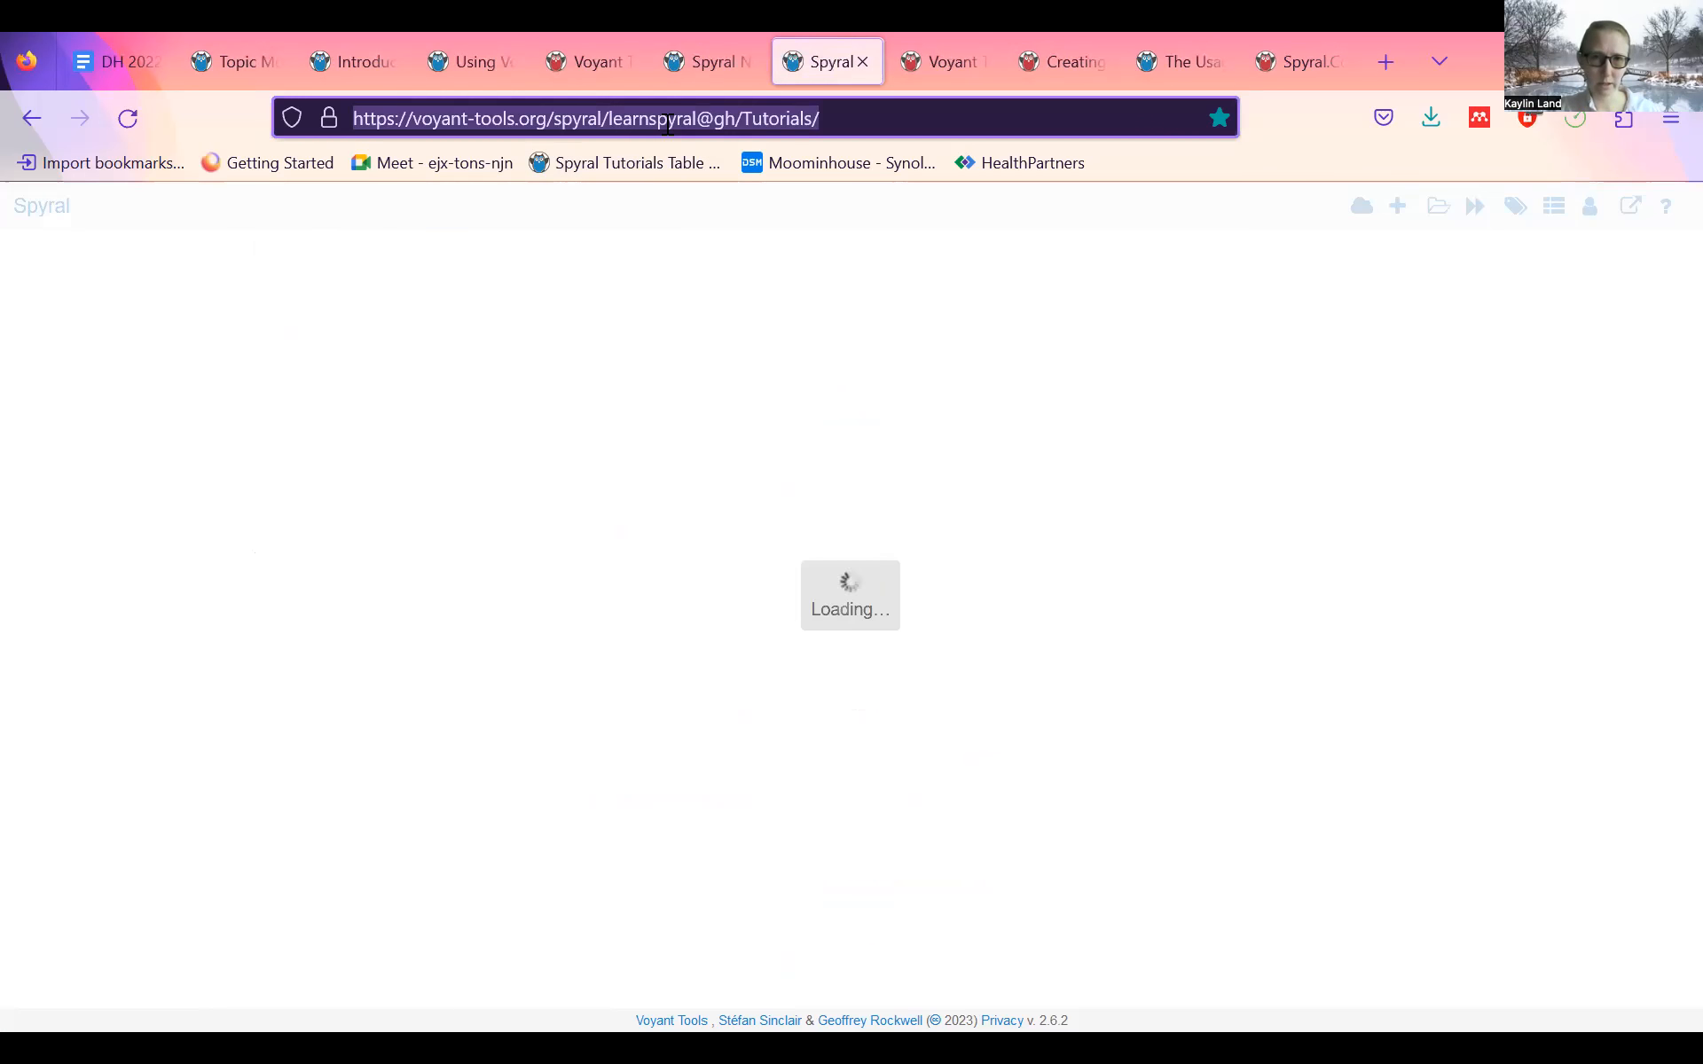
right_click(667, 124)
click(696, 277)
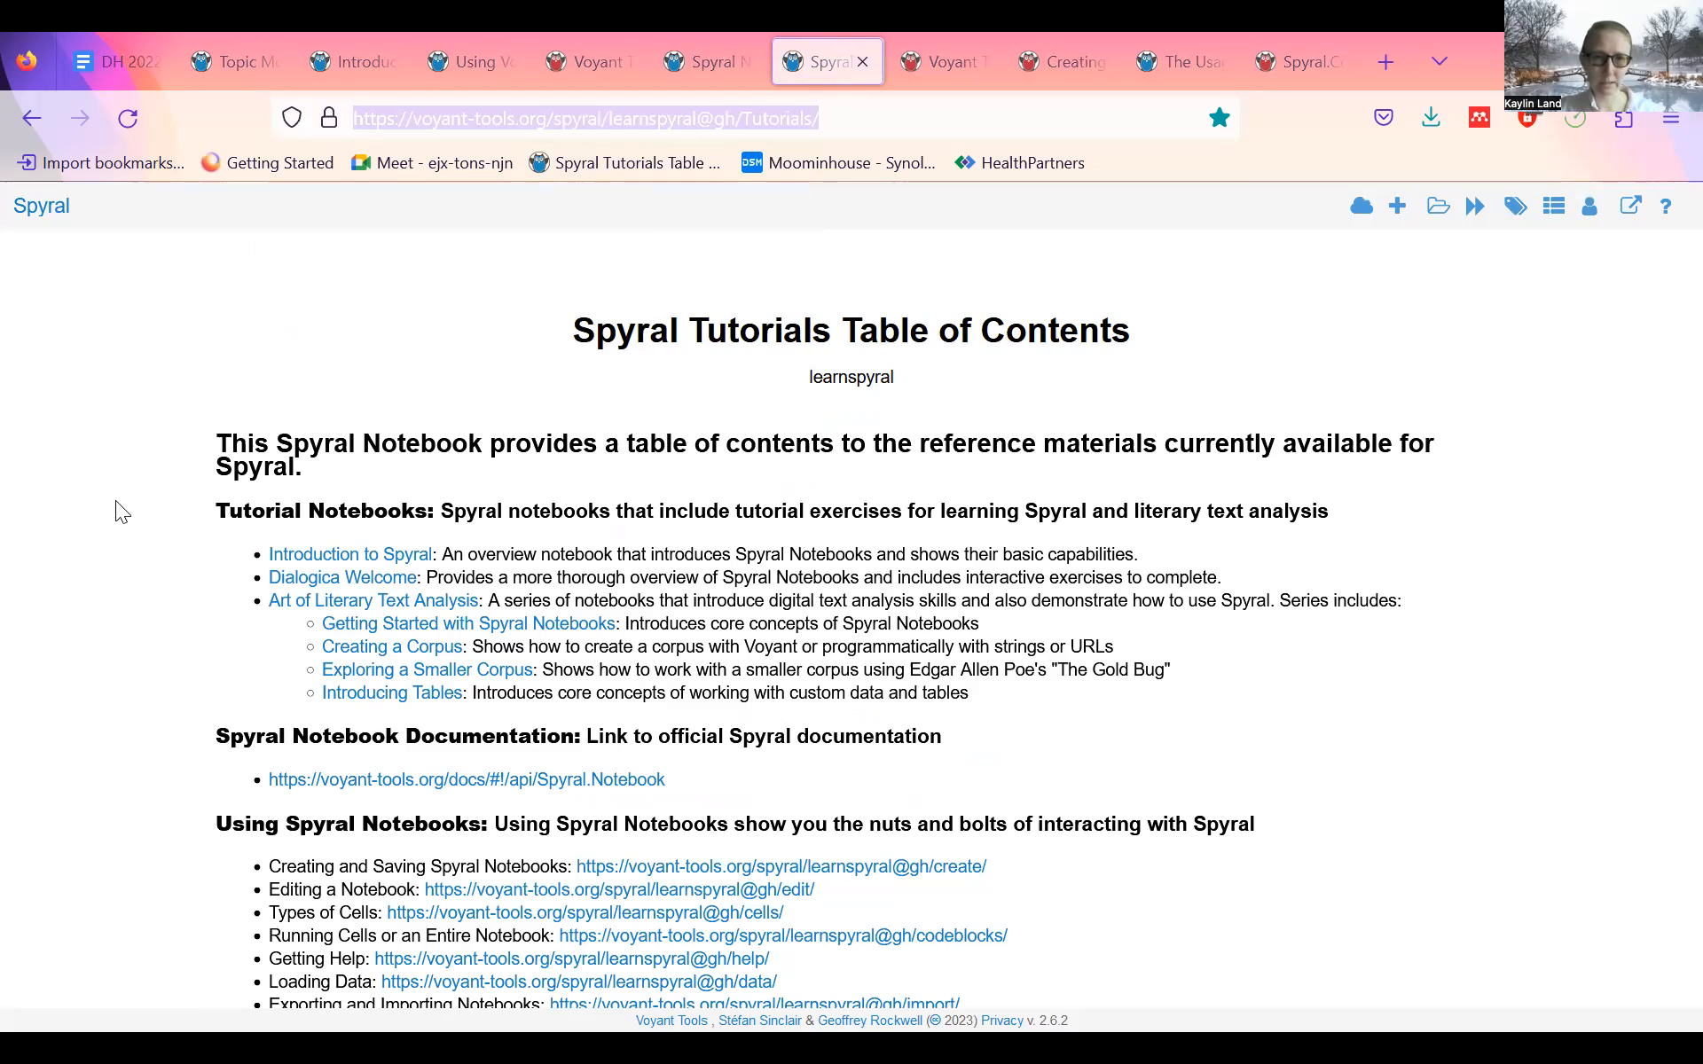
- Review the table of contents' lists of Spyral tutorials, tools, recipes and JavaScript resources from beginning to end
scroll(116, 501, down, 5)
scroll(68, 514, down, 1)
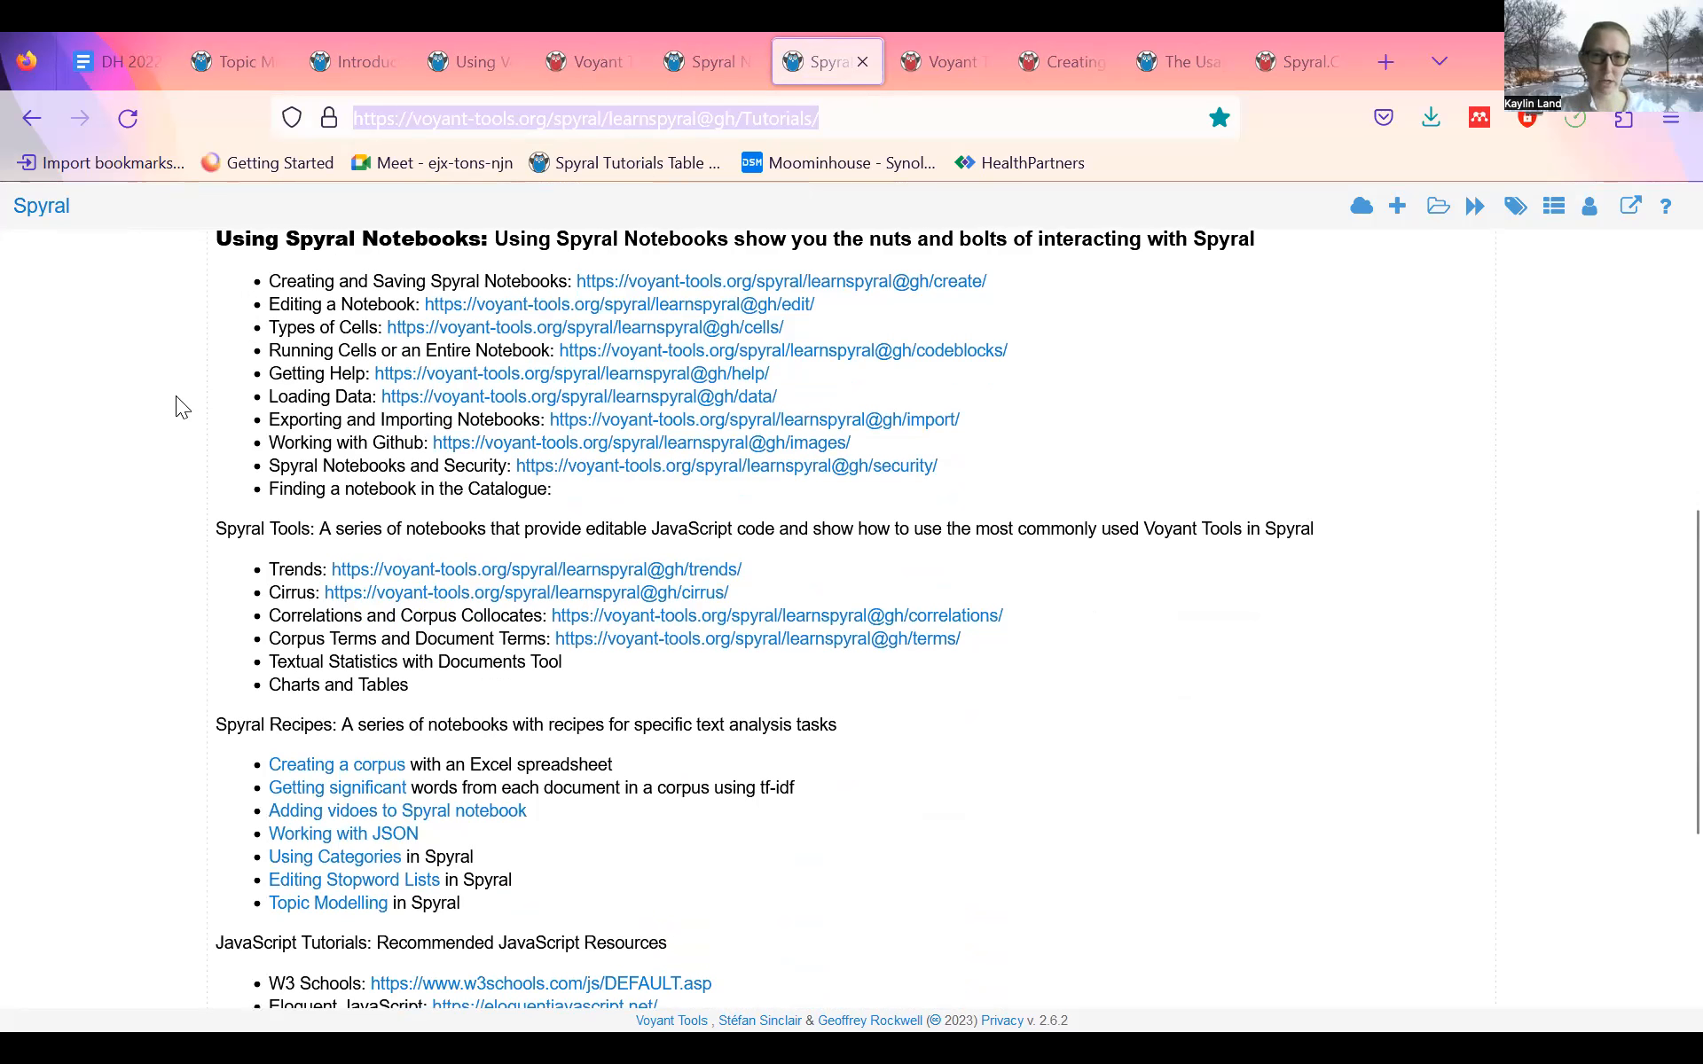
scroll(151, 466, down, 1)
scroll(151, 467, up, 2)
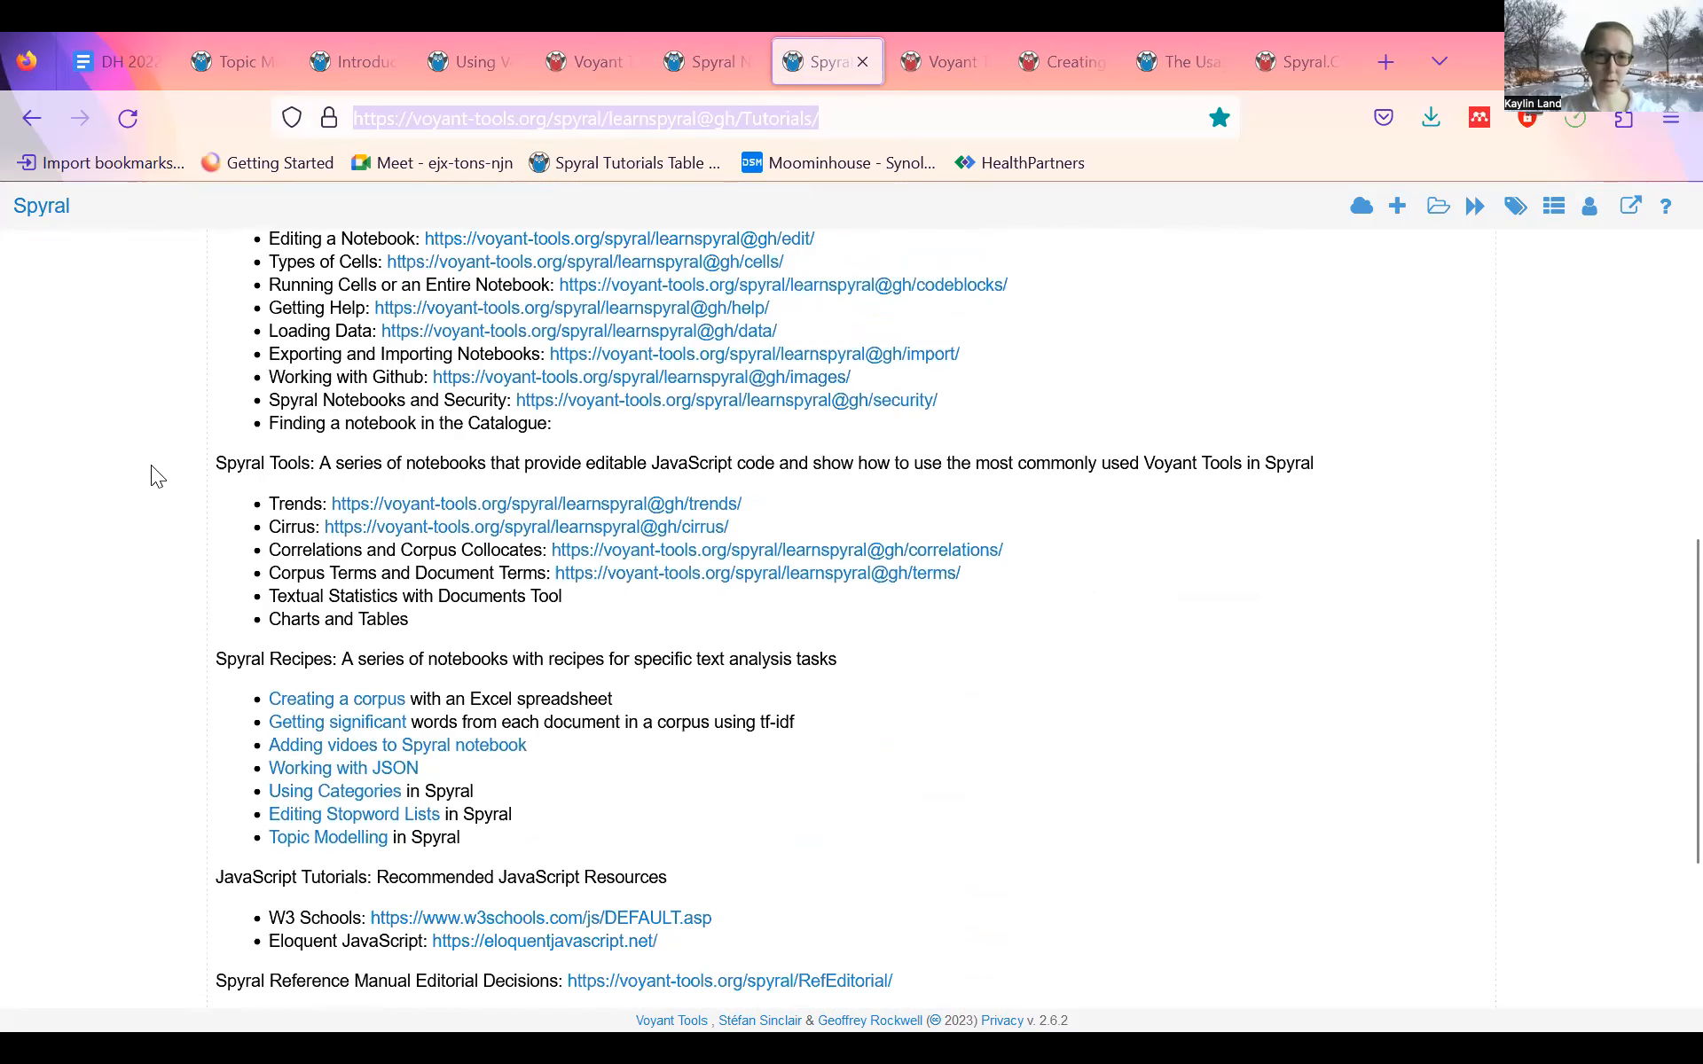
scroll(150, 467, down, 3)
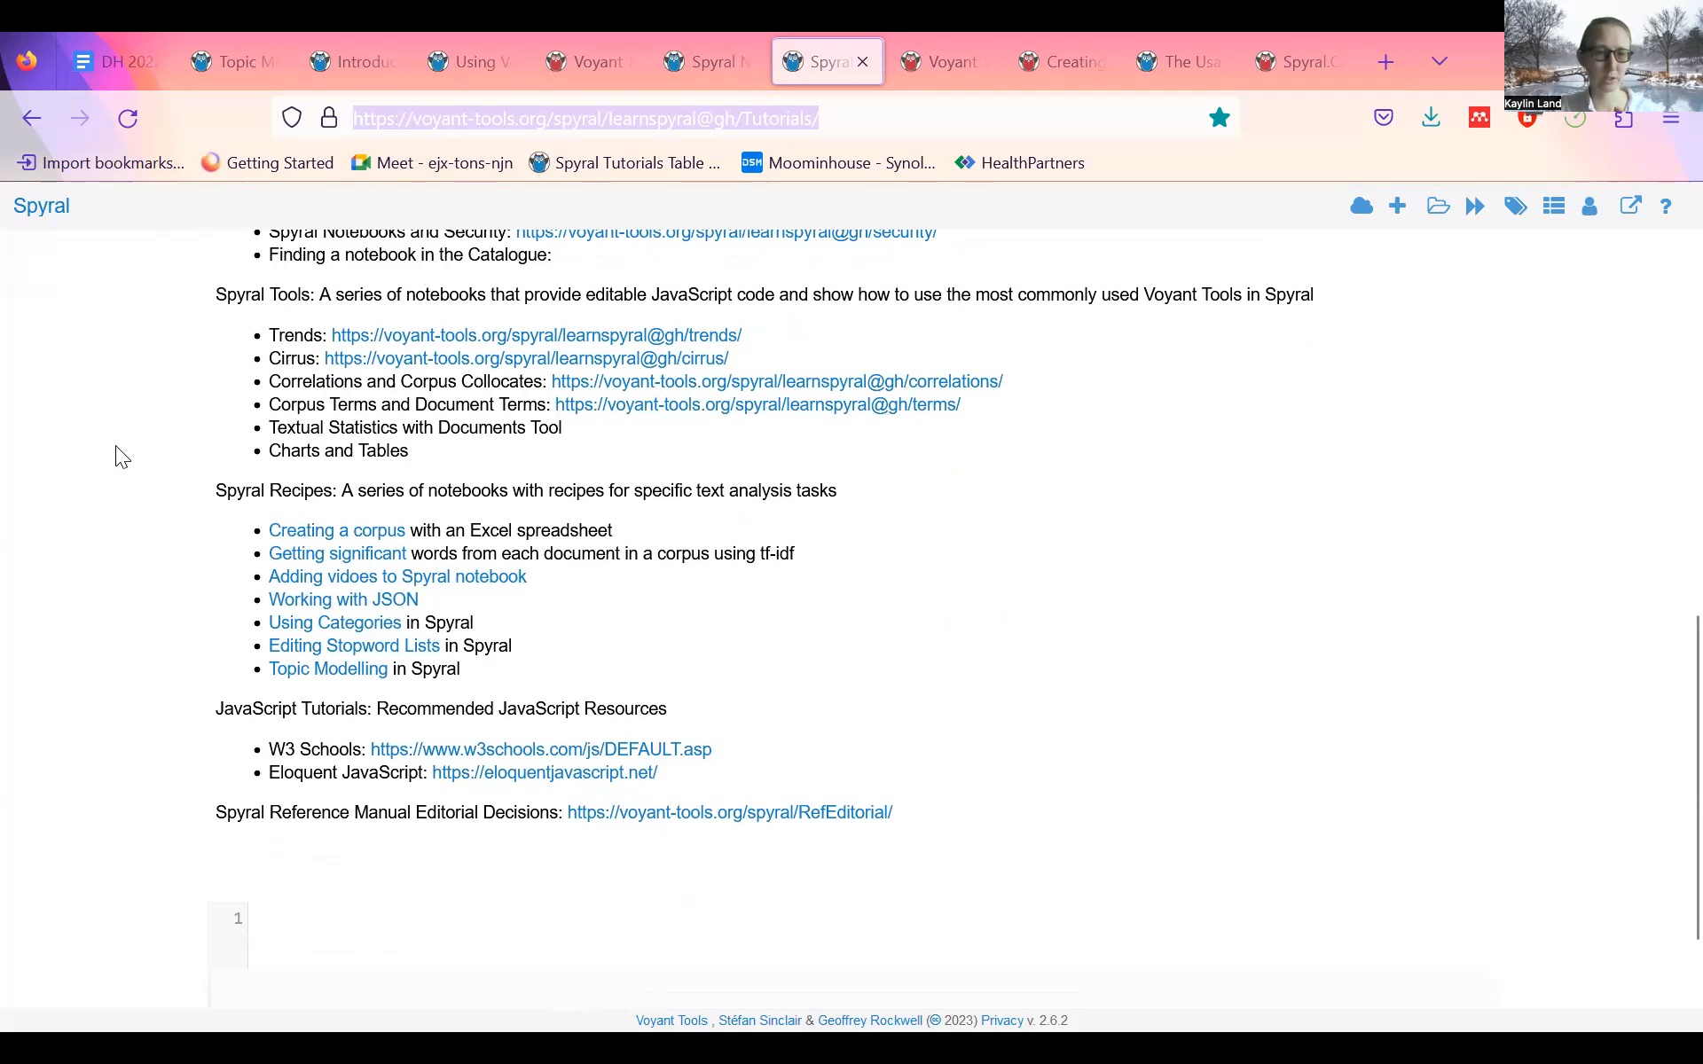
scroll(116, 446, down, 2)
scroll(115, 445, up, 2)
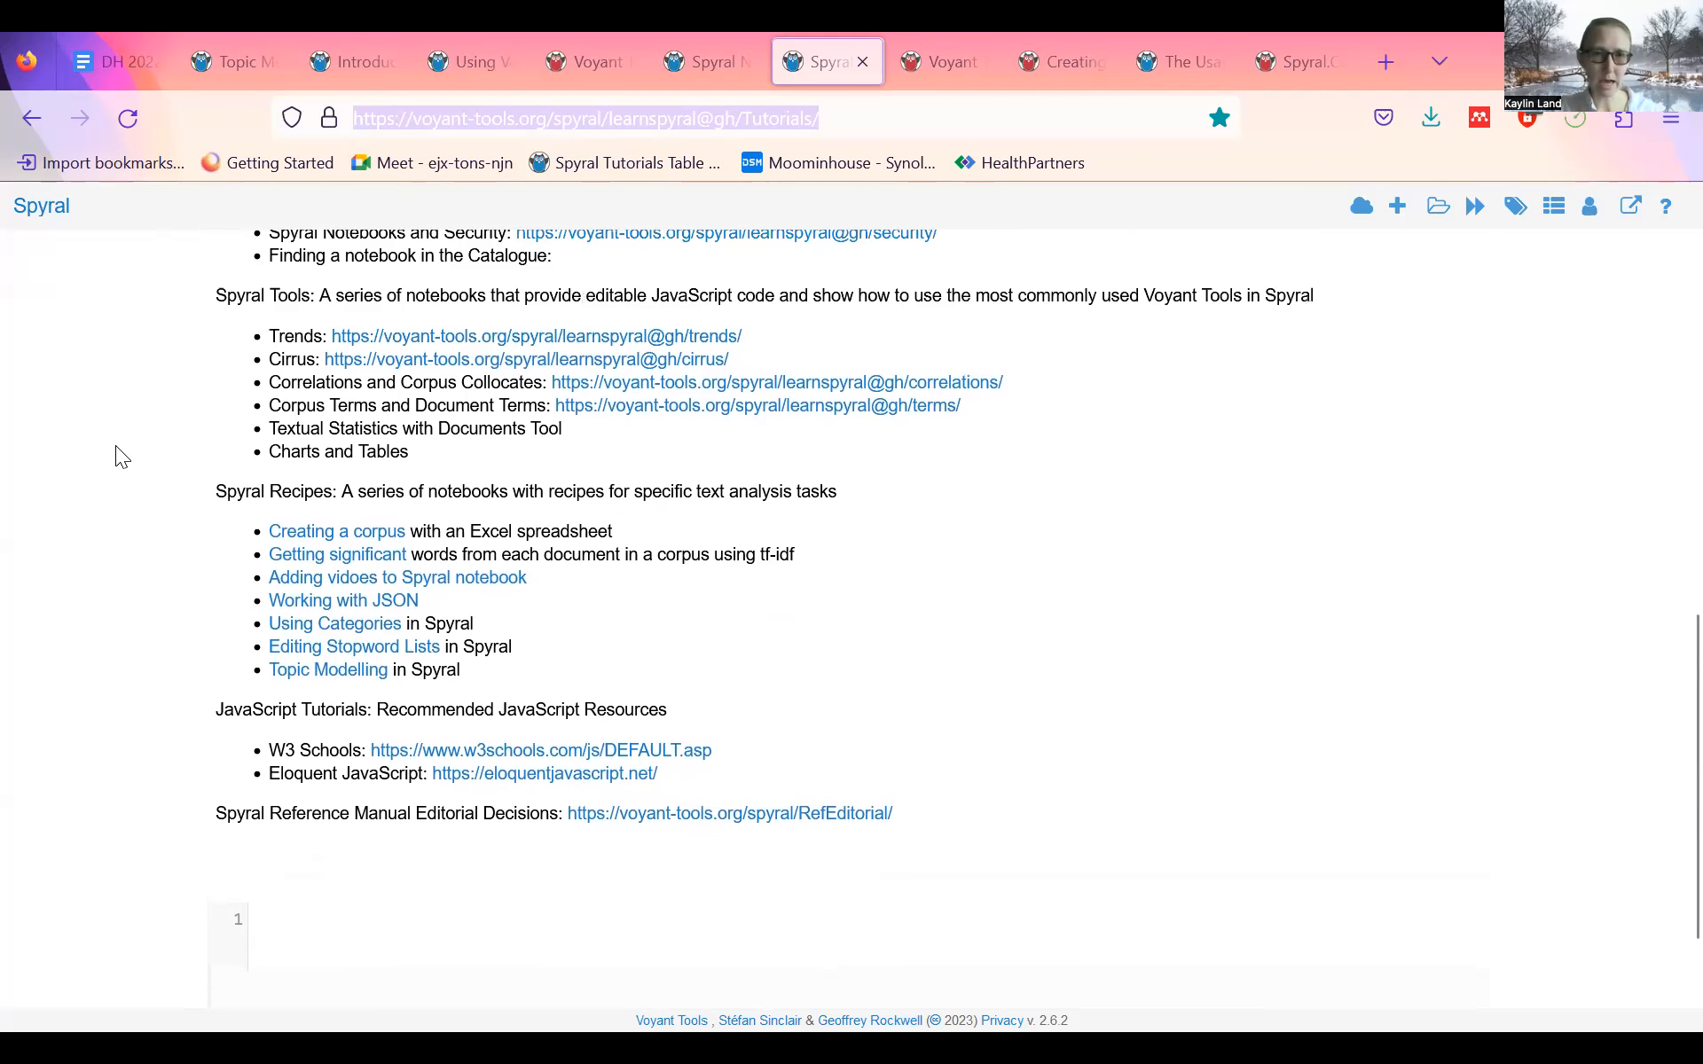
scroll(117, 457, down, 2)
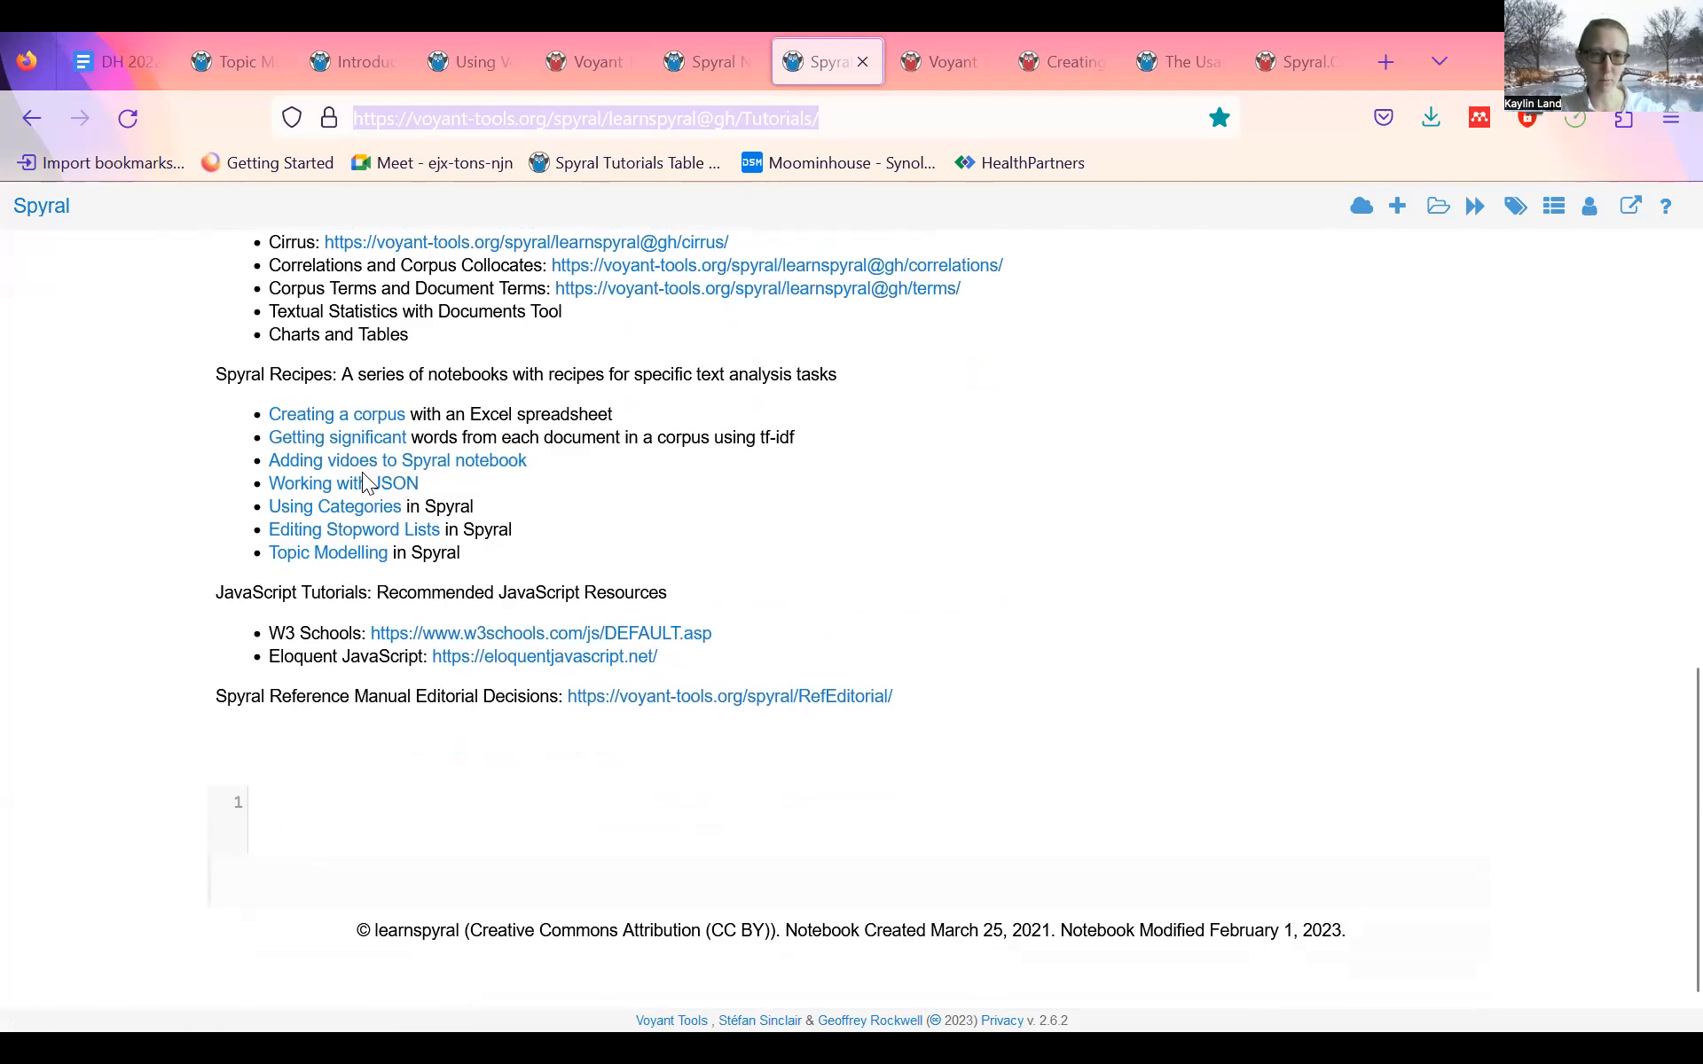
key(Home)
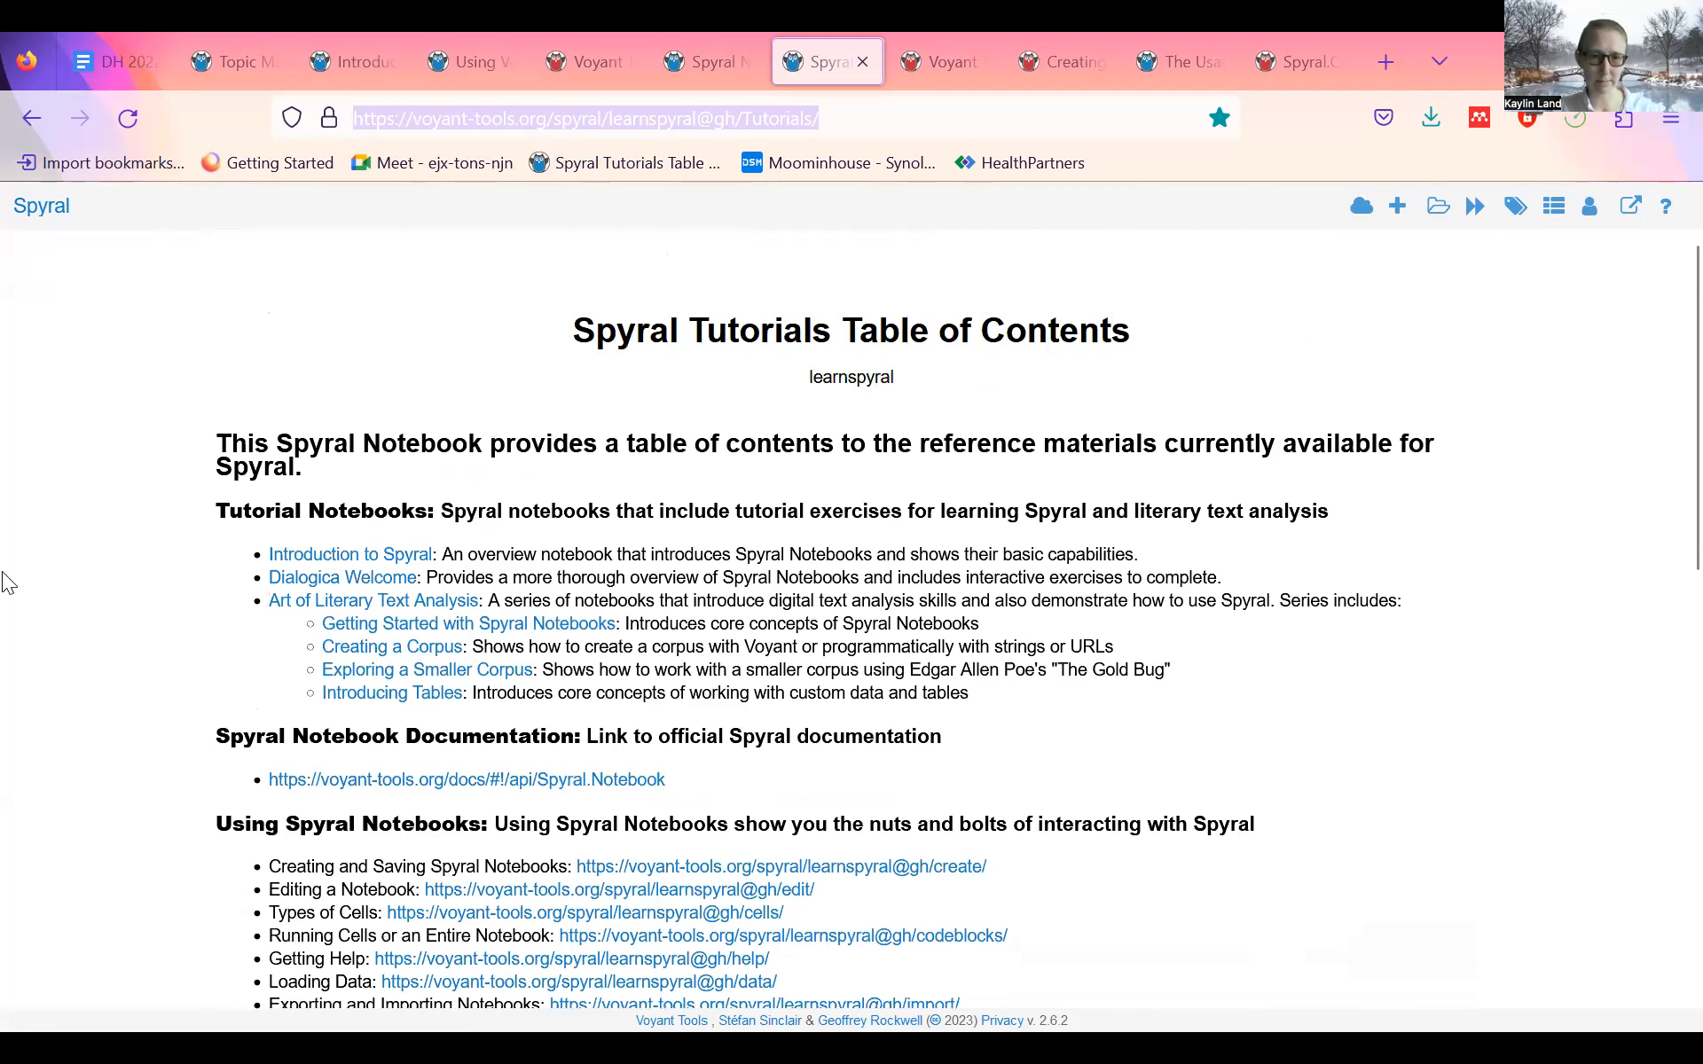
scroll(107, 572, down, 2)
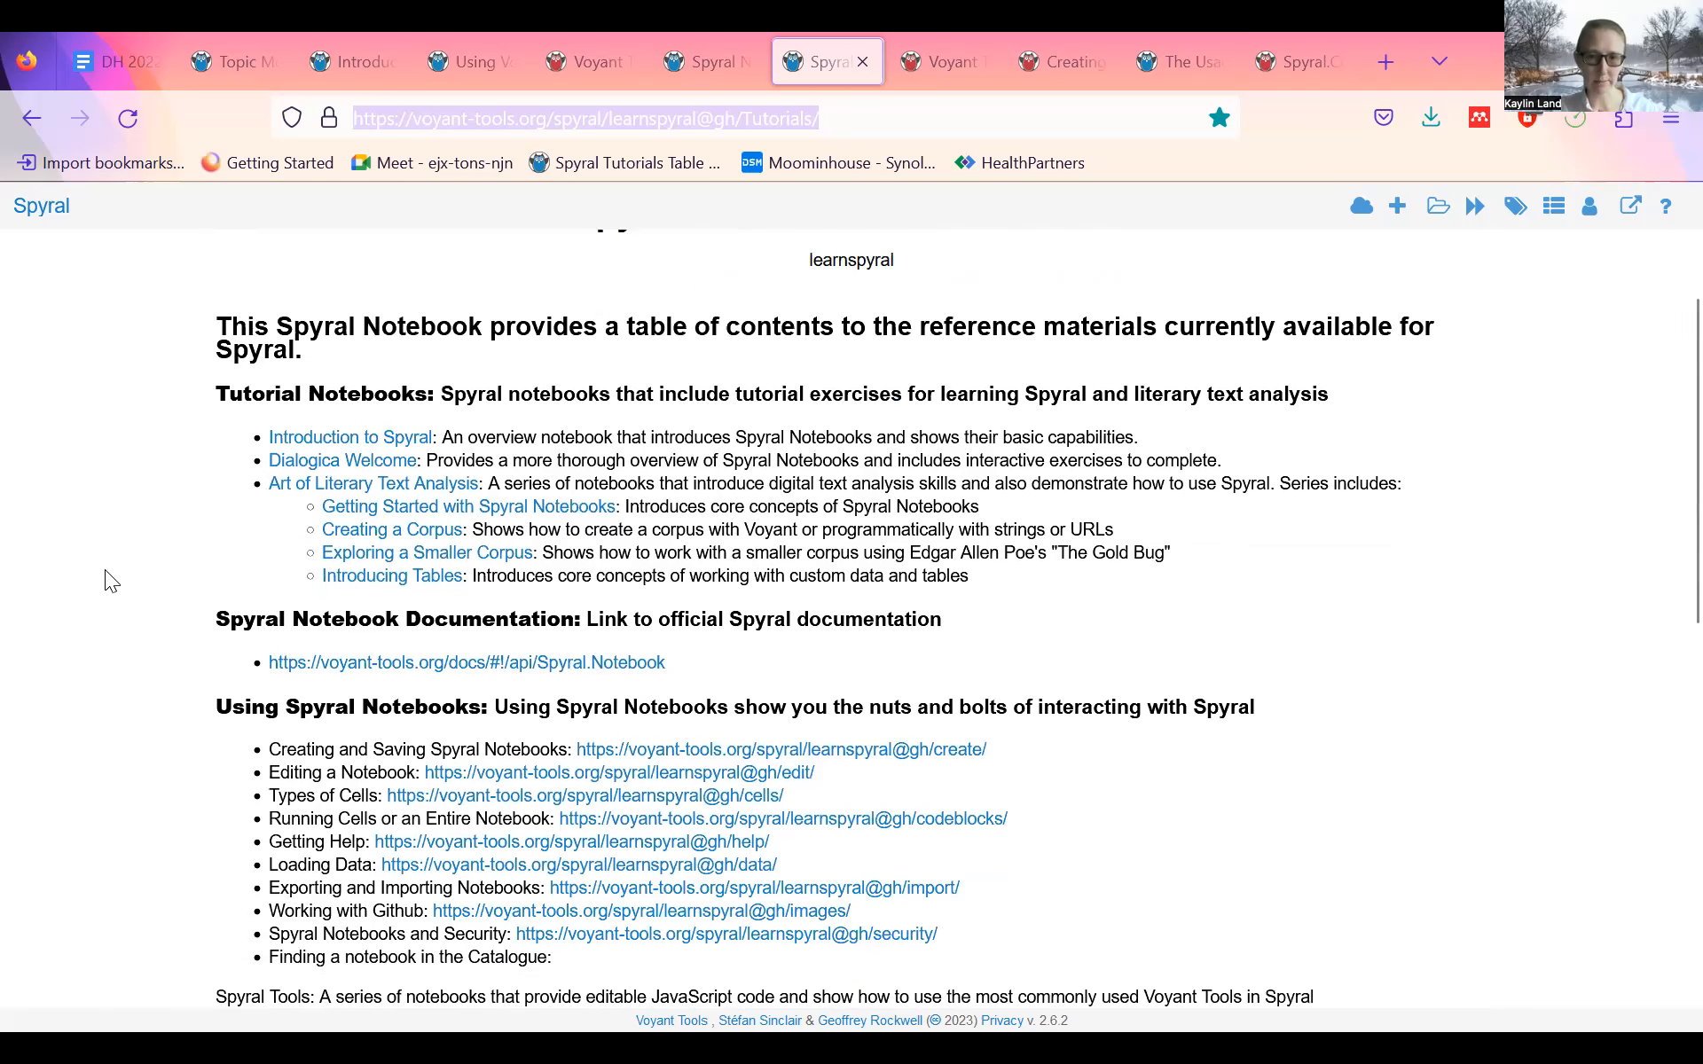